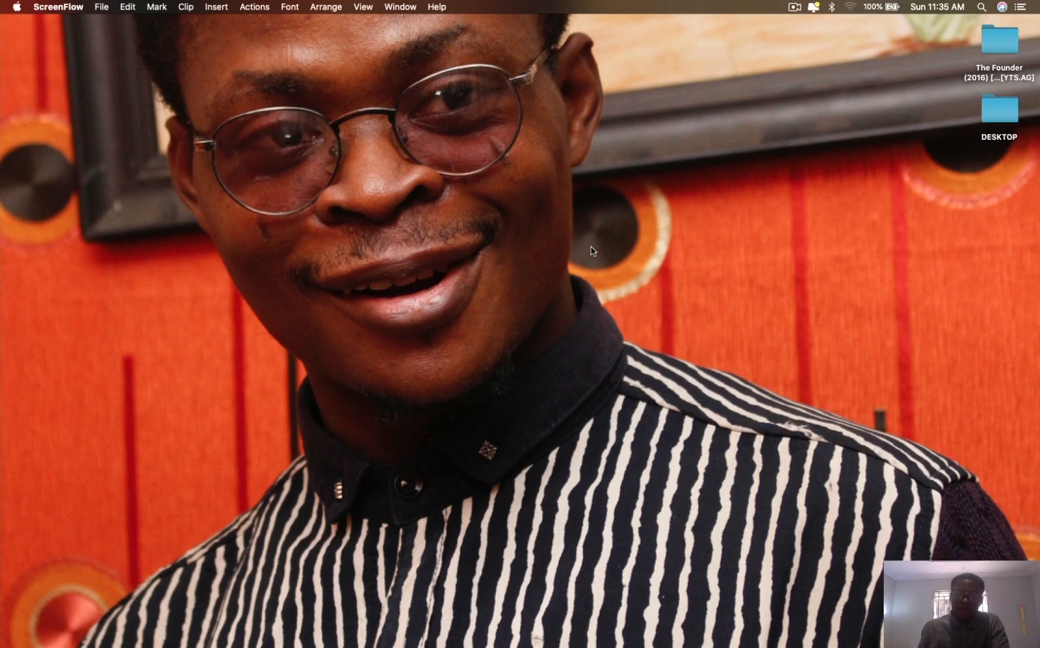
- Launch Cinema 4D and close its Quick Start dialog to reach the empty project
mouse_move(499, 643)
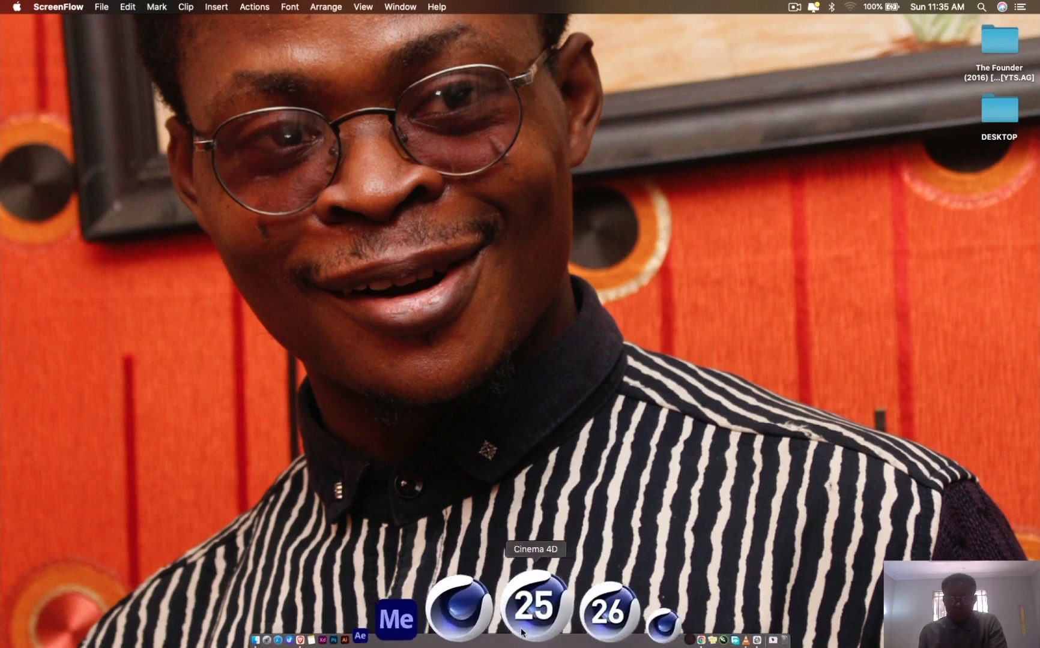
left_click(536, 618)
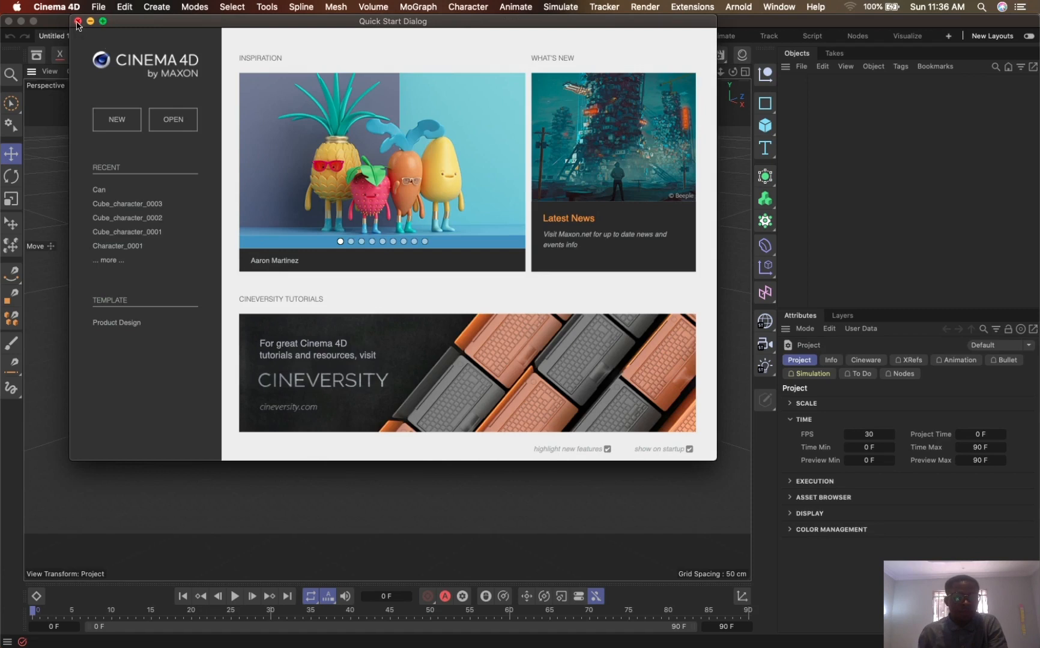
left_click(77, 21)
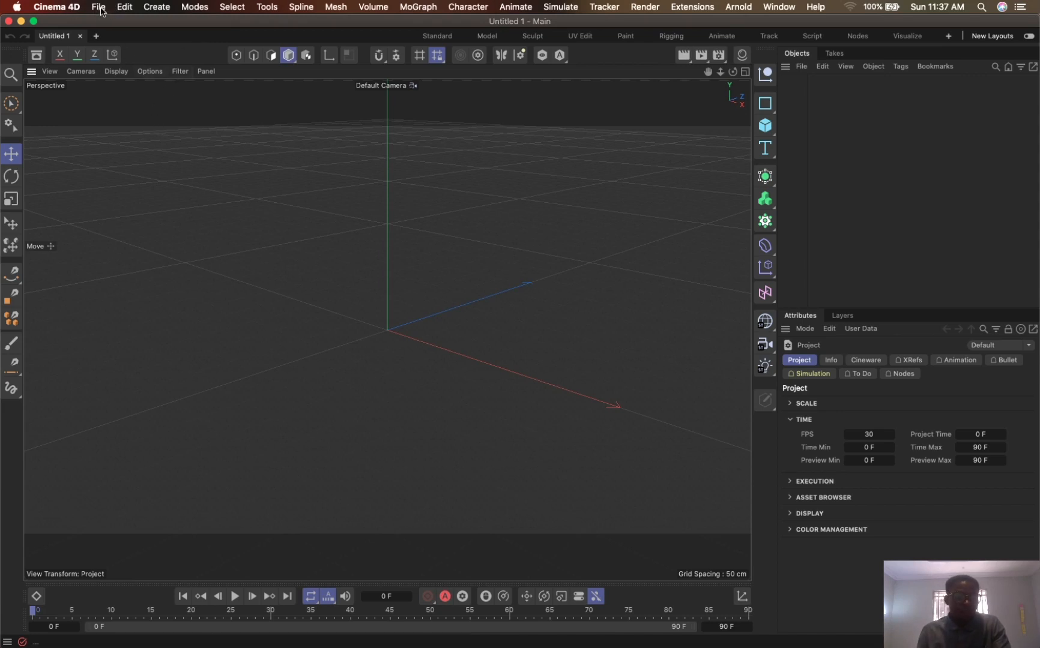
- Open the program preferences, review the Viewport Hardware and Interface settings including the Highlight Features options, and close them
left_click(98, 8)
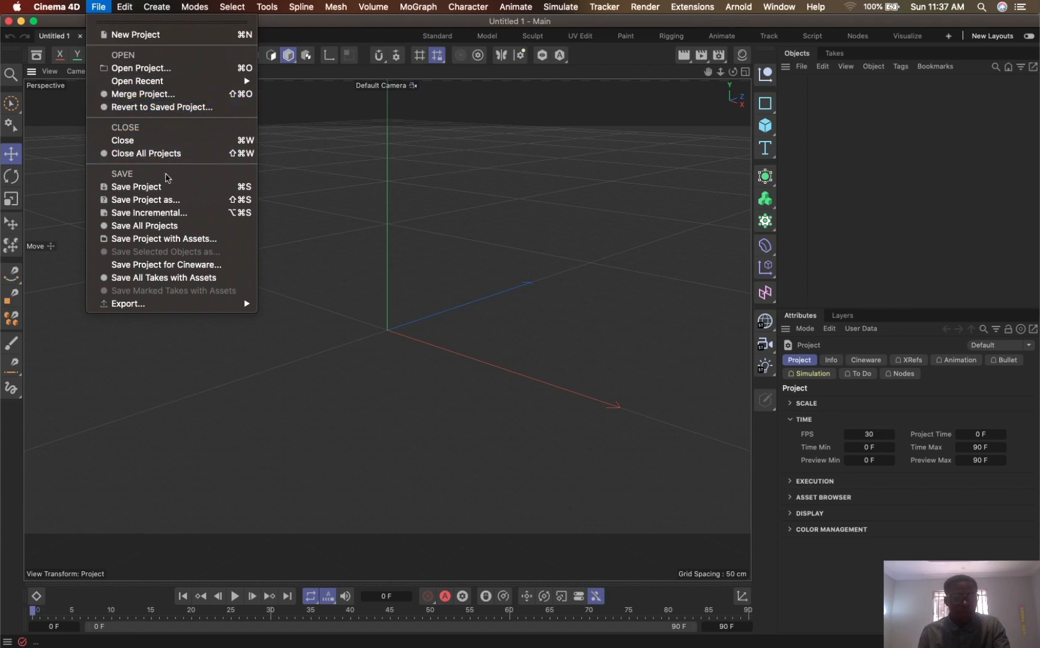
left_click(527, 219)
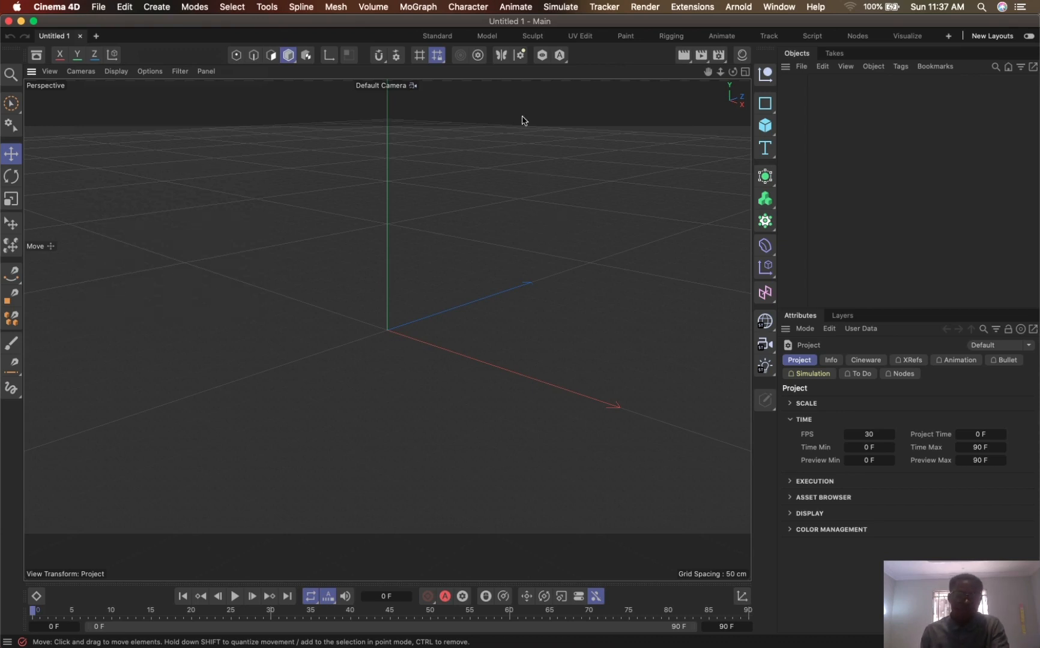
key("super+e")
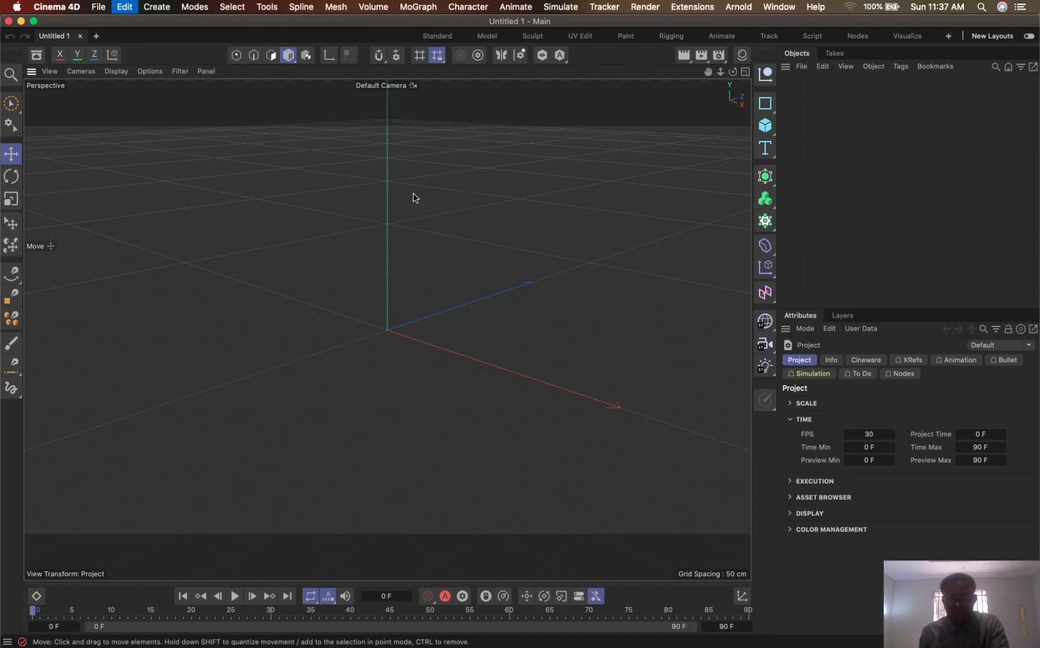
key("super+e")
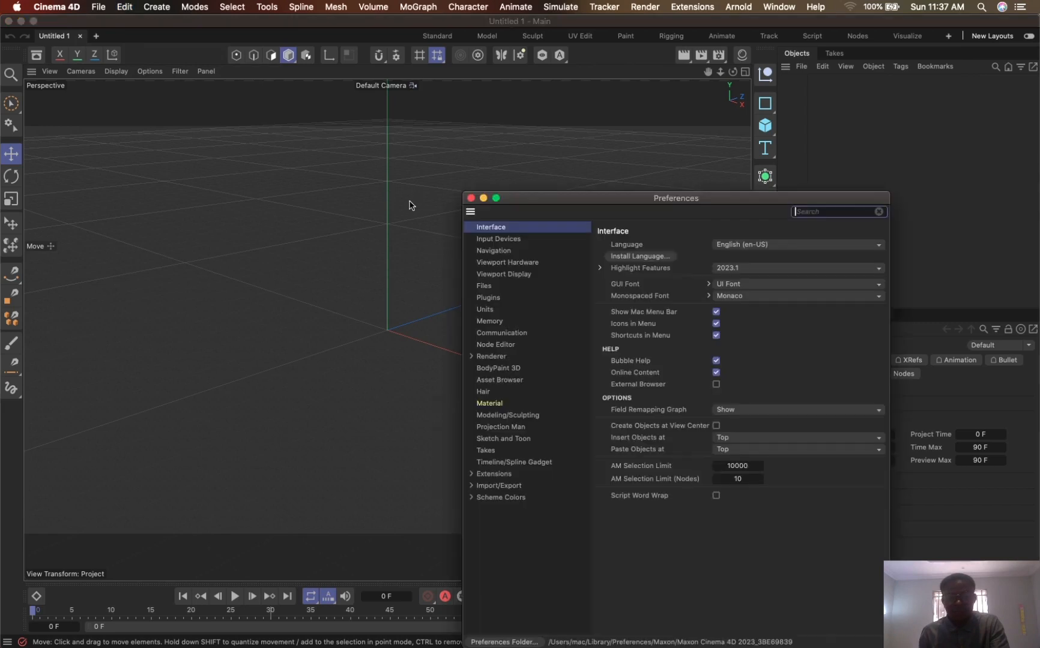
left_click_drag(680, 204, 557, 52)
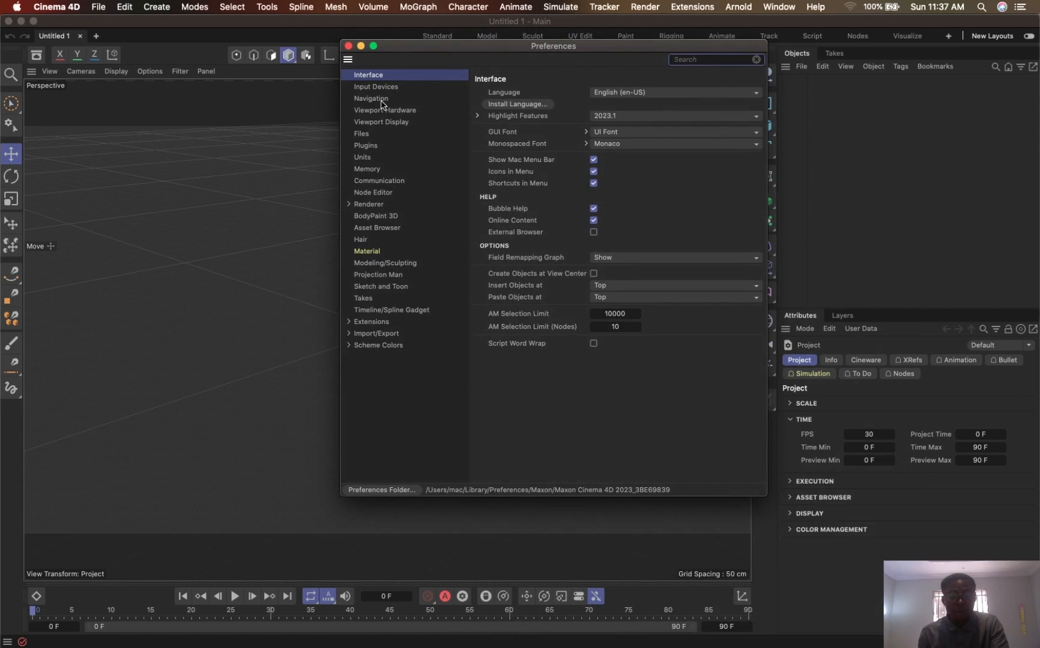
left_click(398, 112)
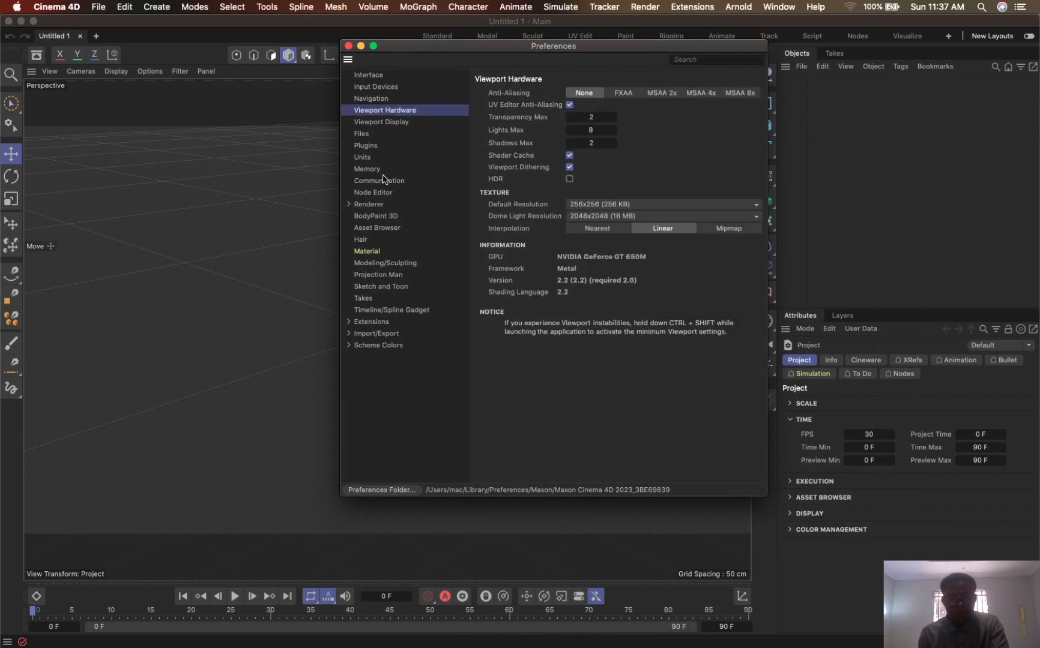
left_click(379, 75)
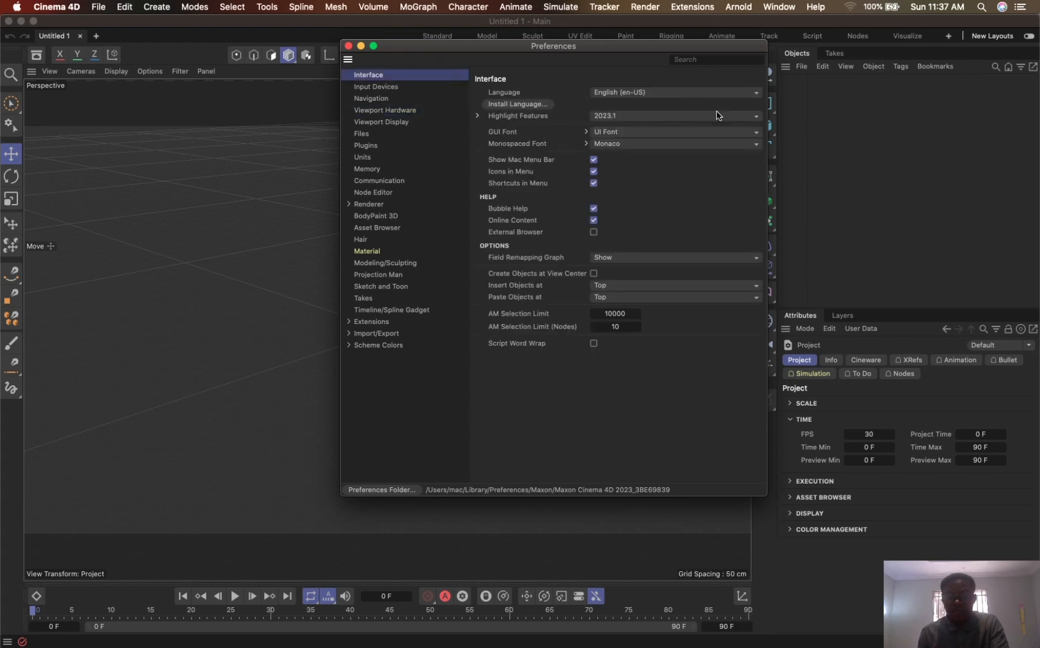
left_click(630, 115)
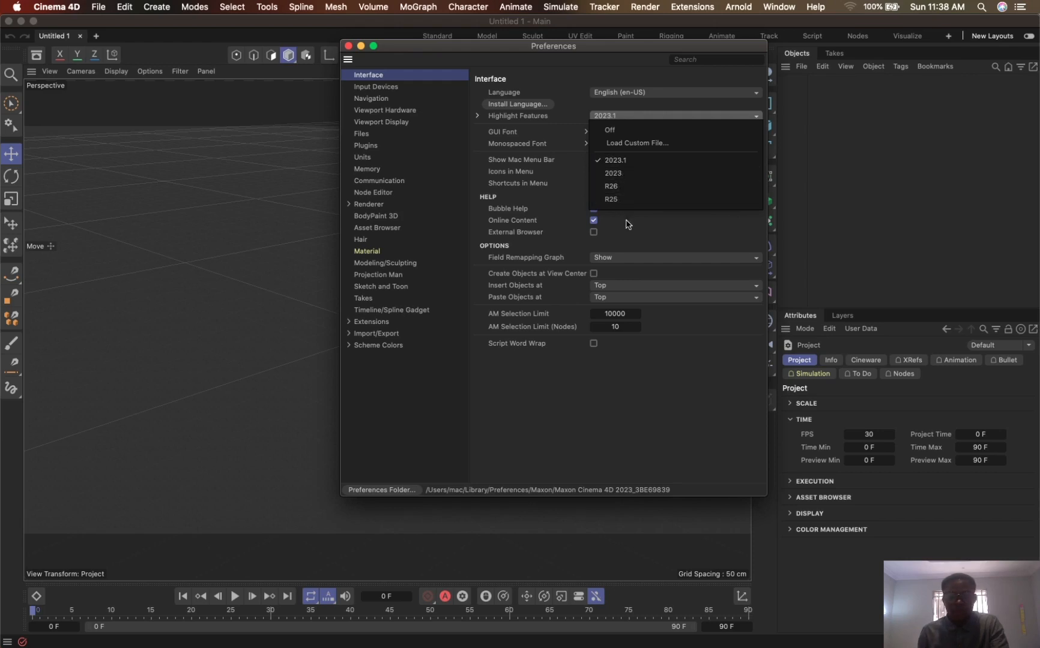
left_click(562, 81)
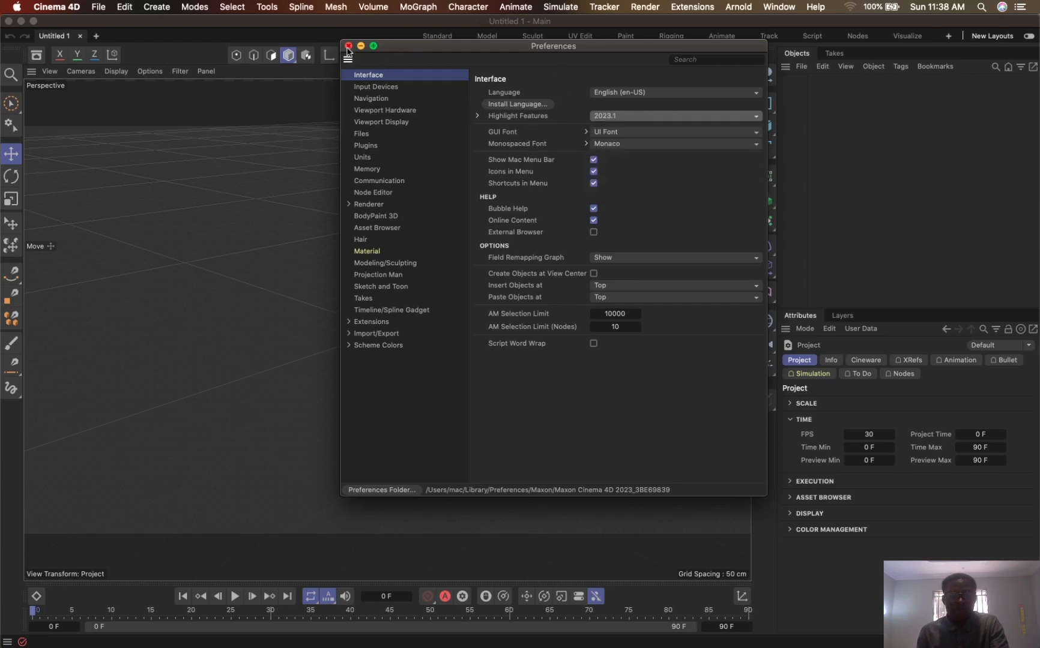
left_click(349, 47)
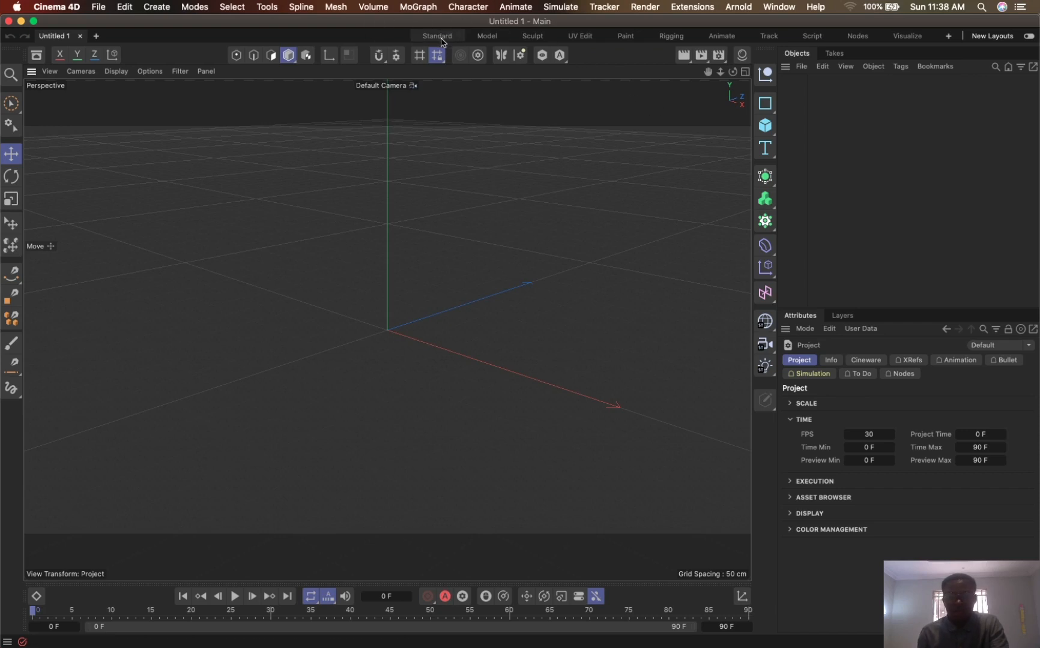
- Switch the workspace to the Standard layout and add a Cube primitive to the scene
left_click(441, 39)
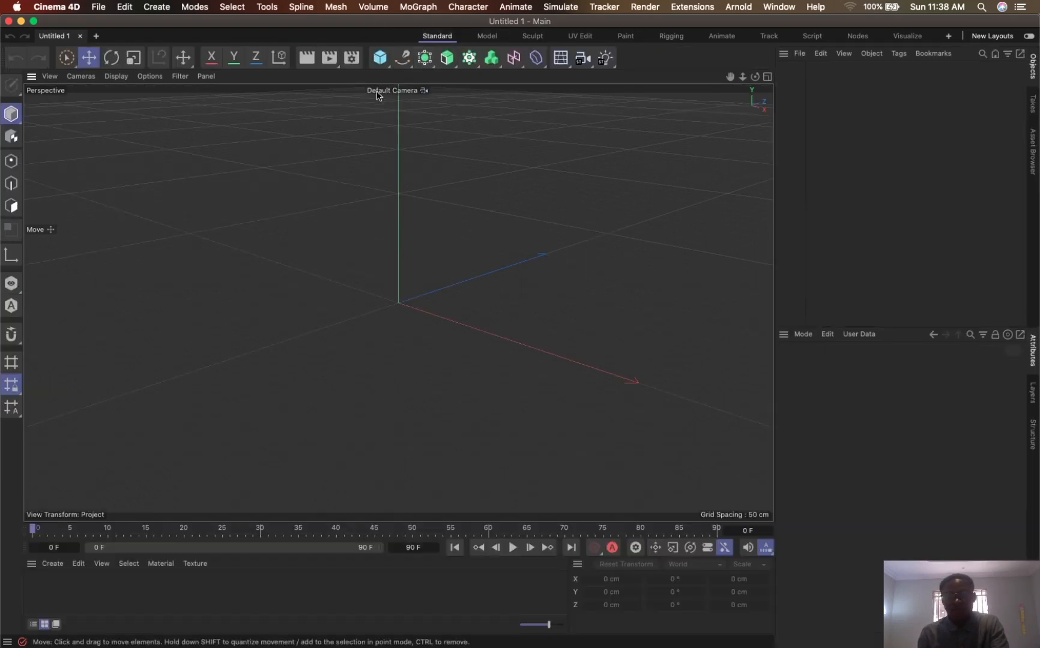
left_click(386, 60)
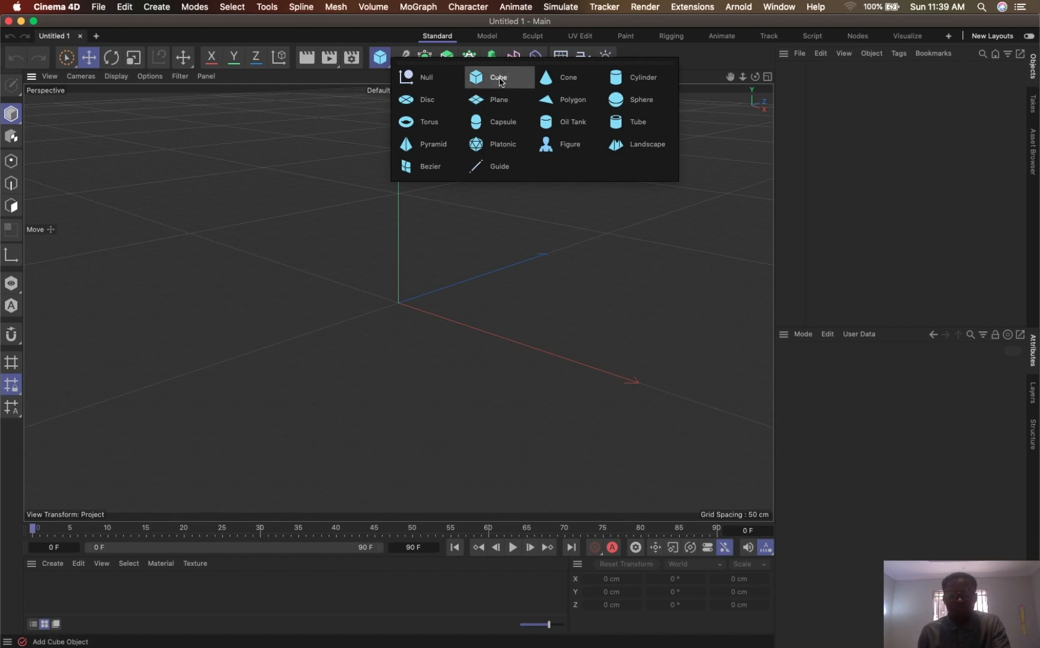
left_click(499, 83)
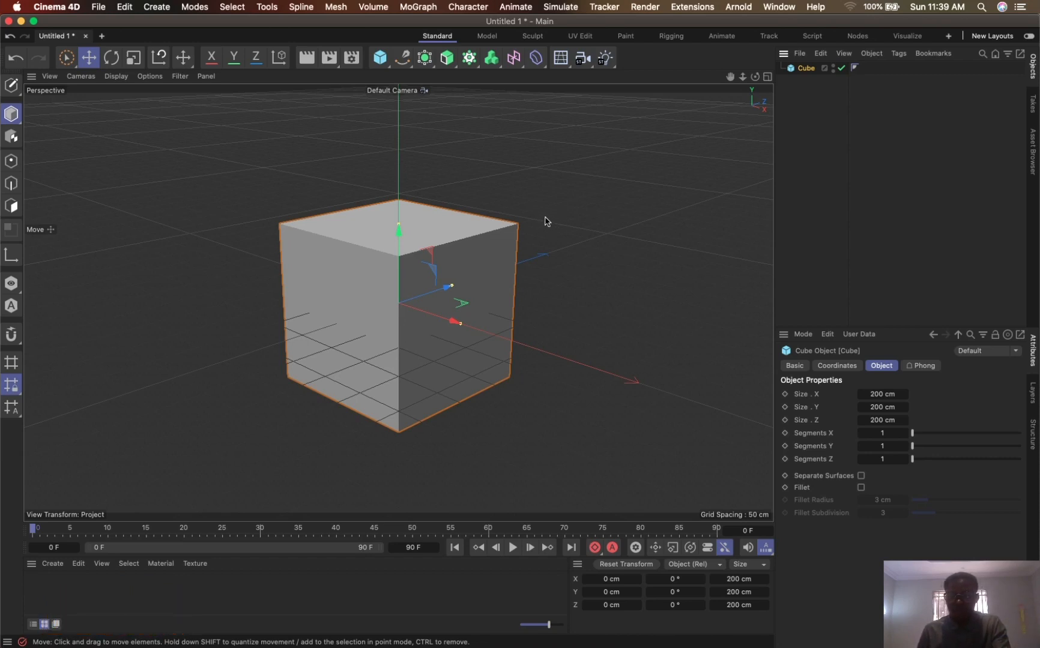
- Set the cube's size to 50 cm in X, Y and Z
left_click(882, 395)
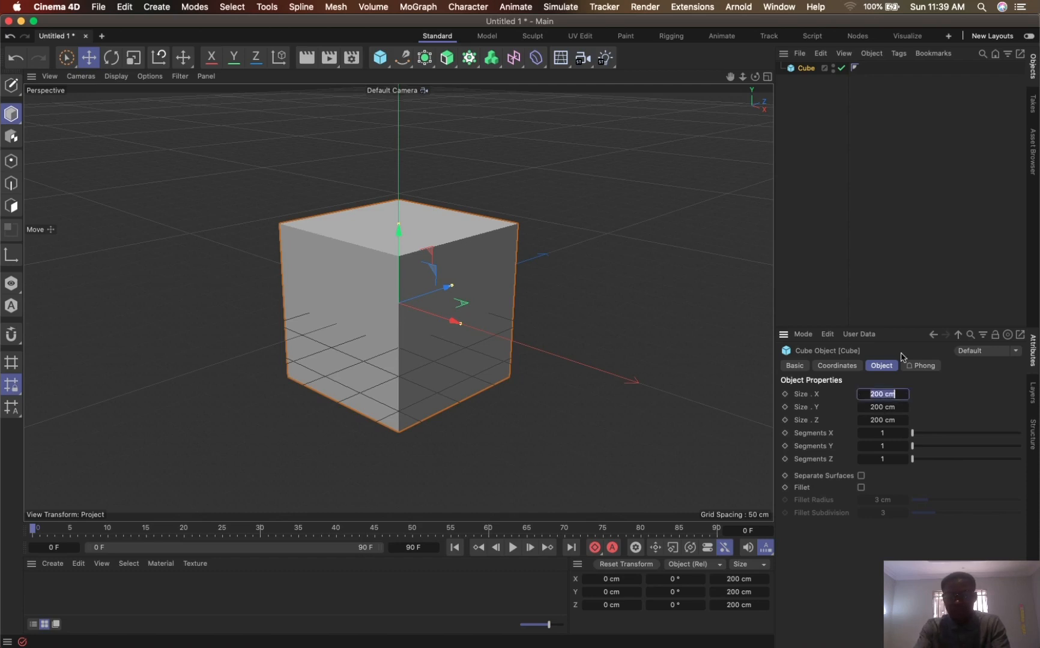
type("50")
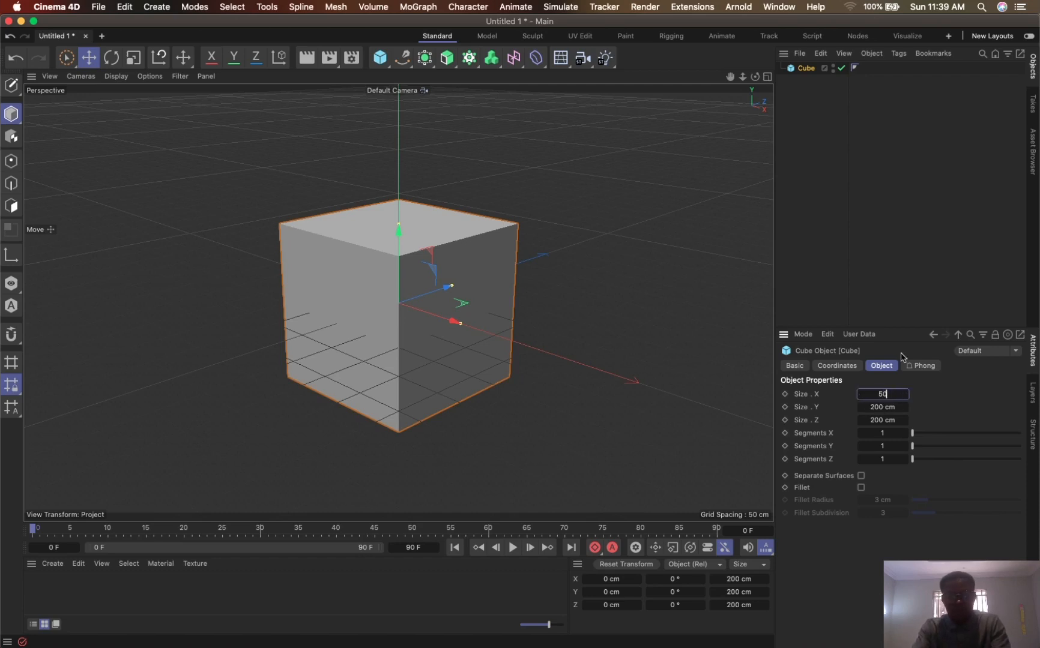
key("Tab")
type("50")
key("Tab")
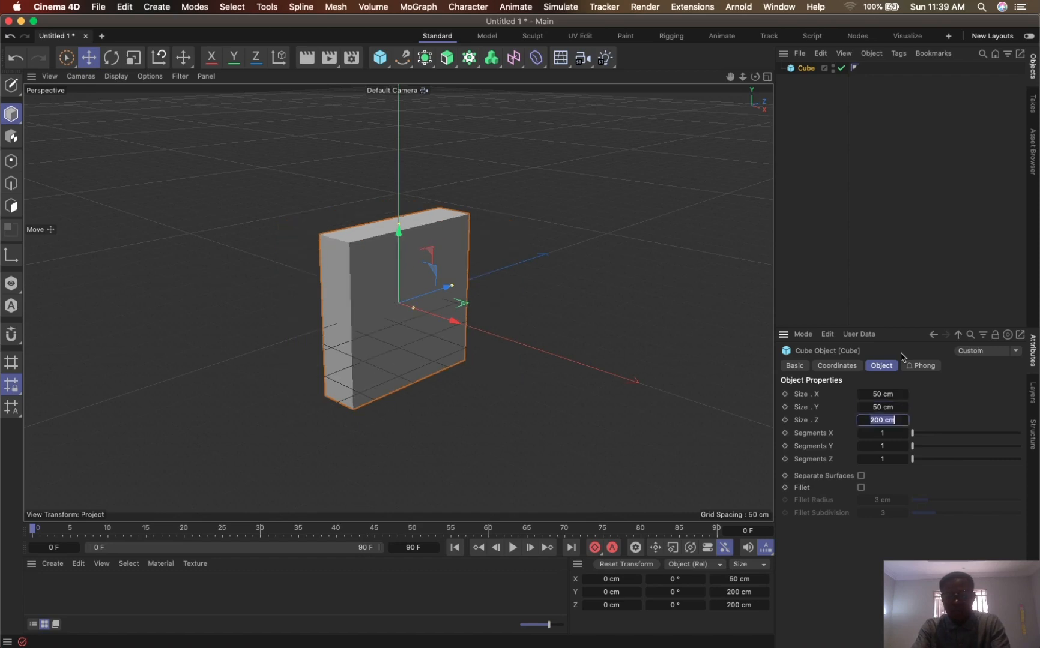
type("50")
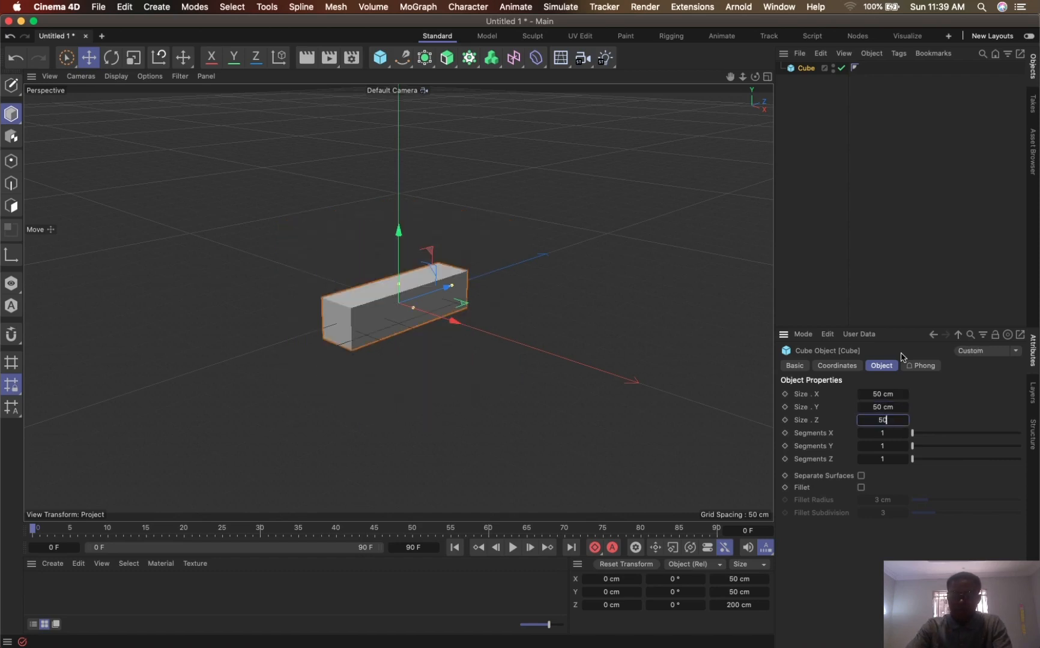
key("Return")
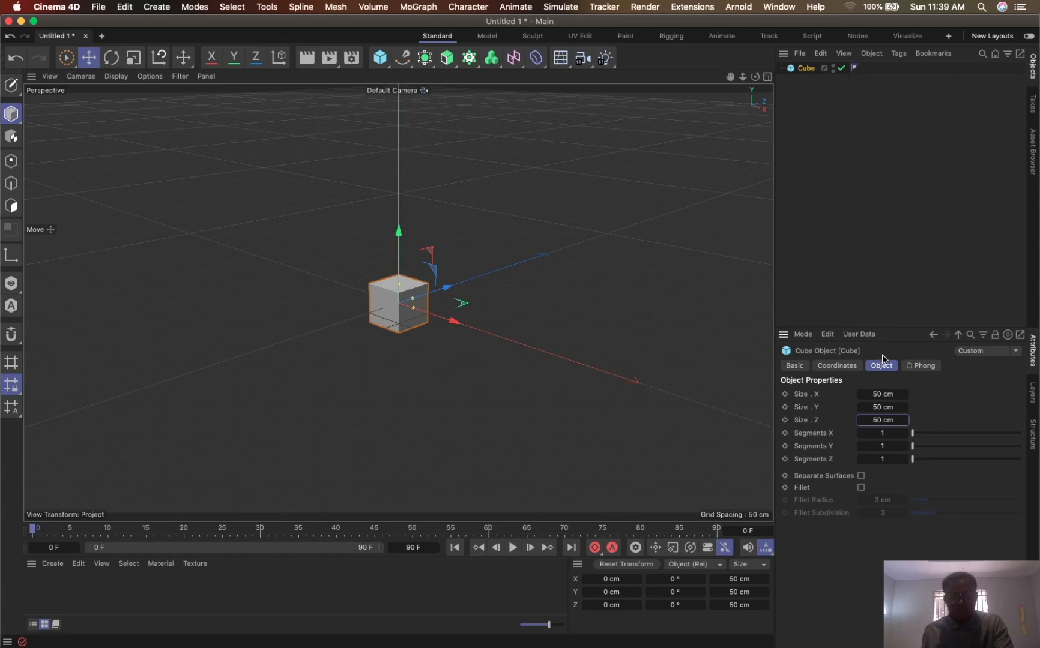
- Set the cube's segments to 3 in X, Y and Z
key("f")
key("c")
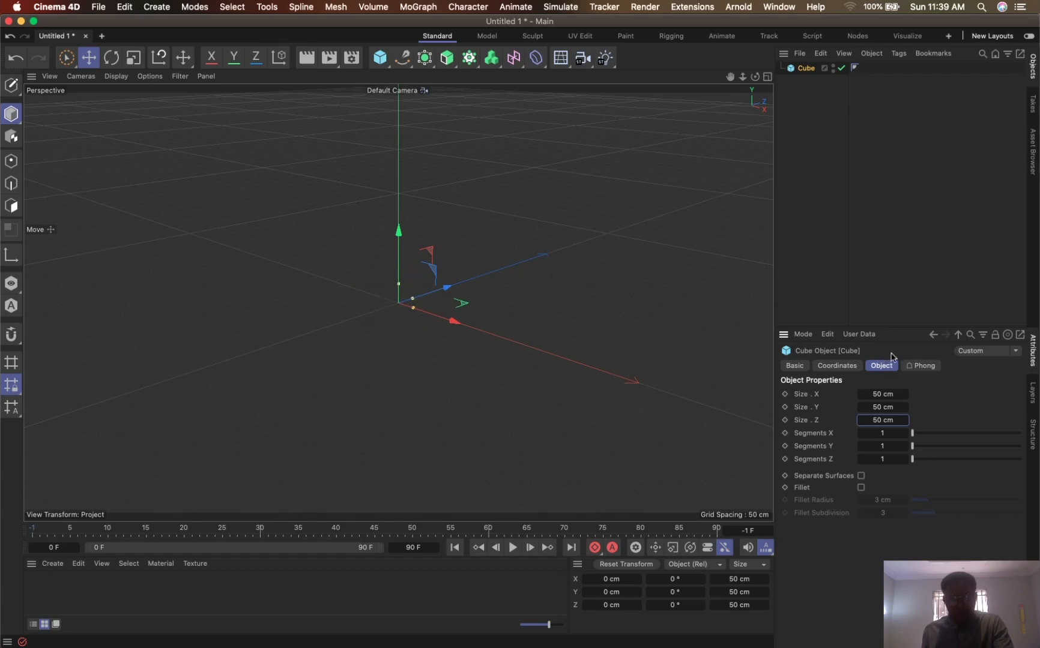
key("s")
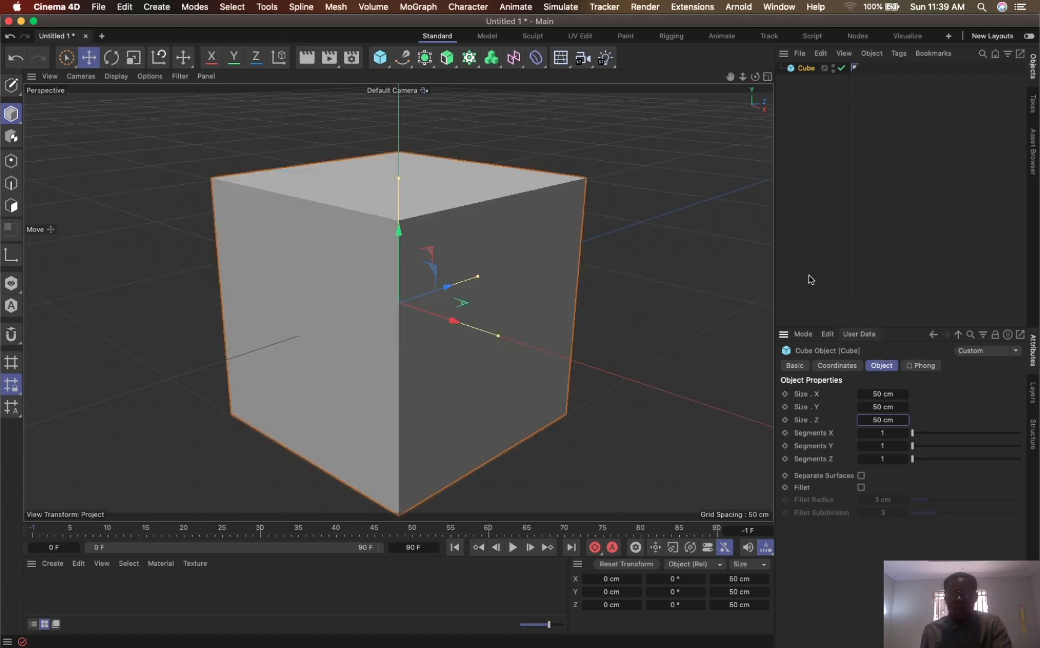
left_click_drag(743, 77, 735, 121)
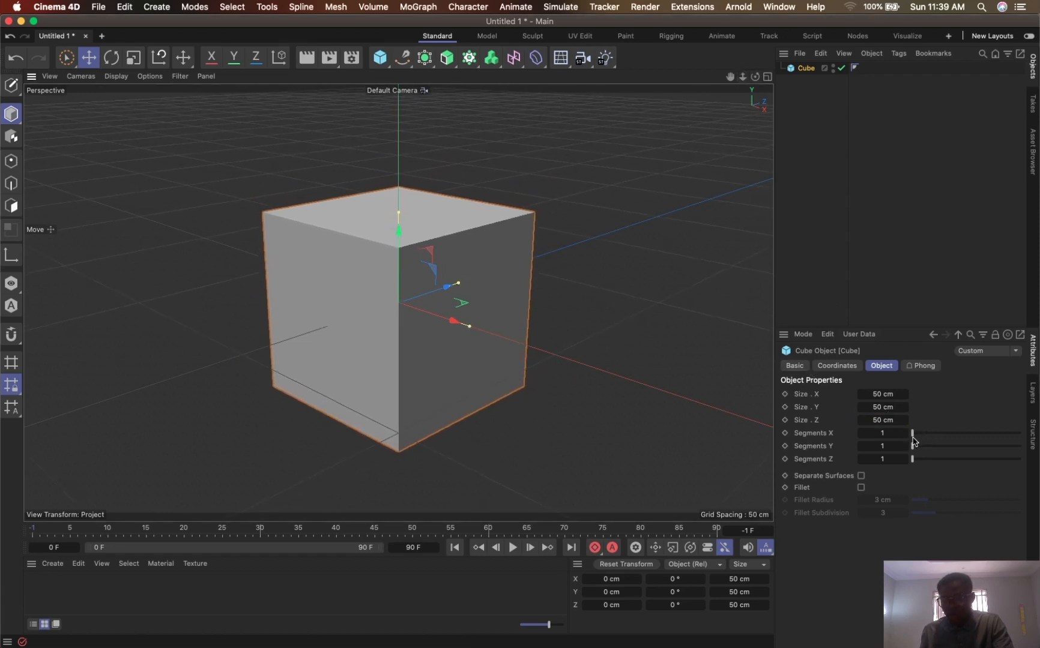
left_click(883, 433)
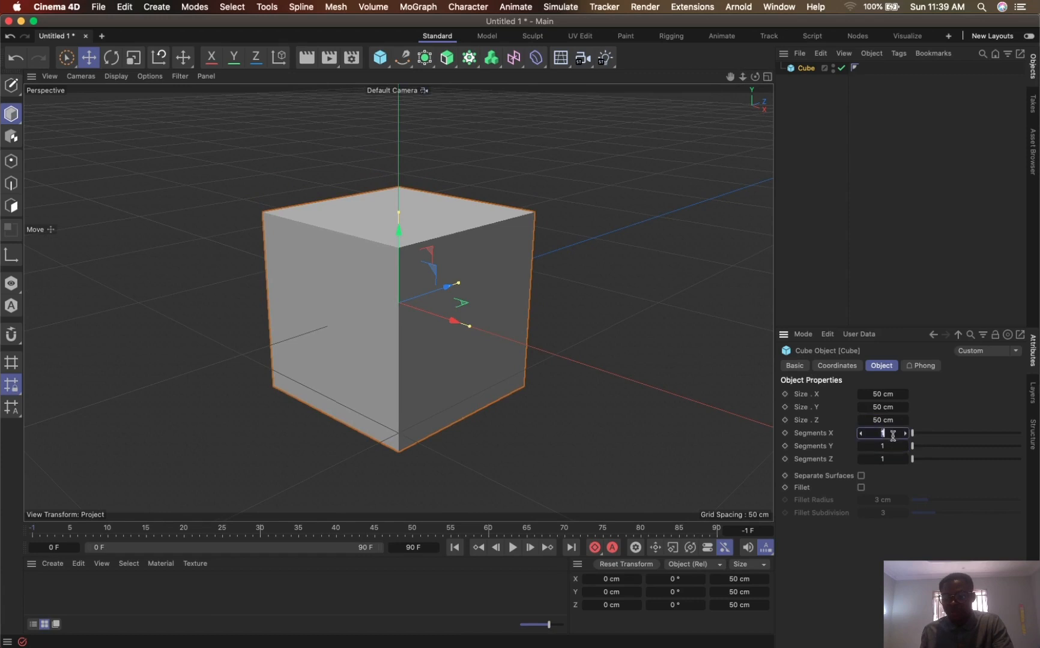
double_click(885, 446)
type("3")
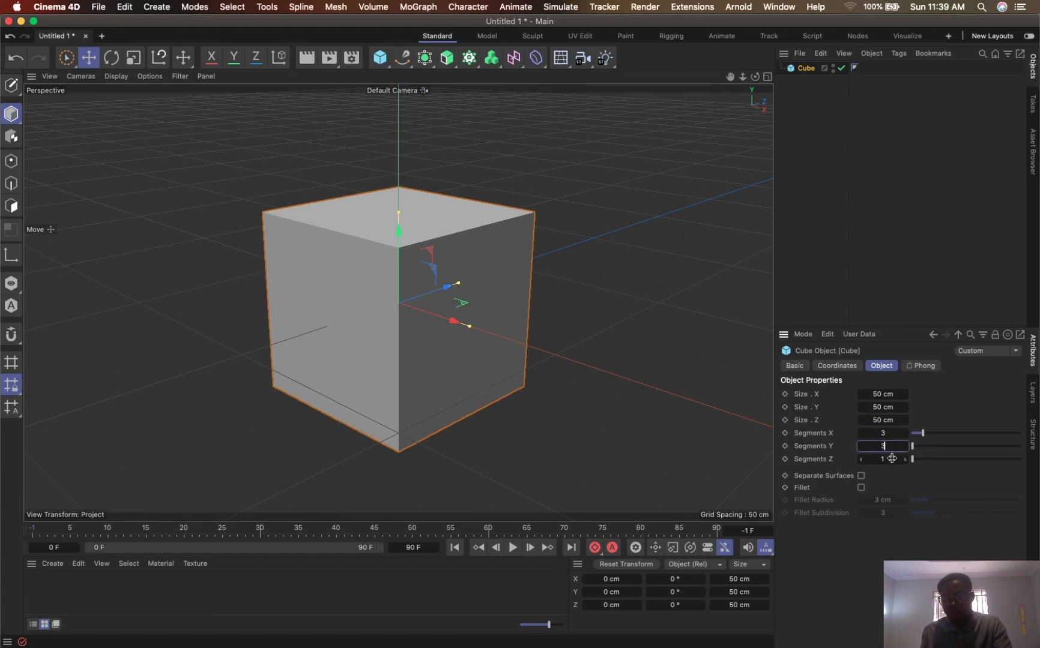
double_click(891, 458)
type("3")
key("Return")
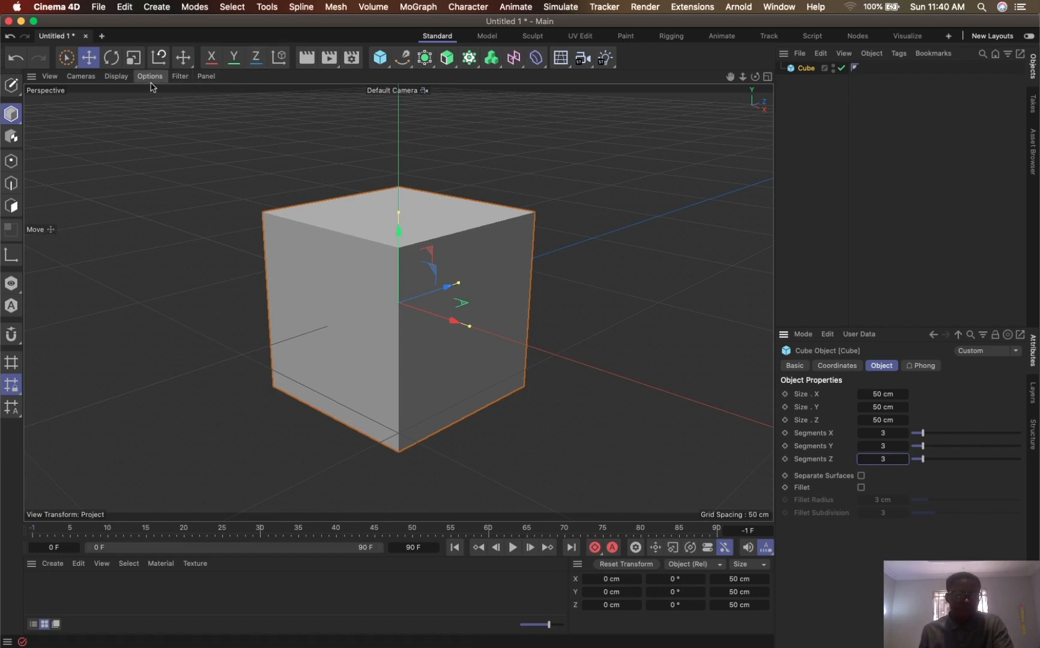
- Display the viewport in Gouraud Shading (Lines) and set the cube's segments to 2 in X, Y and Z
left_click(116, 77)
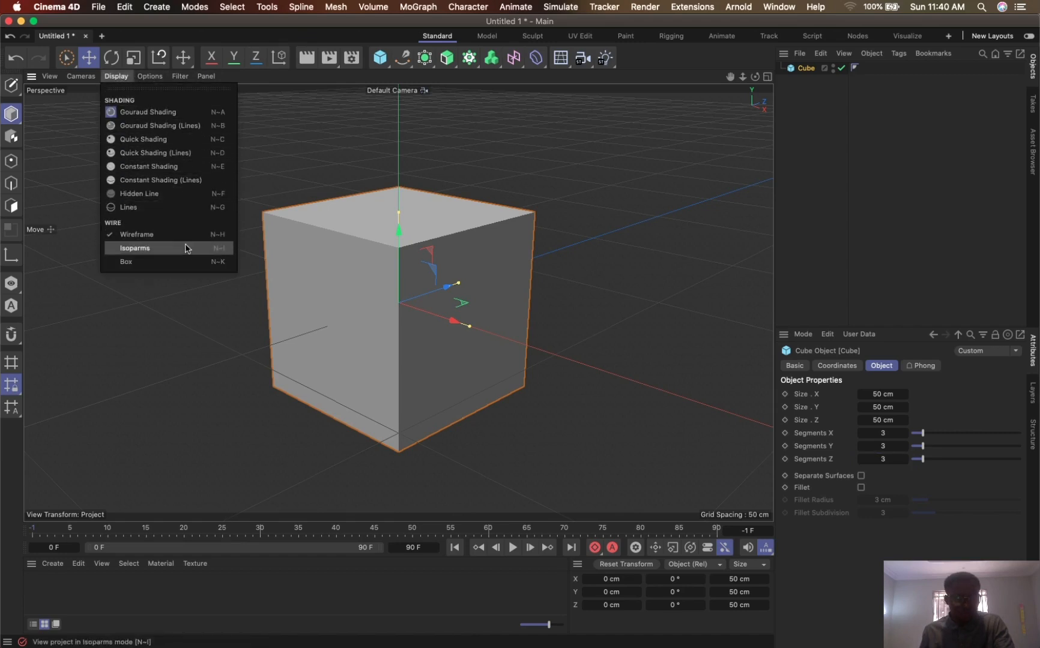
left_click(172, 130)
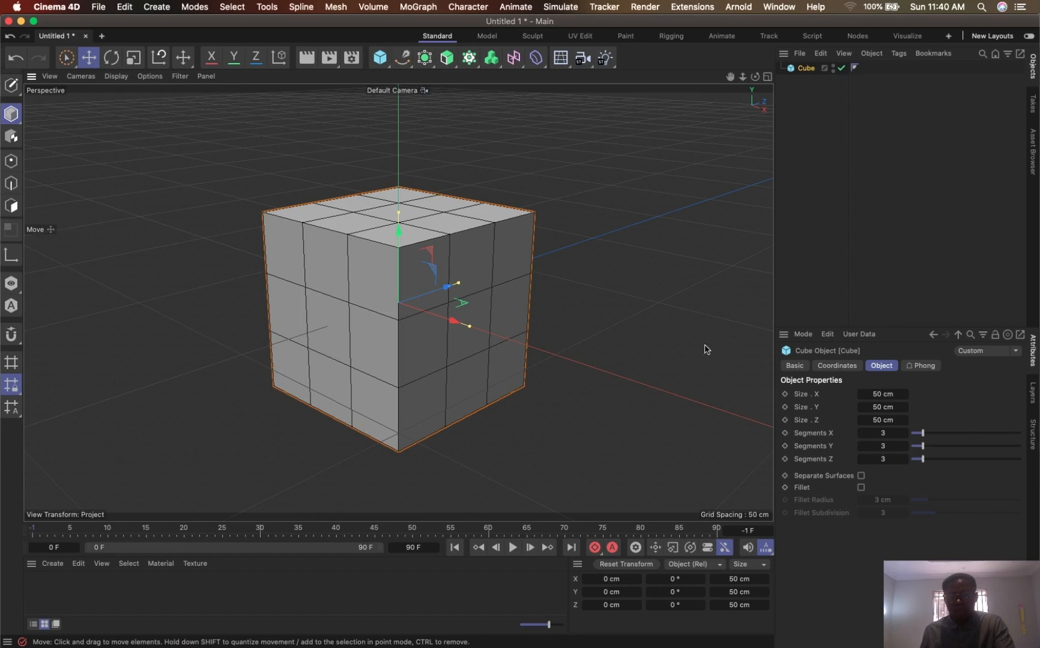
left_click(887, 433)
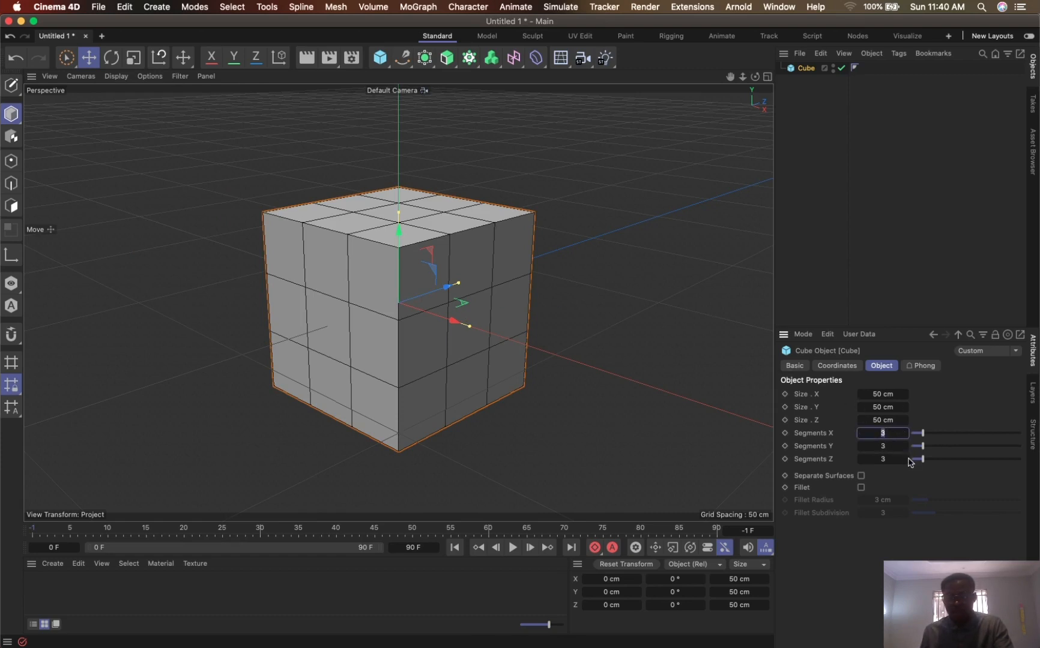
type("2")
key("Tab")
type("2")
key("Tab")
type("2")
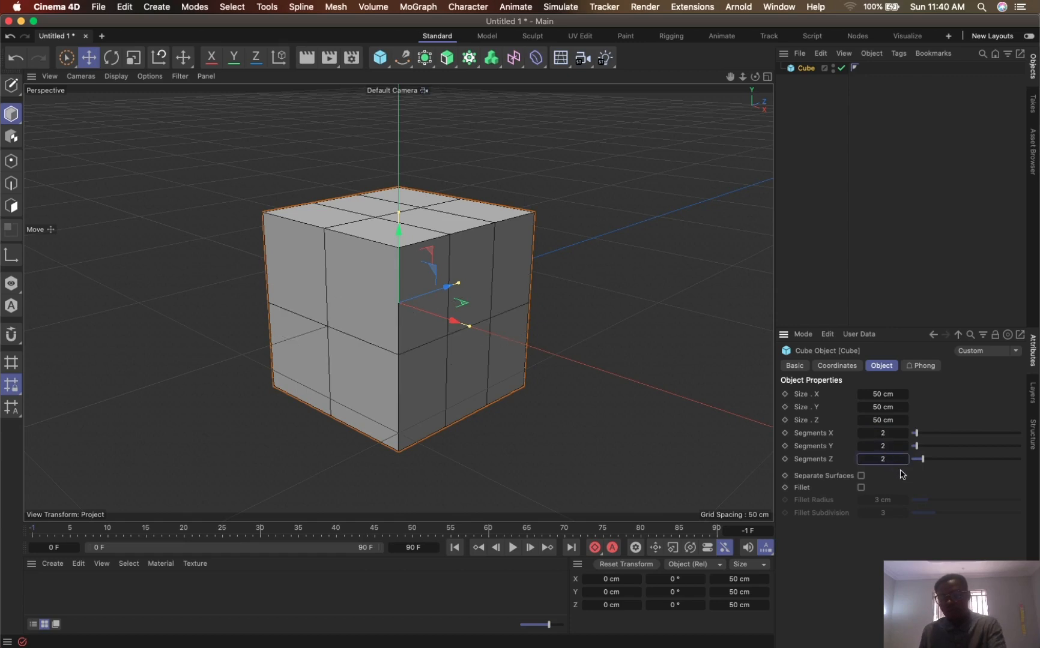
key("Return")
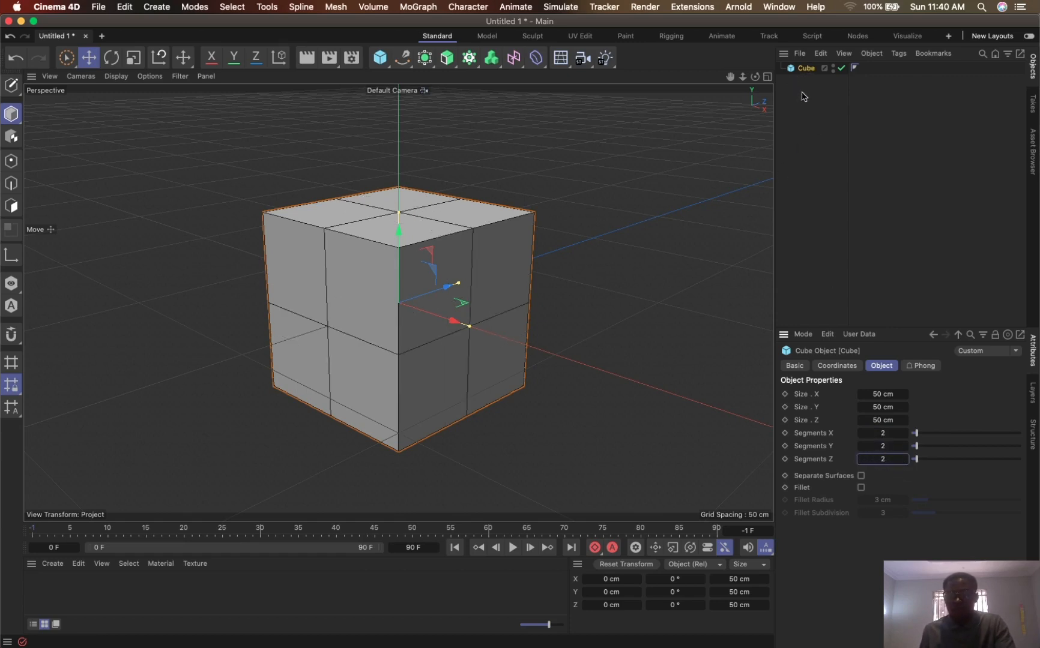
- Convert the parametric cube into an editable polygon object, undoing and repeating the conversion once
left_click_drag(800, 93, 818, 68)
key("c")
left_click_drag(743, 76, 718, 117)
left_click_drag(450, 272, 463, 296, "alt")
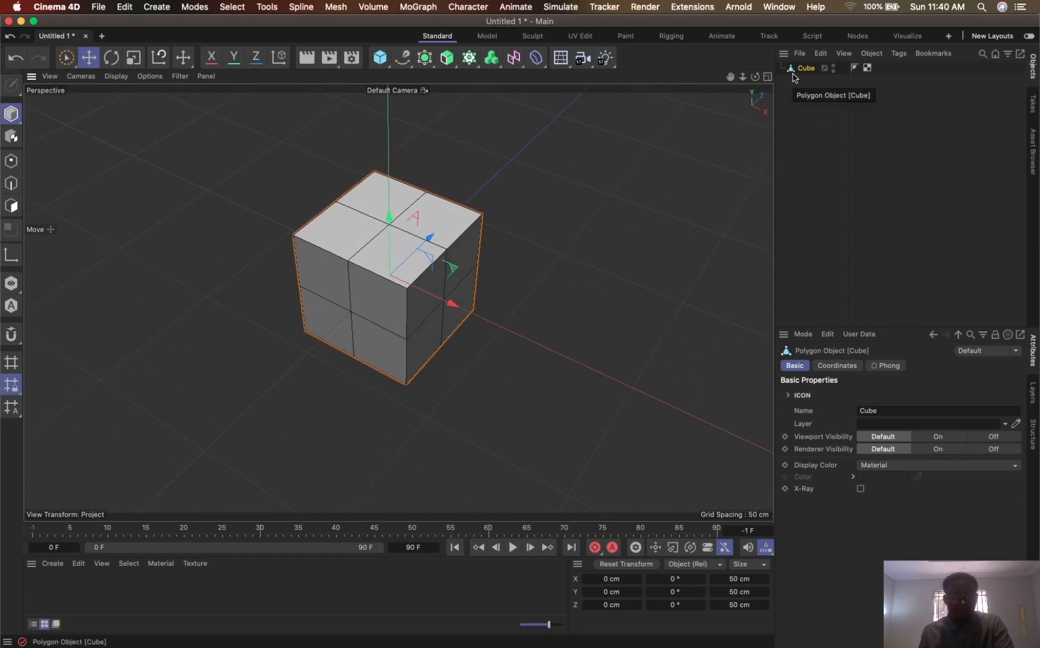
key("super+z")
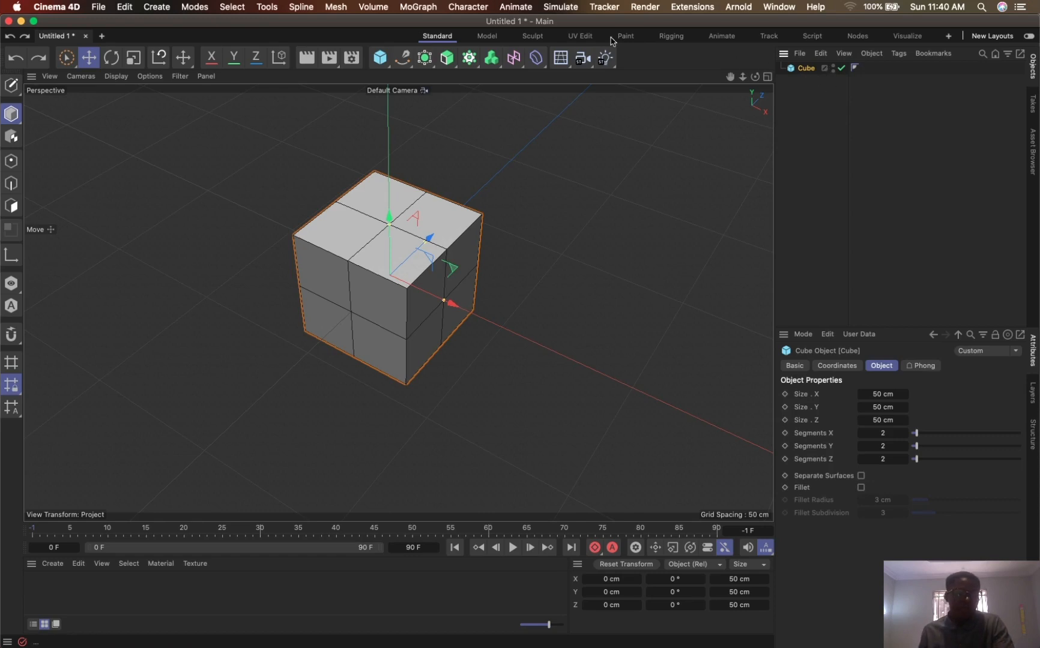
left_click(13, 89)
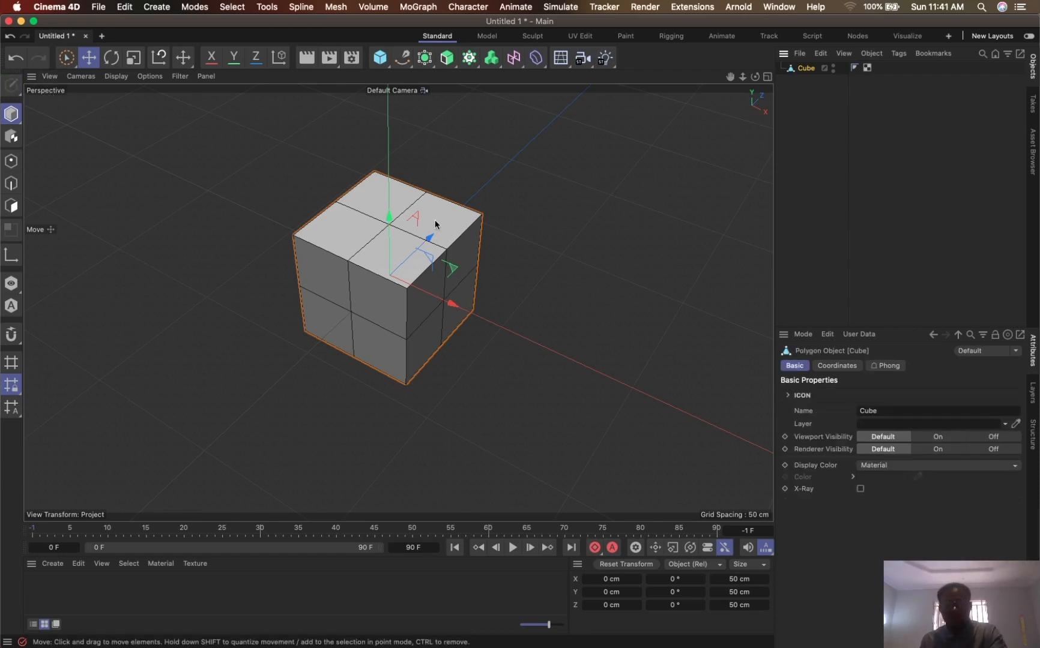
- Select the centre point of the cube's top face in point mode
left_click_drag(431, 216, 481, 207, "alt")
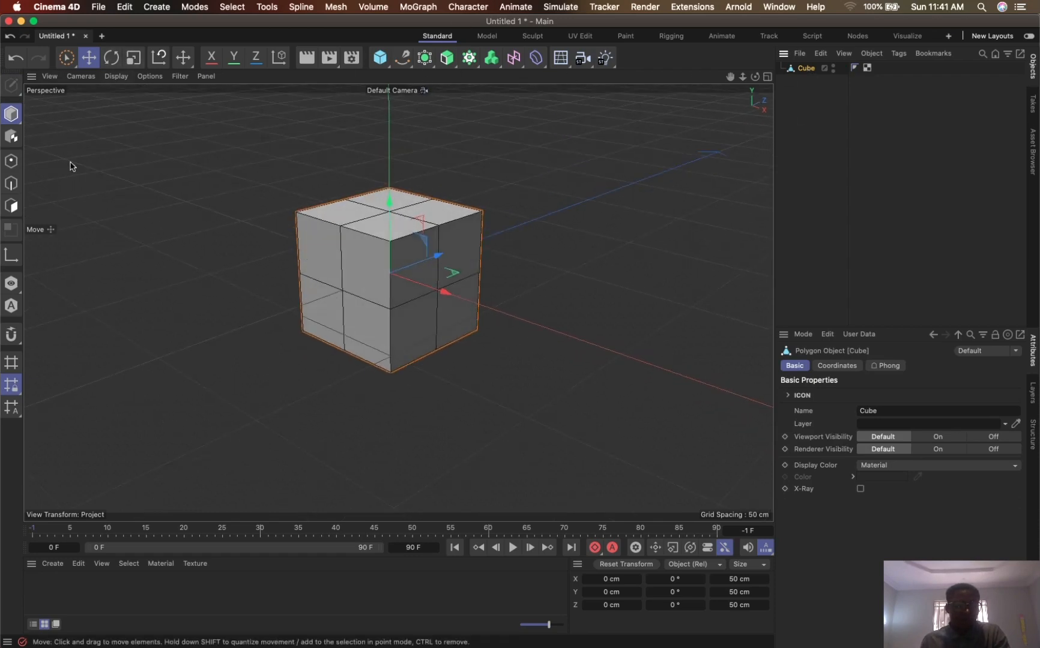
left_click(11, 161)
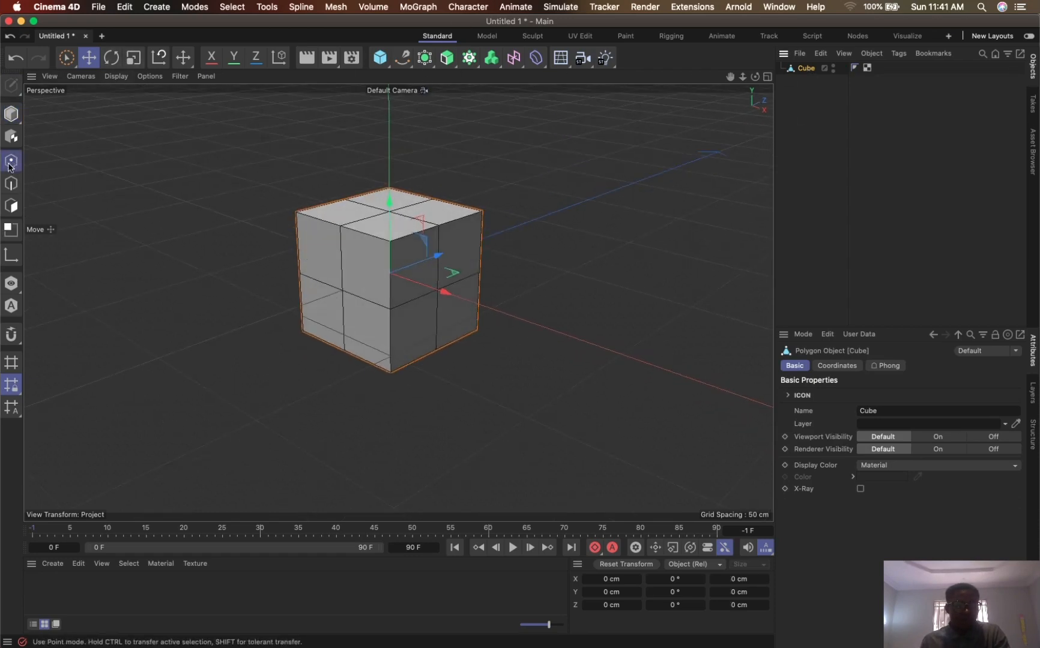
left_click(389, 212)
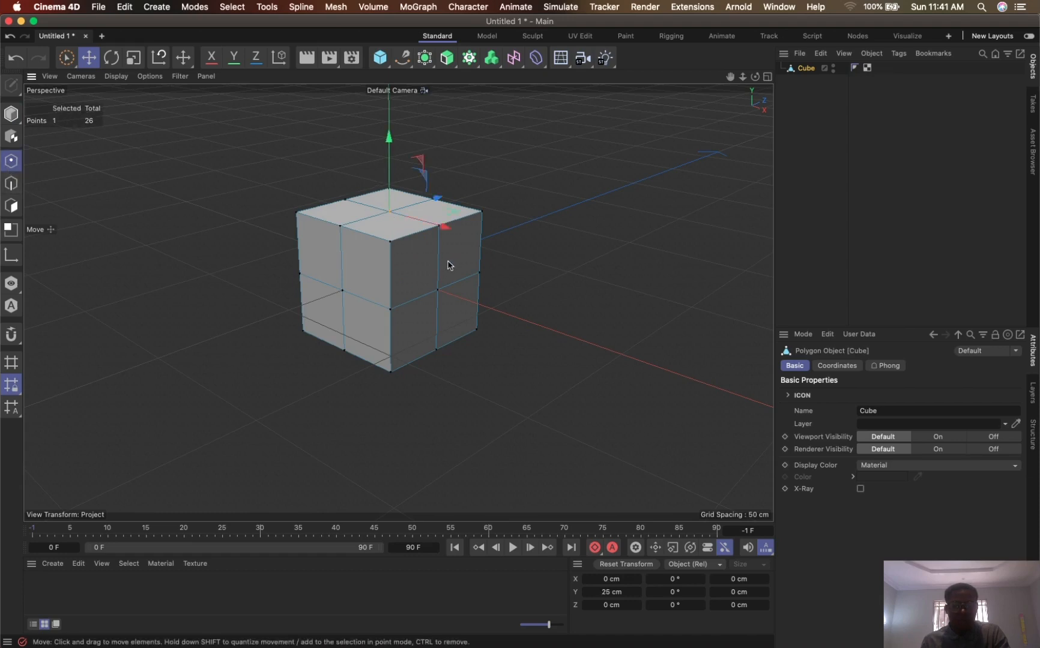
left_click_drag(418, 245, 423, 287, "alt")
left_click_drag(730, 77, 758, 127)
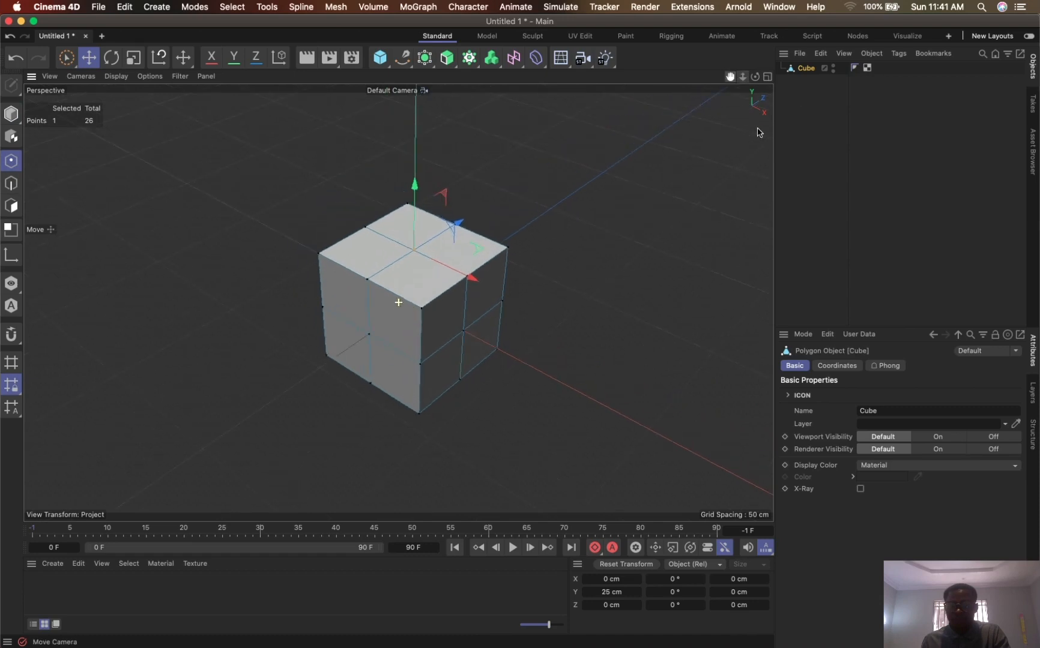
left_click_drag(746, 78, 780, 36)
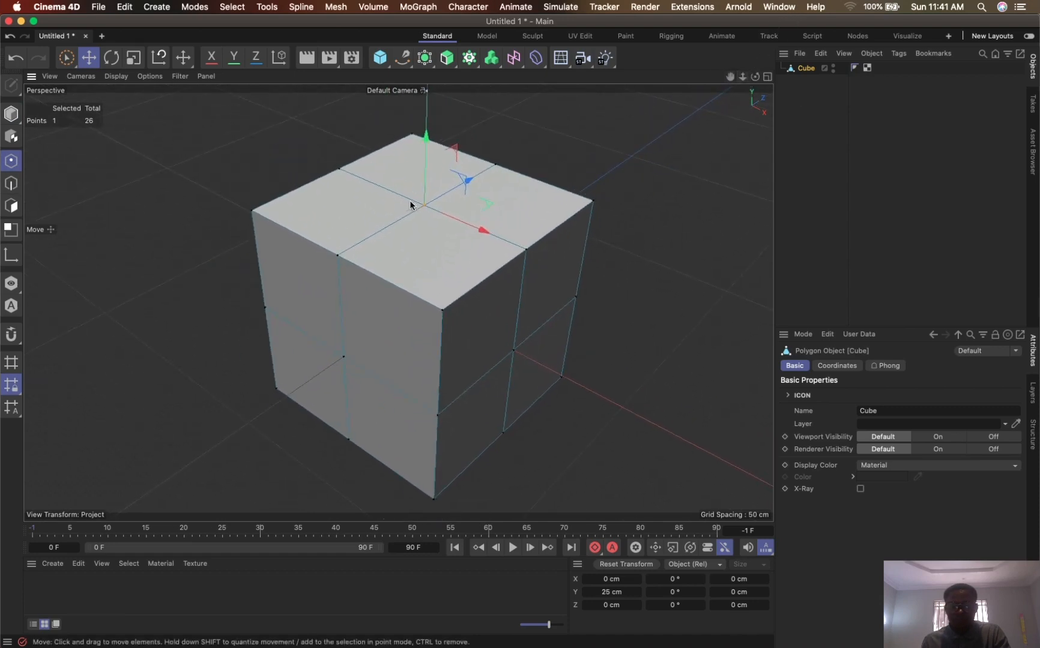
left_click_drag(452, 208, 476, 219, "alt")
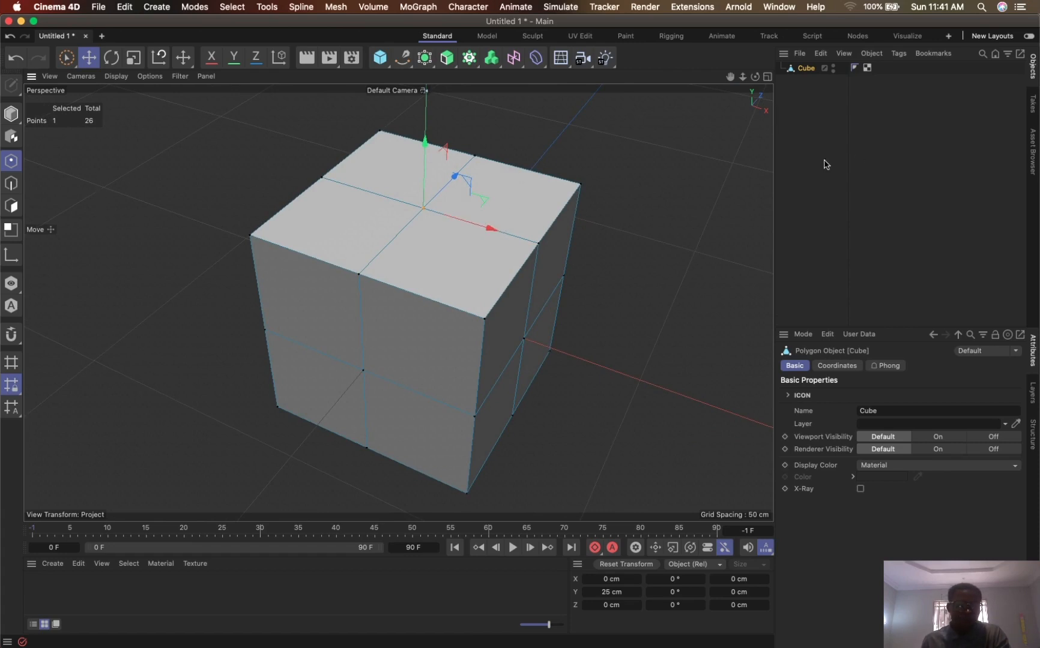
- Select all four polygons of the cube's top face in polygon mode
left_click(14, 206)
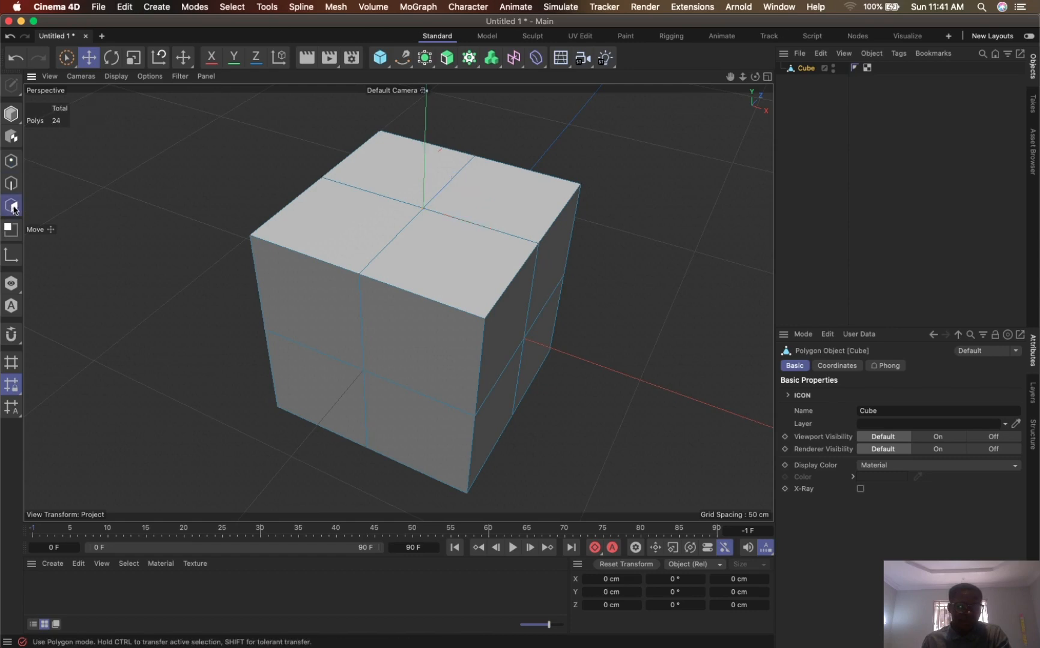
left_click(427, 251)
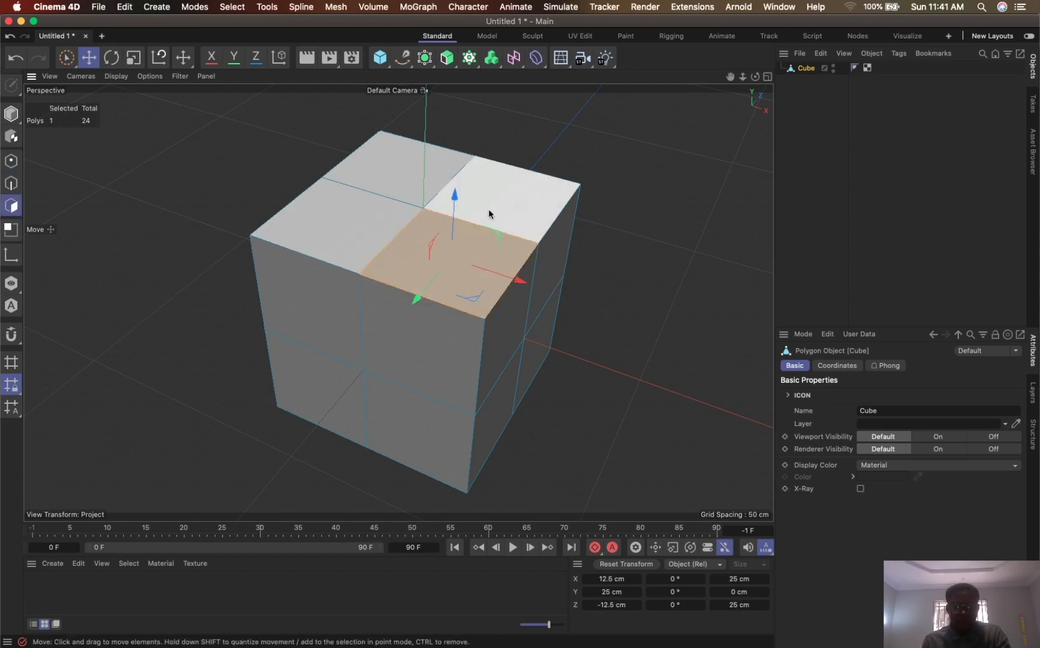
left_click(487, 212, "shift")
left_click(407, 189, "shift")
left_click(361, 223, "shift")
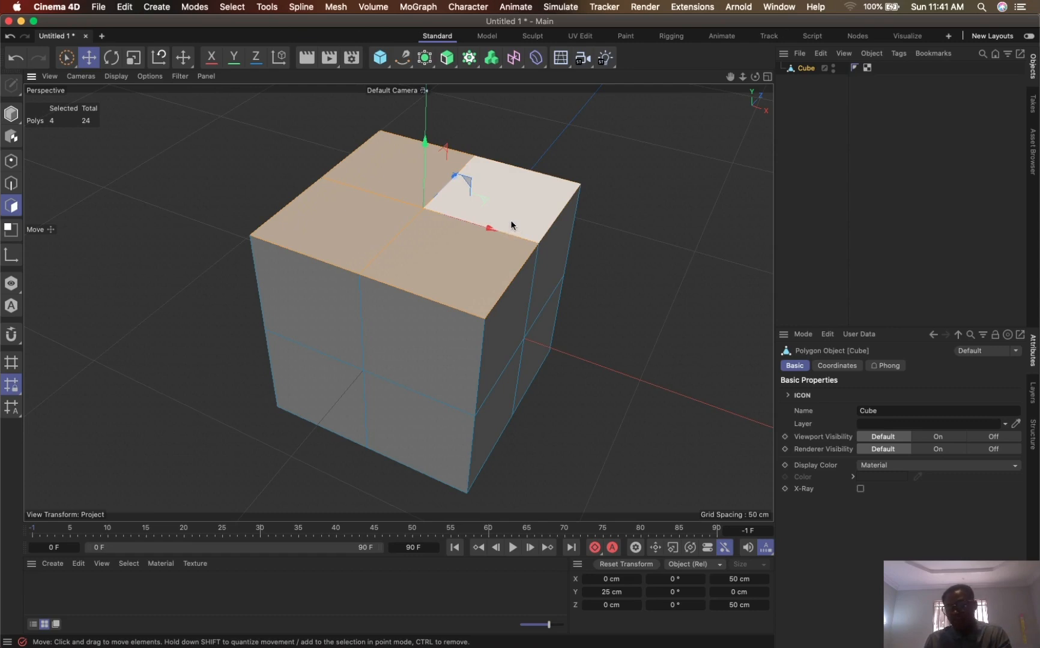
- Try insetting the four top polygons by about 10 cm and again by about 12 cm, undoing each inset
key("i")
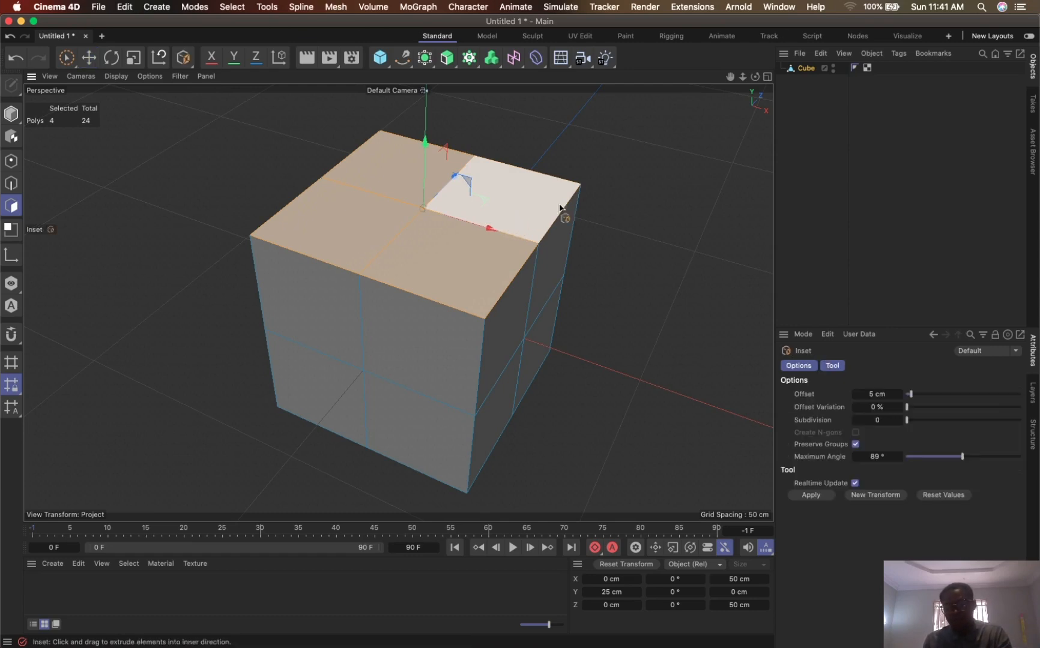
left_click_drag(691, 186, 638, 195)
key("super+z")
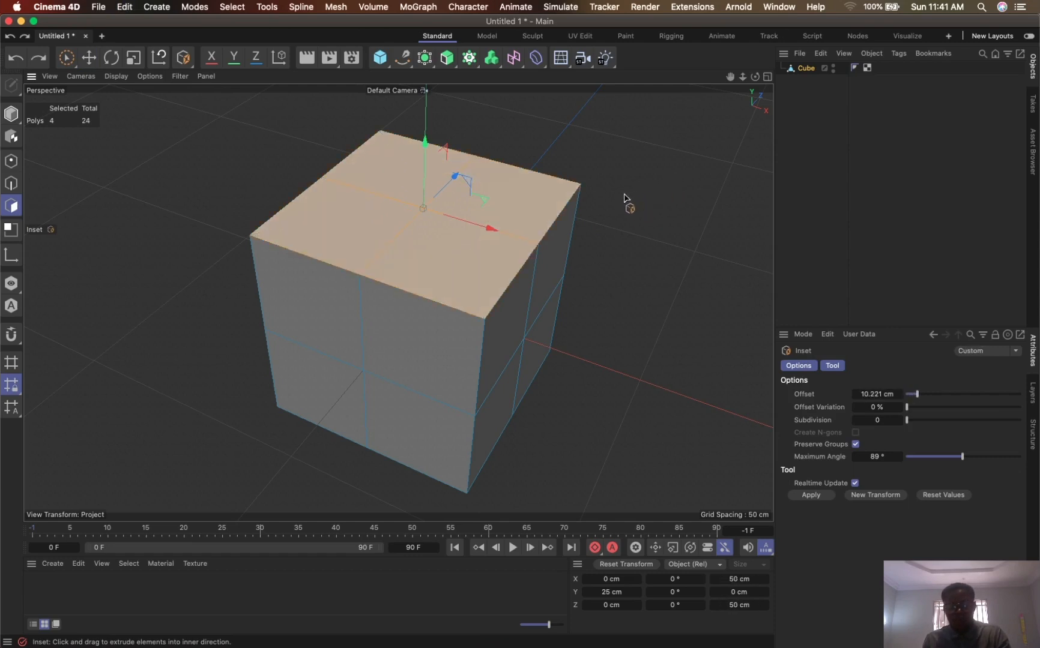
right_click(403, 204)
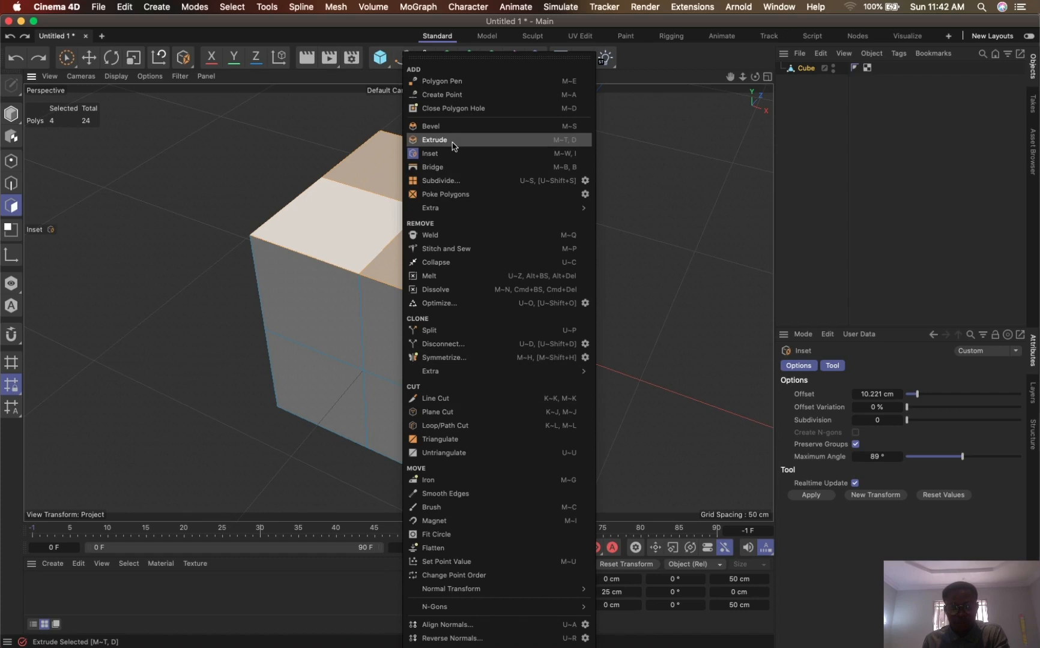
left_click(478, 159)
left_click_drag(646, 198, 589, 213)
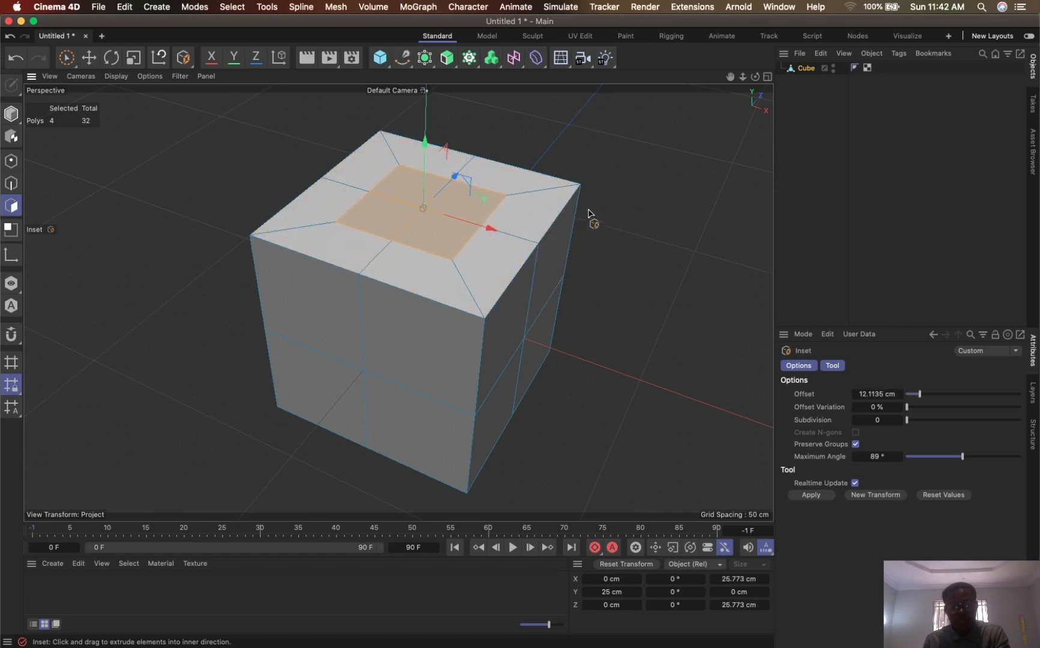
key("super+z")
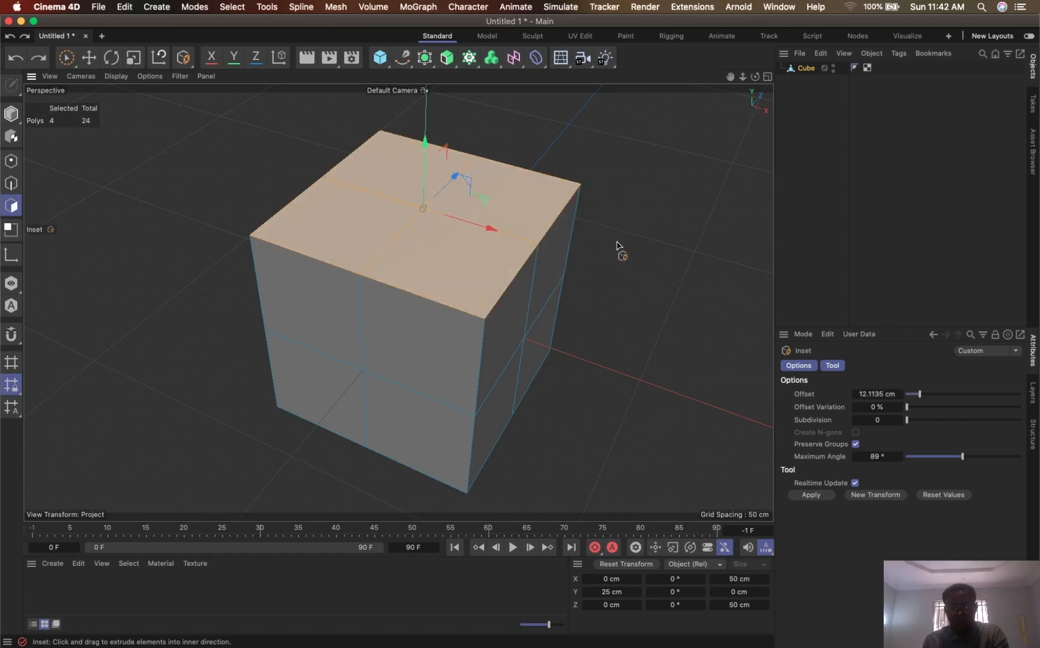
key("u")
key("u")
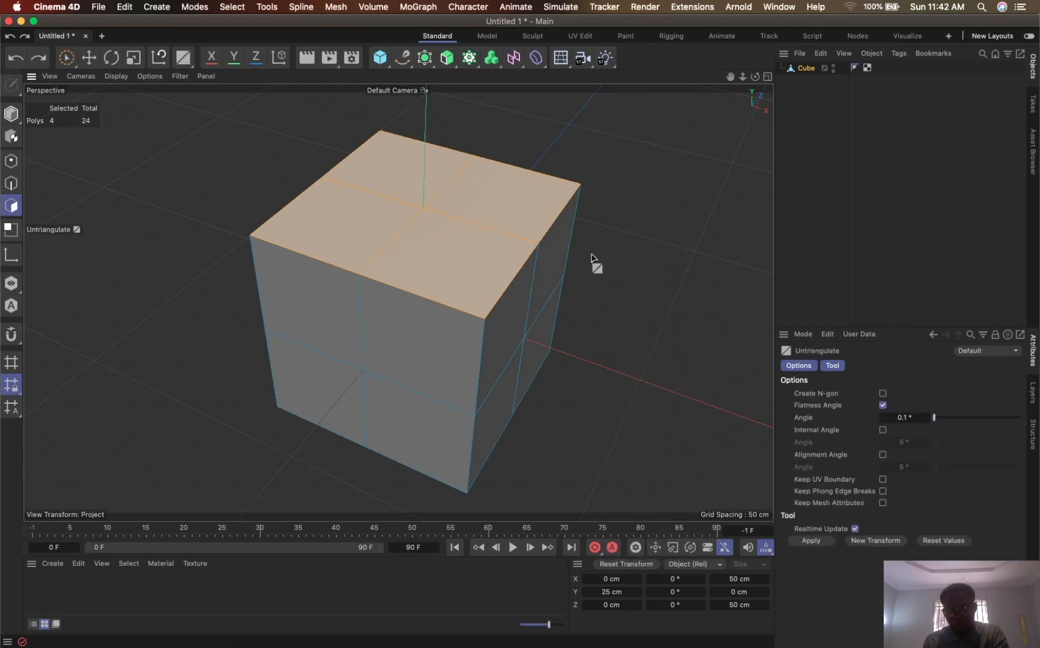
key("u")
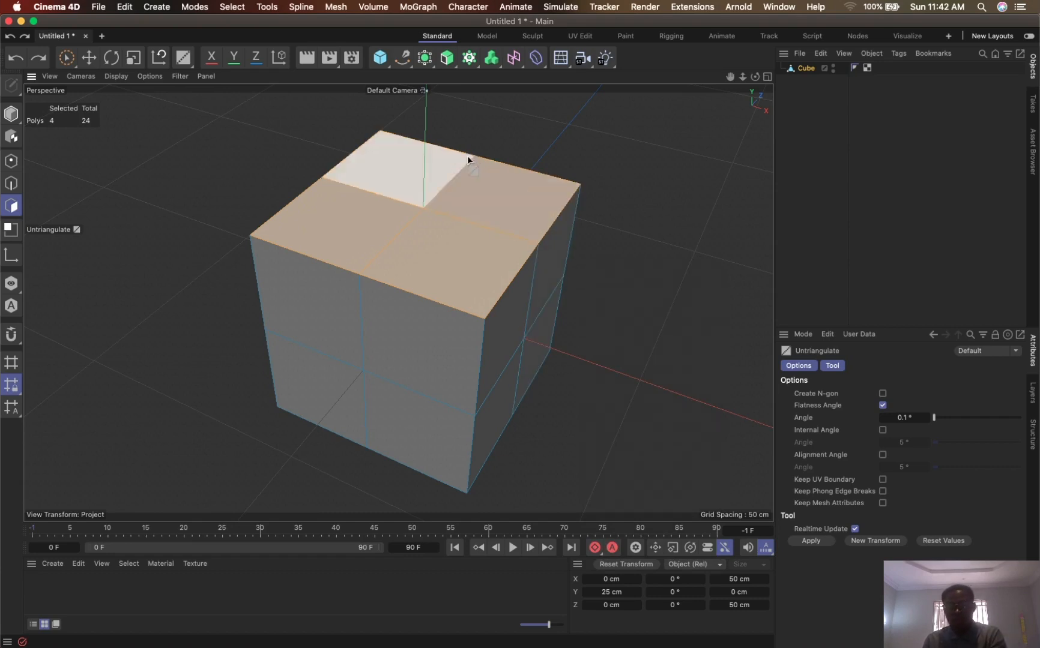
- Inset the four selected polygons on the cube's top face with an offset of 15 cm
key("i")
left_click_drag(653, 175, 571, 185)
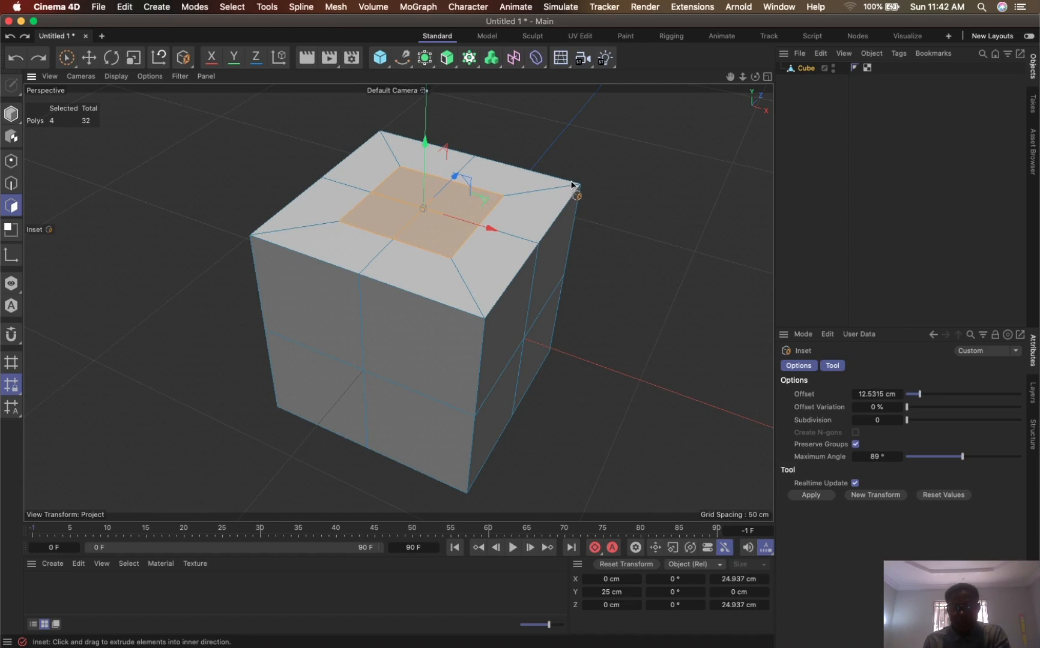
left_click_drag(569, 185, 570, 185)
left_click(883, 395)
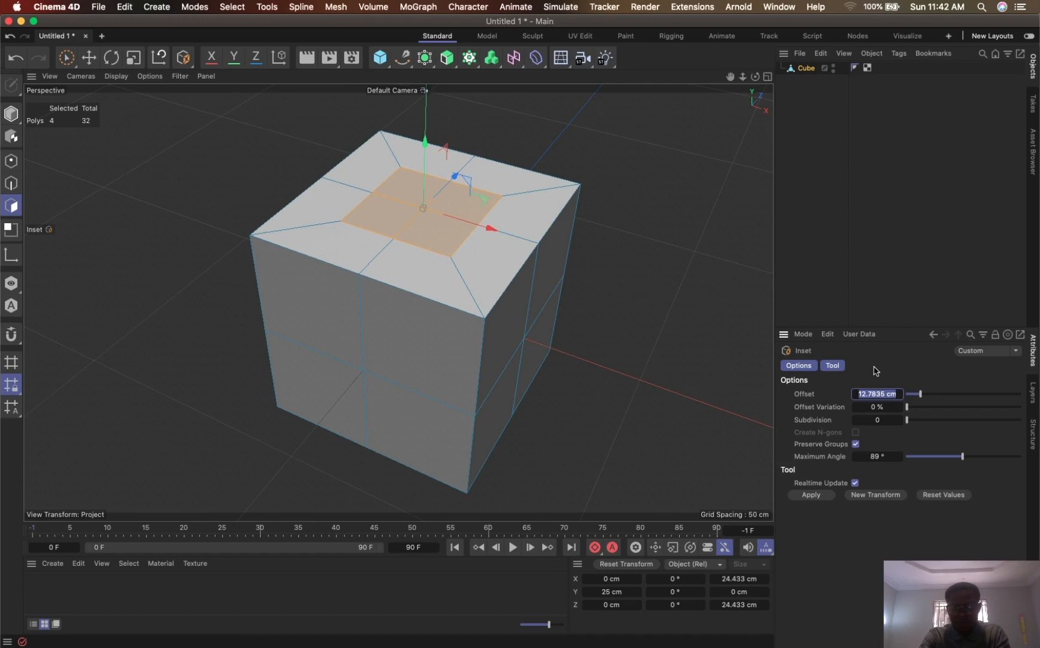
key("Return")
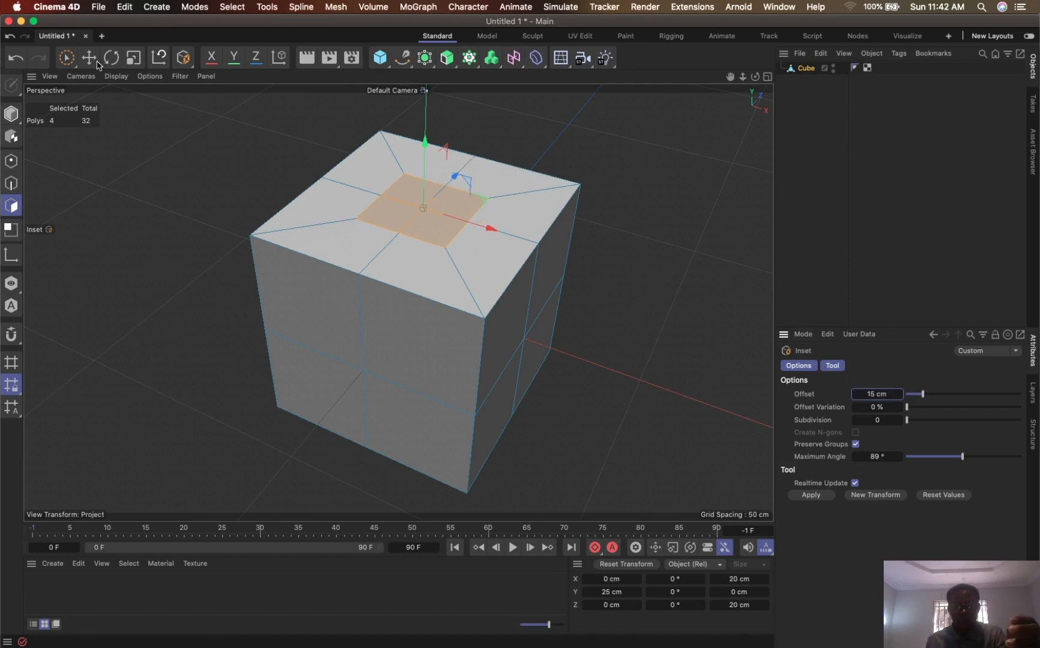
- Try the Fit Circle tool on the inset polygons and on the centre point of the top face
left_click(225, 7)
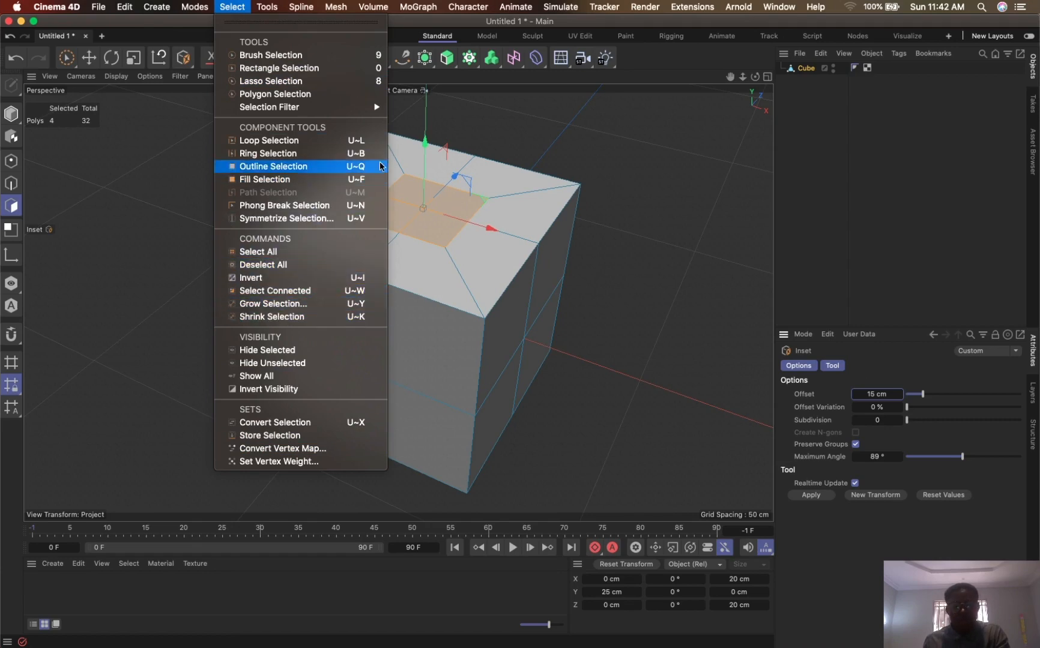
right_click(432, 219)
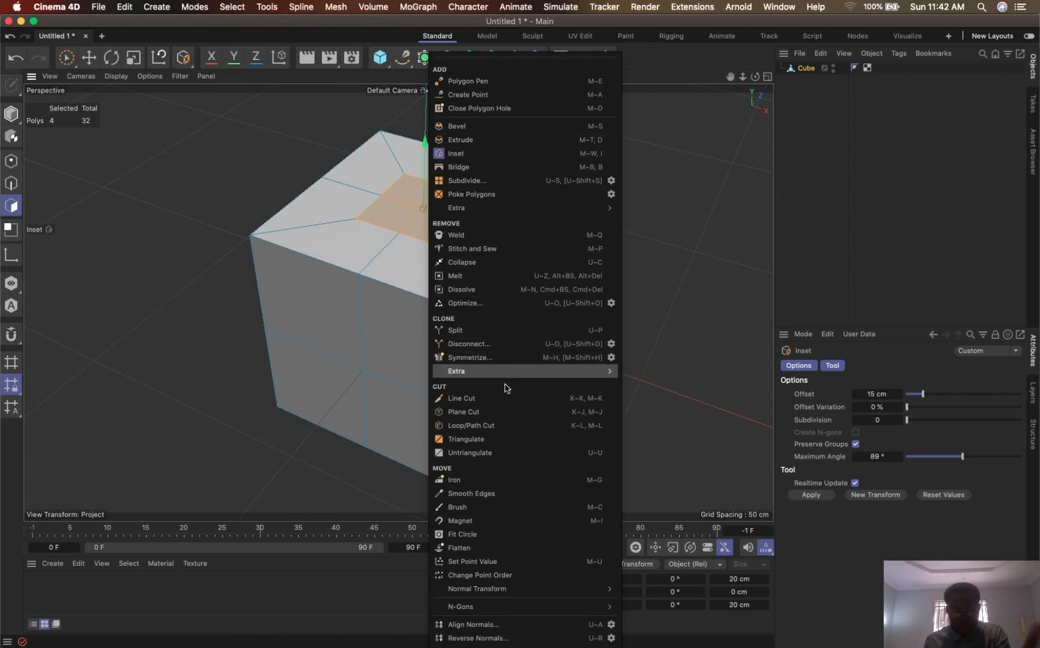
left_click(476, 536)
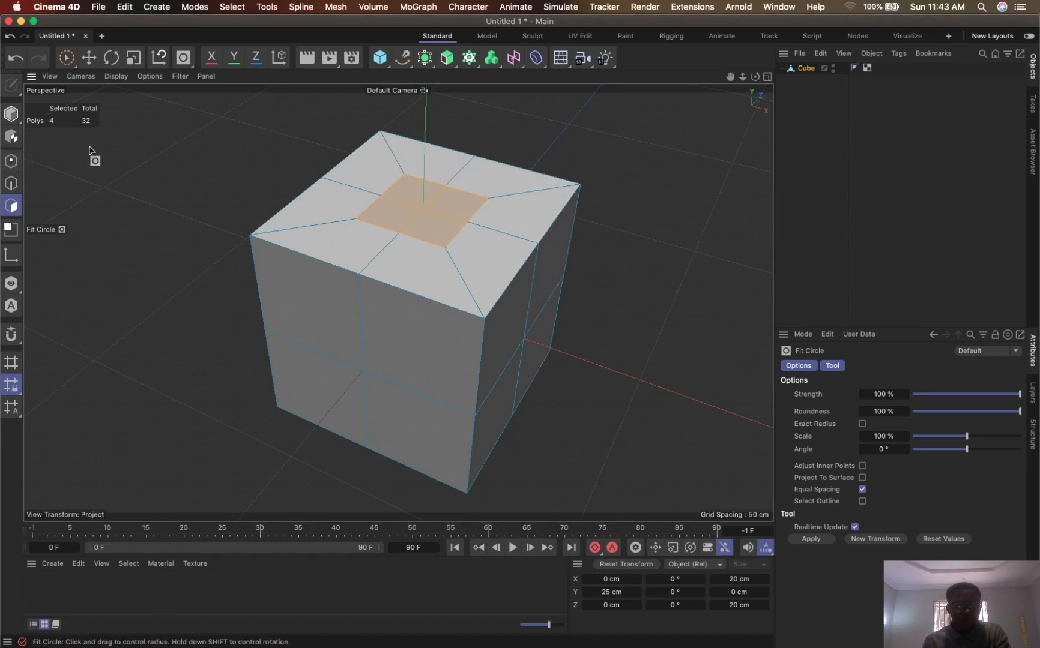
left_click(11, 161)
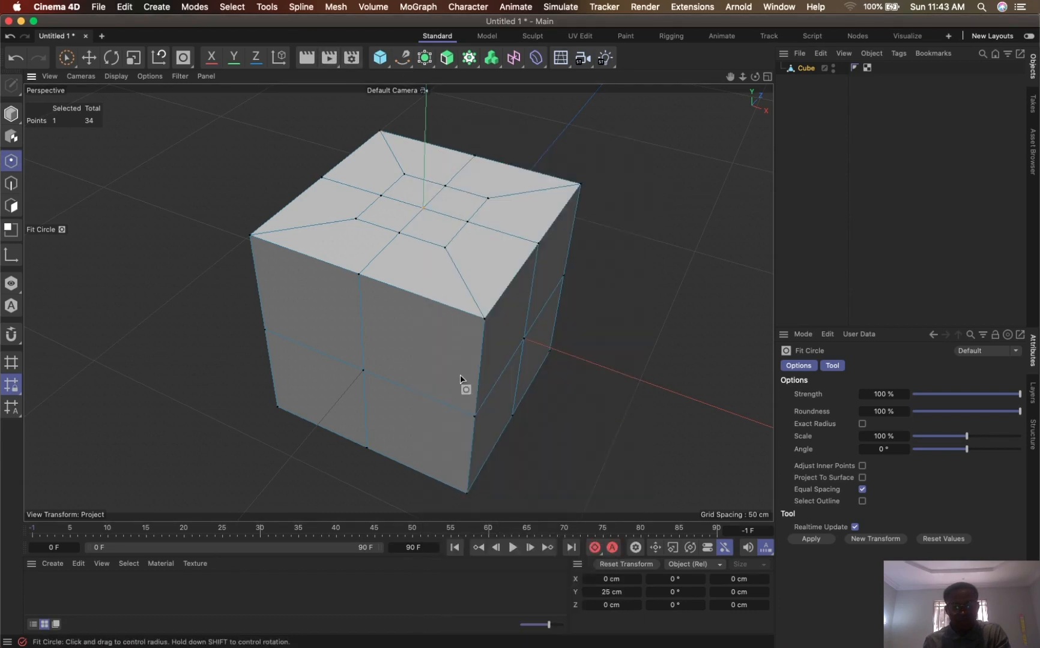
right_click(417, 216)
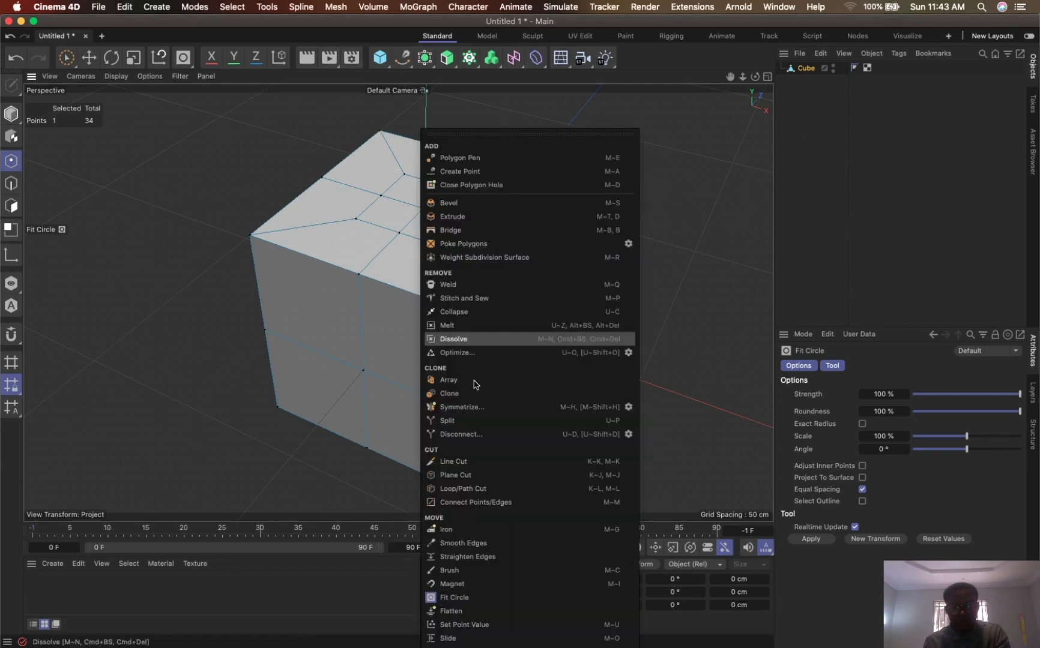
left_click(469, 599)
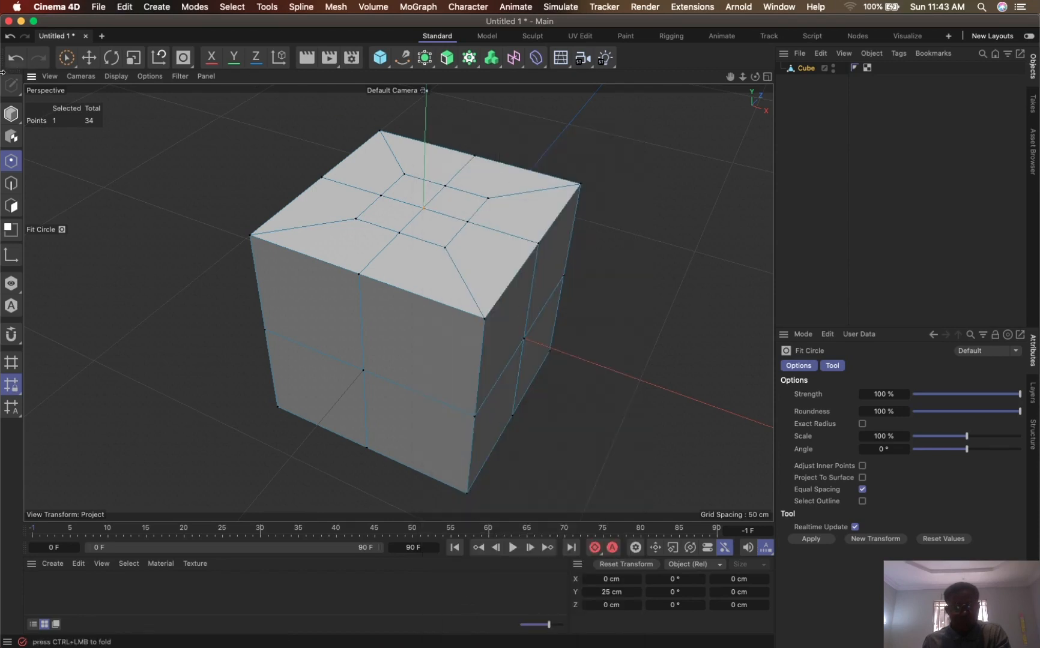
- Return to polygon mode and try Fit Circle again on the four inset polygons
left_click(10, 206)
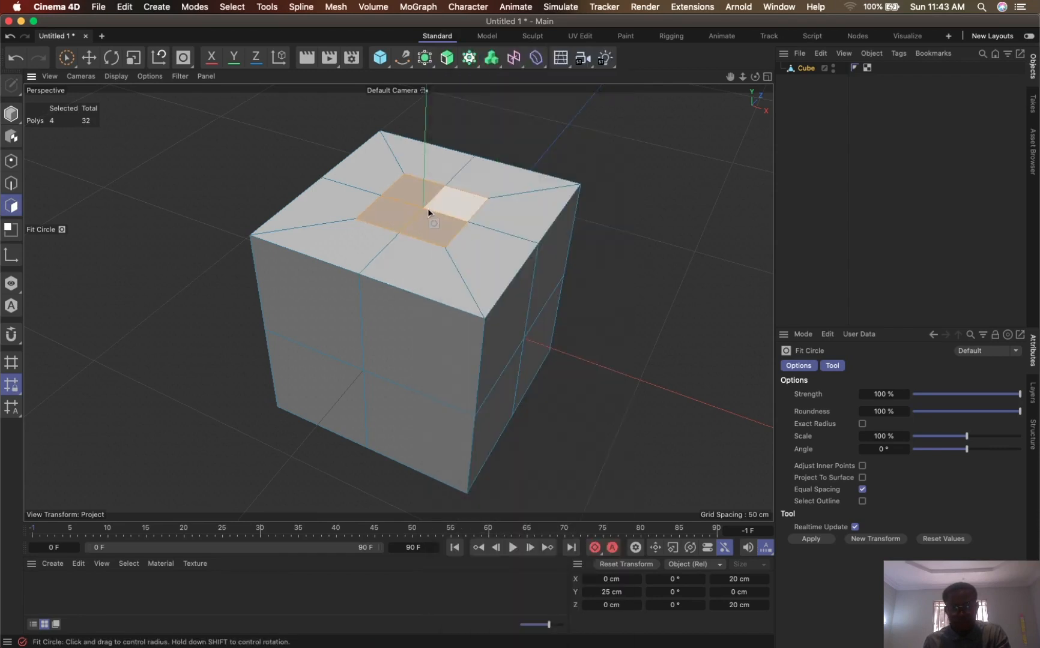
right_click(427, 208)
key("Escape")
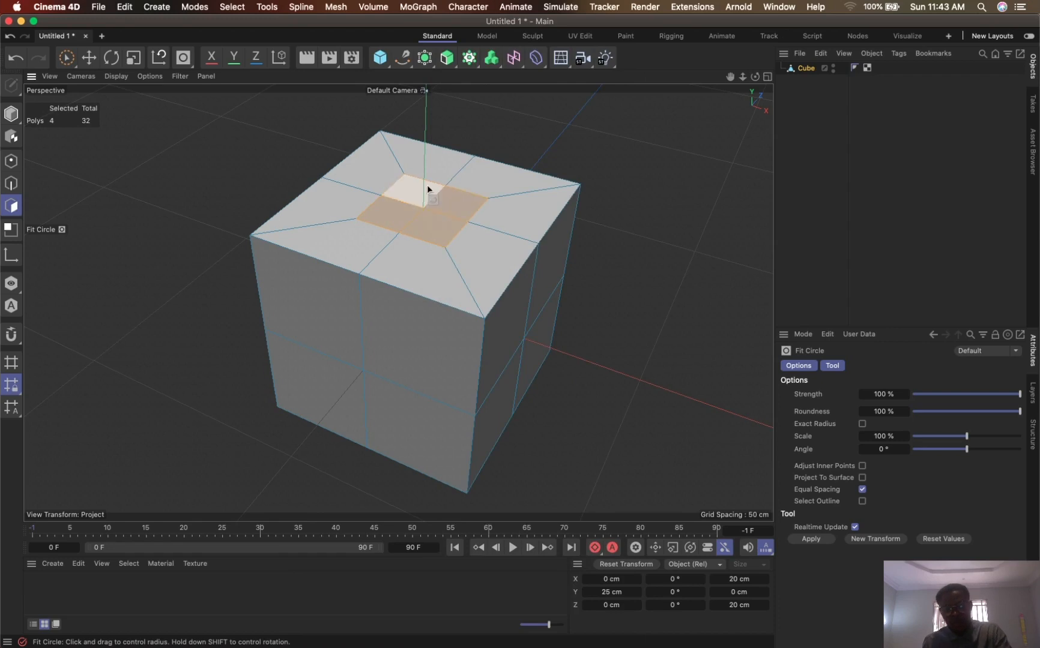
middle_click_drag(428, 206, 433, 208, "alt")
right_click(431, 211)
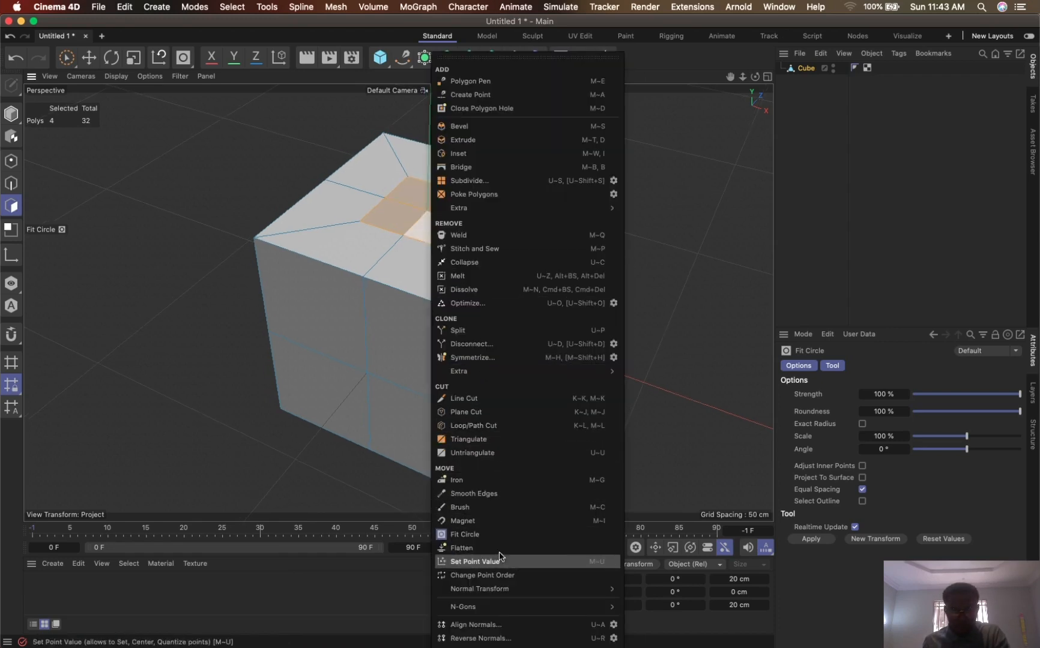
left_click(466, 534)
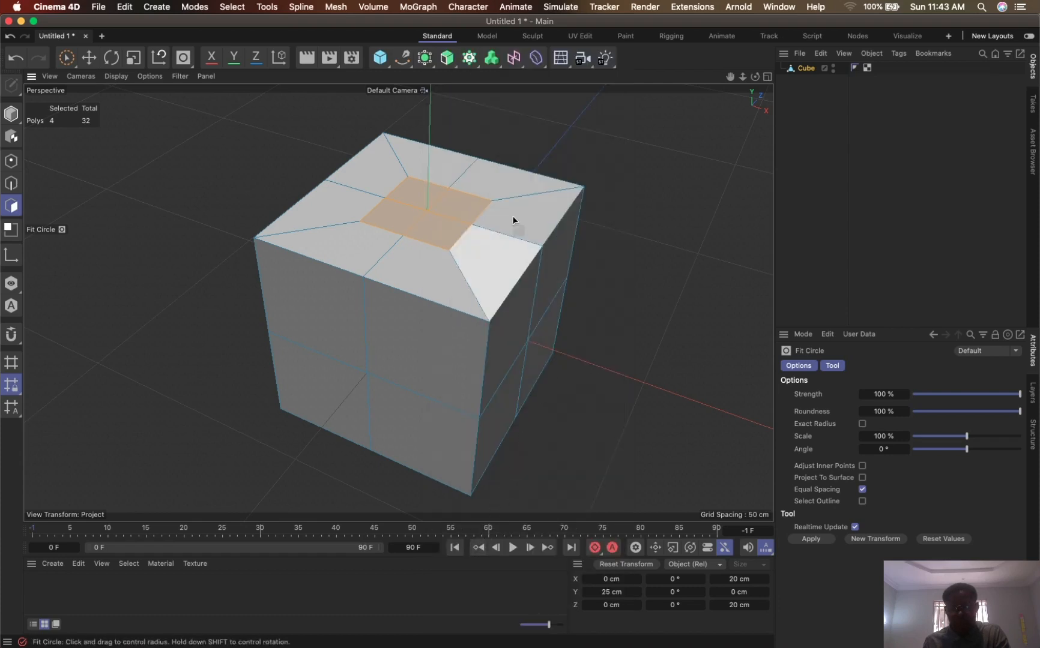
- Delete the four inset polygons at the centre of the top face to leave a square hole
left_click_drag(730, 76, 720, 123)
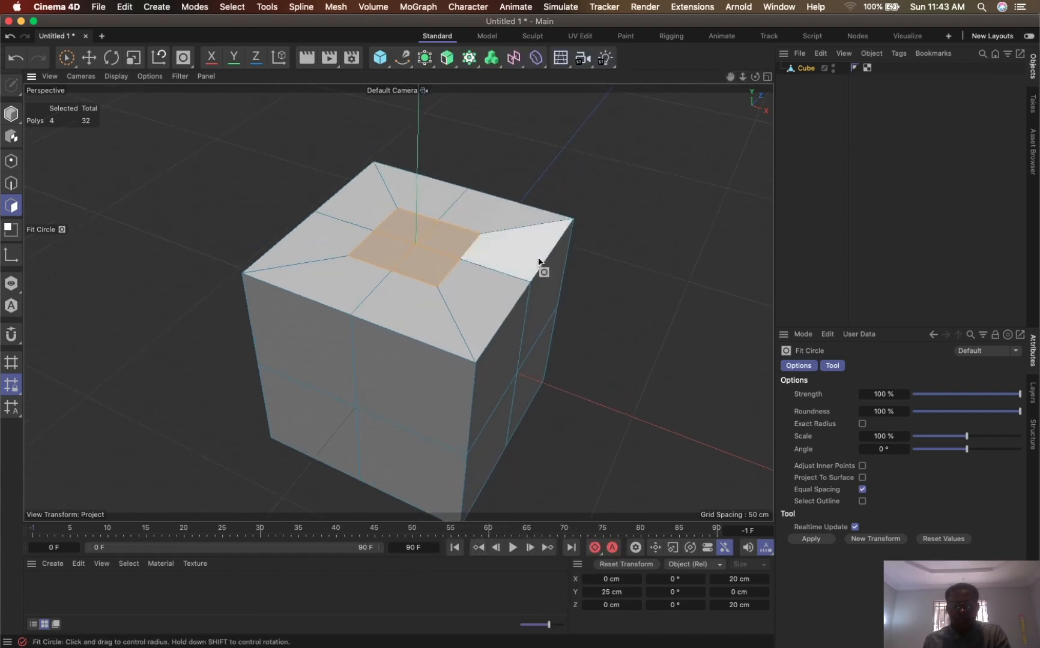
left_click_drag(415, 319, 426, 347, "alt")
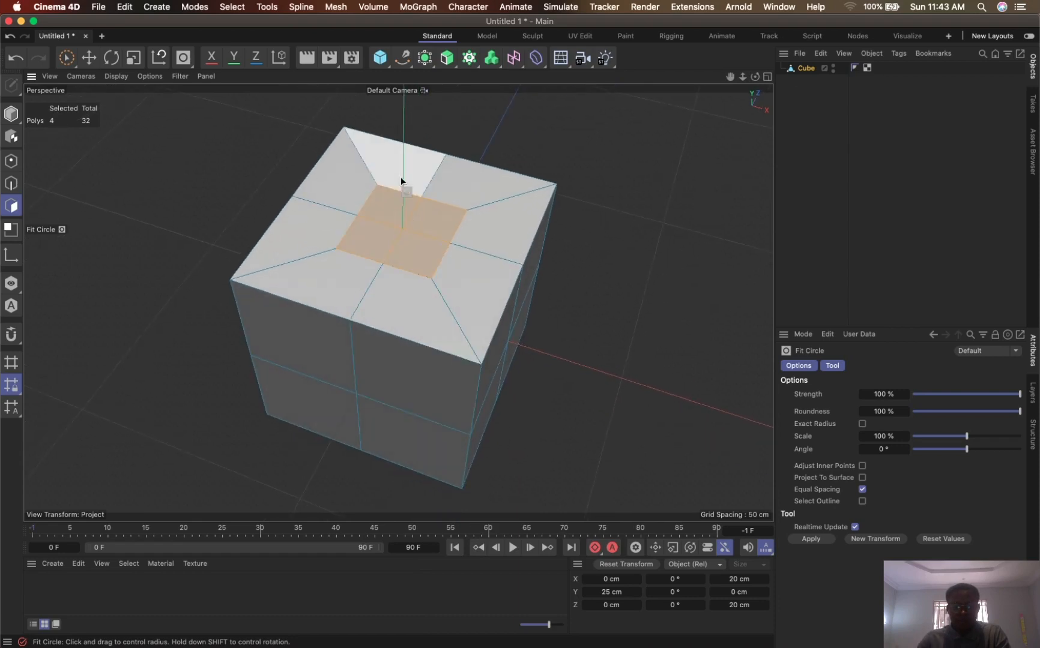
right_click(404, 238)
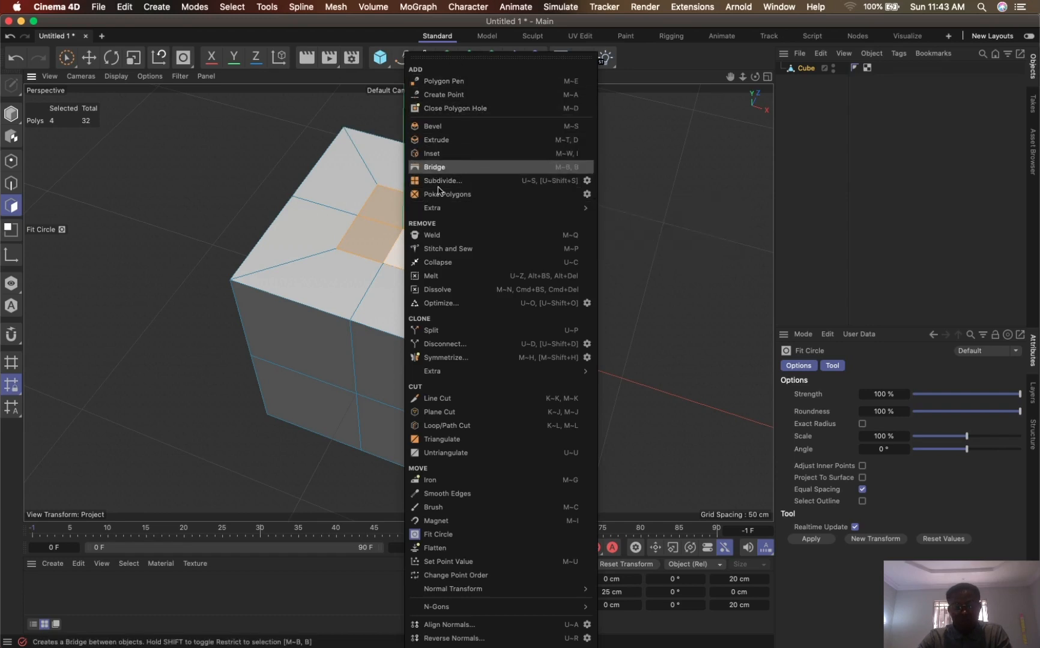
left_click(382, 243)
key("BackSpace")
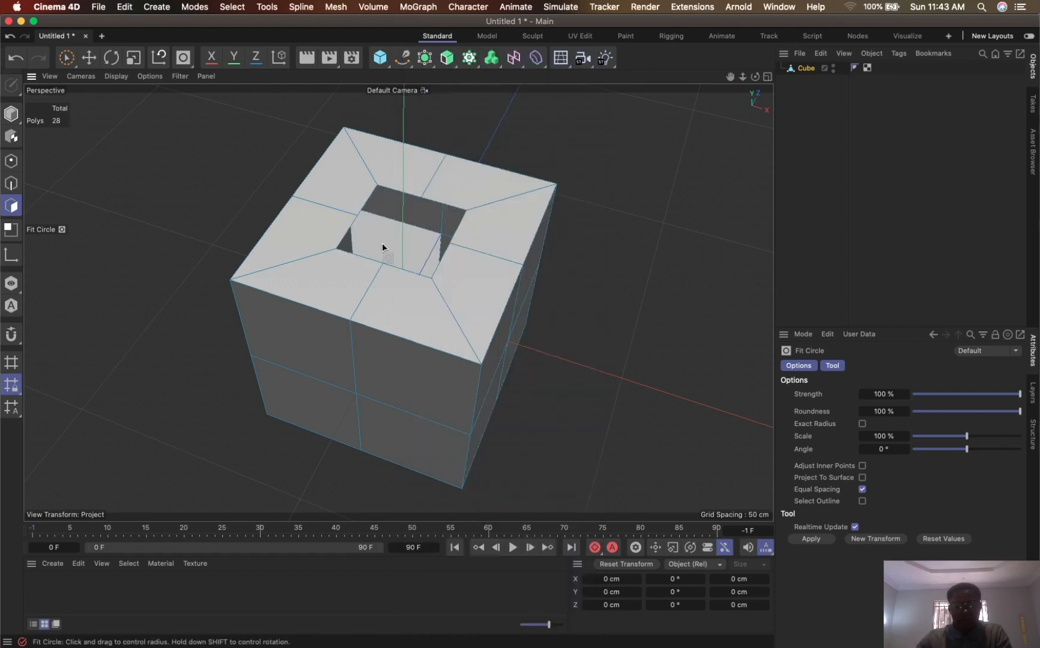
- In point mode, select the eight points around the edge of the square hole in the cube's top face
left_click(5, 159)
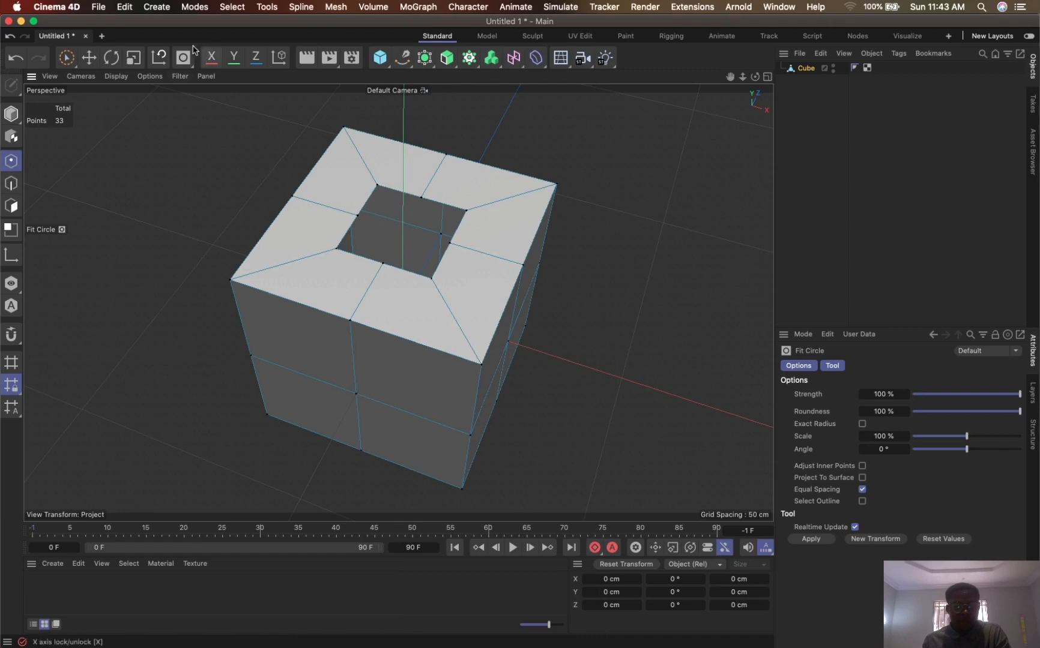
left_click(76, 62)
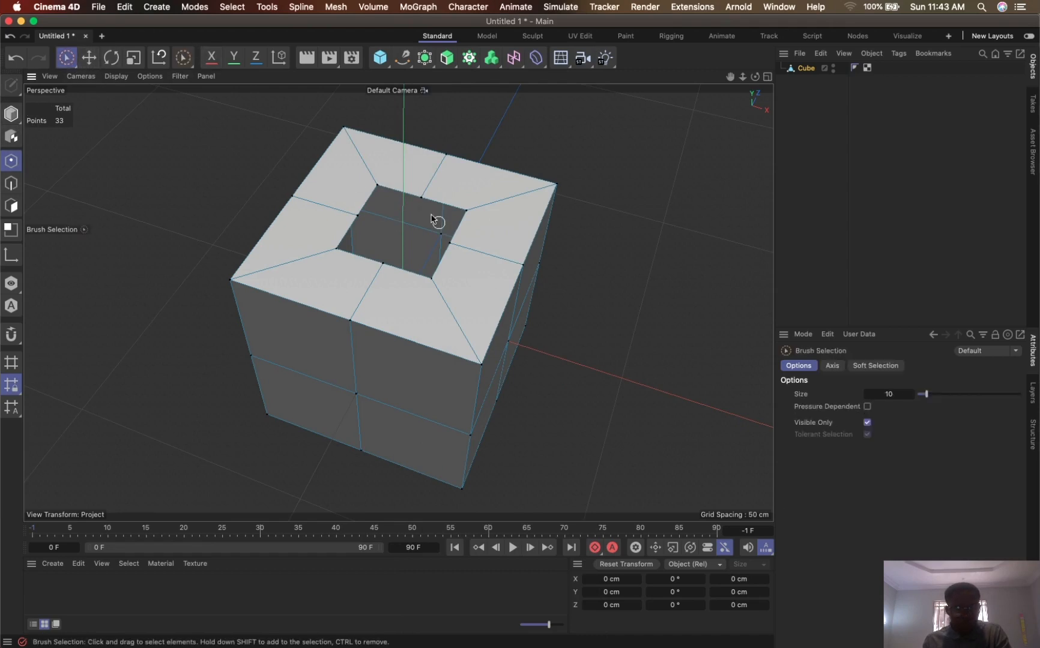
left_click(373, 187)
left_click_drag(472, 217, 470, 218)
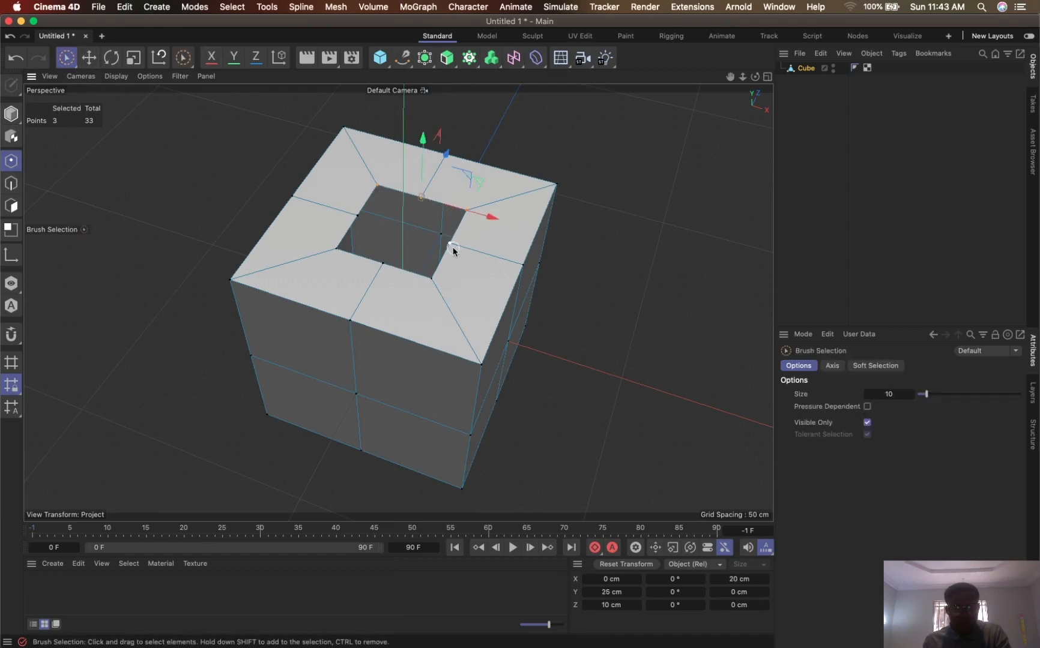
left_click(429, 279, "shift")
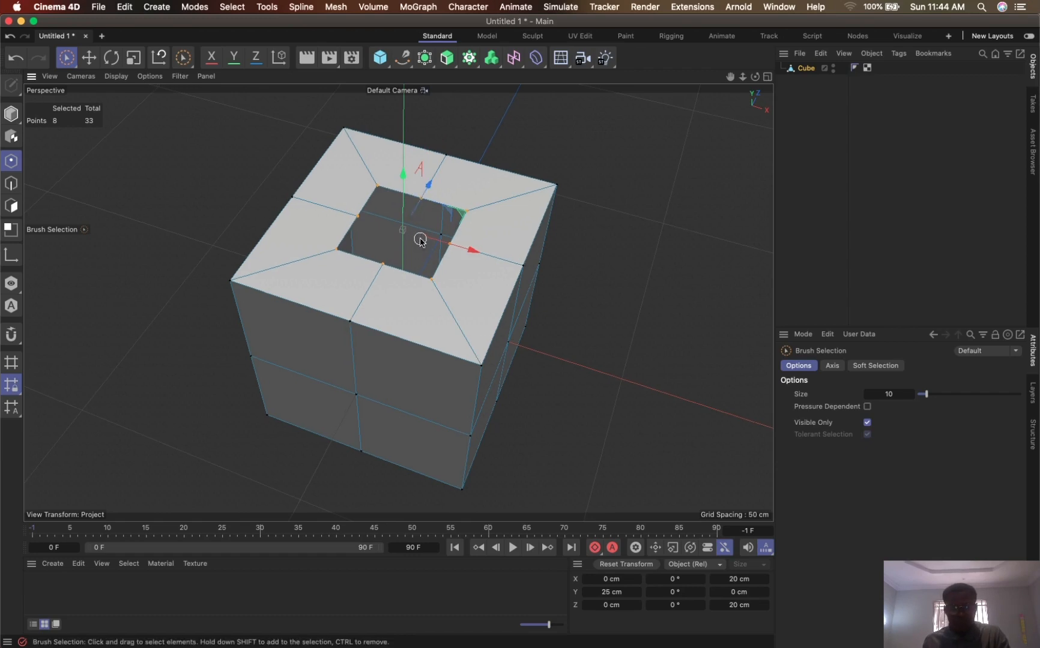
- Try Fit Circle on the eight selected points around the hole, with Exact Radius turned off
right_click(420, 240)
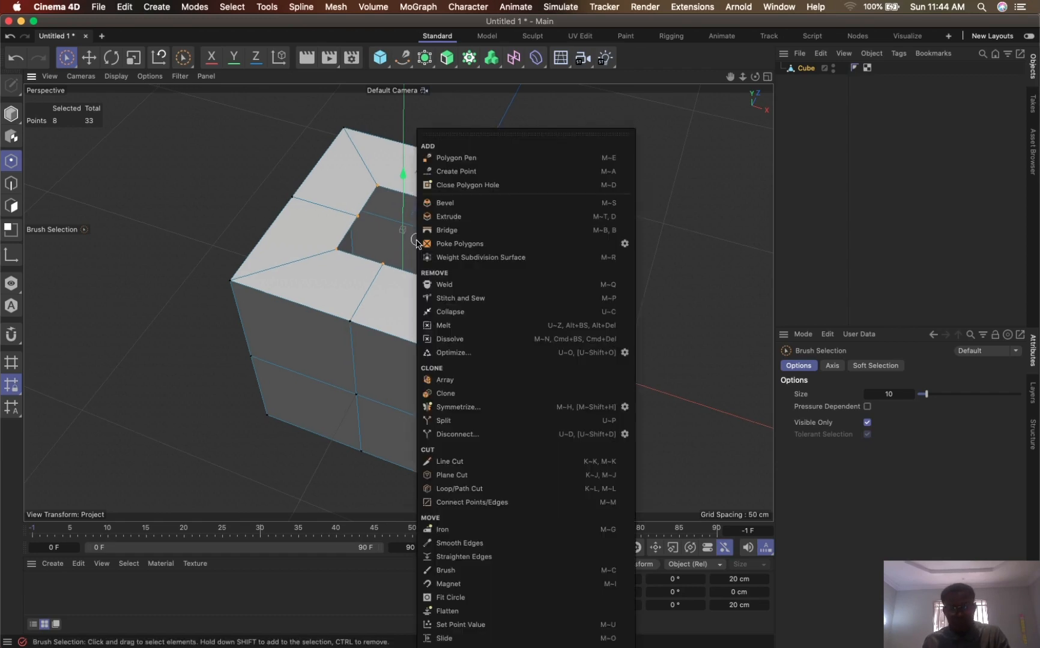
left_click(459, 598)
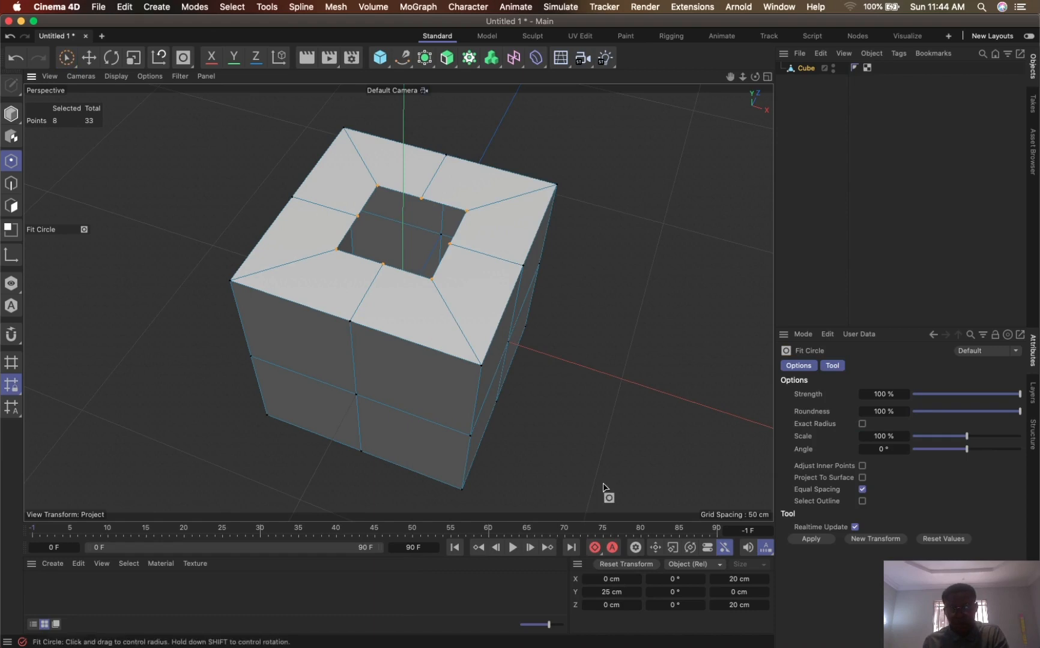
left_click(862, 424)
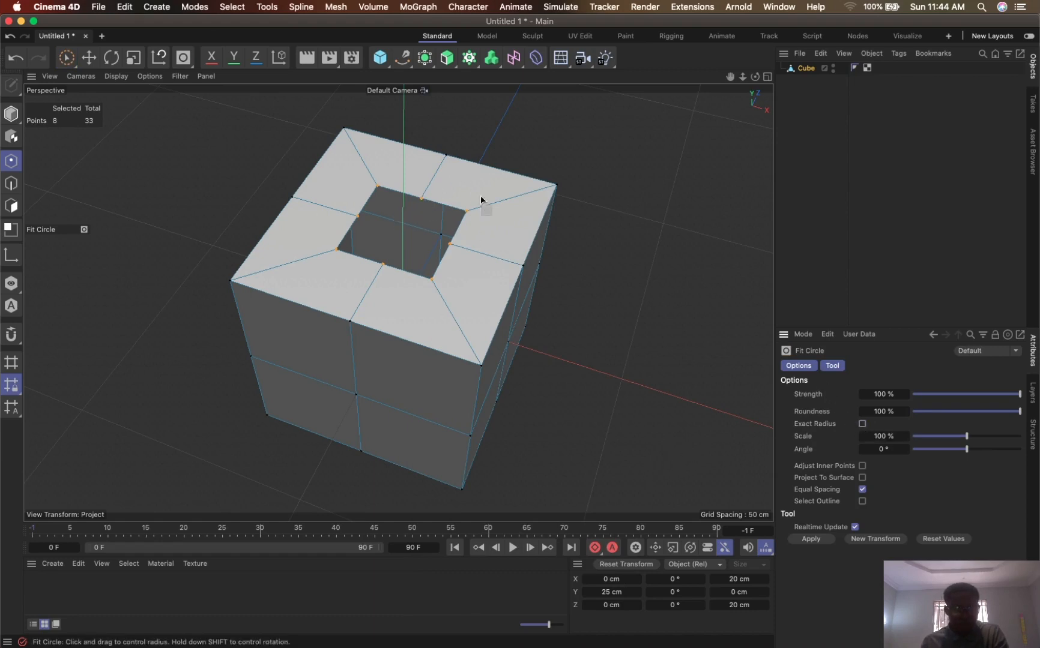
left_click_drag(555, 252, 589, 220, "alt")
left_click_drag(730, 76, 703, 138)
left_click_drag(446, 303, 418, 318, "alt")
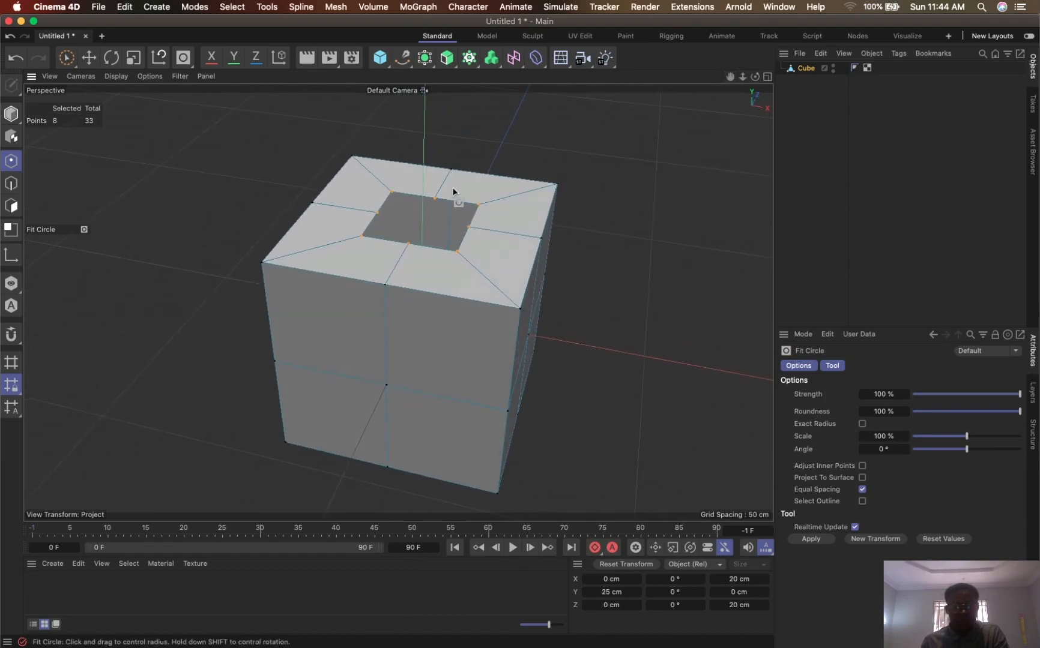
- Return to polygon mode and undo the deletion of the four inset polygons on the top face
left_click(11, 206)
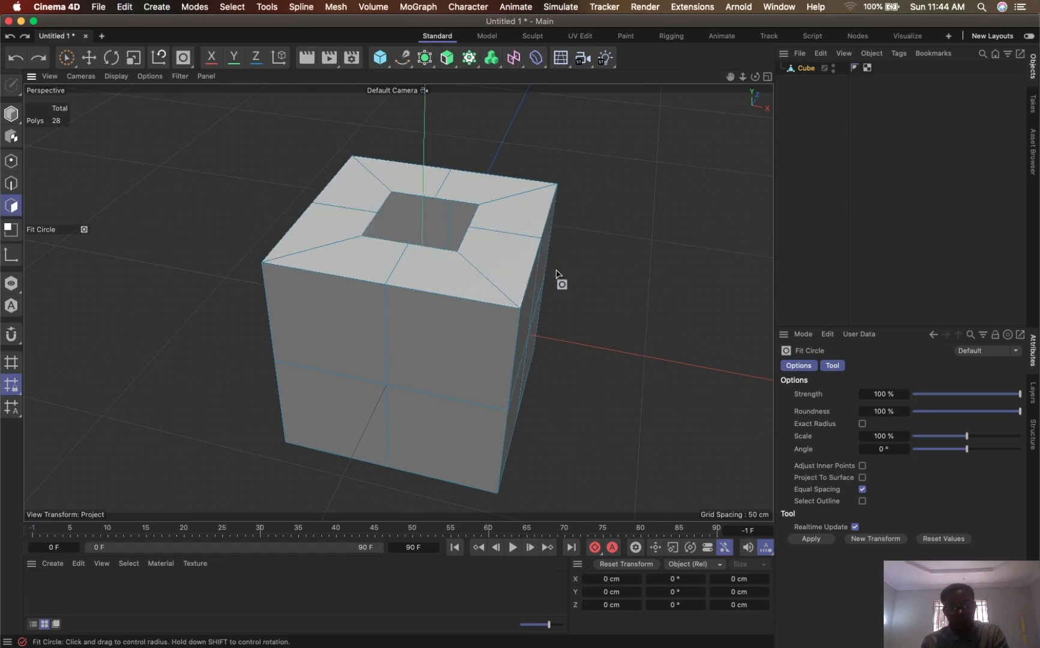
key("super+z")
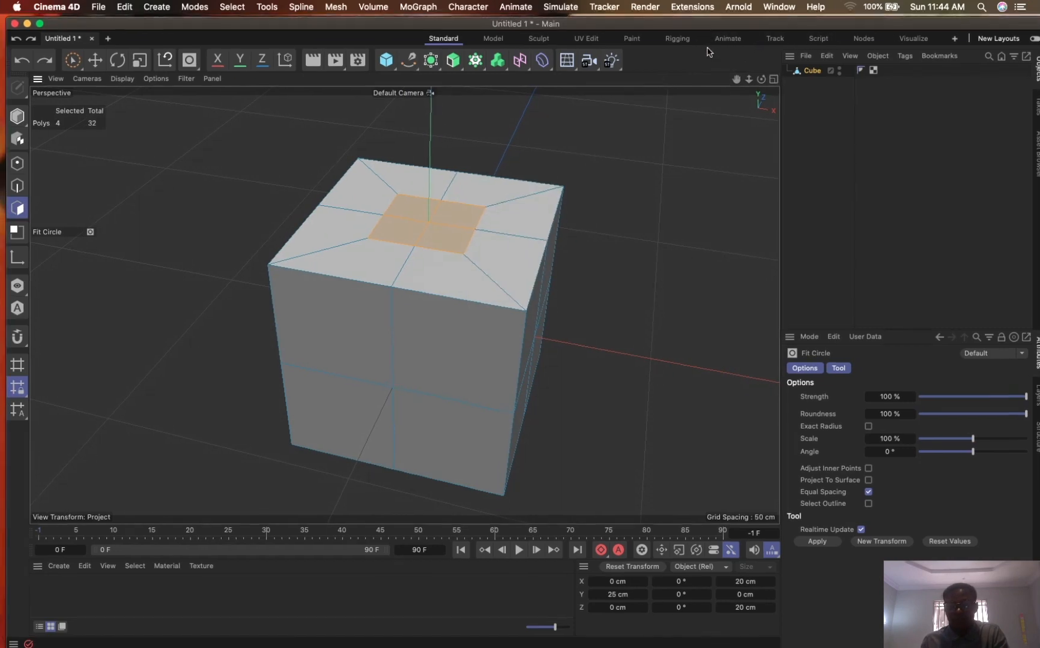
left_click_drag(702, 20, 701, 52)
left_click(832, 36)
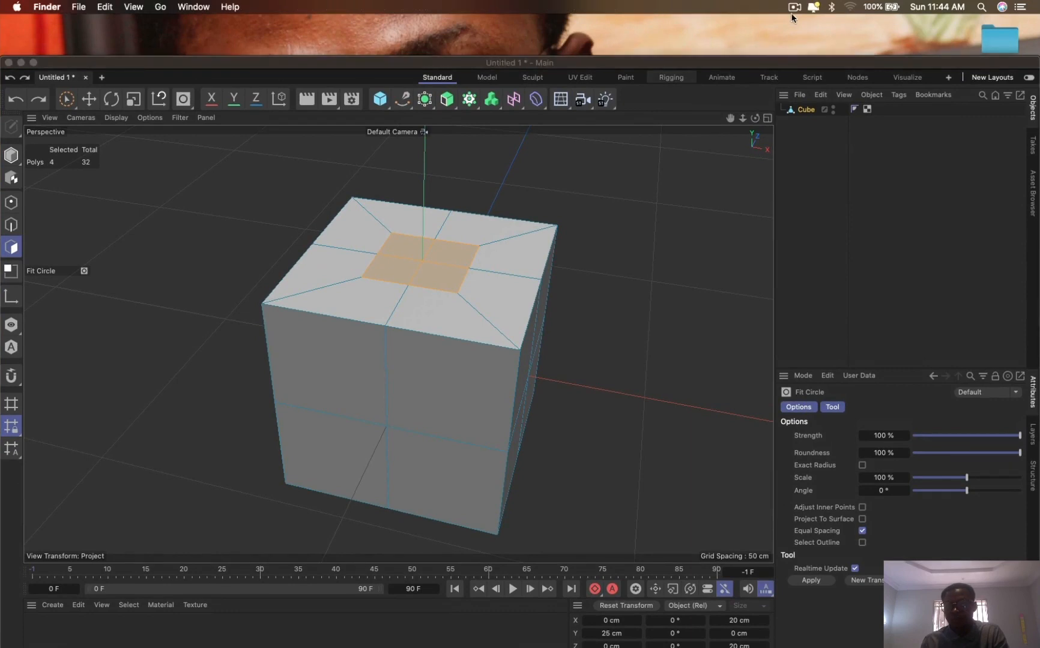
left_click(793, 7)
left_click(810, 46)
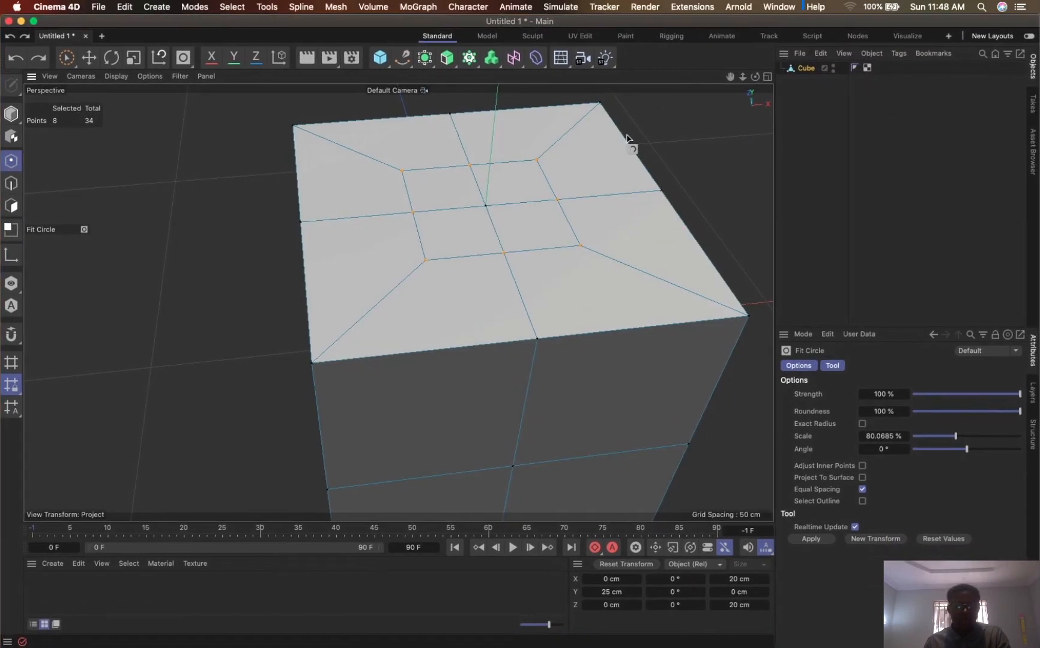
left_click_drag(730, 77, 698, 94)
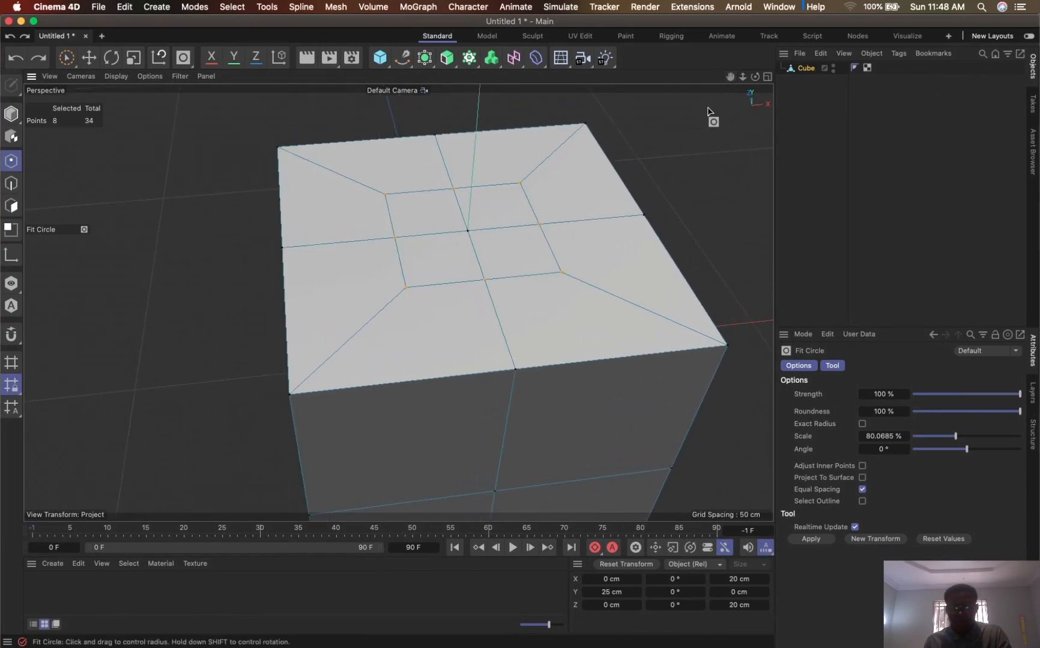
left_click_drag(439, 224, 429, 280, "alt")
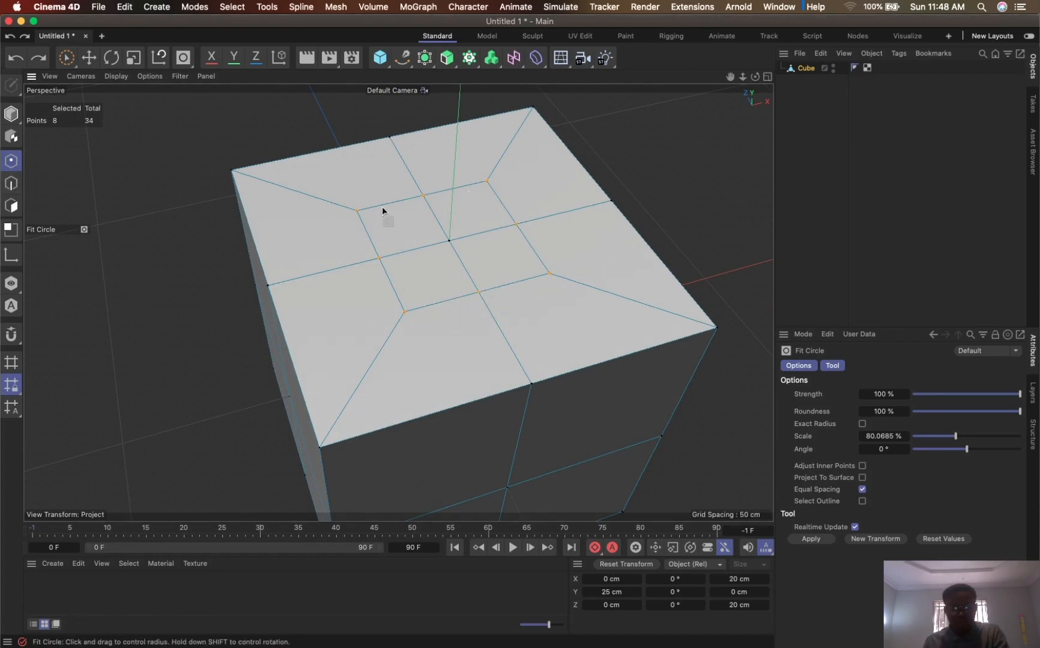
right_click(461, 253)
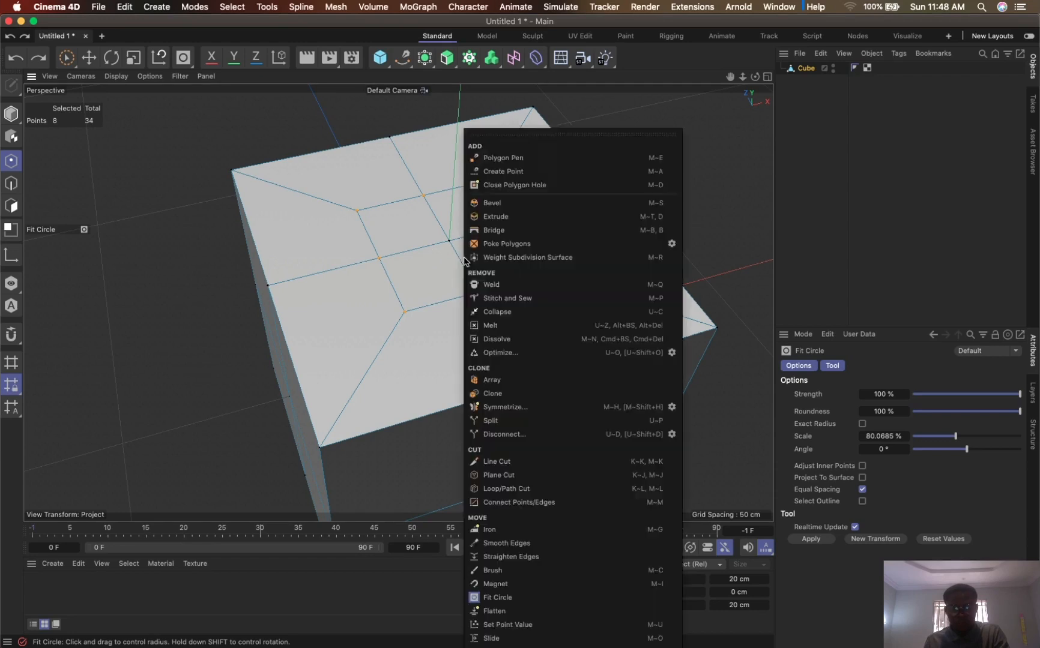
key("Escape")
right_click(482, 258)
key("Escape")
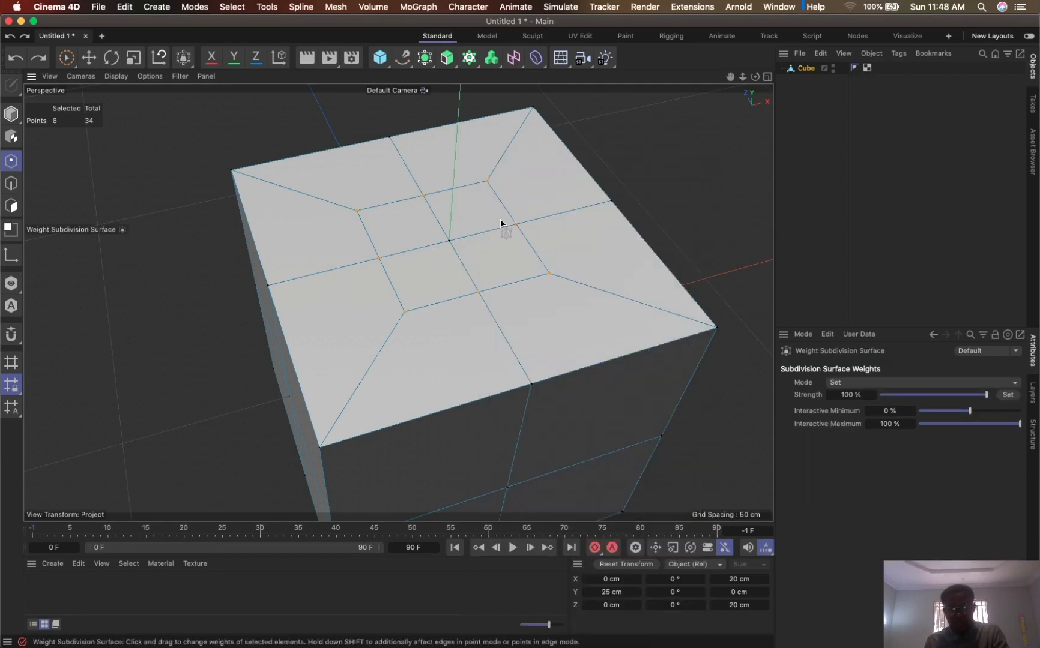
- Apply Fit Circle to the eight selected points around the top-face inset with a scale of about 69%
right_click(484, 229)
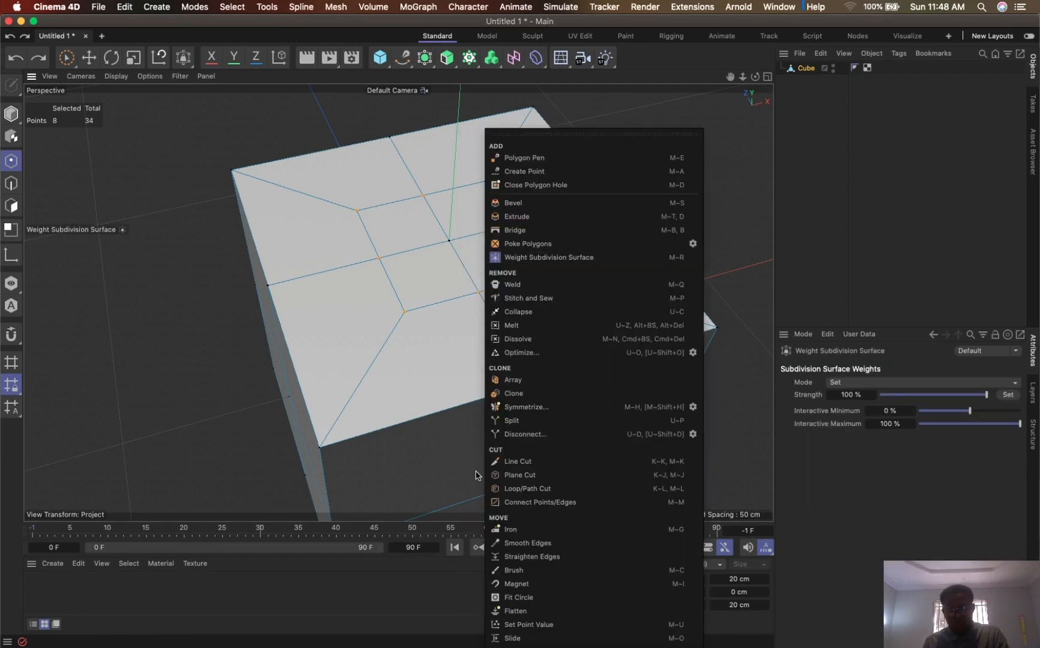
left_click(518, 598)
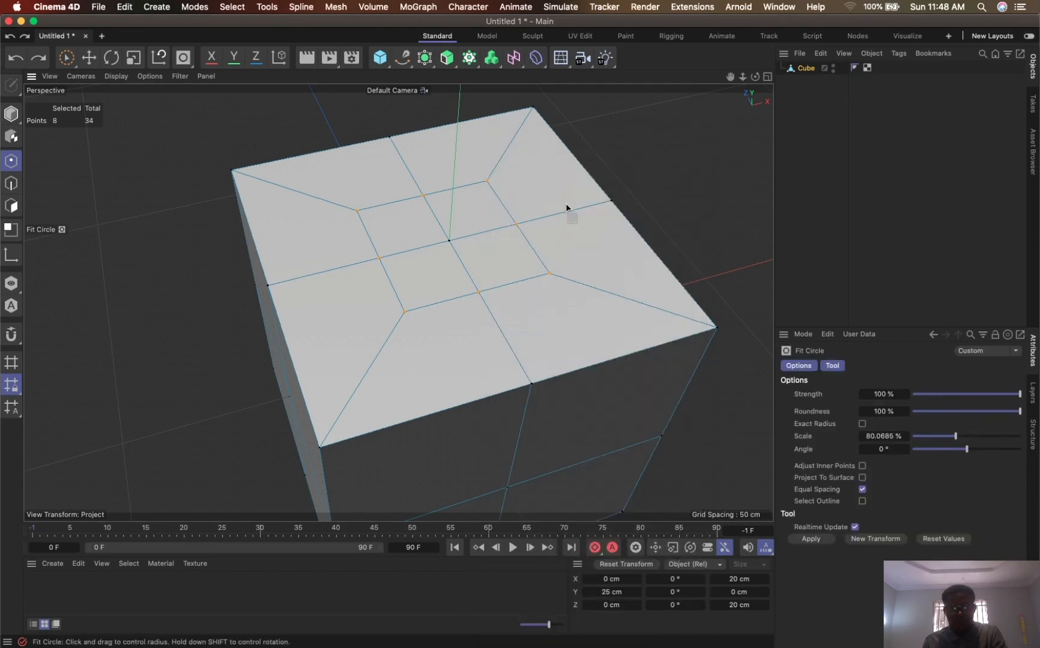
left_click_drag(562, 236, 380, 309)
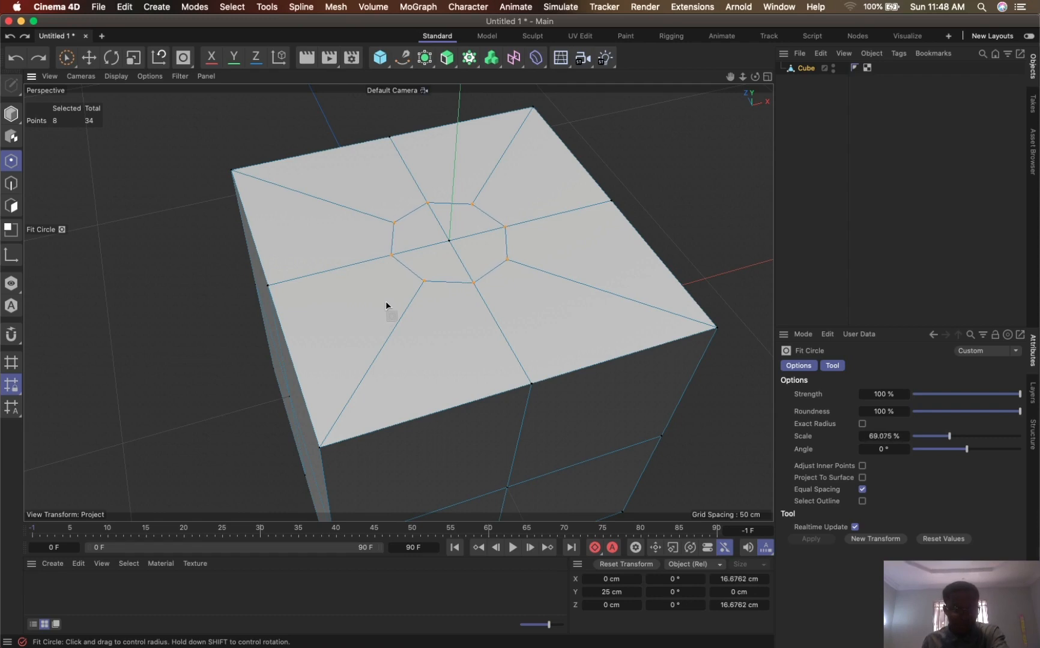
left_click_drag(389, 297, 387, 296)
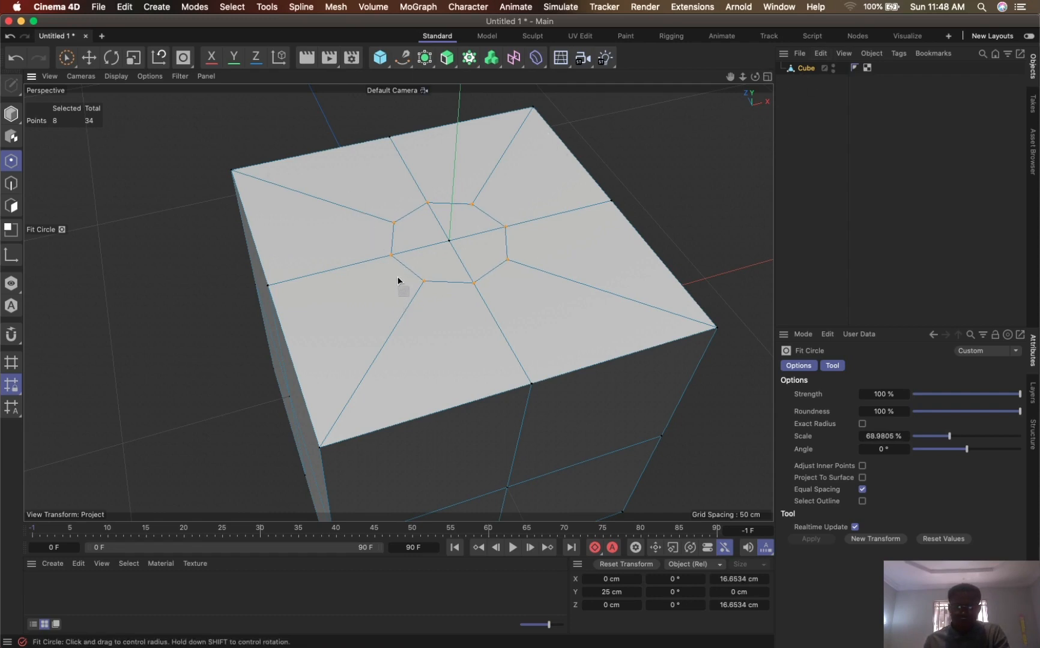
- Leave Fit Circle and switch to polygon mode with the four polygons inside the rounded inset selected
left_click(66, 57)
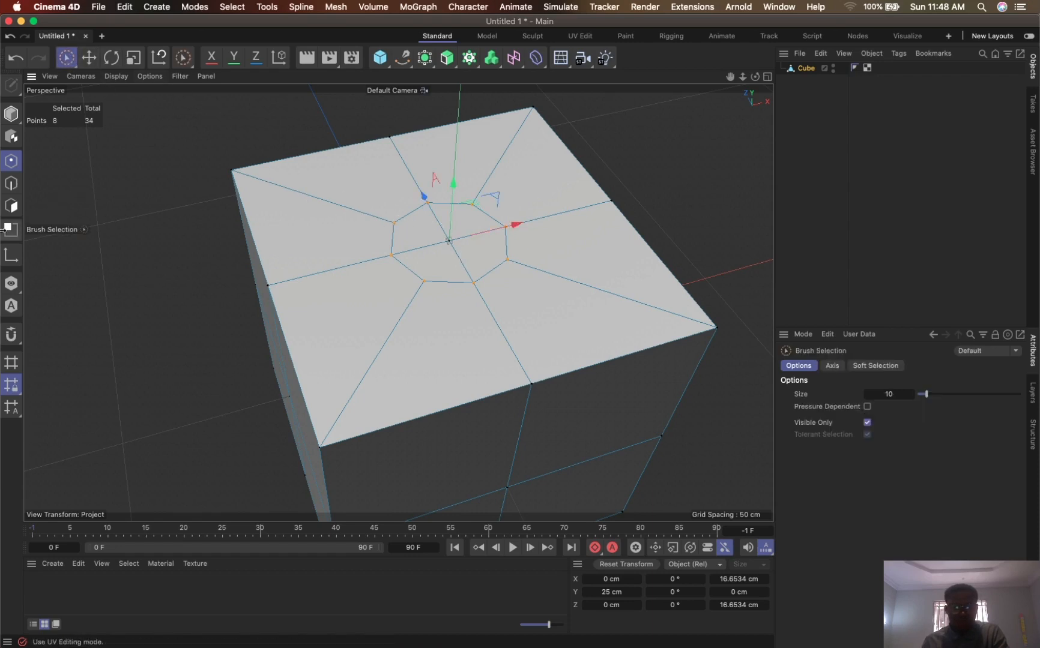
left_click(11, 205)
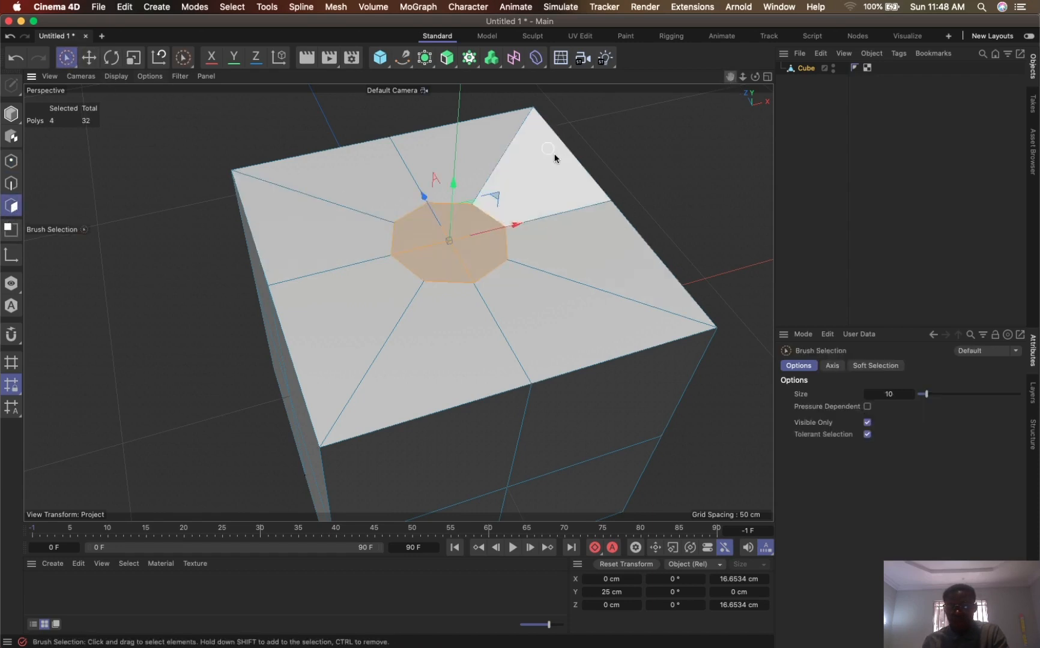
left_click_drag(733, 73, 735, 121)
left_click_drag(550, 250, 525, 244, "alt")
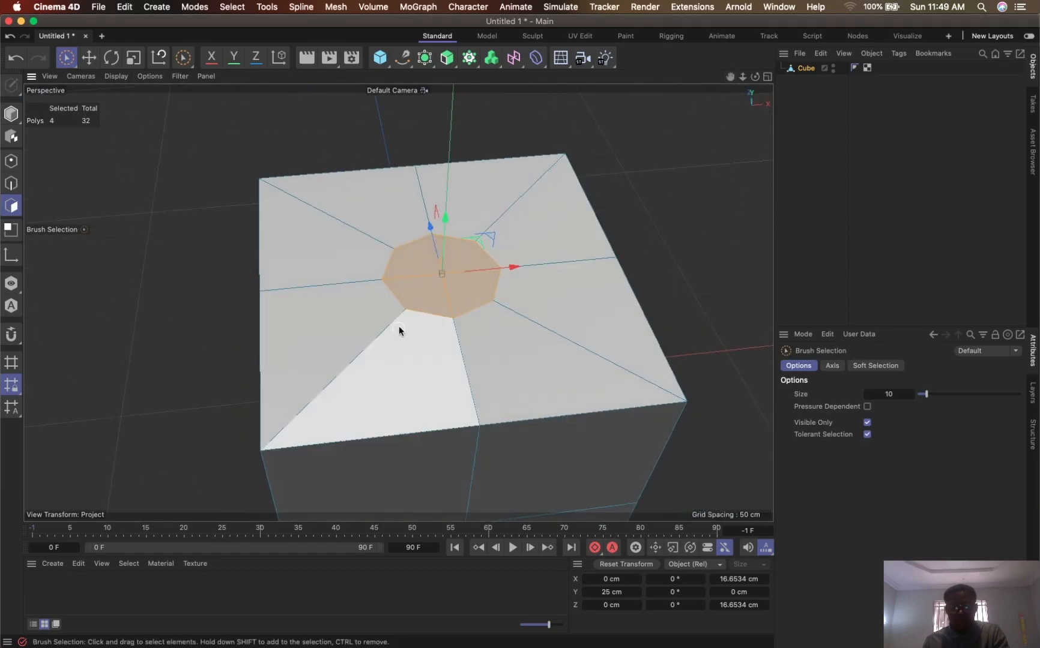
- Try Normal Scale at about 115% on the four rounded inset polygons, and undo the scaling
right_click(440, 302)
mouse_move(512, 214)
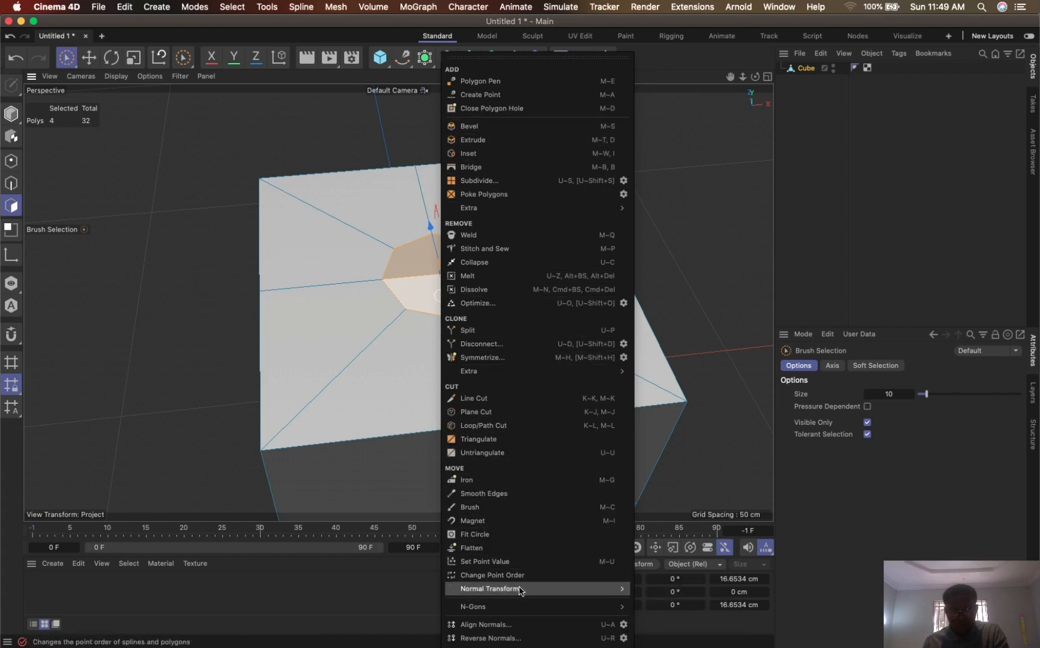
mouse_move(519, 593)
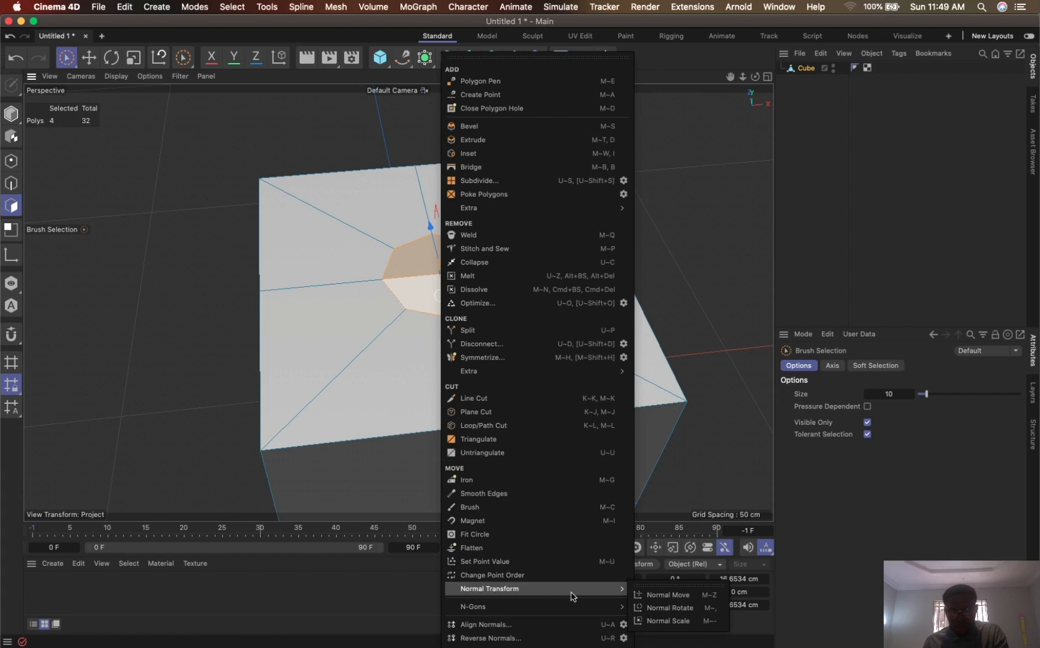
left_click(678, 621)
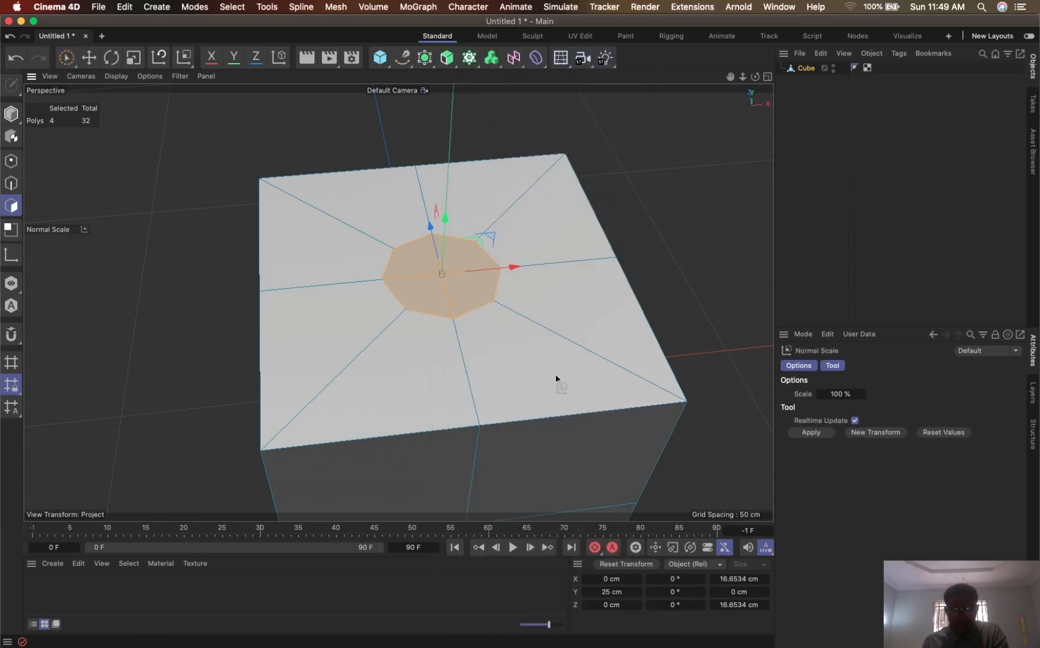
left_click_drag(556, 379, 648, 323)
key("super+z")
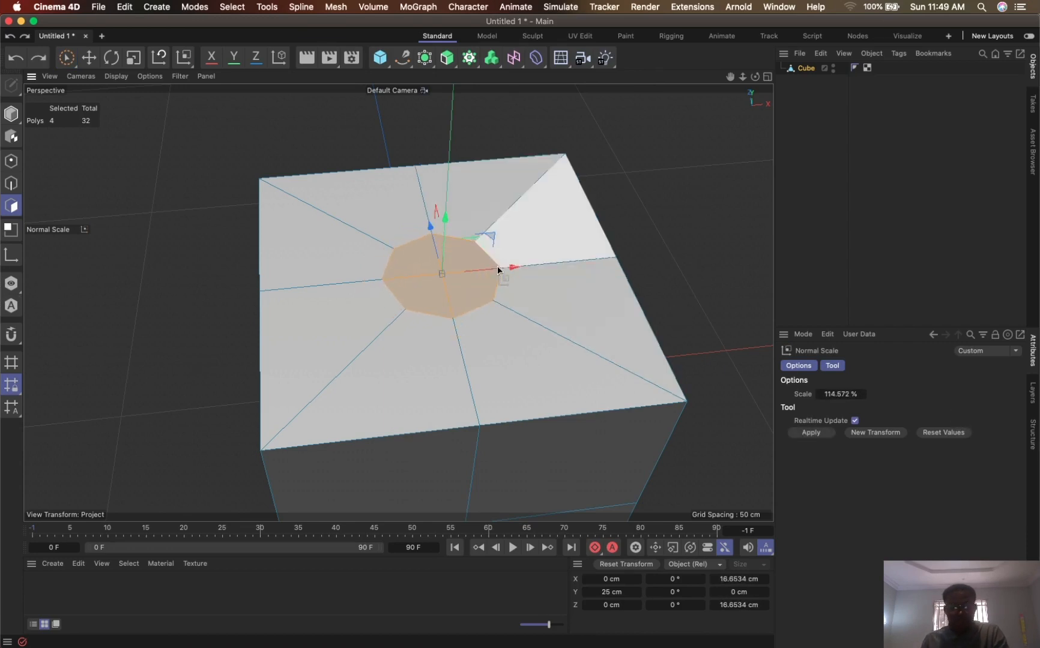
- Try extruding the four rounded inset polygons upward by about 4.2 cm, and undo the extrusion
left_click_drag(562, 274, 556, 233, "alt")
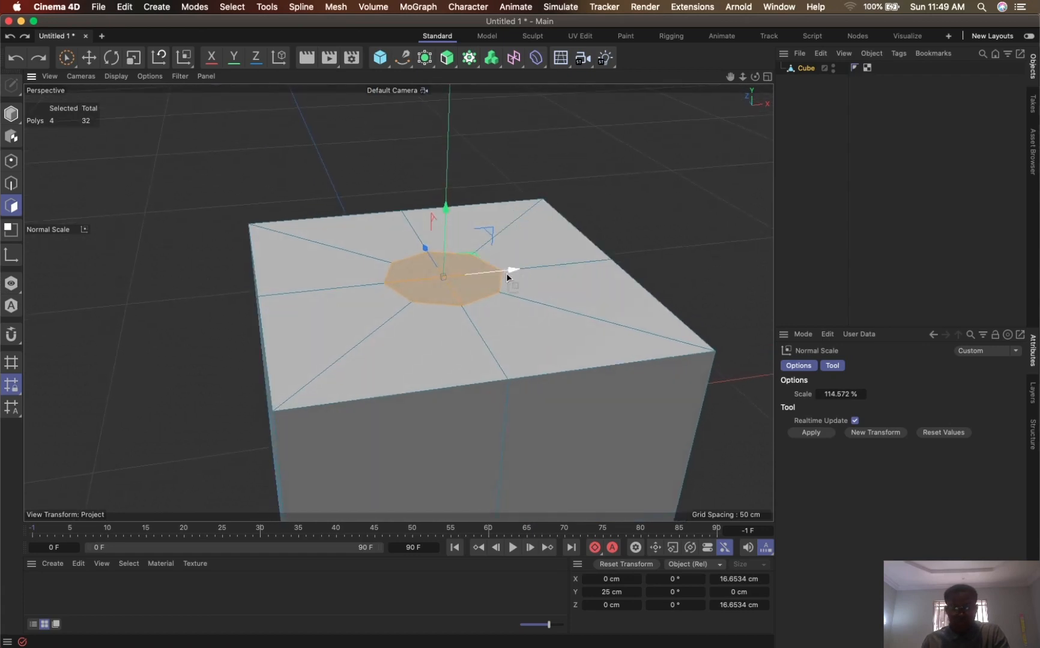
key("d")
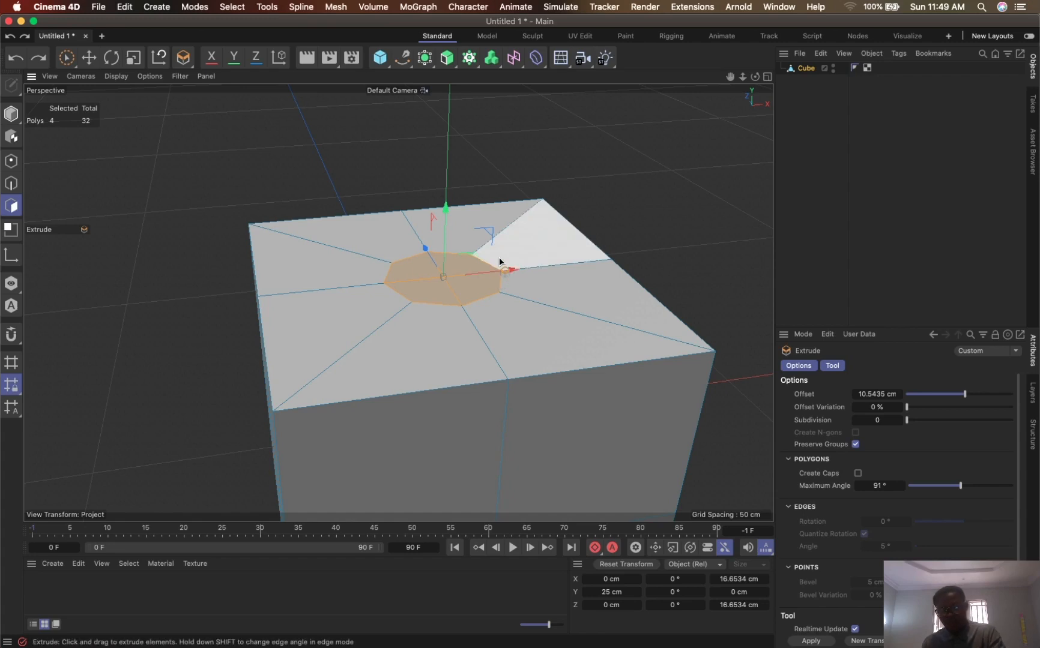
right_click(499, 257)
key("Escape")
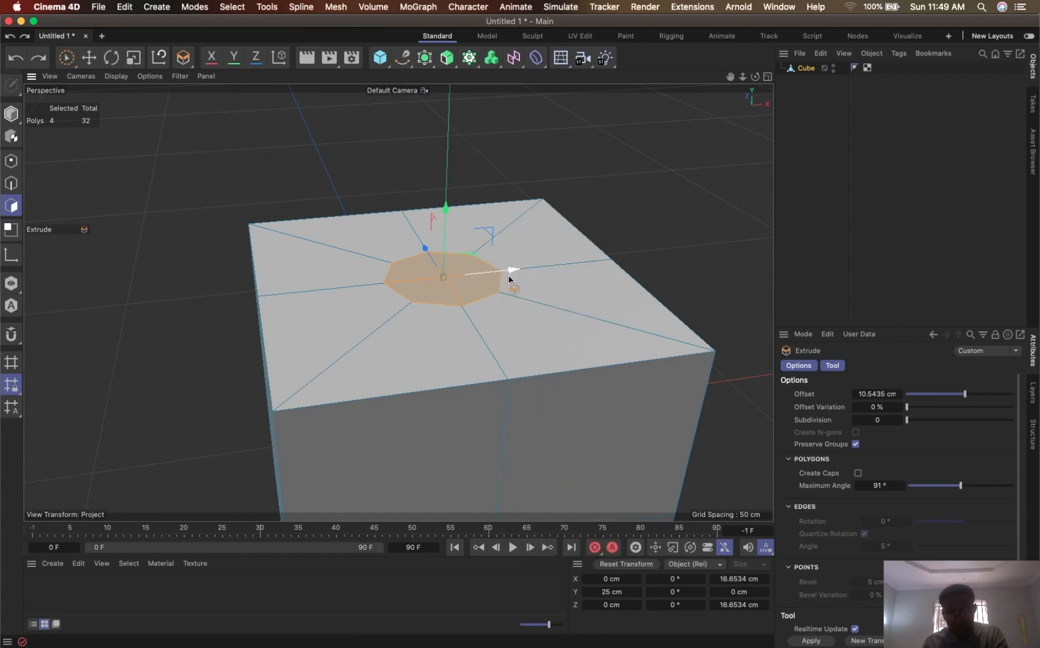
key("m")
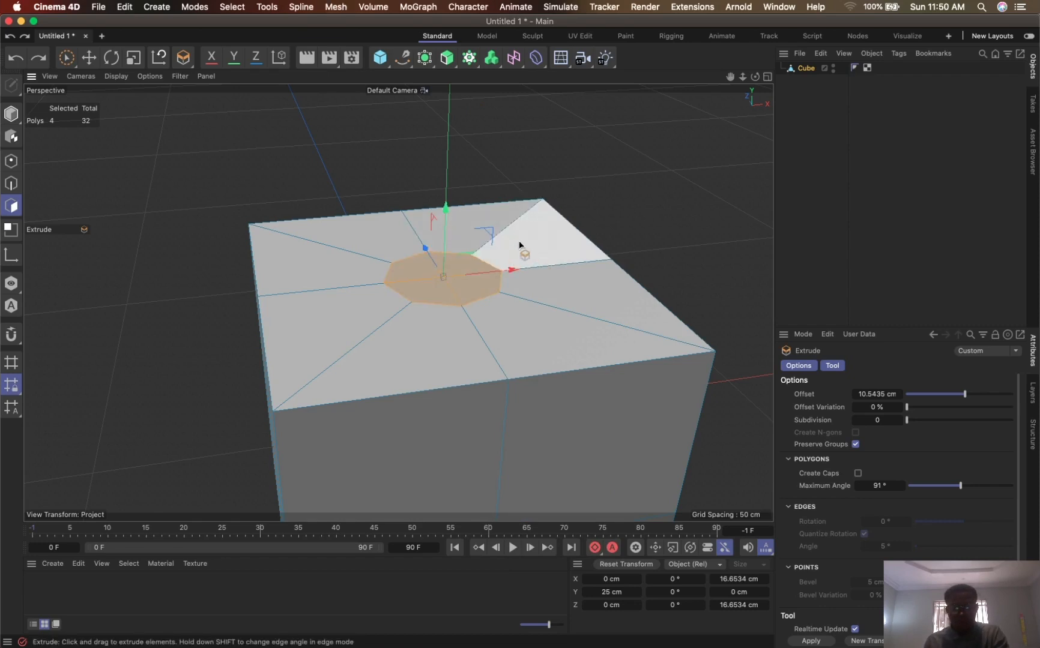
left_click_drag(520, 258, 778, 445)
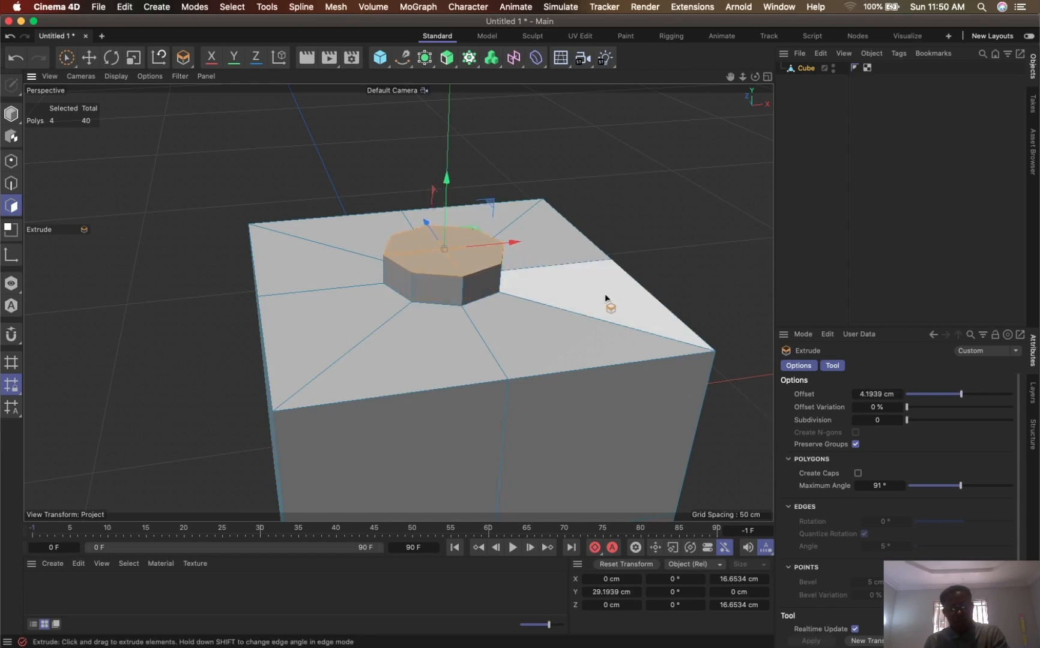
key("super+z")
- Extrude the rounded inset polygons upward in stages, first about 0.7 cm, until the neck's top reaches a Y position of about 36.9 cm
left_click_drag(437, 206, 454, 222)
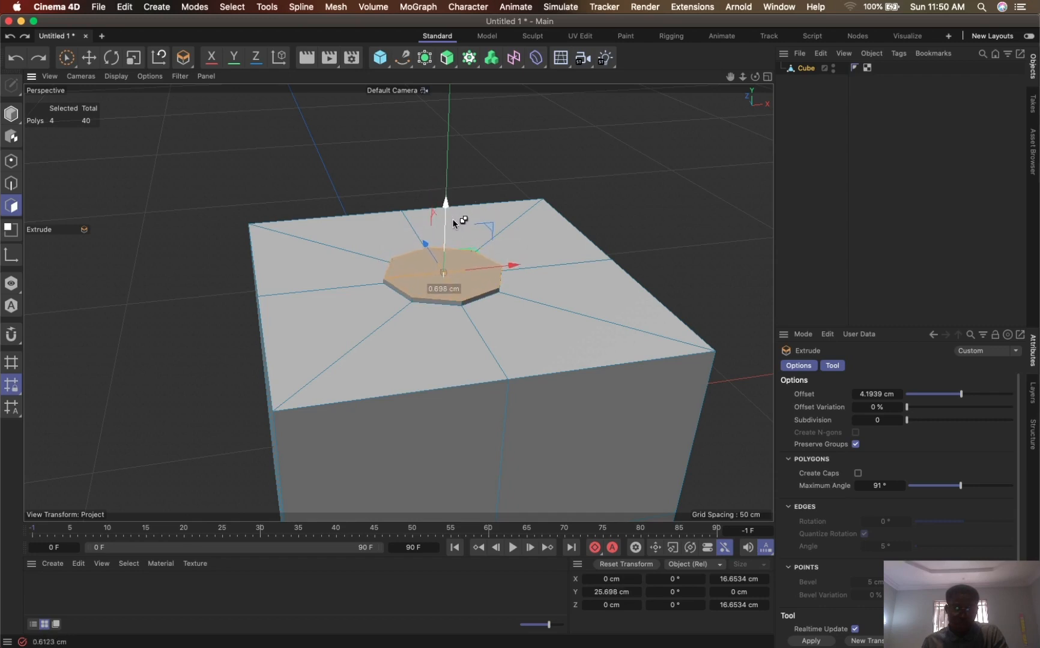
mouse_move(453, 222)
left_mouse_down()
mouse_move(455, 202)
mouse_move(455, 220)
left_mouse_up()
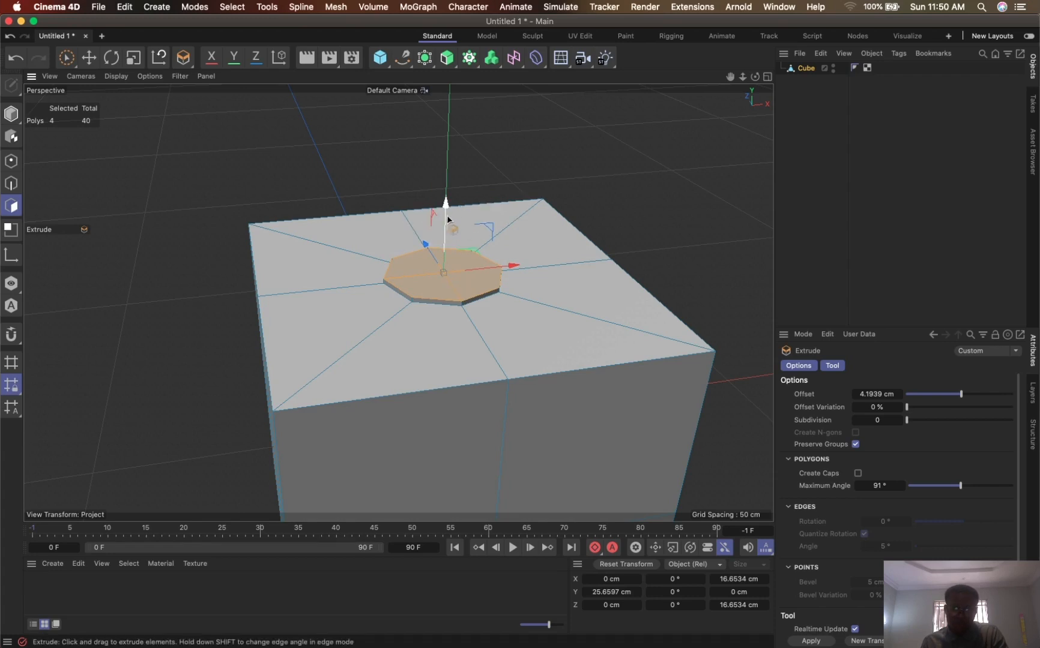
left_click_drag(451, 217, 449, 145)
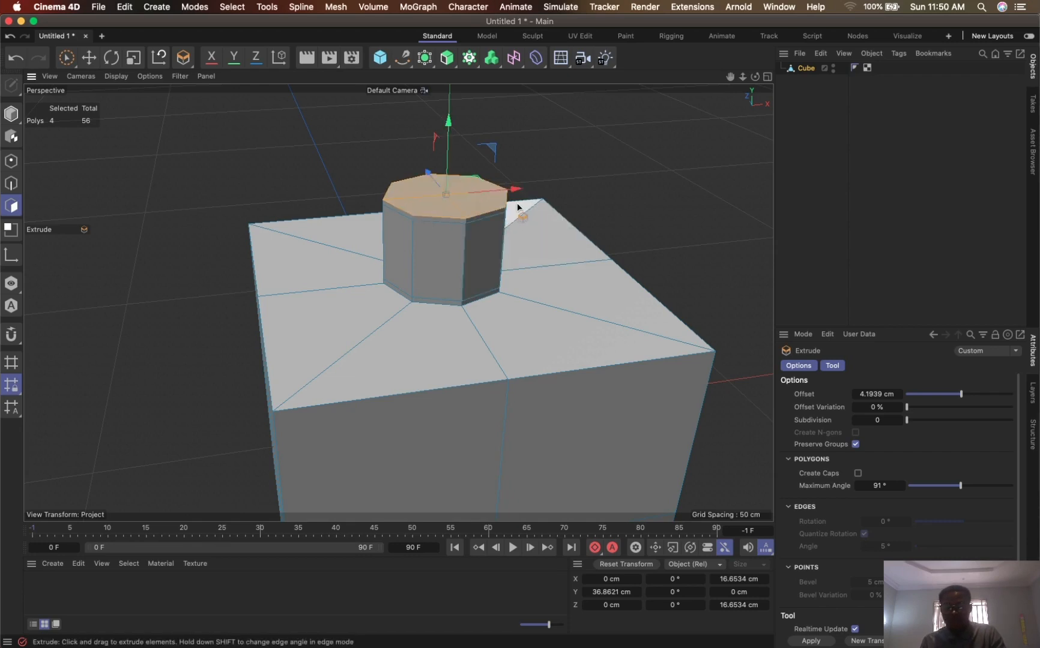
- Add a Subdivision Surface as the parent of the extruded cube
left_click(424, 58, "alt")
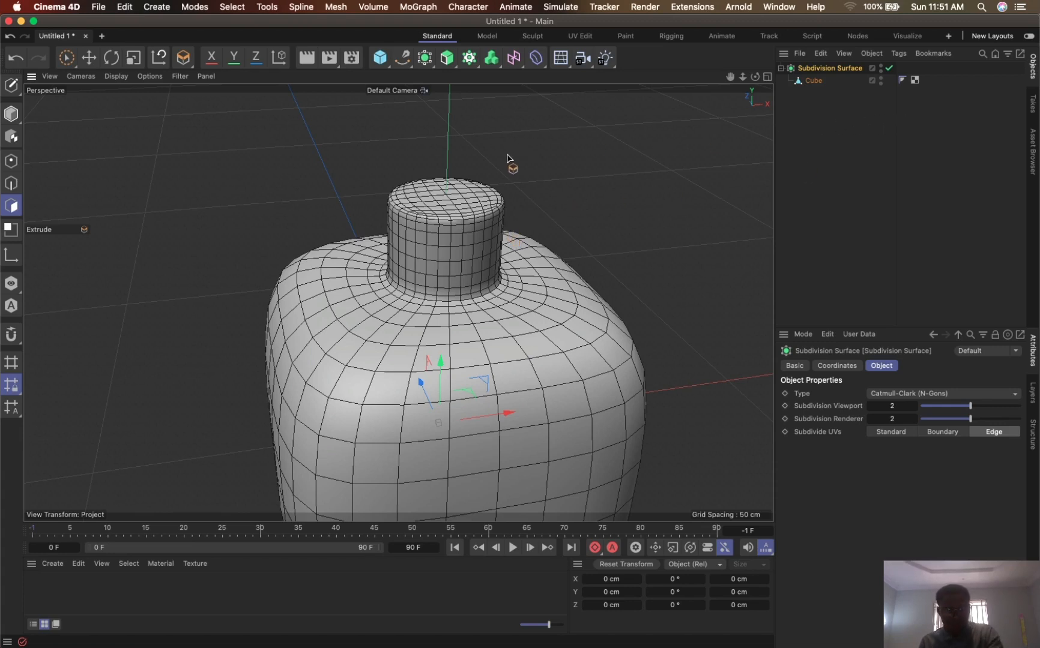
- Undo the Subdivision Surface and the neck's staged extrusions, back to the flat rounded inset polygons on the cube's top
key("super+z")
key("super+z")
key("super+z")
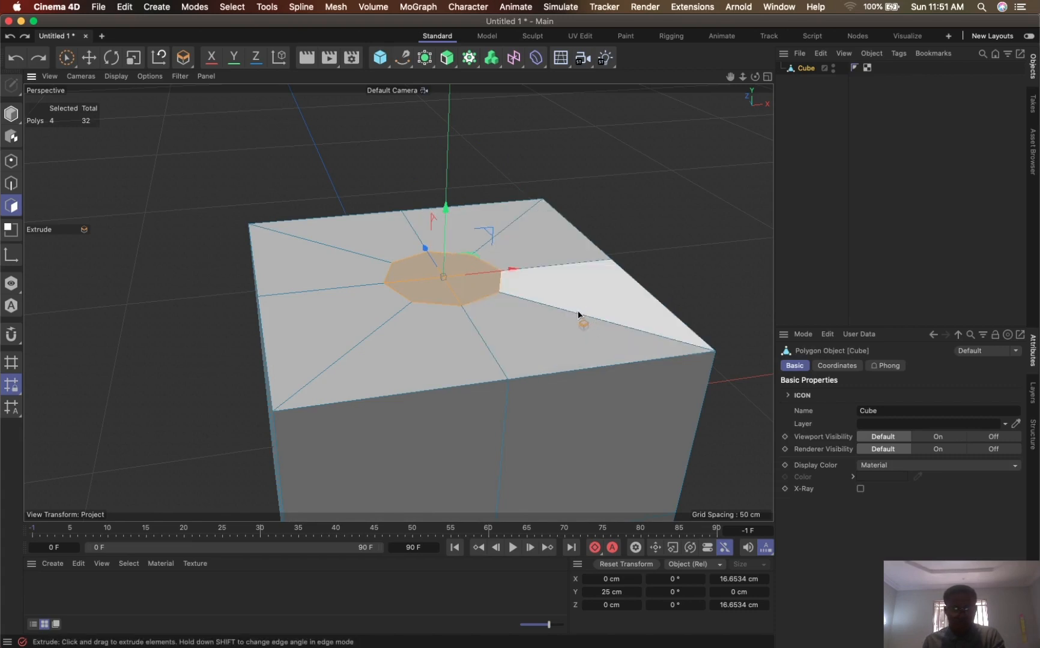
- Extrude the four rounded inset polygons upward with an offset of 1 cm
key("d")
left_click_drag(553, 249, 621, 309)
left_click(892, 396)
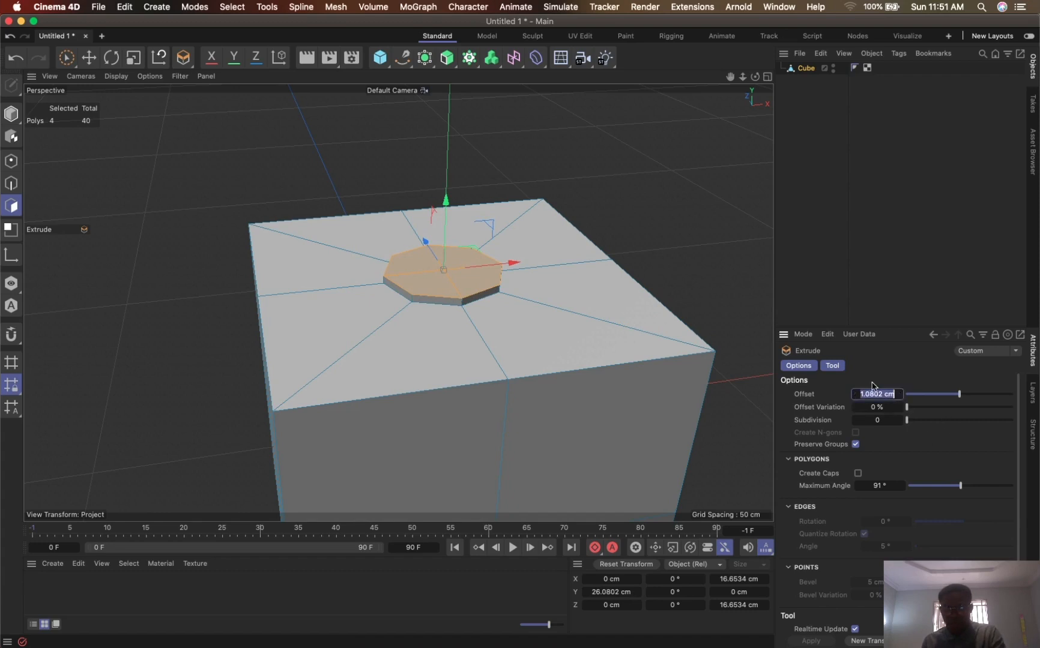
type("1")
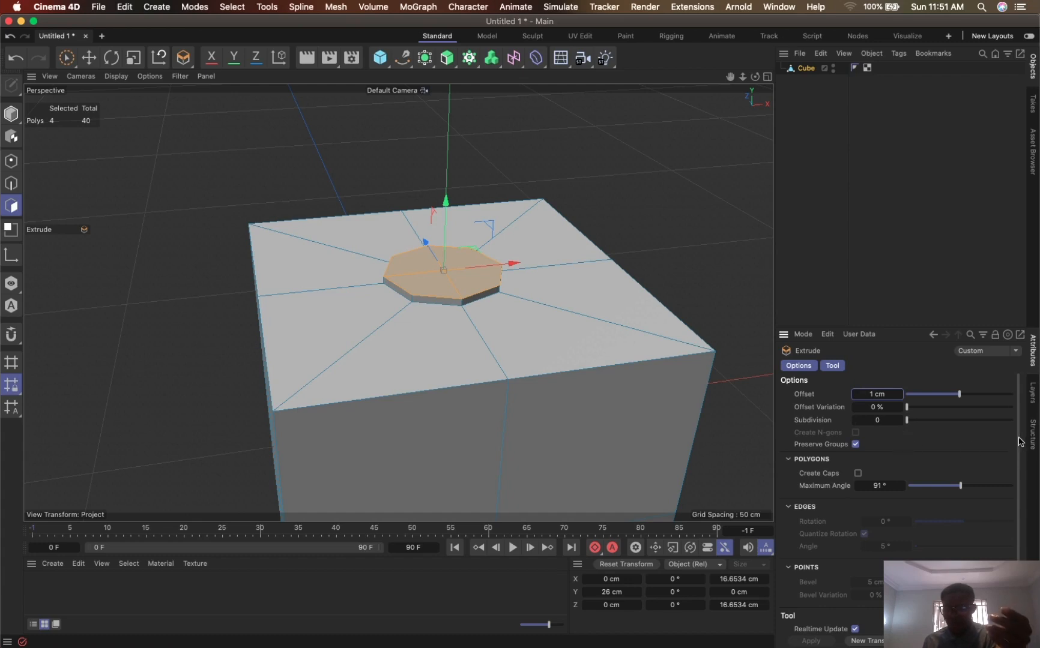
- Extrude the neck's top polygons again as a new transform, with the offset set to 5 cm
scroll(1019, 442, "down", 1)
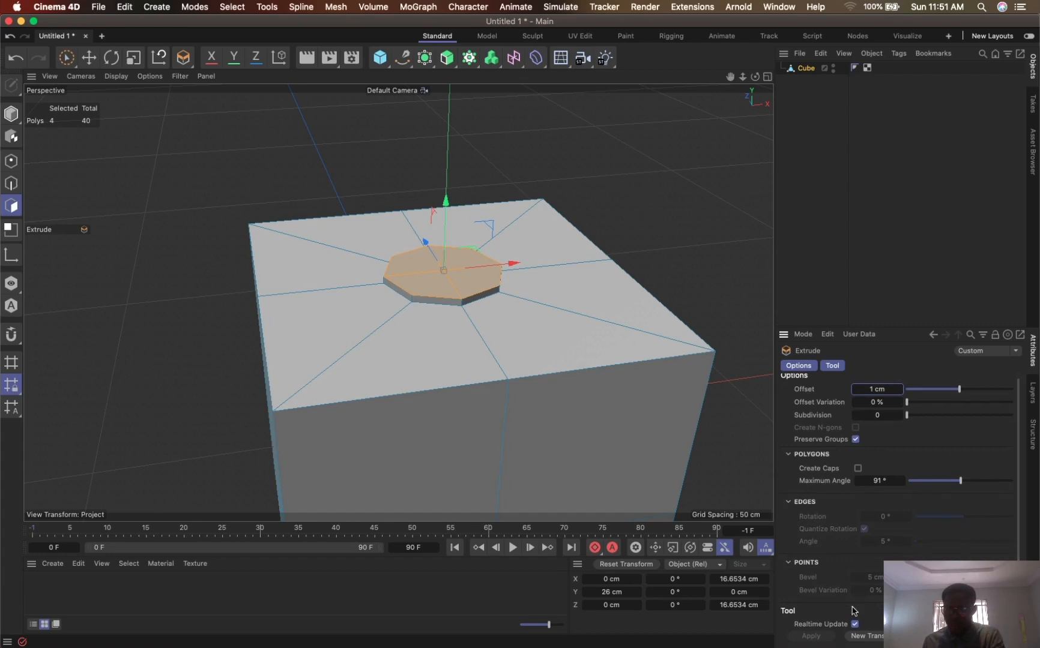
left_click(873, 642)
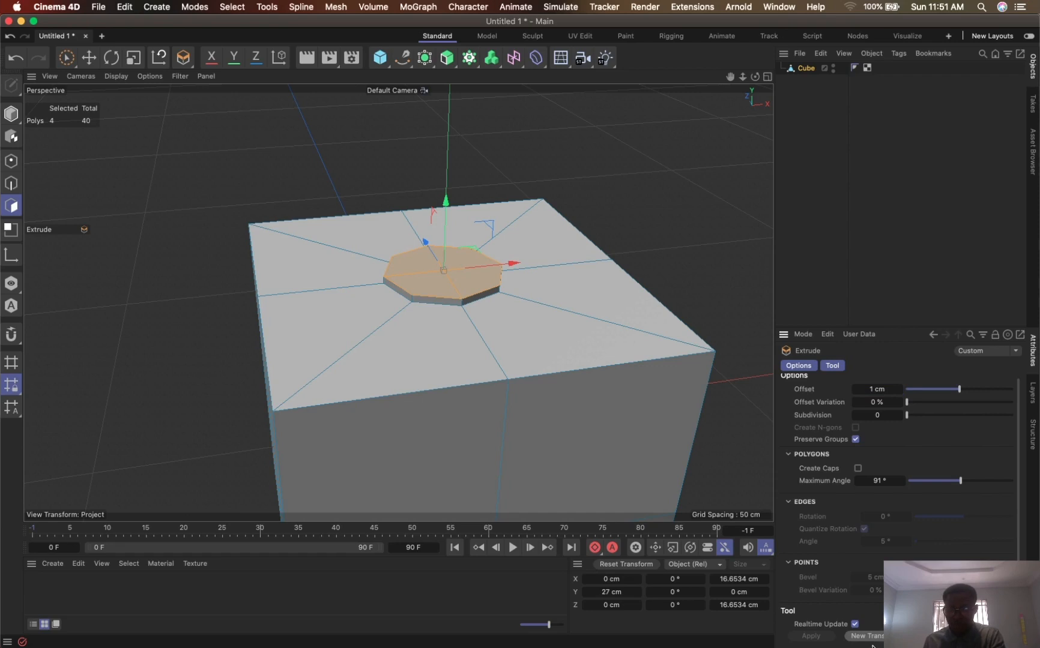
left_click(872, 638)
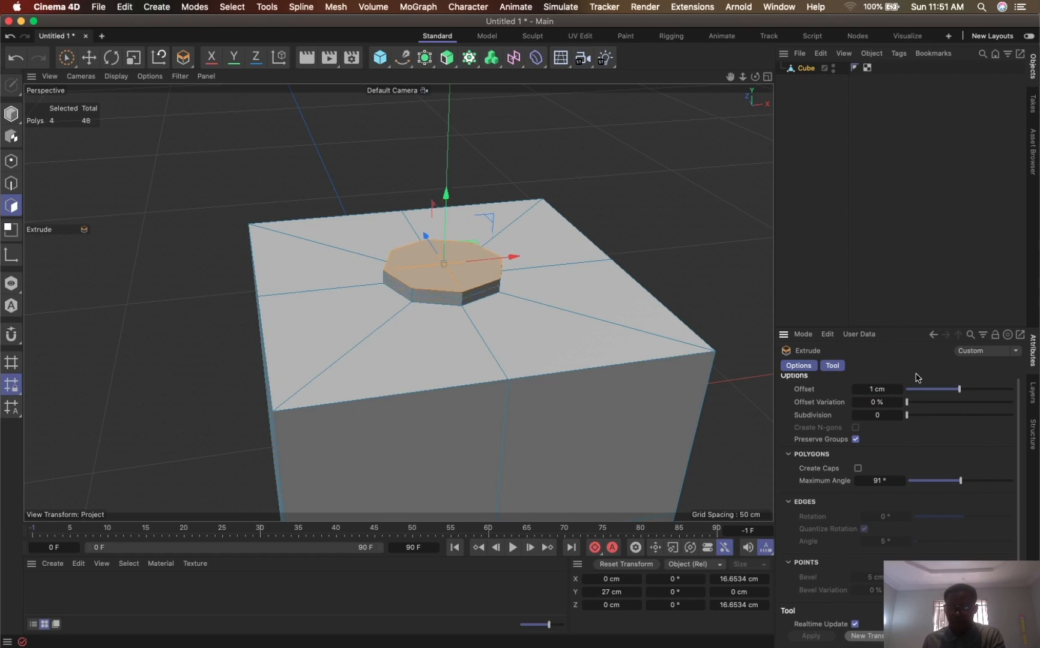
left_click(886, 390)
type("5")
key("Return")
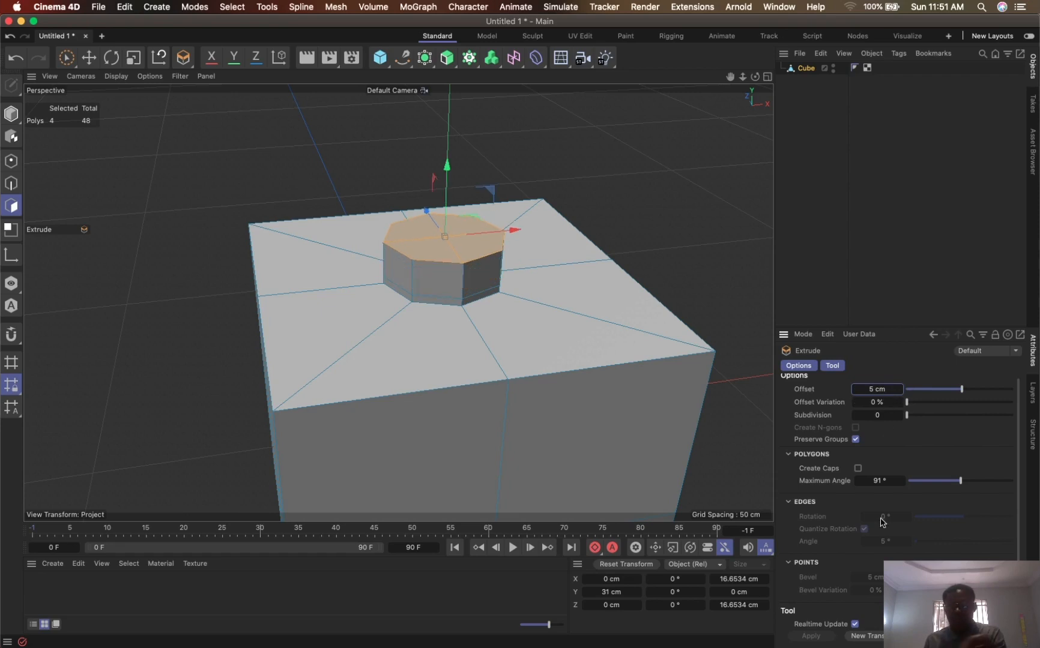
- Extrude the neck's top by another 5 cm section, followed by a final section with an offset of 1 cm
left_click(870, 636)
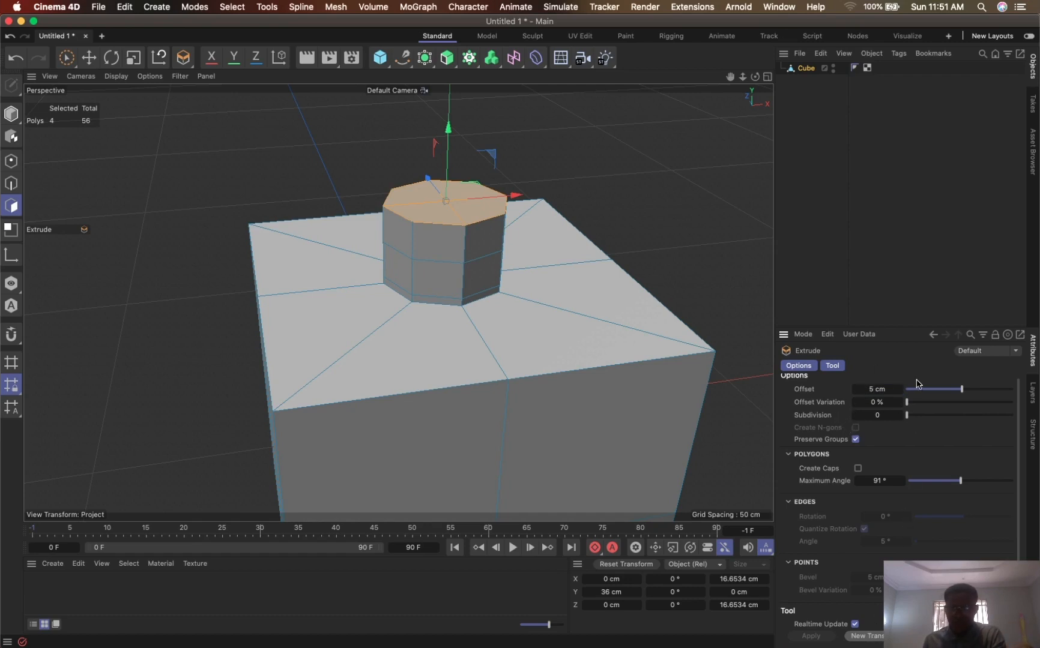
left_click(866, 634)
left_click(896, 390)
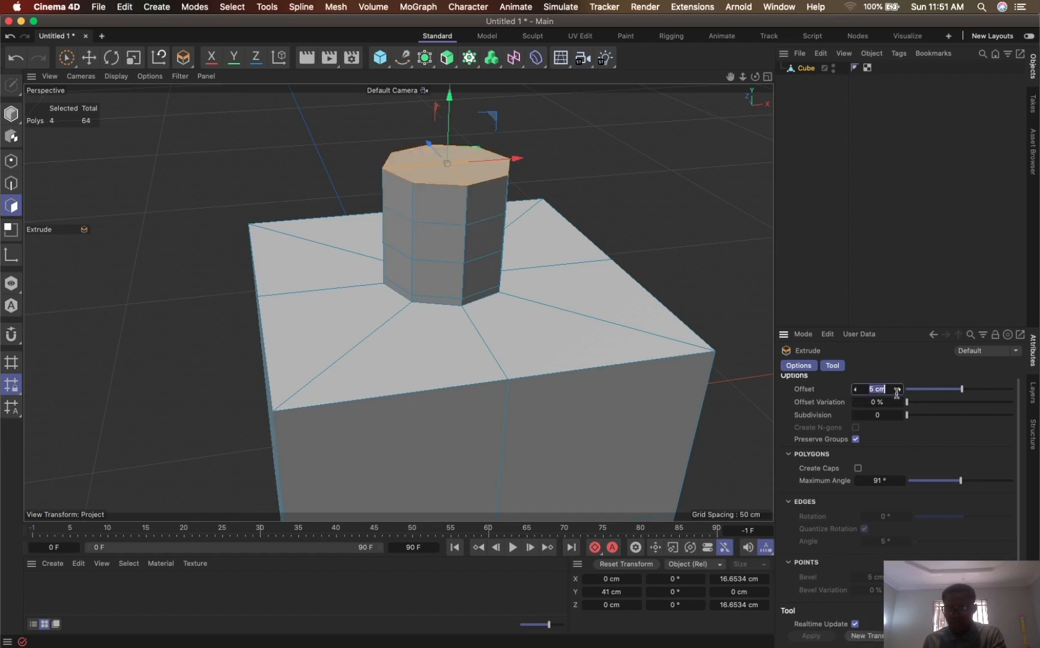
type("1")
key("Return")
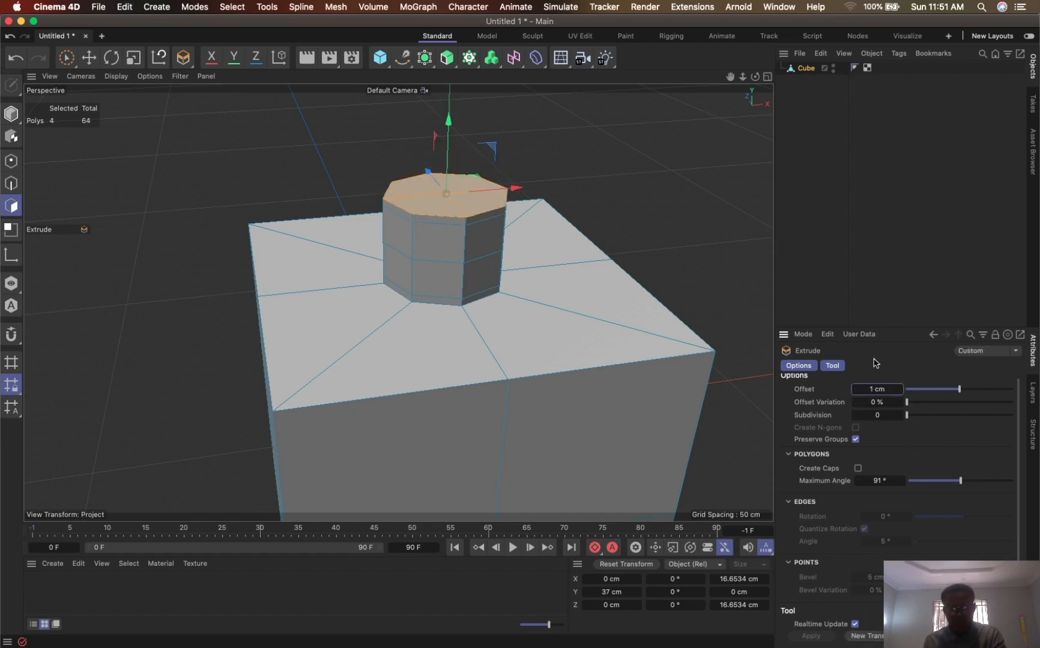
- Add a Subdivision Surface as the parent of the cube and inspect the smoothed bottle shape
left_click(424, 58, "alt")
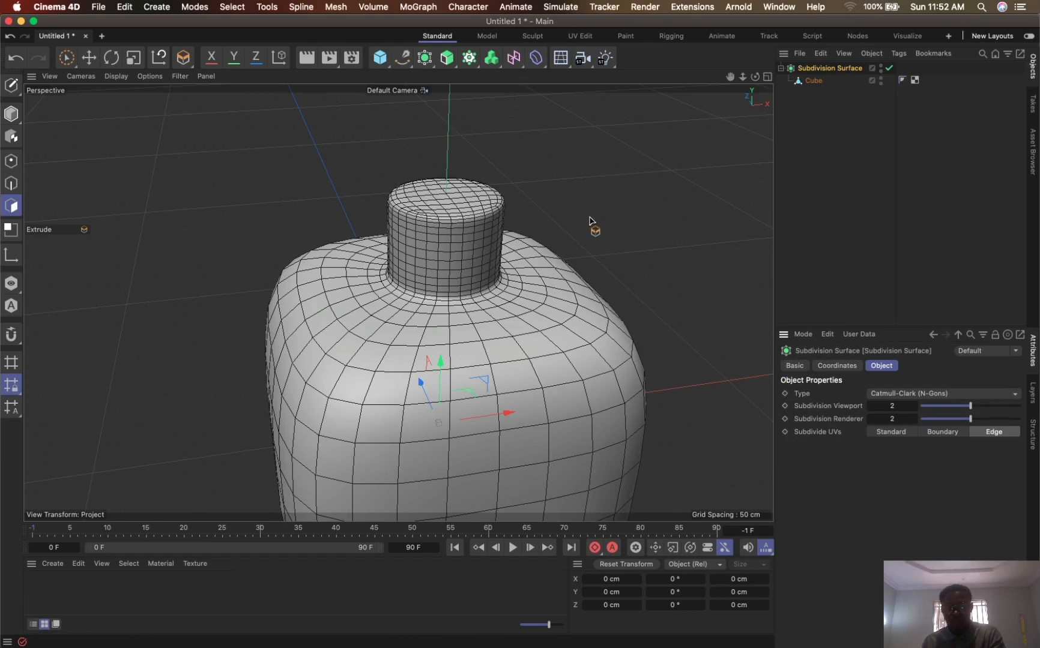
mouse_move(589, 220)
left_mouse_down("alt")
mouse_move(520, 228)
mouse_move(576, 216)
left_mouse_up("alt")
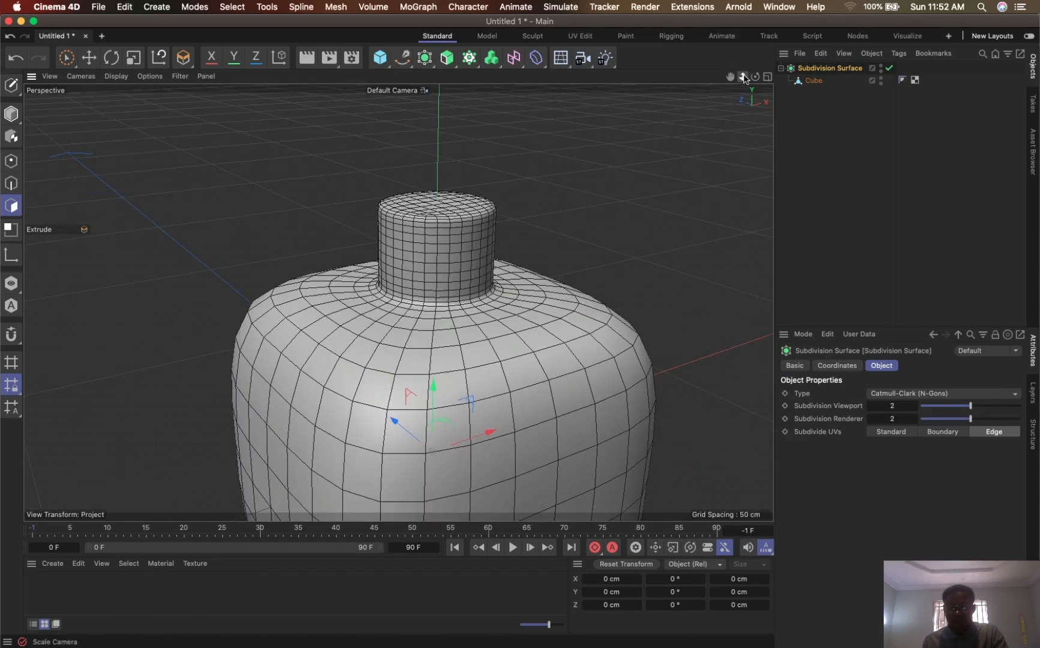
left_click_drag(744, 78, 324, 314)
left_click_drag(381, 362, 359, 346)
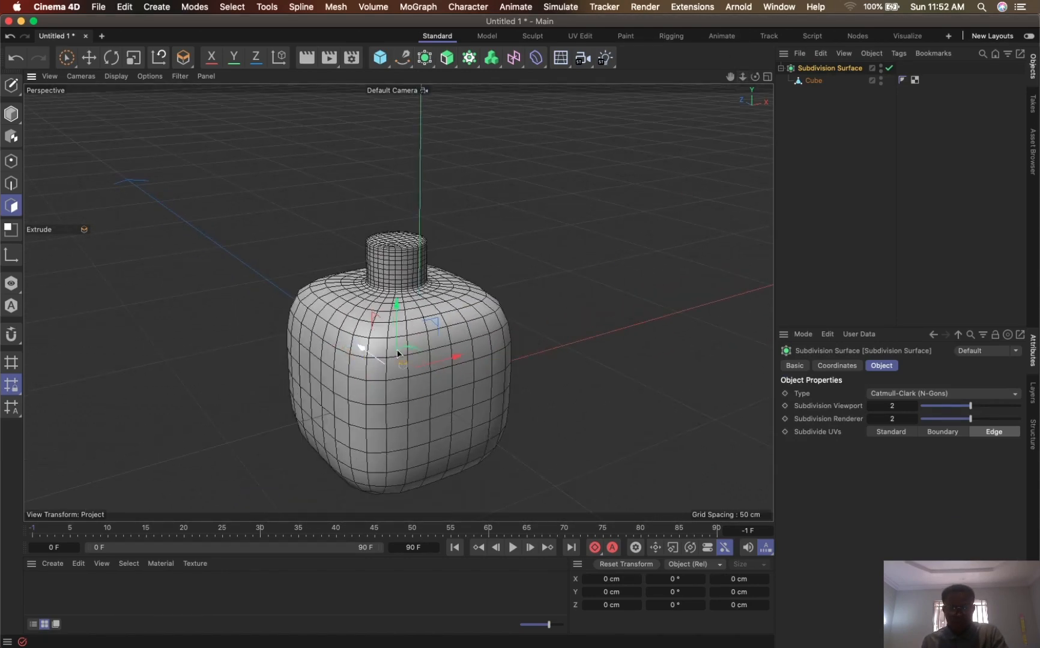
key("super+z")
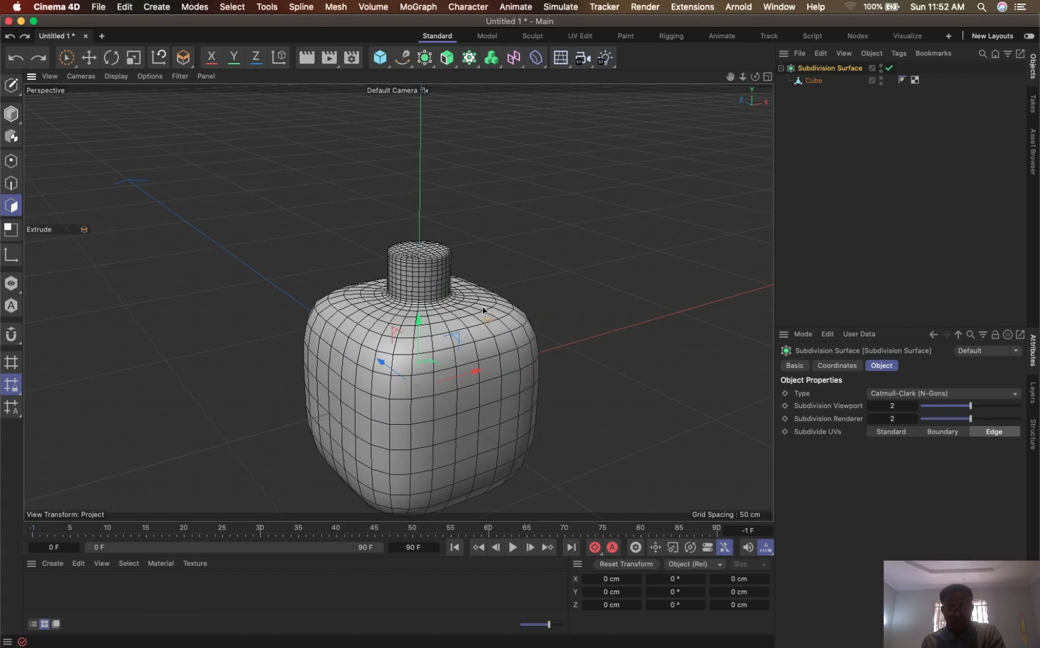
- With the Subdivision Surface disabled, select all polygons of the cube and run Optimize on them
left_click(889, 68)
left_click_drag(730, 77, 742, 104)
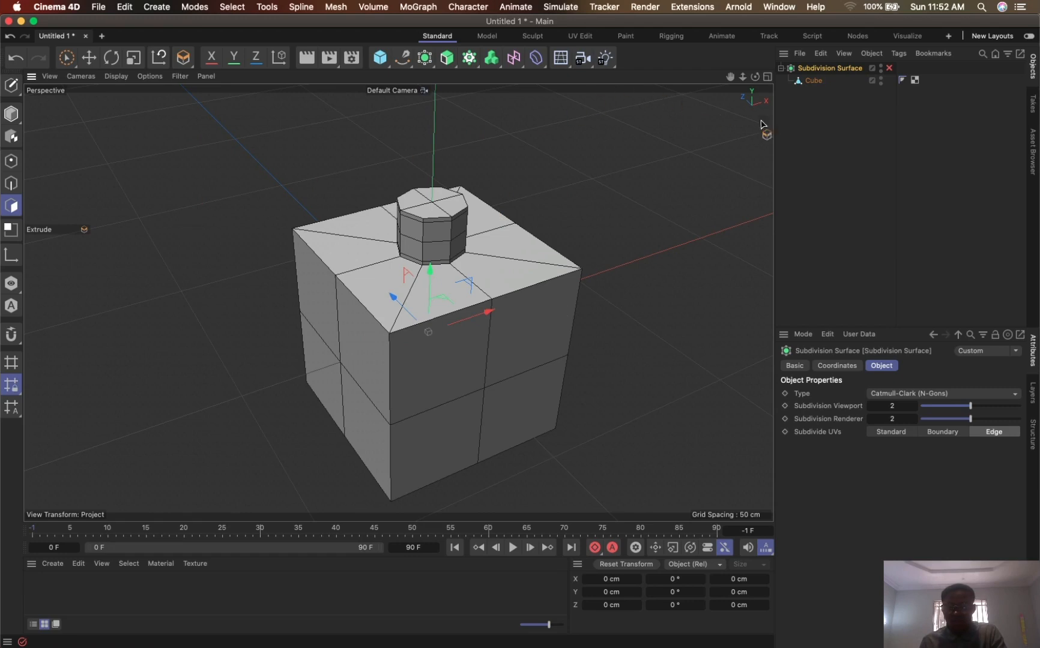
left_click(815, 83)
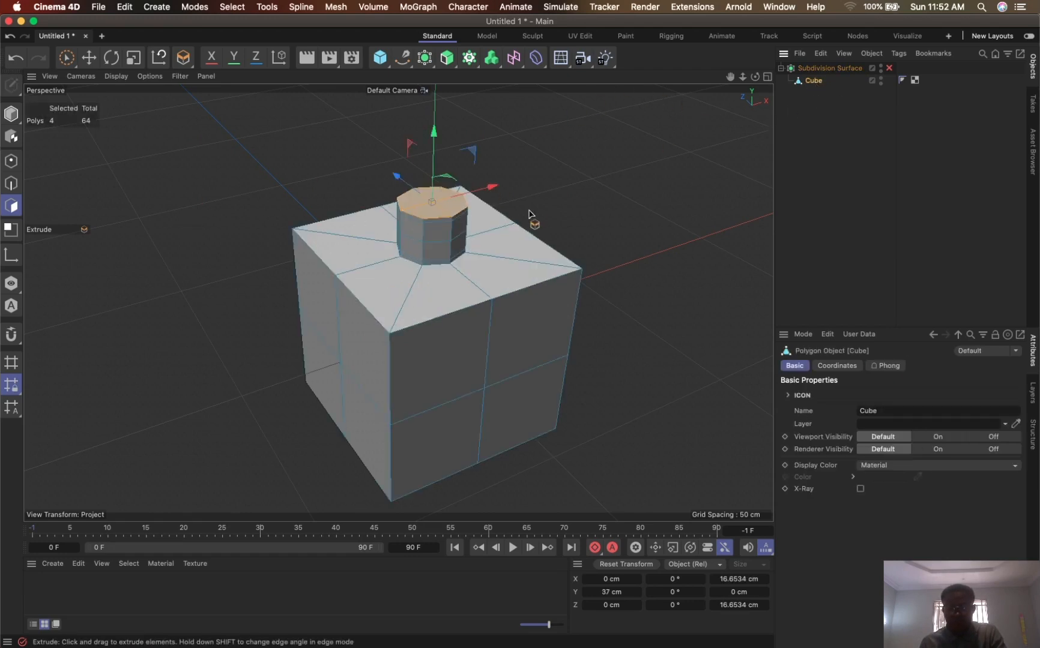
key("ctrl+a")
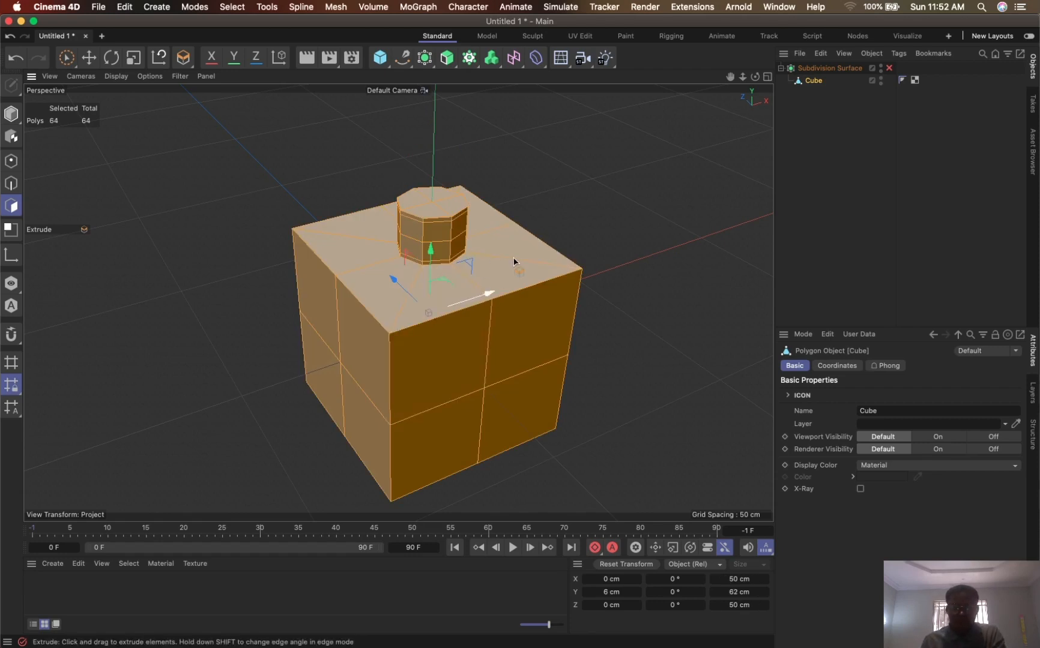
key("u")
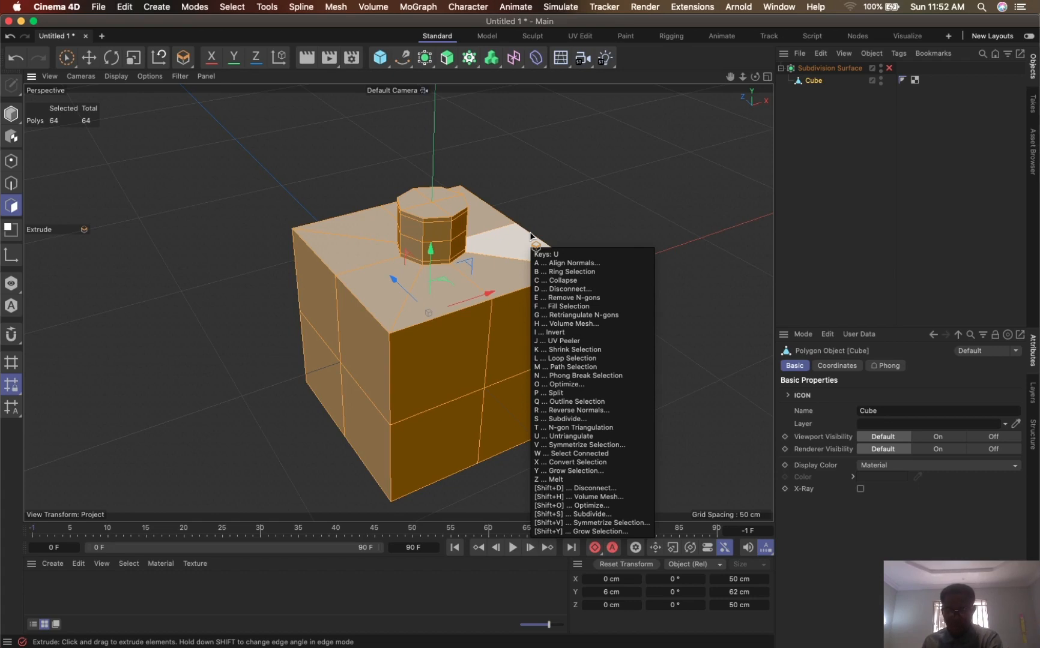
key("o")
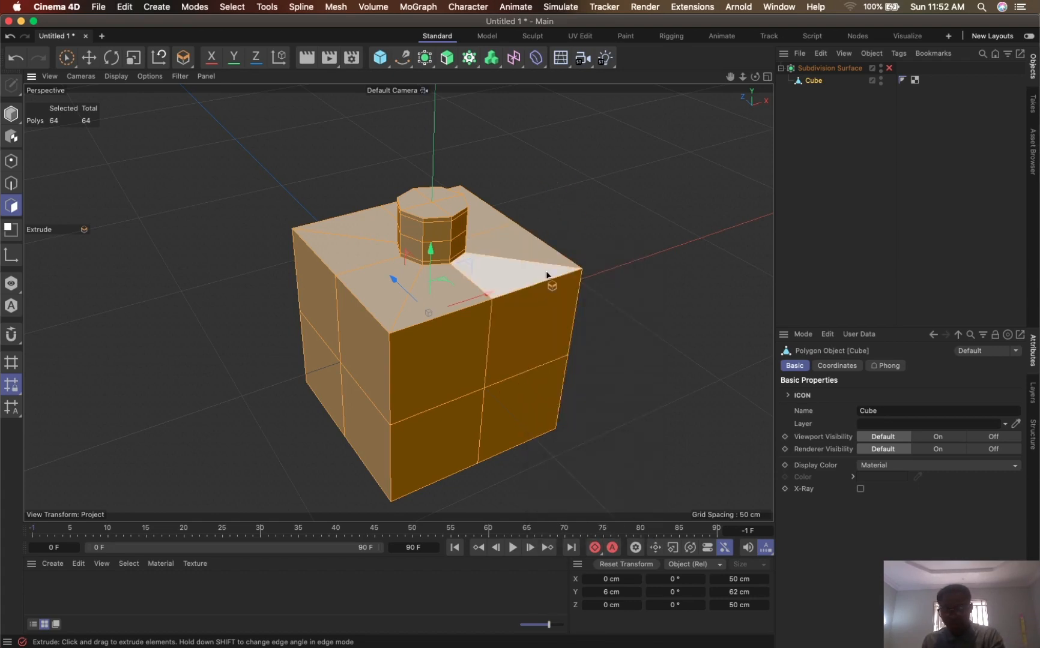
key("u")
key("l")
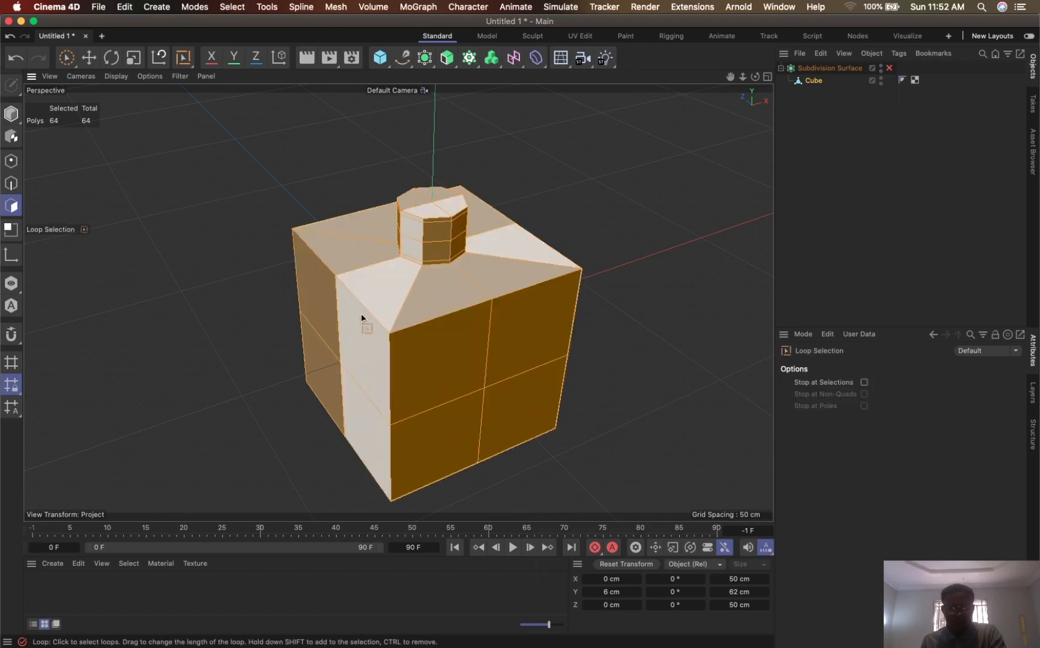
left_click(12, 183)
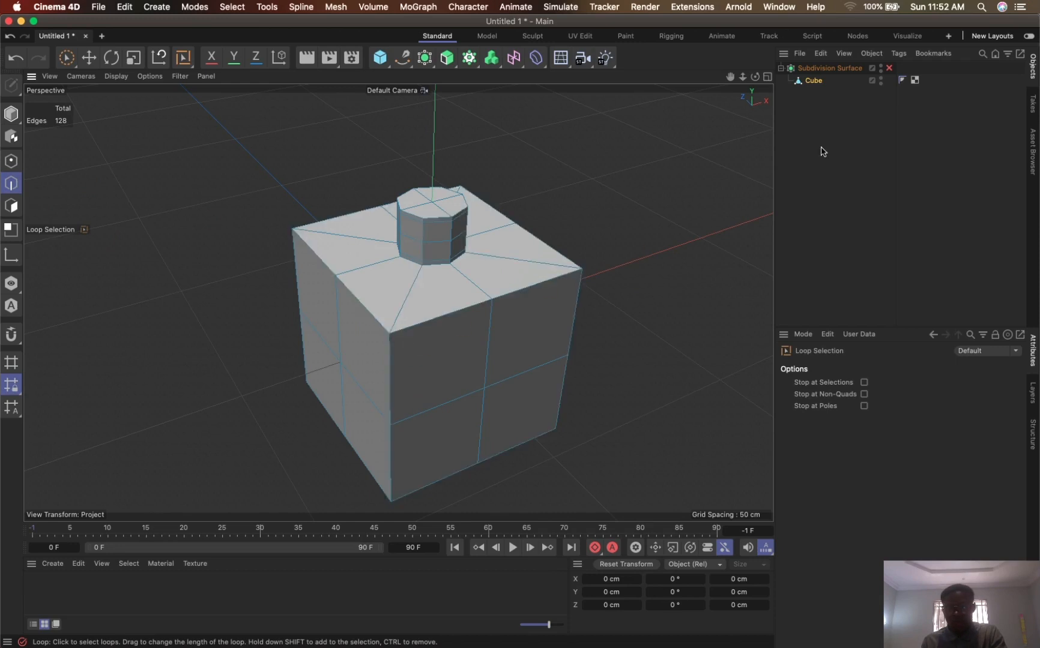
left_click(812, 80)
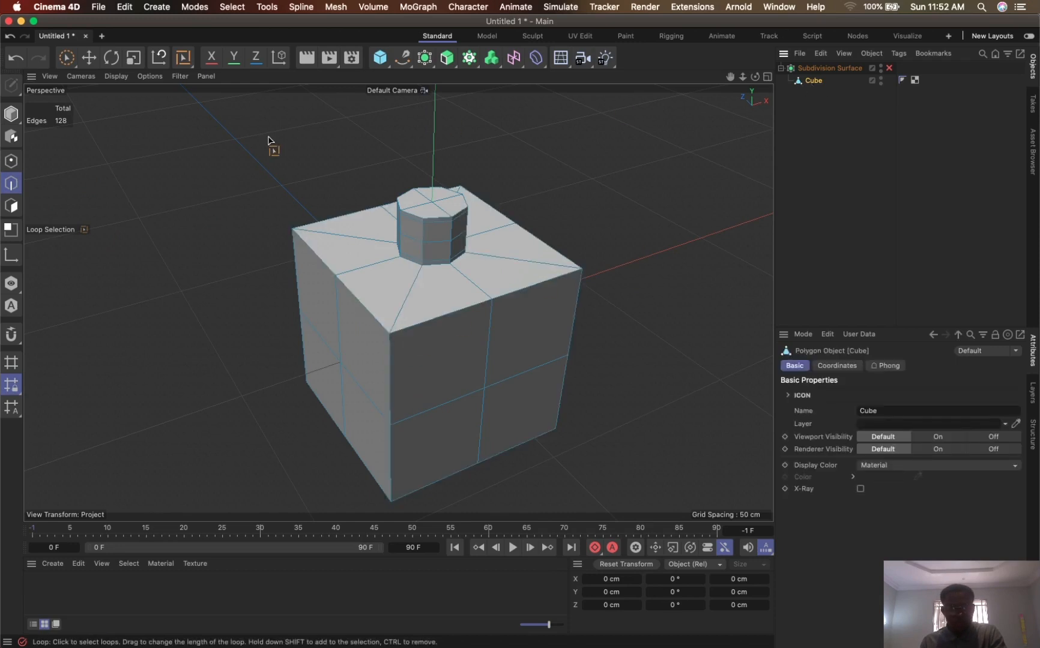
left_click(12, 206)
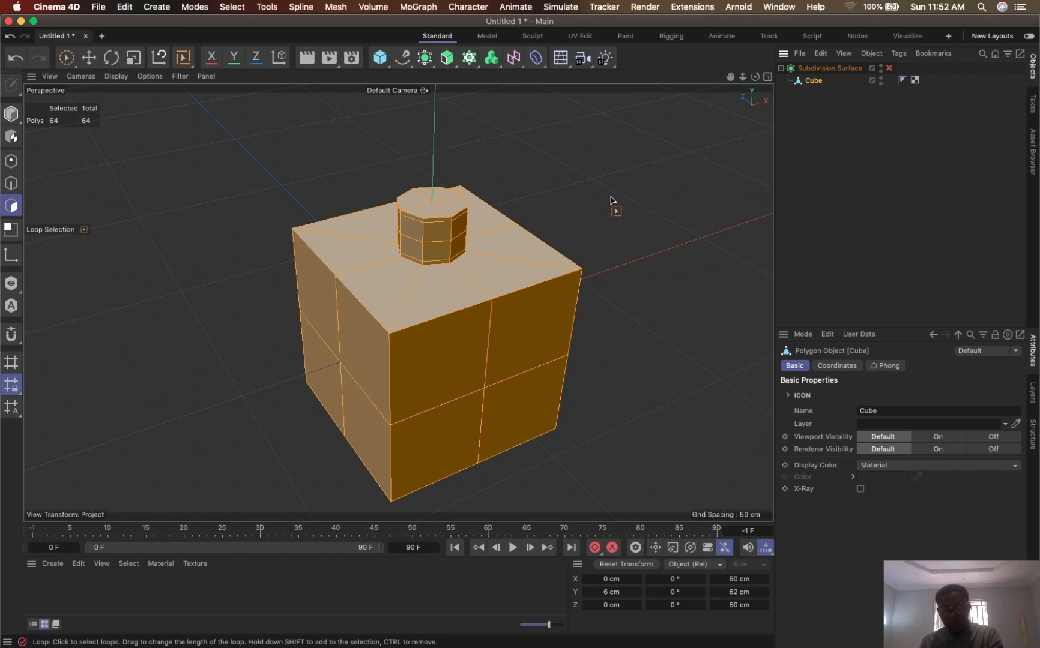
- Add a horizontal loop cut around the cube's sides just below its upper edge, with the offset set to 90%
key("k")
key("l")
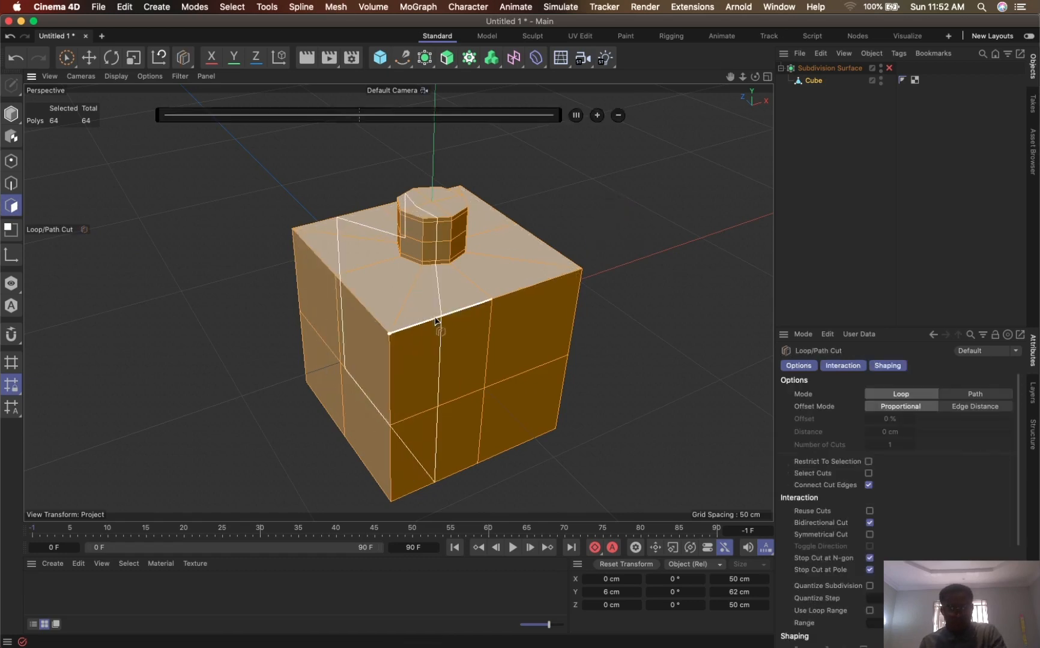
left_click_drag(434, 325, 468, 292, "alt")
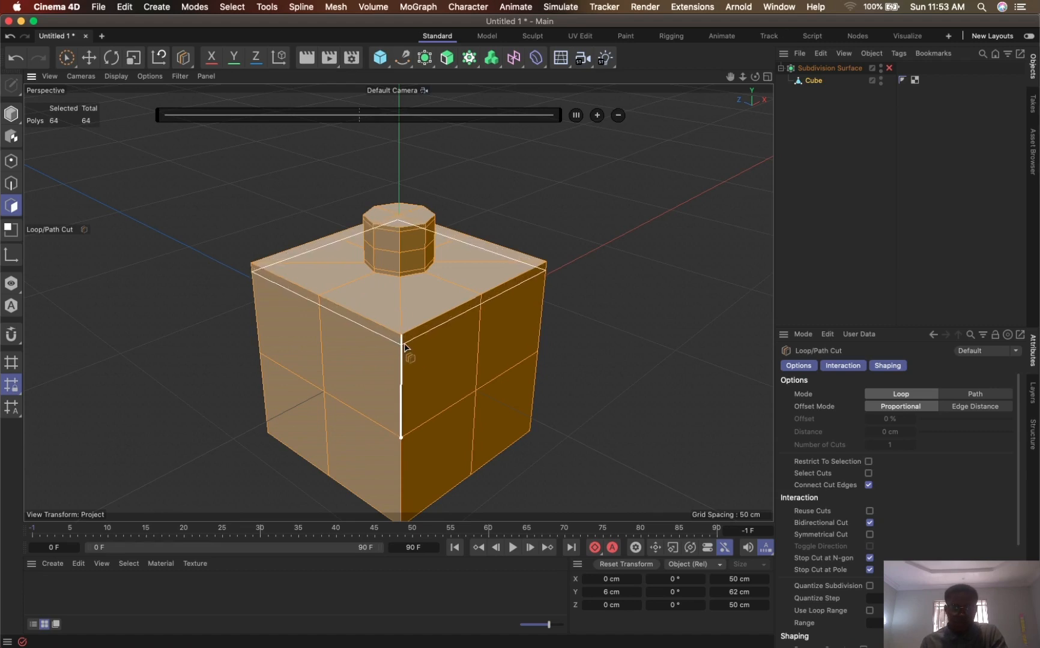
left_click(407, 348)
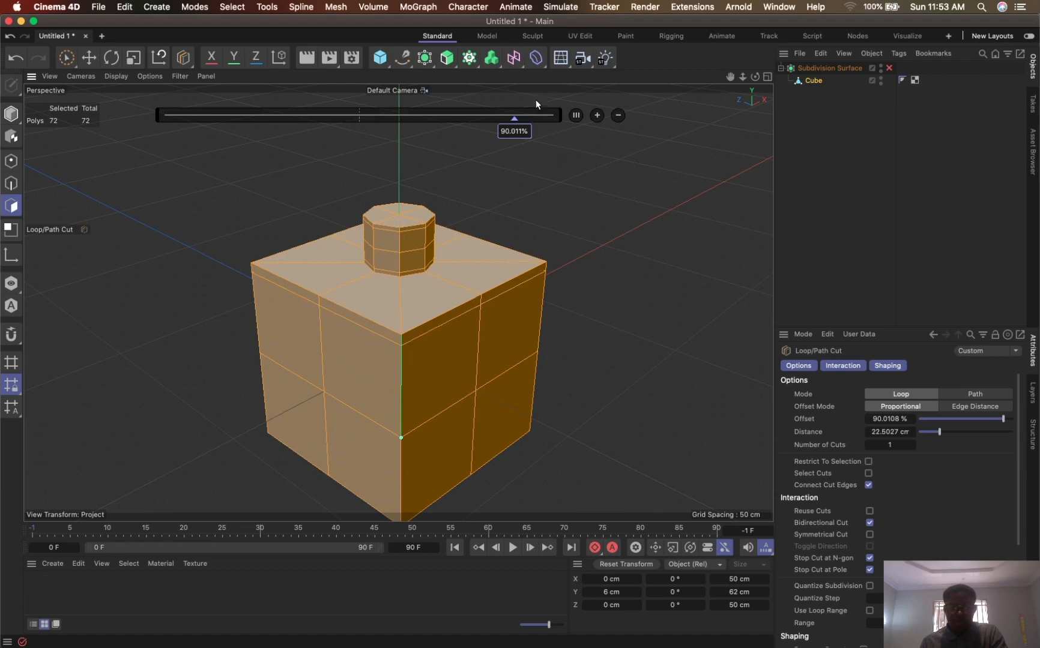
double_click(518, 132)
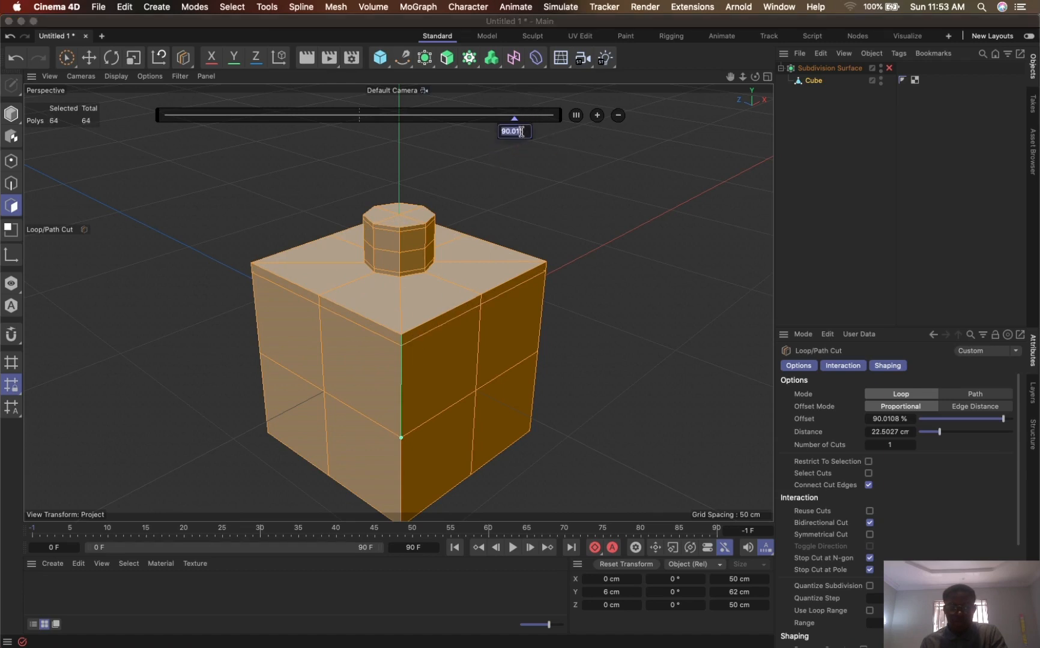
left_click(499, 155)
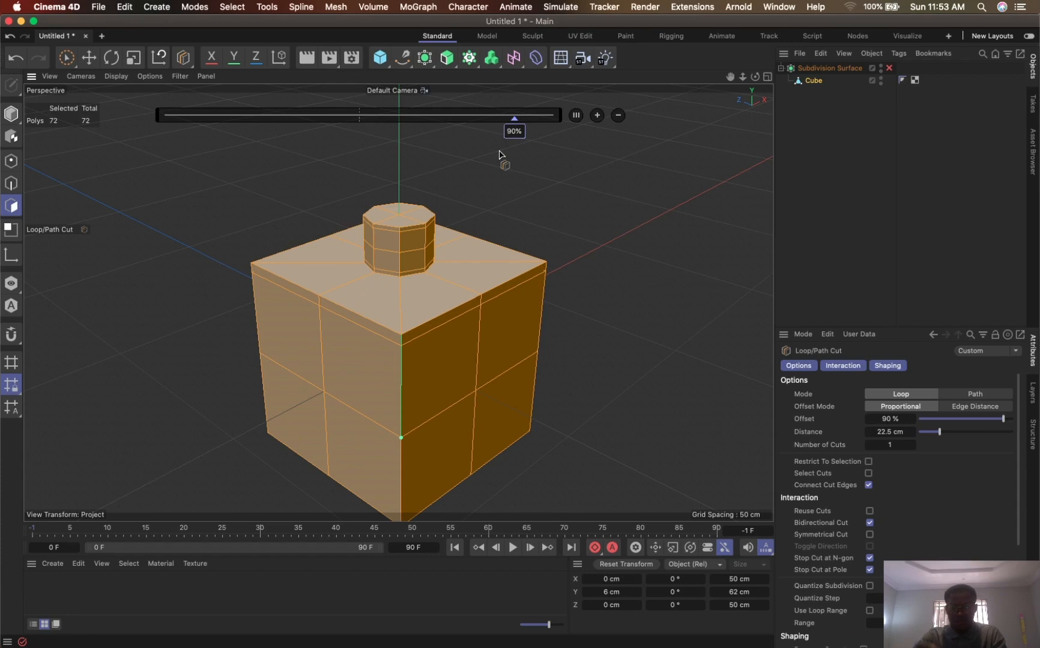
- Add a loop cut on the cube's top face just inside its outer edge, with the offset set to 10%
left_click(402, 324)
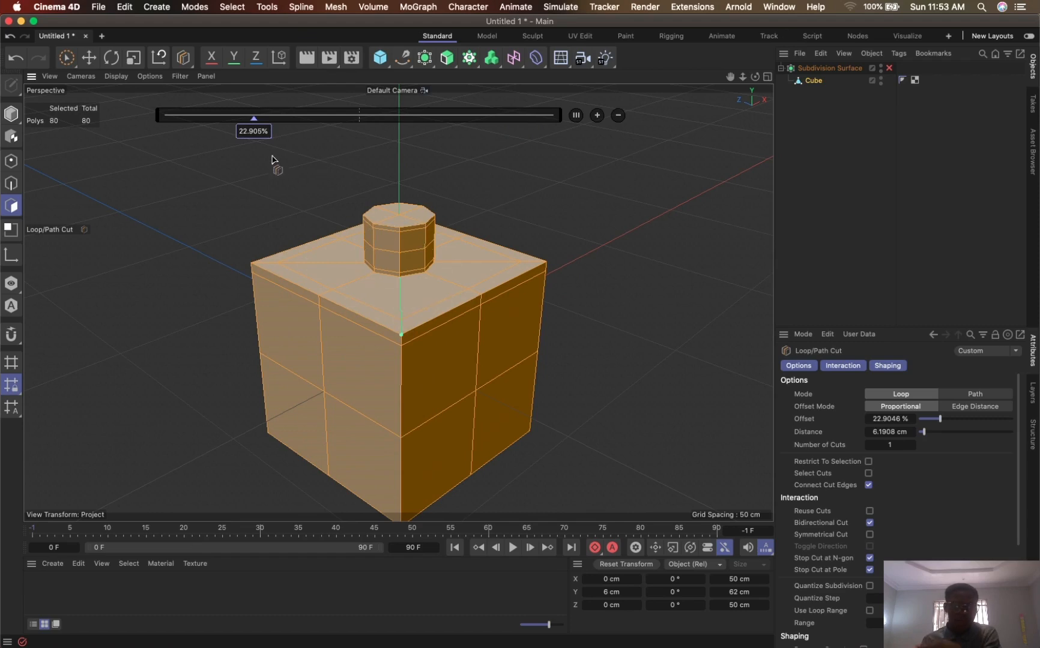
double_click(254, 130)
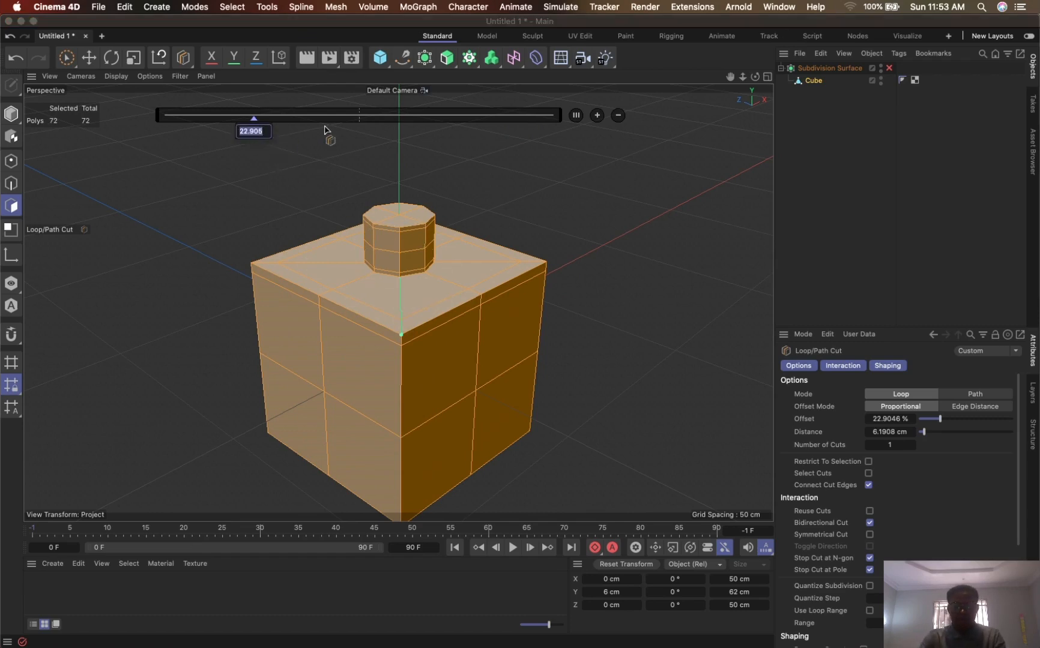
type("10")
key("Return")
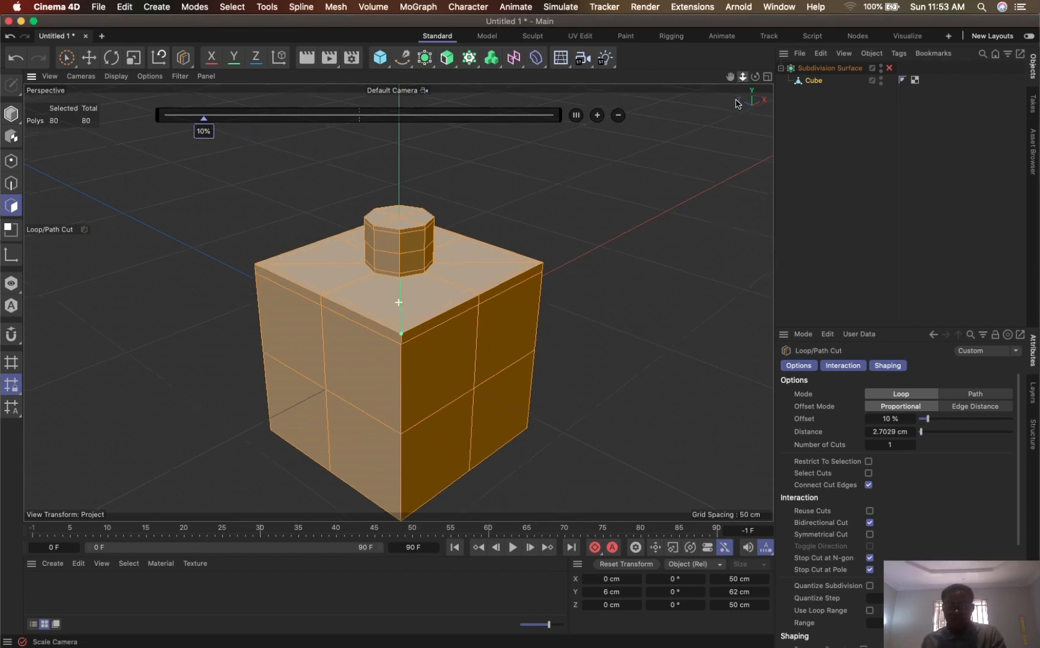
- Enable the Subdivision Surface to check the sharpened upper edge, and disable it again
left_click_drag(748, 81, 771, 39)
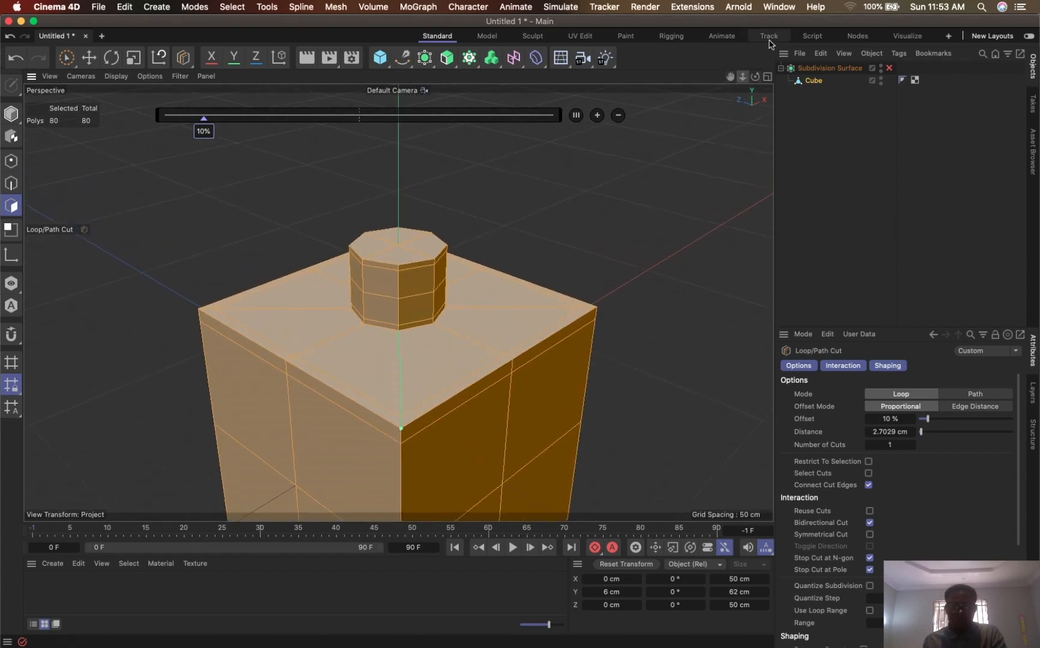
left_click(889, 69)
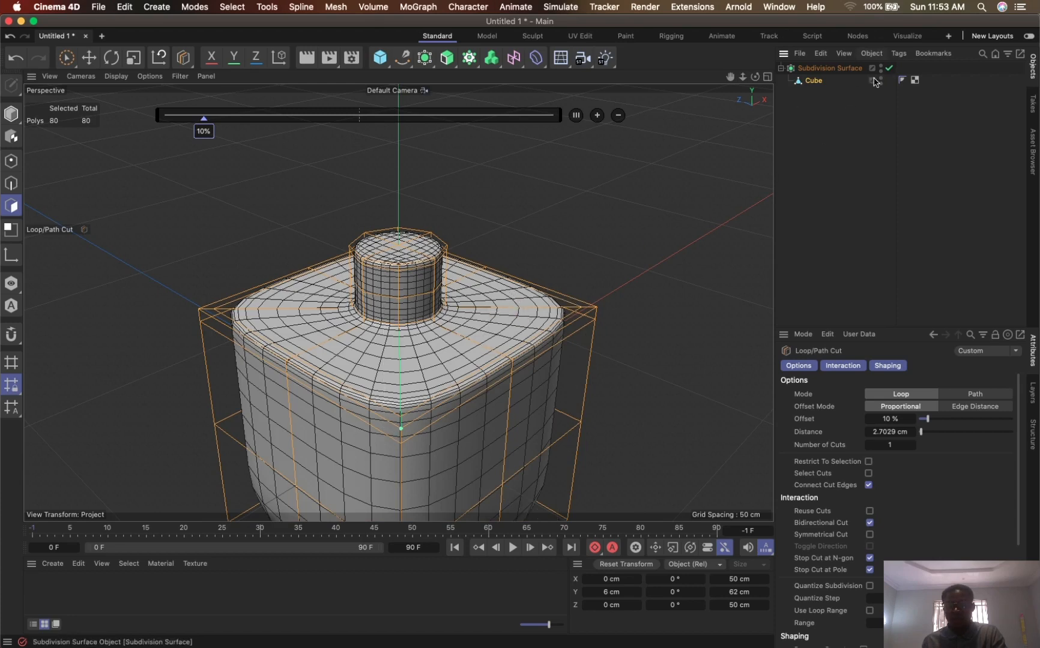
key("q")
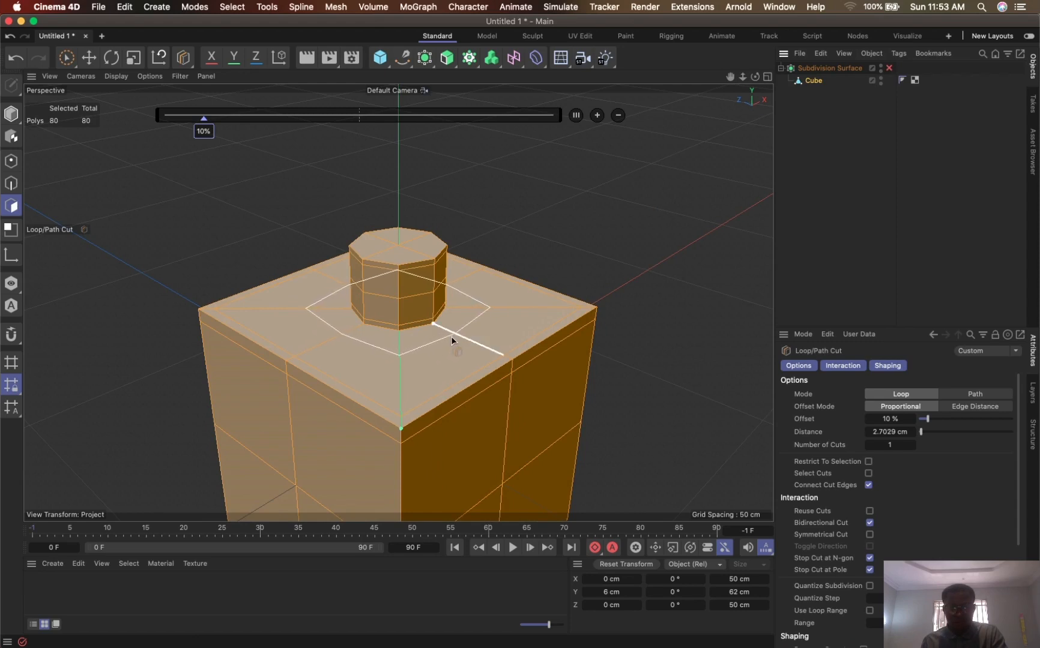
- Add a loop cut on the cube's top face around the neck at an offset of about 31%, and enable the Subdivision Surface
left_click(450, 335)
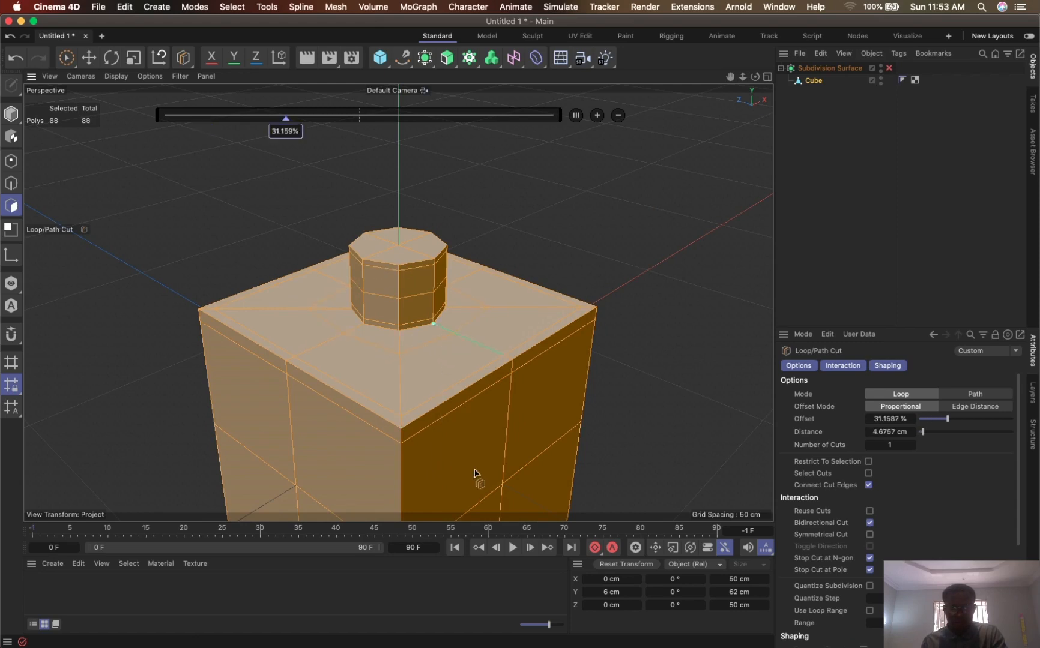
left_click(889, 68)
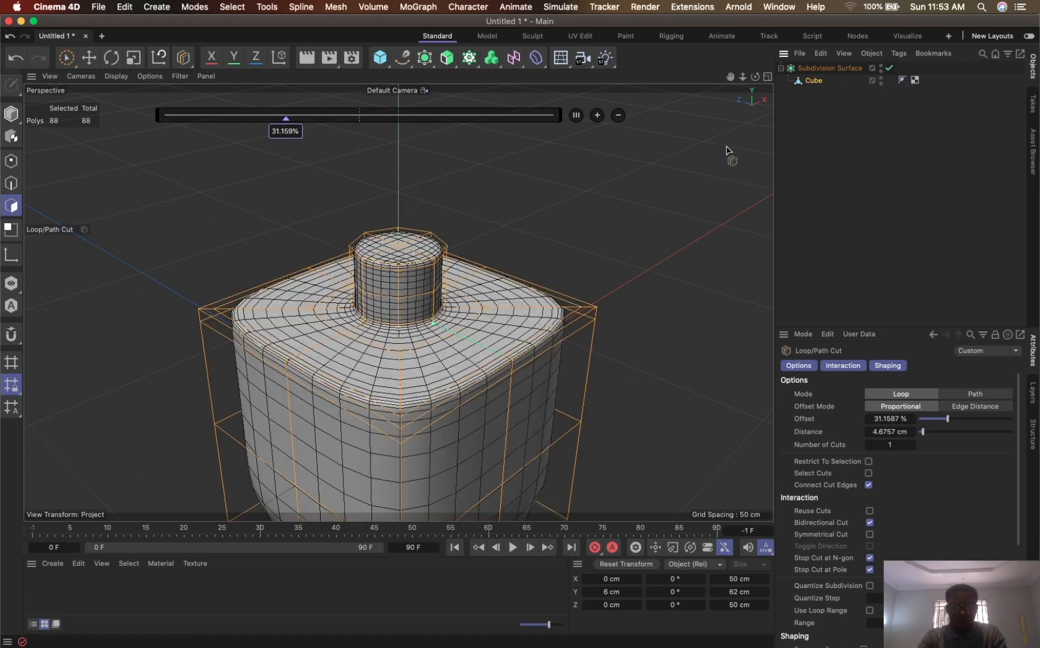
- Display the model in Gouraud shading without lines and clear the selection to inspect the smoothed upper edge up close
key("n")
key("a")
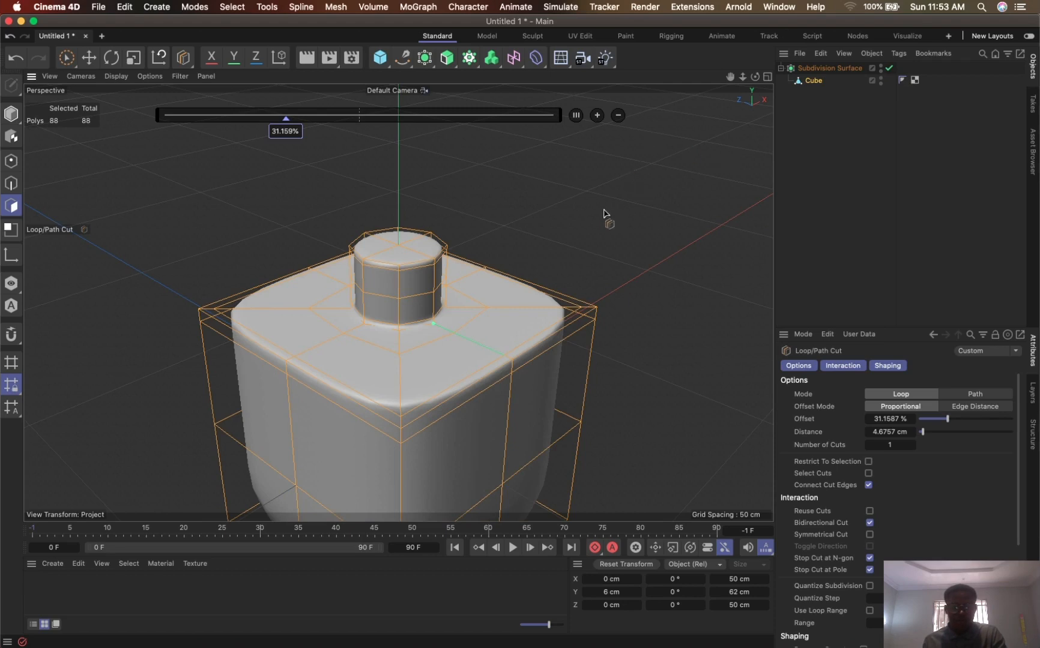
left_click(67, 59)
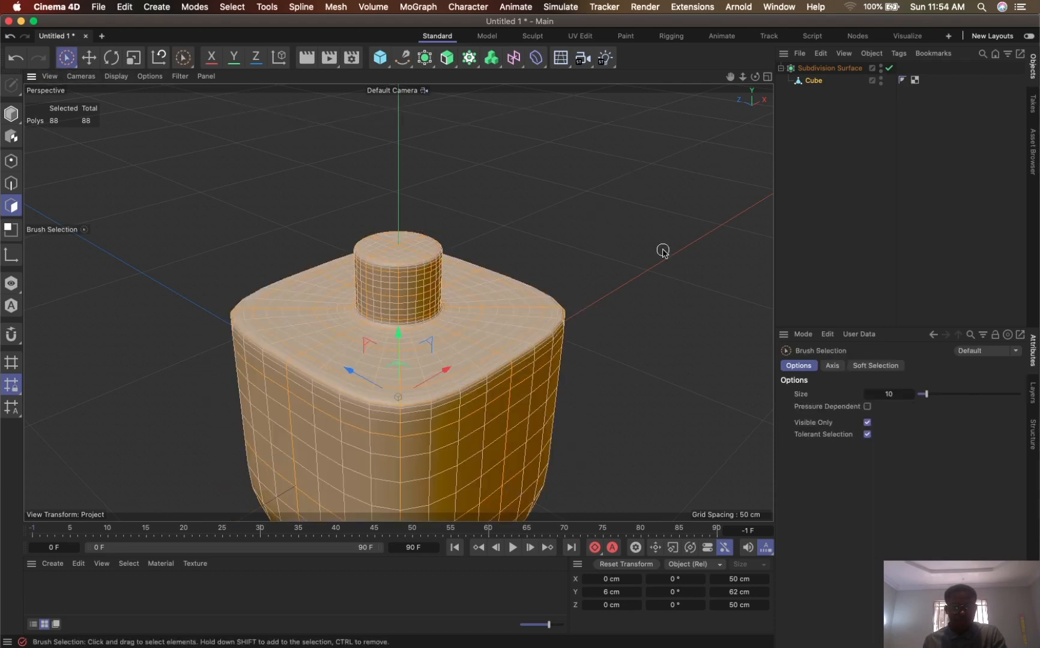
left_click(411, 7)
left_click(436, 8)
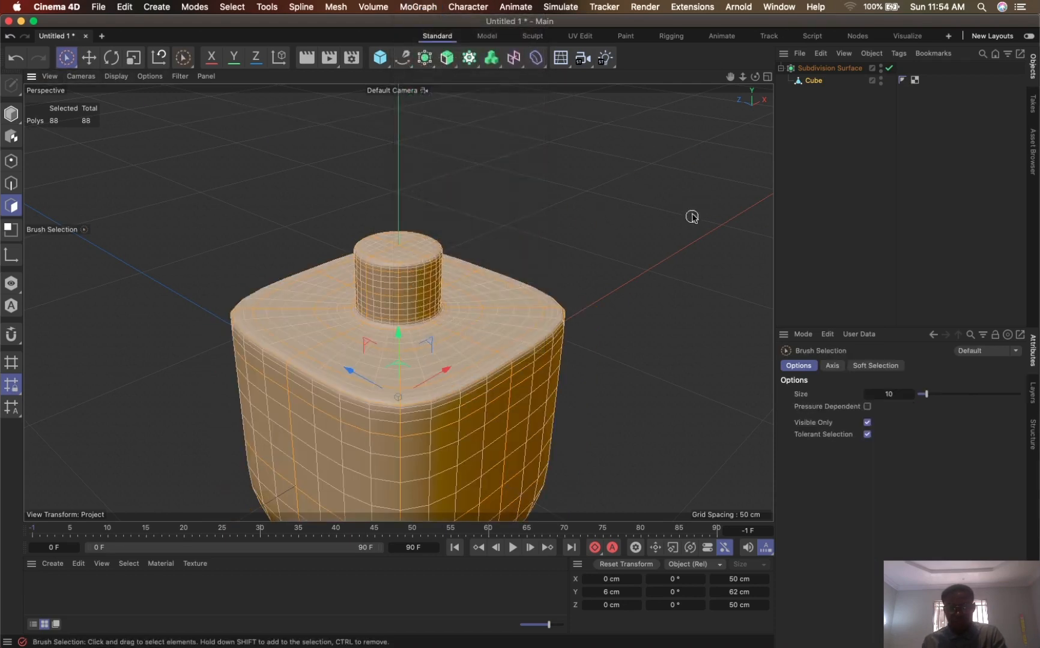
left_click(696, 218)
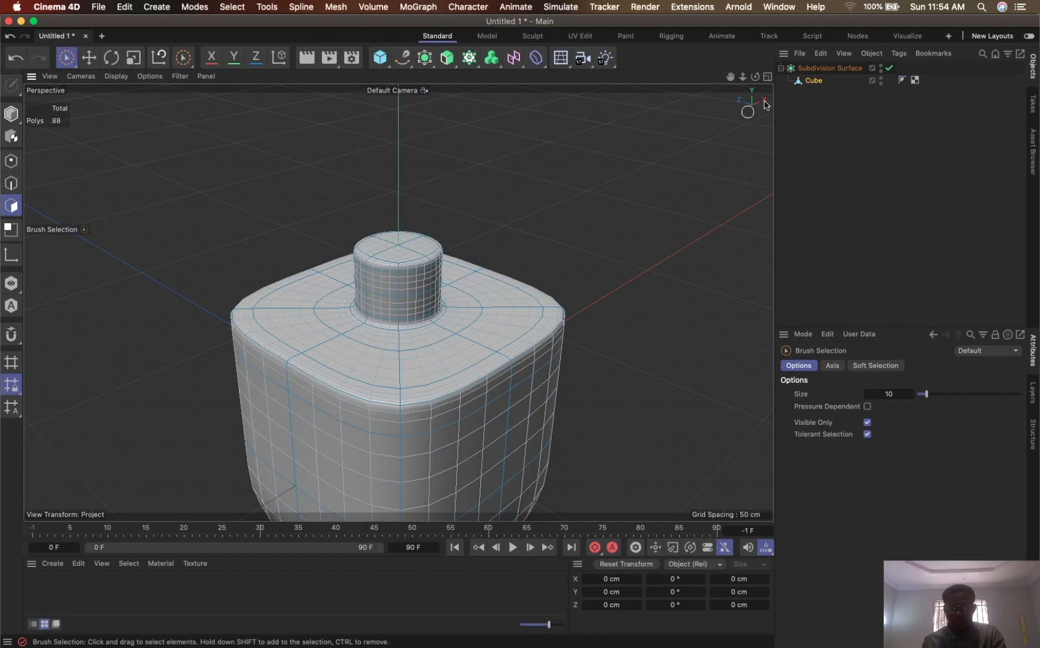
left_click_drag(732, 78, 756, 14)
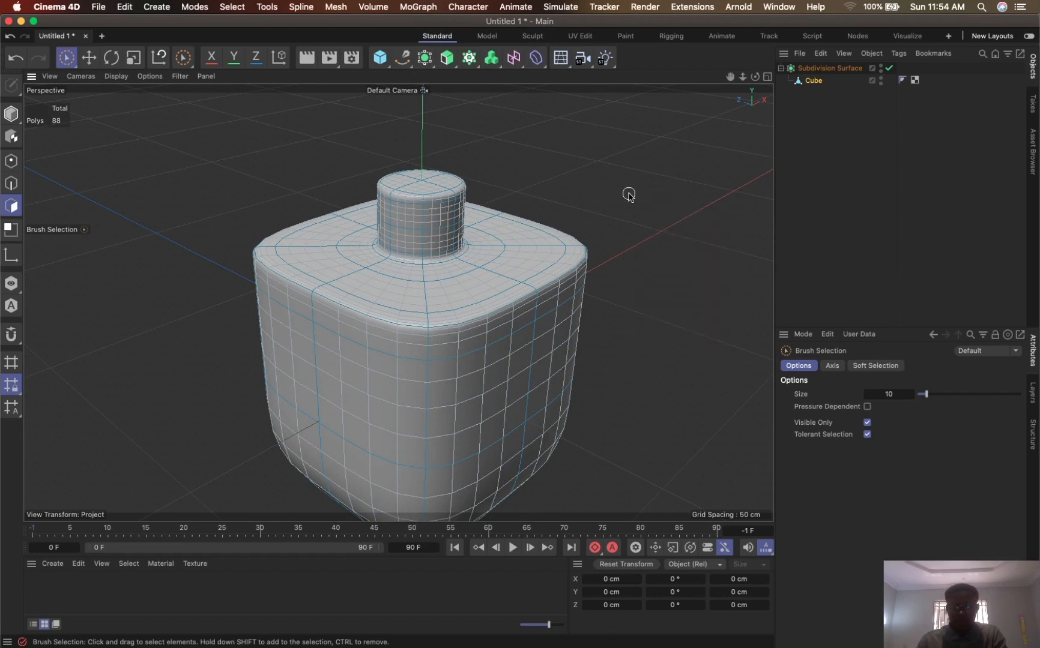
left_click(850, 159)
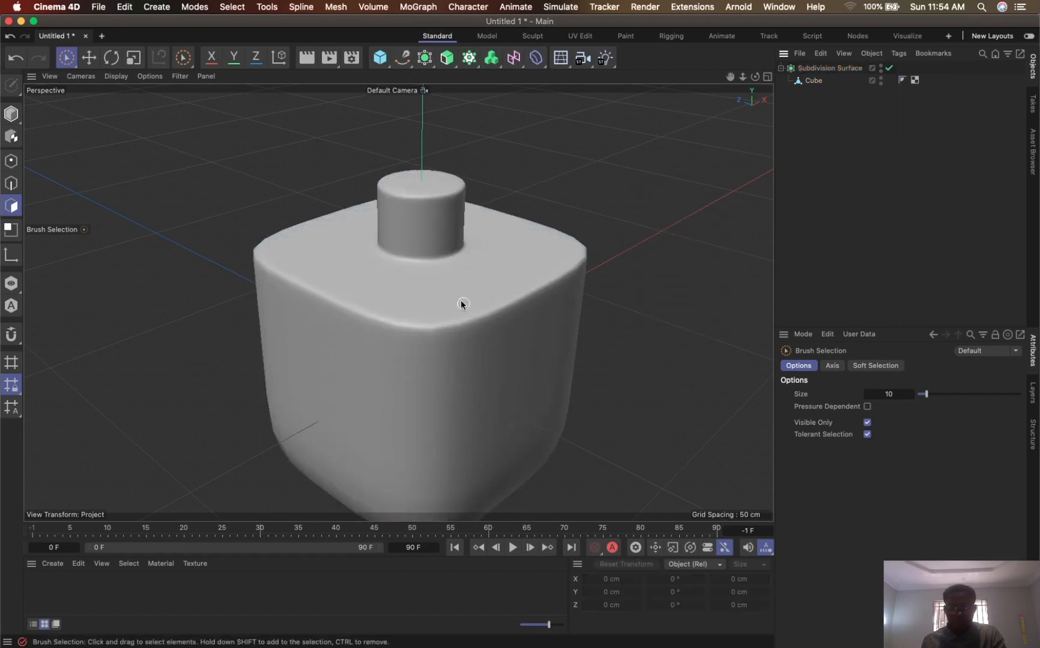
mouse_move(743, 77)
left_mouse_down()
mouse_move(783, 16)
mouse_move(318, 344)
left_mouse_up()
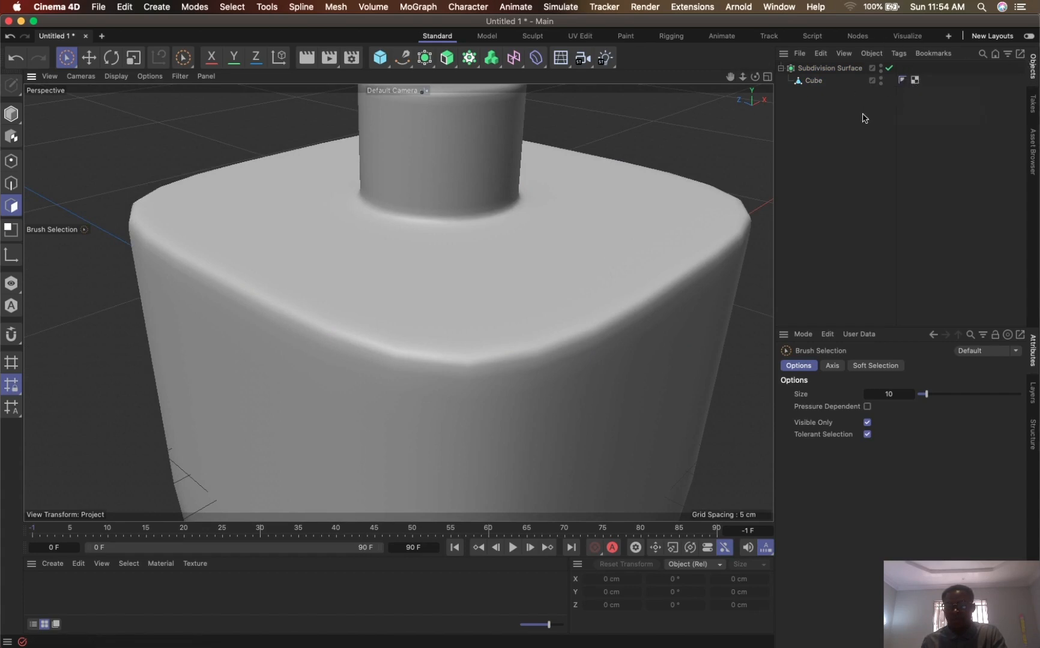
- Look through the tag categories available for the cube to find a Phong tag
left_click(813, 81)
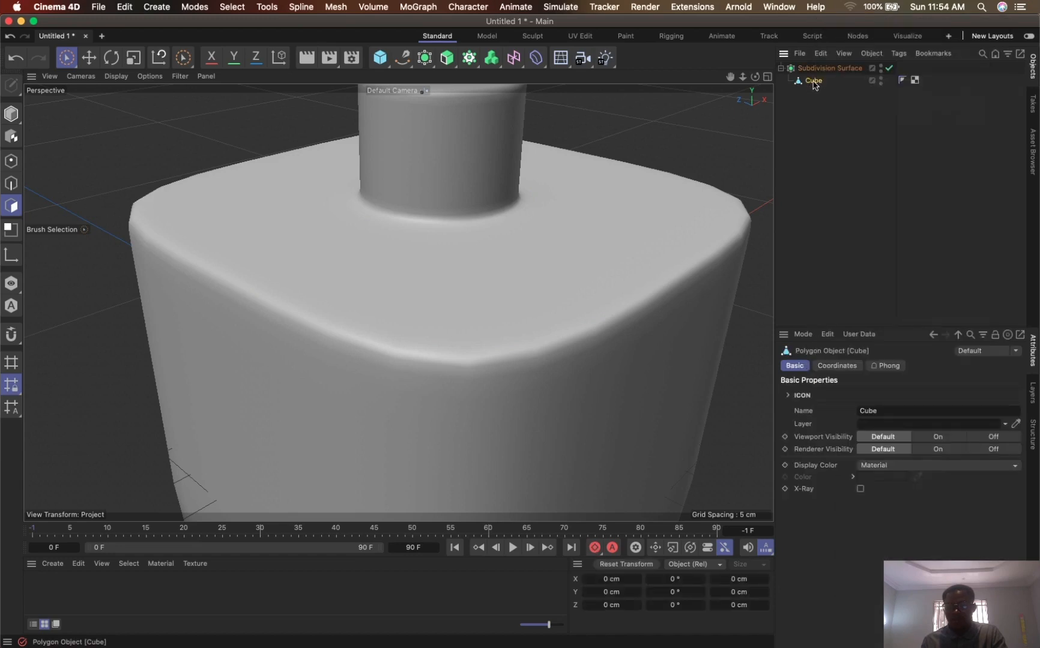
key("e")
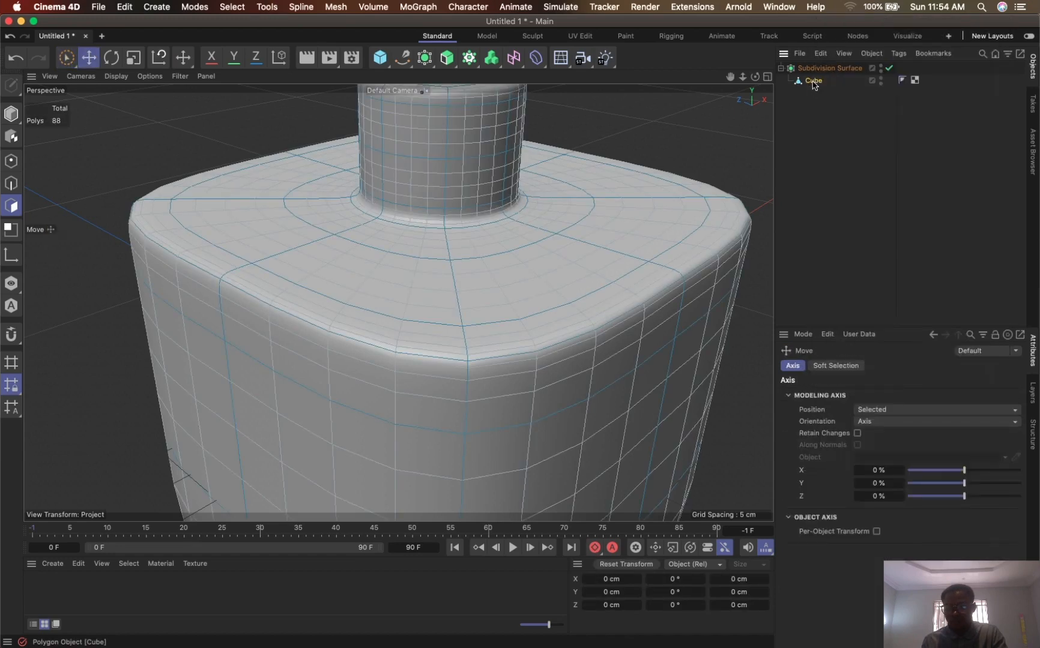
right_click(815, 87)
mouse_move(876, 69)
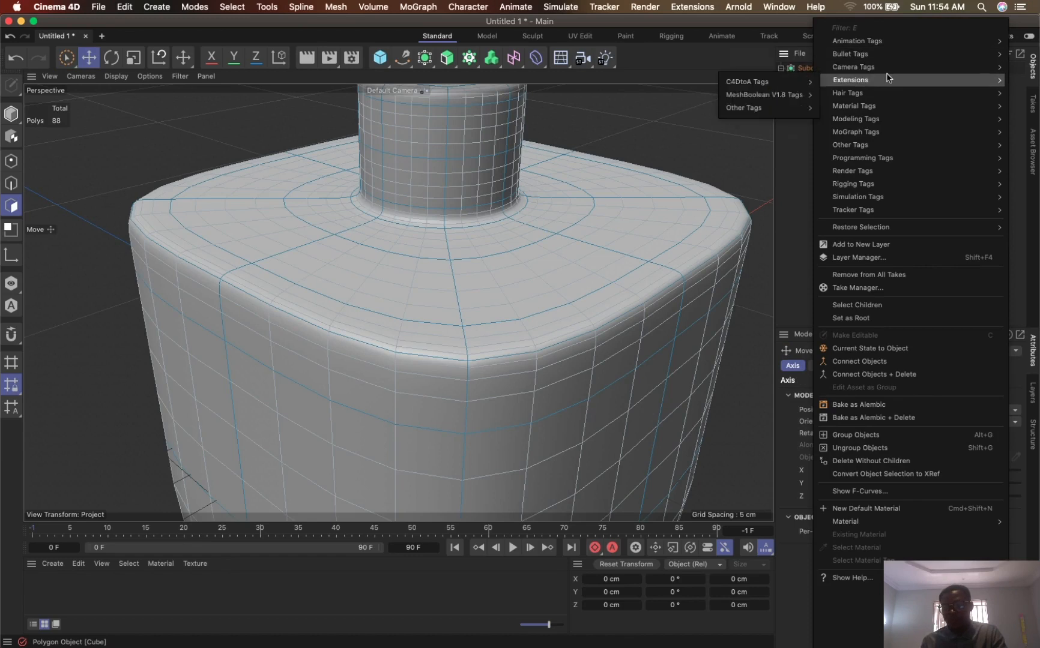
mouse_move(882, 108)
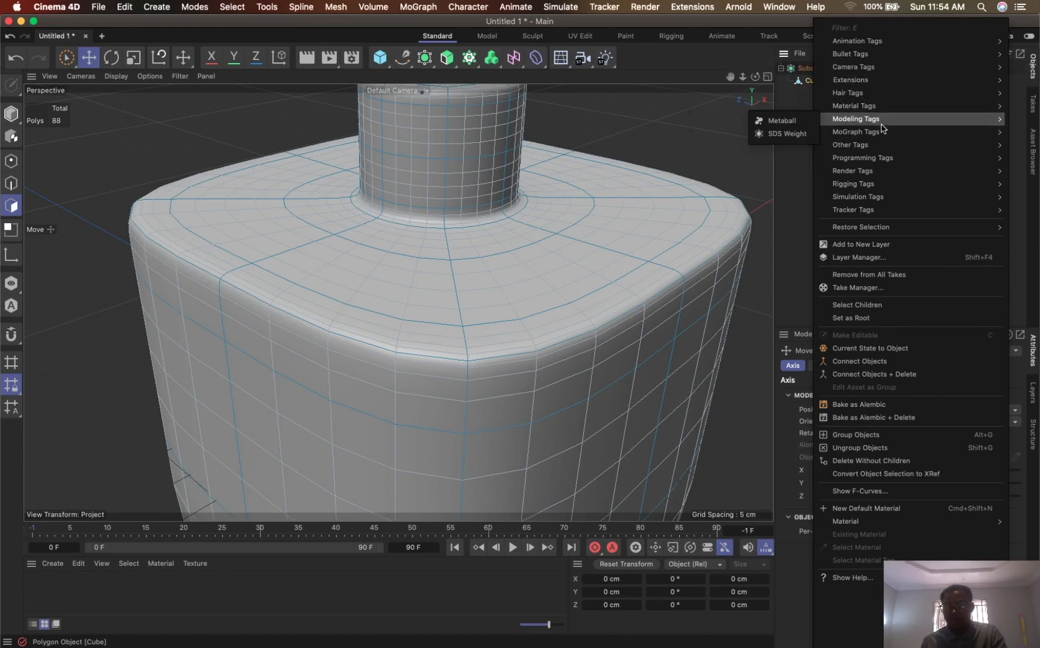
mouse_move(877, 151)
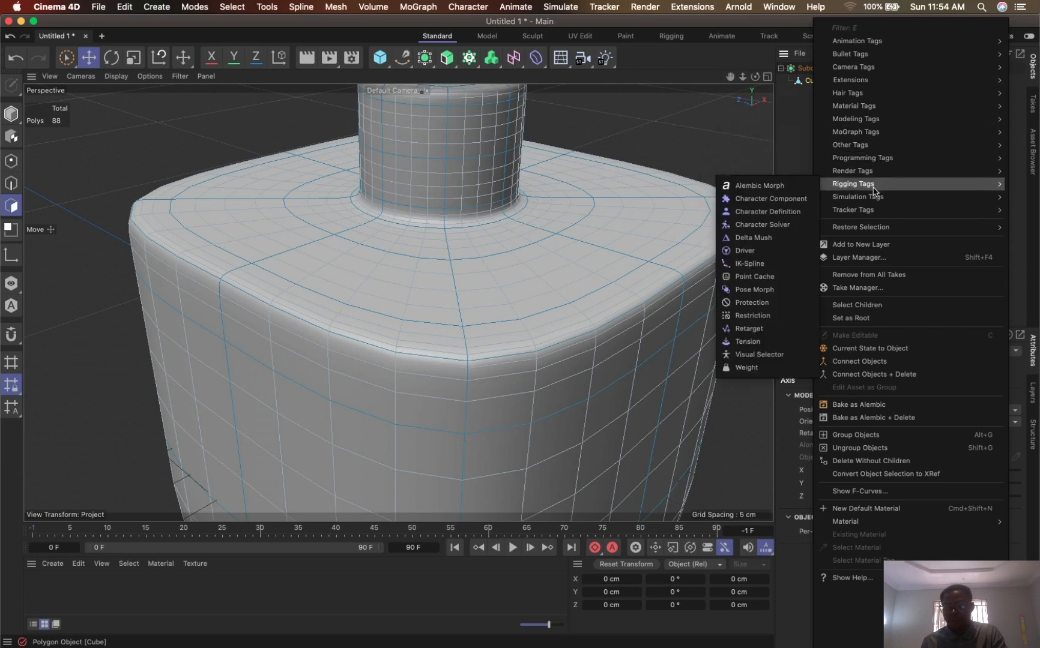
mouse_move(874, 197)
key("Escape")
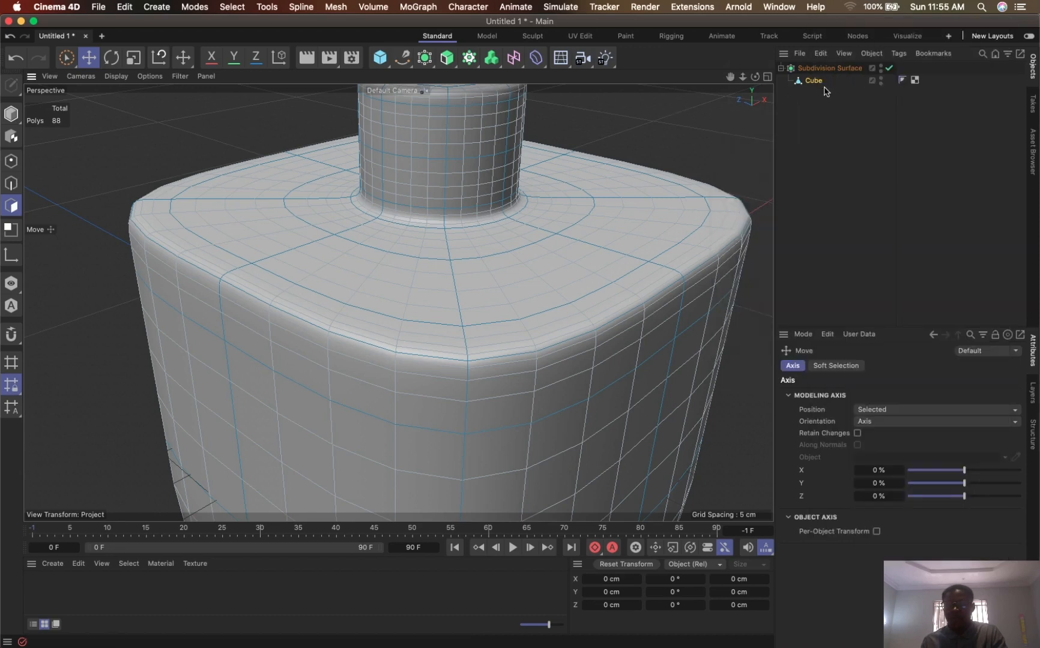
- Search the commands for "PHON" and open the properties of the cube's existing Phong tag
left_click(502, 233)
key("shift+c")
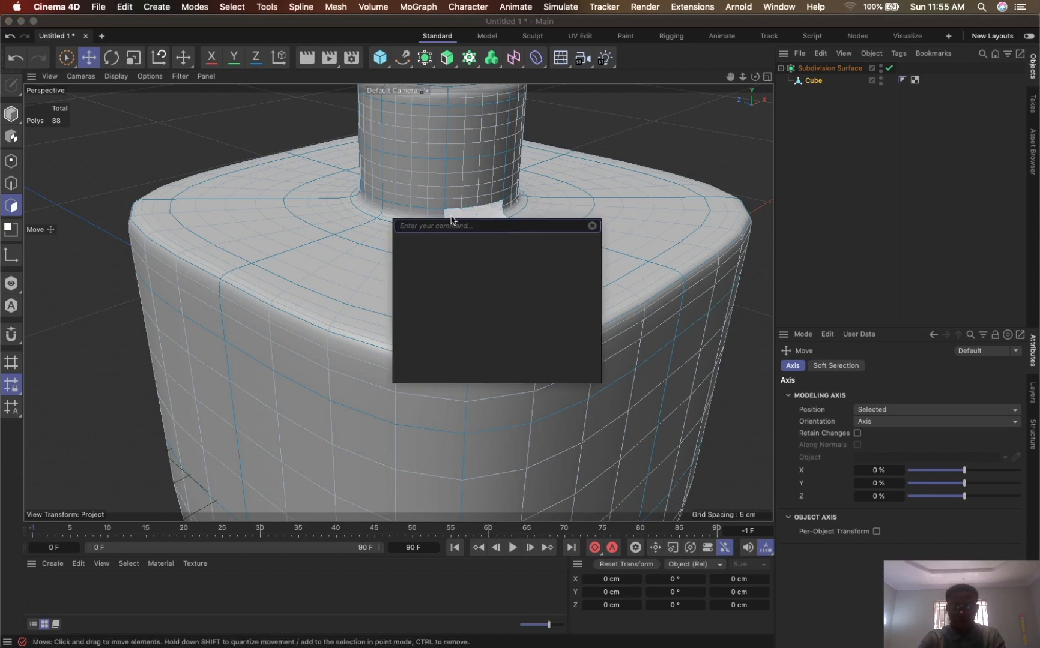
type("PHON")
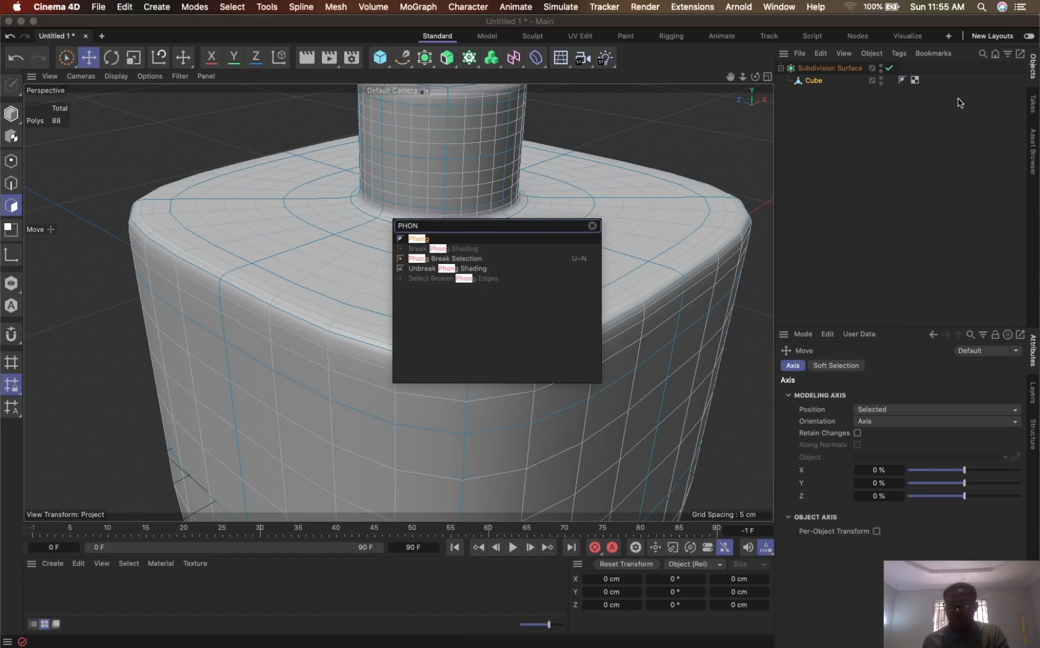
left_click(901, 81)
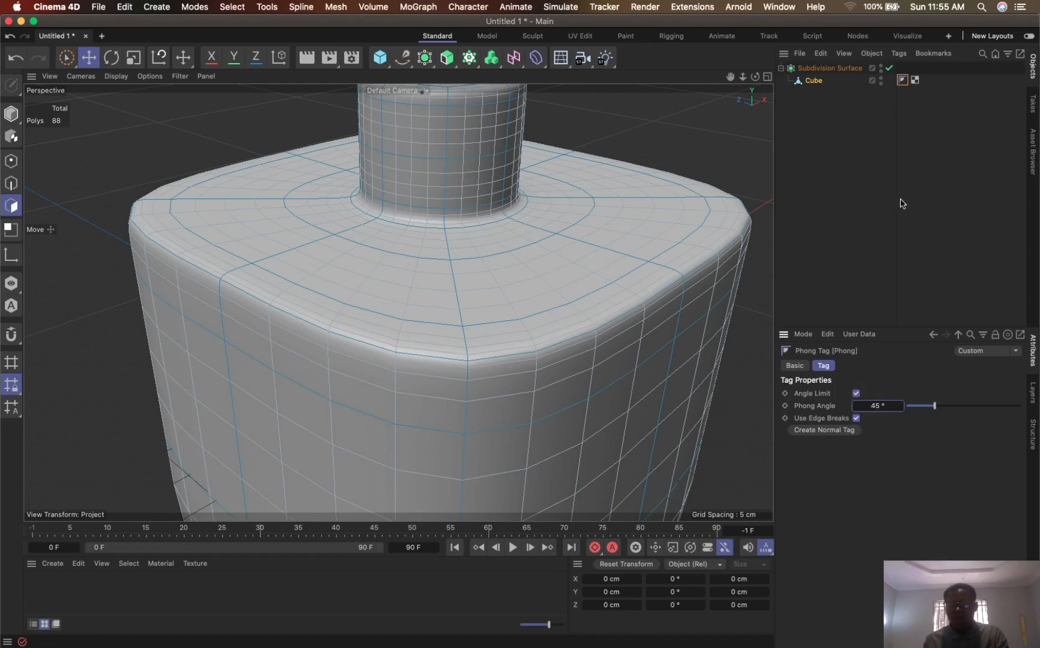
- Set the Subdivision Surface's viewport subdivision level to 3 and view the whole bottle
left_click(831, 68)
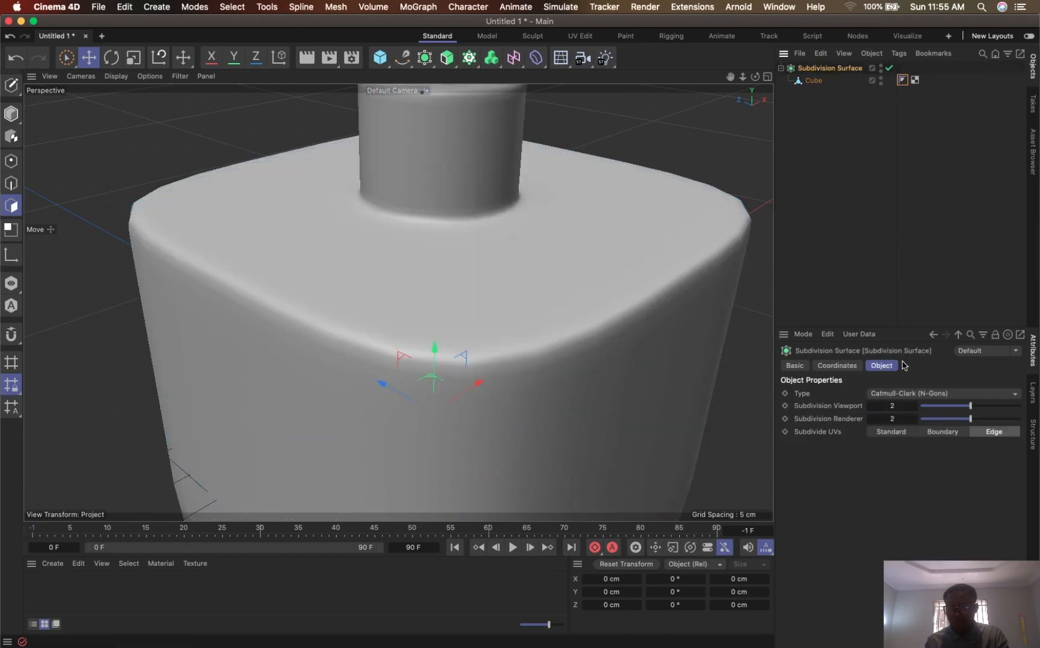
left_click(910, 407)
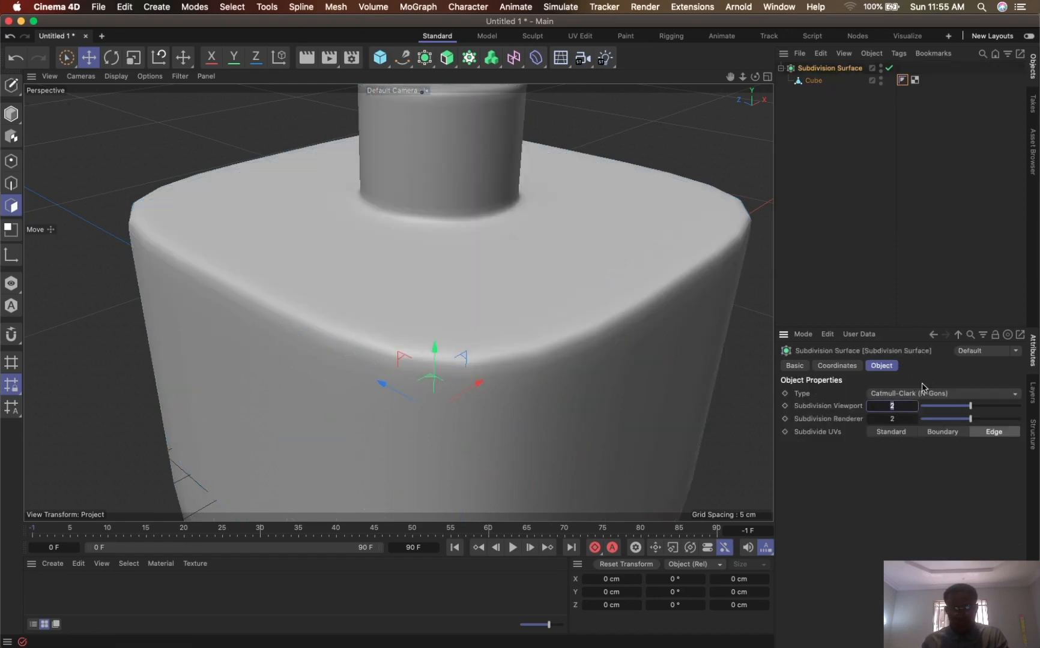
type("3")
key("Return")
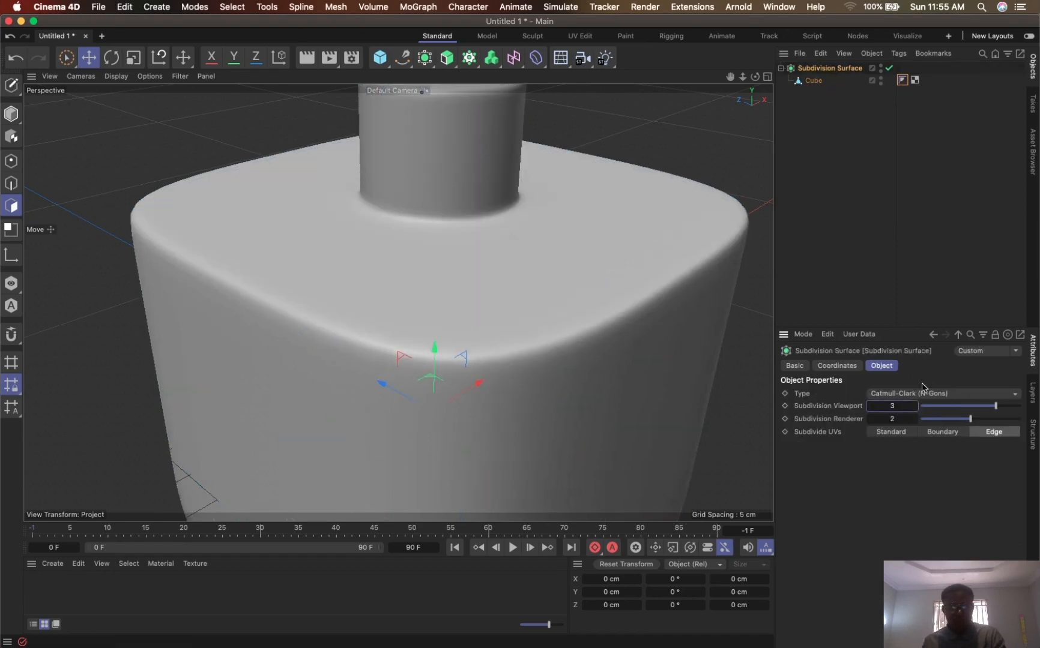
left_click_drag(742, 77, 715, 155)
left_click_drag(729, 76, 703, 59)
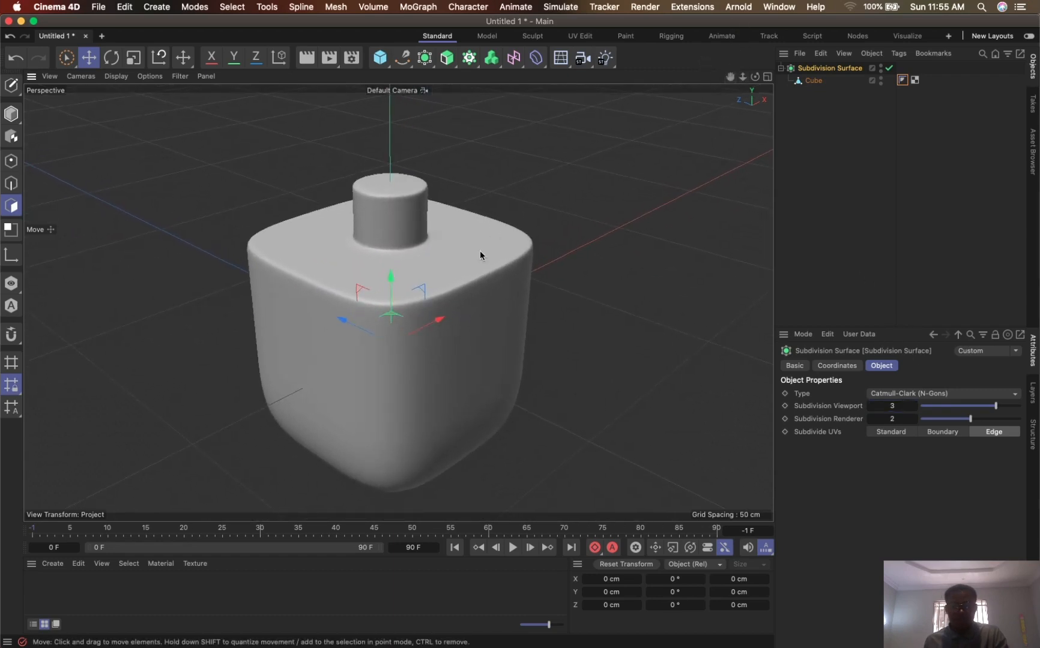
left_click_drag(489, 289, 642, 162, "alt")
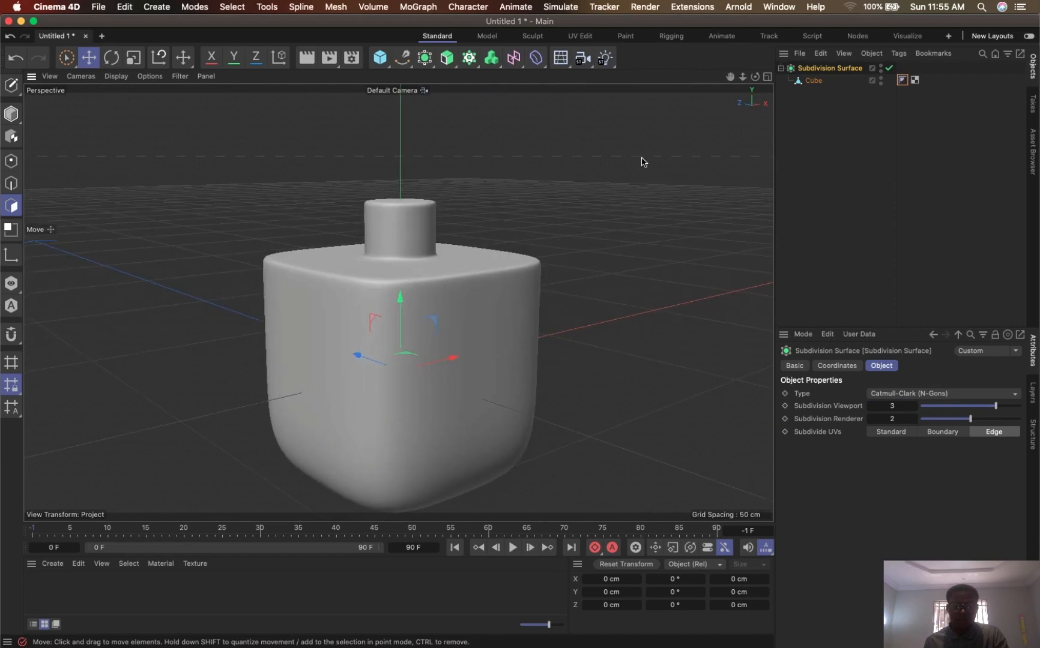
- Disable the Subdivision Surface and display the model in Gouraud shading with lines, looking down onto the neck
left_click_drag(730, 76, 727, 120)
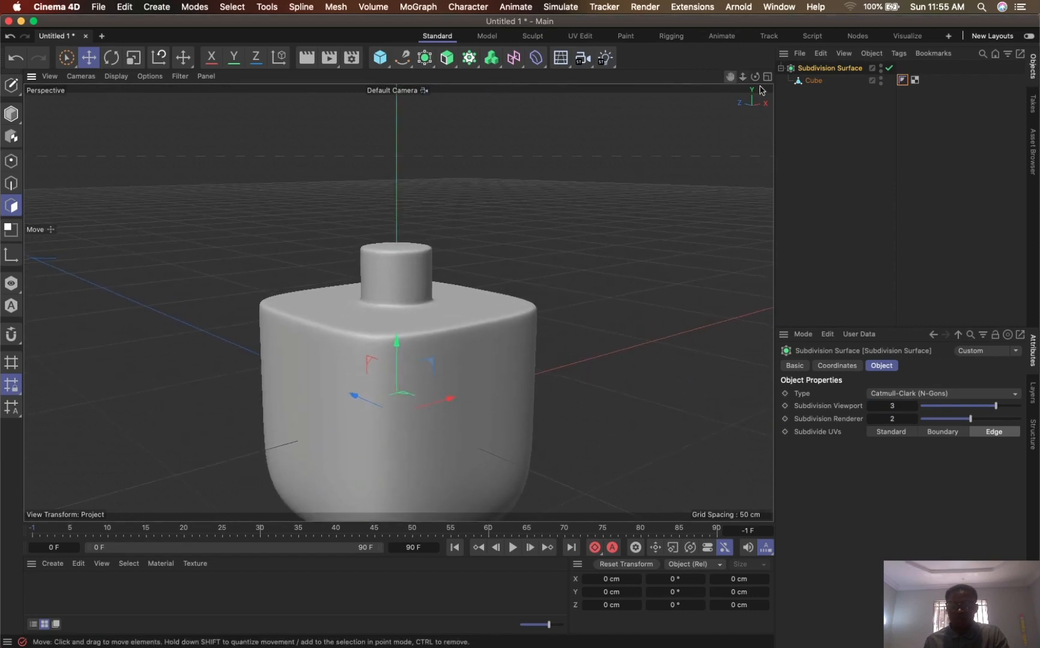
left_click_drag(754, 77, 747, 129)
left_click_drag(743, 77, 777, 40)
left_click(889, 68)
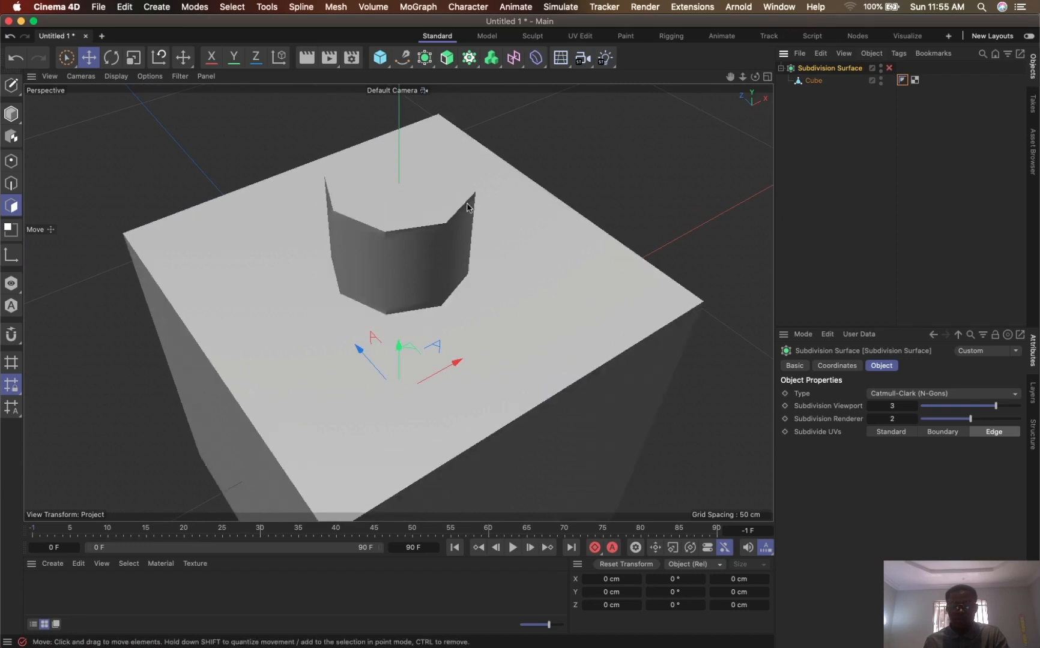
key("n")
key("b")
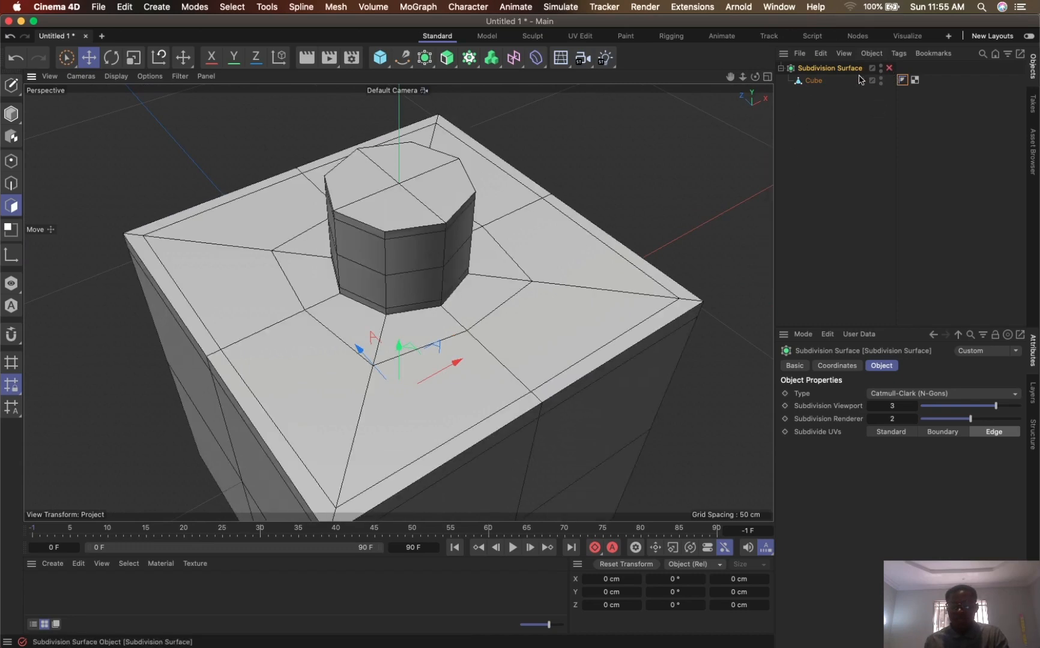
- Select the four polygons capping the top of the cube's neck and delete them to open the bottle
left_click(814, 80)
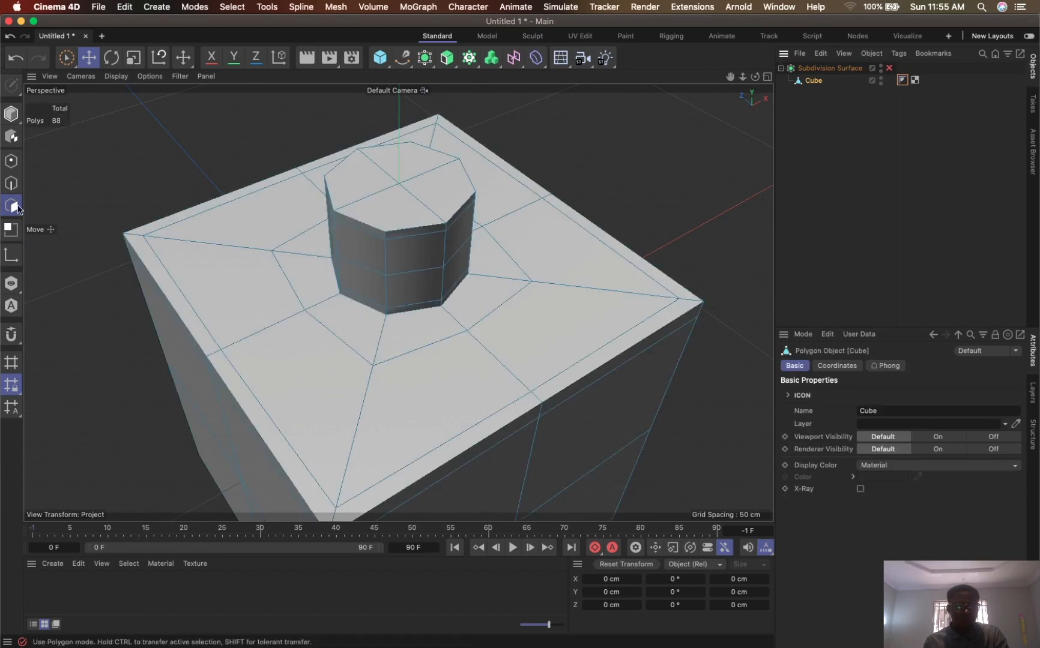
left_click_drag(373, 196, 399, 203)
key("super+z")
left_click(66, 57)
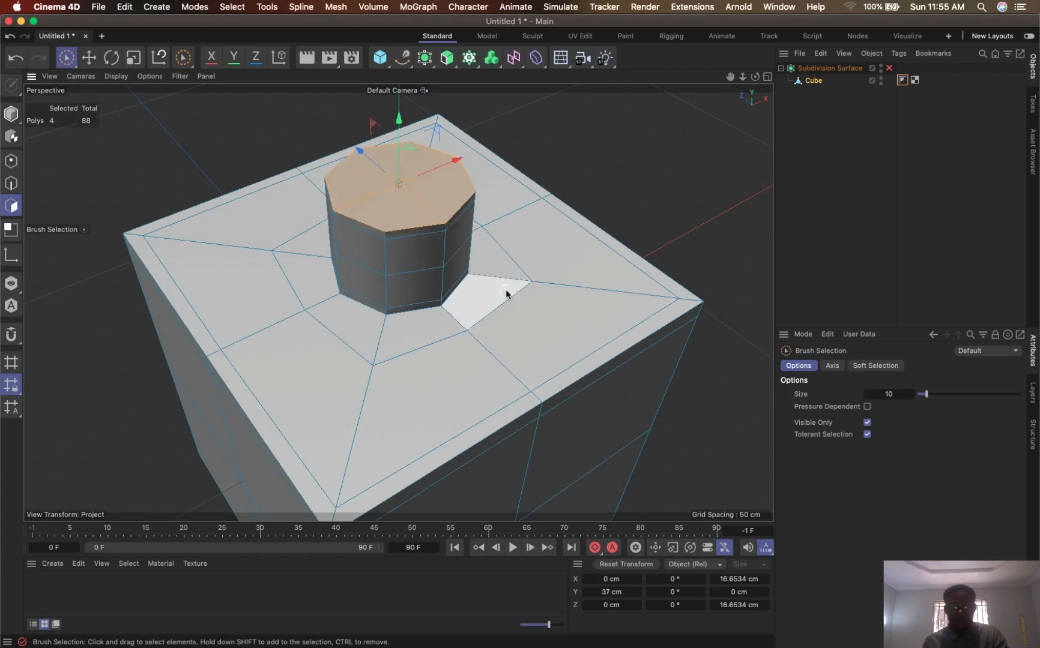
key("Delete")
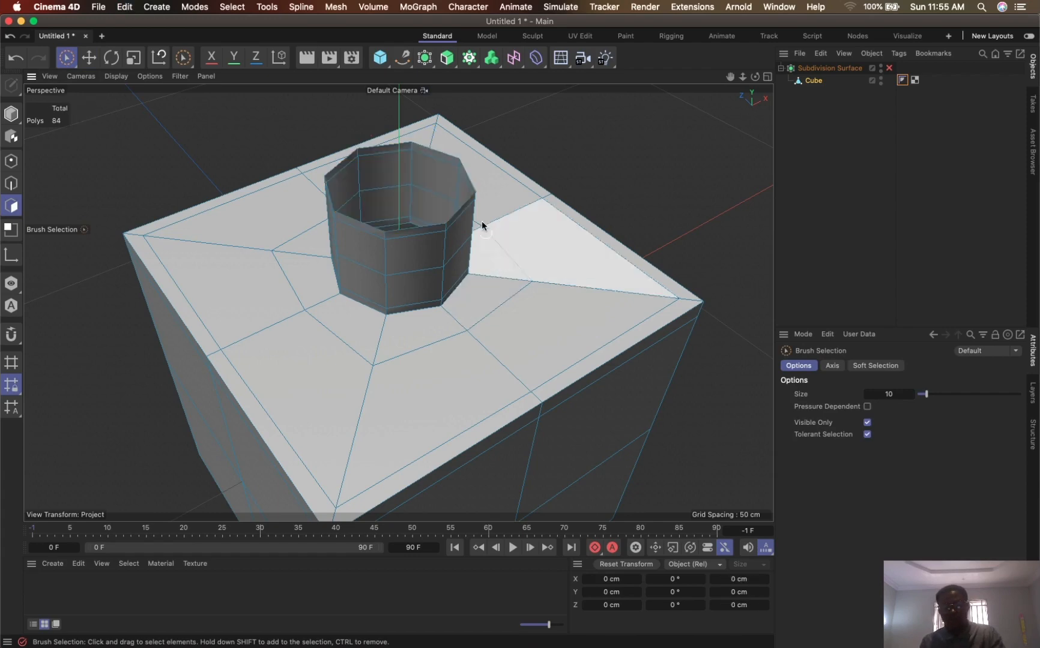
- Add a horizontal loop cut around the cube's sides just above its lower edge, with the offset set to 10%
left_click_drag(522, 167, 418, 235, "alt")
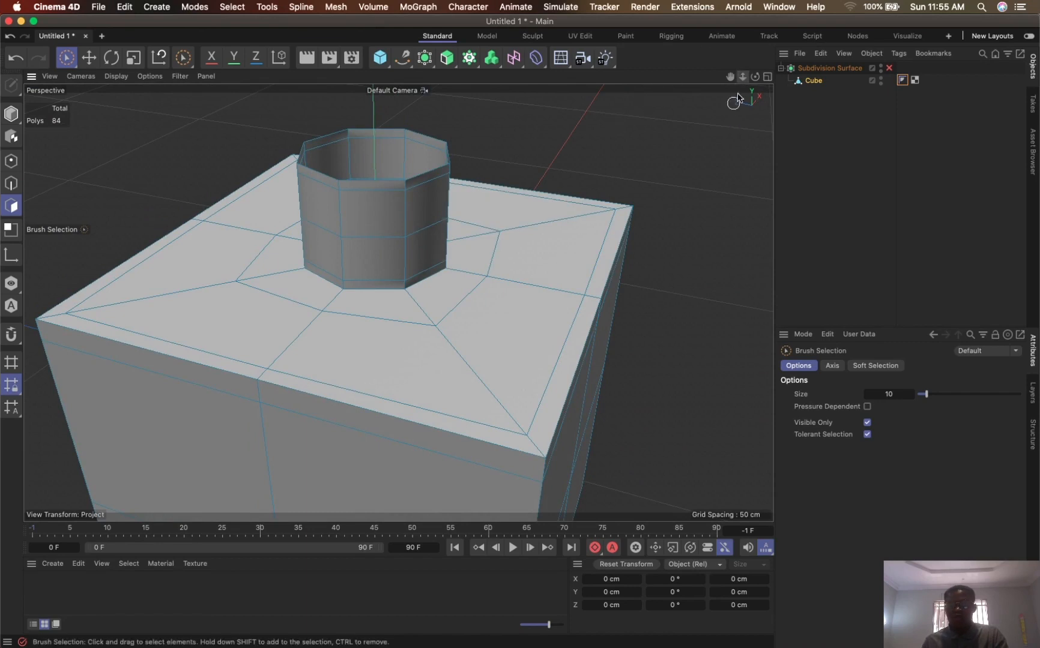
left_click_drag(742, 76, 747, 10)
left_click_drag(574, 211, 529, 181, "alt")
left_click_drag(731, 78, 736, 50)
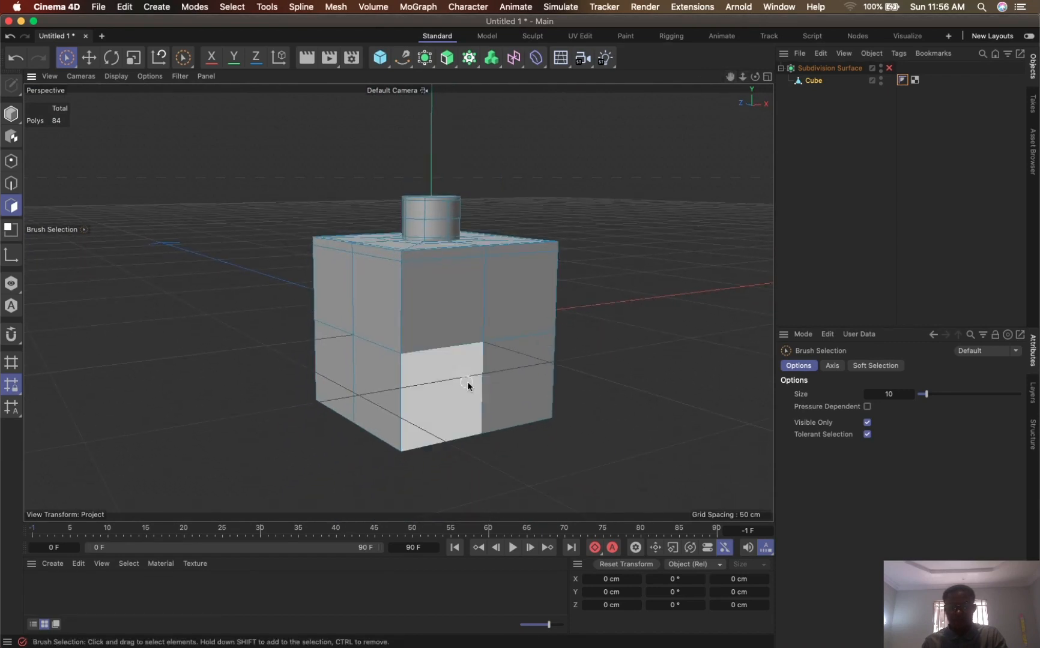
key("k")
key("l")
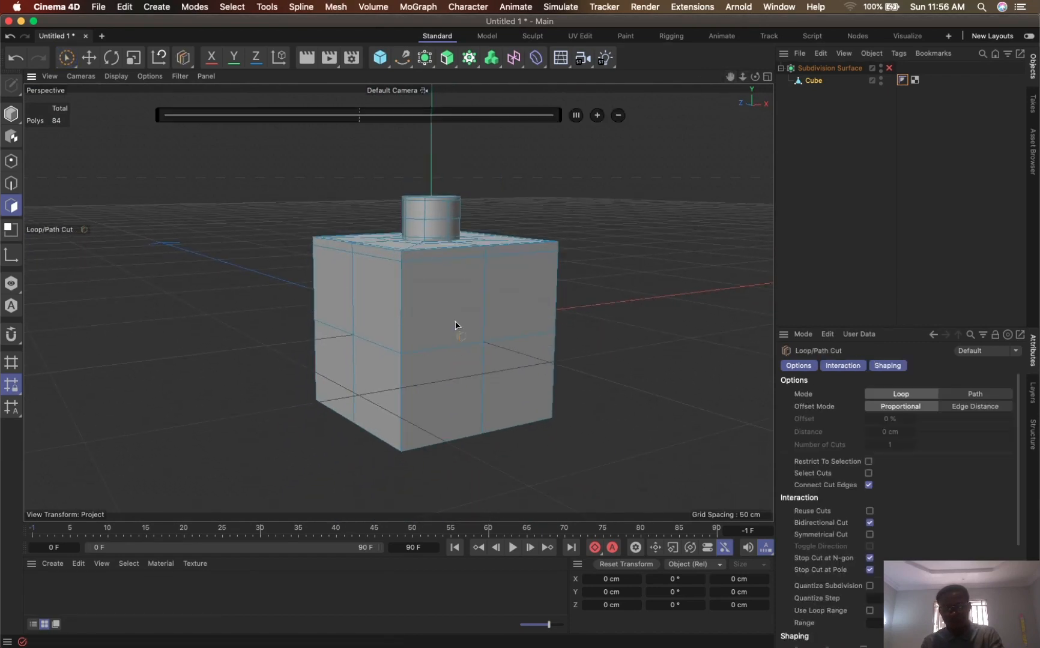
left_click(401, 447)
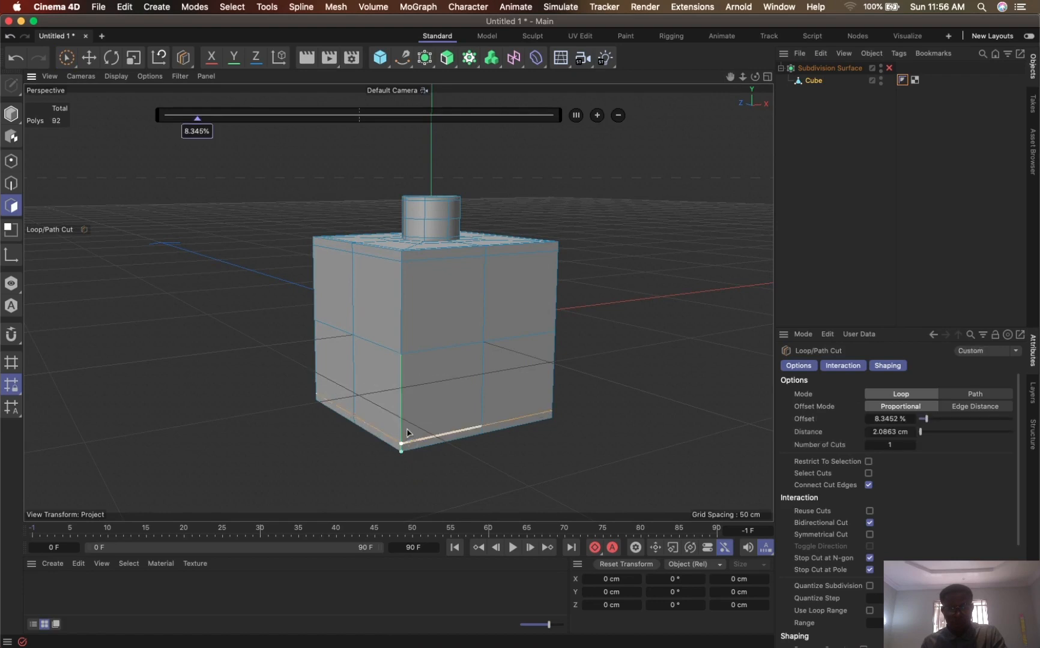
double_click(202, 132)
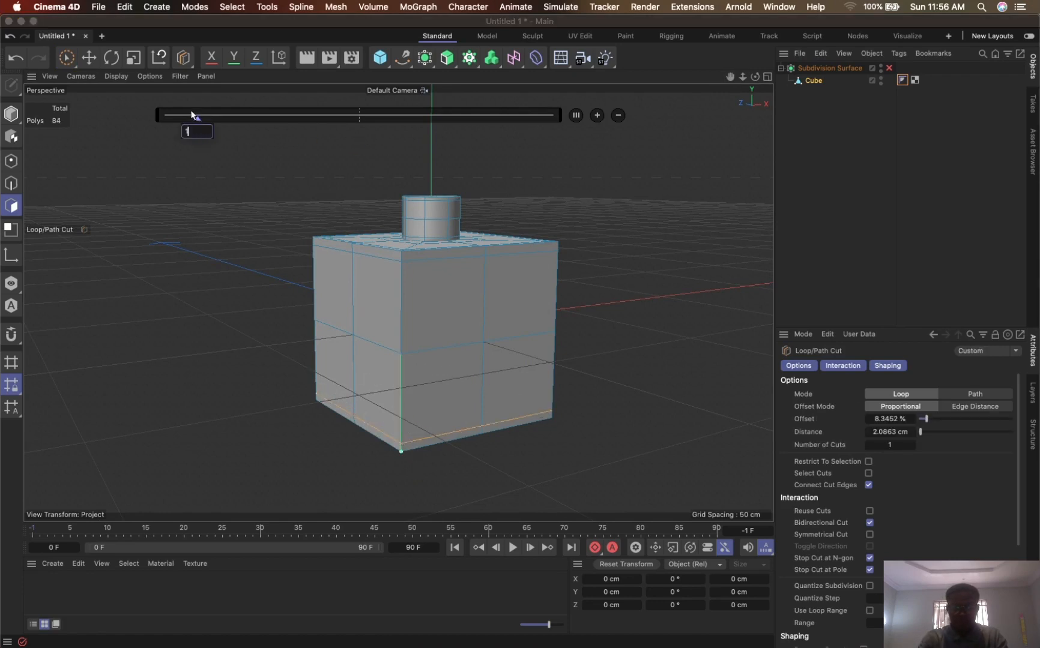
type("10")
key("Return")
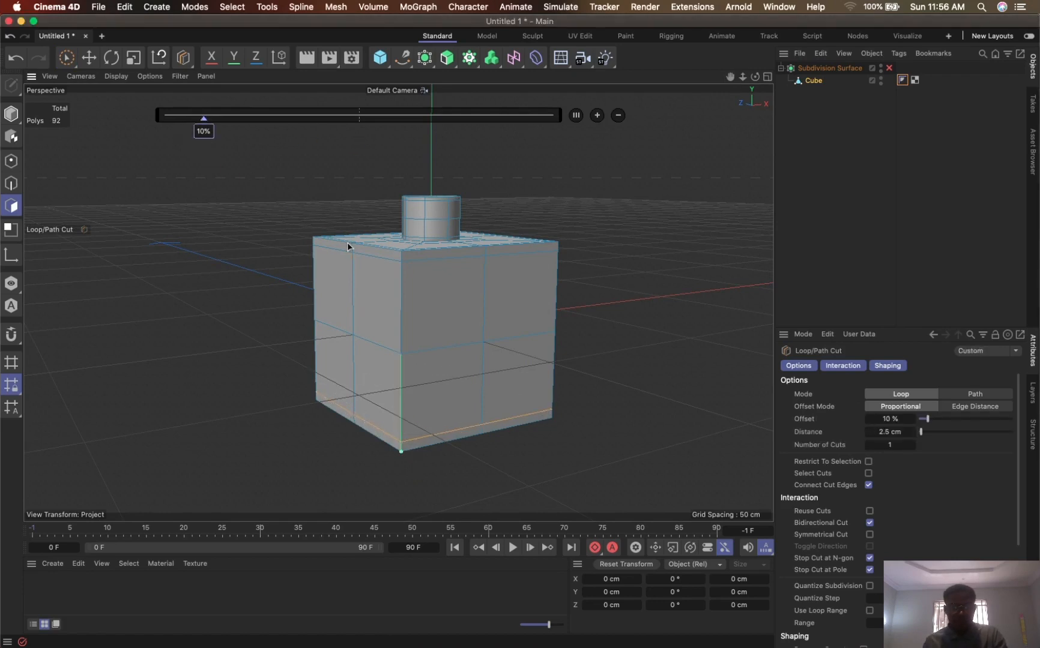
- Select the four polygons on the cube's underside and inset them by about 9.8 cm
left_click(889, 68)
left_click_drag(475, 351, 649, 198, "alt")
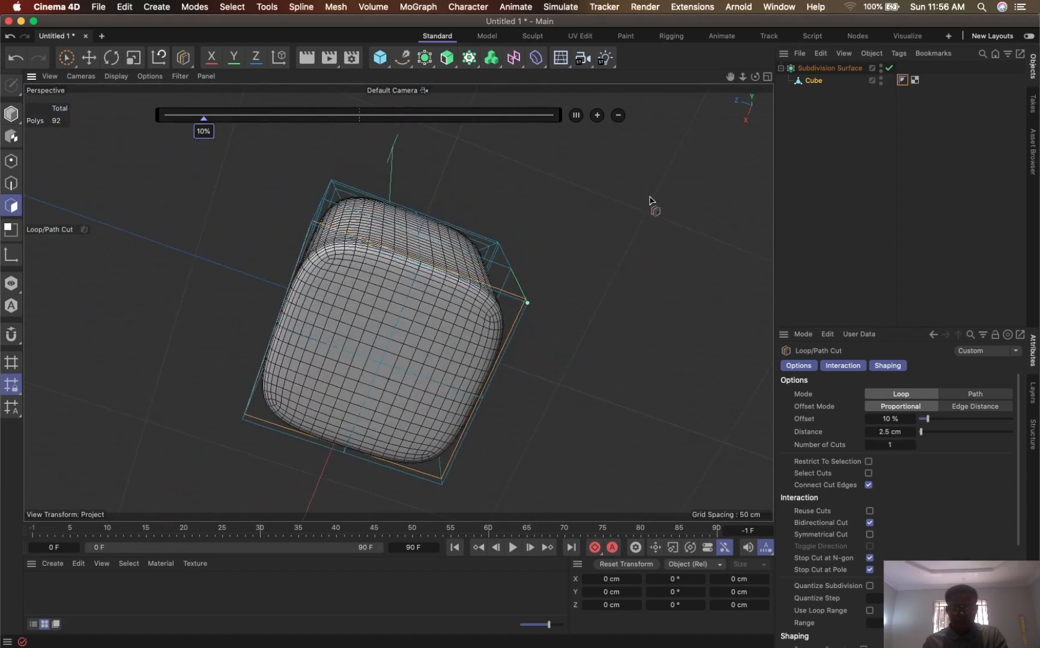
left_click(889, 68)
key("space")
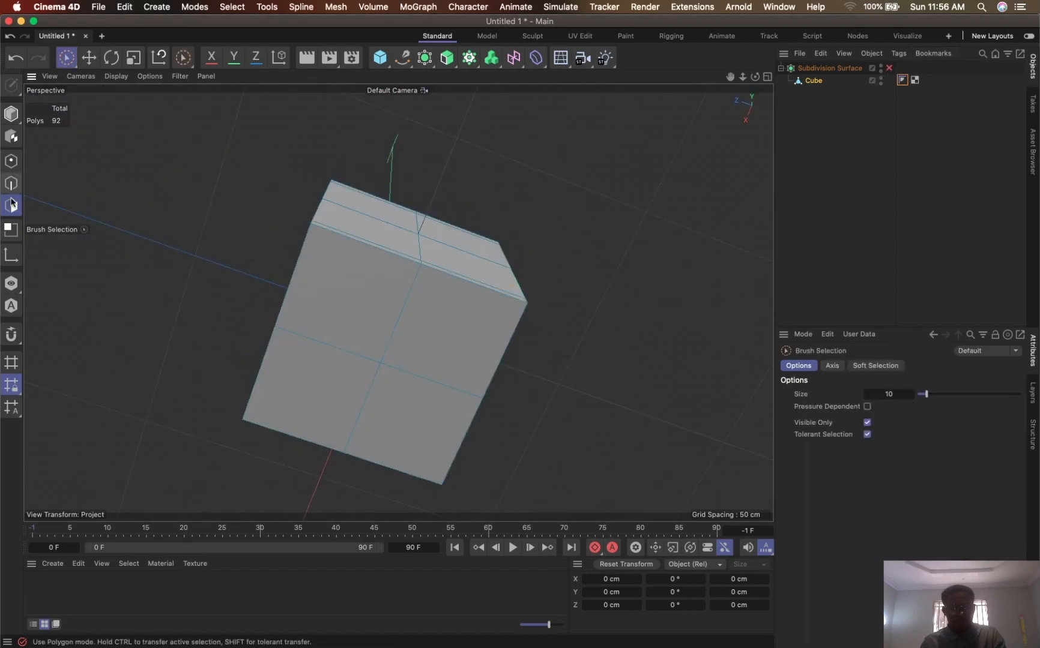
left_click(11, 205)
mouse_move(449, 352)
left_mouse_down()
mouse_move(401, 335)
mouse_move(368, 354)
mouse_move(460, 367)
left_mouse_up()
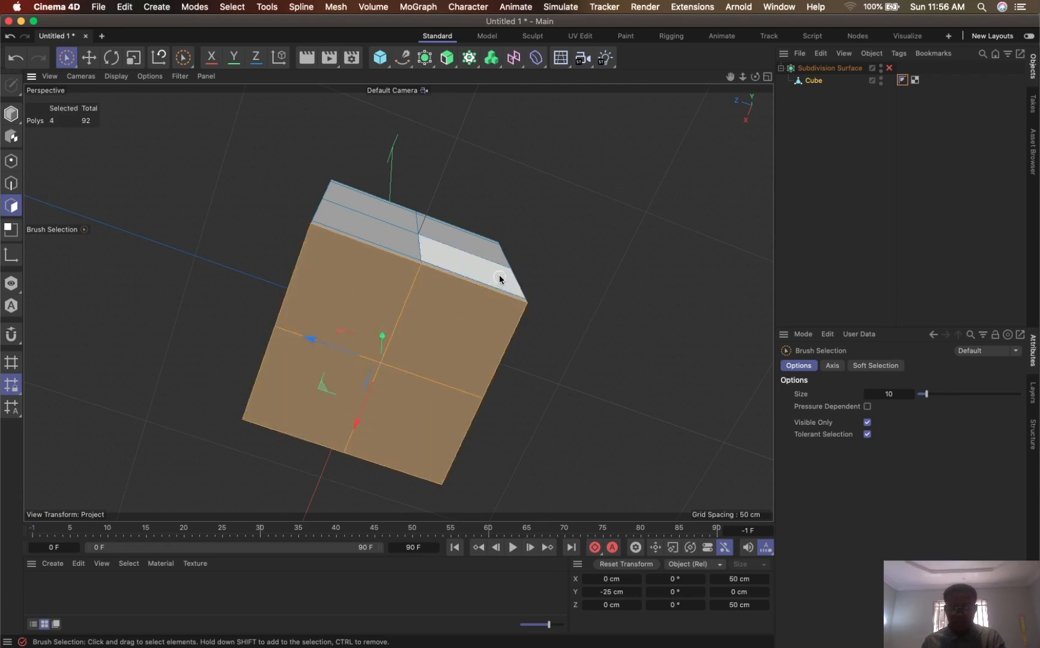
key("i")
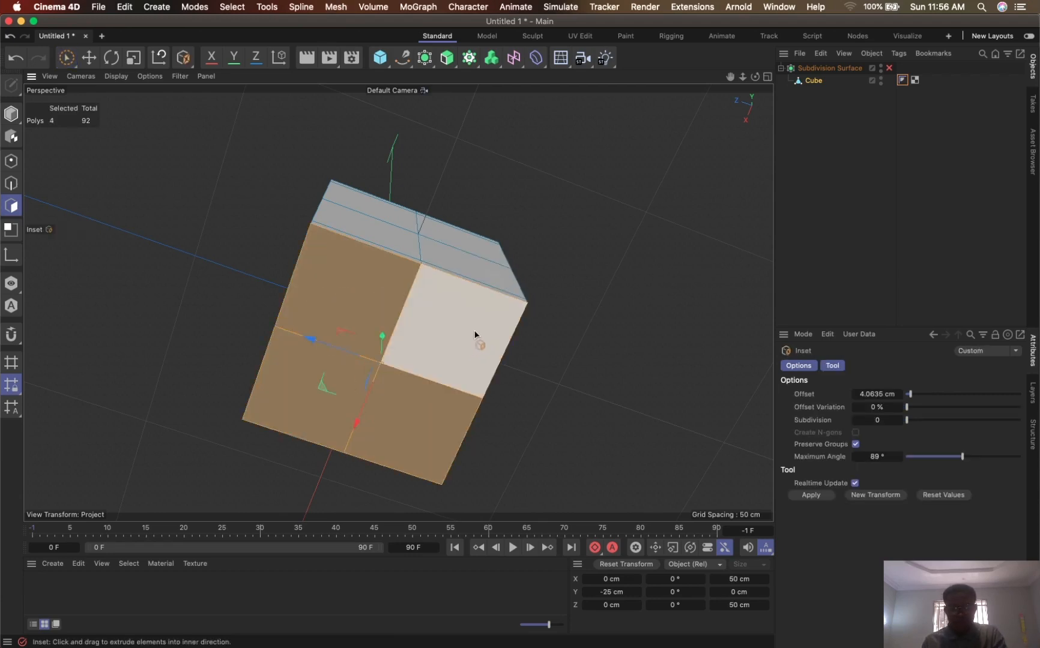
left_click_drag(474, 334, 367, 331)
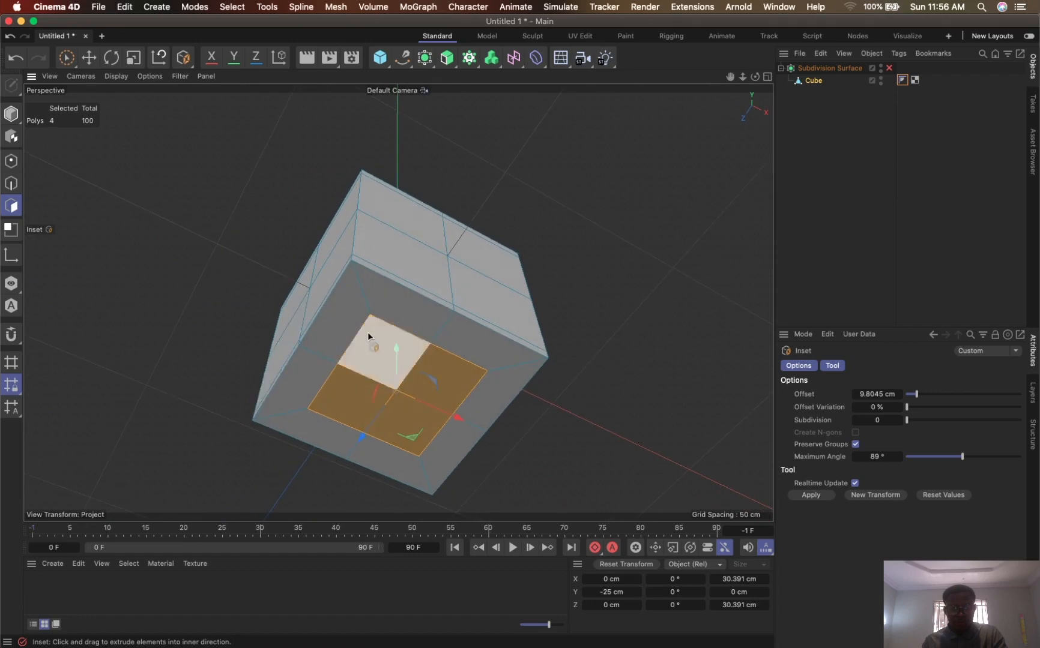
- Extrude the inset base polygons inward by about -0.57 cm and render a smoothed preview of the recess
key("d")
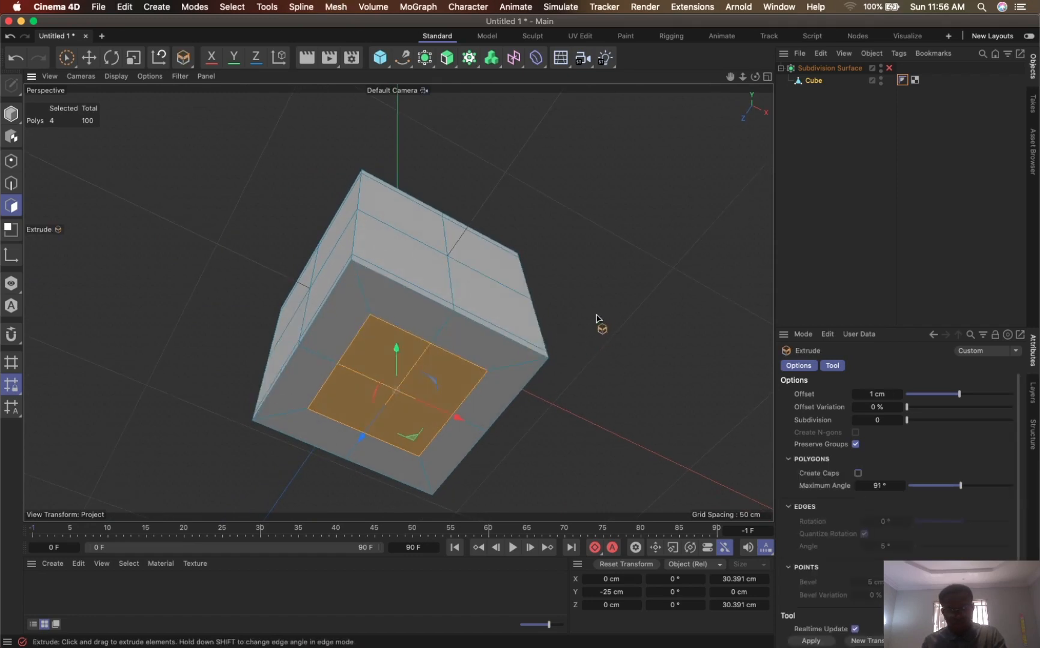
mouse_move(617, 324)
left_mouse_down()
mouse_move(627, 327)
mouse_move(598, 334)
mouse_move(611, 329)
left_mouse_up()
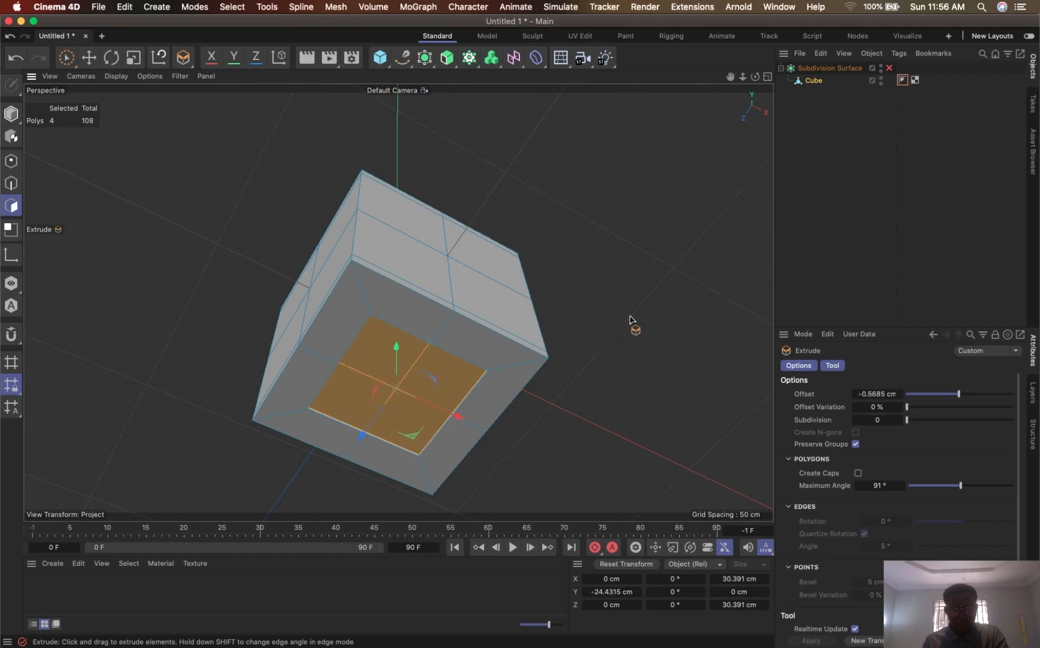
left_click(890, 68)
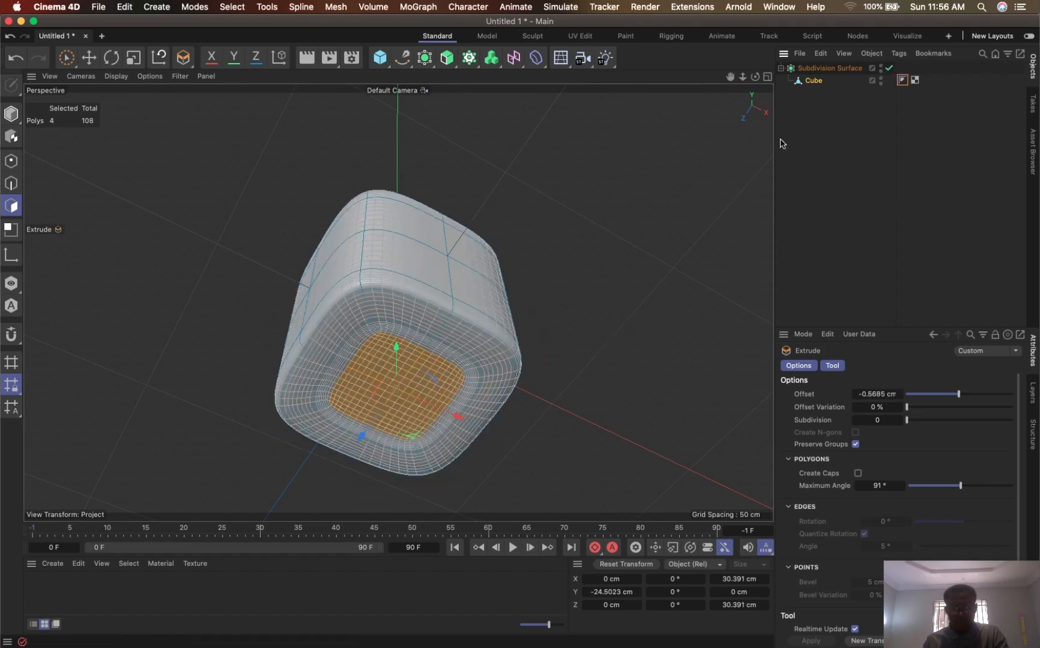
key("super+r")
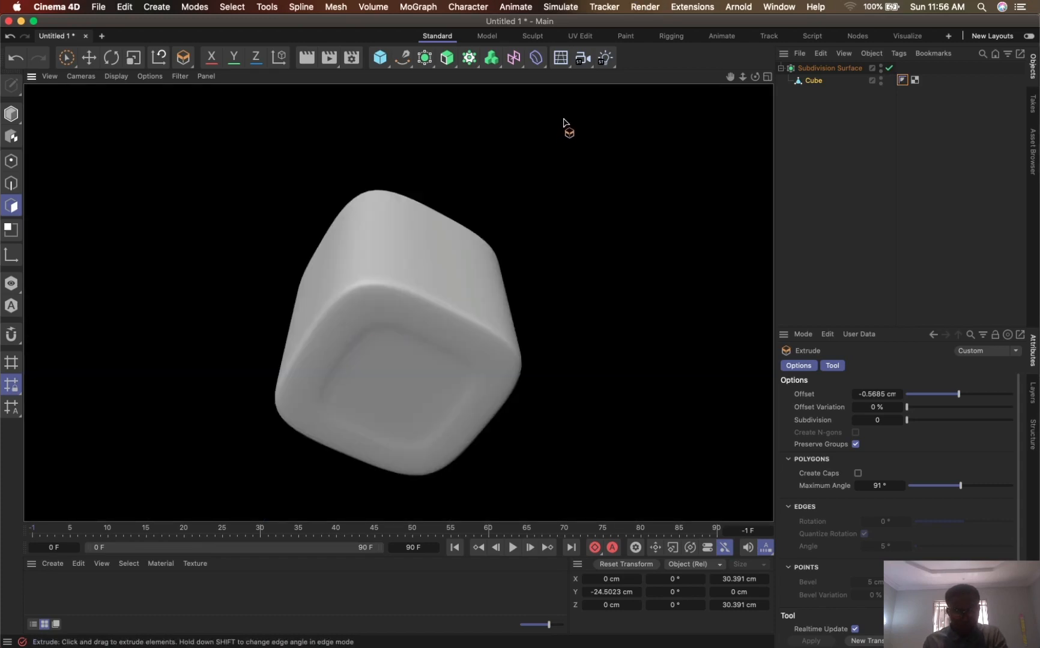
left_click(889, 68)
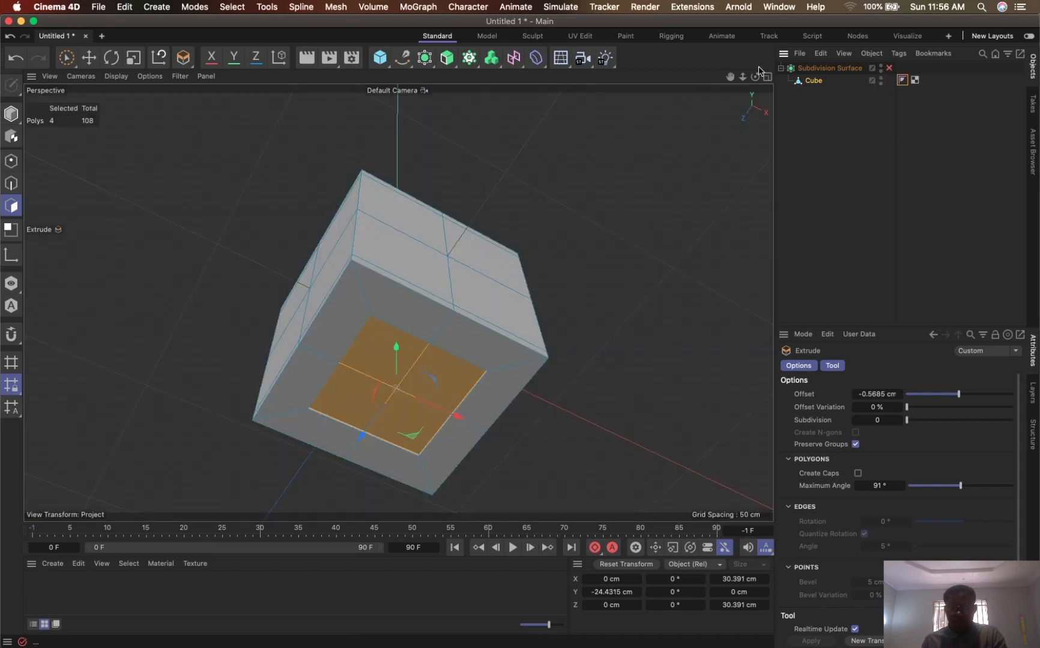
- Inset the recessed base polygons three times, down to a central square about 0.73 cm wide
left_click_drag(730, 77, 770, 46)
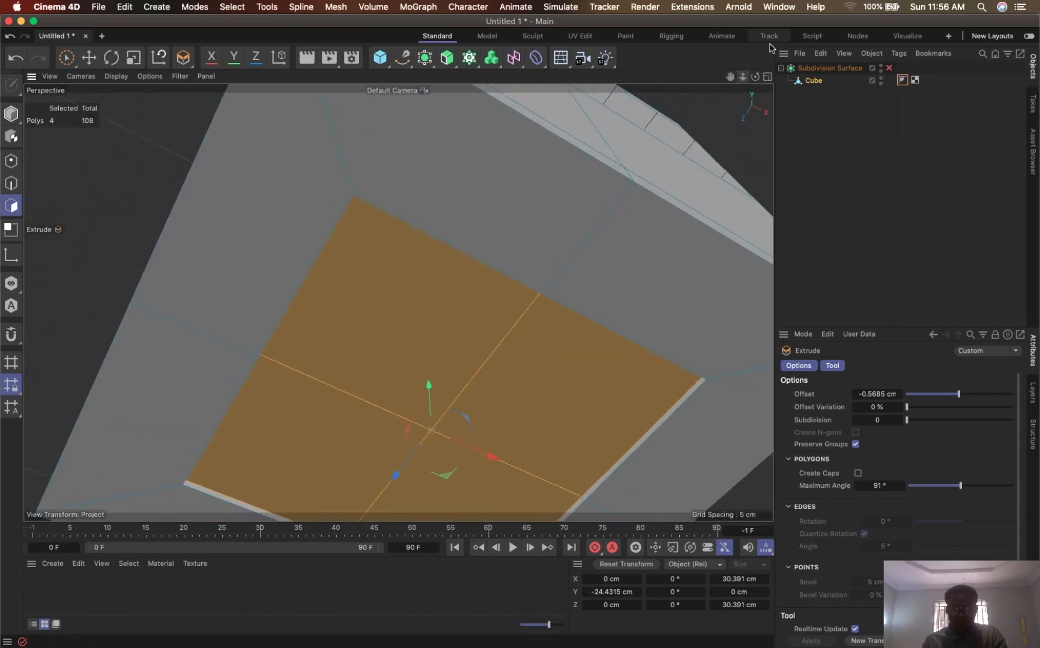
left_click_drag(730, 78, 741, 9)
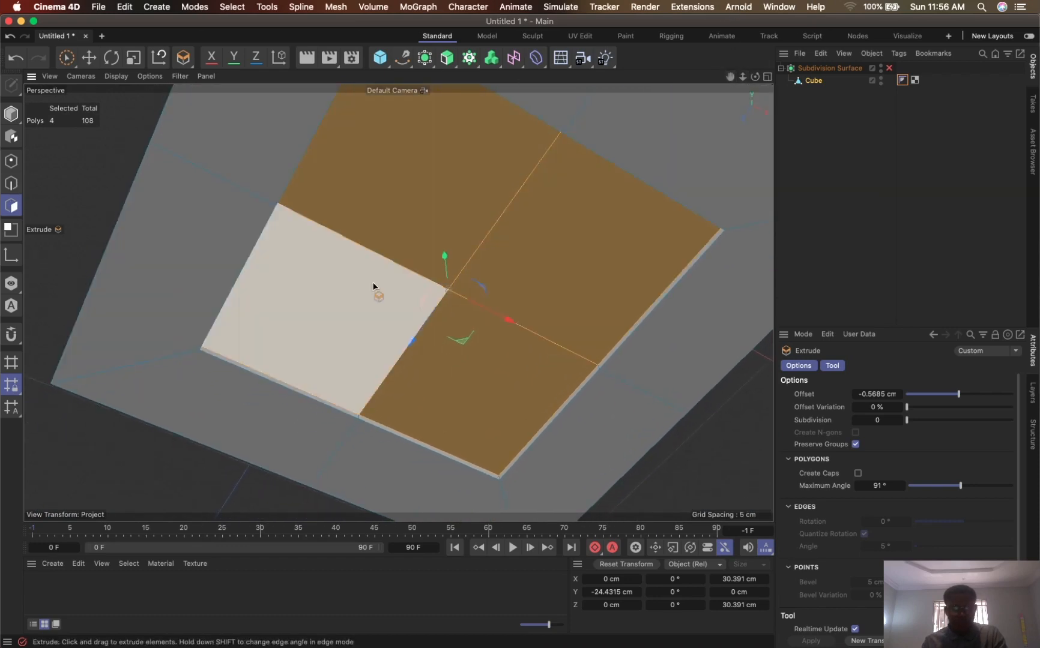
key("i")
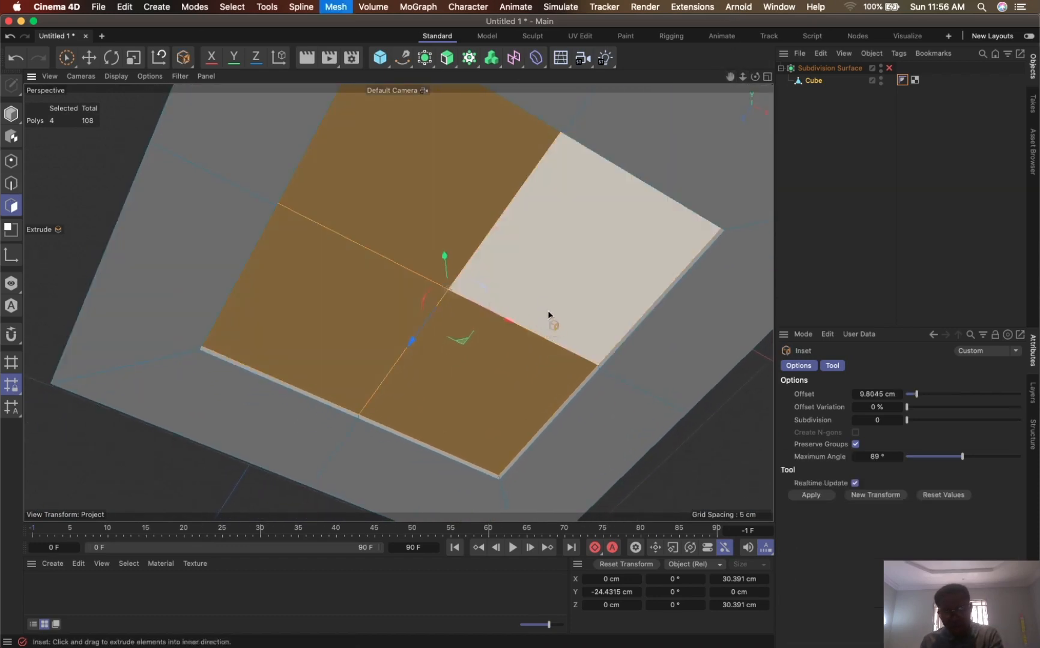
left_click_drag(547, 310, 242, 364)
left_click_drag(483, 295, 348, 321)
left_click_drag(548, 272, 415, 321)
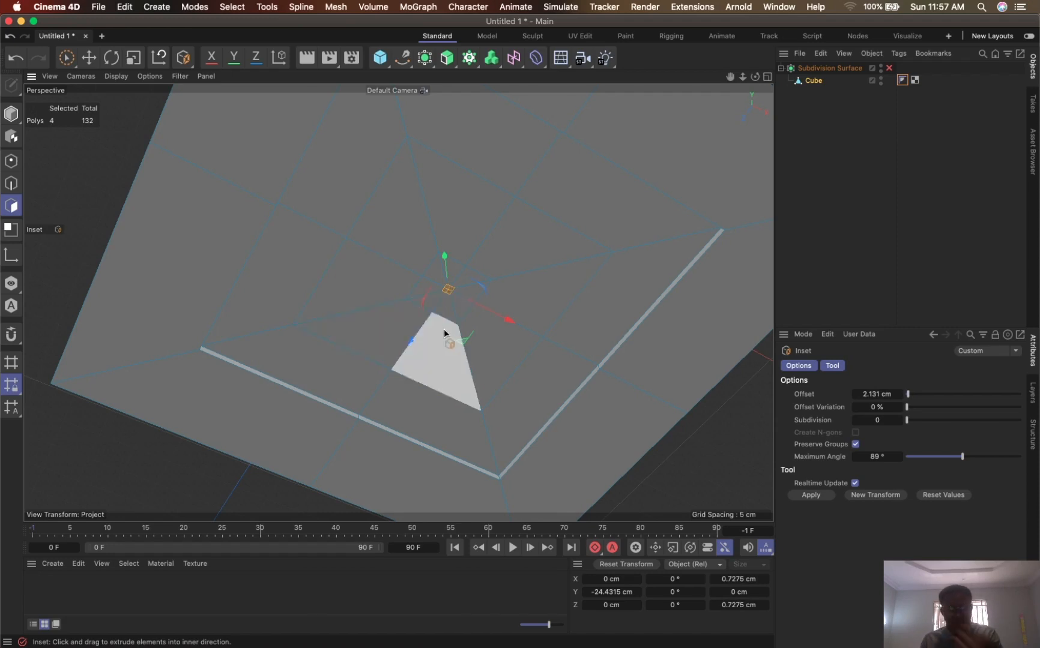
- Extrude the tiny central base square outward by about 0.22 cm and render a smoothed preview of the base
key("d")
left_click_drag(455, 316, 479, 335)
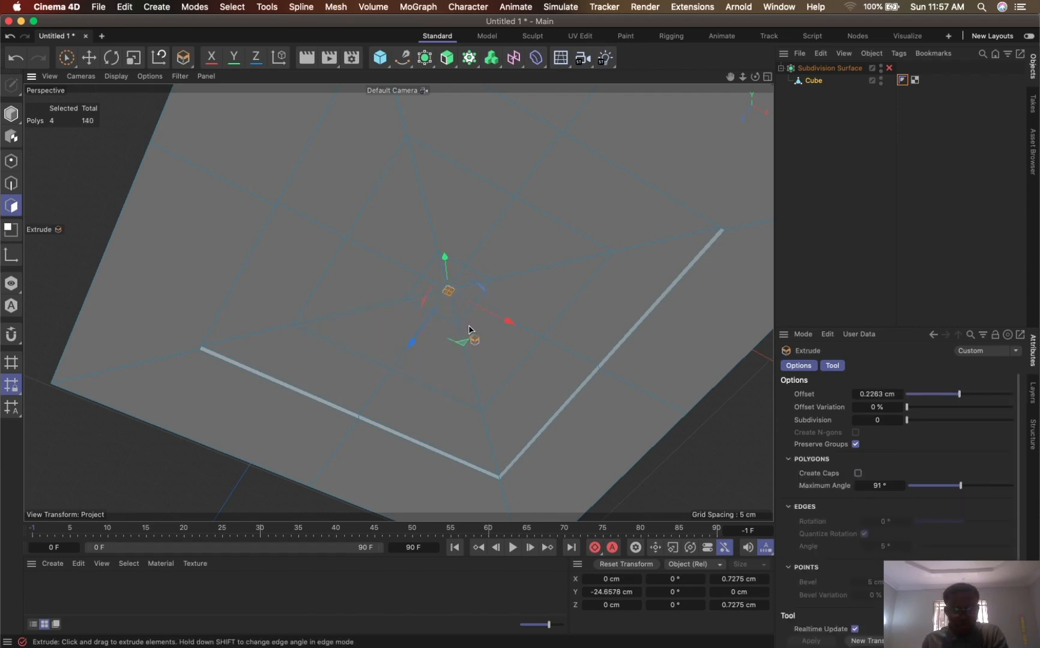
left_click_drag(472, 330, 467, 321)
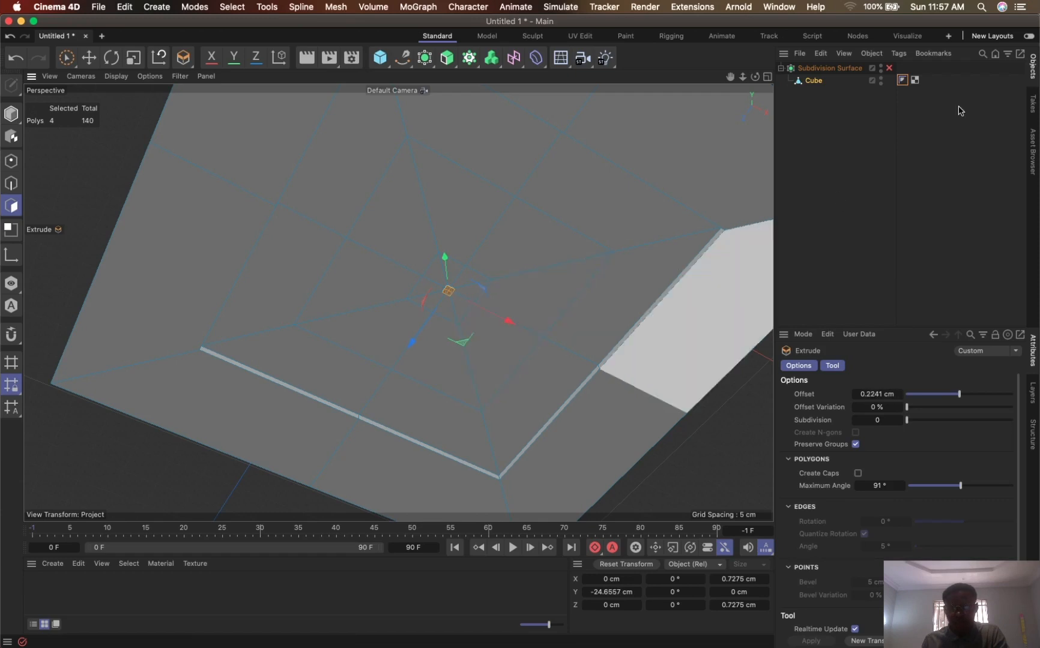
left_click(889, 68)
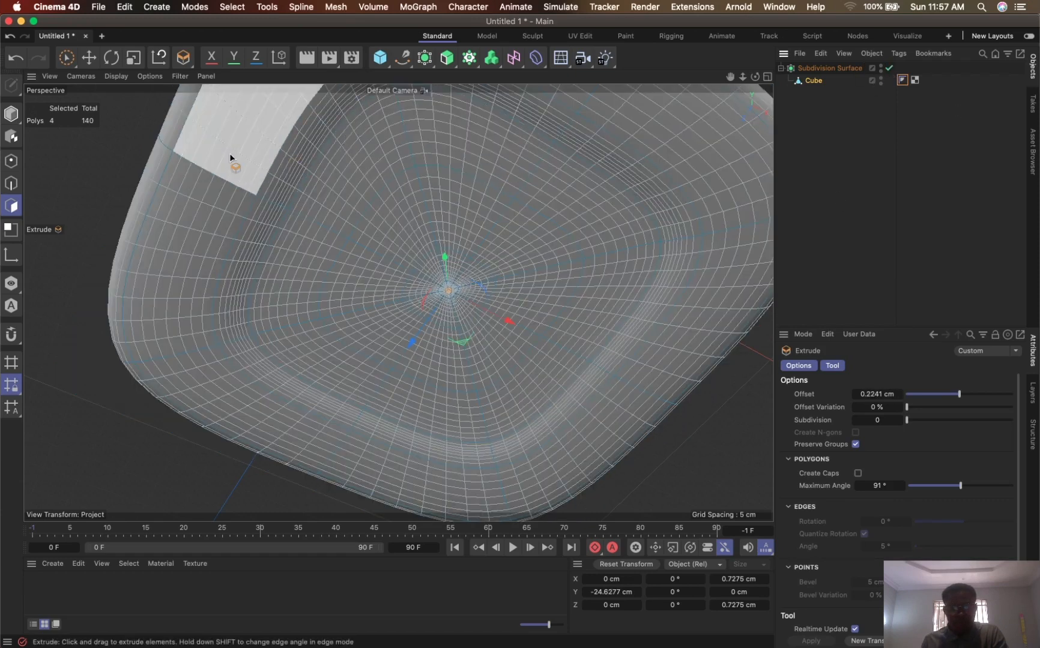
key("super+r")
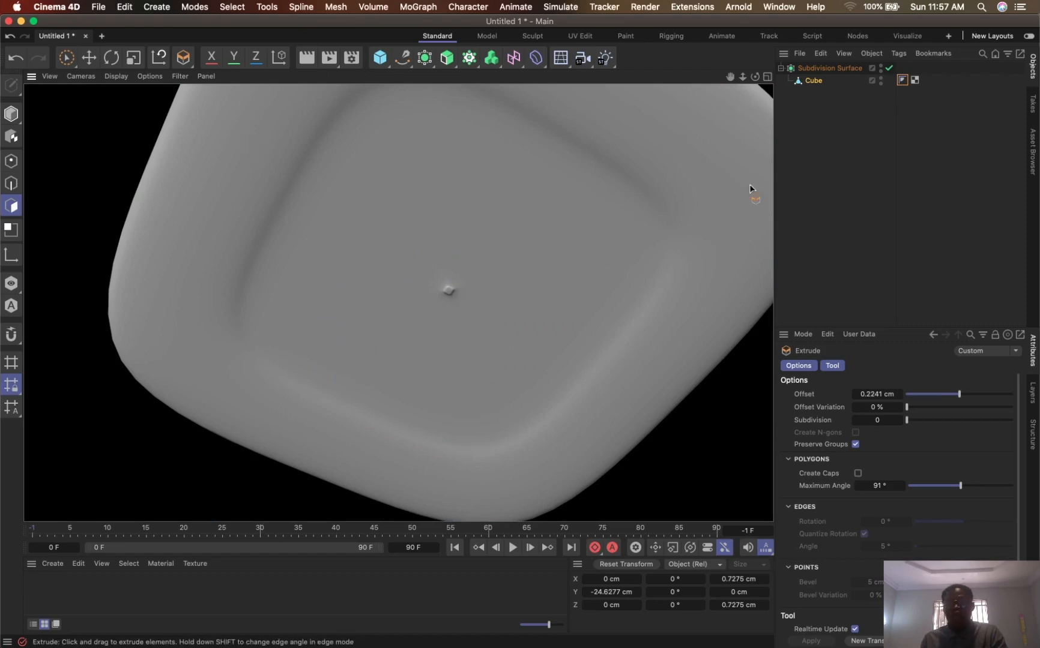
- Disable the Subdivision Surface and add a Cloth Surface as the parent of the cube
left_click_drag(744, 78, 691, 180)
left_click_drag(506, 236, 476, 369, "alt")
left_click_drag(730, 78, 722, 138)
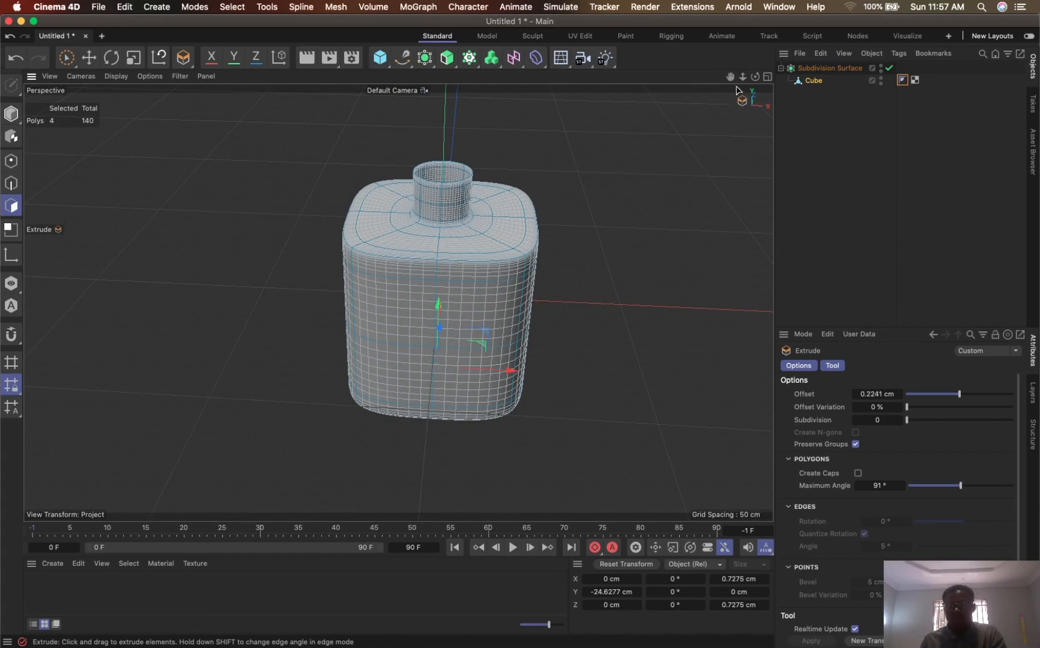
left_click_drag(742, 77, 703, 102)
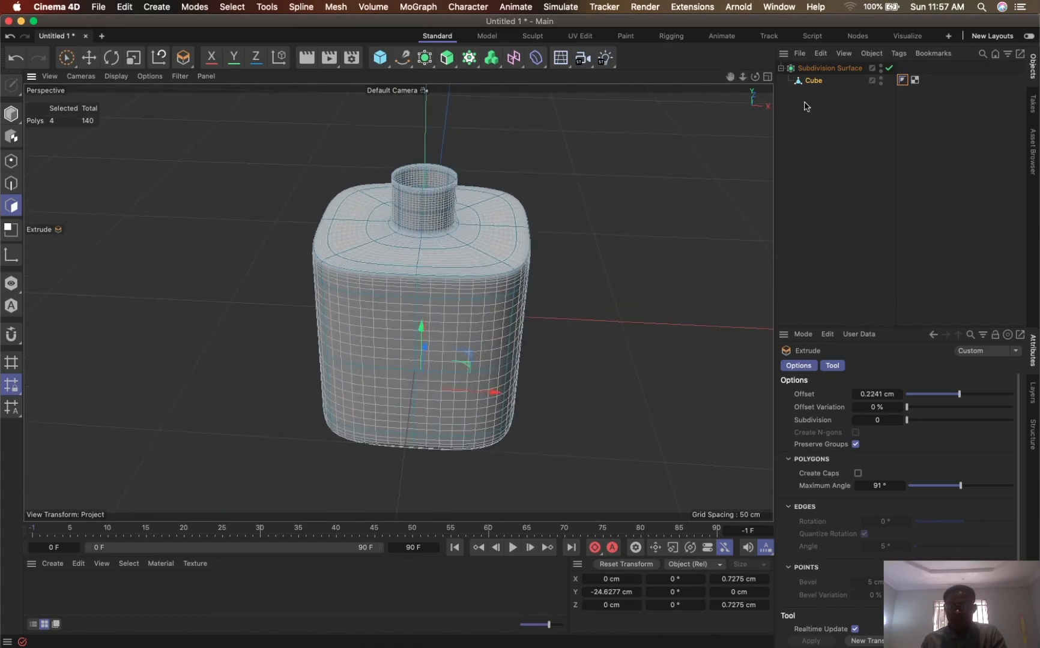
left_click(889, 68)
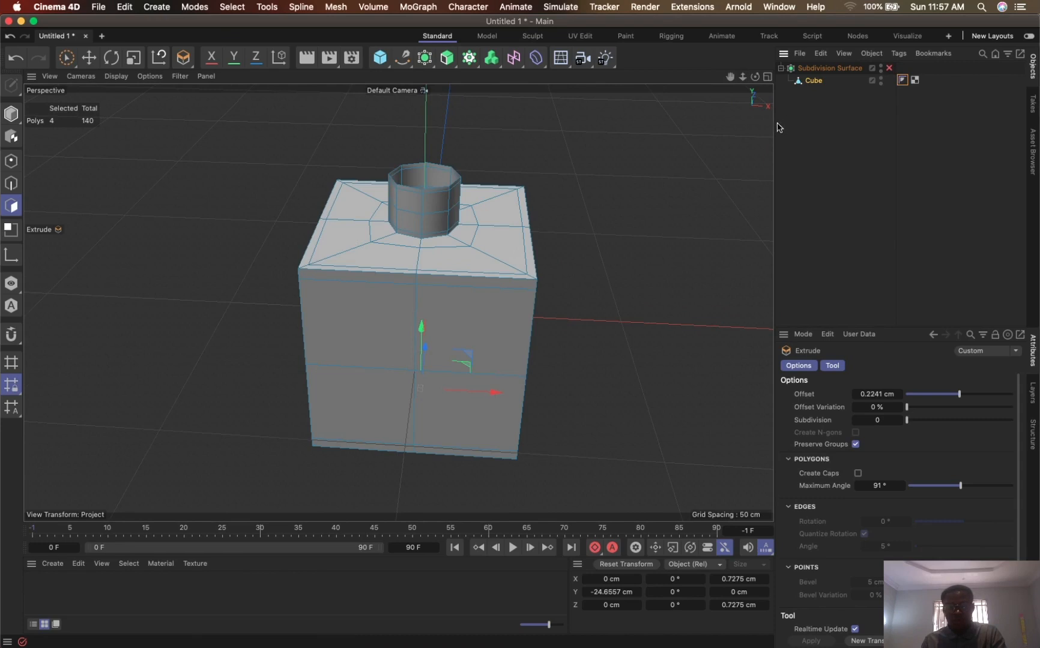
left_click(814, 82)
left_click(810, 127)
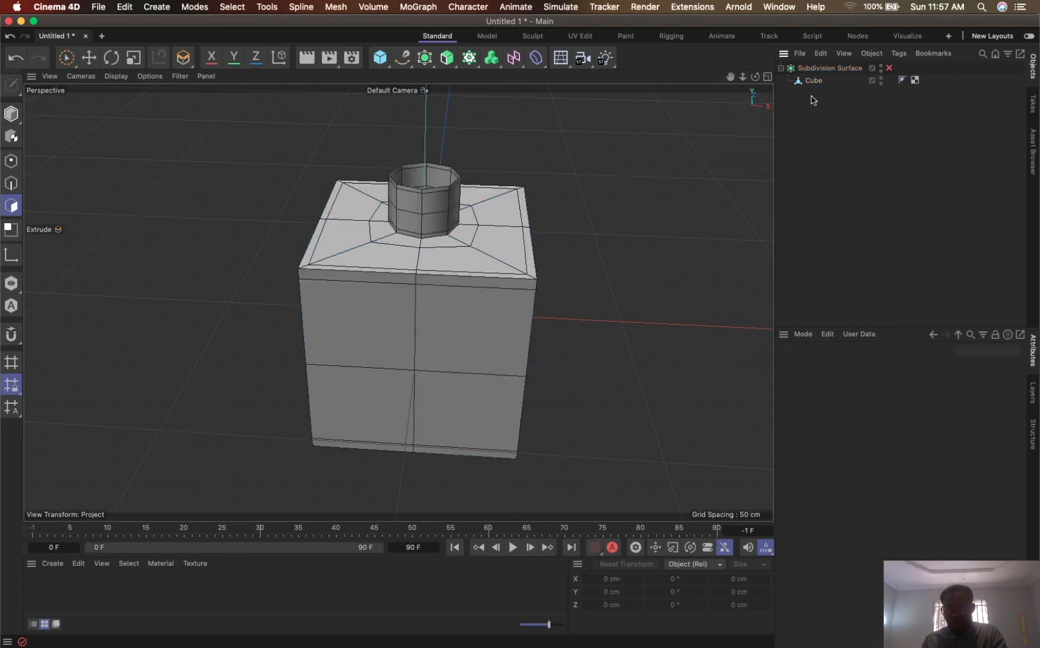
left_click(814, 81)
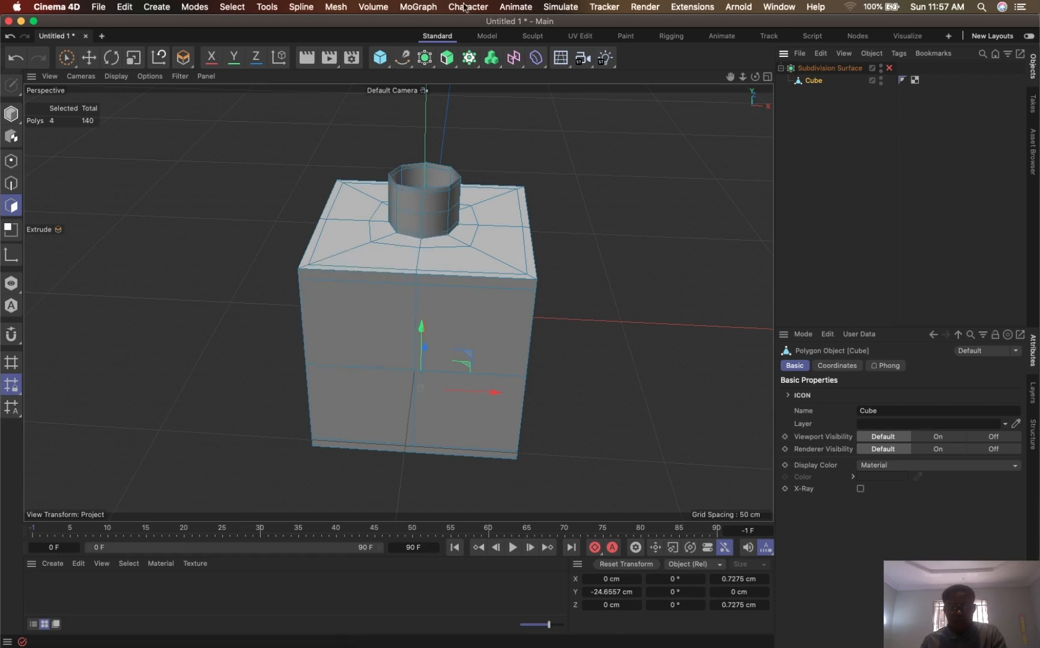
left_click(571, 7)
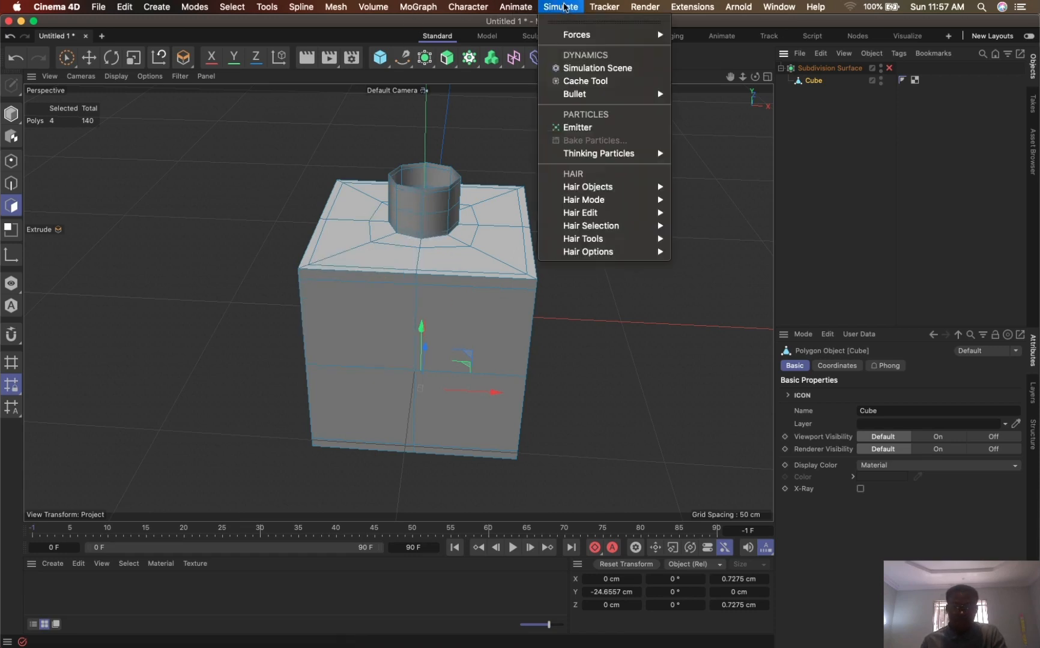
left_click(564, 7)
left_click(430, 68)
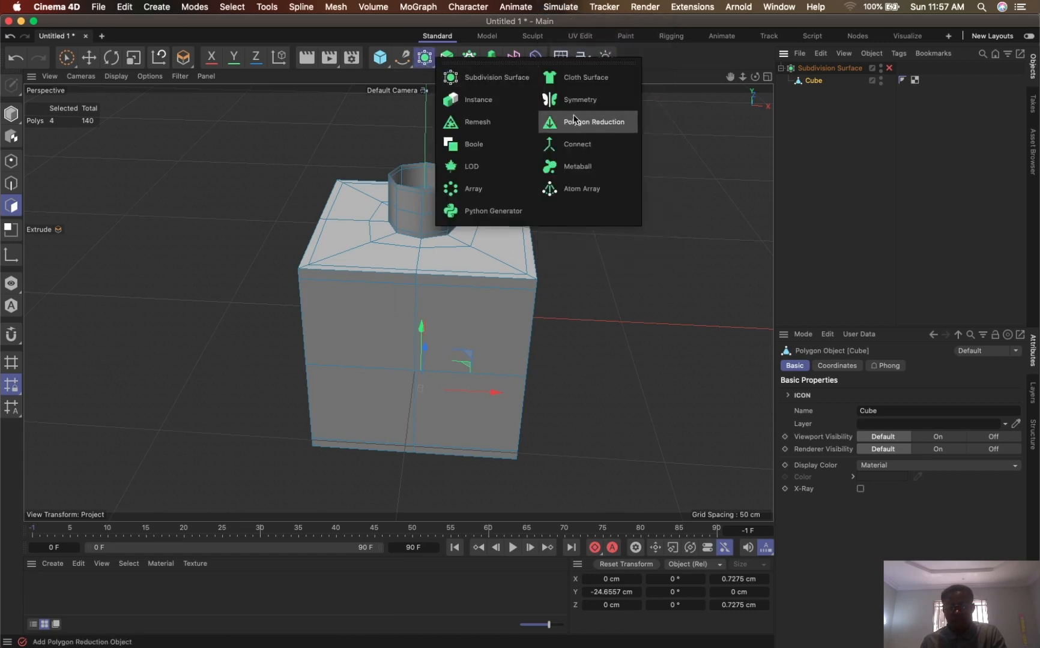
left_click(580, 81)
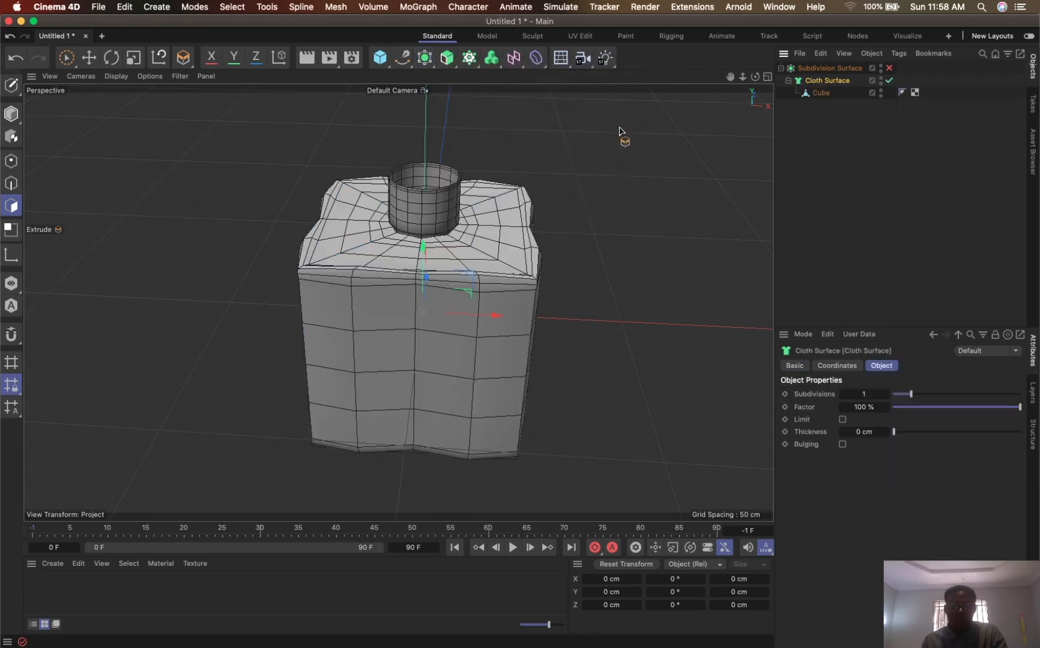
- Set the Cloth Surface's subdivisions to 0
mouse_move(741, 80)
left_mouse_down()
mouse_move(760, 39)
mouse_move(745, 90)
mouse_move(694, 161)
mouse_move(738, 97)
left_mouse_up()
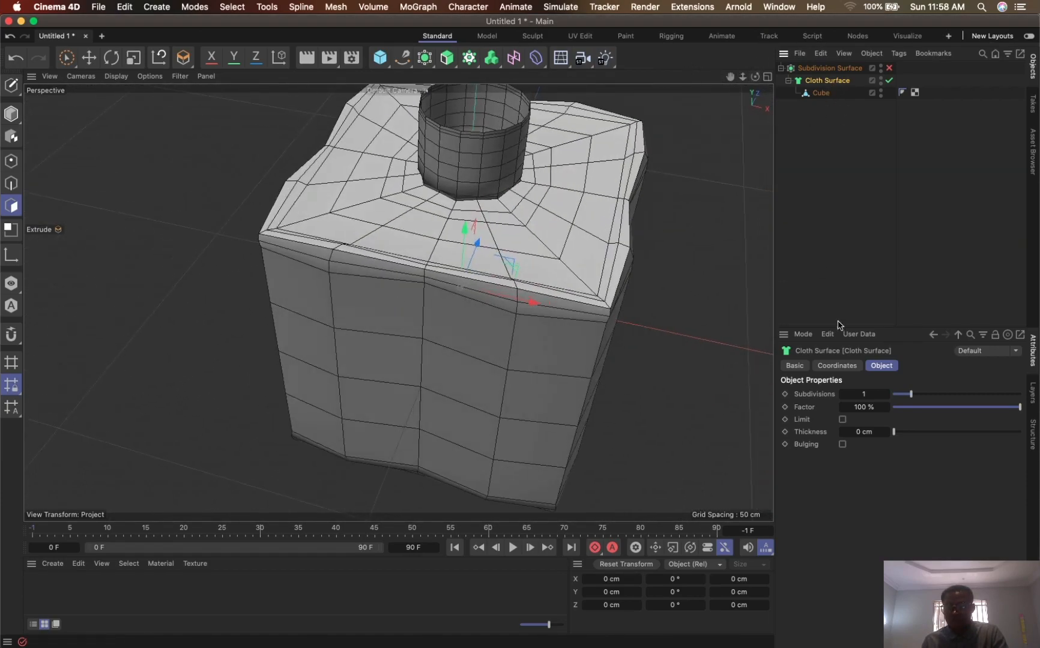
left_click(869, 394)
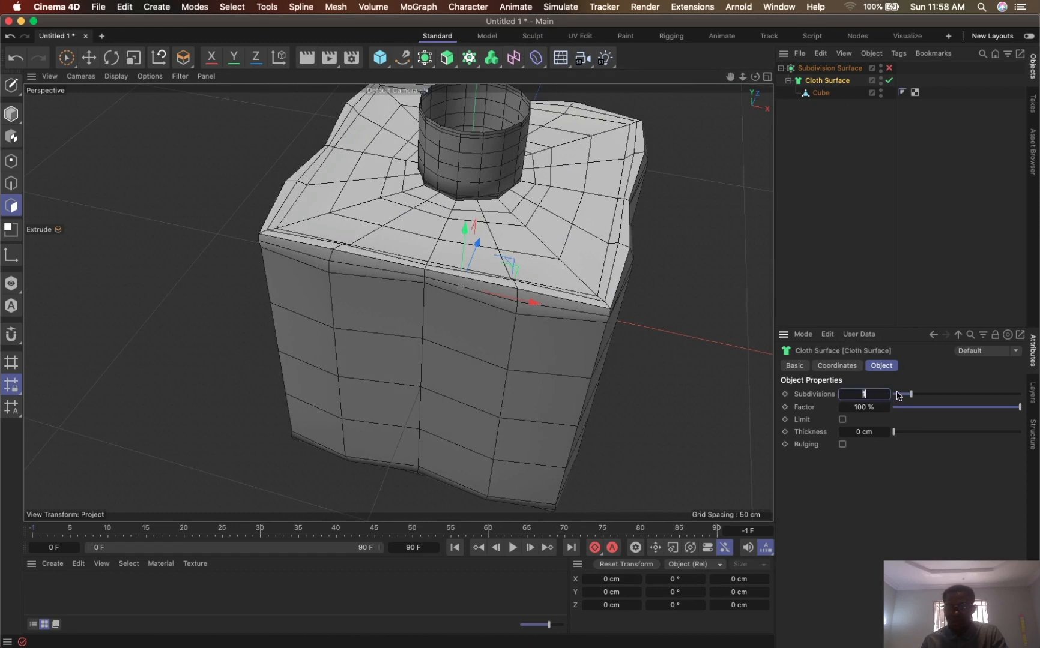
key("Return")
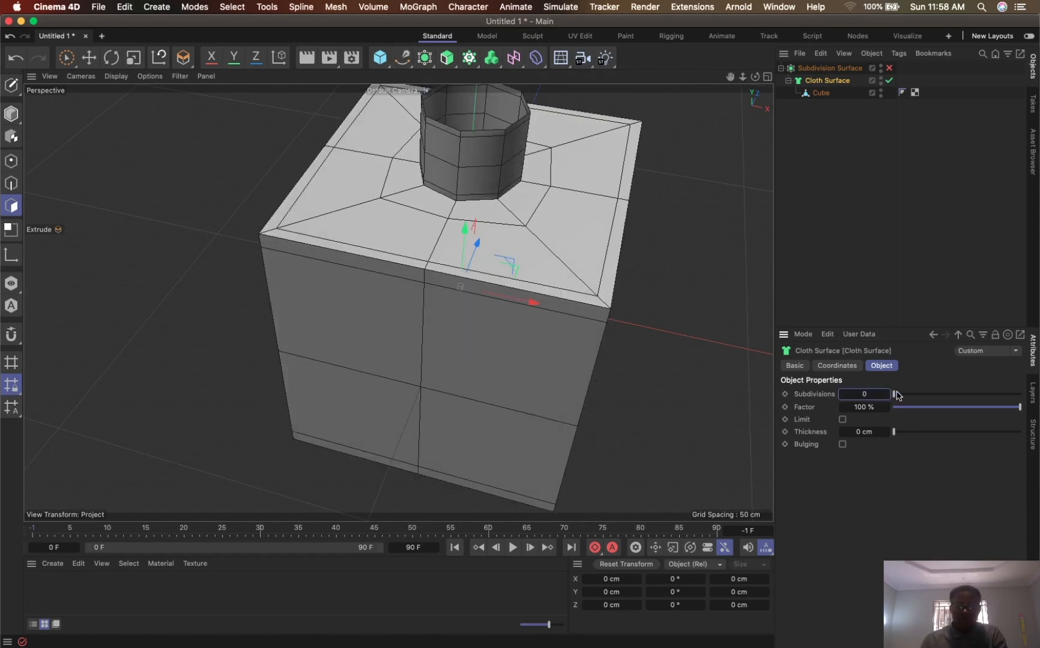
- Try a Cloth Surface thickness of -2 cm on the bottle walls
left_click(868, 432)
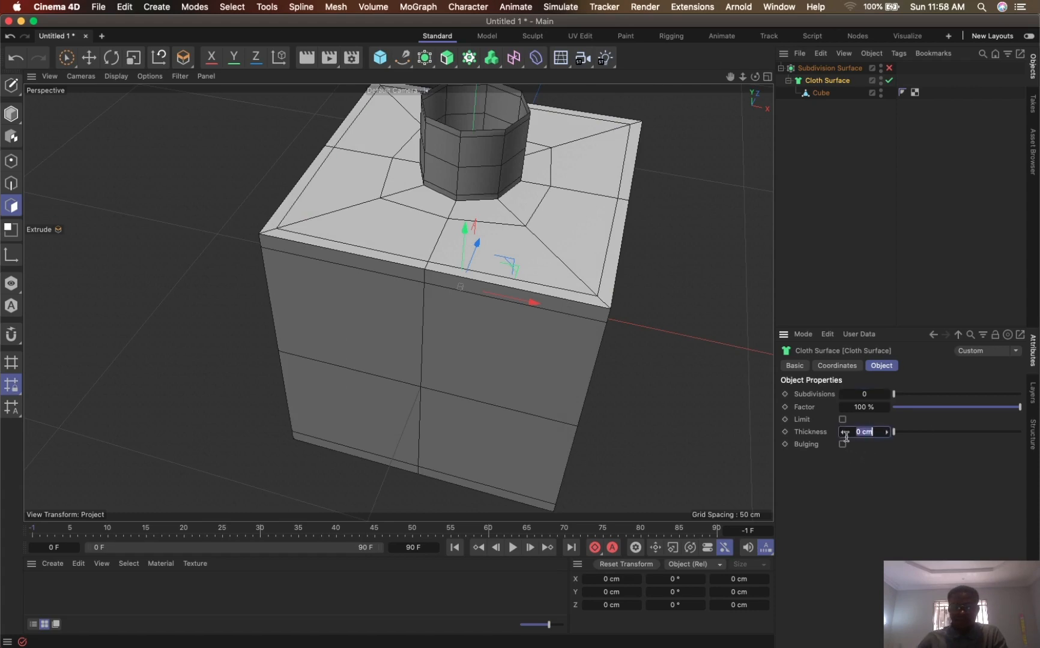
key("BackSpace")
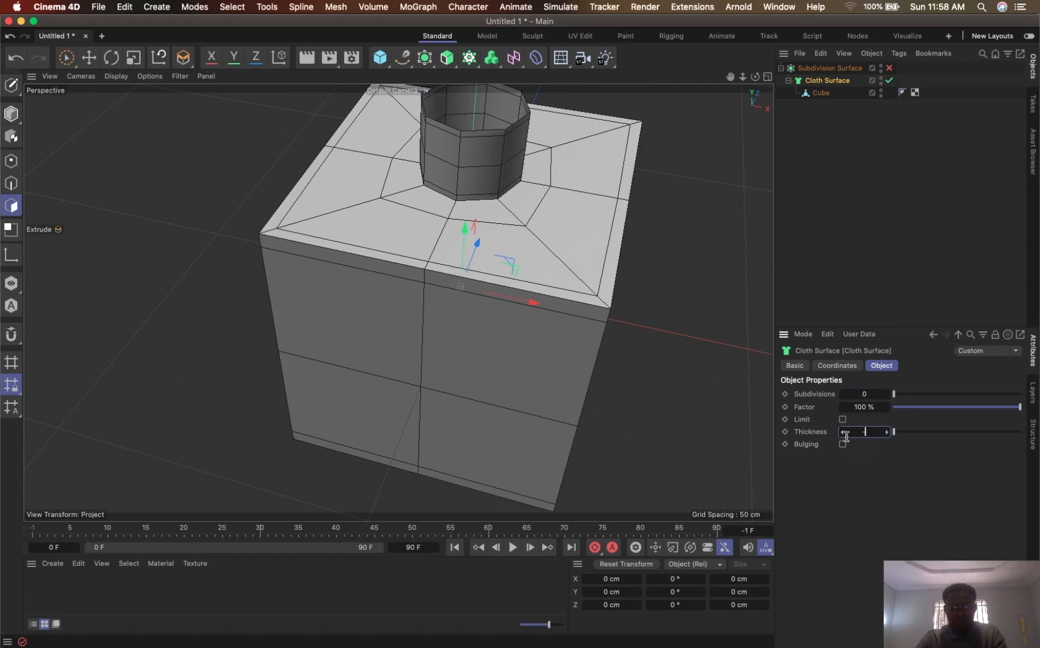
type("-2")
key("Return")
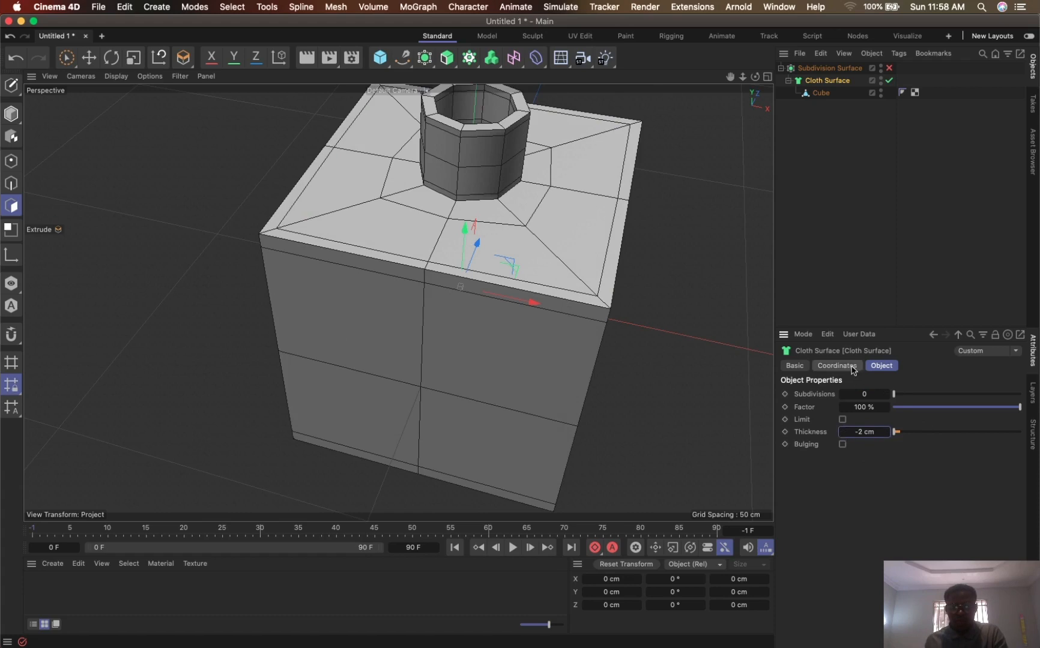
- Set the Cloth Surface's thickness to -0.5 cm and inspect the bottle's open neck
key("super+z")
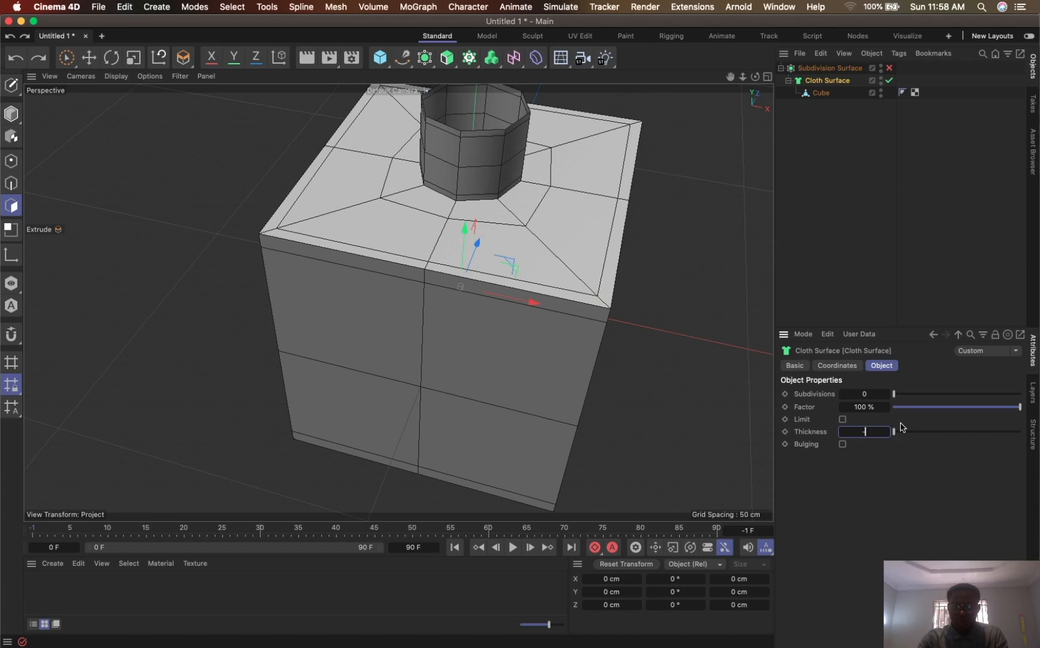
type(".5")
key("Return")
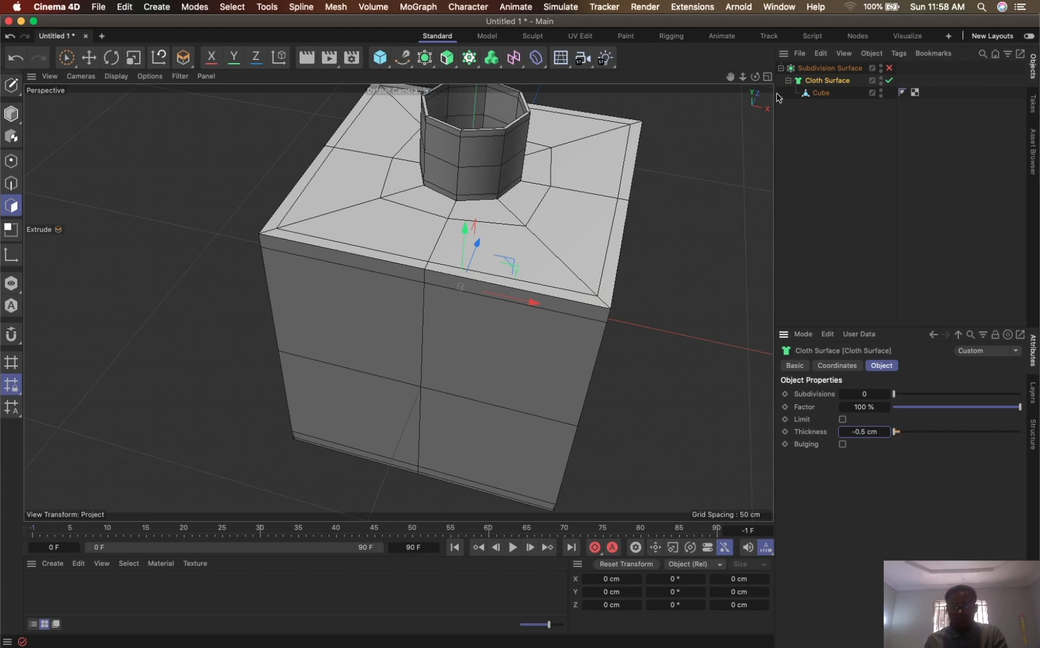
left_click_drag(729, 78, 681, 204)
left_click_drag(742, 78, 782, 29)
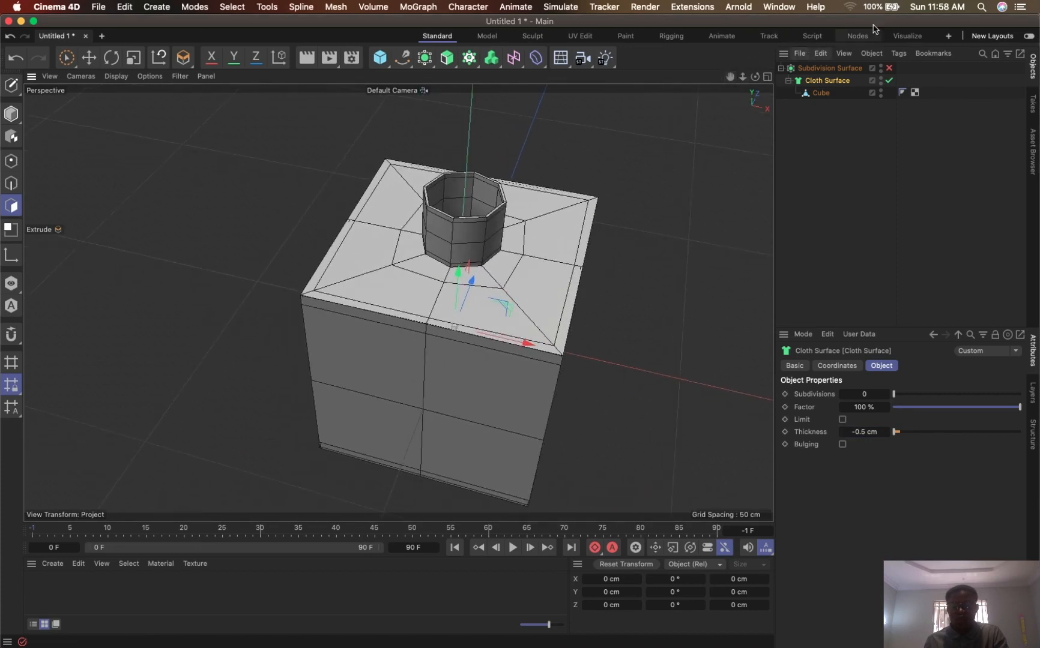
- Turn the Subdivision Surface back on, render the view and inspect the smoothed wall thickness around the bottle's neck
left_click(889, 67)
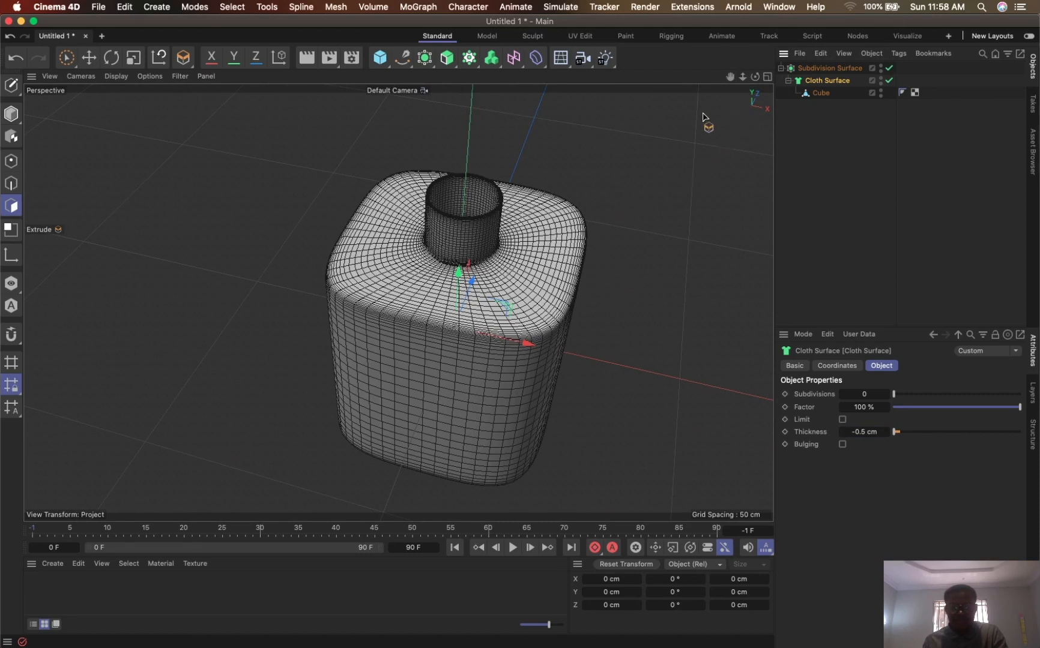
key("super+r")
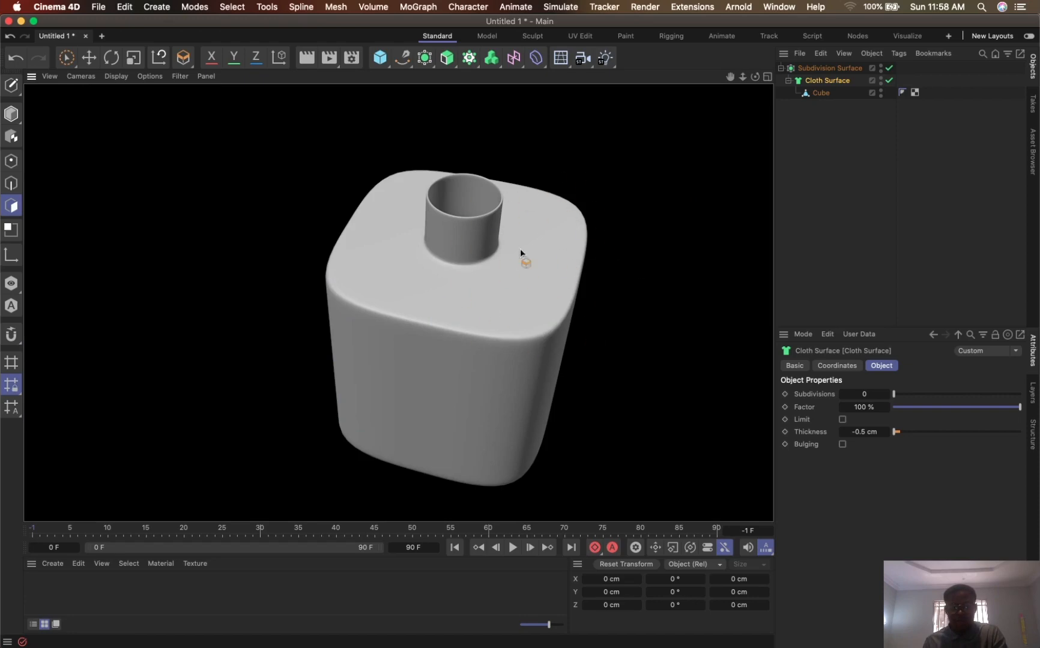
left_click(828, 68)
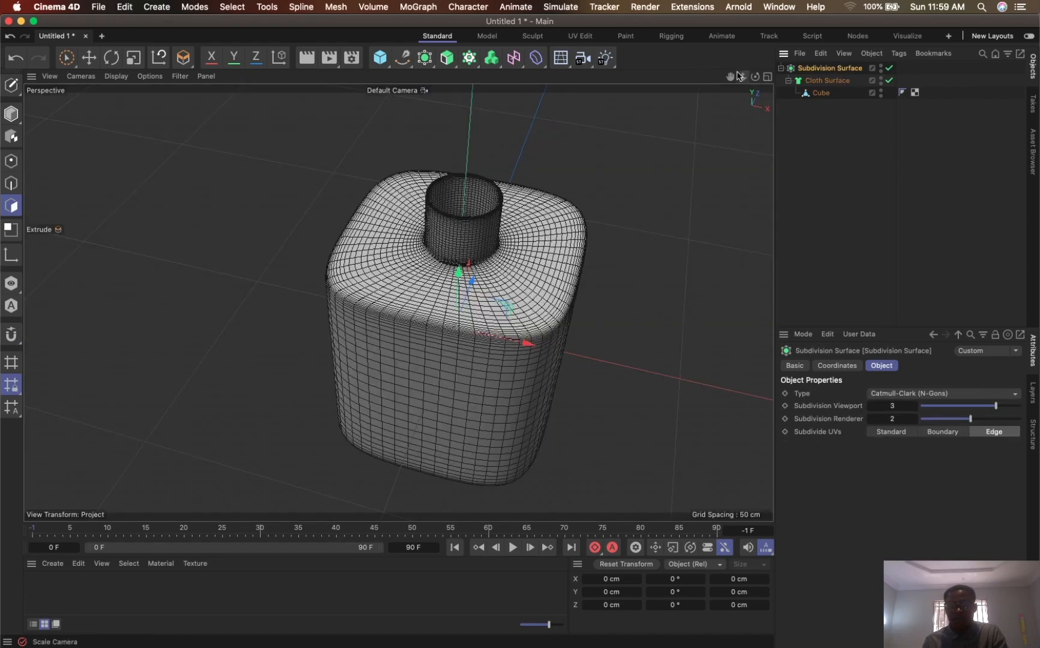
left_click_drag(743, 76, 814, 3)
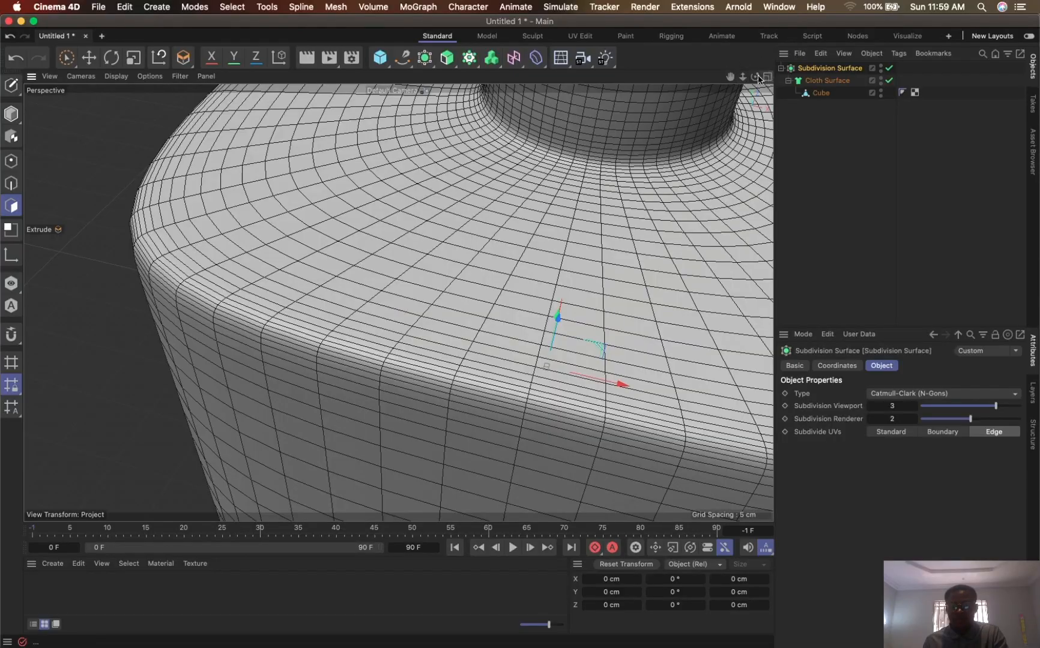
left_click_drag(730, 77, 508, 422)
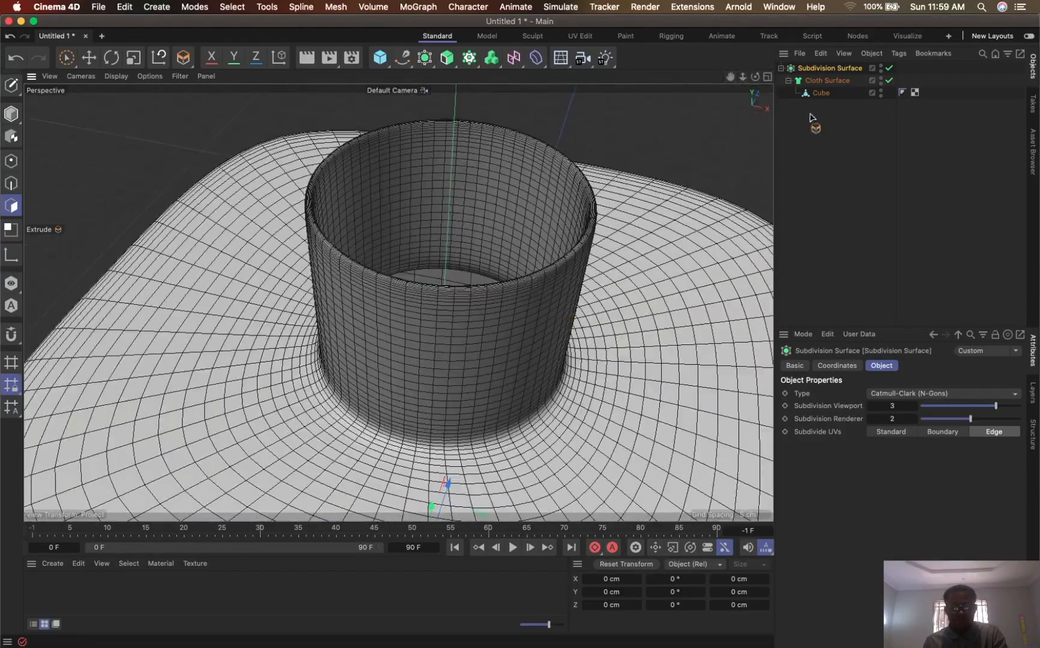
left_click_drag(574, 221, 648, 214, "alt")
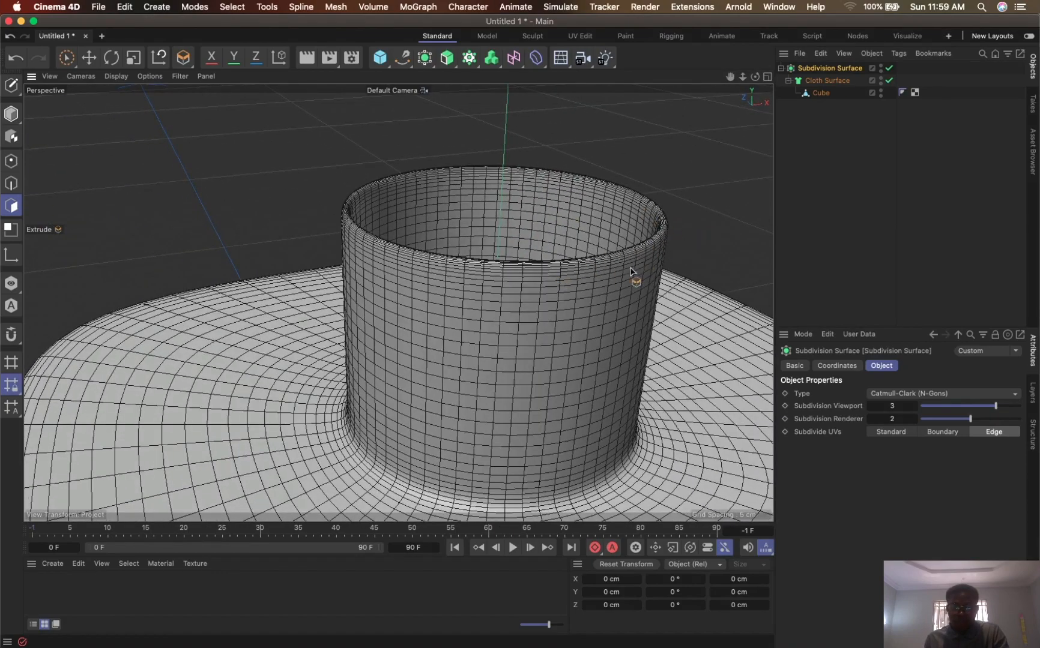
left_click_drag(630, 272, 607, 205, "alt")
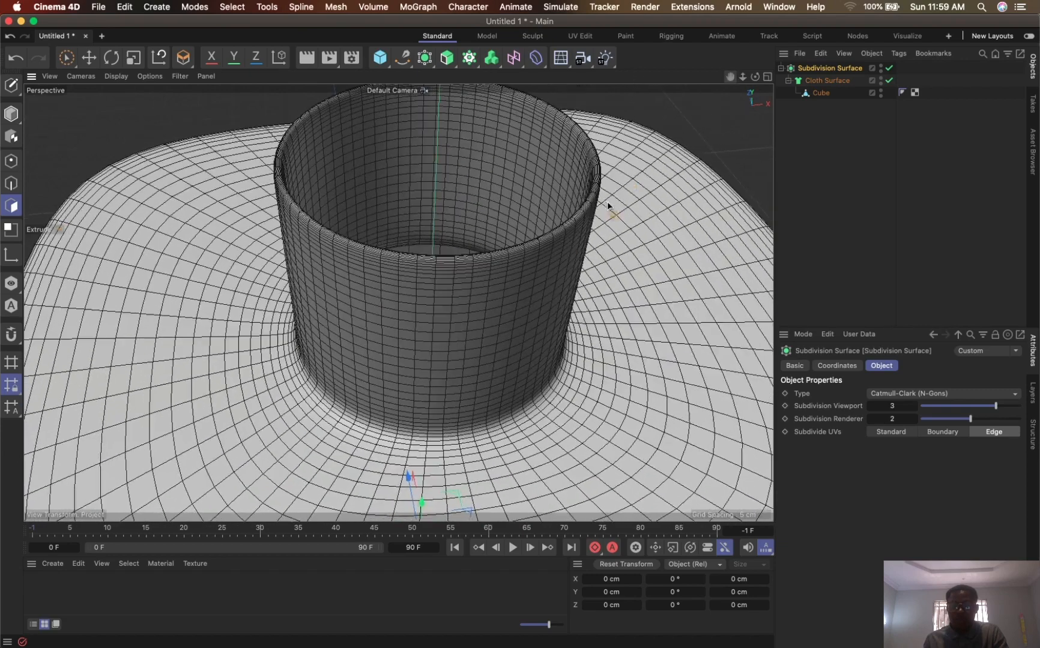
- Compare the bottle neck's mesh with the Subdivision Surface switched off and on again
left_click(889, 68)
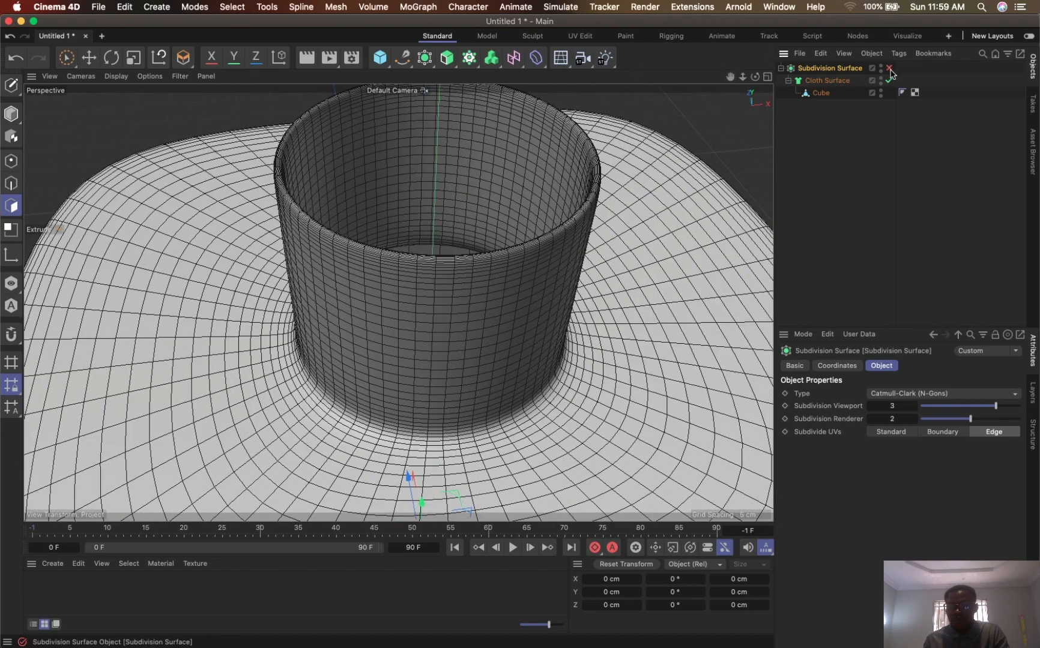
left_click(817, 83)
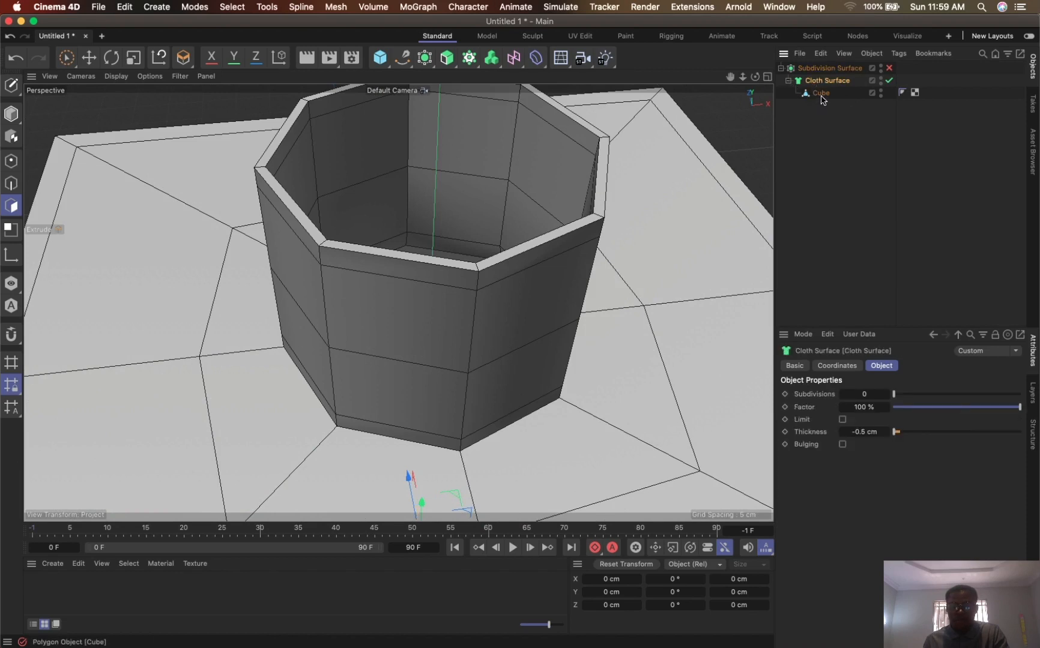
left_click(889, 68)
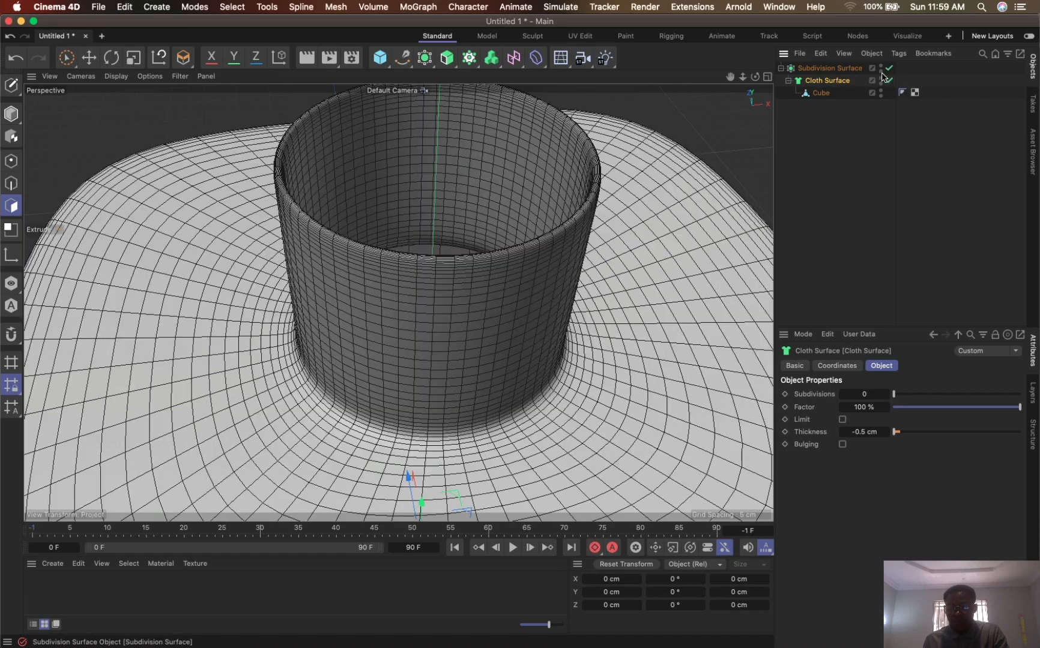
- Set the Subdivision Surface's renderer and viewport subdivision levels to 1
left_click(840, 69)
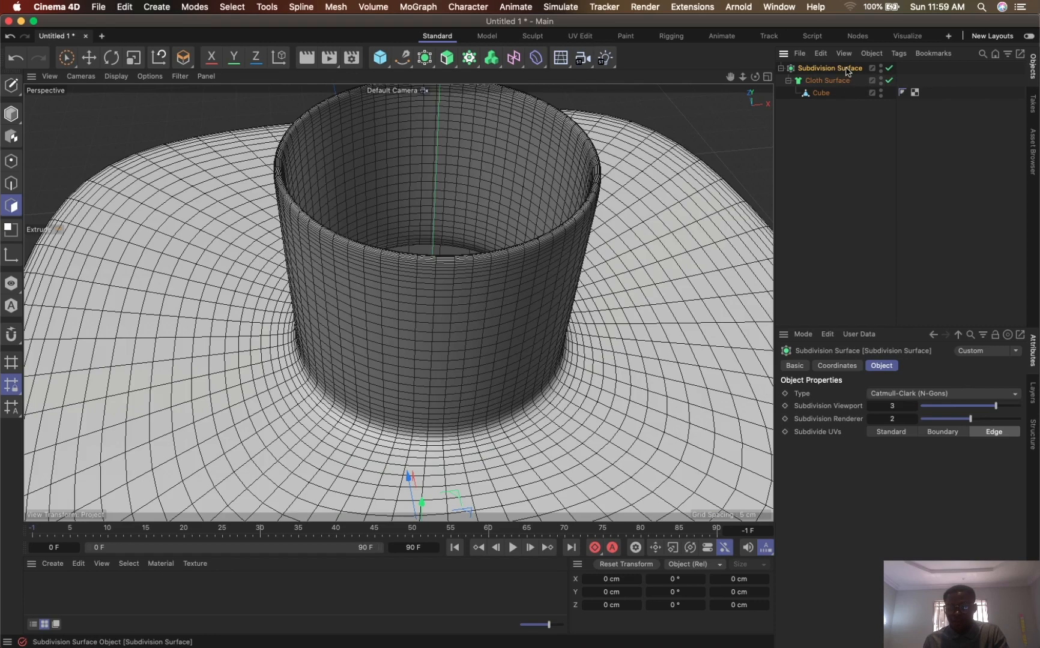
left_click(892, 420)
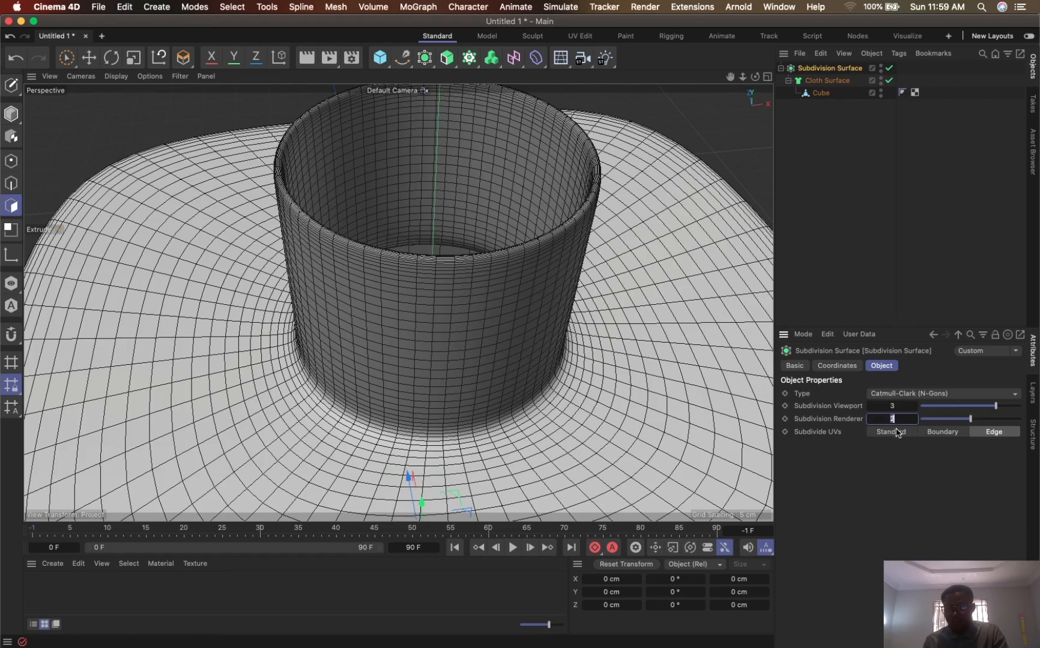
type("1")
left_click(901, 406)
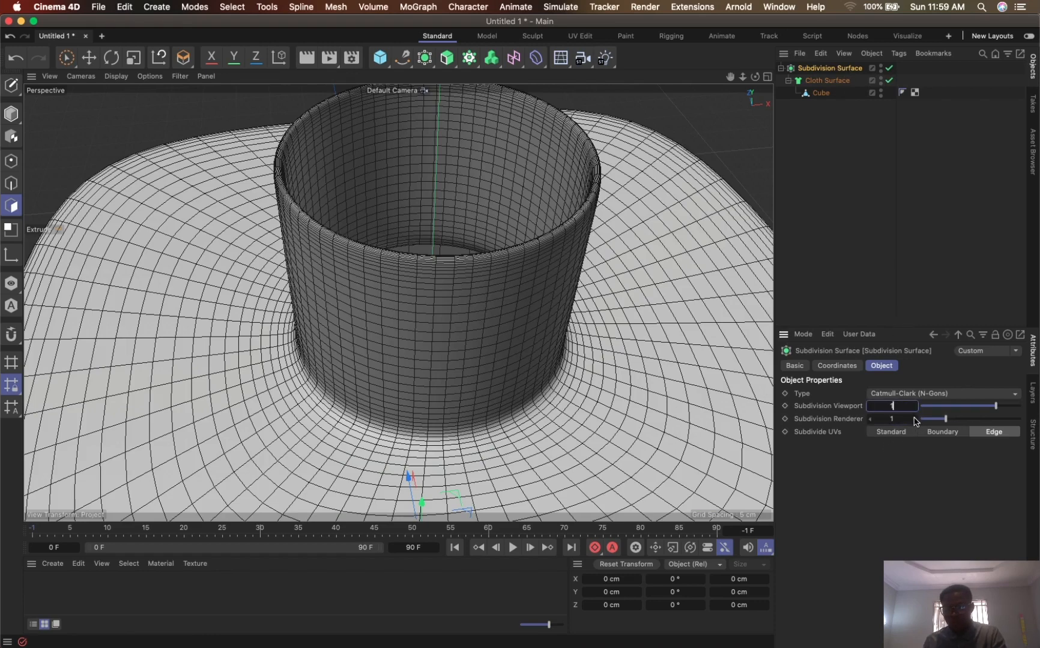
key("Return")
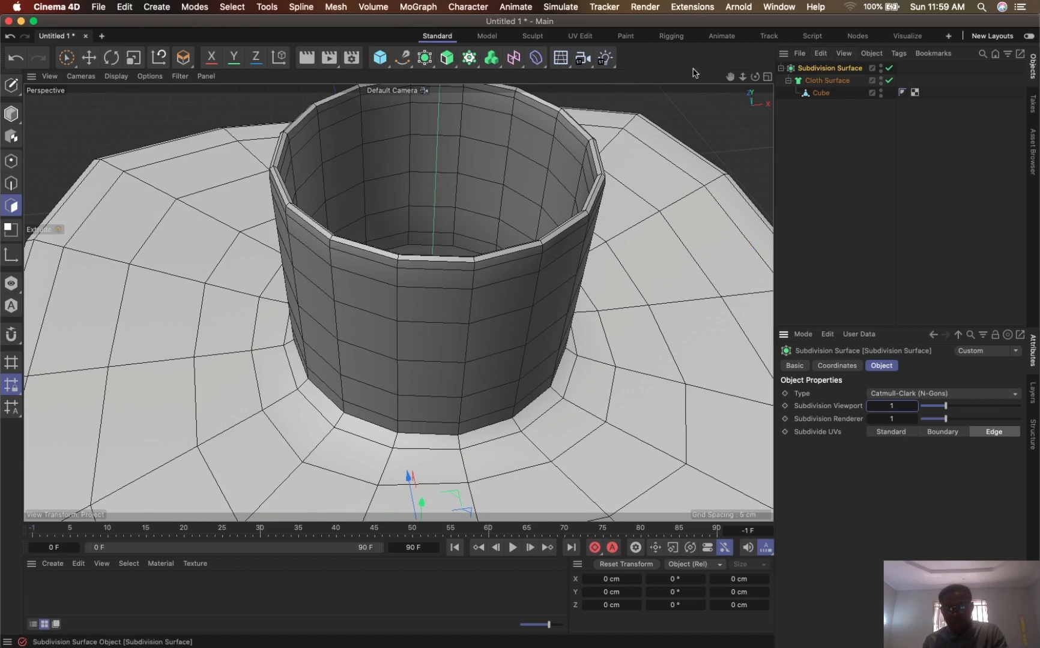
- Add a second Subdivision Surface as the parent of the existing one, and disable both after checking the smoothed bottle
left_click(424, 58)
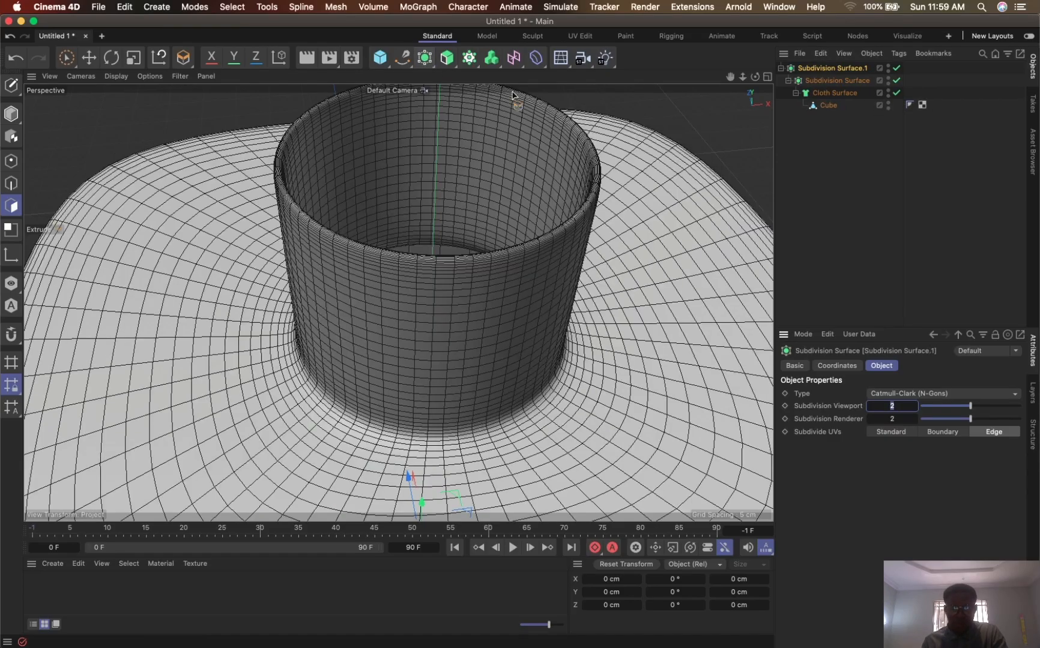
left_click_drag(743, 80, 730, 145)
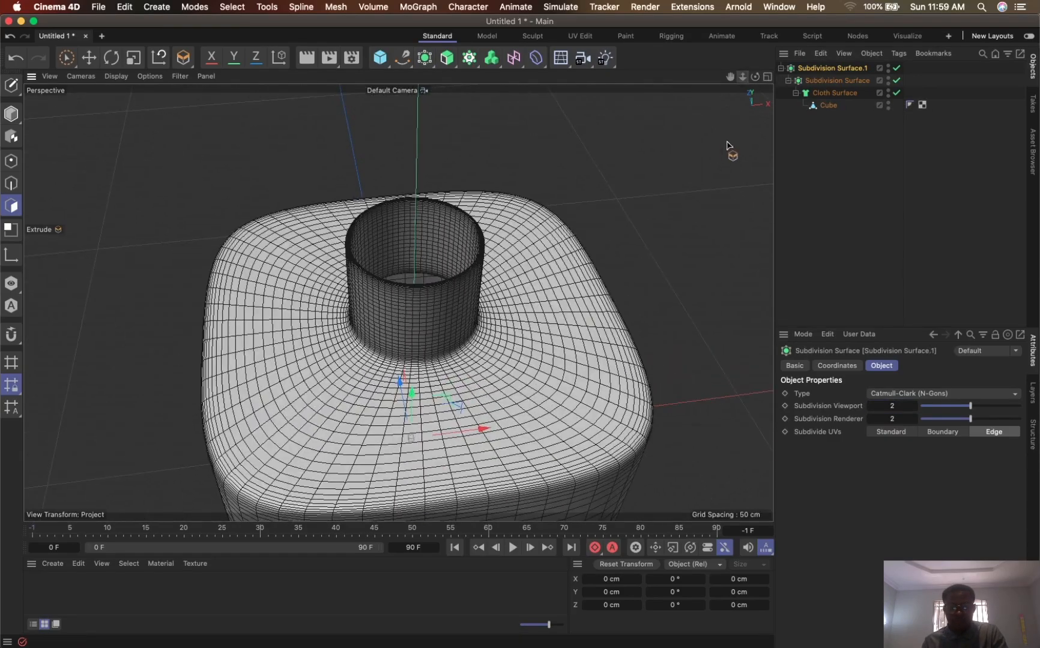
left_click_drag(566, 318, 537, 271, "alt")
left_click(896, 68)
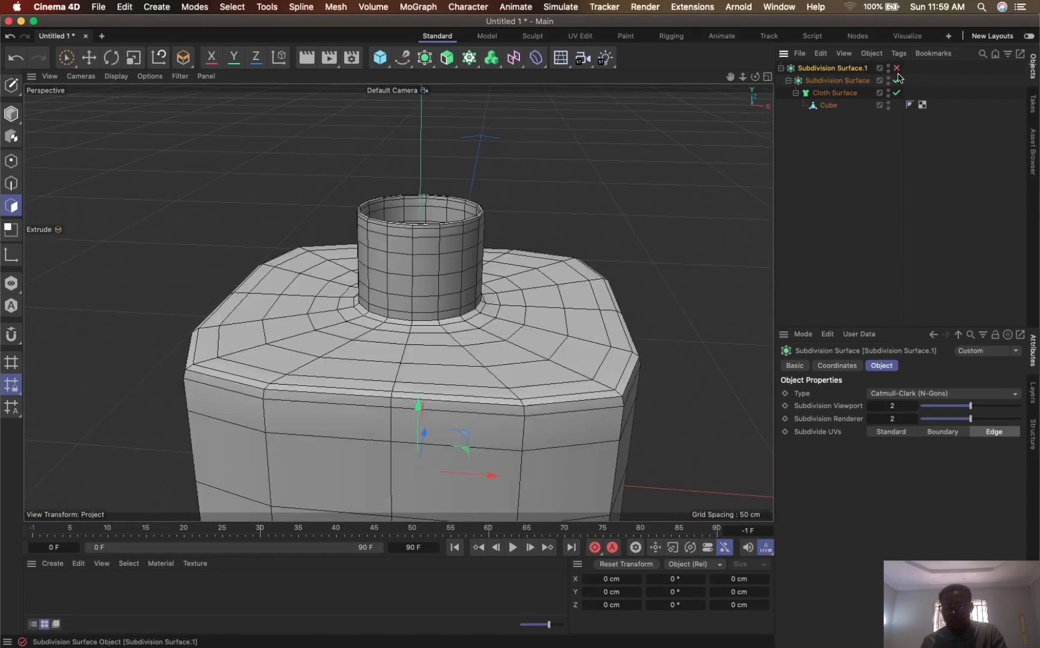
left_click(896, 80)
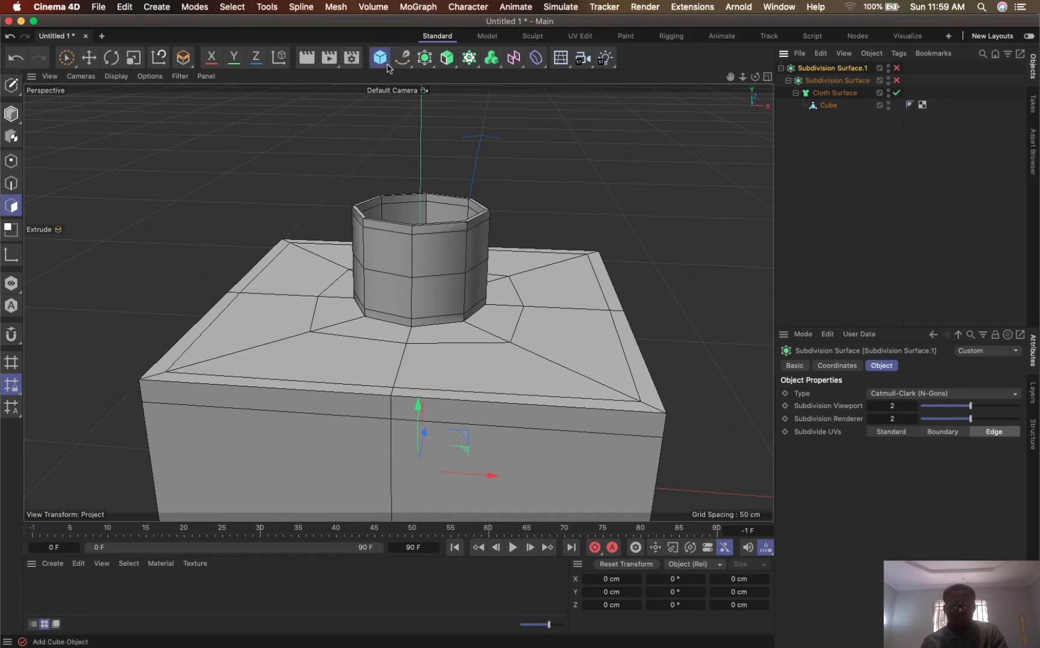
- Collapse the bottle's hierarchy under the outer Subdivision Surface and clear the object selection
left_click_drag(388, 67, 638, 73)
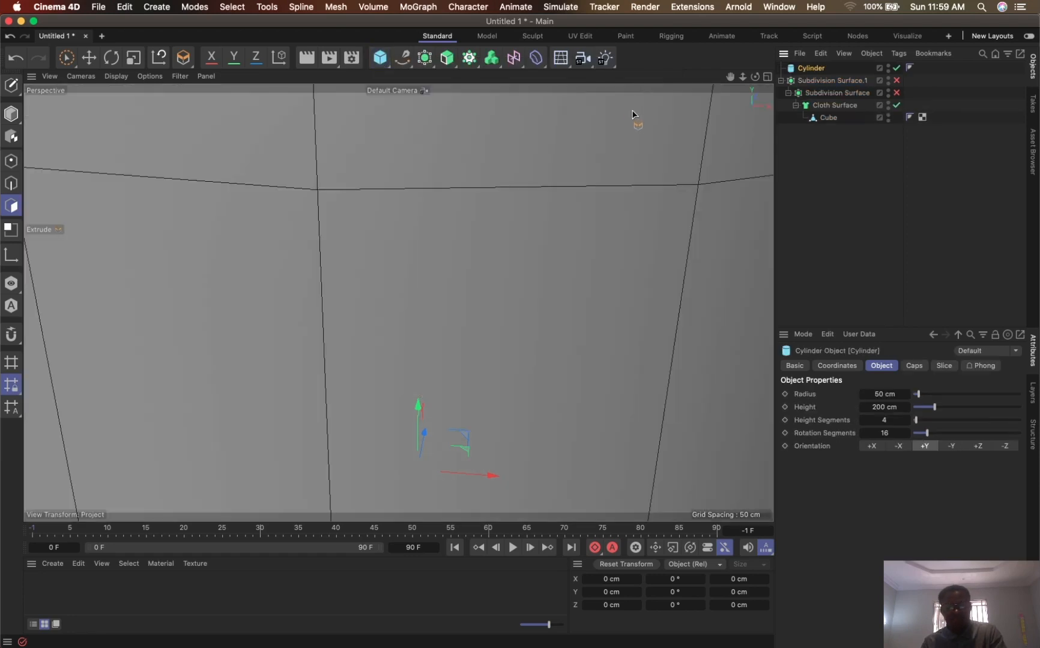
key("super+z")
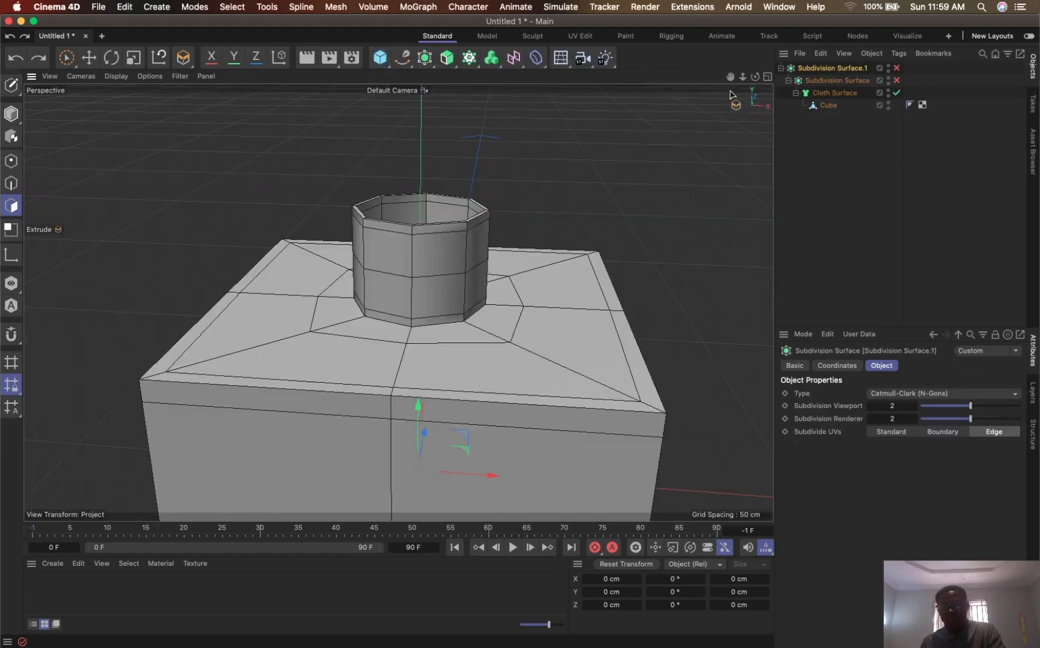
left_click(781, 68)
left_click(805, 86)
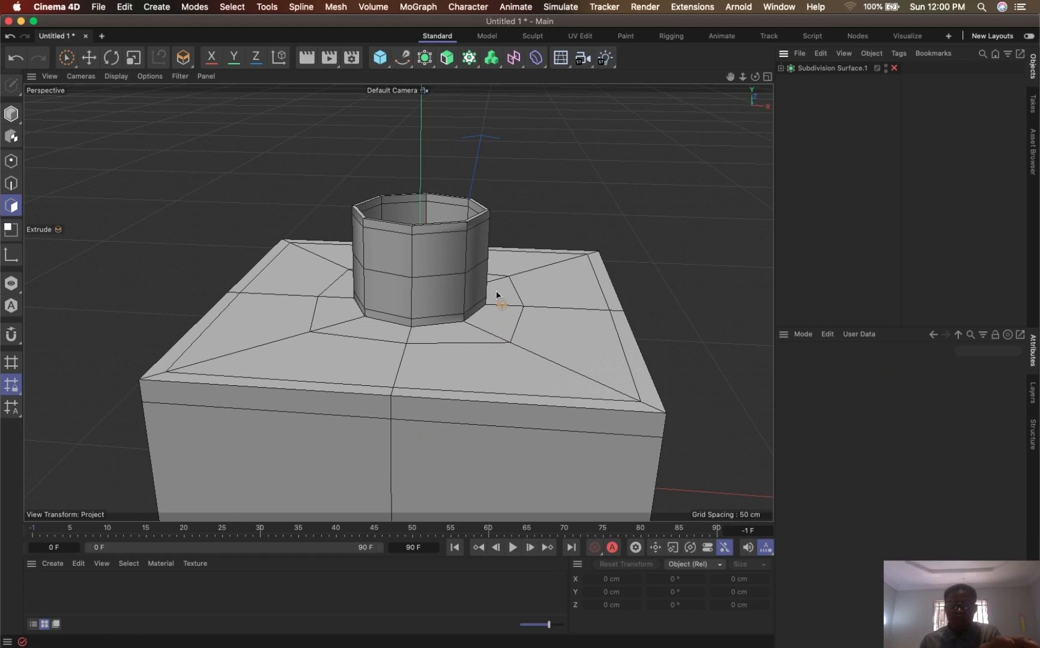
left_click(388, 61)
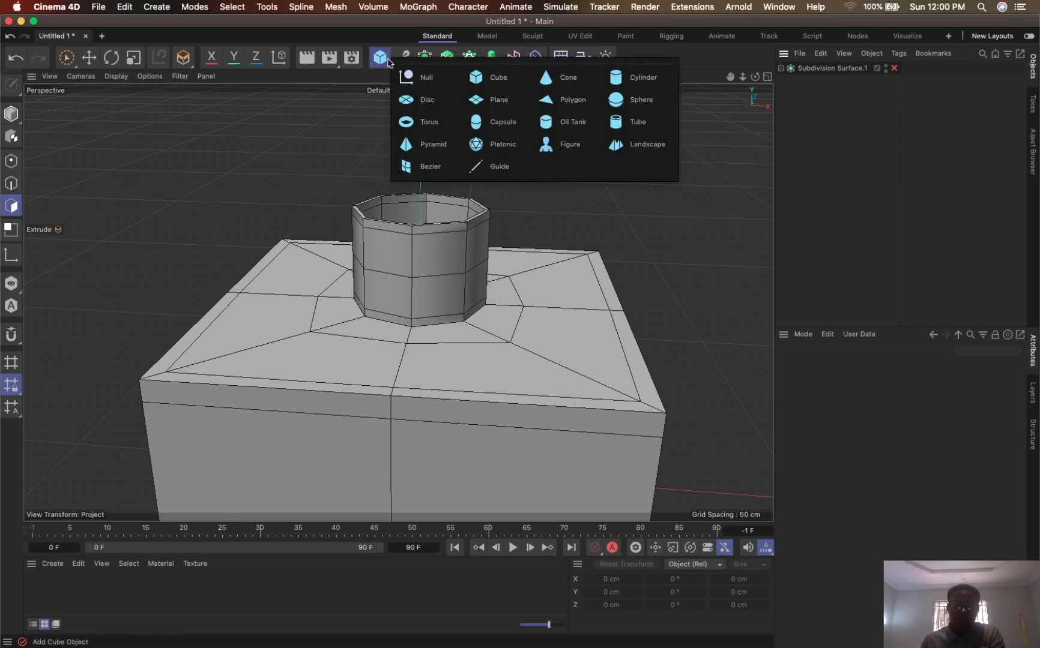
left_click(634, 86)
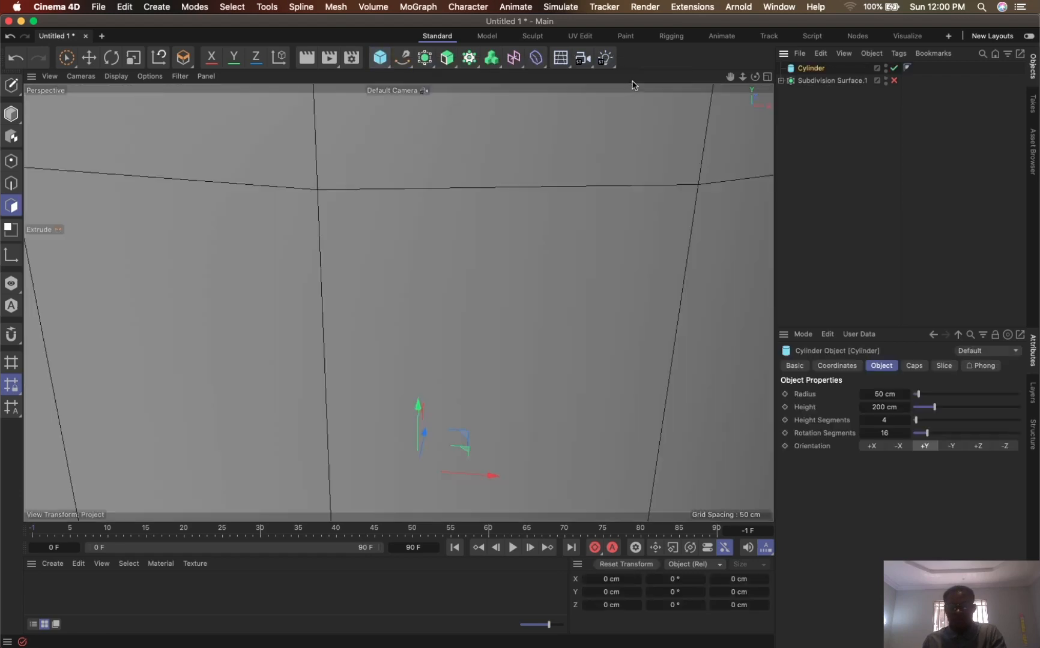
key("Delete")
- Add a Cylinder primitive as a separate object outside the bottle's hierarchy
left_click(843, 69)
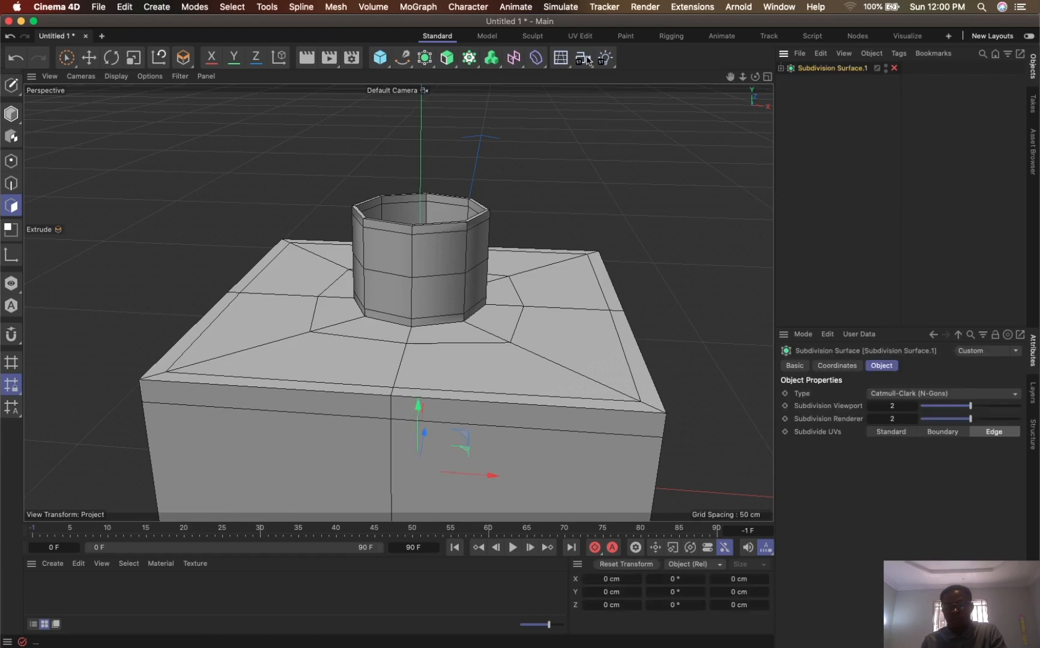
left_click(379, 59)
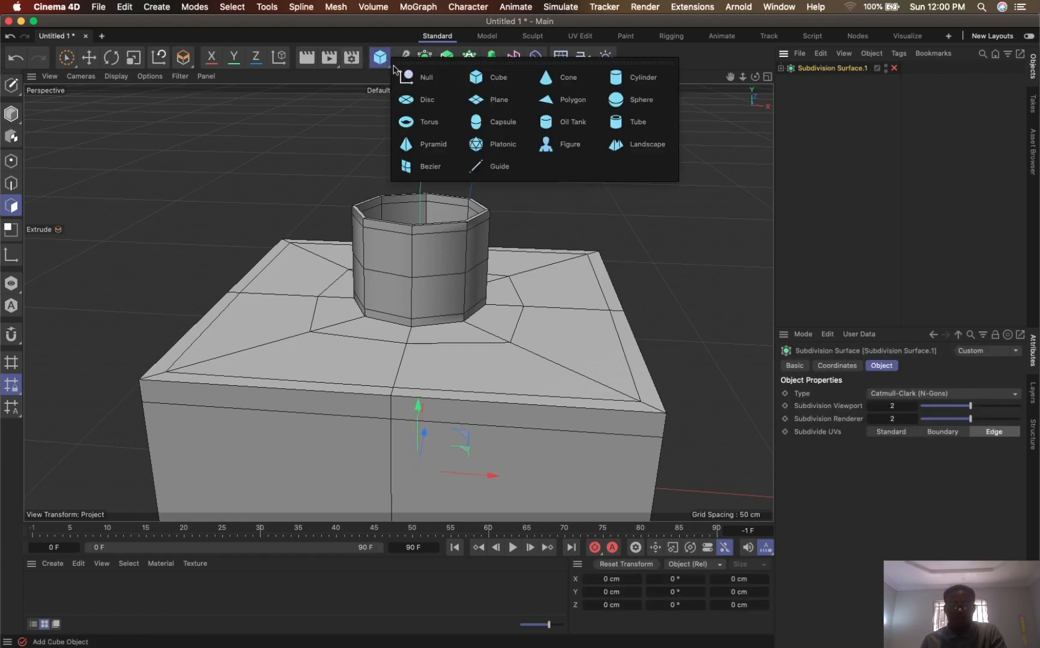
left_click(641, 82)
left_click_drag(843, 81, 824, 129)
left_click(810, 69)
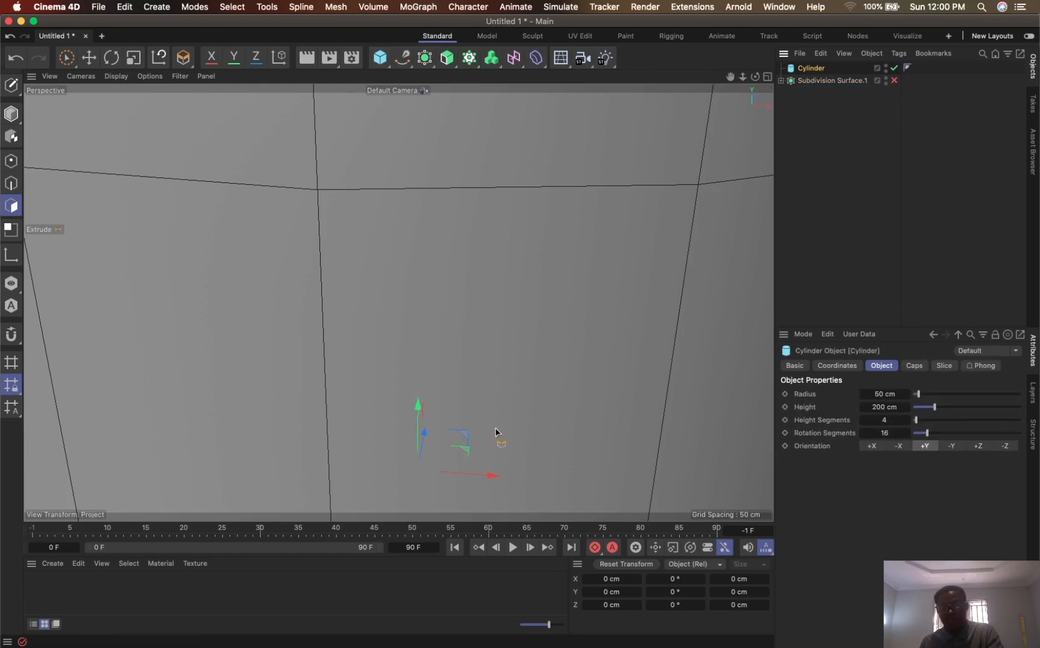
- Scale the cylinder to about 17.3 cm wide and 34.6 cm tall, and raise it over the bottle's neck to about Y 23.1 cm
key("t")
mouse_move(658, 315)
left_mouse_down()
mouse_move(386, 370)
mouse_move(292, 408)
left_mouse_up()
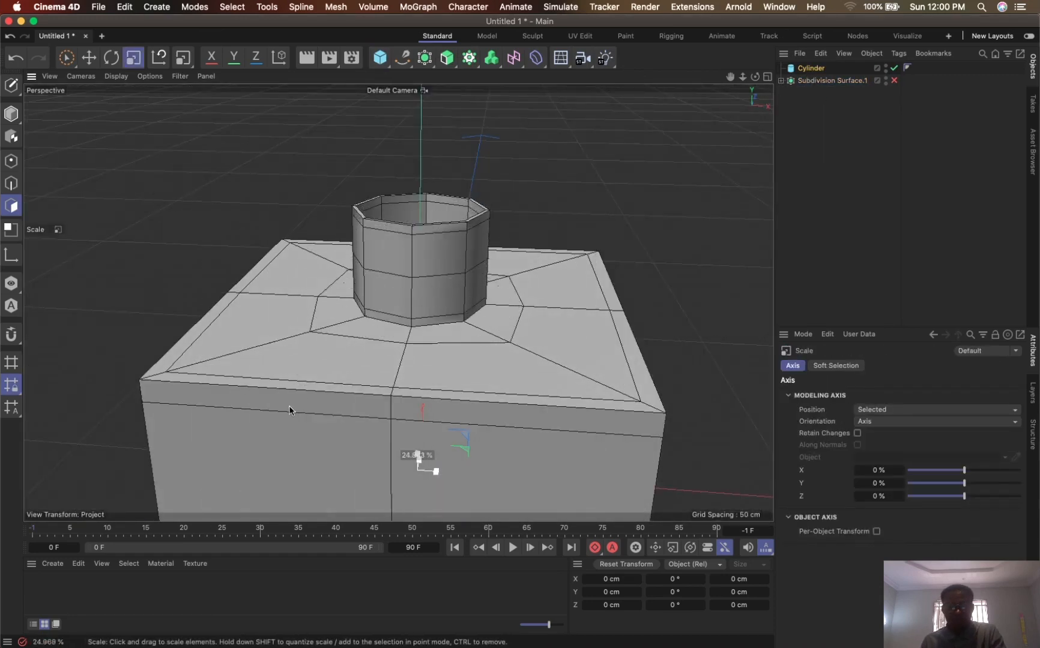
key("9")
left_click_drag(419, 414, 439, 253)
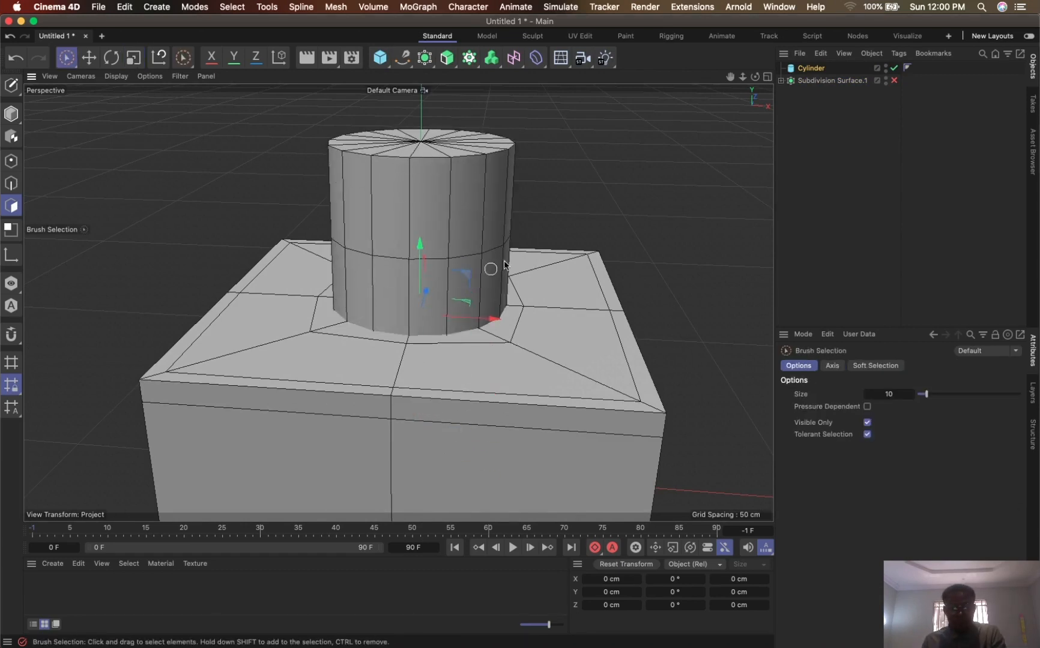
key("t")
left_click_drag(599, 270, 501, 296)
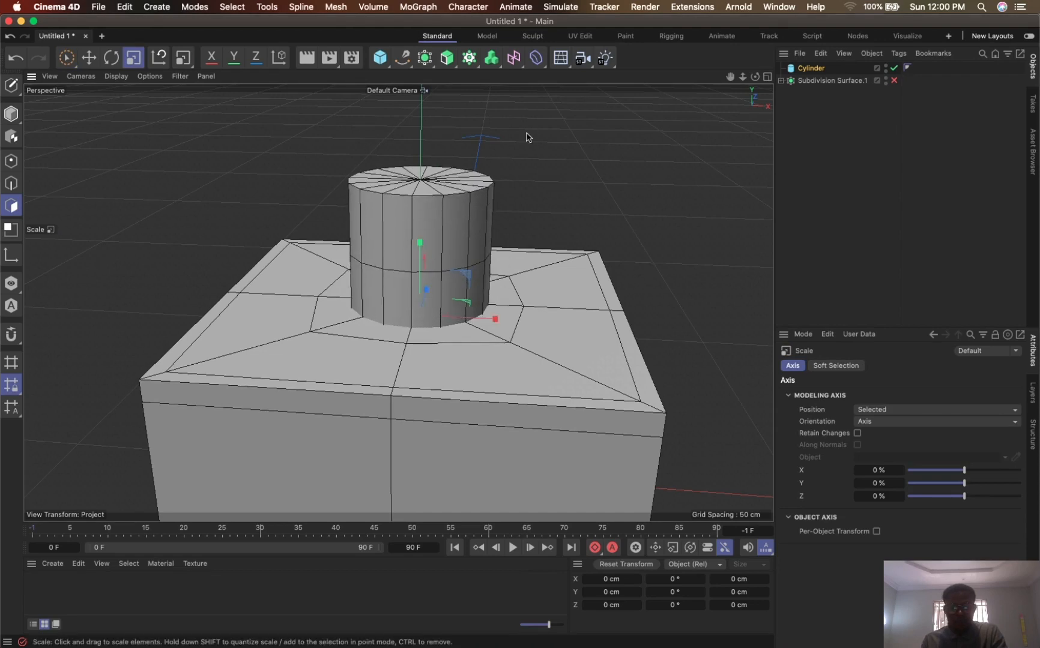
- In Model mode, shorten the cylinder around the bottle's neck to a height of about 7.3 cm
left_click(11, 114)
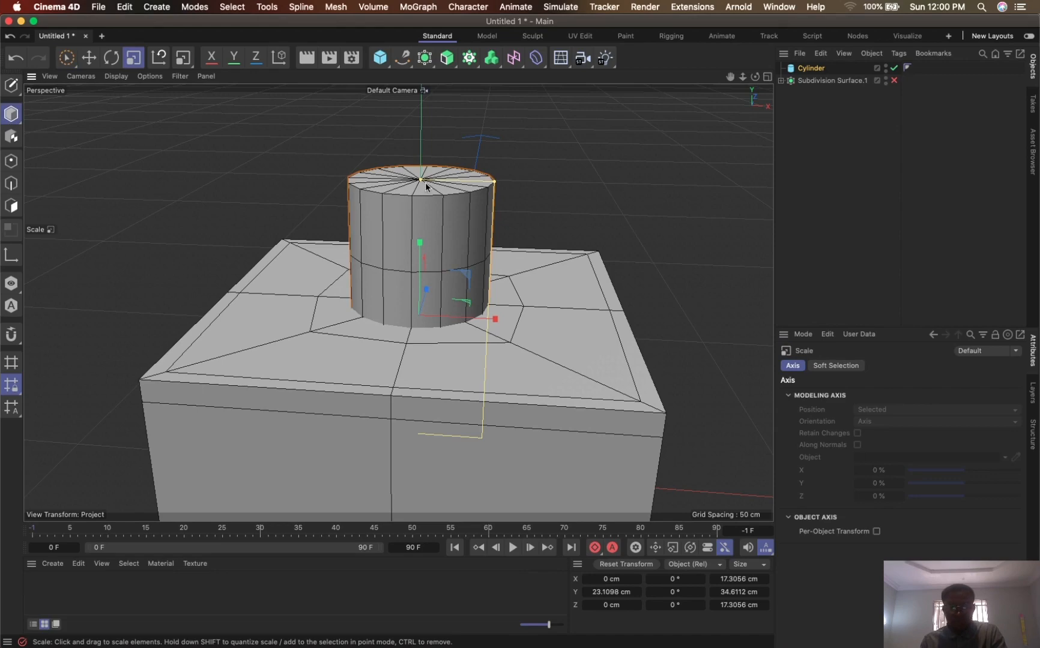
left_click_drag(754, 77, 722, 79)
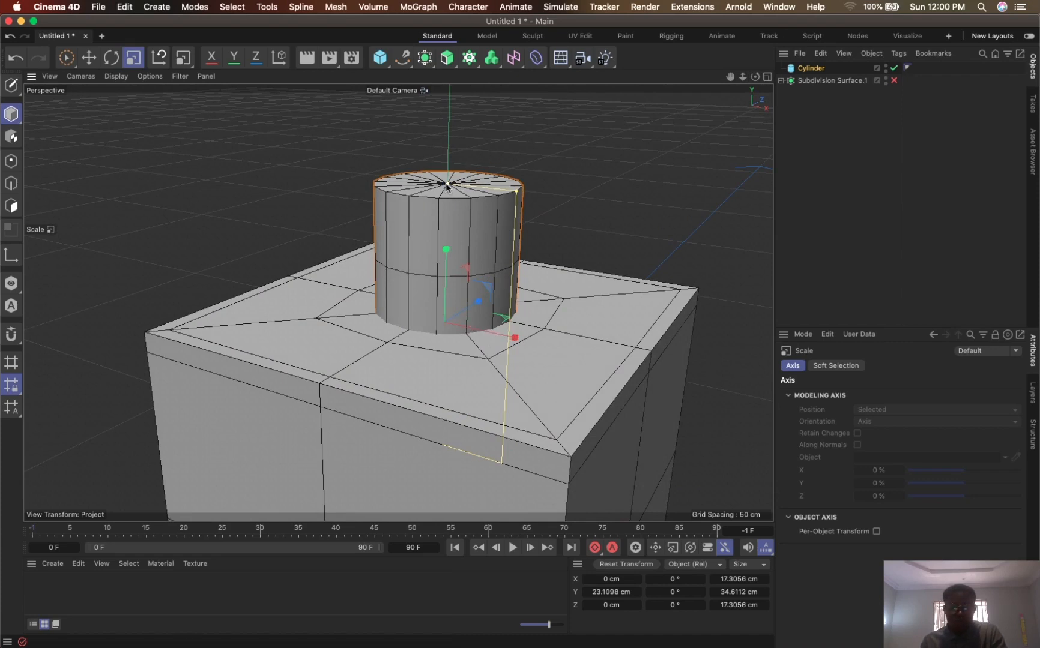
mouse_move(446, 185)
left_mouse_down()
mouse_move(436, 299)
mouse_move(437, 289)
left_mouse_up()
- Raise the cylinder to about Y 33.8 cm and make it about 13.3 cm tall so it covers the bottle's neck
key("9")
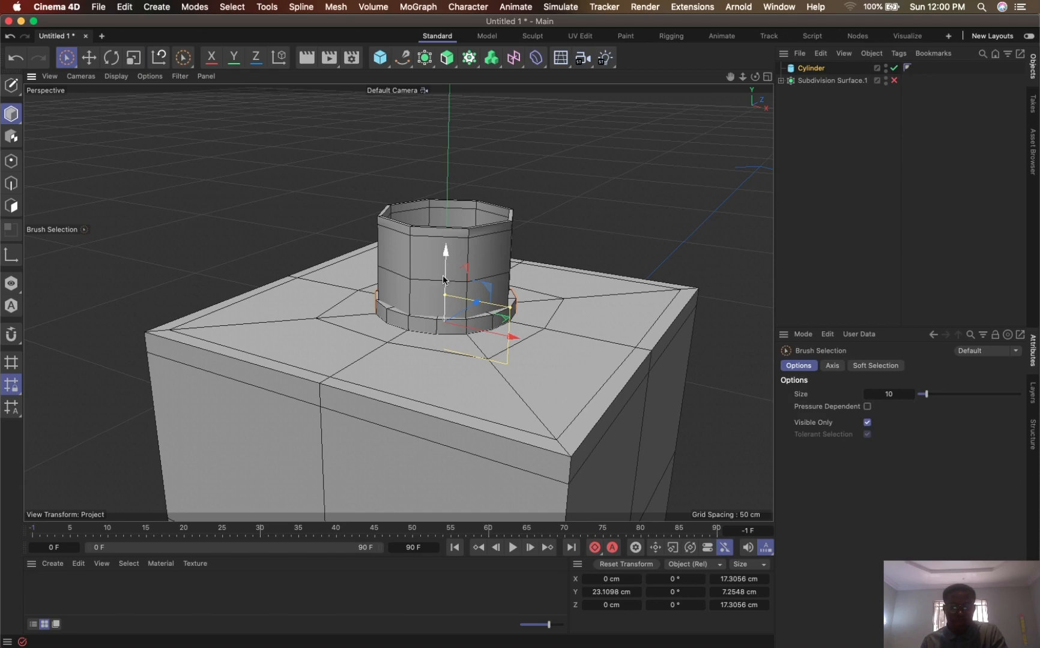
key("t")
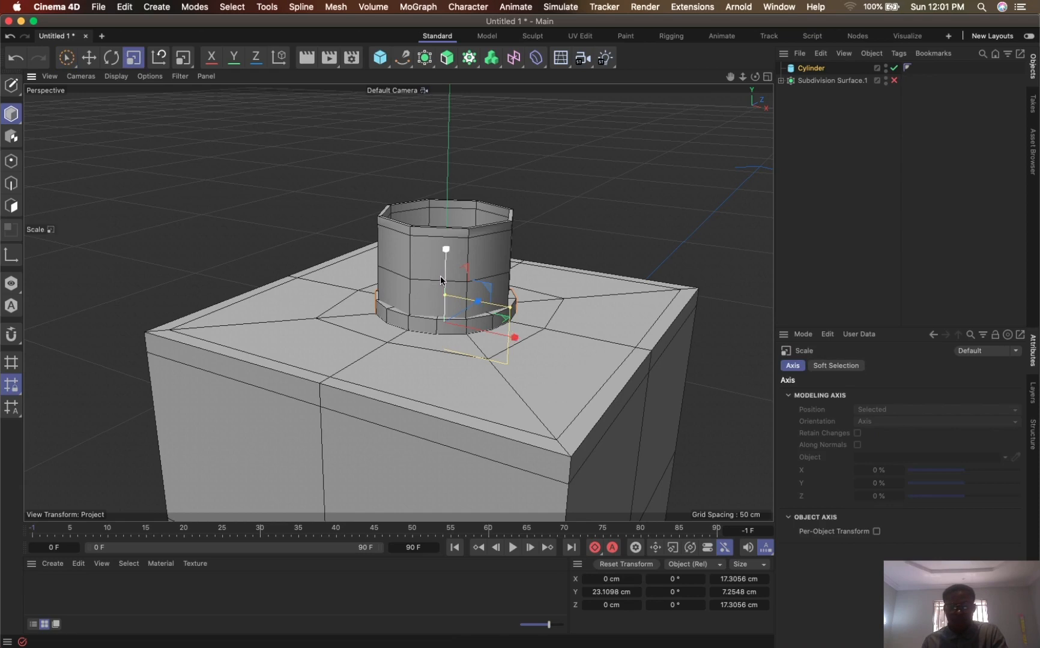
key("9")
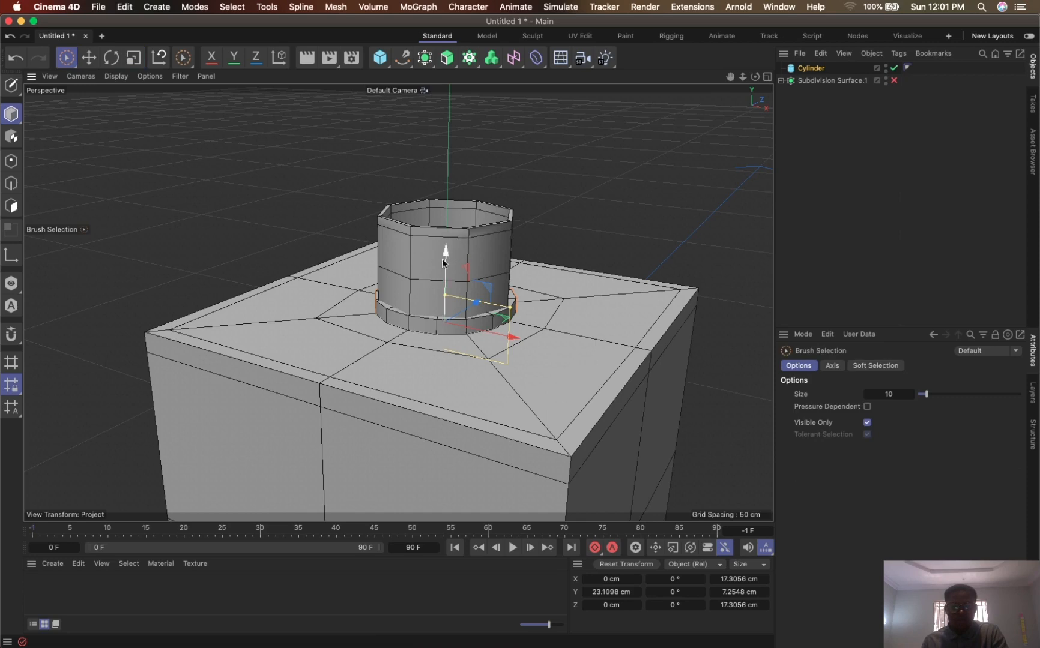
left_click_drag(443, 261, 447, 184)
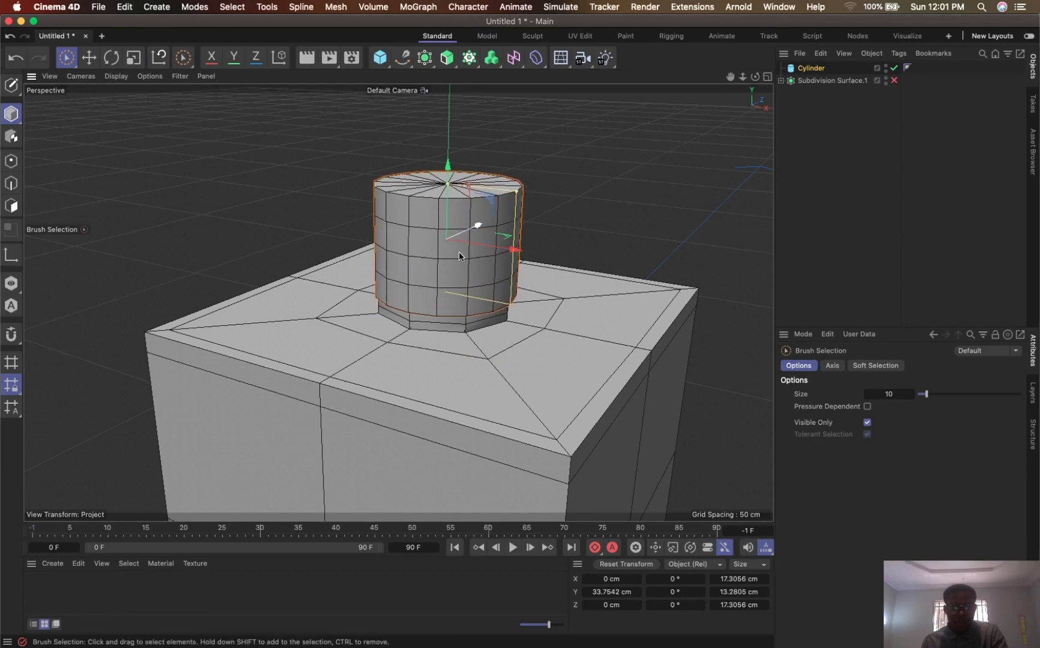
- Turn the bottle's Subdivision Surface back on and lower the cylinder around the neck to about Y 32.2 cm
left_click_drag(460, 302, 494, 293, "alt")
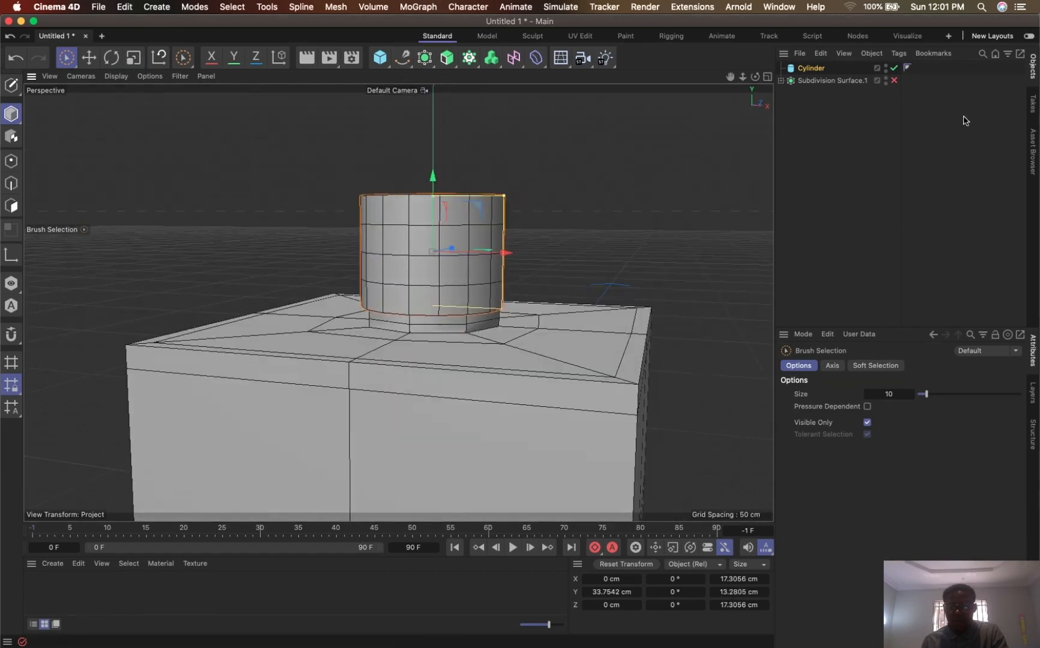
left_click(894, 81)
left_click_drag(742, 76, 773, 54)
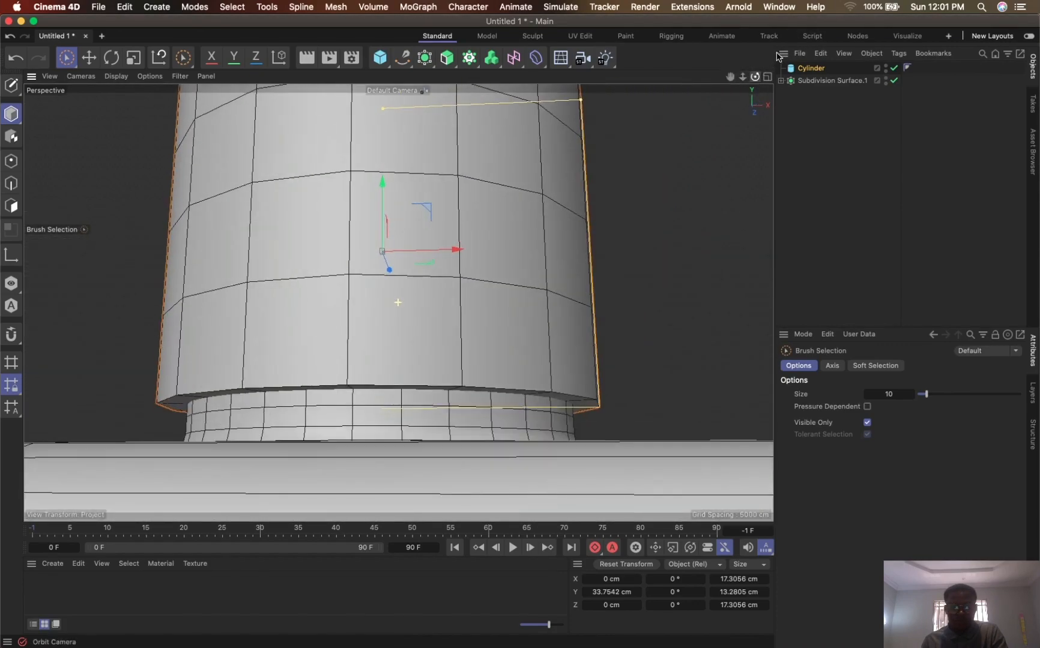
left_click_drag(439, 299, 420, 337, "alt")
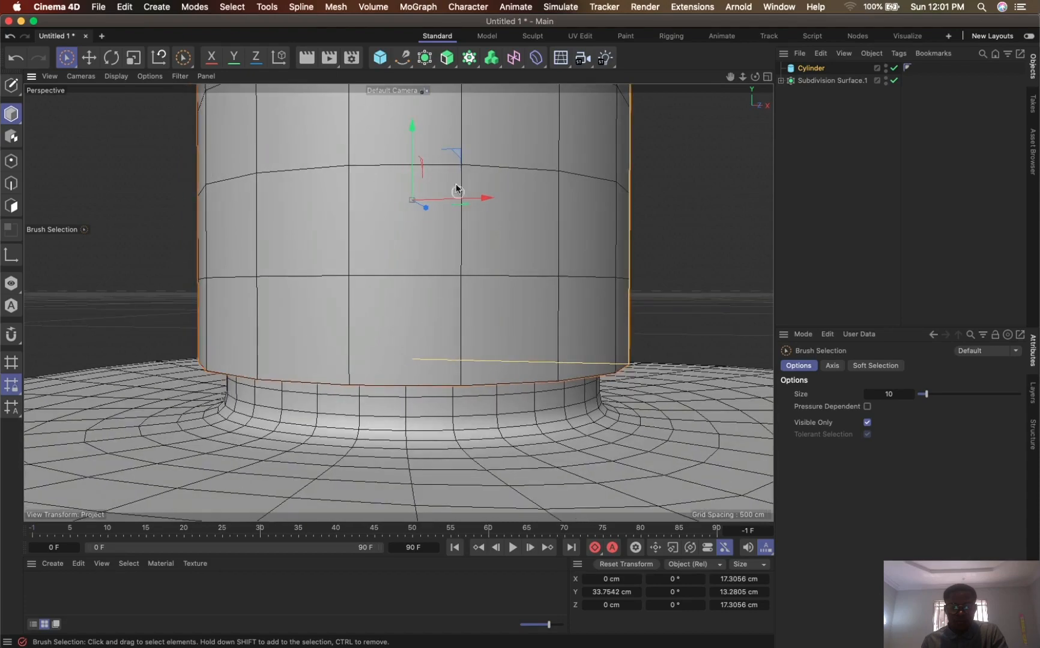
left_click_drag(413, 135, 418, 171)
left_click_drag(743, 77, 662, 144)
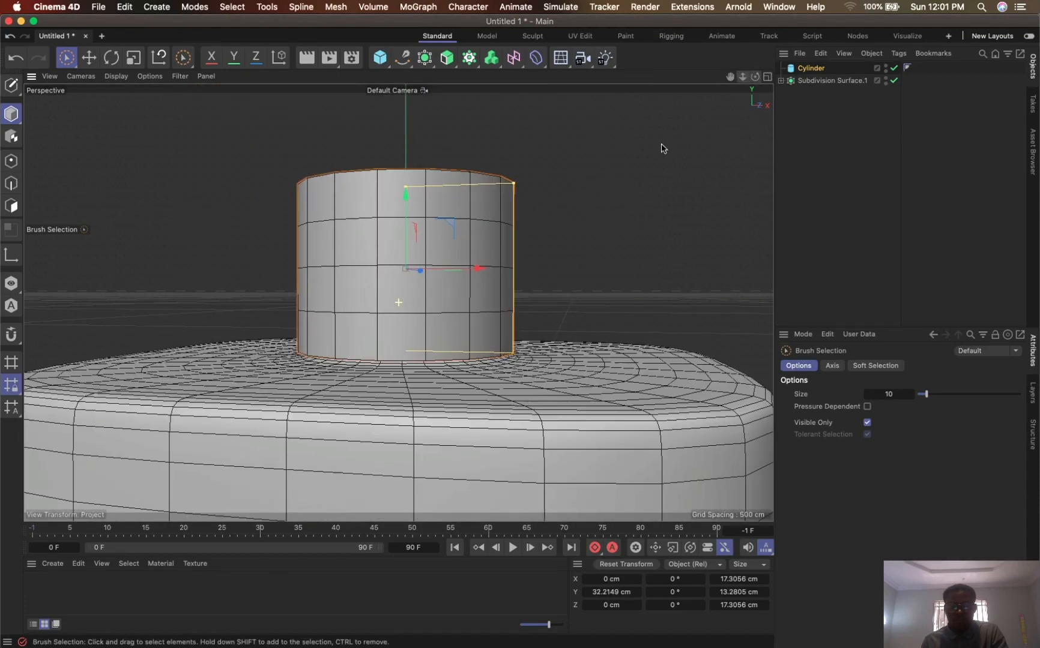
left_click_drag(442, 198, 395, 247, "alt")
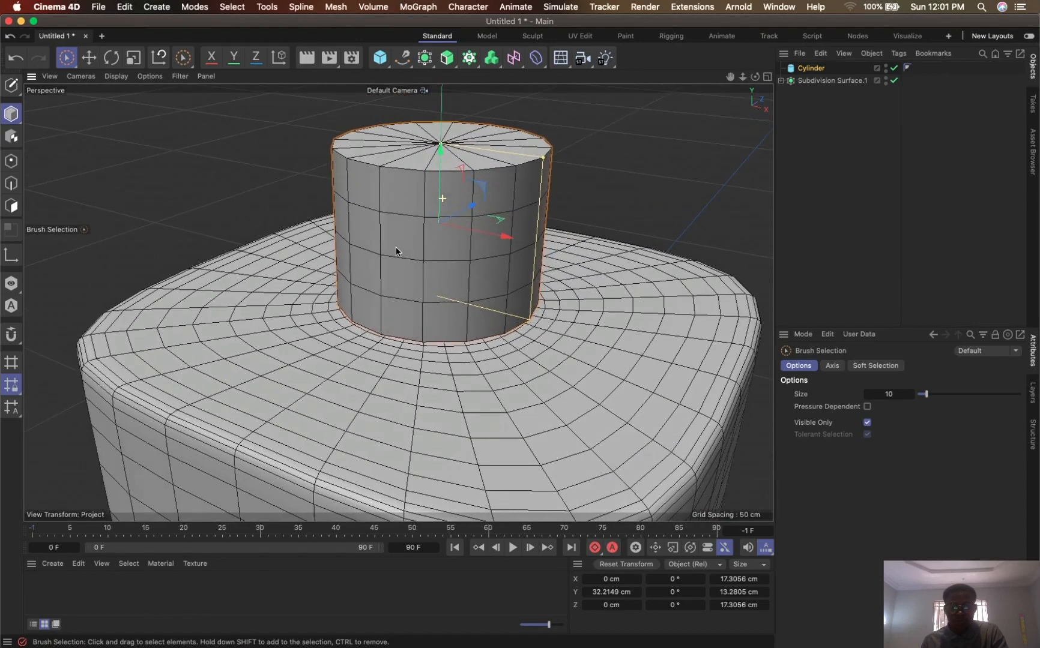
- Turn on X-Ray for the cylinder and fit it to the neck at about 10.7 cm tall and Y 31.8 cm
left_click(816, 69)
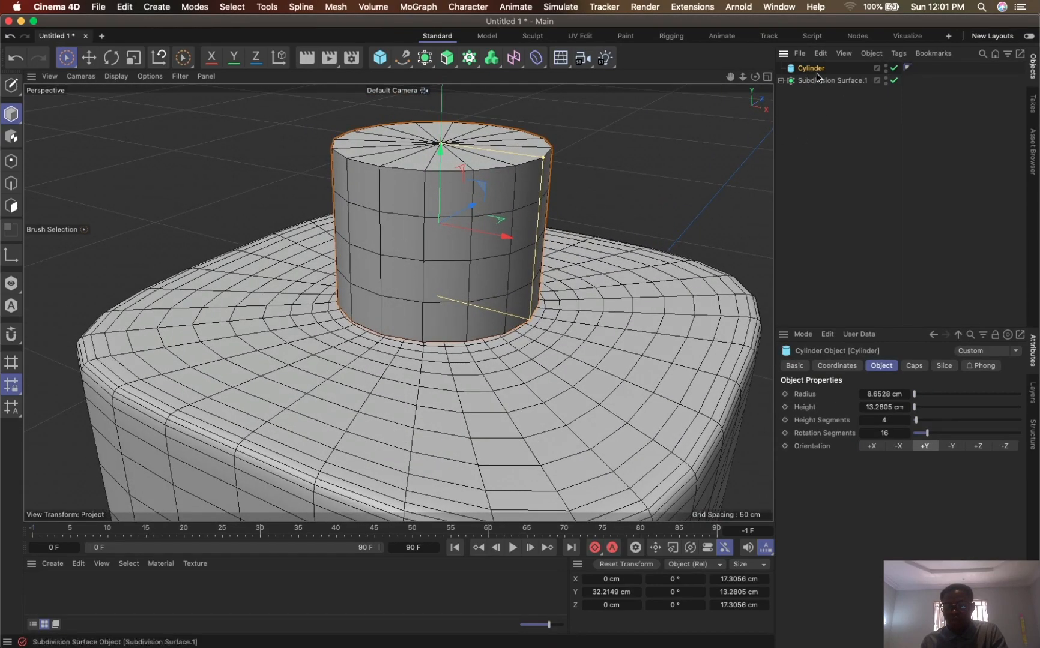
left_click(795, 366)
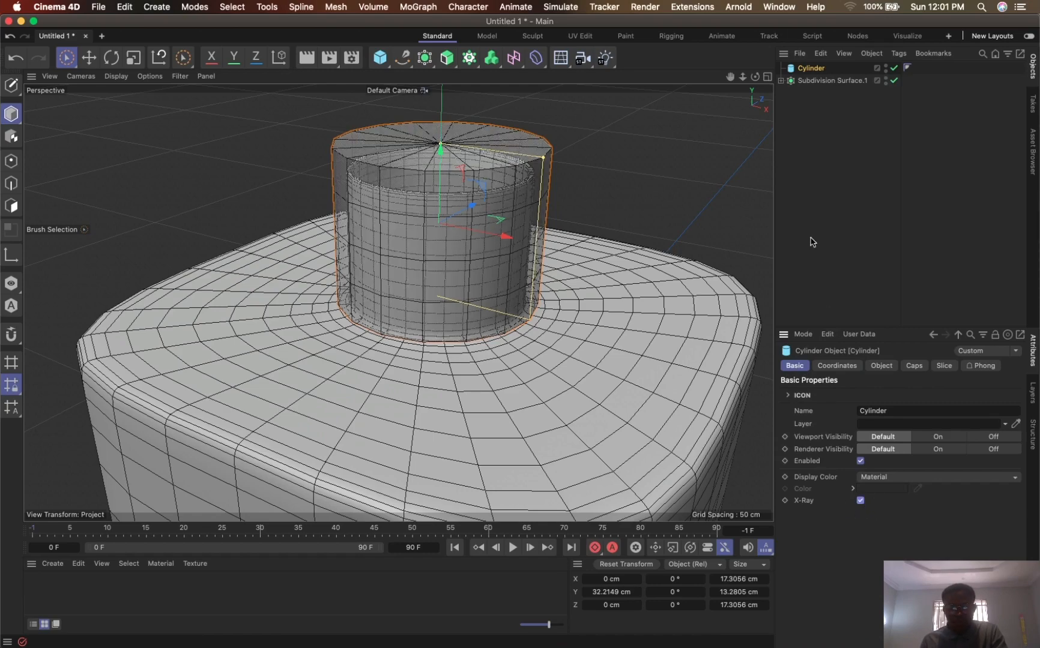
left_click_drag(730, 77, 677, 184)
left_click_drag(496, 248, 476, 220, "alt")
left_click_drag(443, 199, 454, 319)
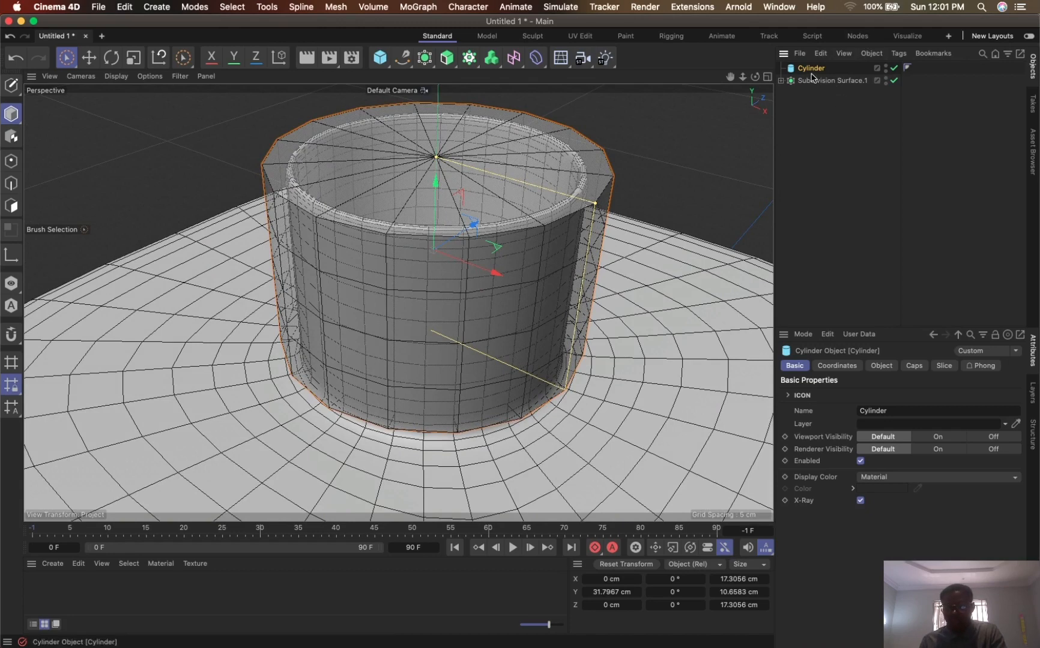
- Remove the cylinder's caps and turn off its X-Ray display
left_click(914, 367)
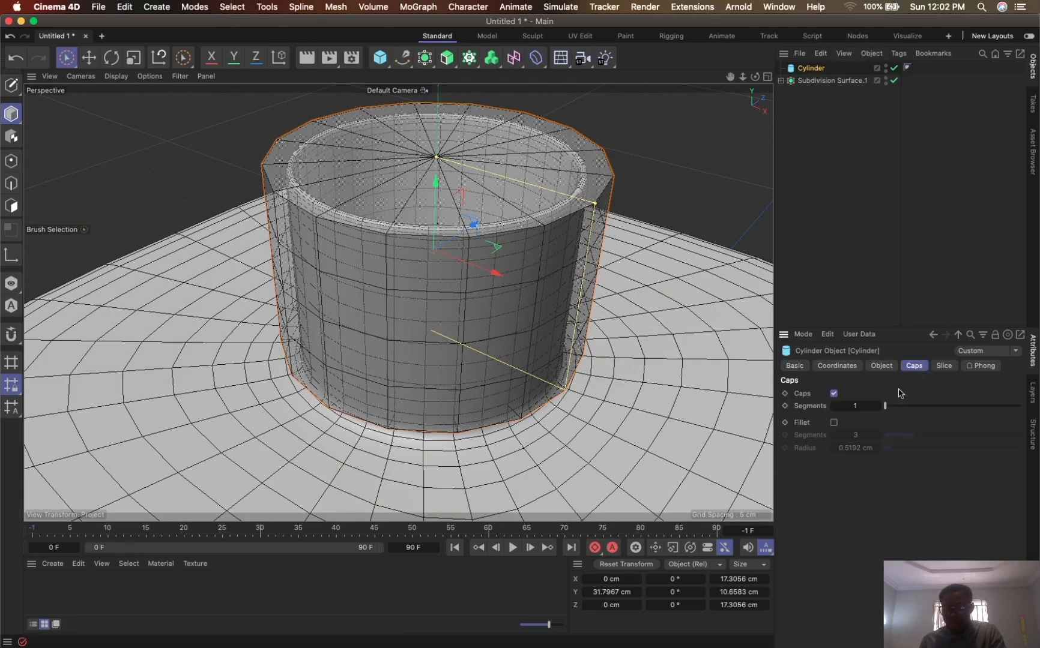
left_click(834, 394)
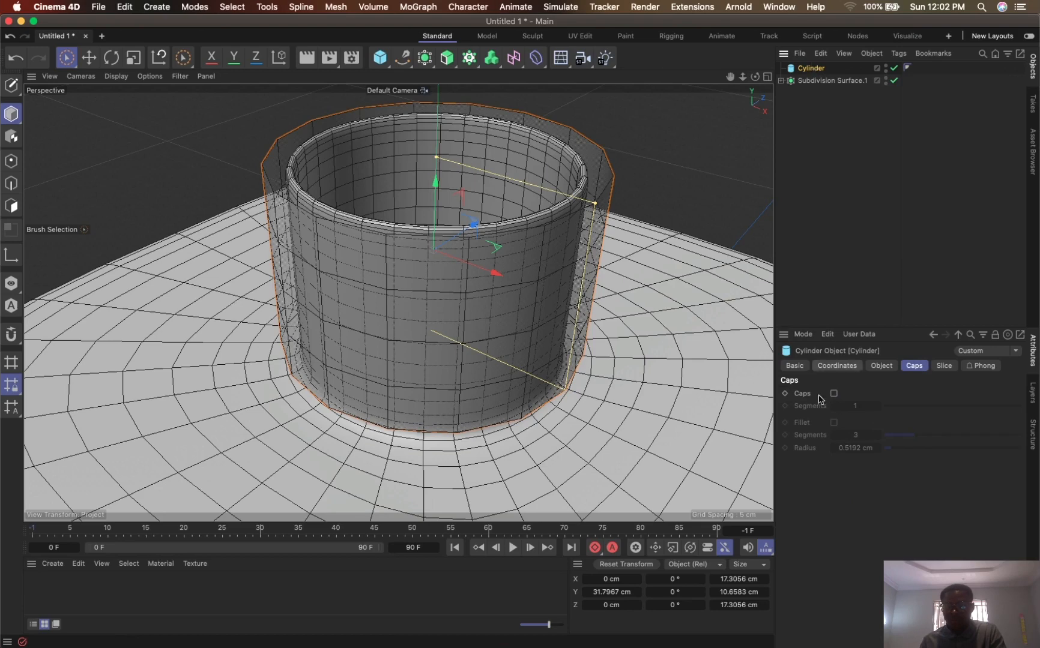
left_click(799, 366)
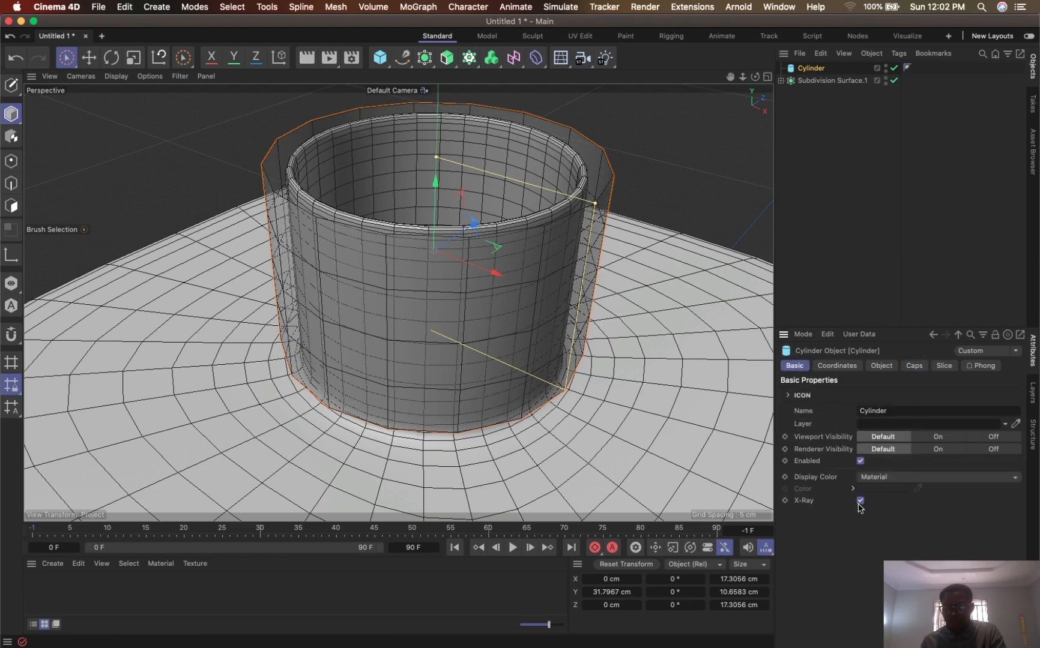
left_click(860, 500)
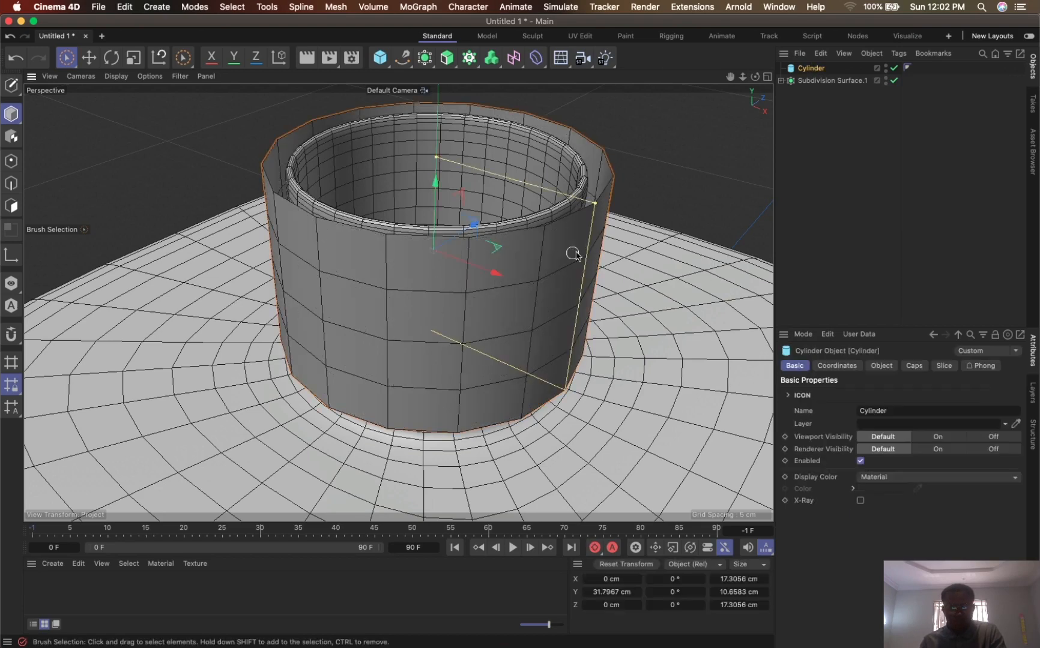
- Scale the open cylinder to fit closely around the neck, about 15.7 cm wide and 10.6 cm tall
left_click_drag(611, 172, 625, 150, "alt")
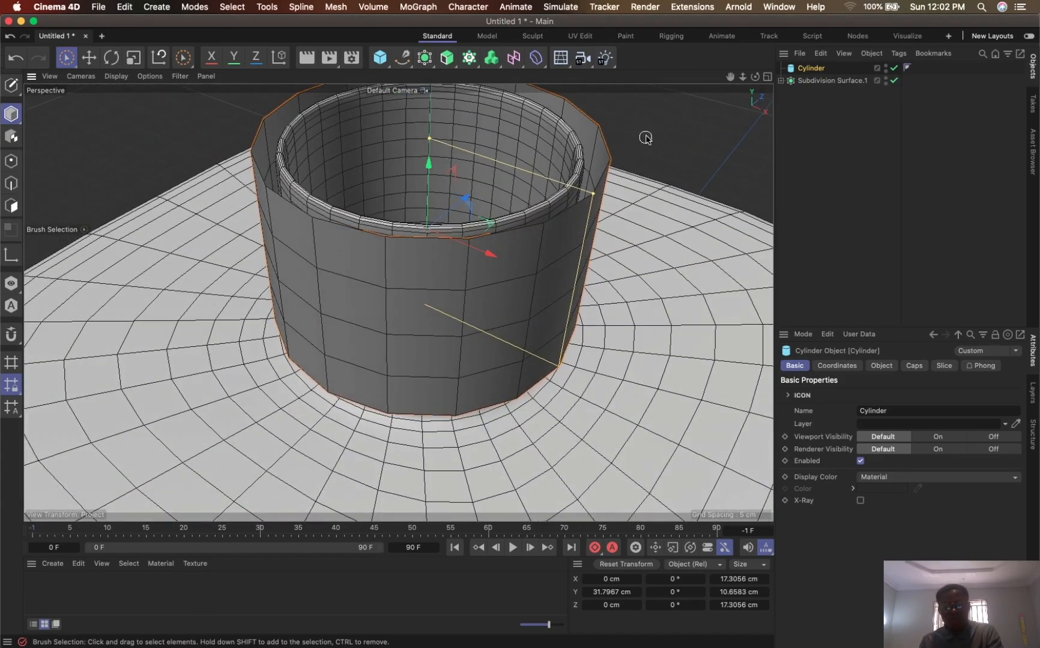
key("t")
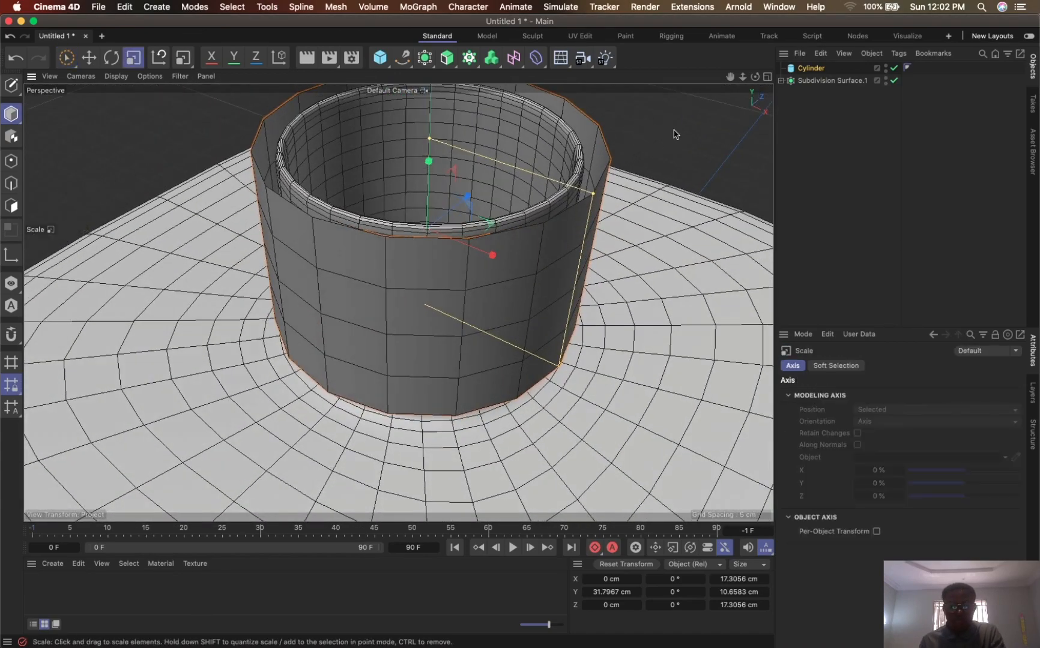
left_click_drag(675, 133, 635, 160)
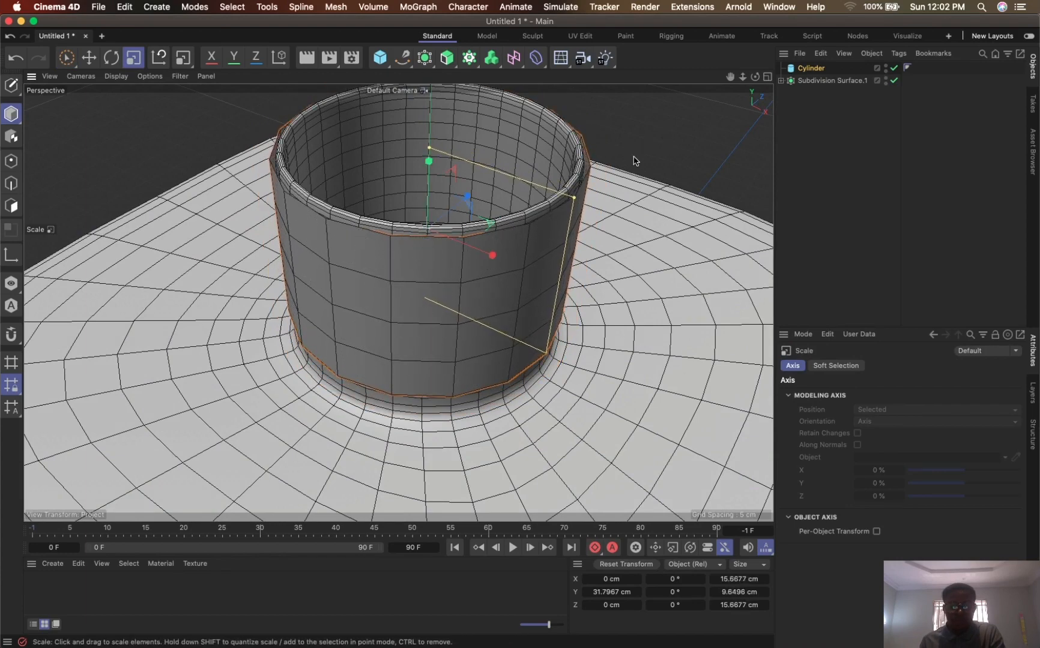
left_click_drag(451, 236, 456, 195, "alt")
left_click_drag(363, 227, 443, 374)
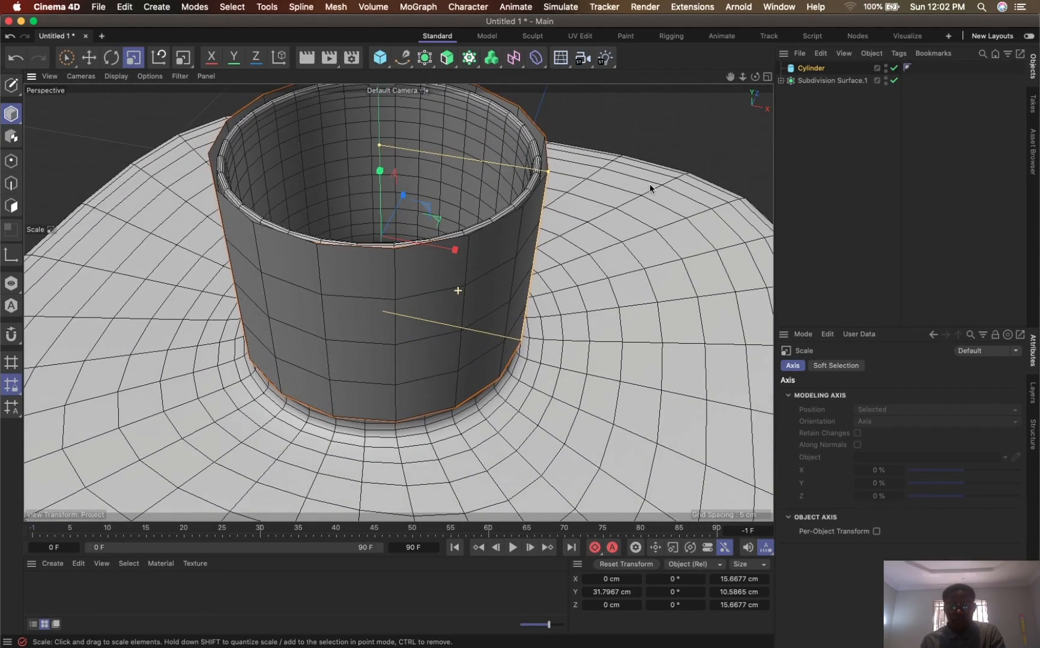
left_click_drag(598, 183, 541, 230, "alt")
left_click_drag(742, 77, 772, 91)
left_click_drag(513, 320, 447, 303, "alt")
- Convert the cylinder around the neck into an editable polygon object
left_click(816, 71)
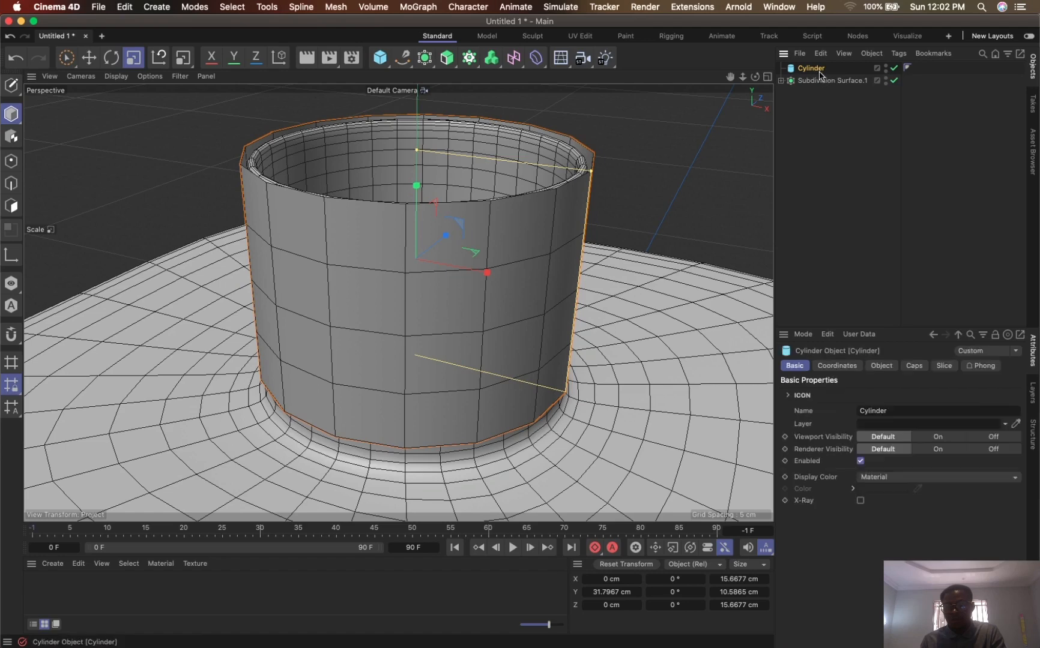
left_click_drag(560, 227, 550, 245, "alt")
left_click_drag(742, 77, 741, 100)
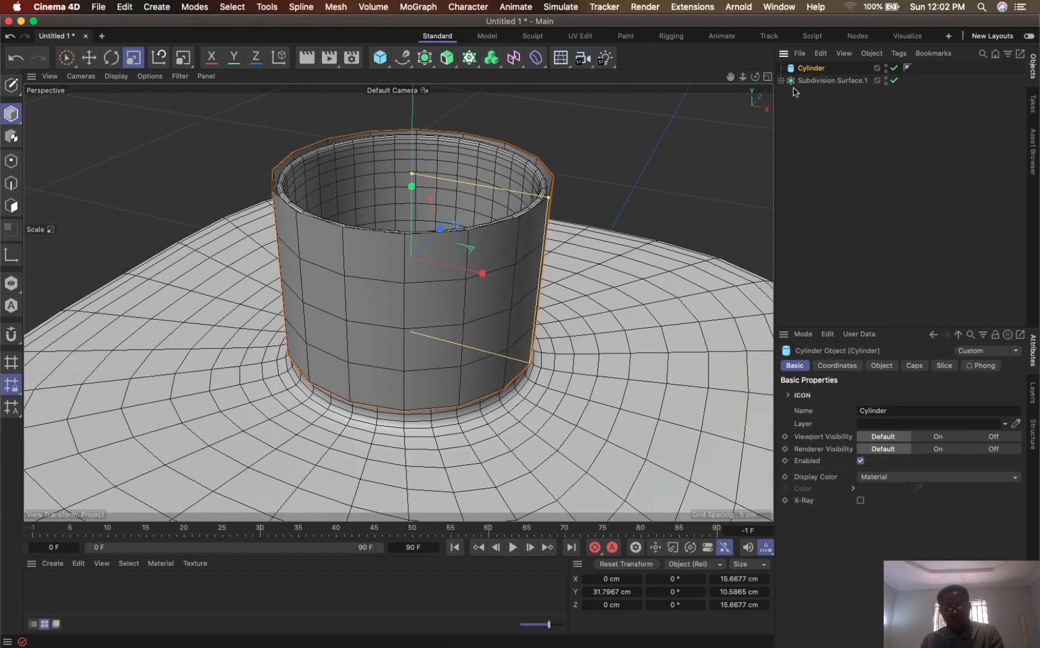
key("c")
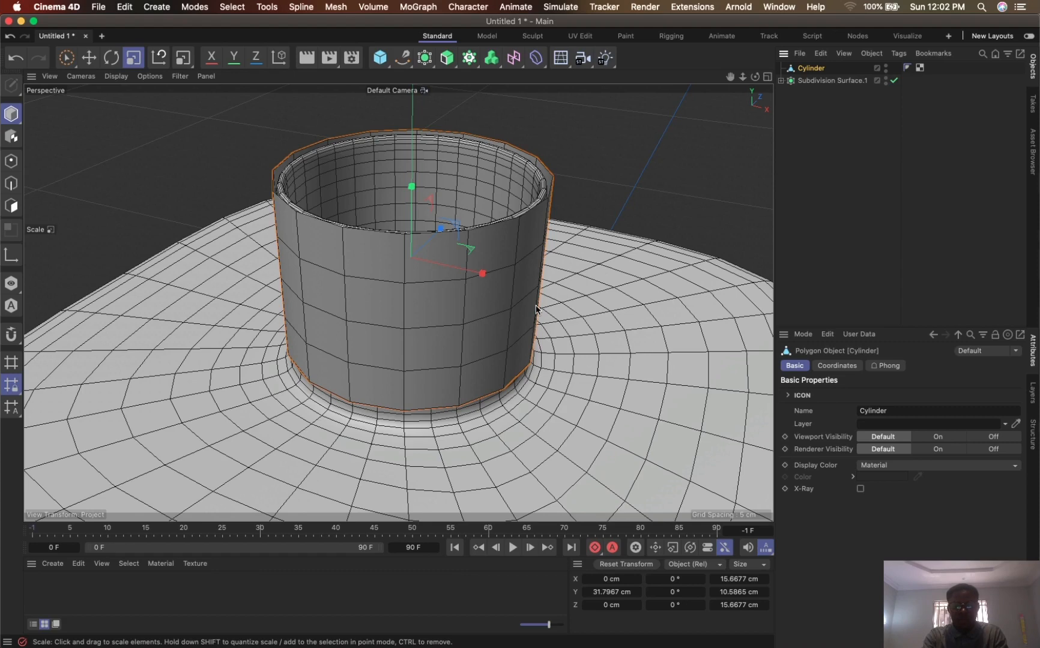
- In Edge mode, close the cylinder's open upper end with the Close Polygon Hole tool, using an N-gon
key("m")
key("d")
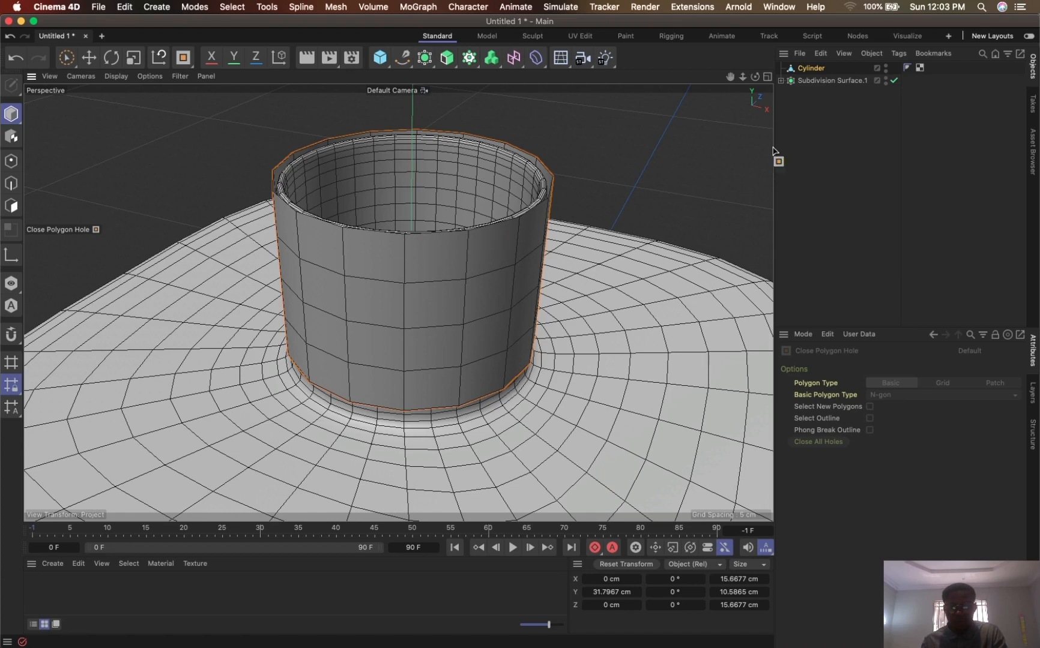
left_click(11, 161)
left_click(10, 184)
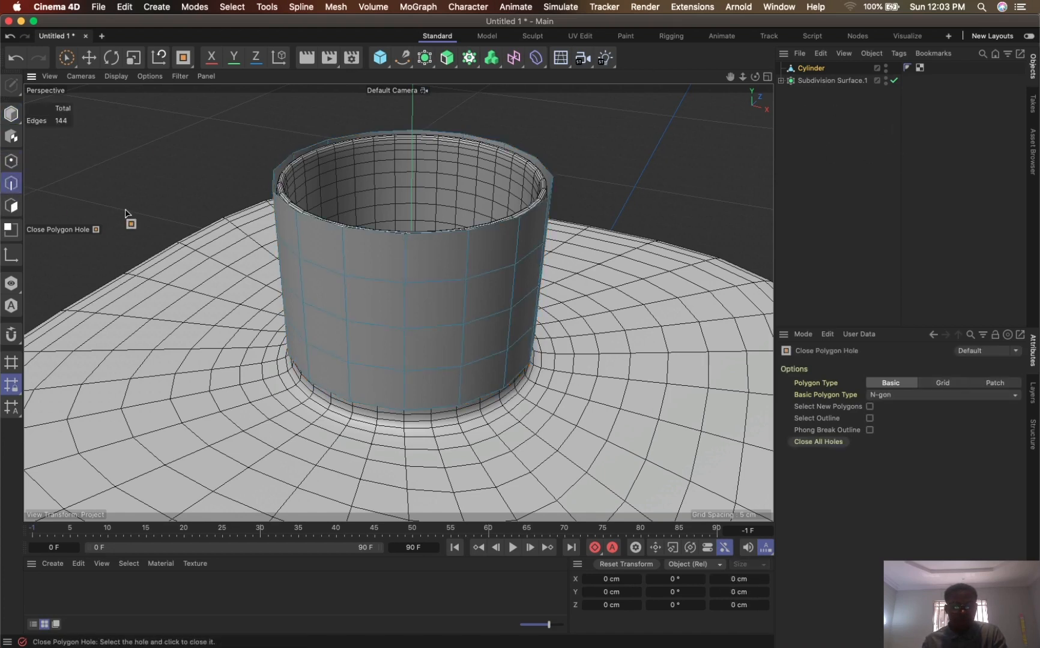
left_click(404, 234)
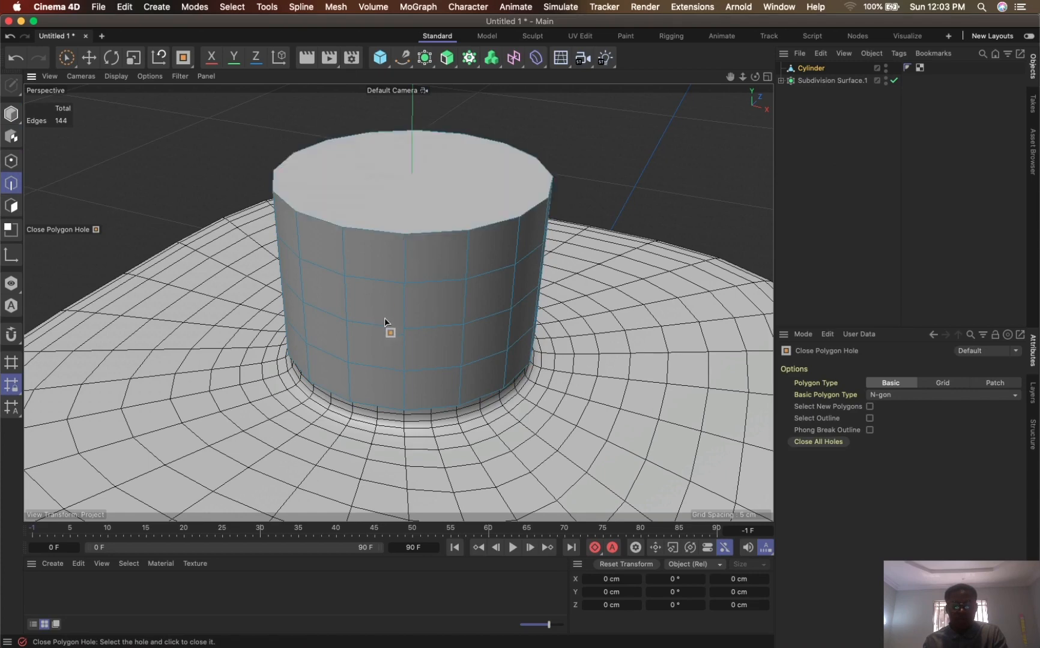
- Select the cylinder and hide the bottle's Subdivision Surface in both the viewport and the renderer
left_click_drag(447, 363, 441, 308, "alt")
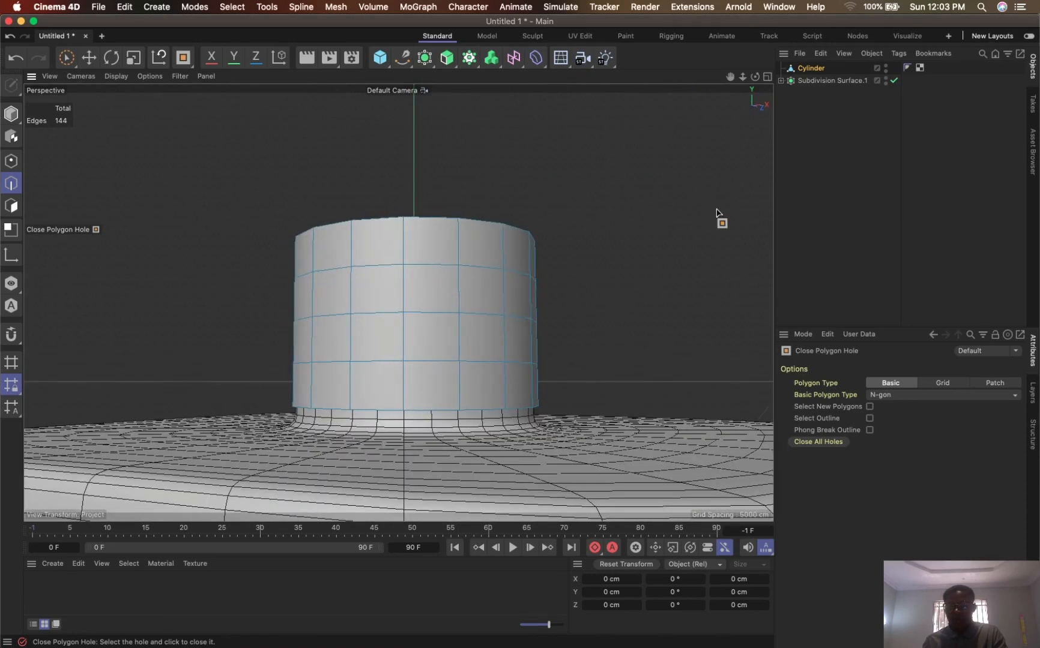
left_click(812, 67)
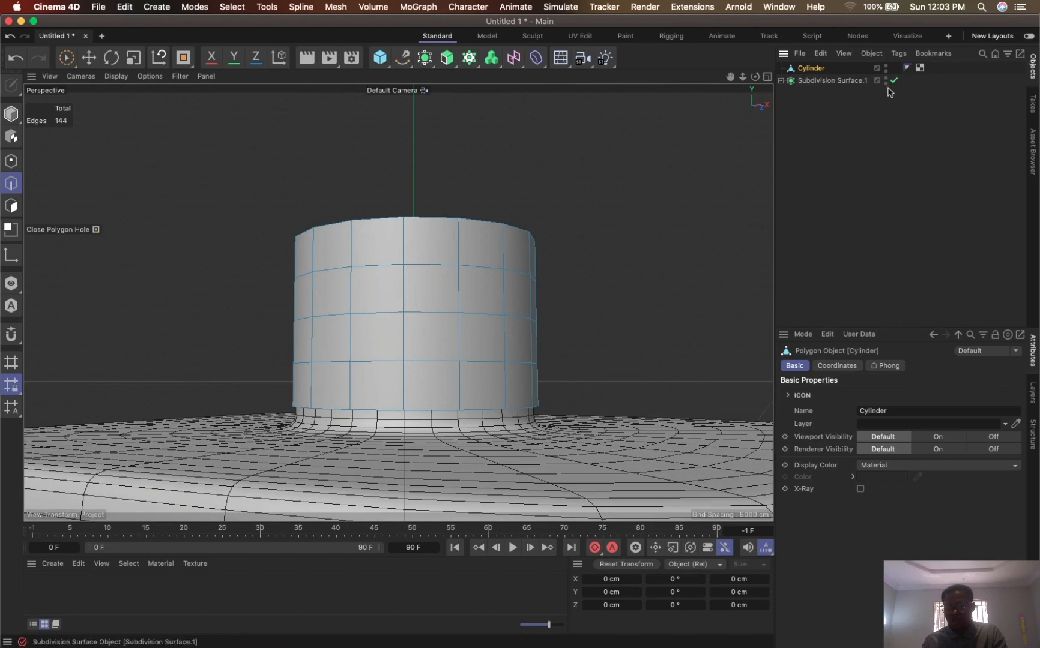
left_click(886, 79)
left_click(885, 80)
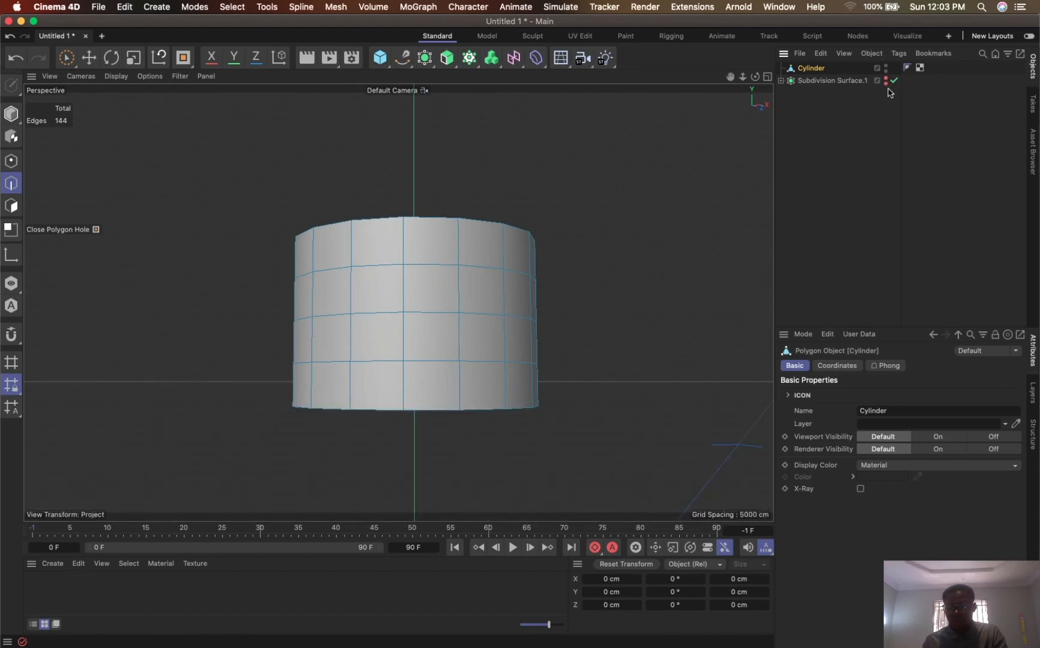
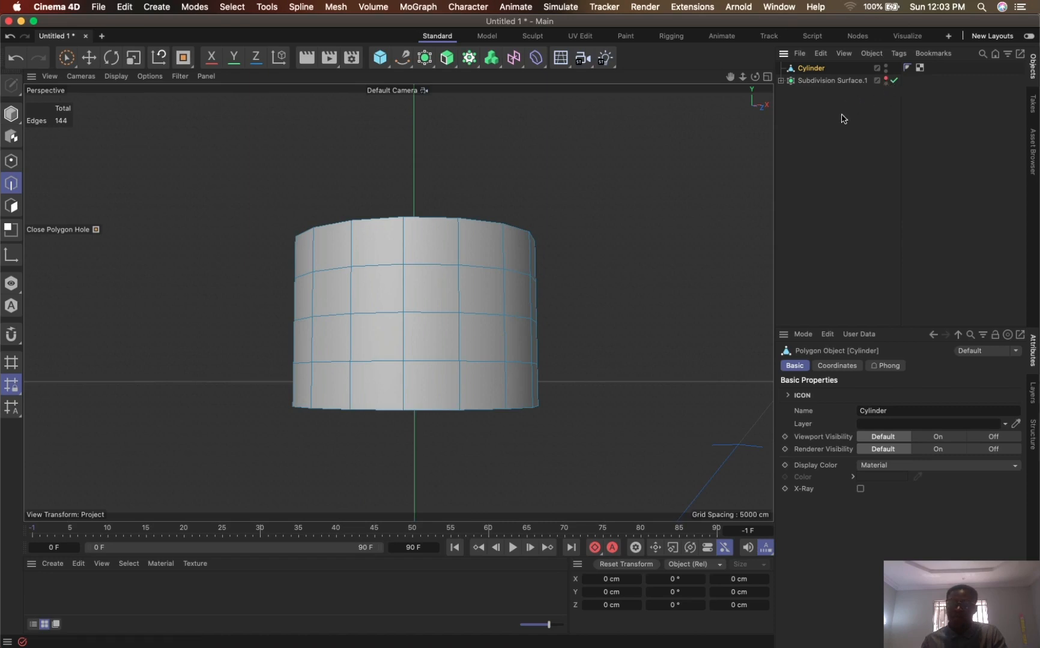
- Finish hiding the bottle in the renderer, and place the cap cylinder under a new Cloth Surface
double_click(885, 84)
left_click(885, 78)
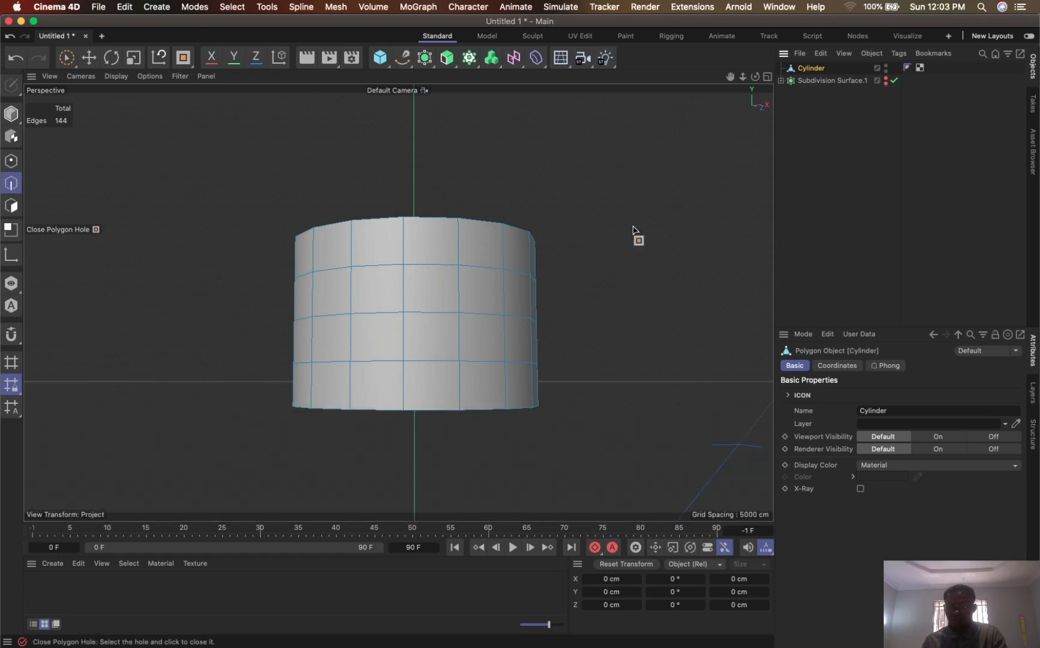
left_click_drag(509, 301, 536, 242, "alt")
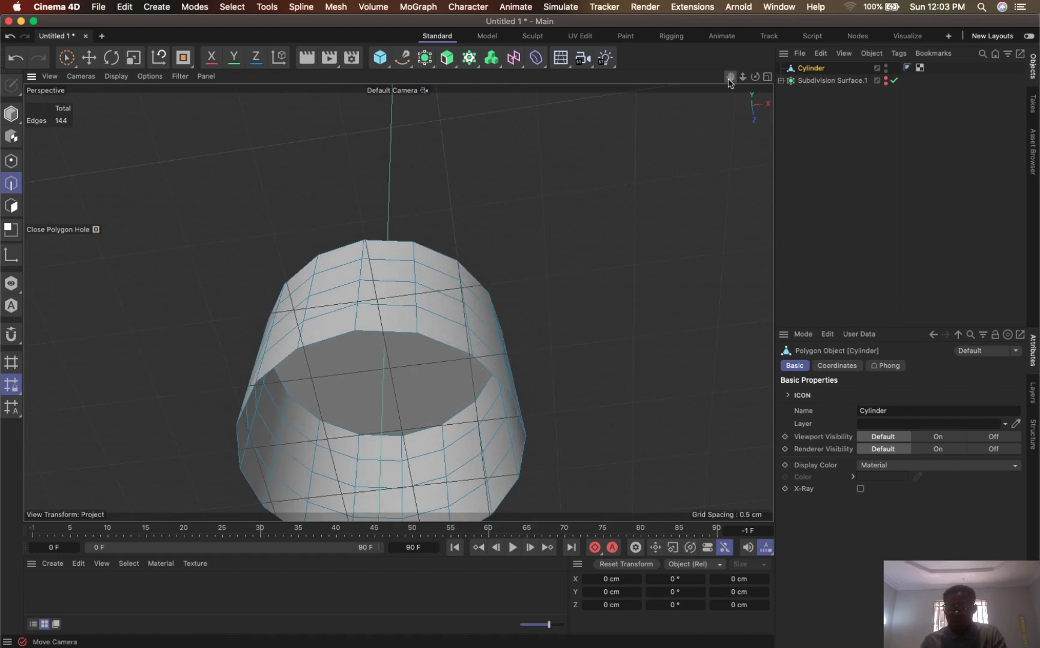
left_click_drag(730, 77, 767, 7)
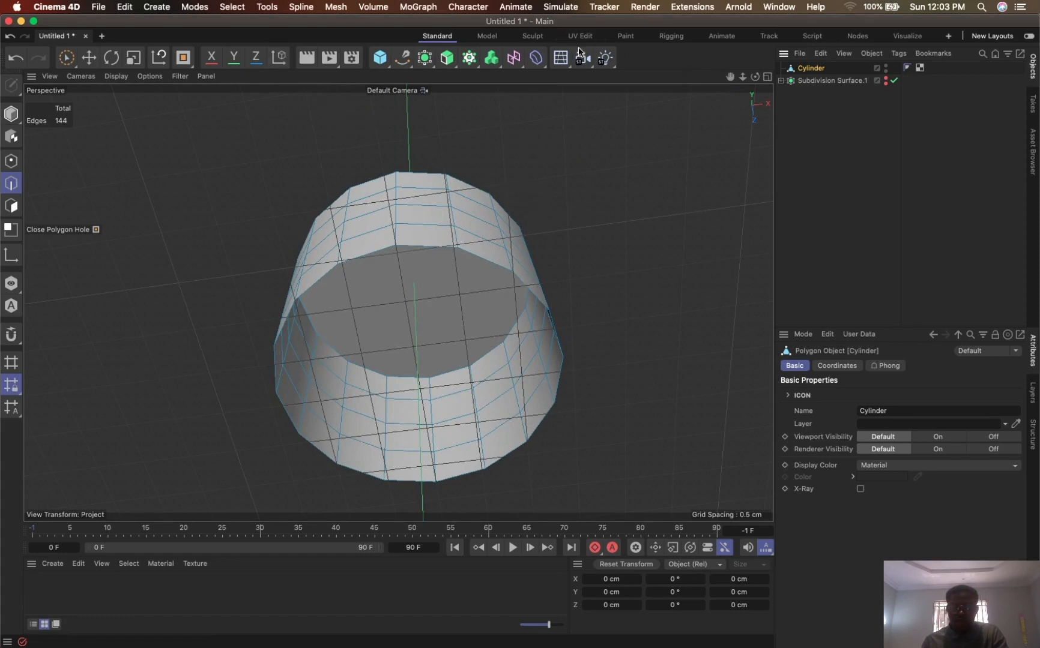
left_click(573, 8)
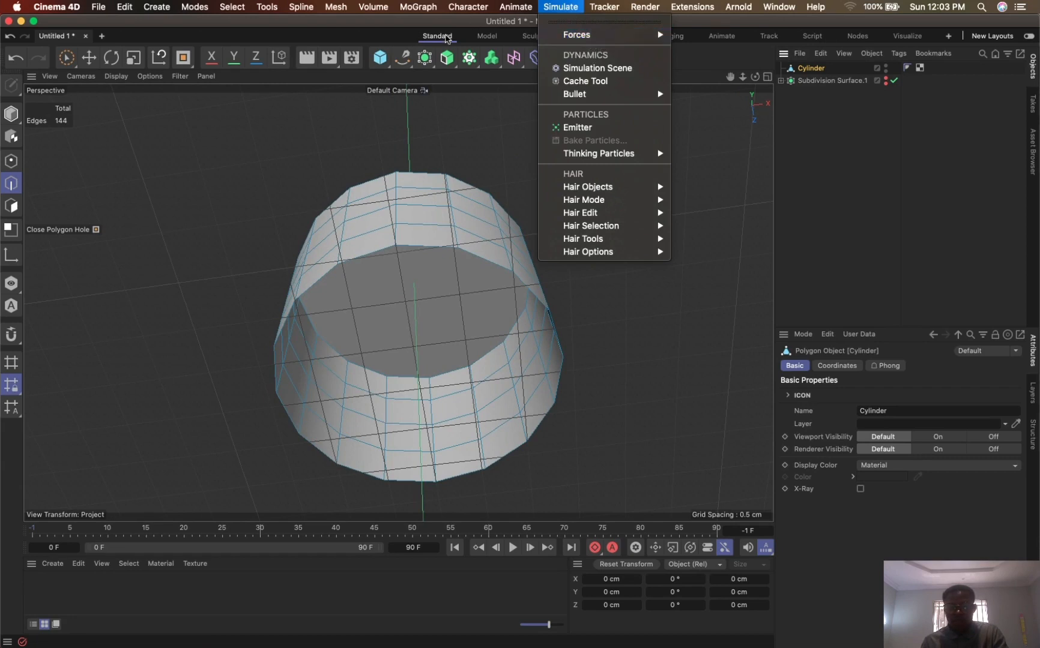
left_click(427, 62)
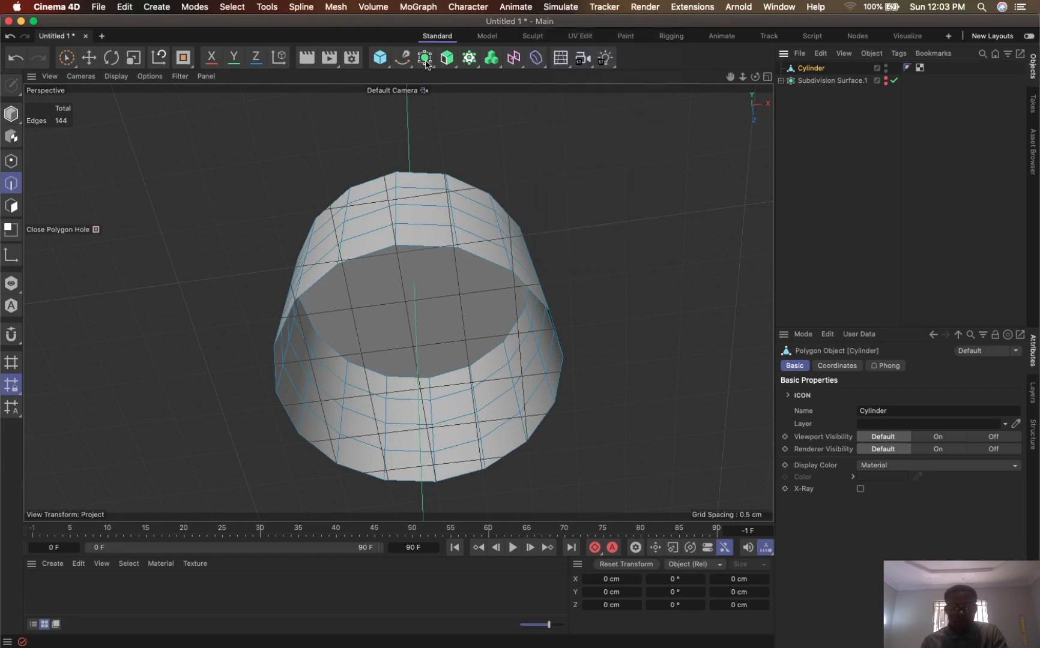
left_click(428, 62)
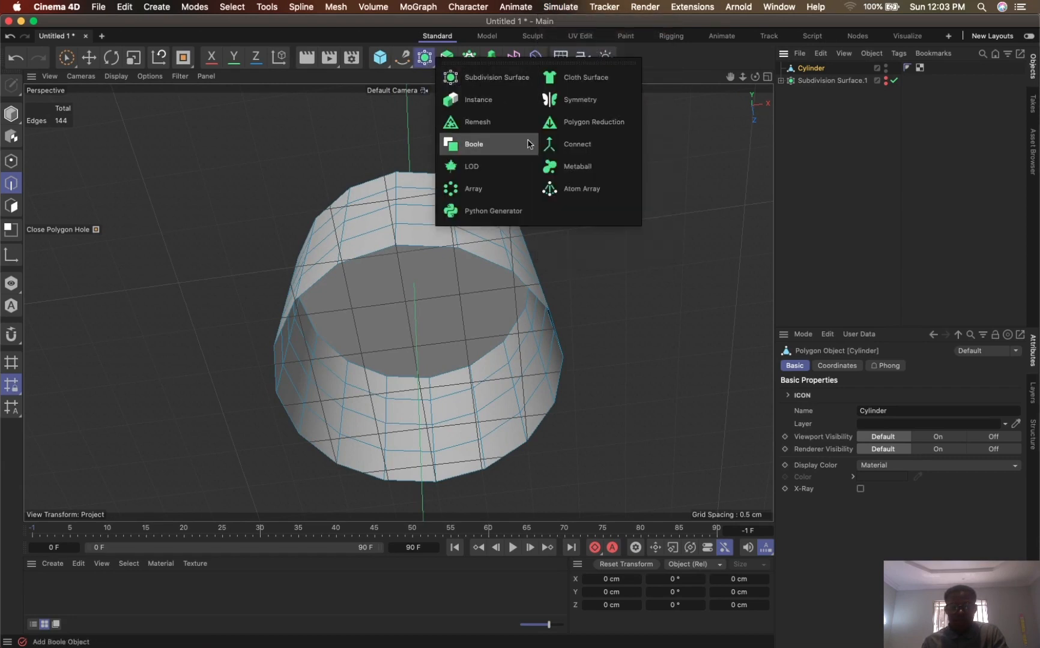
left_click(585, 85)
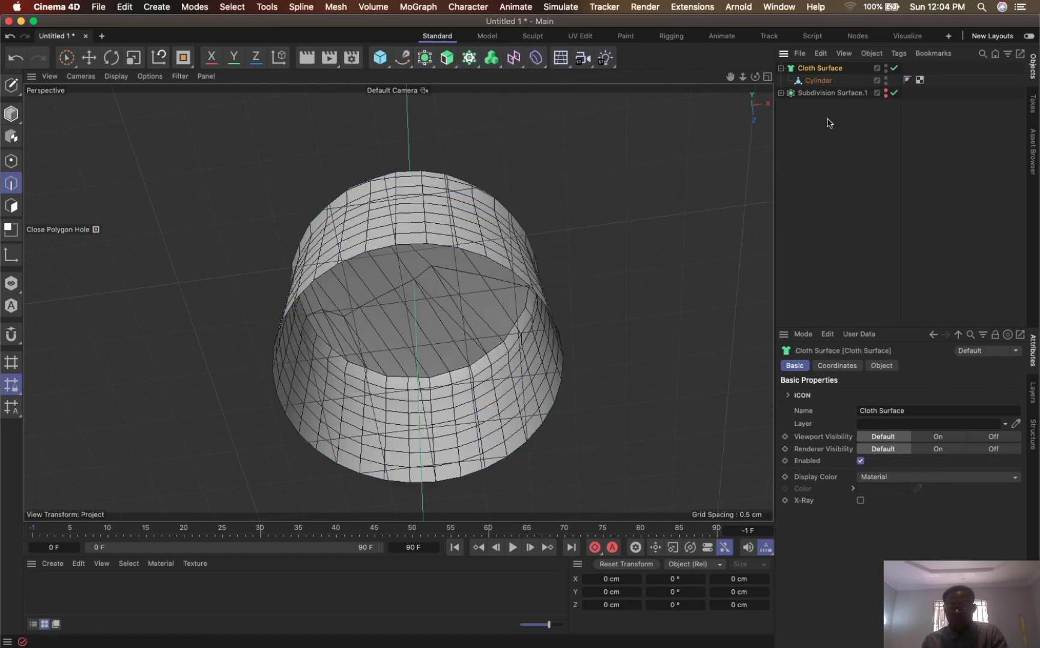
- Rename the cap's Cloth Surface as COVER and the bottle's Subdivision Surface as BODY
left_click_drag(755, 76, 722, 182)
double_click(822, 69)
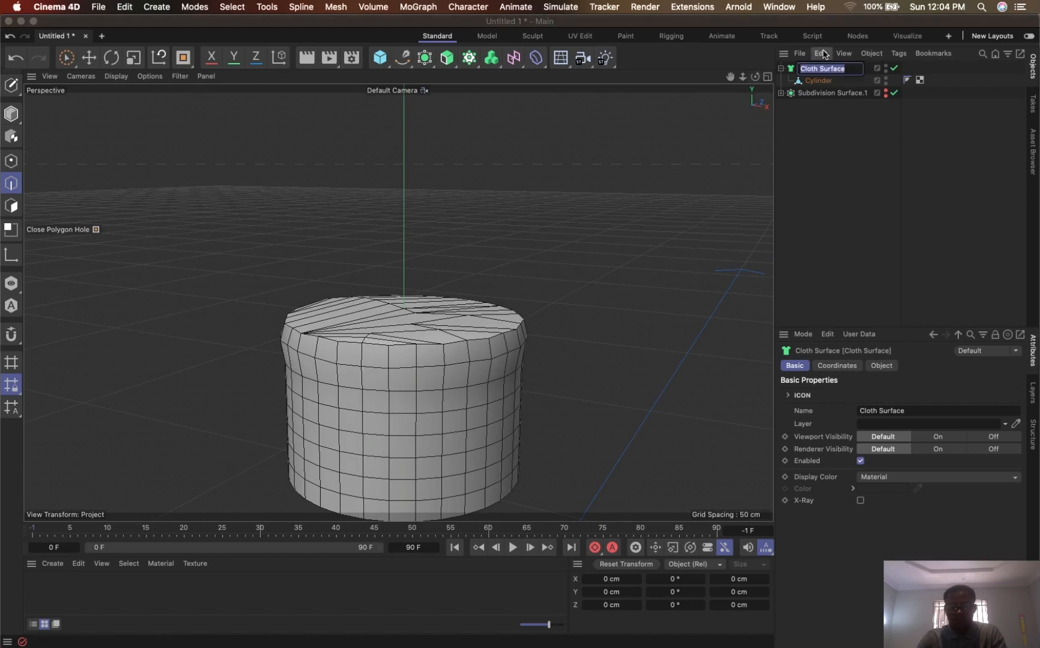
type("COVER")
key("Return")
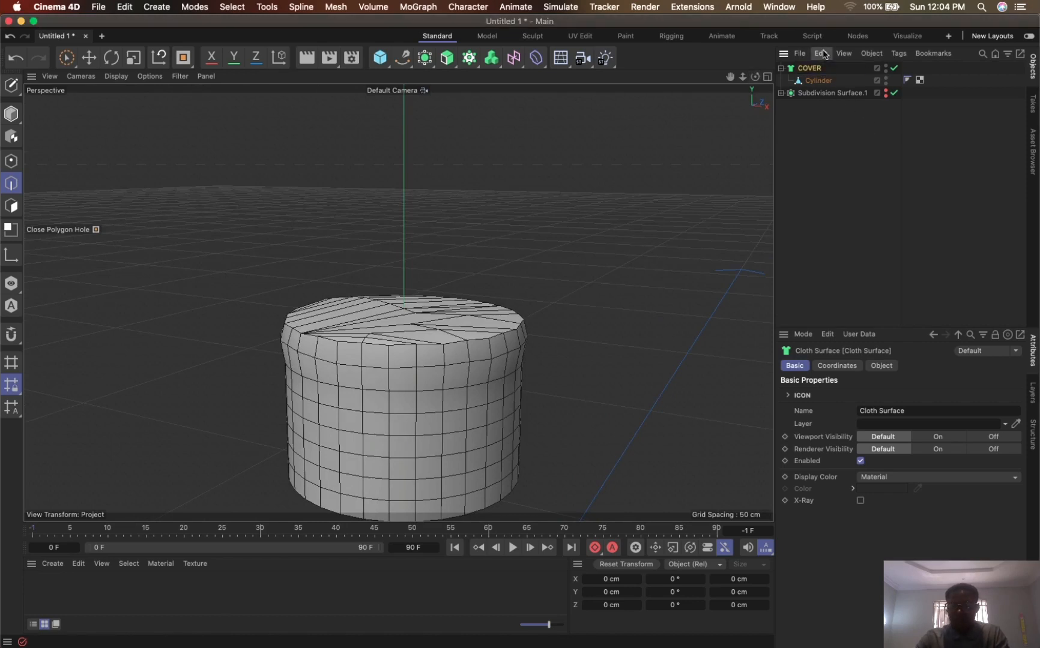
double_click(832, 94)
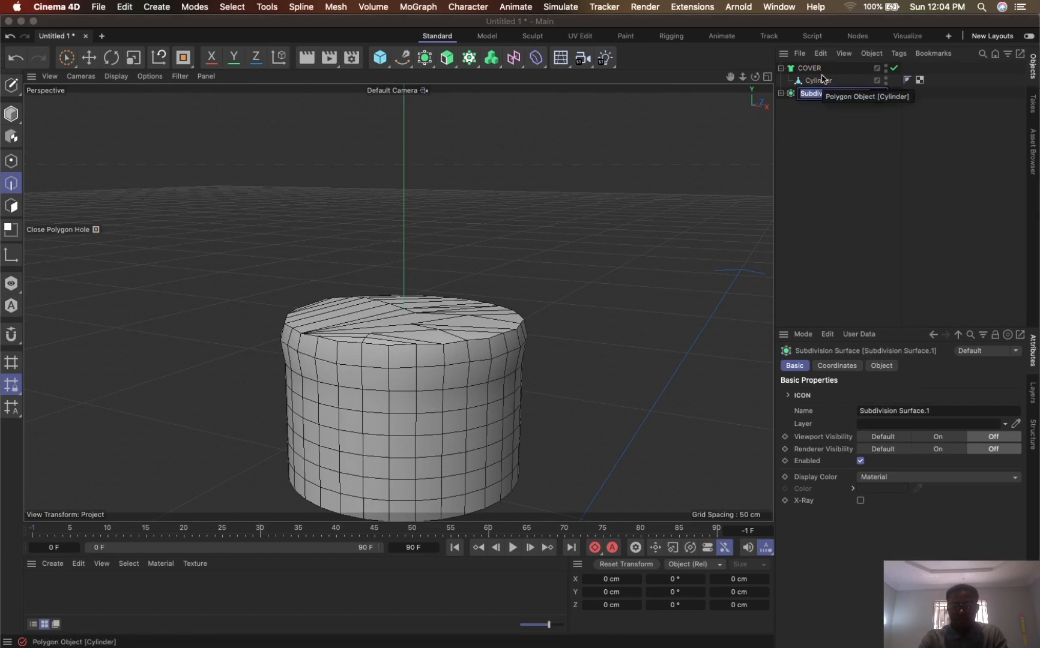
type("BODY")
key("Return")
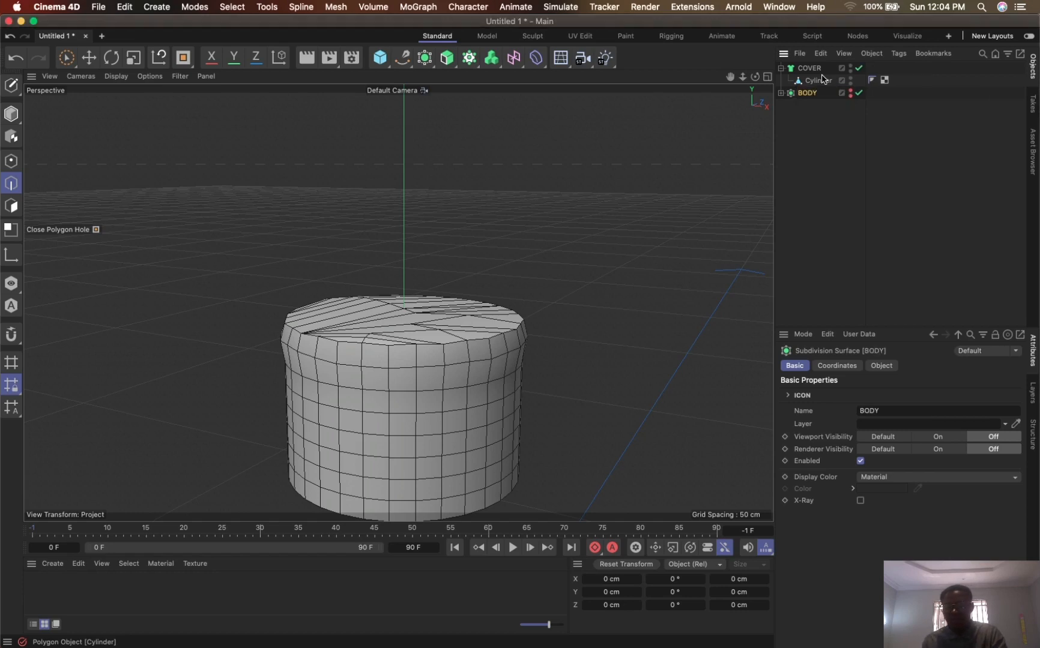
- Set the COVER Cloth Surface's subdivisions to 0
left_click(810, 68)
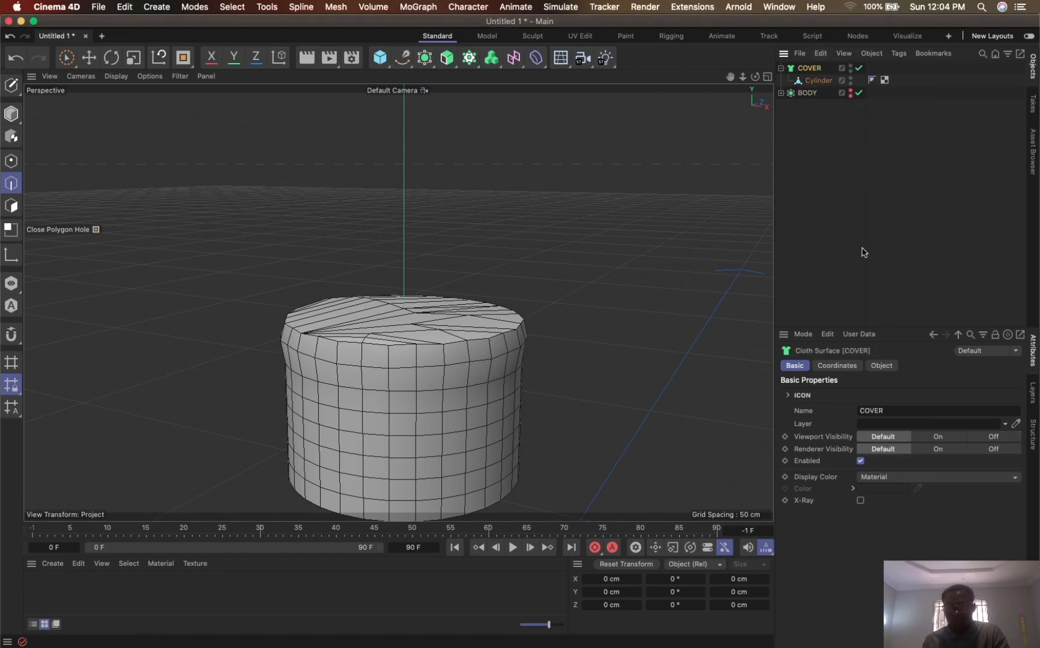
left_click(881, 365)
left_click(869, 394)
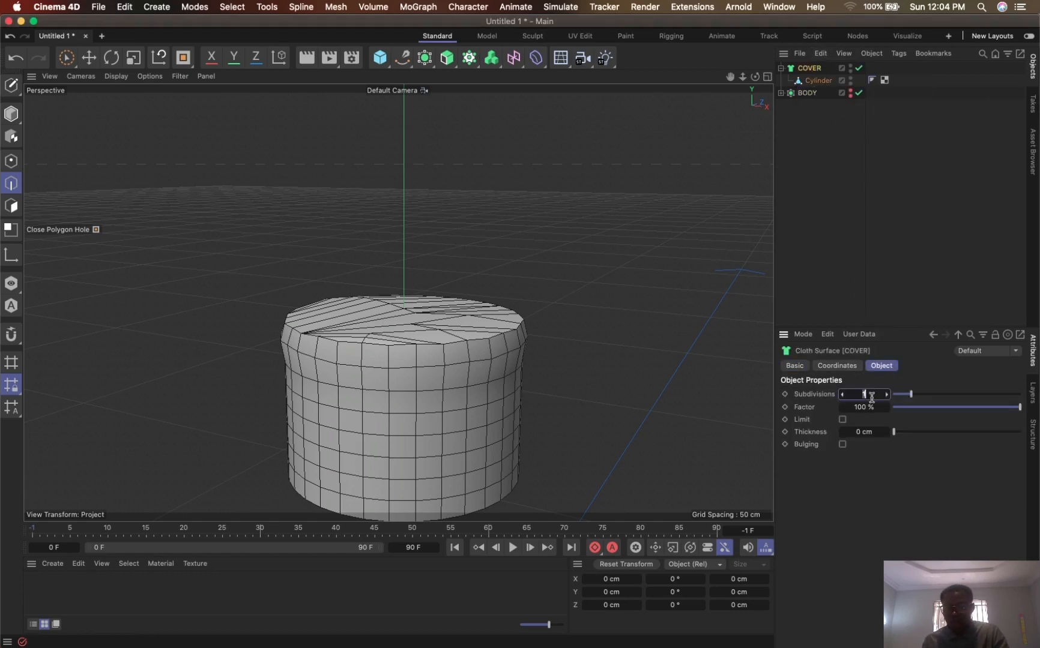
type("0")
key("Return")
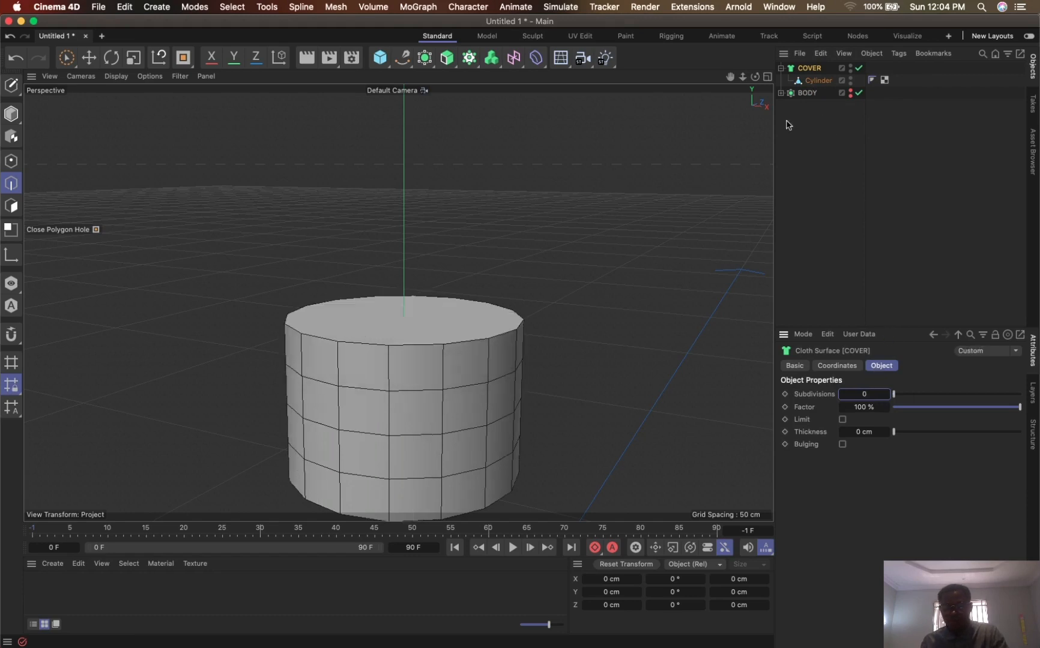
- Try thicknesses of 0.5 cm and 0.1 cm on the COVER Cloth Surface, and settle on 0.2 cm
left_click_drag(730, 76, 721, 10)
left_click_drag(541, 333, 563, 239, "alt")
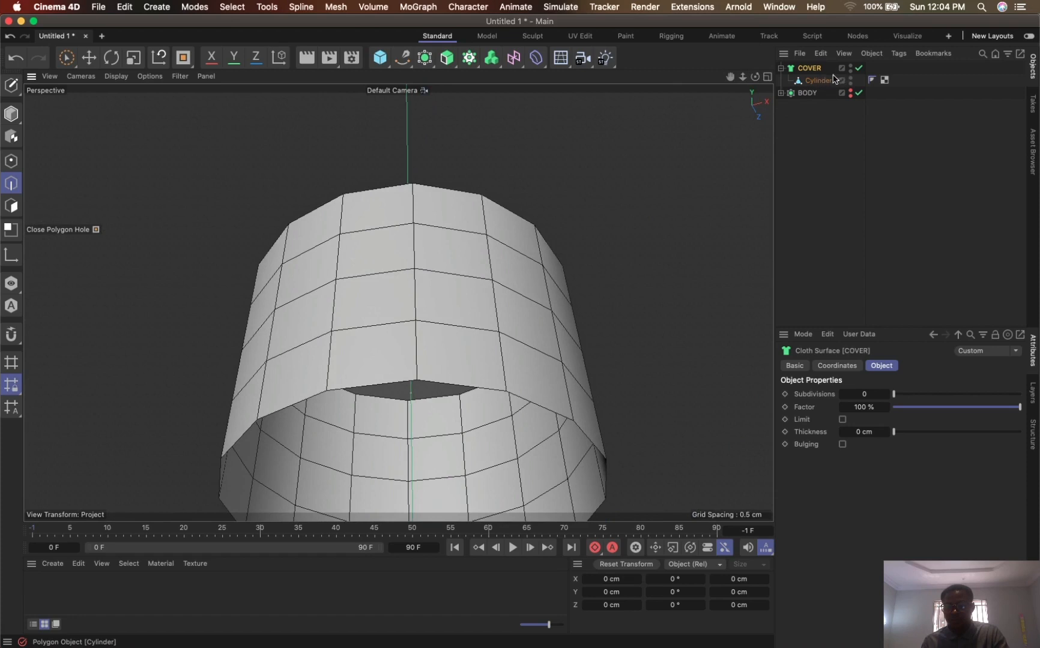
left_click(870, 433)
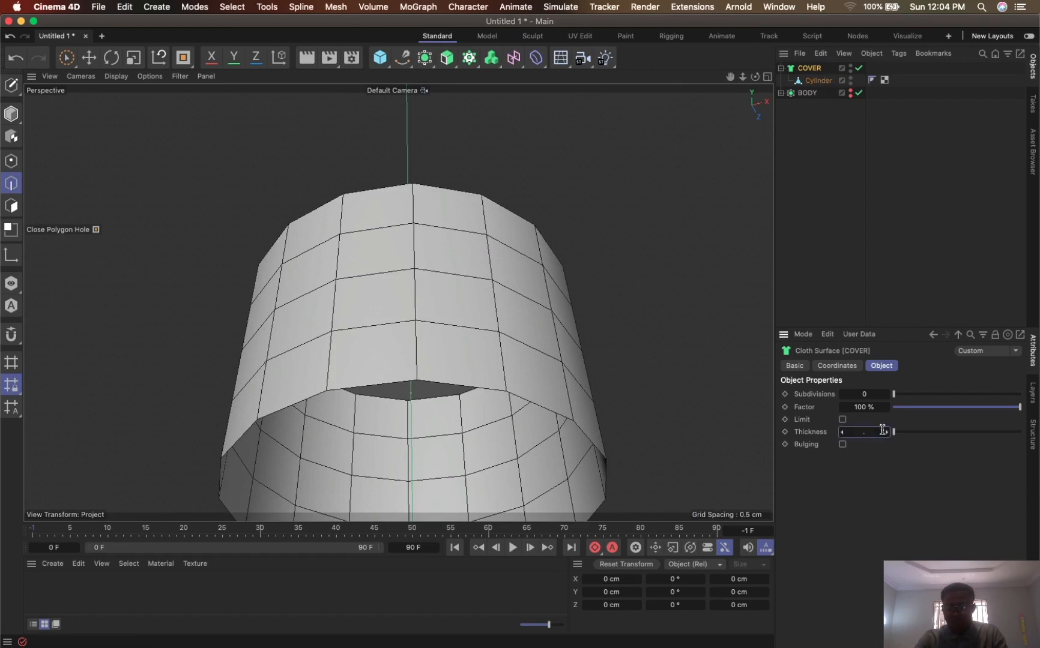
type(".5")
key("Return")
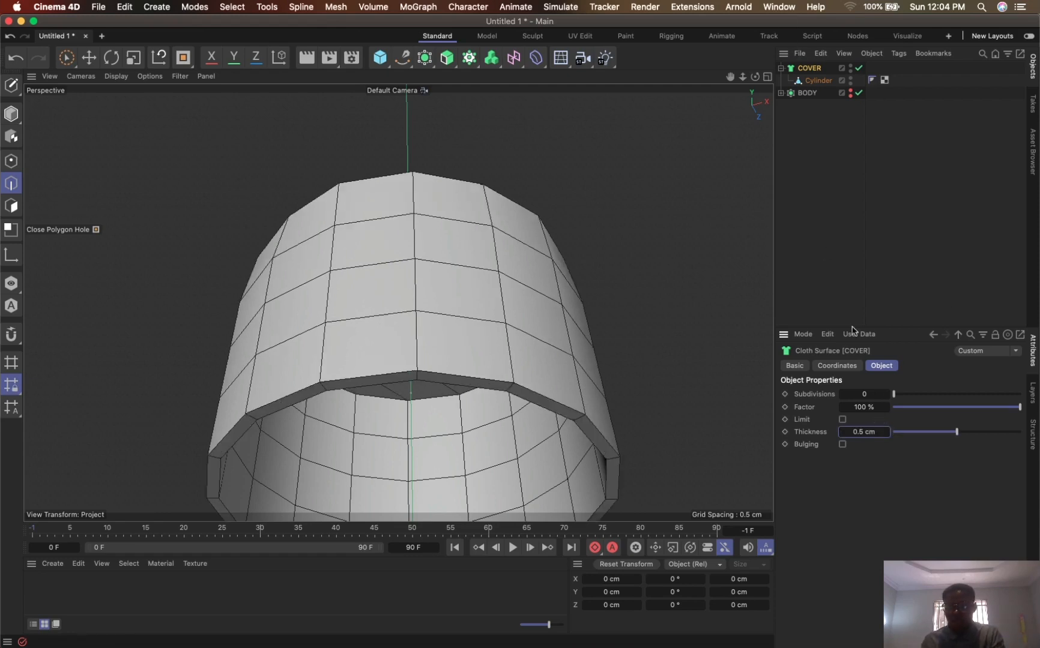
left_click(864, 432)
left_click(862, 431)
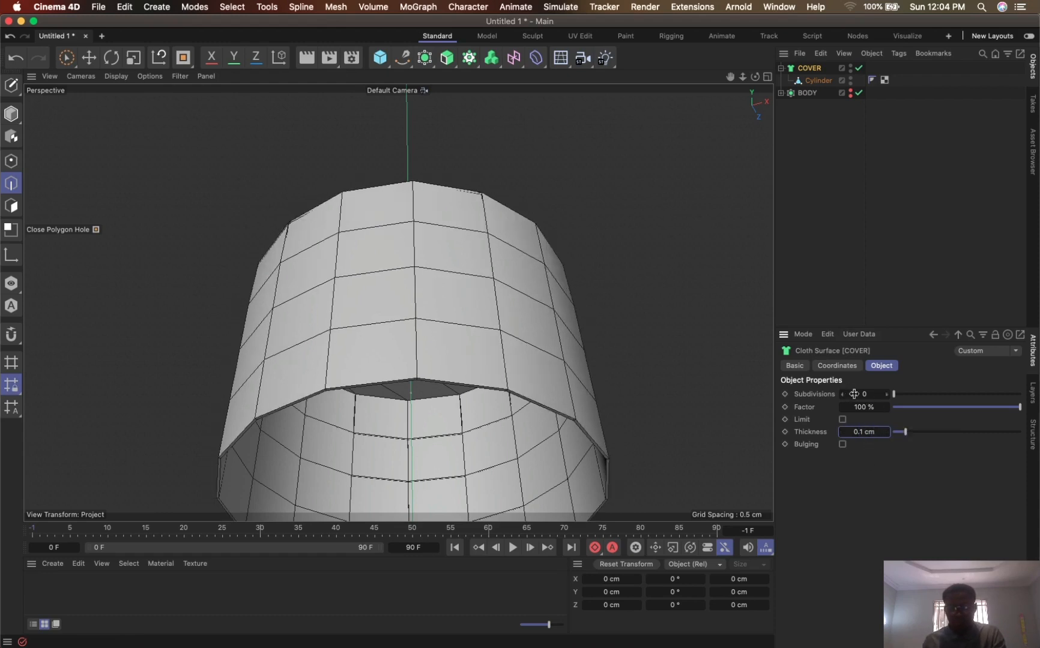
left_click(864, 432)
key("Return")
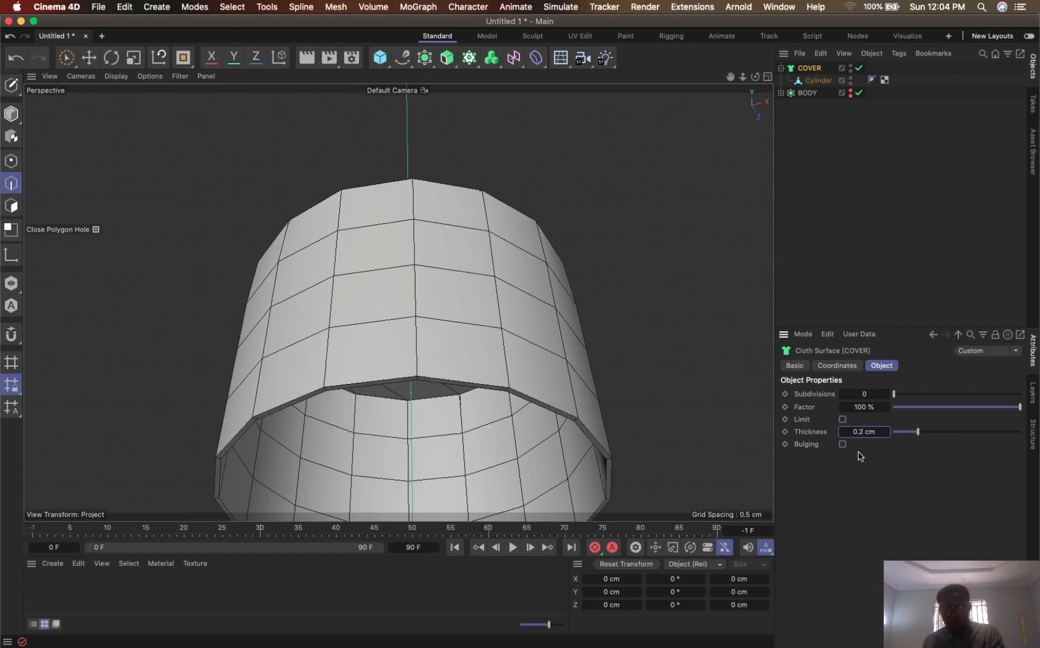
left_click_drag(755, 77, 780, 63)
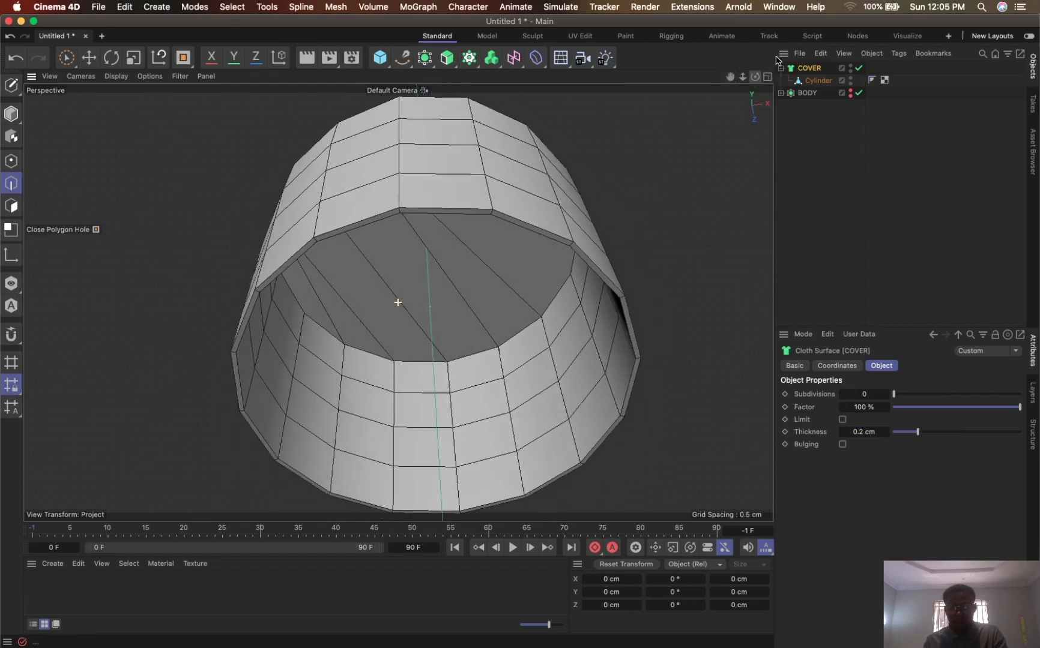
- Show BODY again and place COVER under a new Subdivision Surface to smooth the cap
left_click(855, 93)
left_click_drag(755, 77, 743, 29)
left_click_drag(742, 76, 725, 141)
left_click_drag(730, 77, 736, 23)
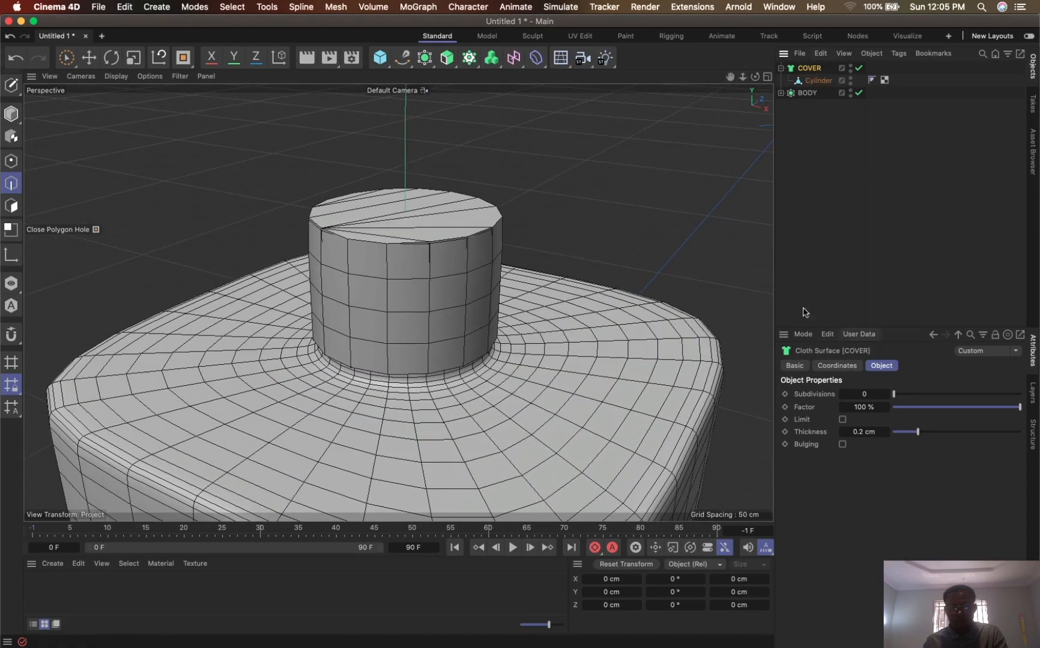
left_click_drag(731, 78, 731, 20)
mouse_move(461, 184)
left_mouse_down("alt")
mouse_move(508, 280)
mouse_move(612, 191)
mouse_move(573, 199)
mouse_move(653, 167)
left_mouse_up("alt")
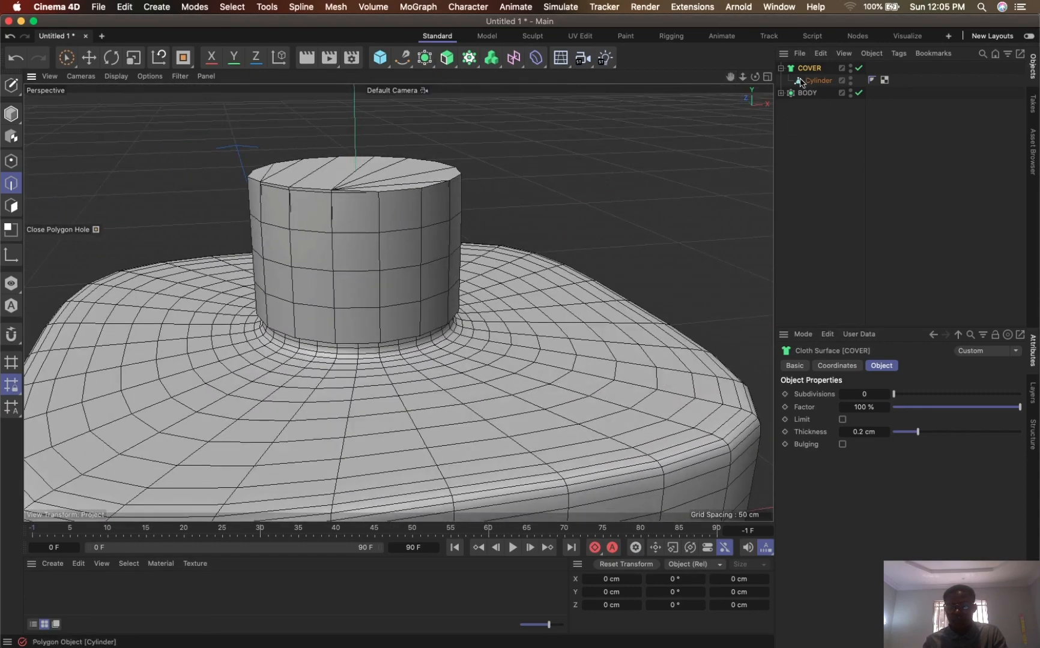
left_click(425, 58, "alt")
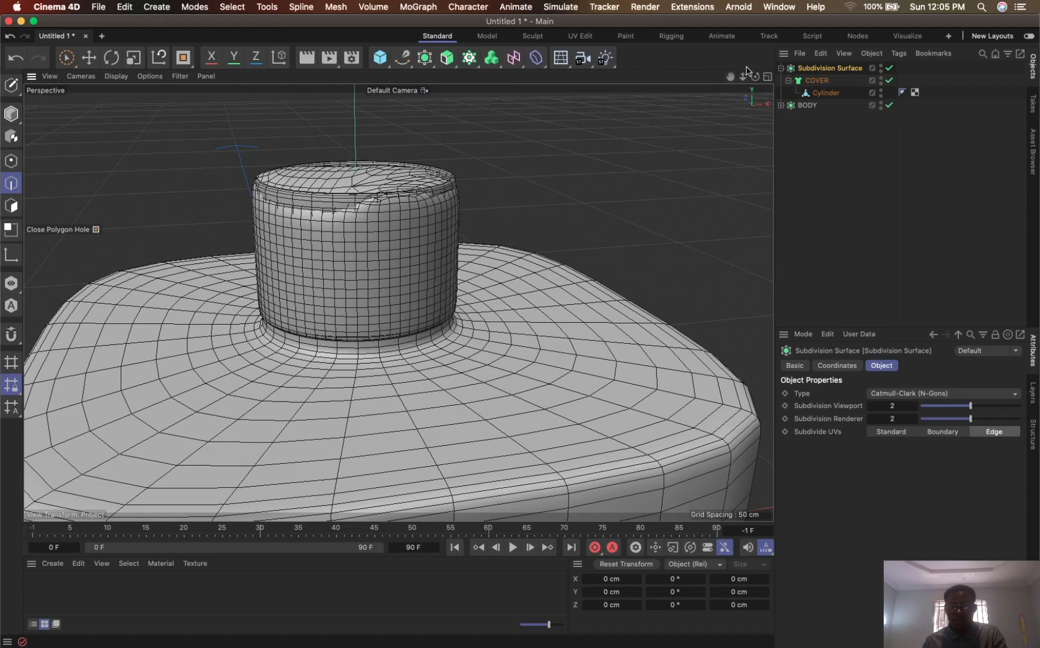
mouse_move(732, 77)
left_mouse_down()
mouse_move(760, 61)
mouse_move(744, 100)
mouse_move(704, 111)
mouse_move(700, 134)
mouse_move(704, 114)
left_mouse_up()
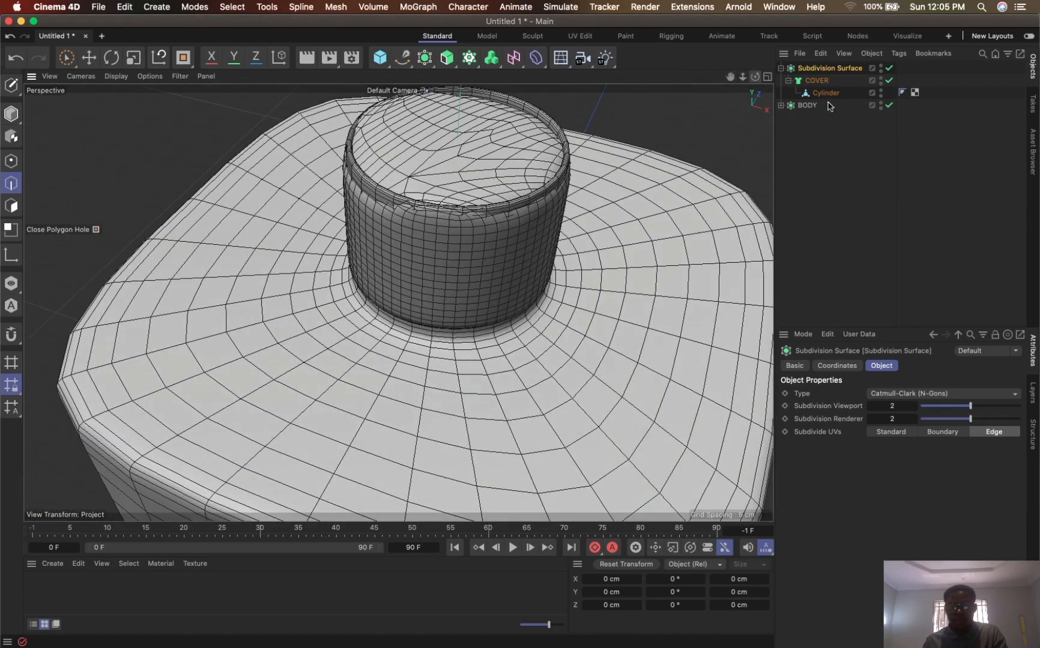
- Hide BODY in both the viewport and the renderer to isolate the smoothed cap
double_click(881, 109, "alt")
mouse_move(730, 77)
left_mouse_down()
mouse_move(729, 115)
mouse_move(769, 59)
left_mouse_up()
mouse_move(614, 202)
left_mouse_down("alt")
mouse_move(658, 183)
mouse_move(652, 242)
mouse_move(606, 264)
mouse_move(601, 182)
mouse_move(599, 197)
left_mouse_up("alt")
key("super+z")
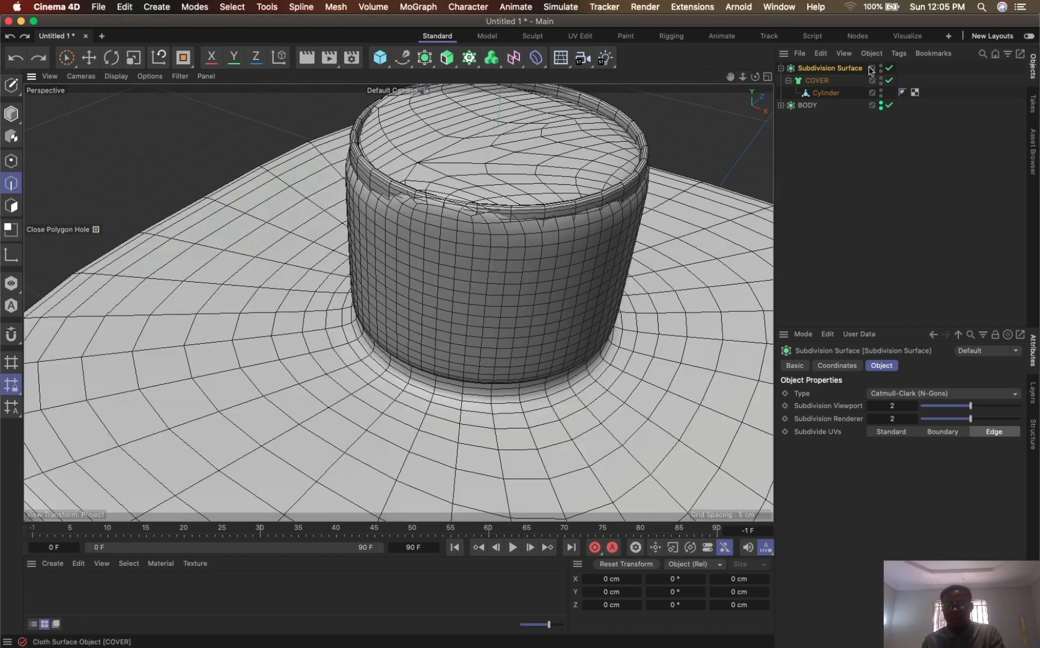
left_click(880, 103)
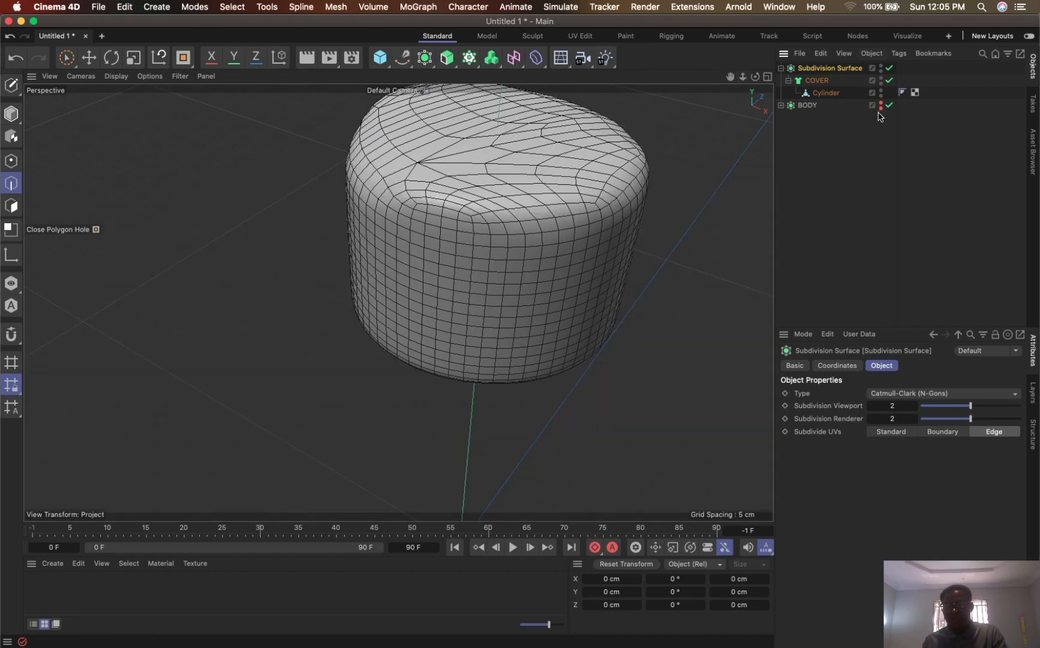
- Select the cylinder inside COVER and turn off the cap's Subdivision Surface
left_click(812, 81)
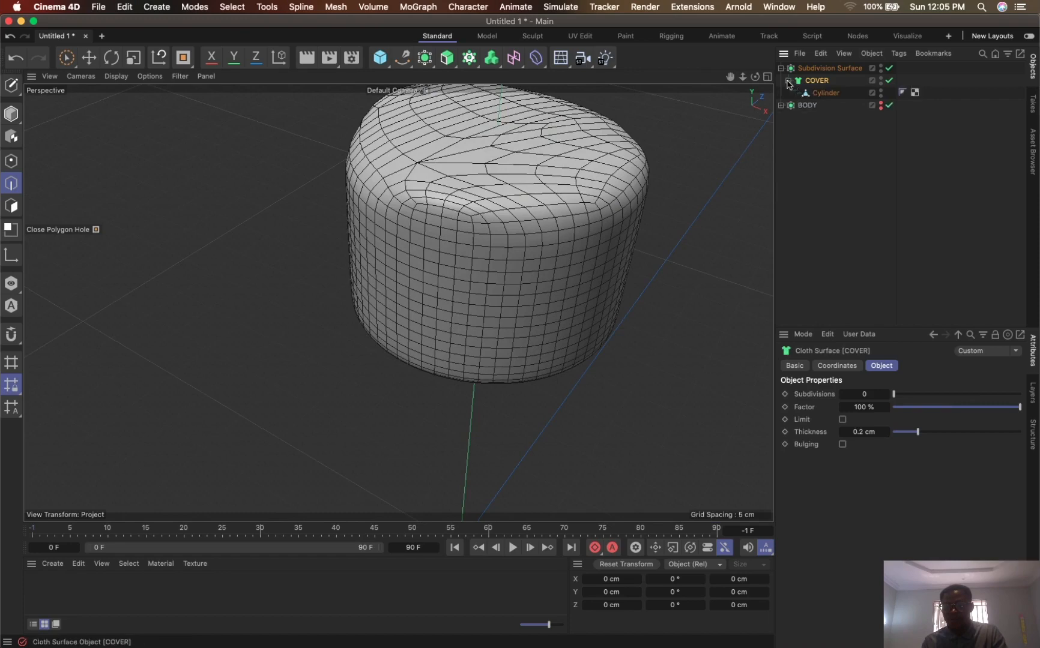
left_click(820, 94)
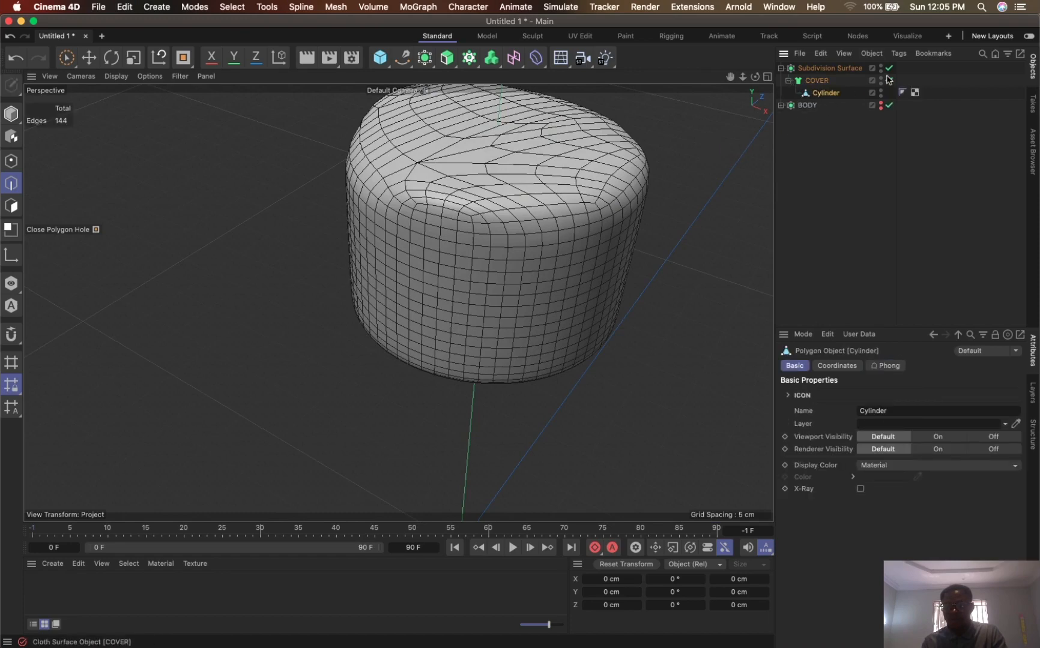
key("q")
left_click_drag(732, 77, 746, 189)
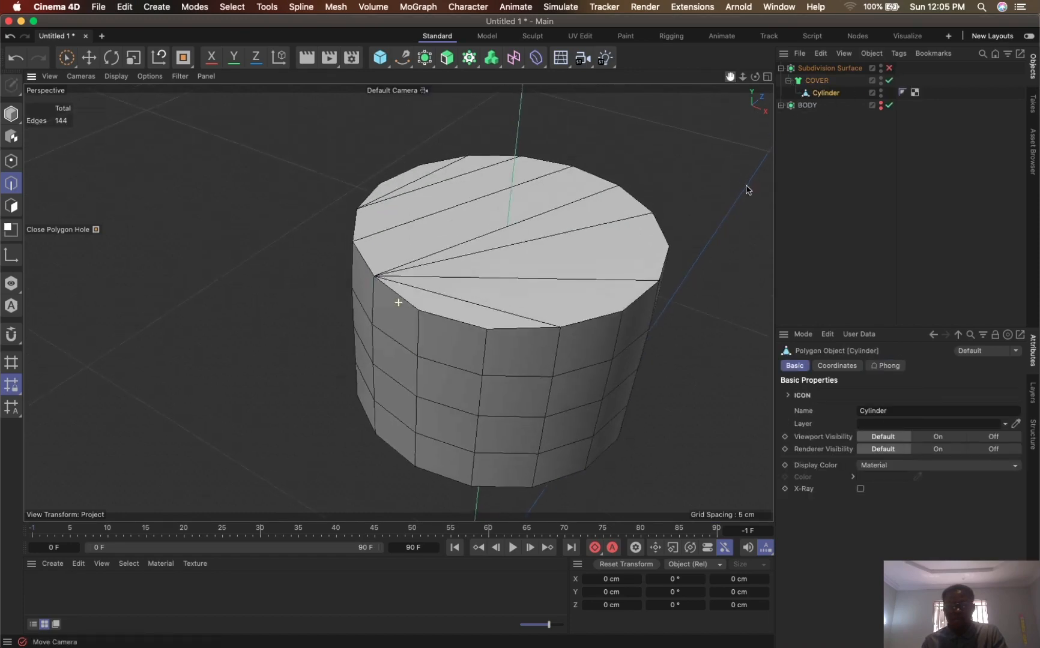
left_click_drag(404, 302, 417, 282, "alt")
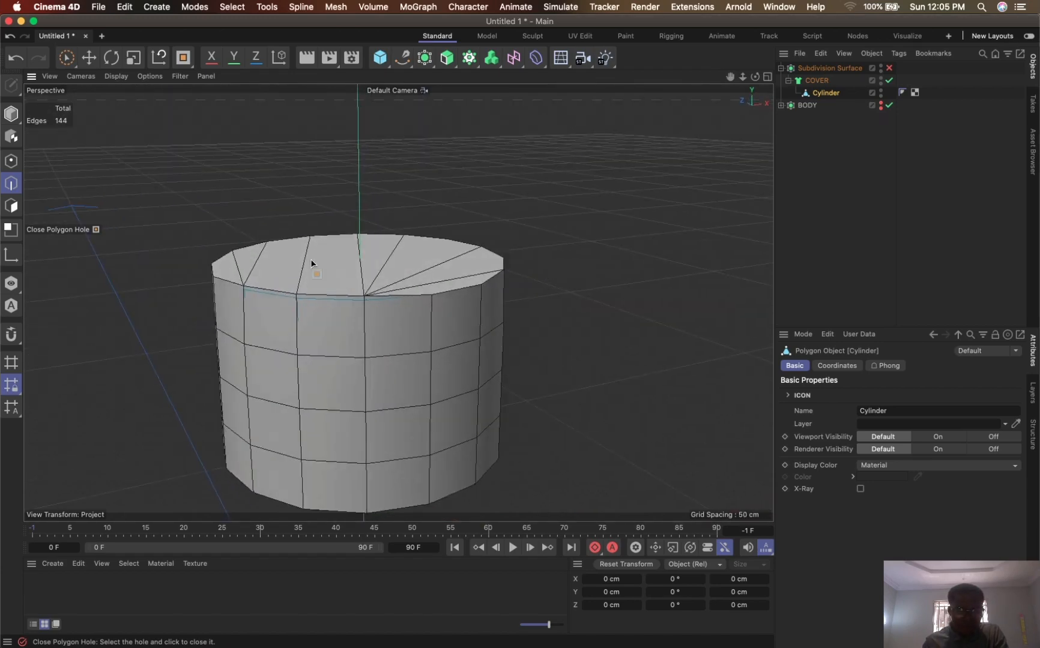
left_click_drag(311, 263, 304, 322, "alt")
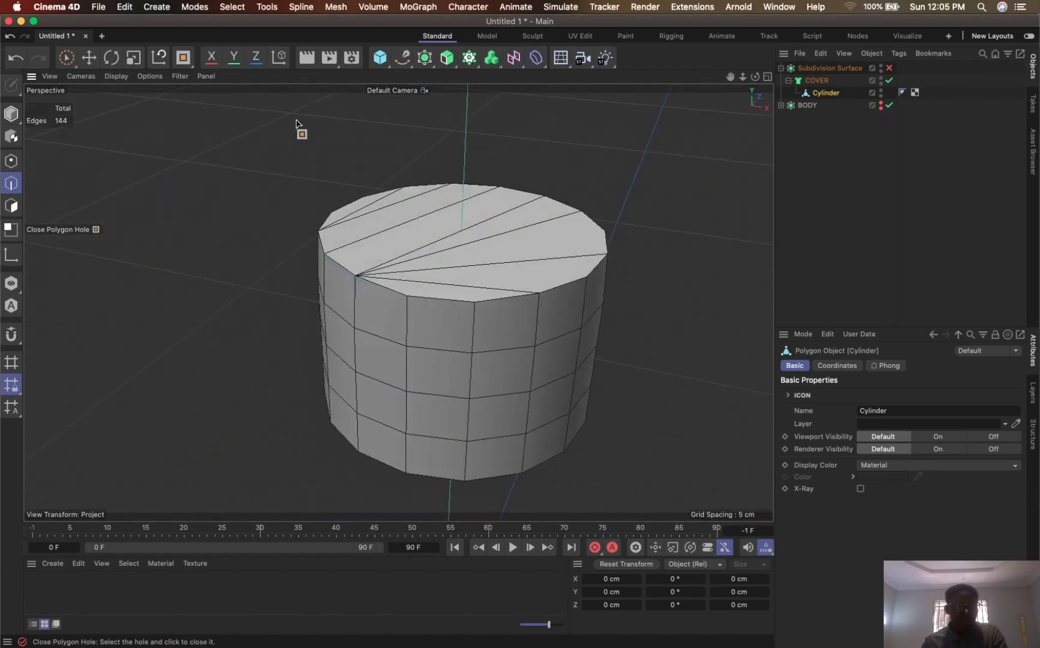
- In Polygon mode, disable the COVER Cloth Surface and brush-select the cylinder's upper N-gon face
left_click(11, 206)
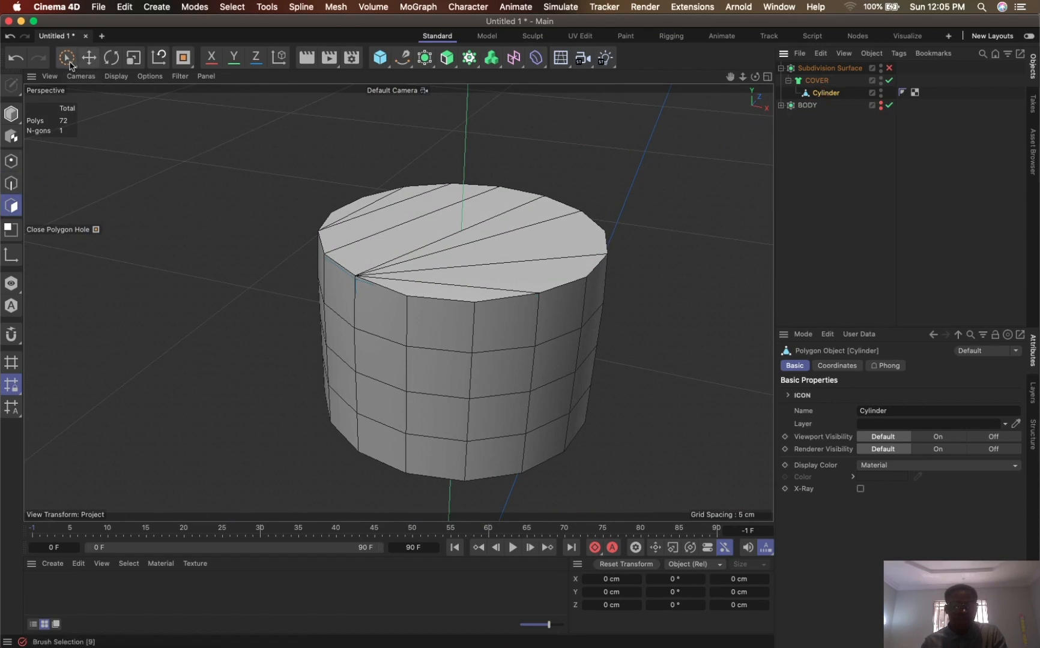
left_click(67, 58)
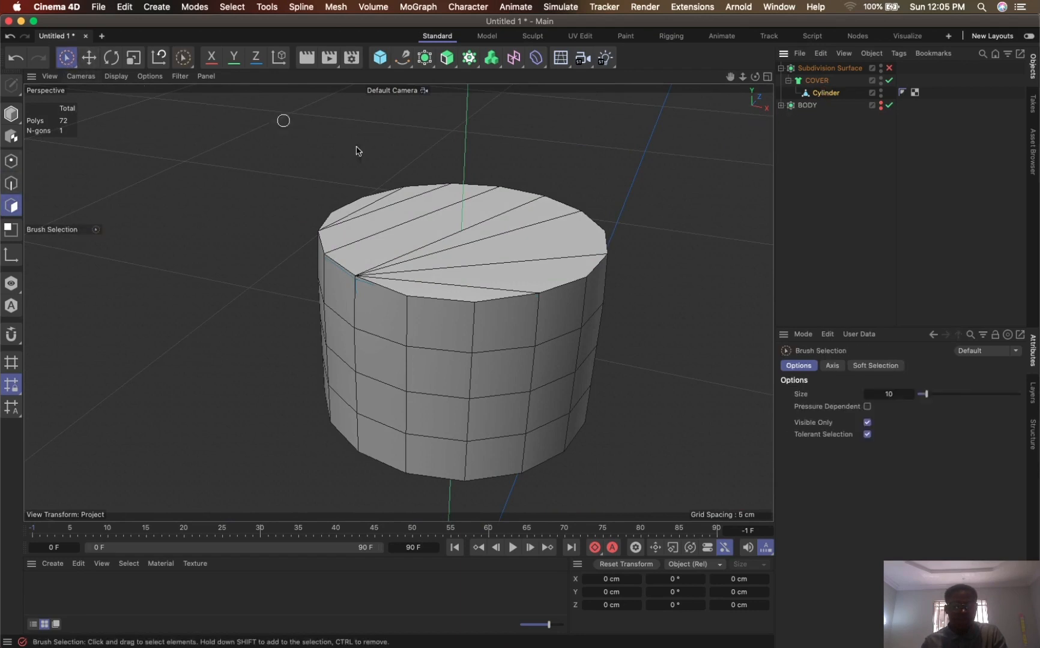
left_click(889, 81)
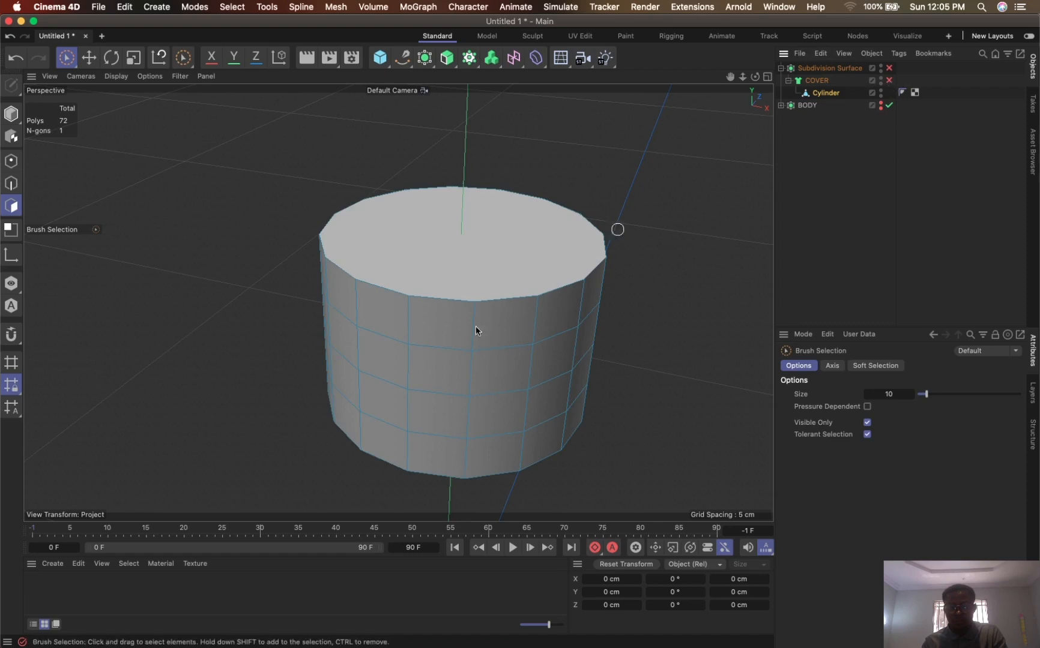
left_click(484, 273)
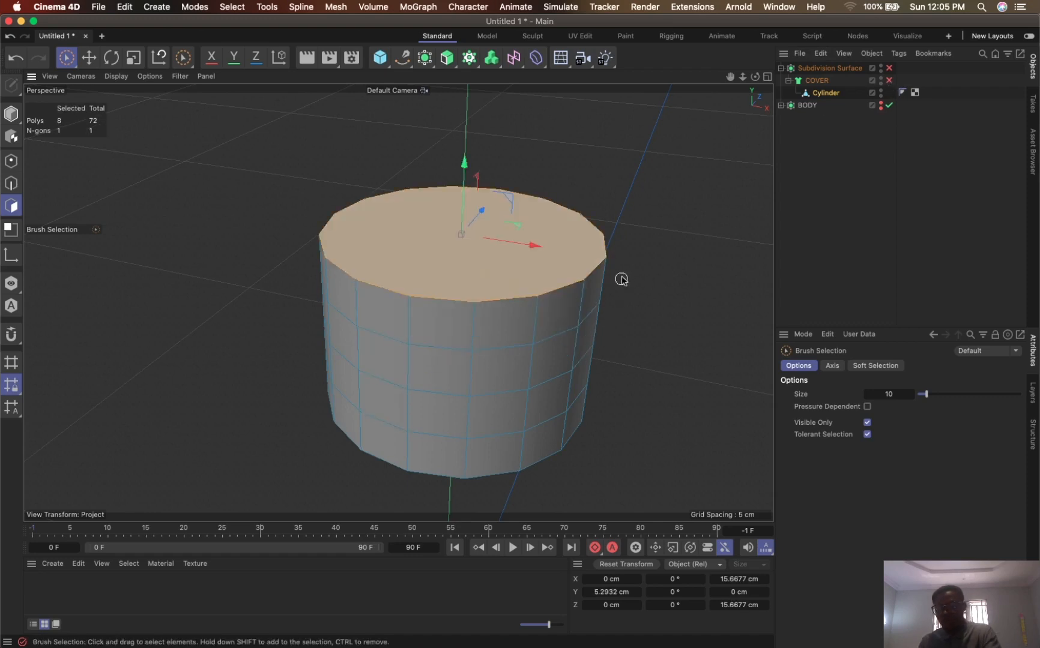
- Delete the cylinder's upper N-gon face and close the resulting hole using Close Polygon Hole with the Basic N-gon type
key("Delete")
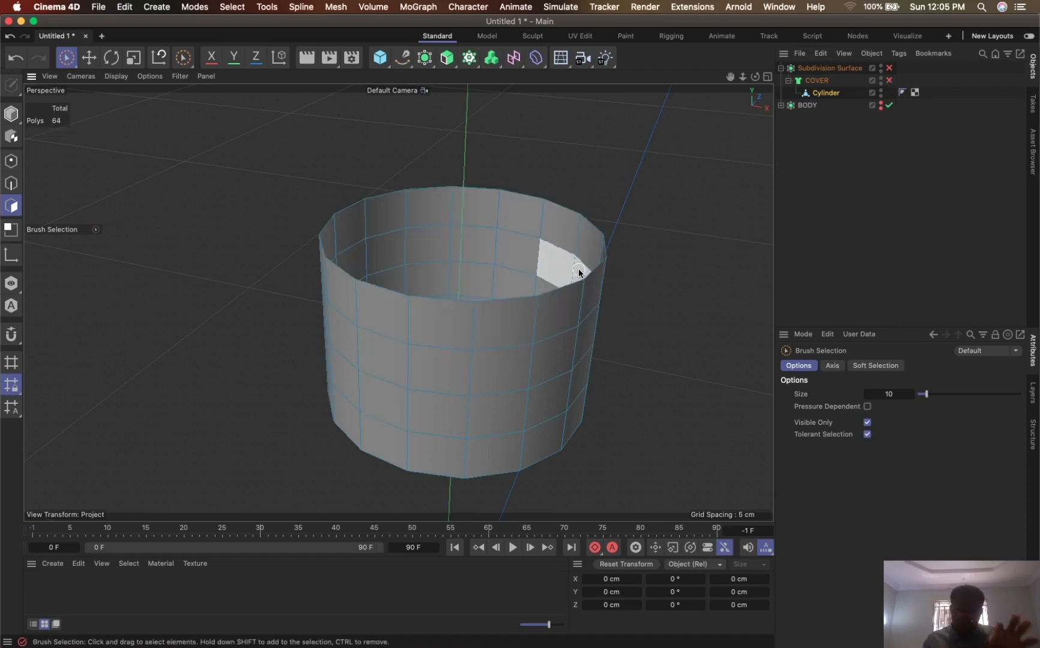
key("m")
key("d")
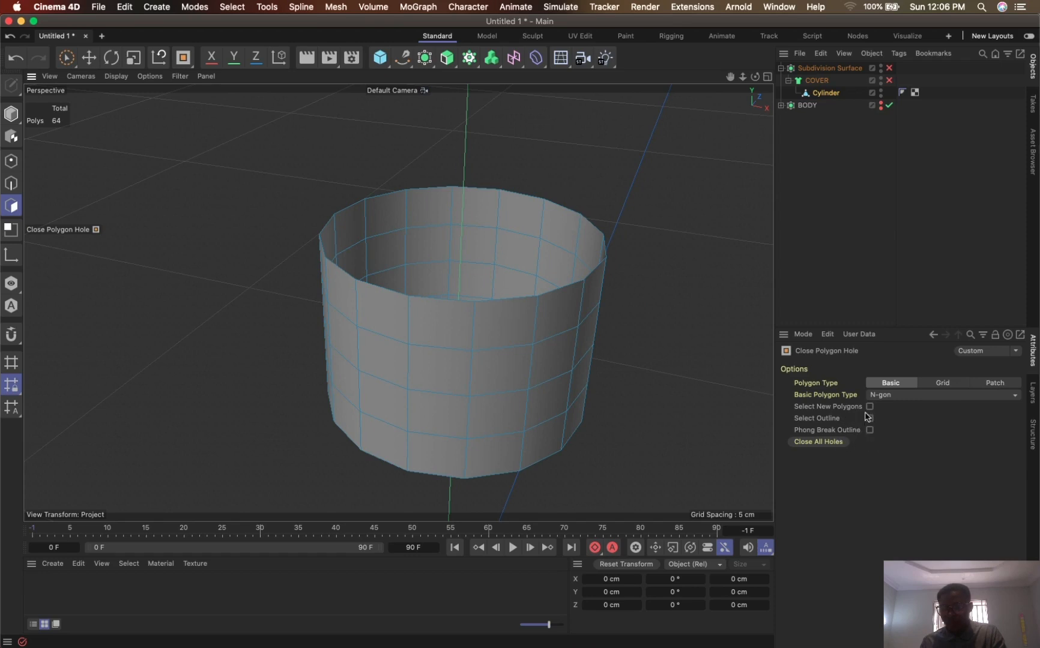
left_click(994, 384)
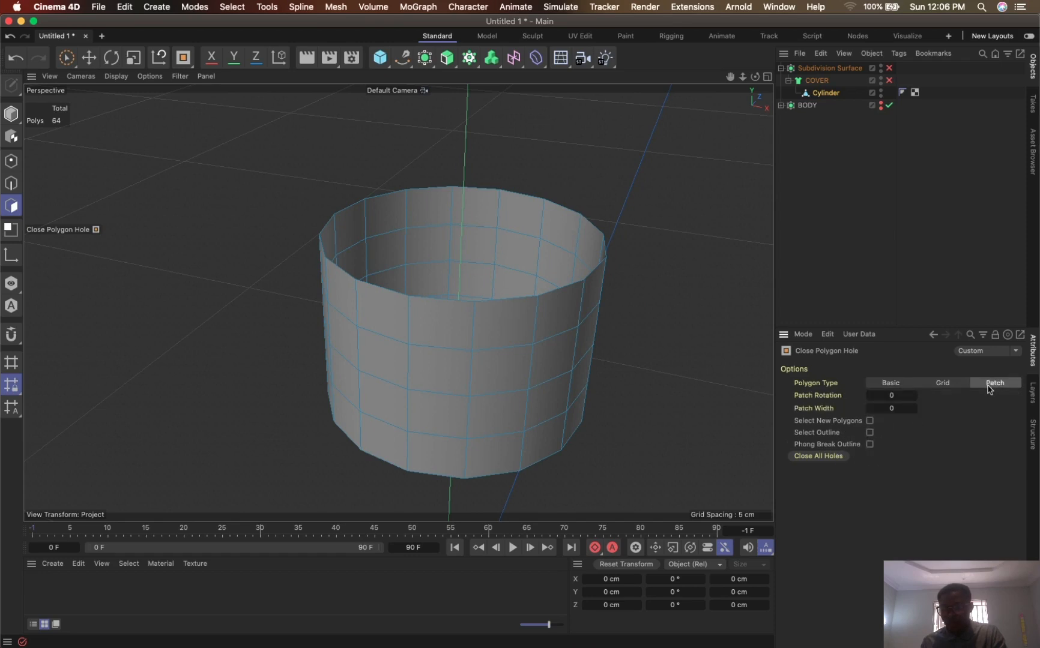
left_click(951, 387)
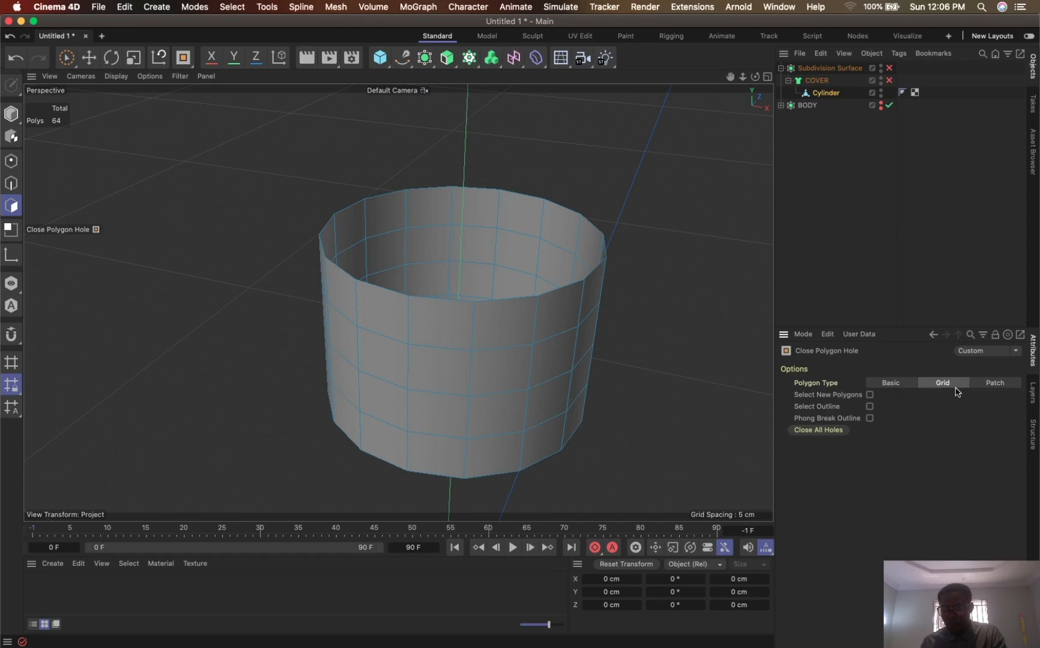
left_click(902, 387)
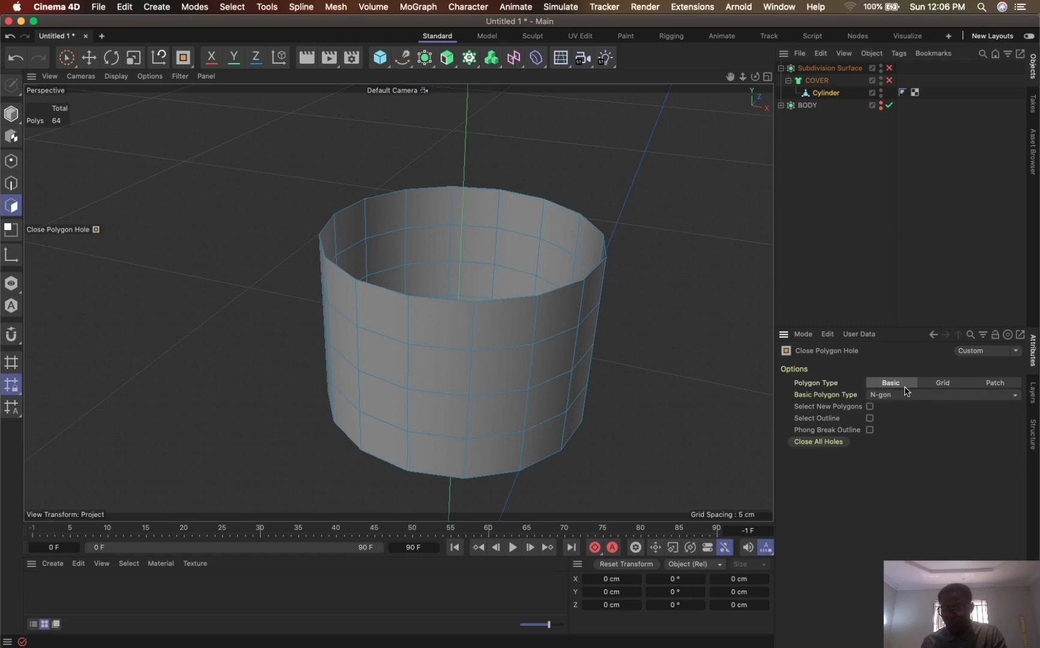
left_click(539, 298)
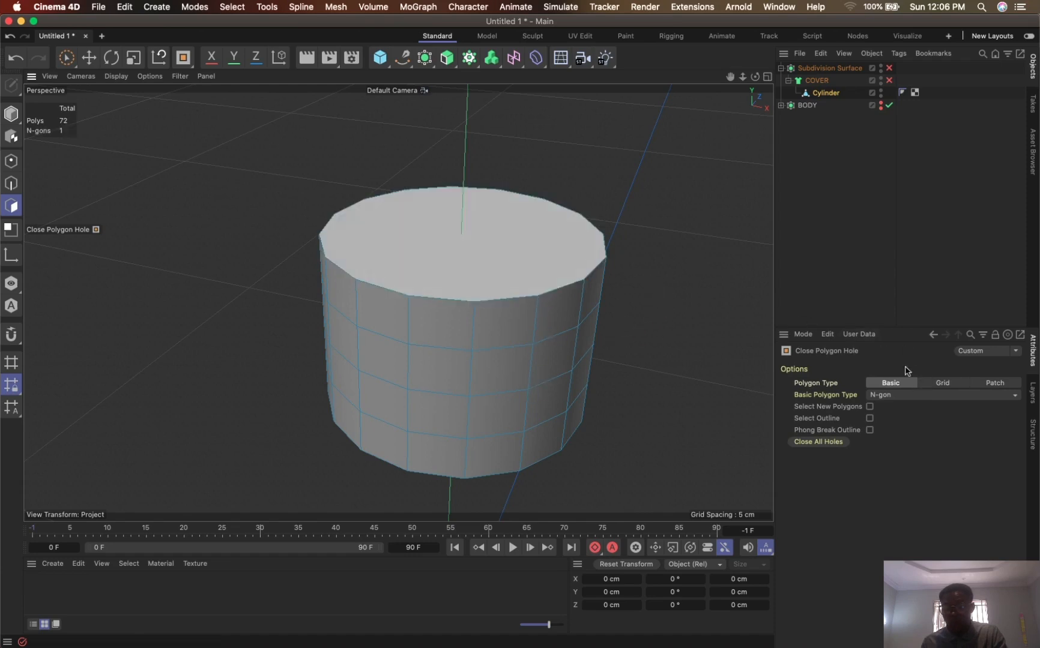
- Switch the hole fill to Grid, settle on Patch, and try Patch Rotation values 4, 5 and 6 before resetting it to 0
left_click(943, 383)
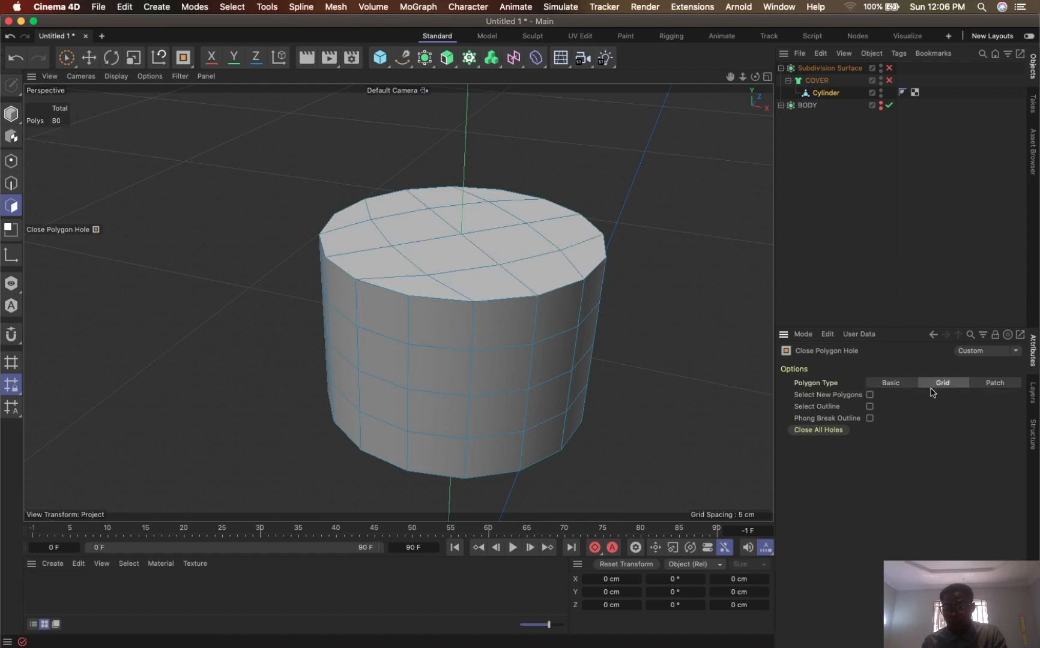
left_click(997, 384)
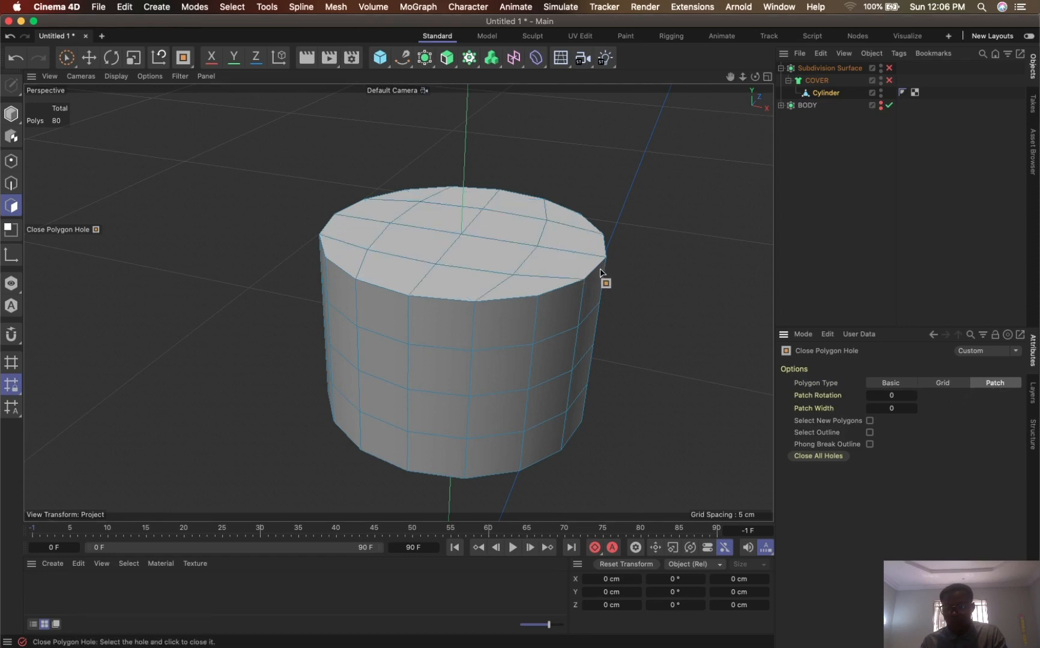
left_click_drag(501, 253, 538, 299, "alt")
left_click_drag(889, 395, 913, 401)
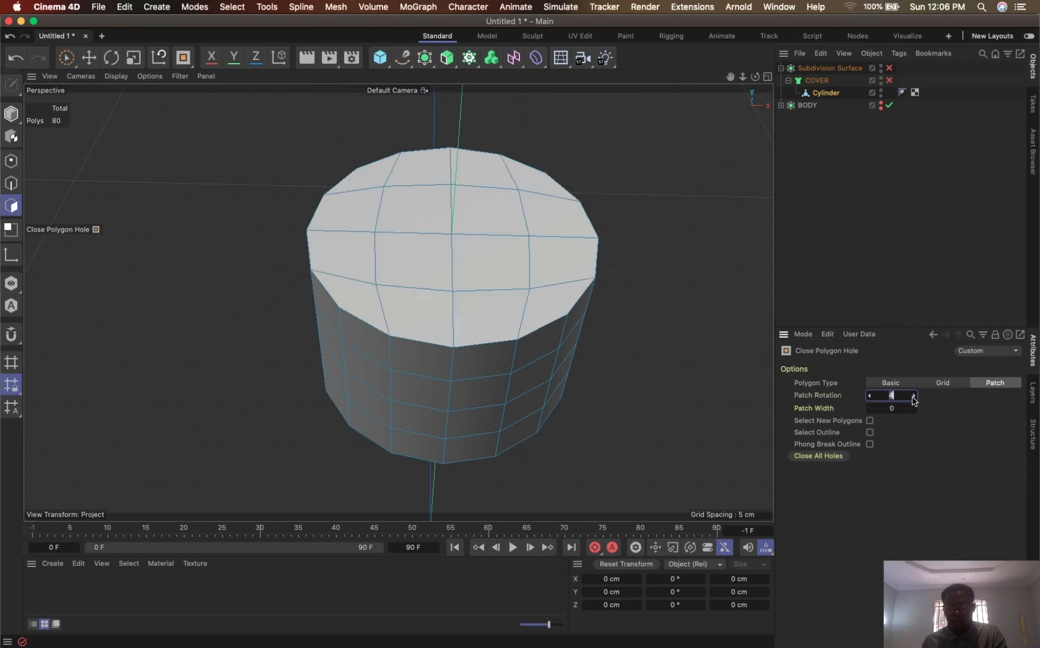
left_click(913, 399)
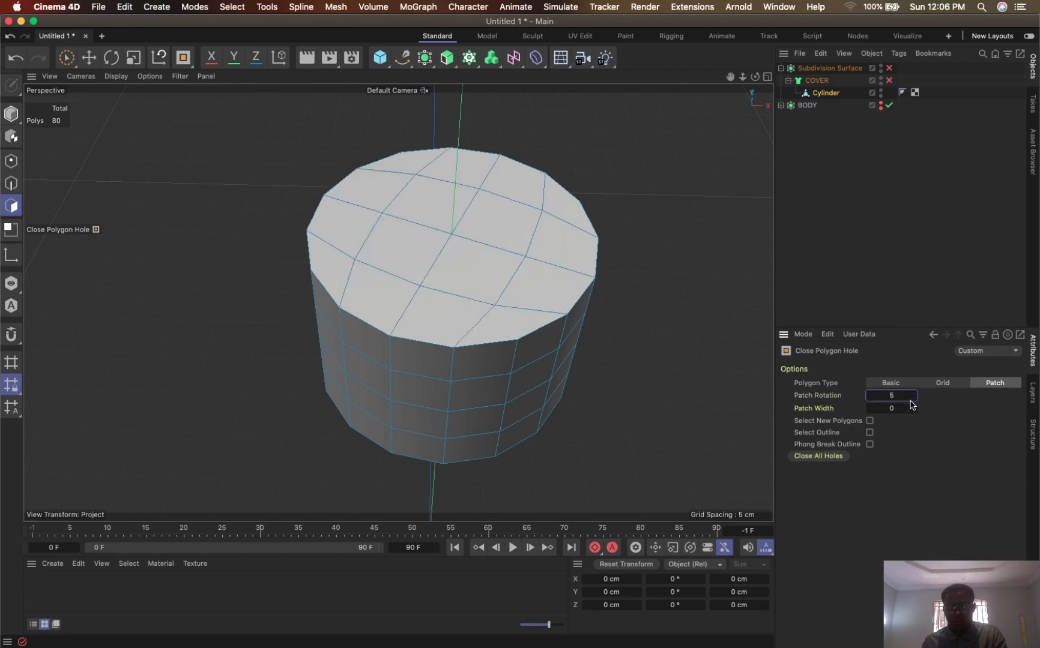
left_click(914, 400)
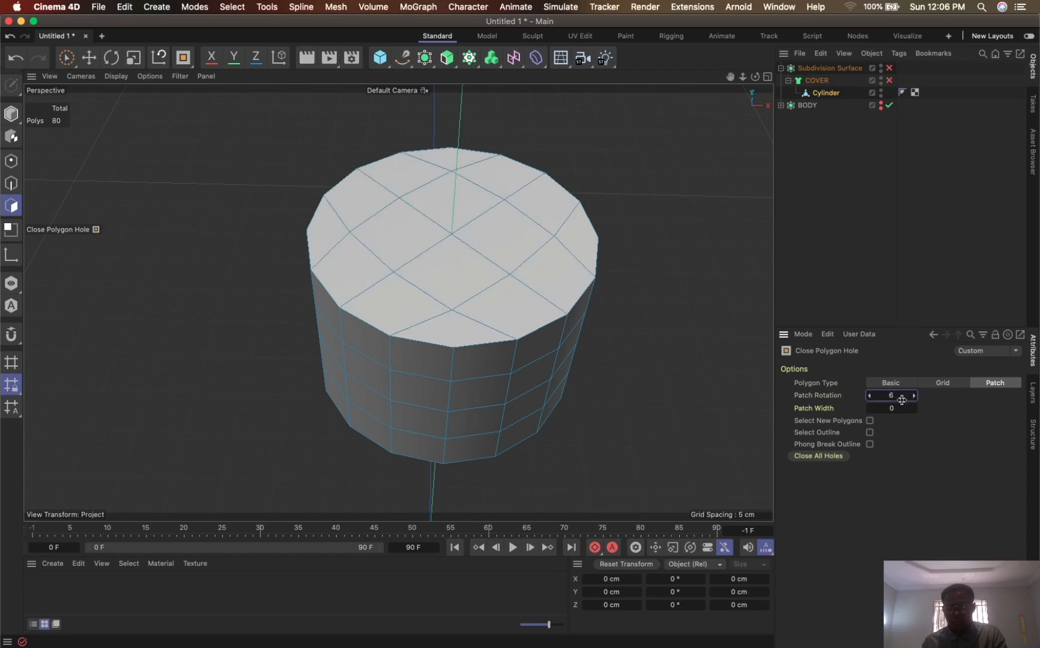
double_click(901, 399)
type("0")
key("Return")
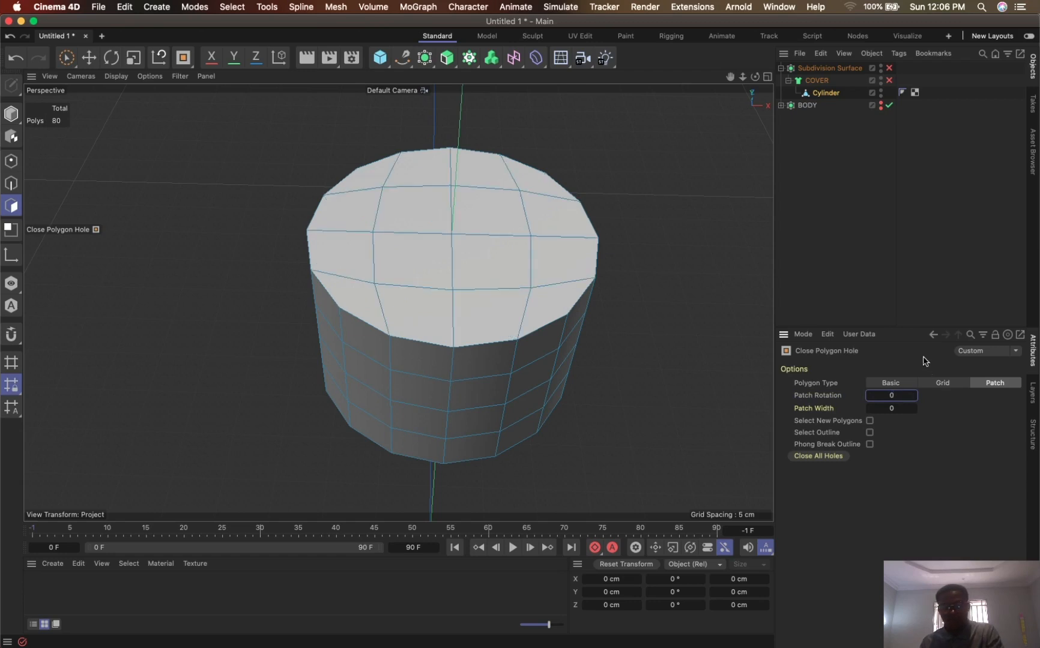
- Re-enable the COVER Cloth Surface and the cap's Subdivision Surface, and examine the patched top of the smoothed cap
left_click(889, 81)
left_click(889, 69)
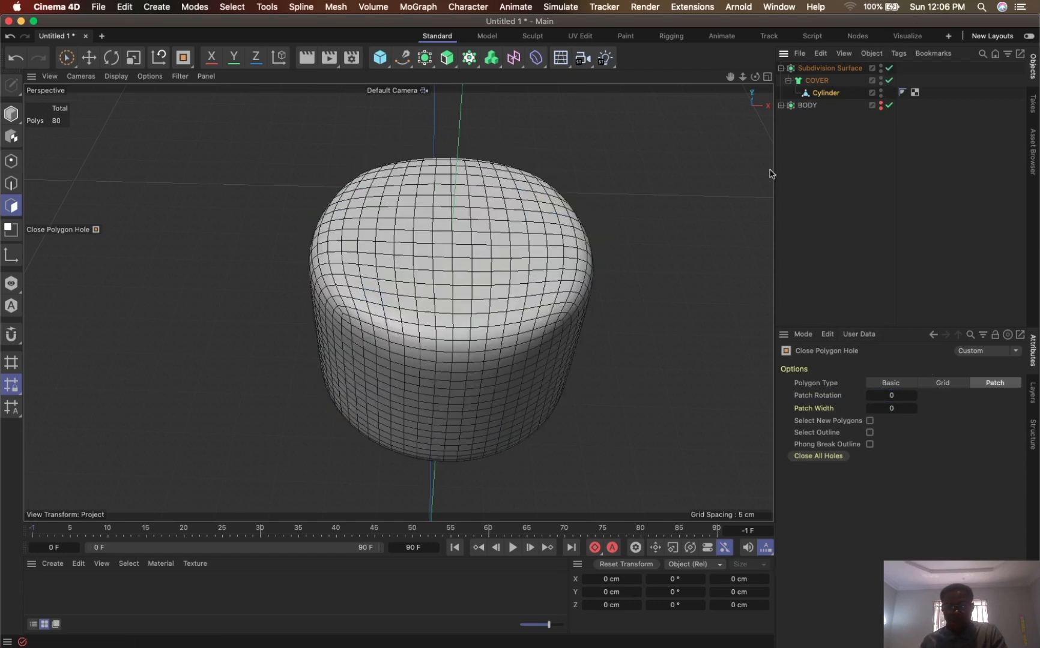
left_click_drag(620, 272, 737, 167, "alt")
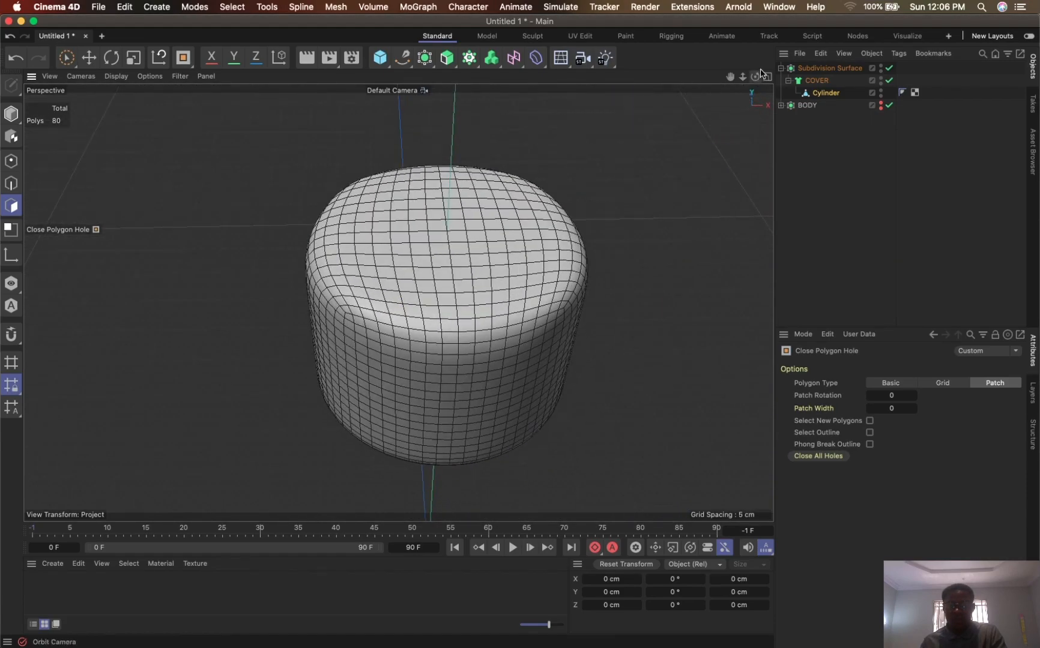
left_click_drag(730, 77, 718, 35)
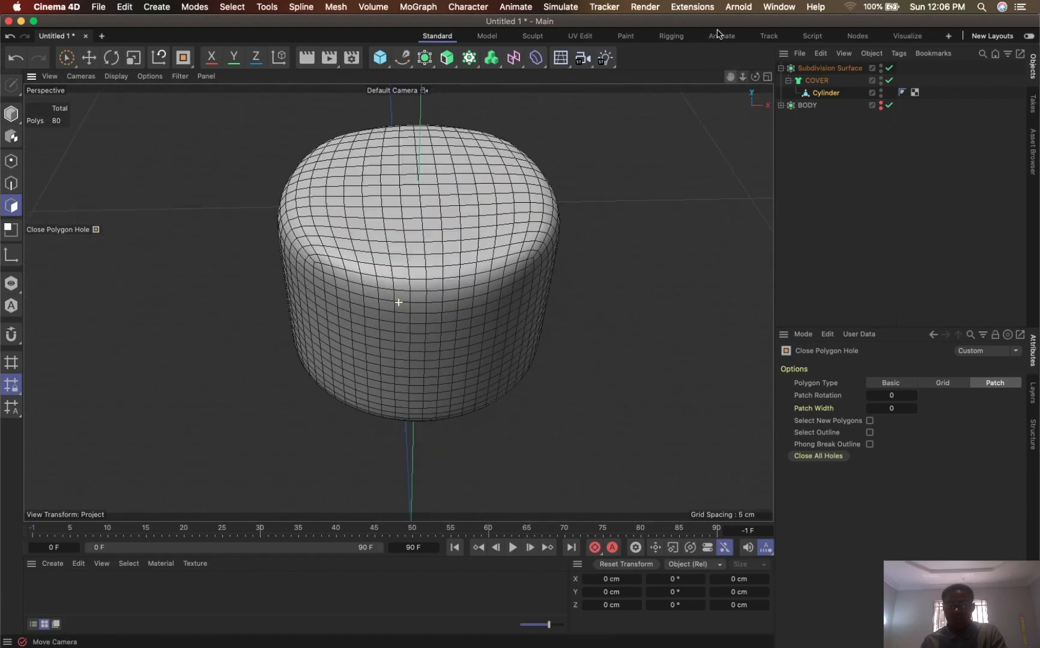
- Turn off the cap's Subdivision Surface and undo the recent changes back to the cylinder with its open upper end
left_click(889, 67)
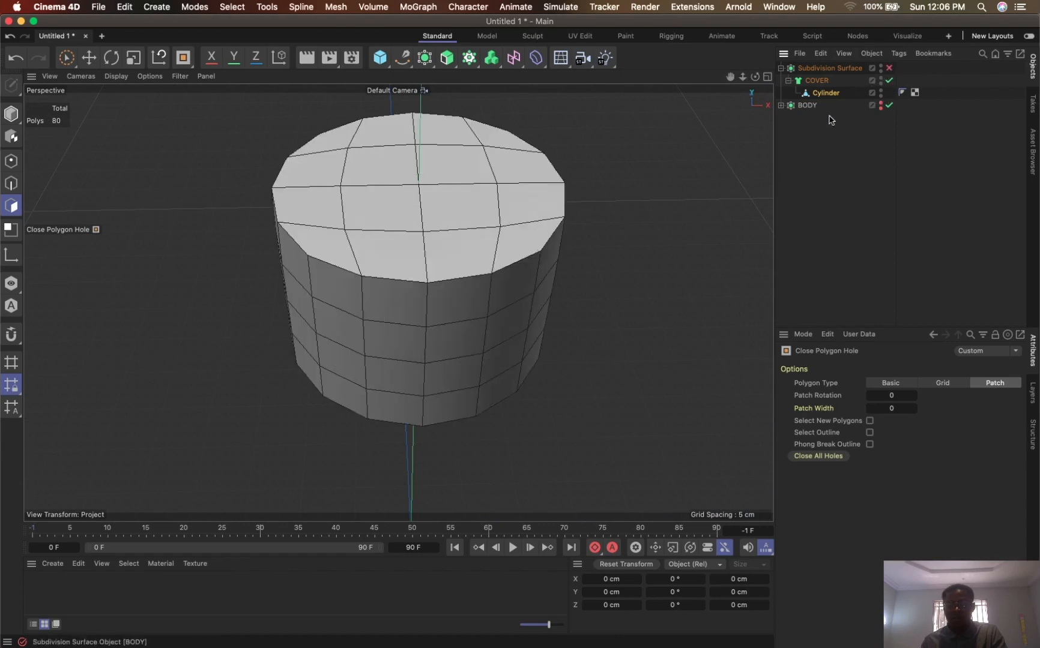
left_click(827, 92)
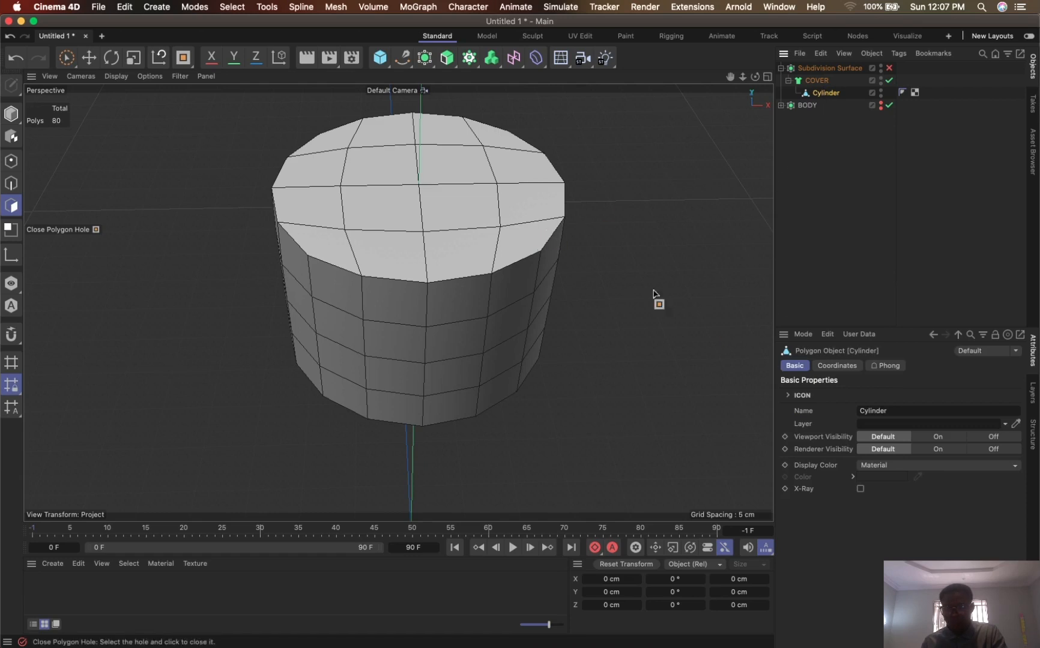
key("super+z")
key("super+z")
key("super+z")
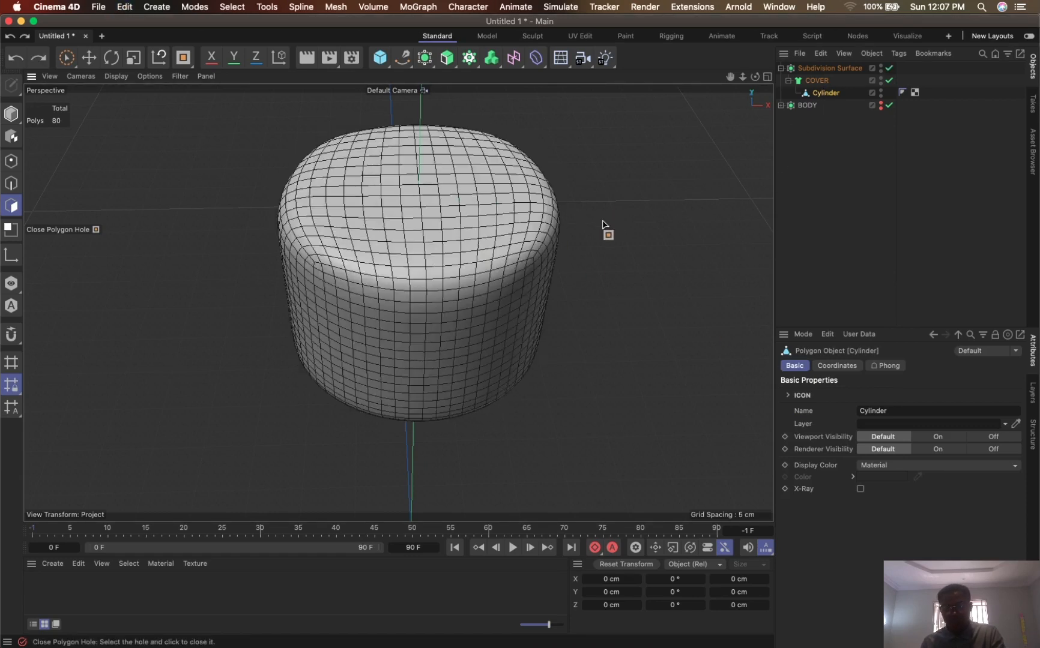
key("super+z")
key("super+z")
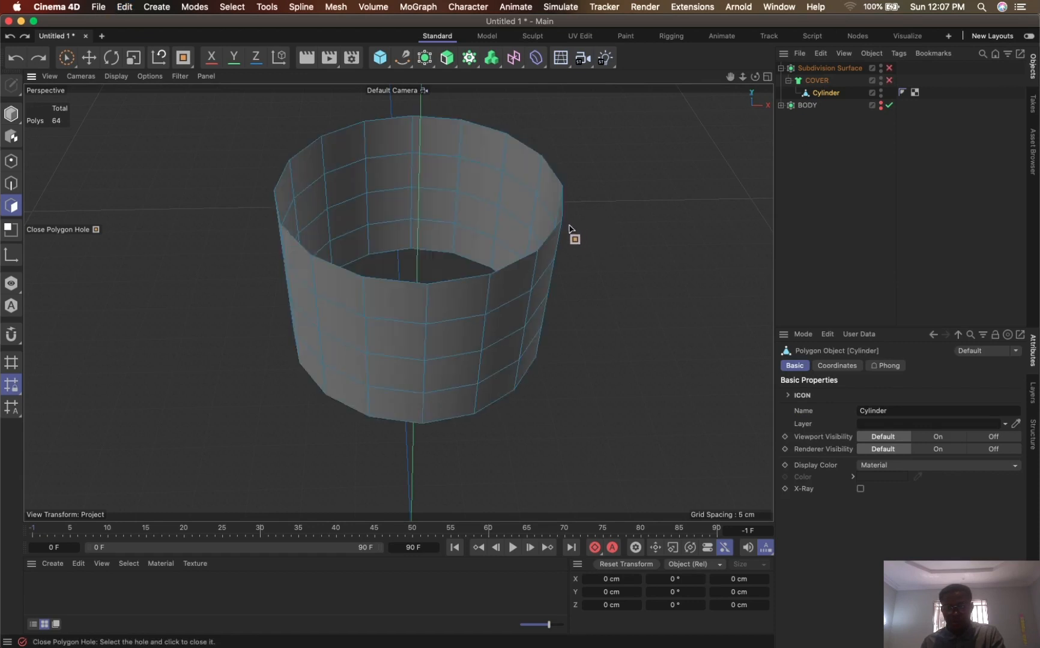
- Try filling the cylinder's open upper end with the current Patch settings twice, undoing the fill each time
left_click(487, 277)
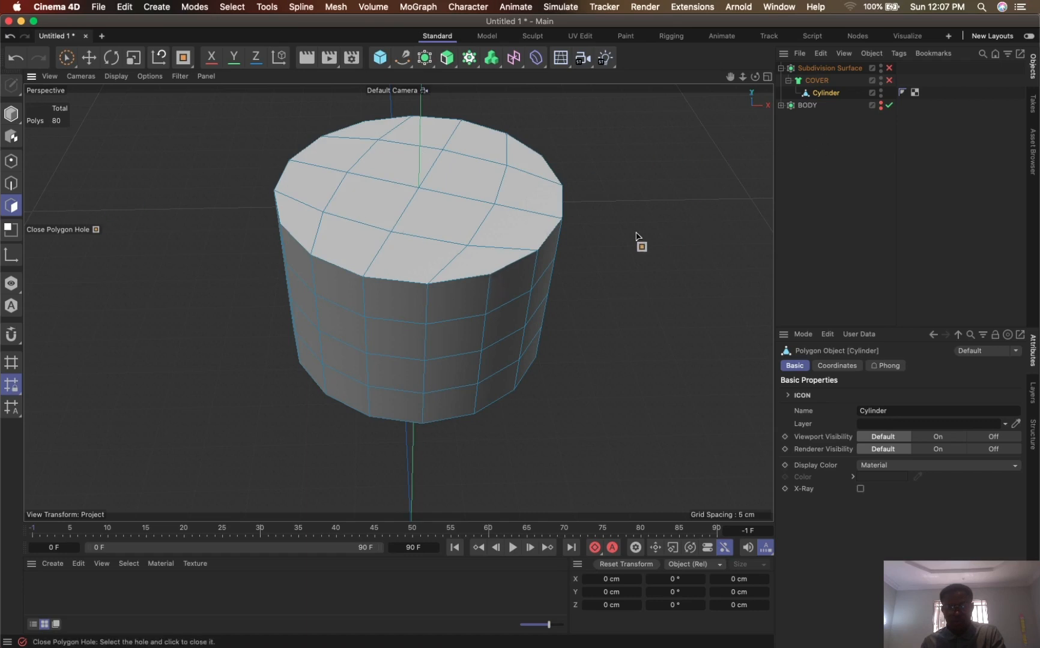
key("super+z")
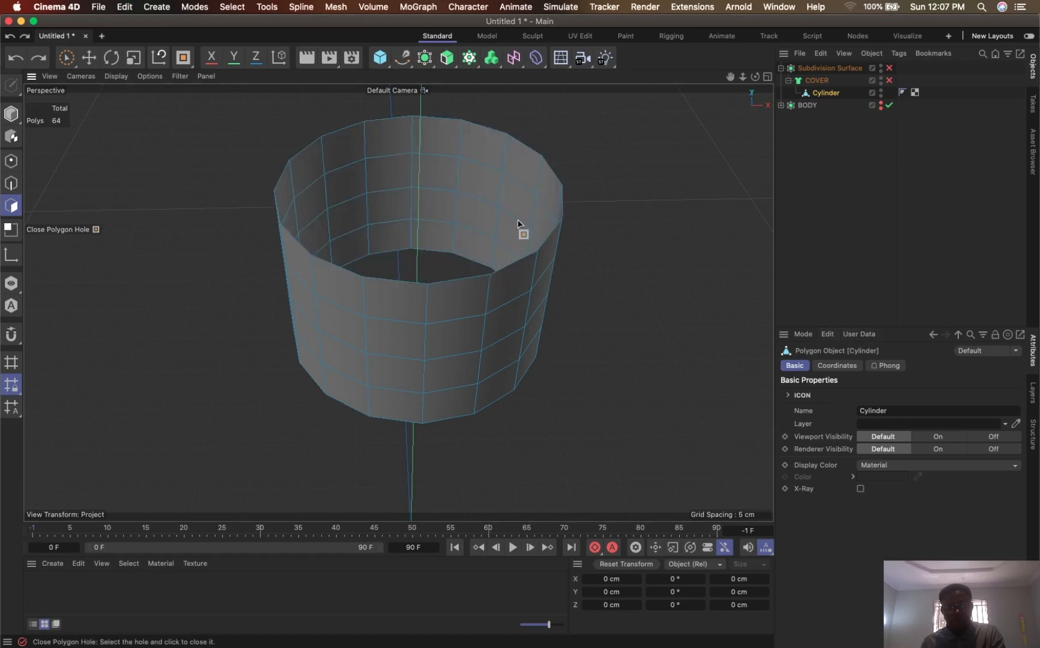
left_click(517, 267)
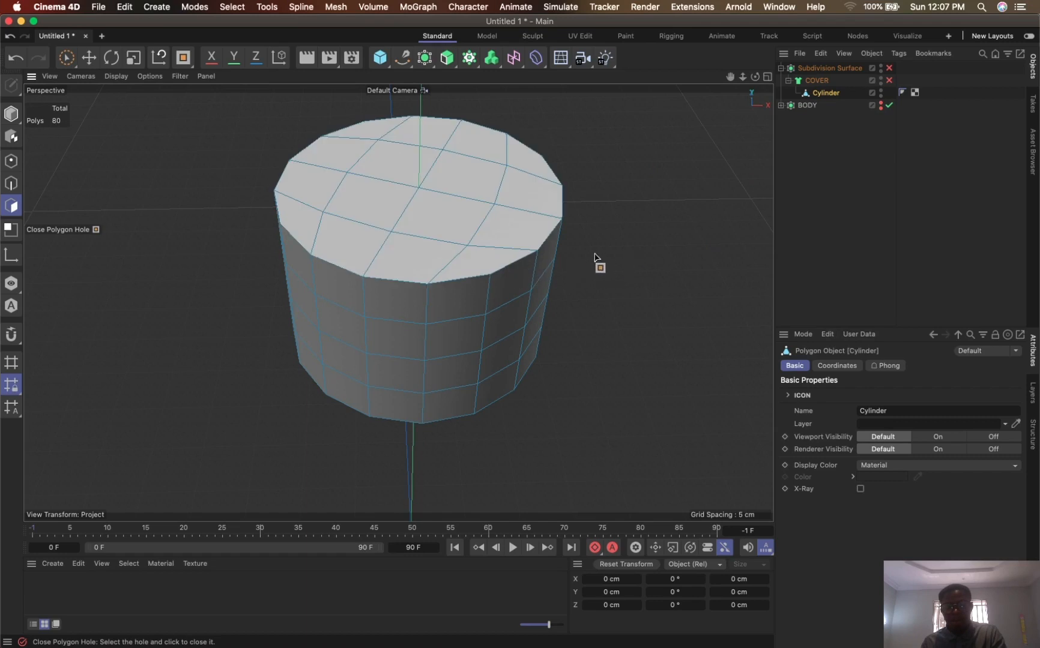
left_click_drag(568, 252, 545, 252, "alt")
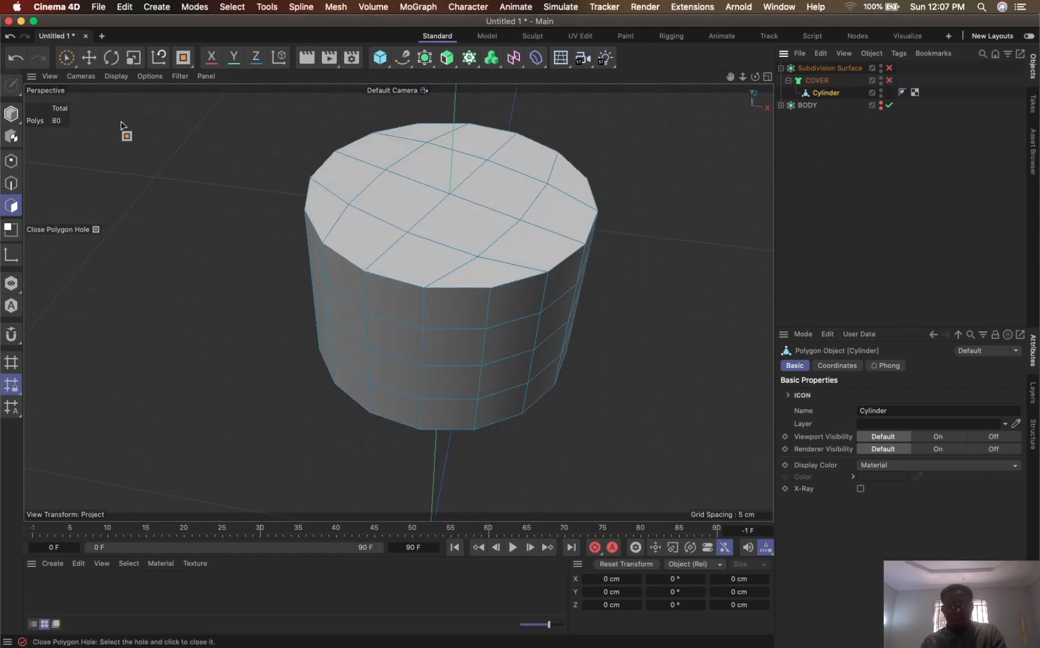
left_click(67, 57)
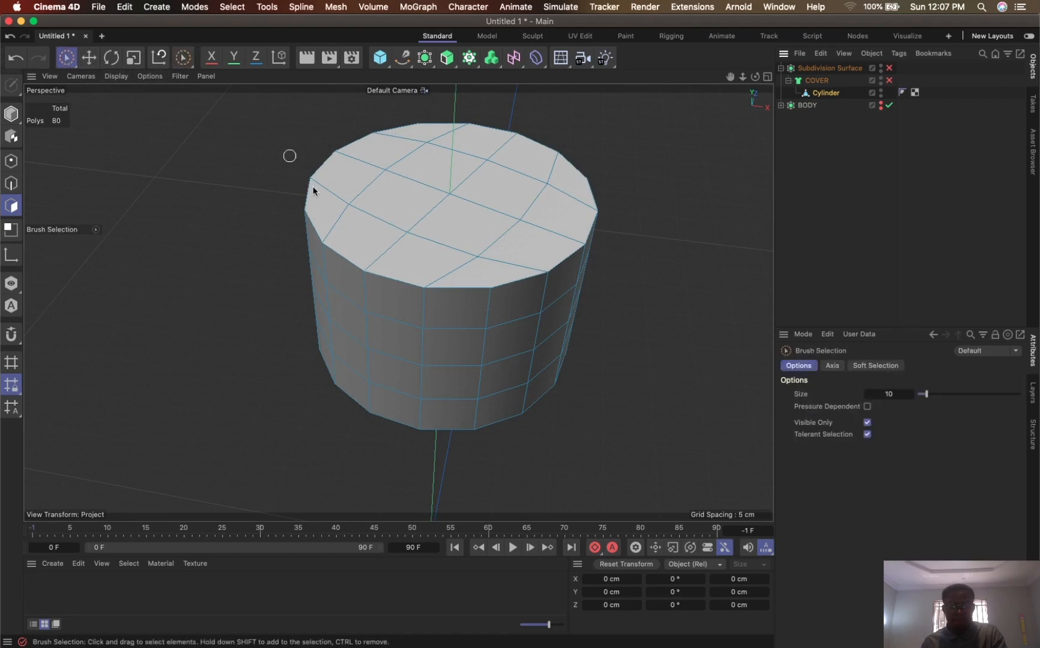
left_click(428, 290)
key("super+z")
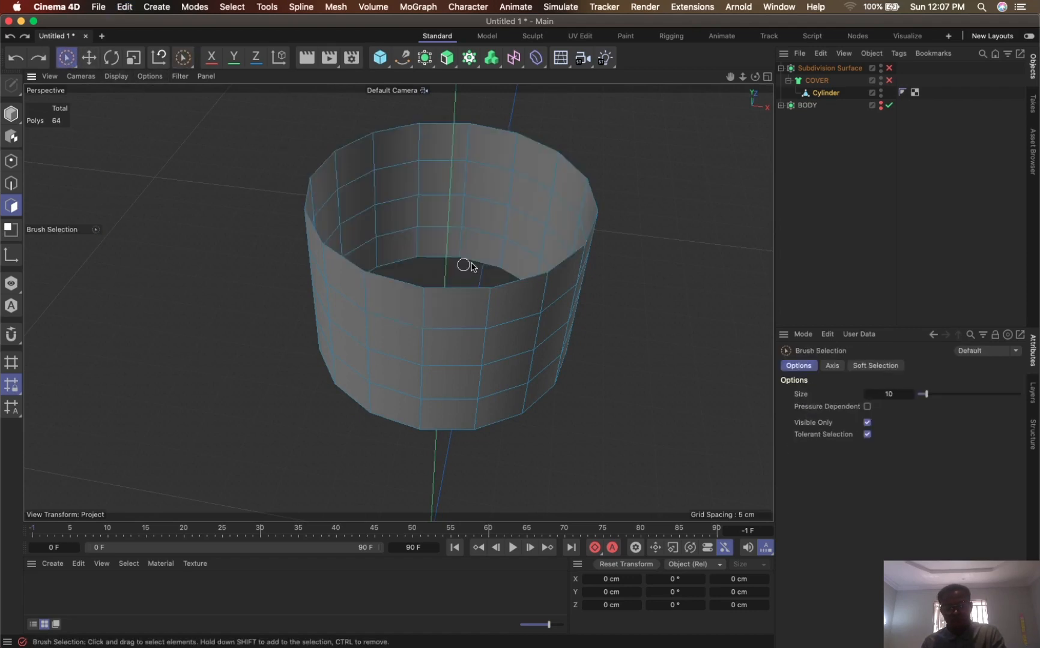
- Close the cylinder's open upper end with a Patch fill, setting Patch Width to 1 and Patch Rotation to 1
right_click(474, 300)
left_click(498, 360)
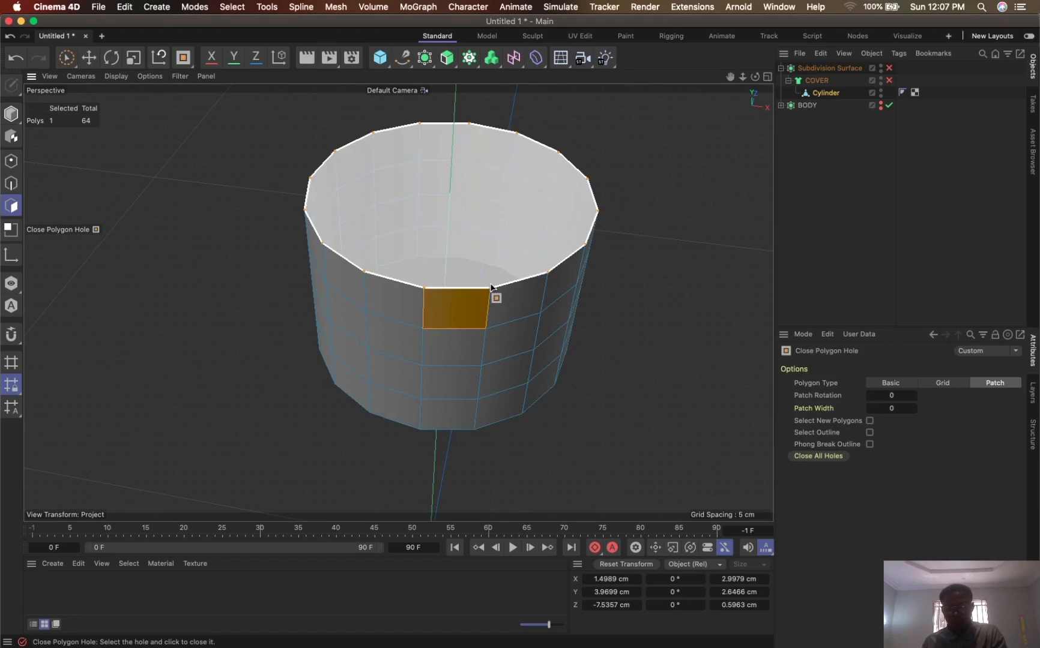
left_click(493, 287)
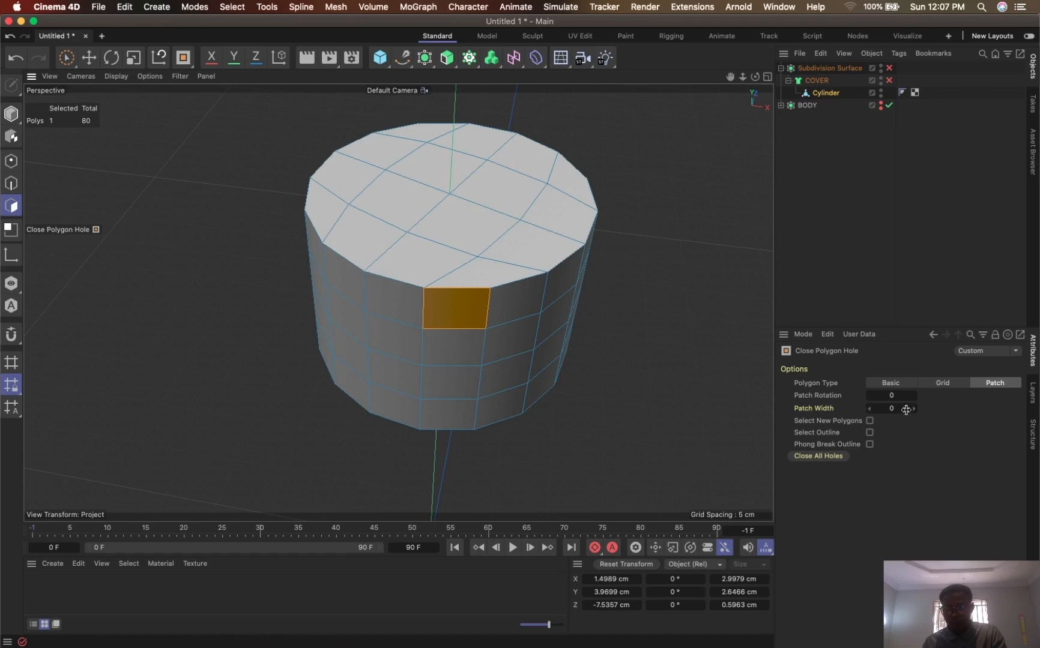
left_click_drag(906, 410, 904, 409)
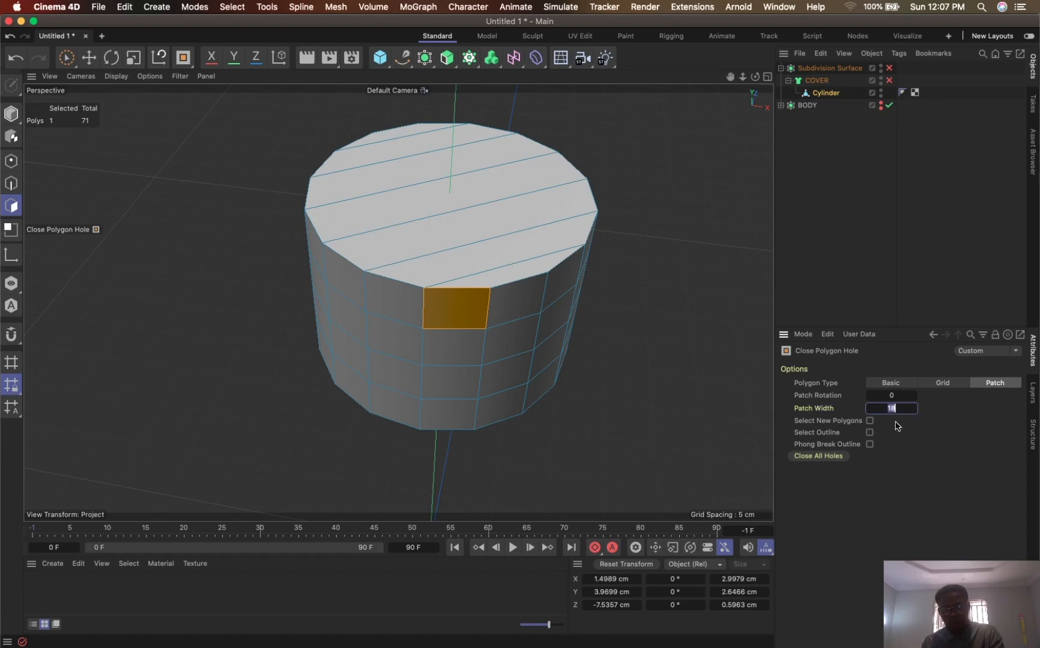
key("Return")
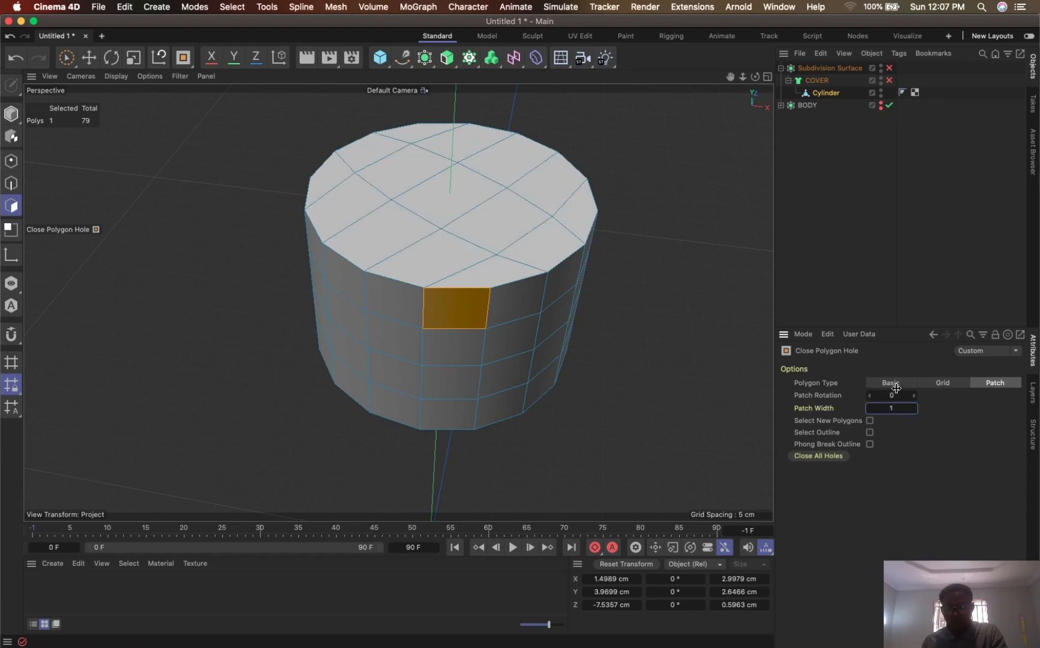
left_click(899, 396)
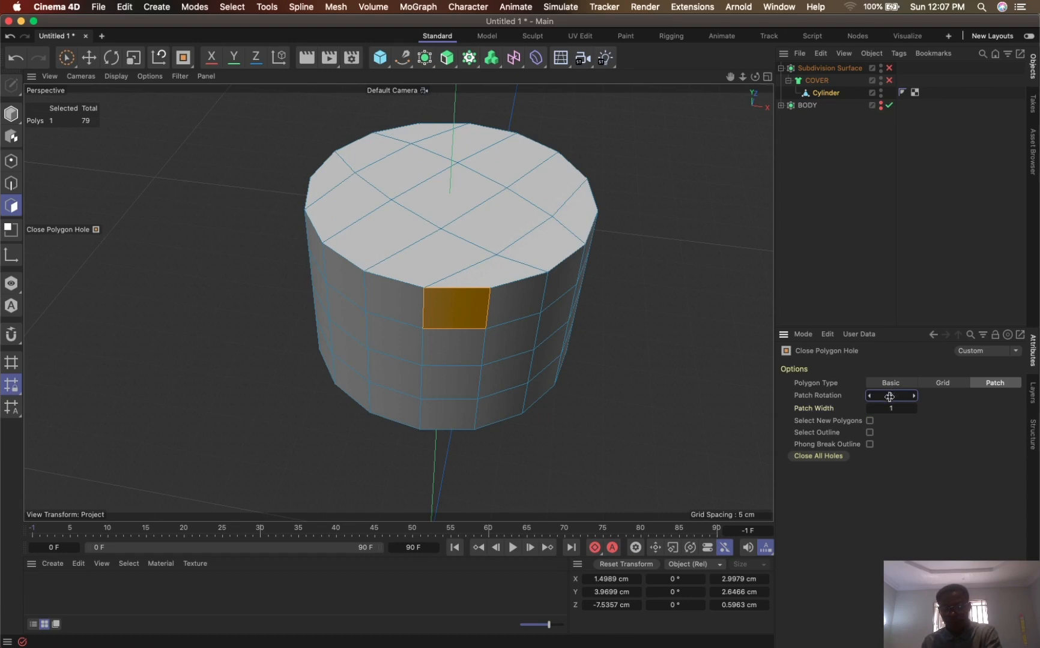
- Check the Grid options, return to the Patch polygon type, and reset Patch Width and Patch Rotation to 0
left_click(949, 385)
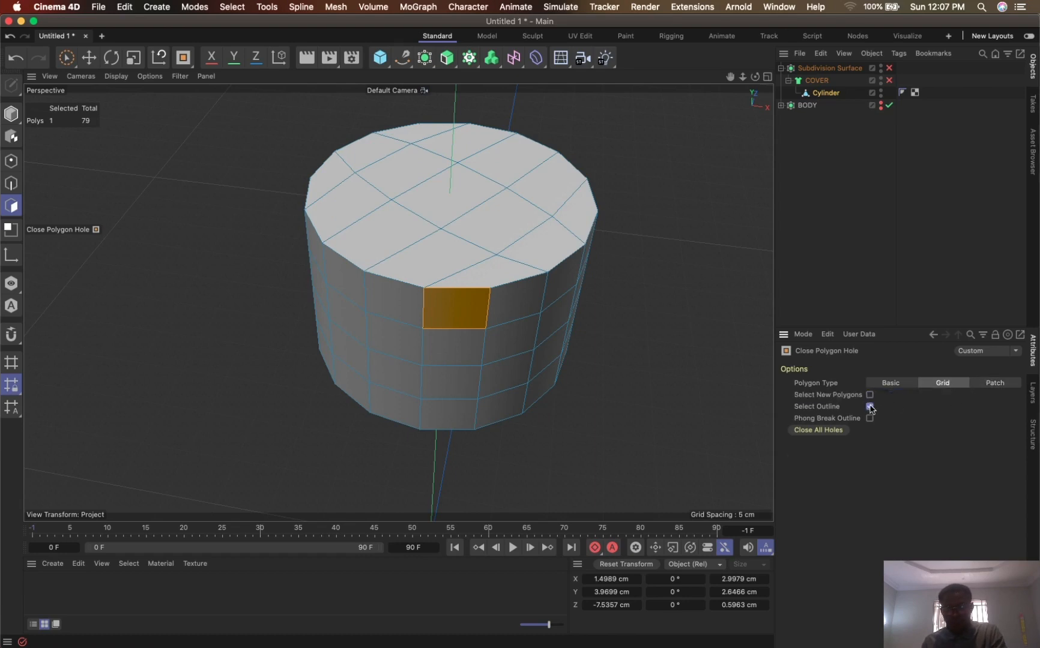
left_click(994, 383)
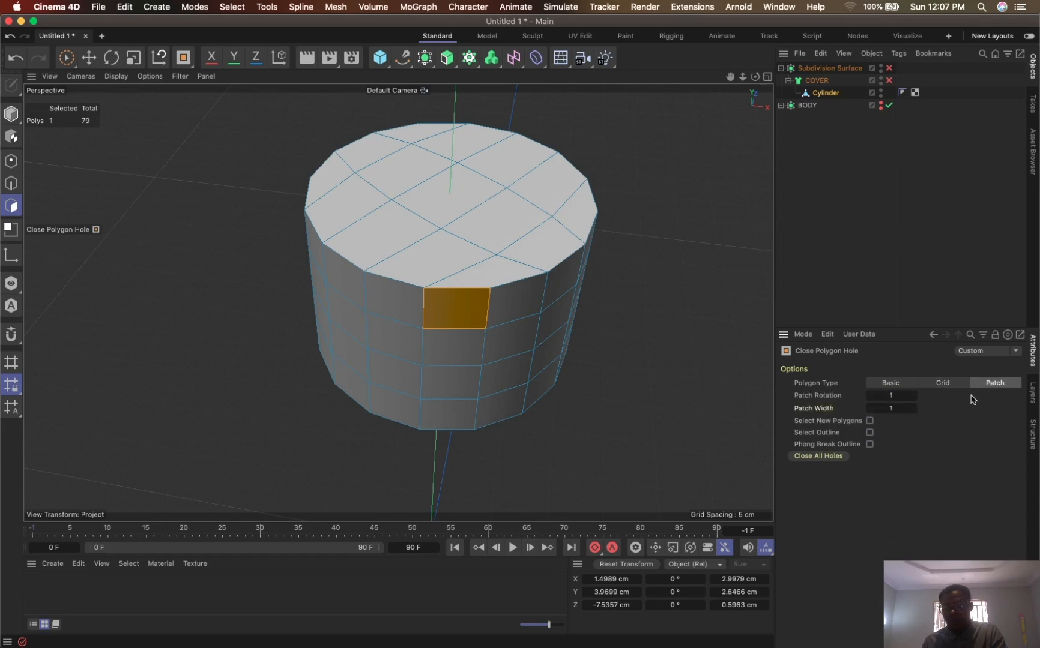
double_click(898, 408)
type("0")
double_click(899, 397)
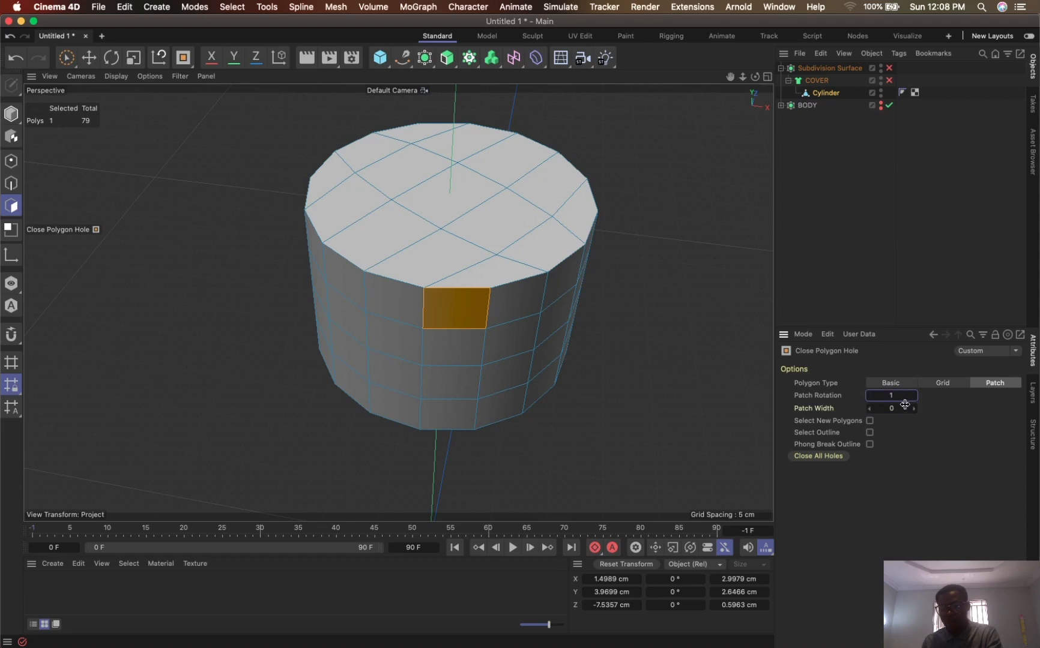
type("0")
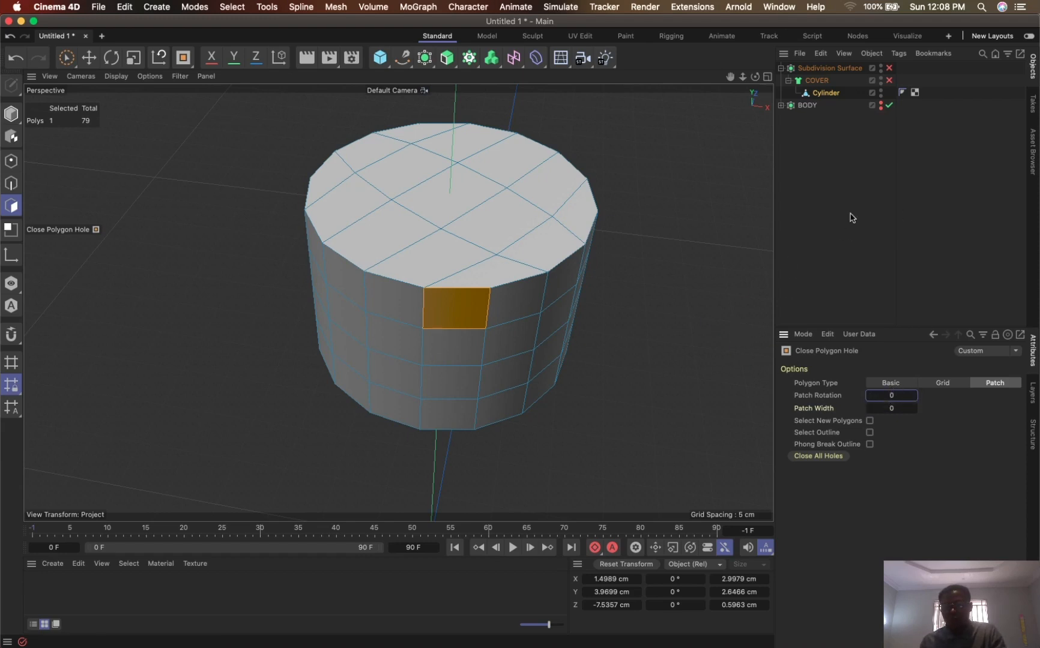
- Leave Close Polygon Hole for Brush Selection and re-enable the COVER Cloth Surface on the closed cylinder
left_click(802, 95)
key("space")
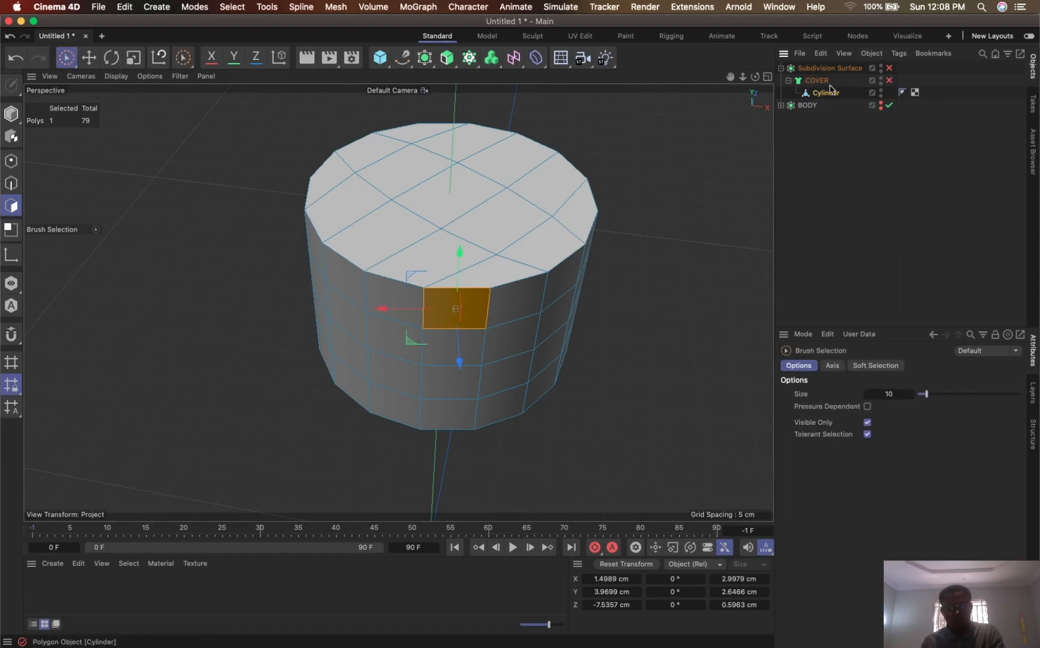
left_click(890, 80)
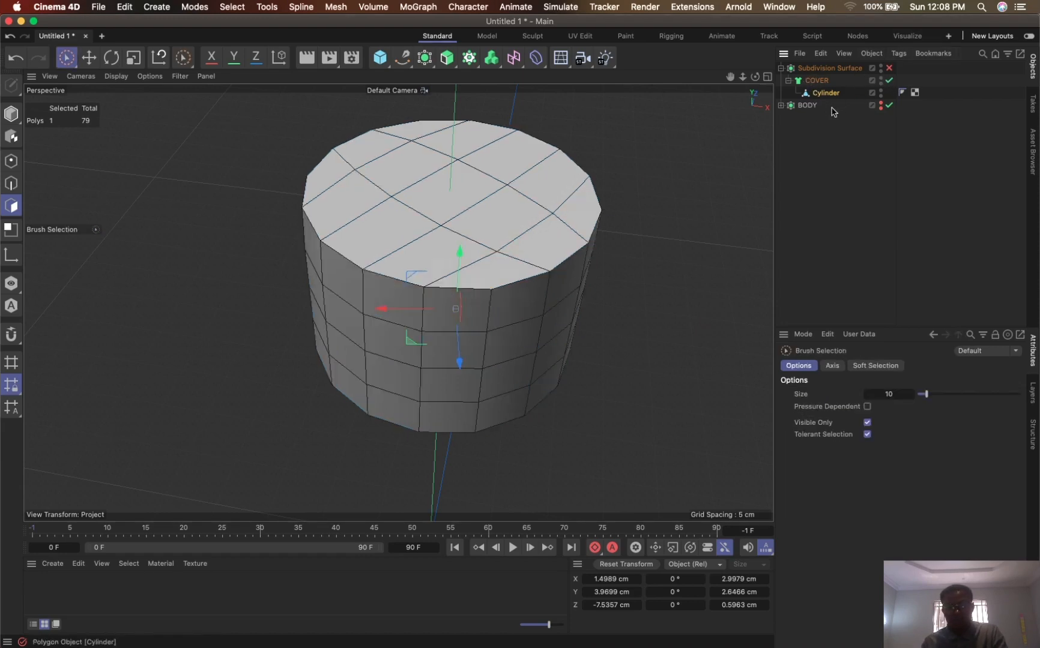
- Enable the Subdivision Surface above COVER and inspect the smoothed cap from below and above
left_click(819, 81)
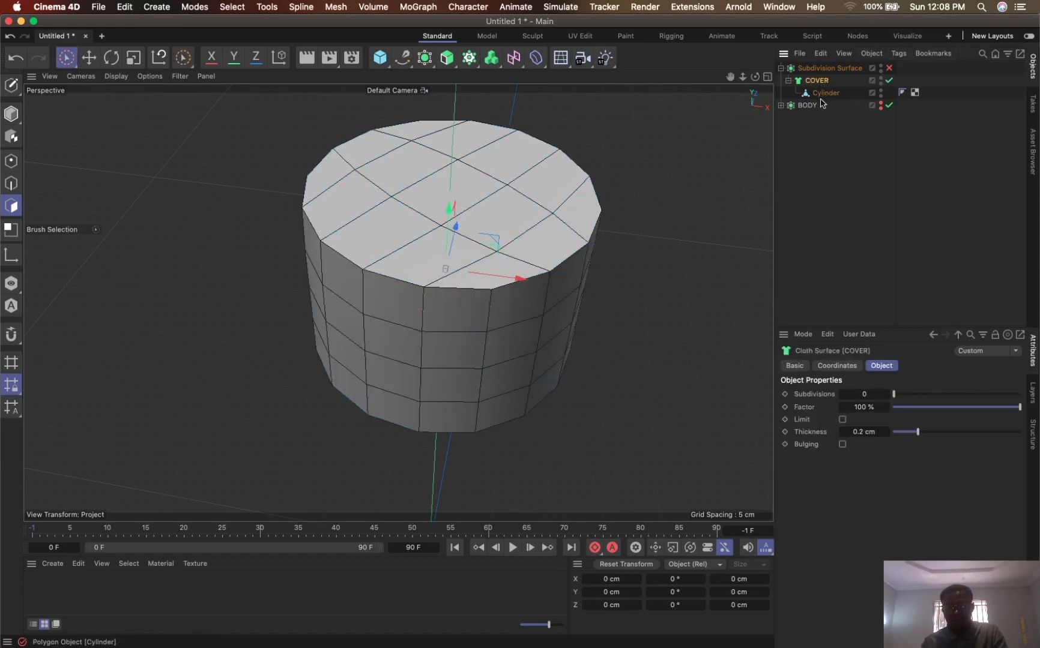
left_click_drag(520, 354, 562, 163, "alt")
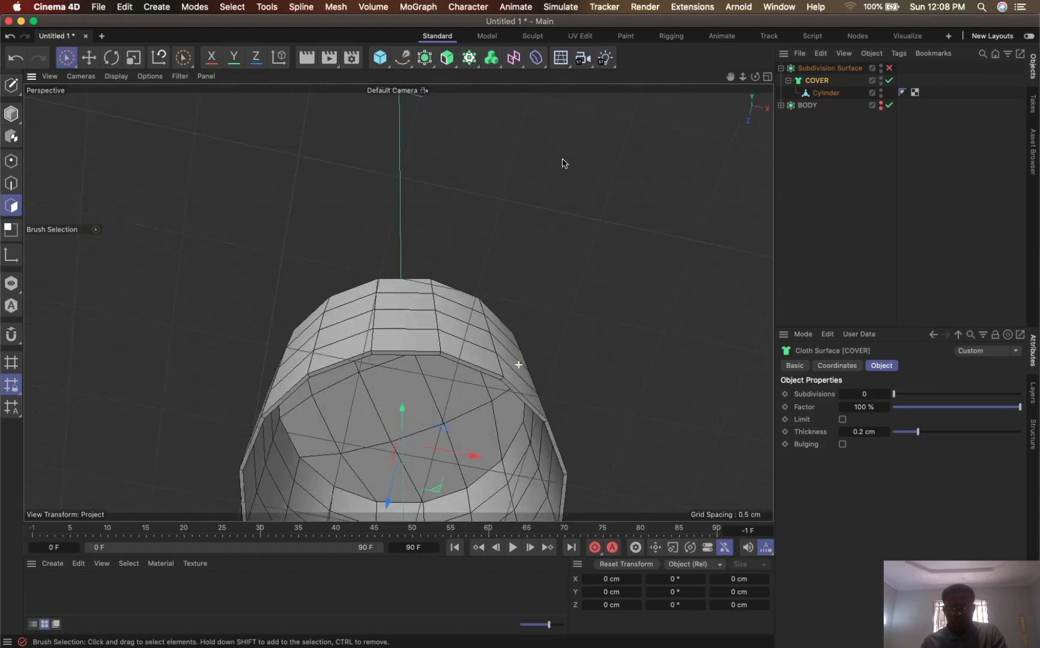
left_click(889, 68)
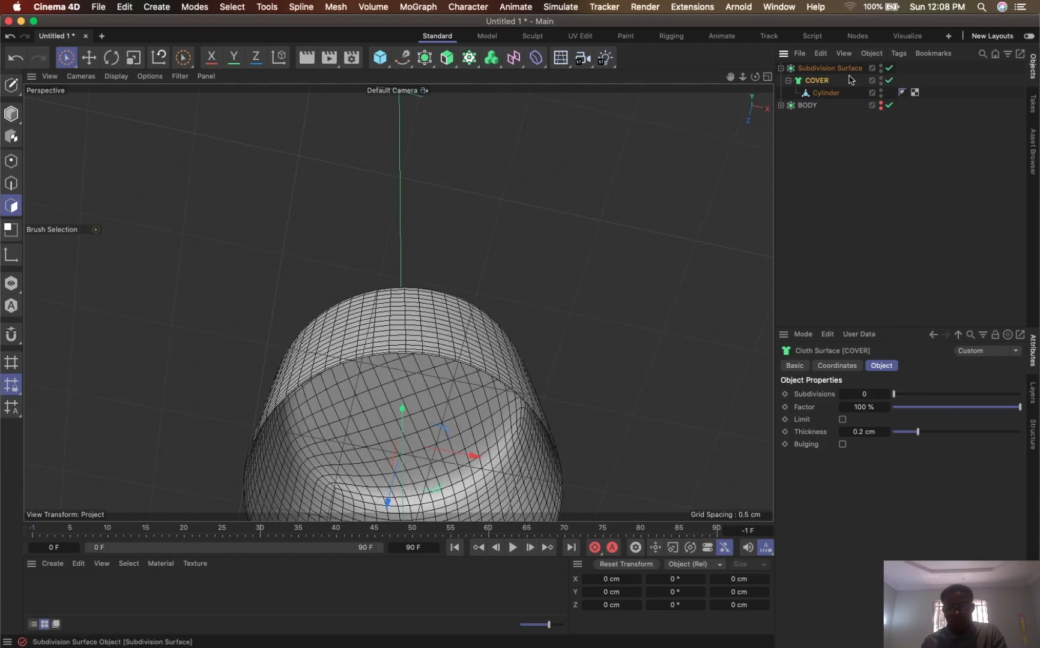
left_click_drag(752, 24, 752, 11)
left_click_drag(732, 78, 714, 230)
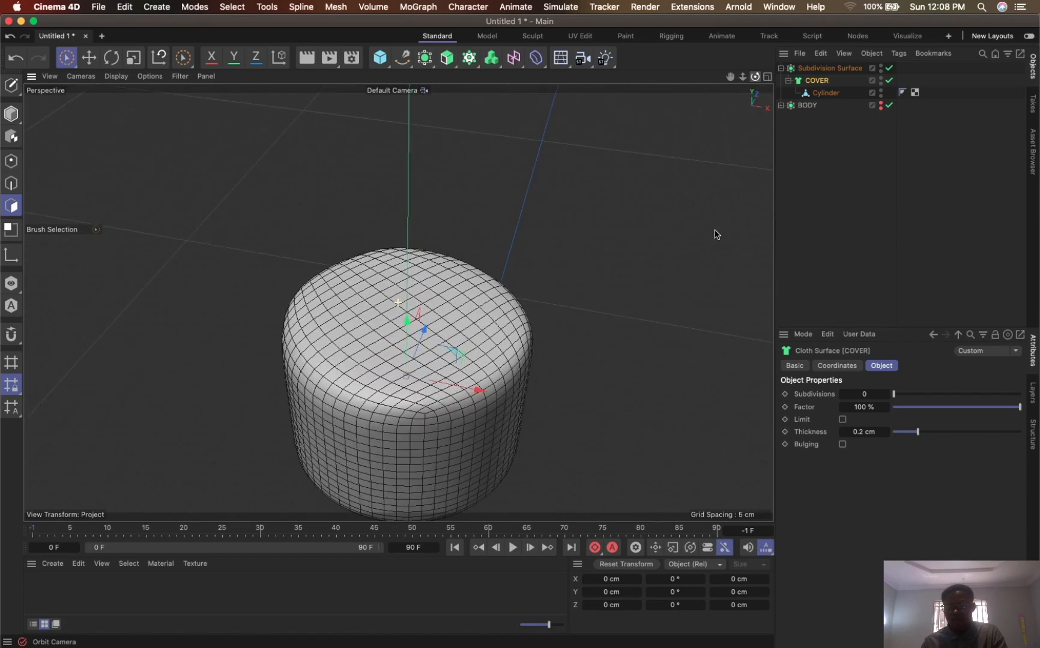
- Disable COVER and the Subdivision Surface, select all polygons on the cylinder's top and melt them into a single N-gon
left_click(825, 93)
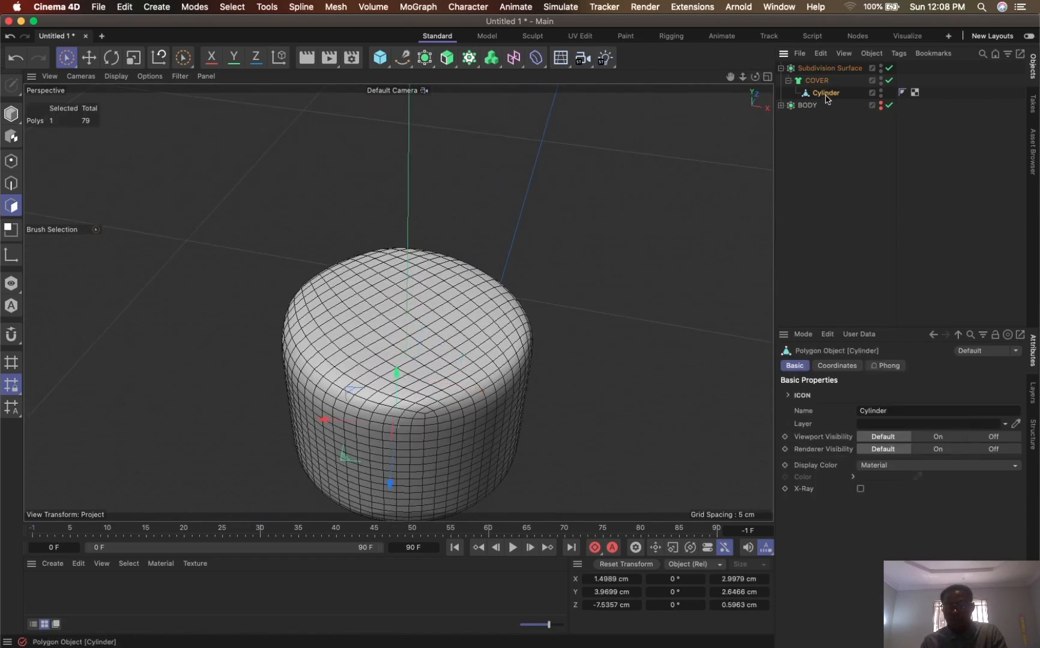
left_click(889, 80)
left_click(889, 67)
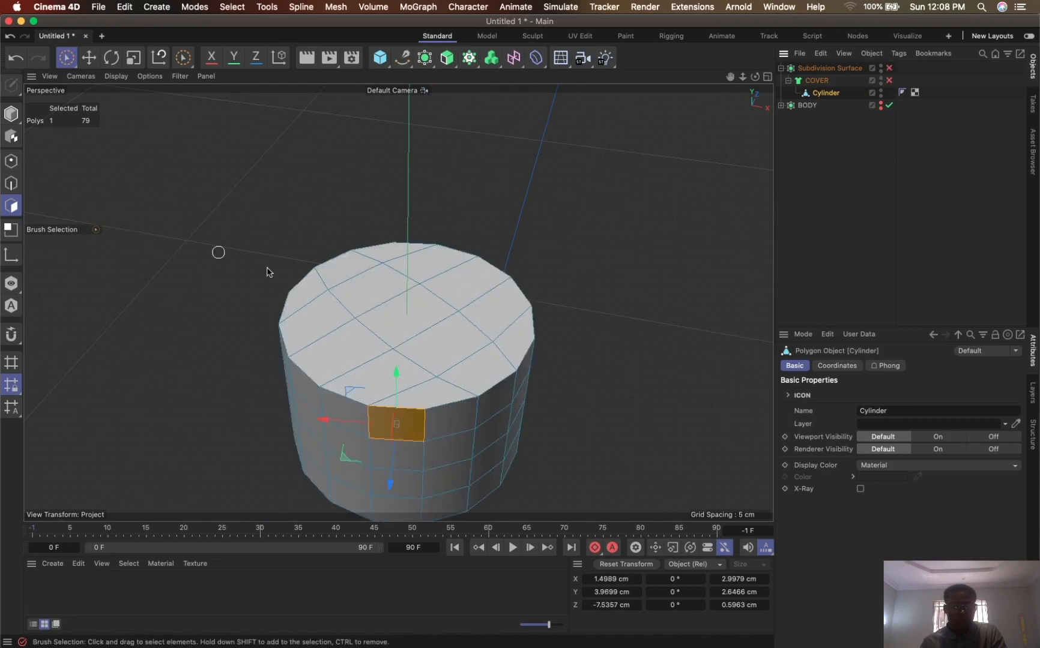
mouse_move(337, 290)
left_mouse_down()
mouse_move(452, 295)
mouse_move(384, 262)
mouse_move(414, 346)
mouse_move(440, 373)
left_mouse_up()
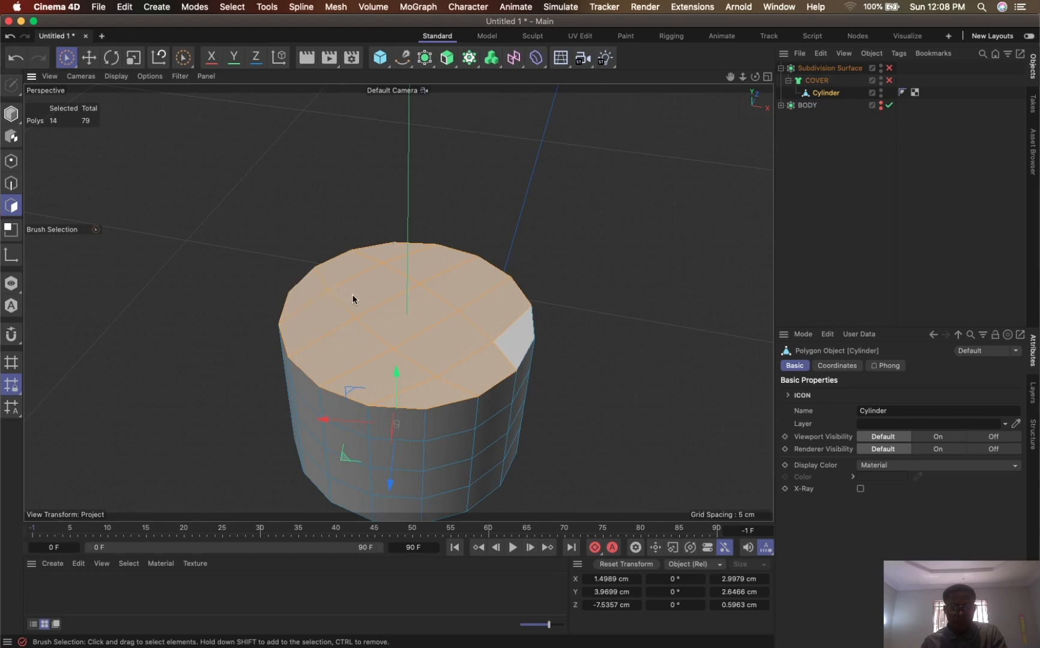
left_click_drag(501, 328, 496, 298)
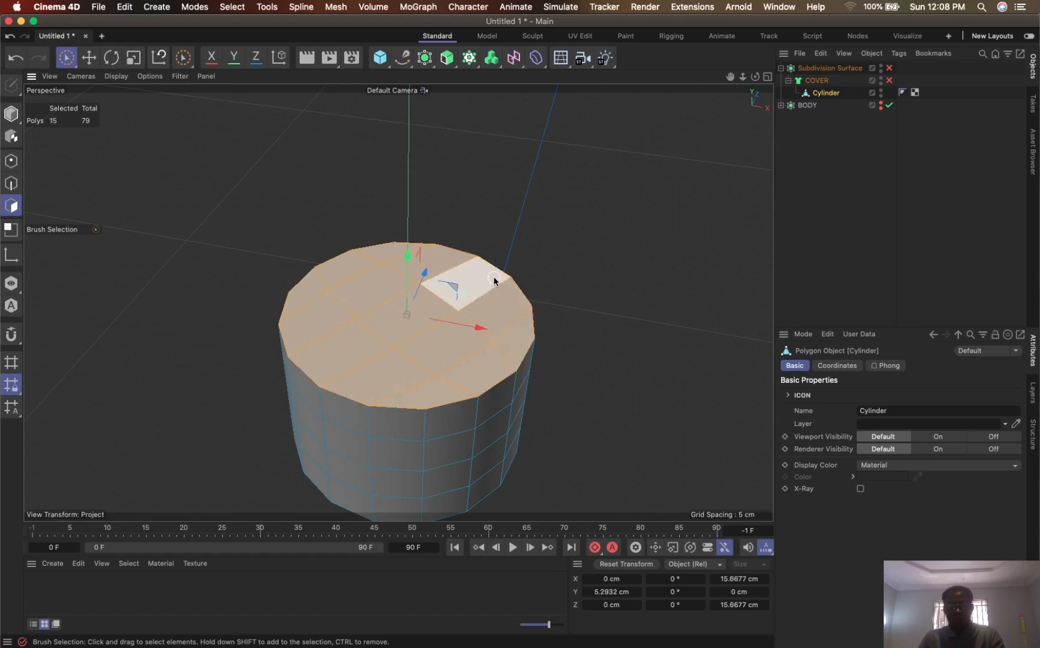
key("u")
key("z")
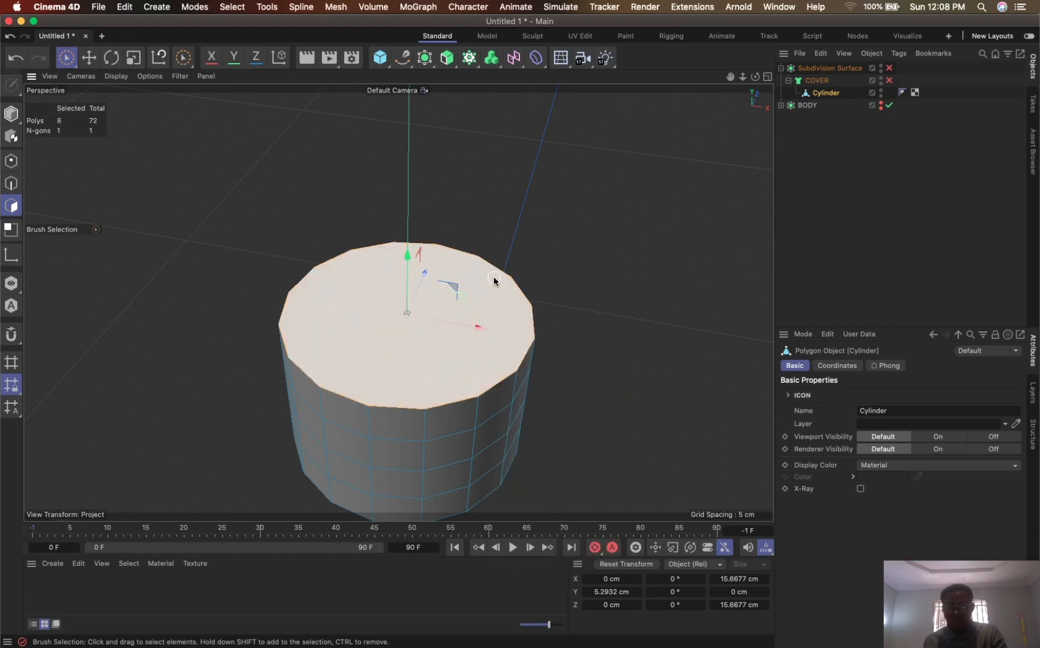
- Preview the melted top with COVER and Subdivision Surface enabled, checking the surface flow, and disable both again
left_click(889, 81)
left_click(890, 69)
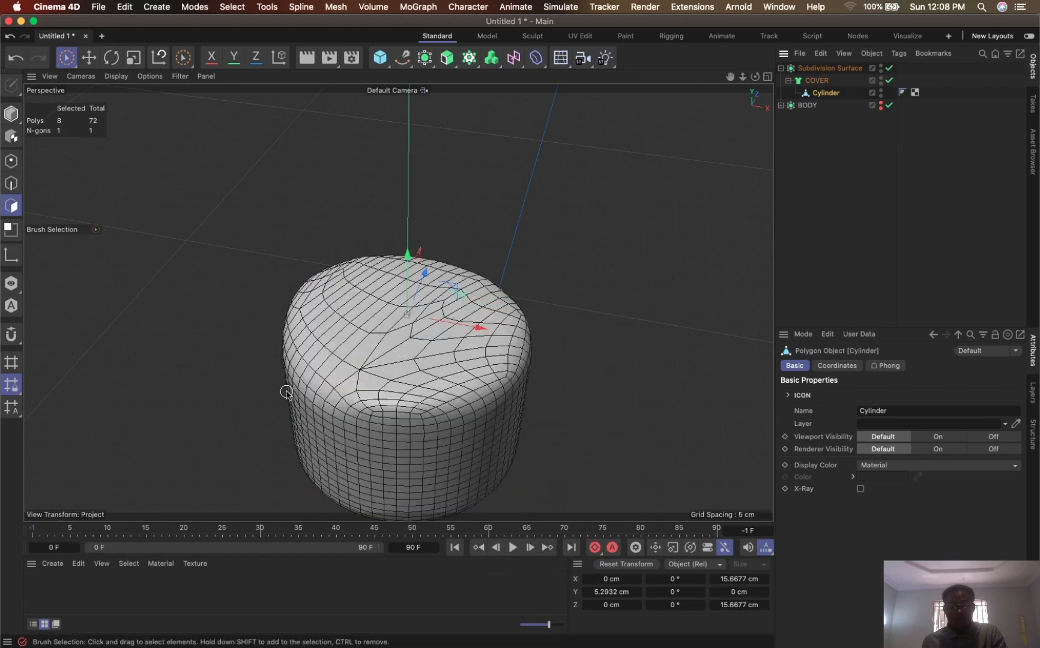
left_click_drag(434, 332, 536, 358, "alt")
left_click(889, 81)
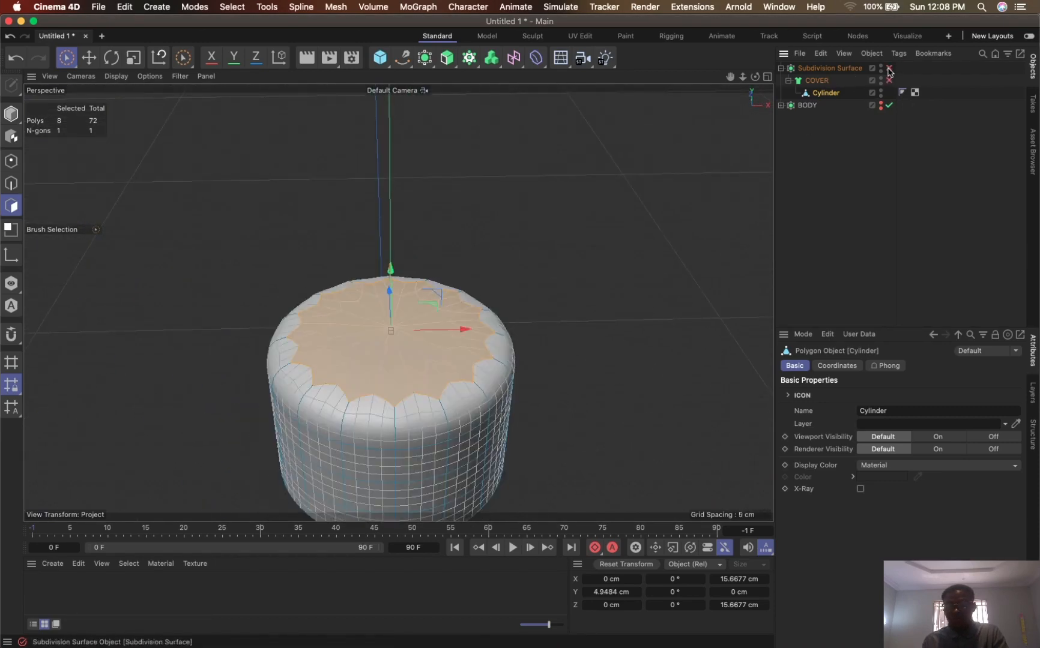
left_click(890, 68)
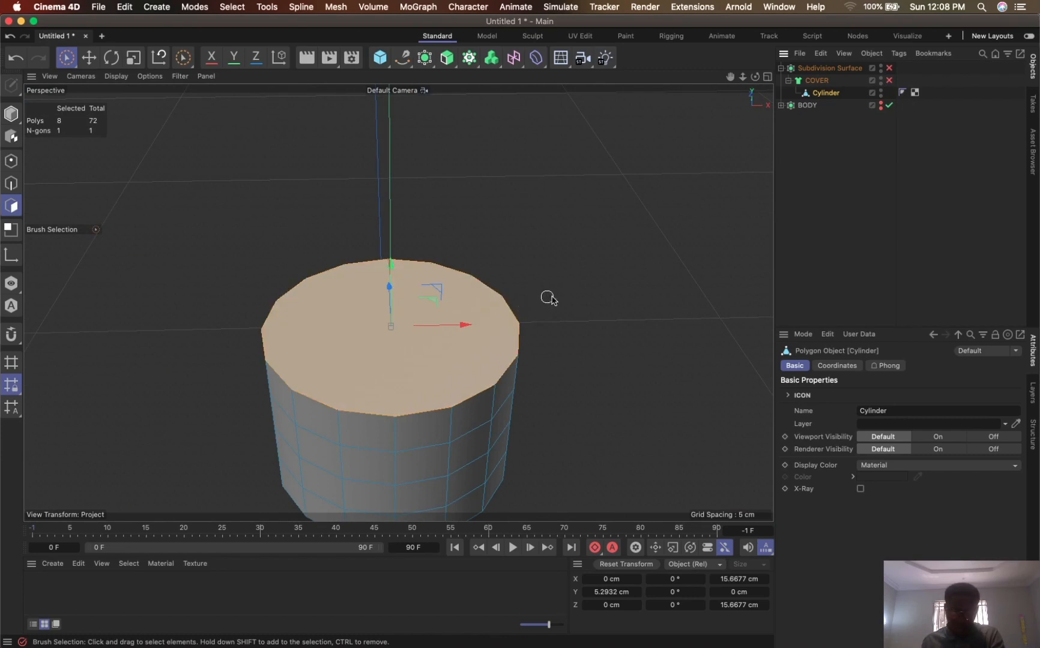
- Inset the top N-gon slightly at the rim and again by about 5.42 cm, and re-enable COVER and the Subdivision Surface
key("i")
left_click_drag(594, 286, 308, 343)
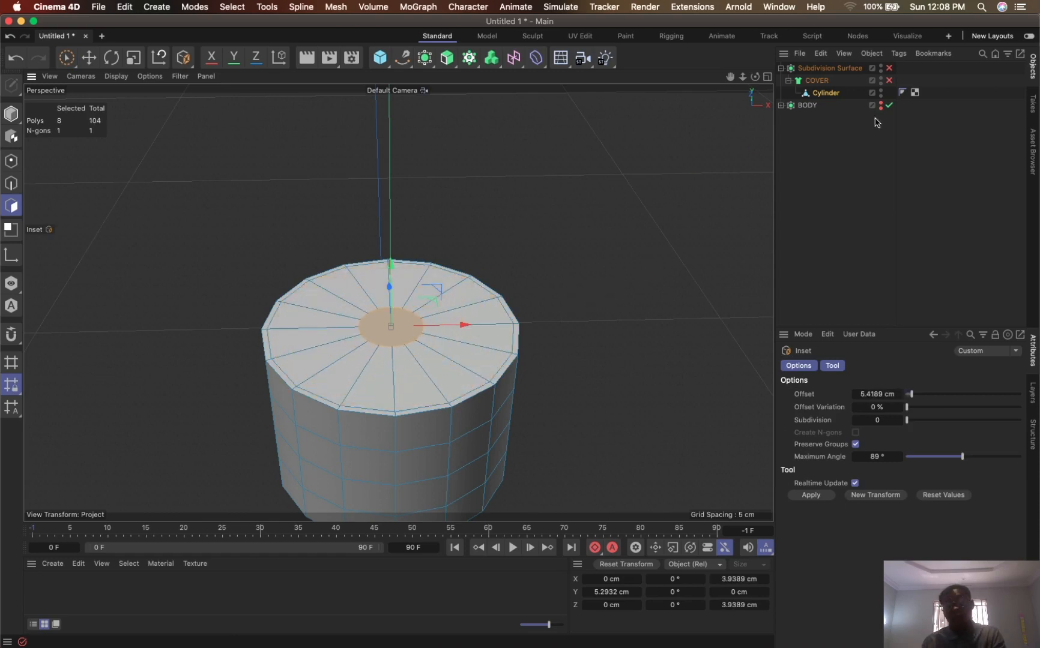
left_click(889, 80)
left_click(889, 68)
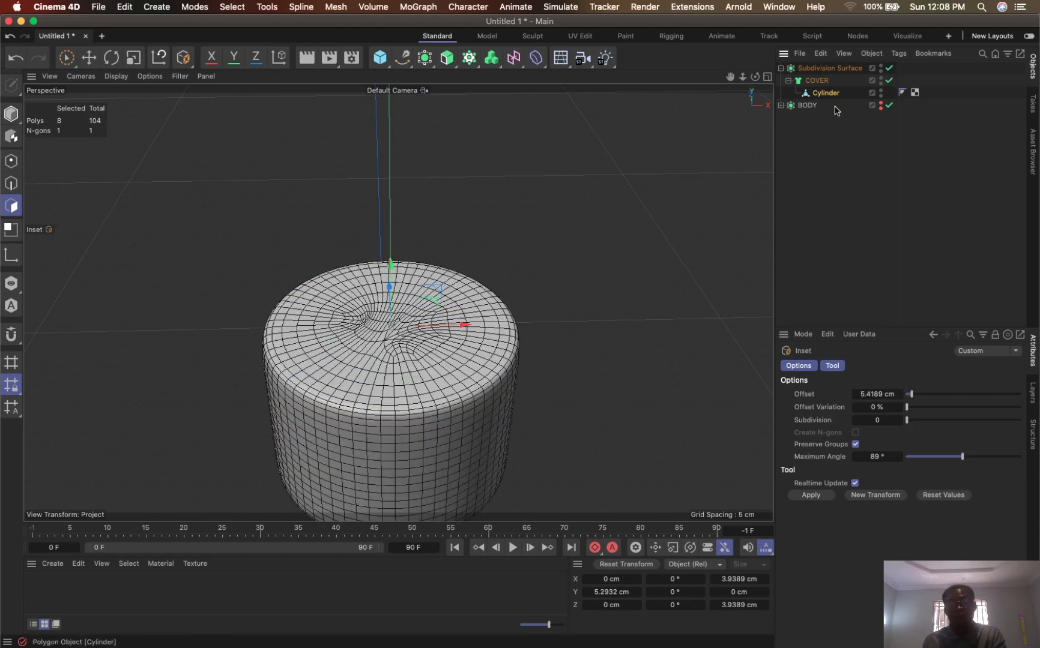
- Inset the central polygons again by about 2.35 cm with COVER disabled, and re-enable COVER
mouse_move(730, 77)
left_mouse_down()
mouse_move(748, 37)
mouse_move(771, 37)
mouse_move(726, 69)
left_mouse_up()
mouse_move(462, 261)
left_mouse_down("alt")
mouse_move(448, 344)
mouse_move(527, 283)
mouse_move(484, 341)
mouse_move(475, 264)
mouse_move(452, 298)
mouse_move(456, 270)
left_mouse_up("alt")
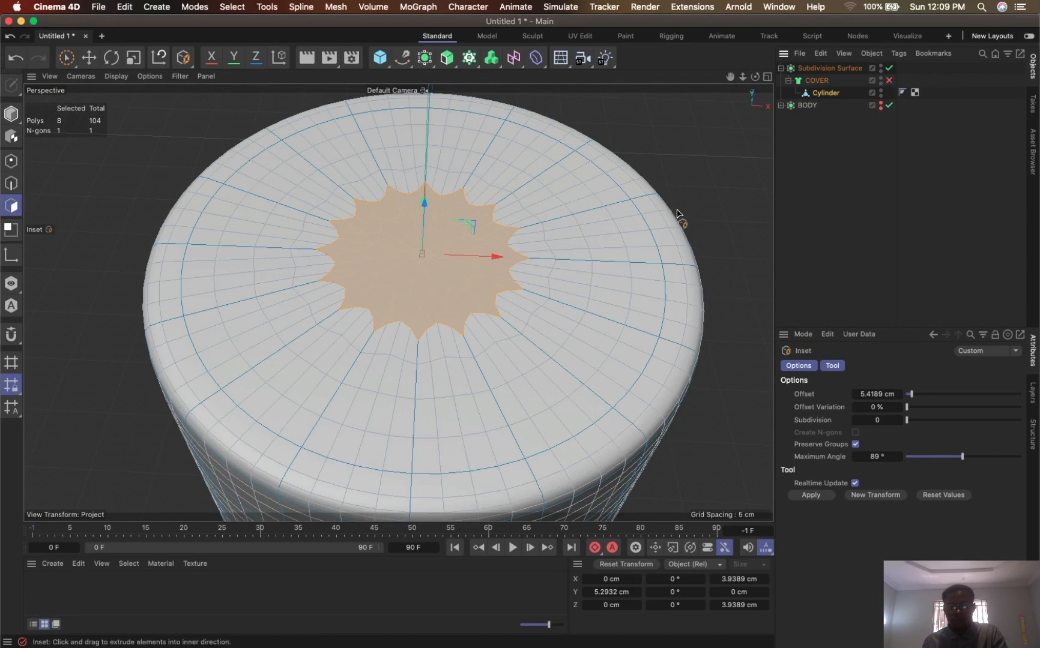
left_click_drag(694, 195, 564, 238)
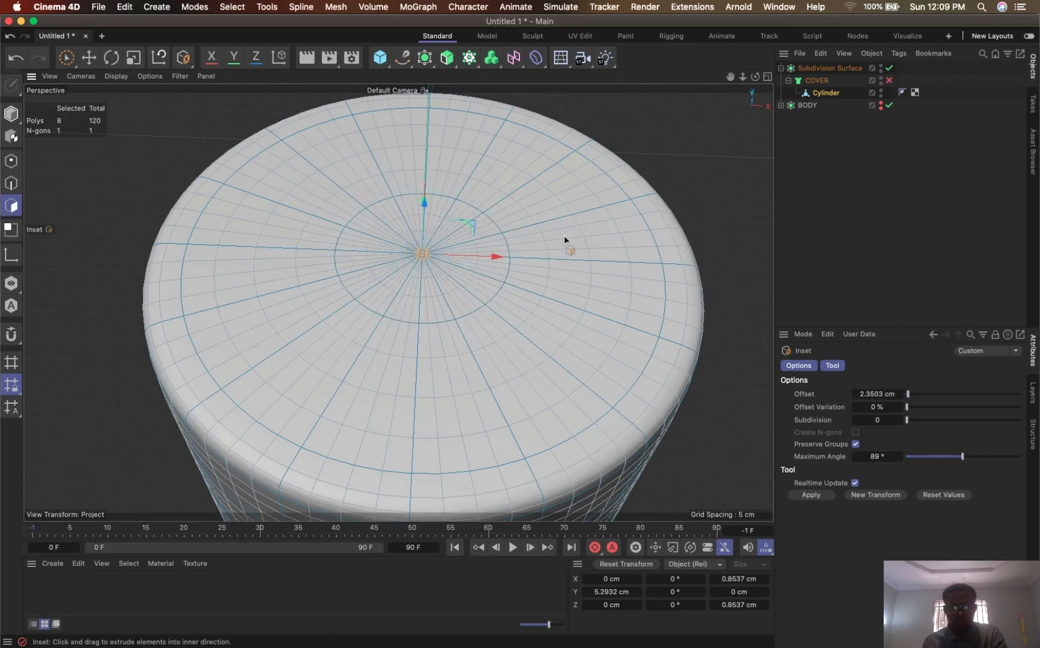
left_click(877, 82)
- Return to Brush Selection in Model mode, deselect everything, and examine the smoothed cap from above and from inside
left_click(66, 59)
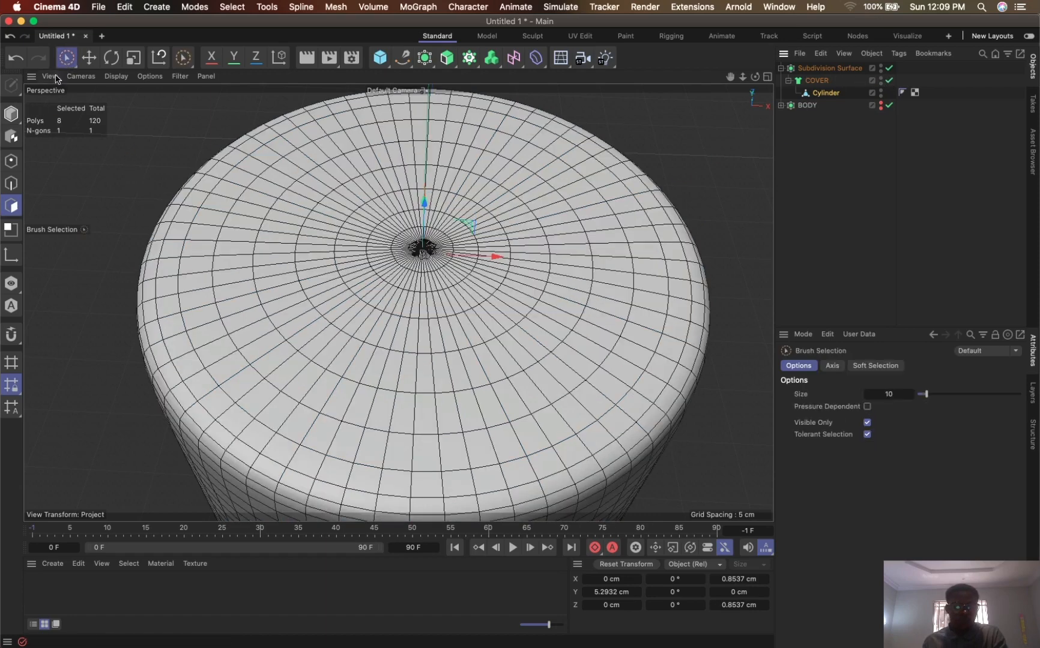
left_click(11, 118)
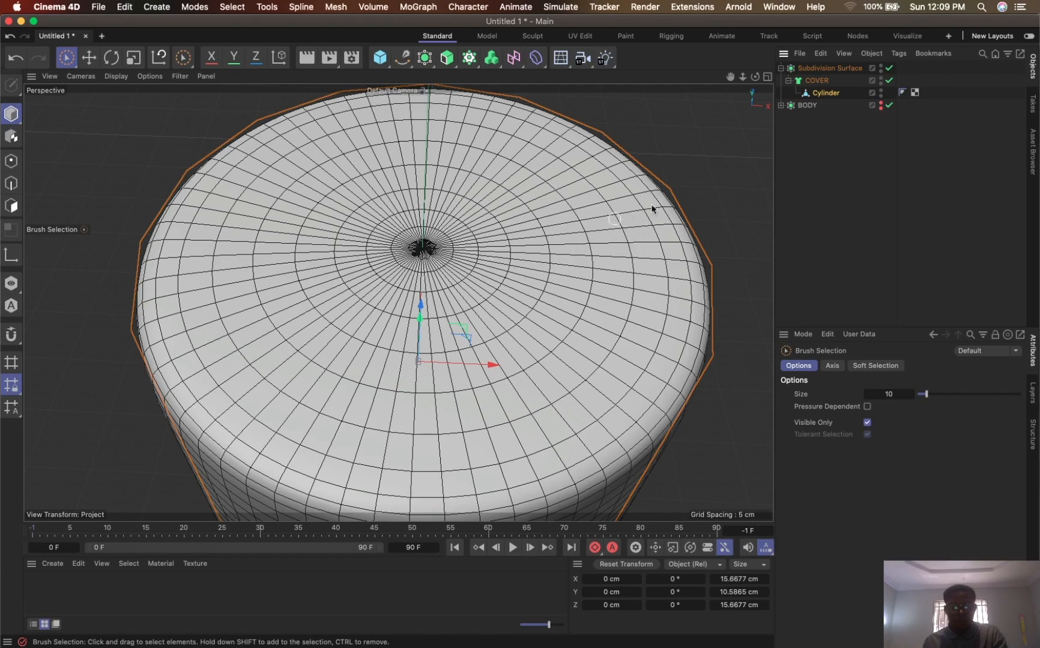
left_click(710, 161)
left_click_drag(450, 312, 456, 207, "alt")
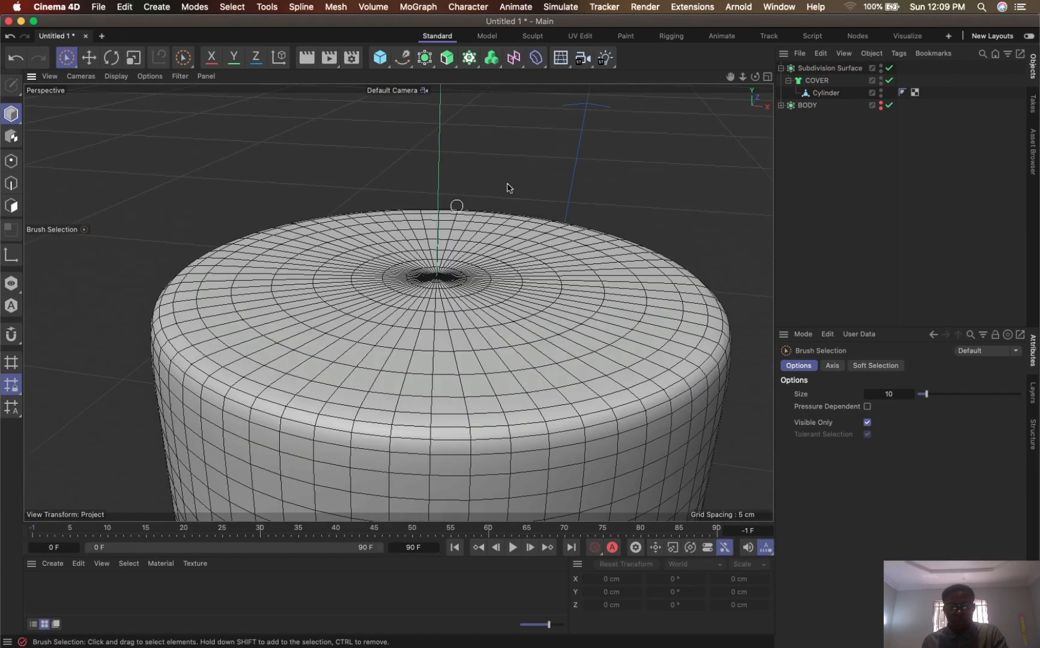
left_click_drag(743, 77, 755, 6)
left_click_drag(543, 282, 589, 143, "alt")
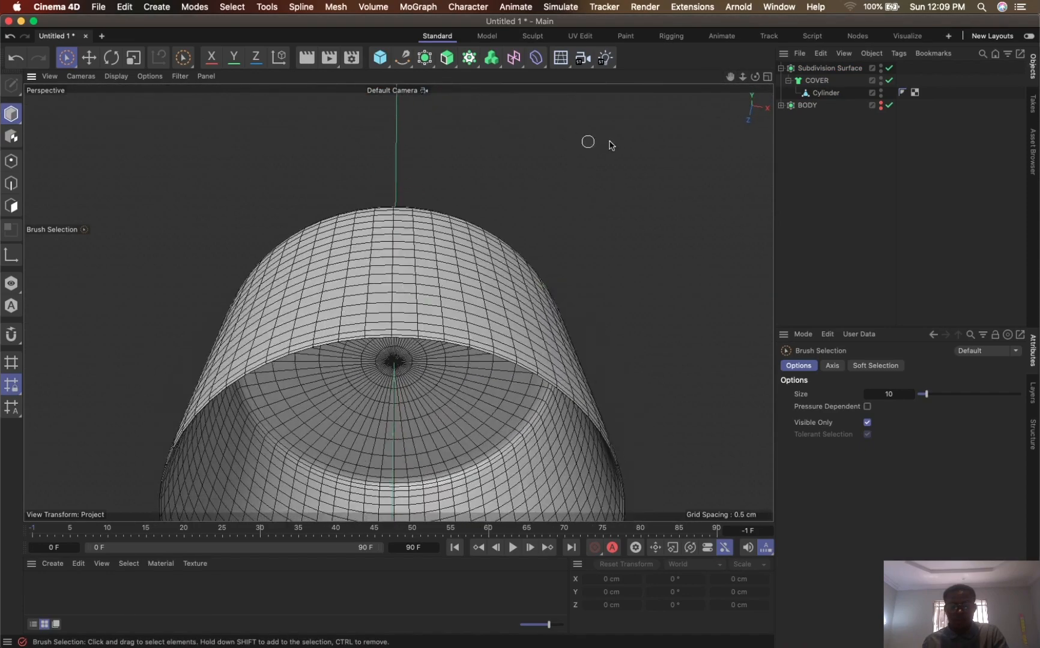
- Make the COVER Cloth Surface editable with smoothing disabled, and move its Cylinder directly under the Subdivision Surface
left_click(826, 93)
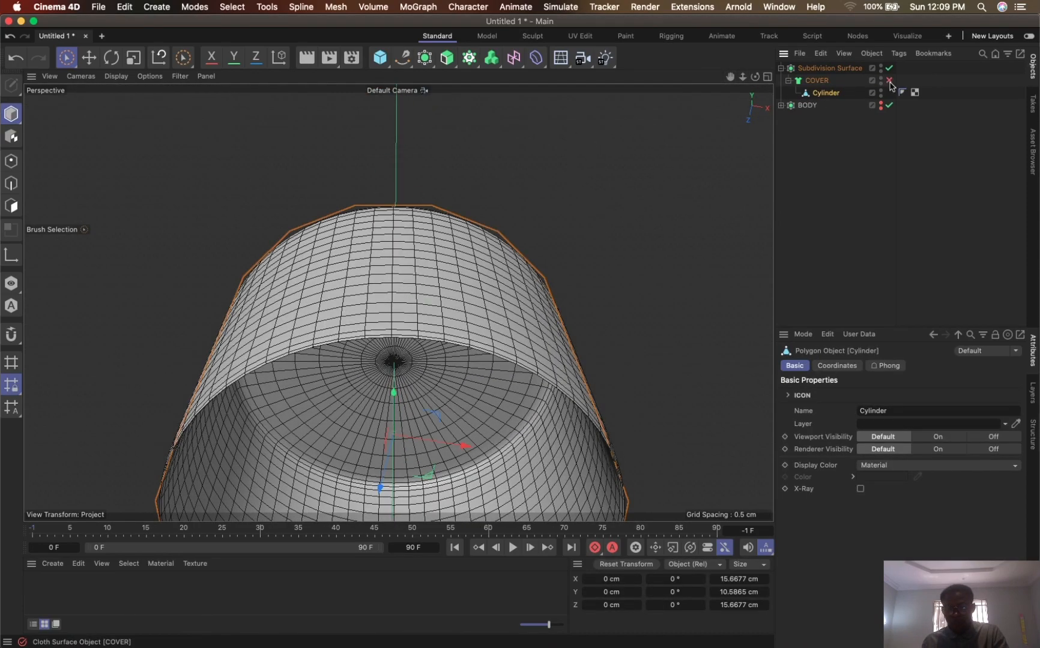
left_click_drag(728, 82, 717, 54)
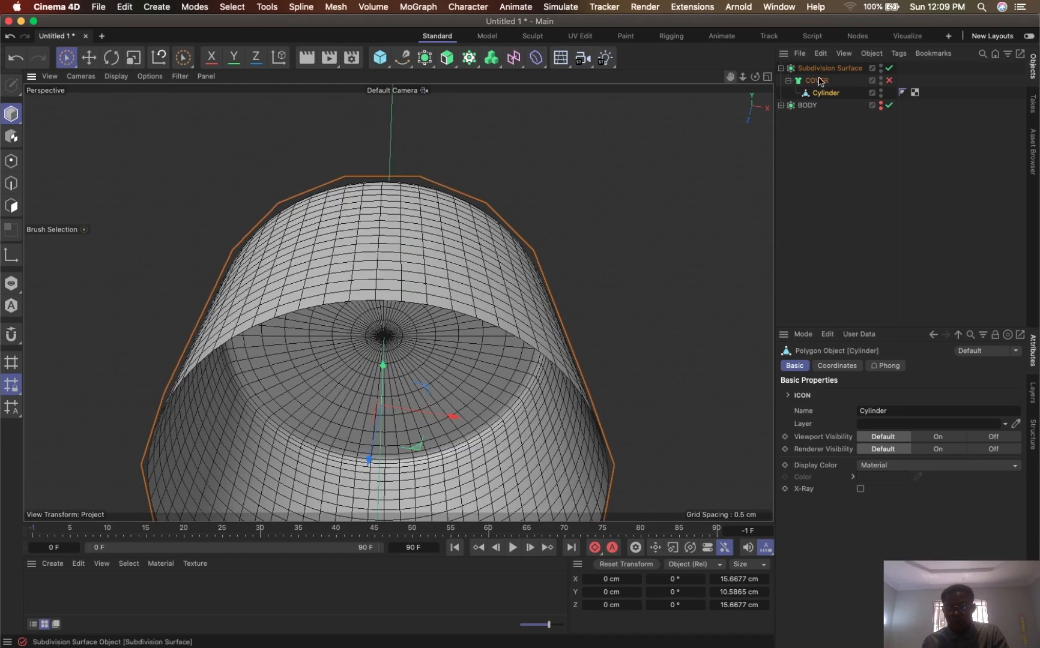
left_click(819, 82)
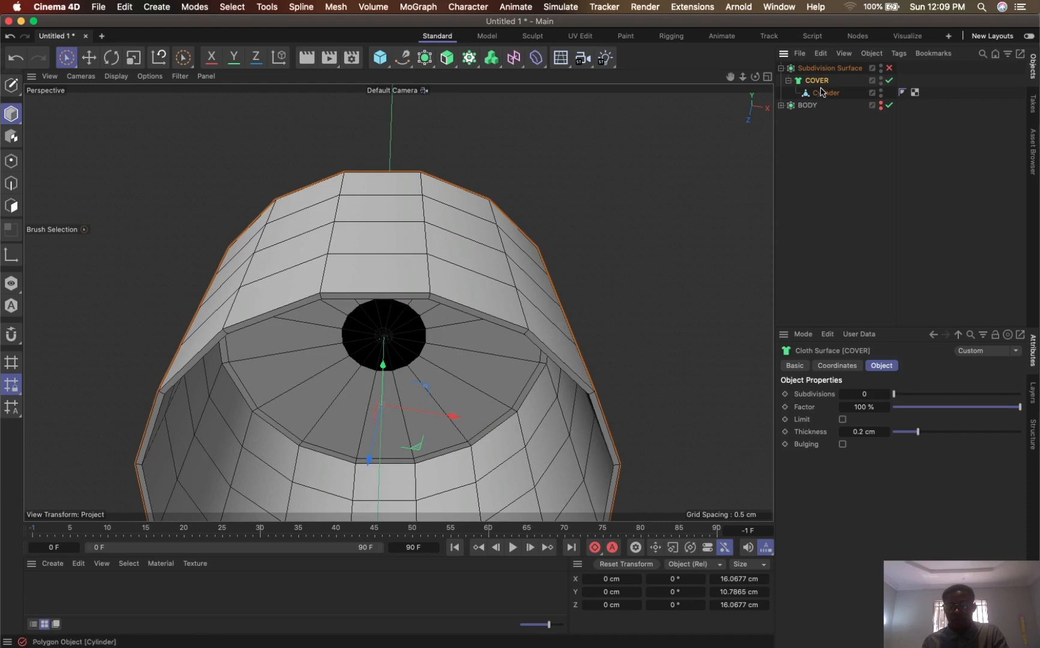
key("c")
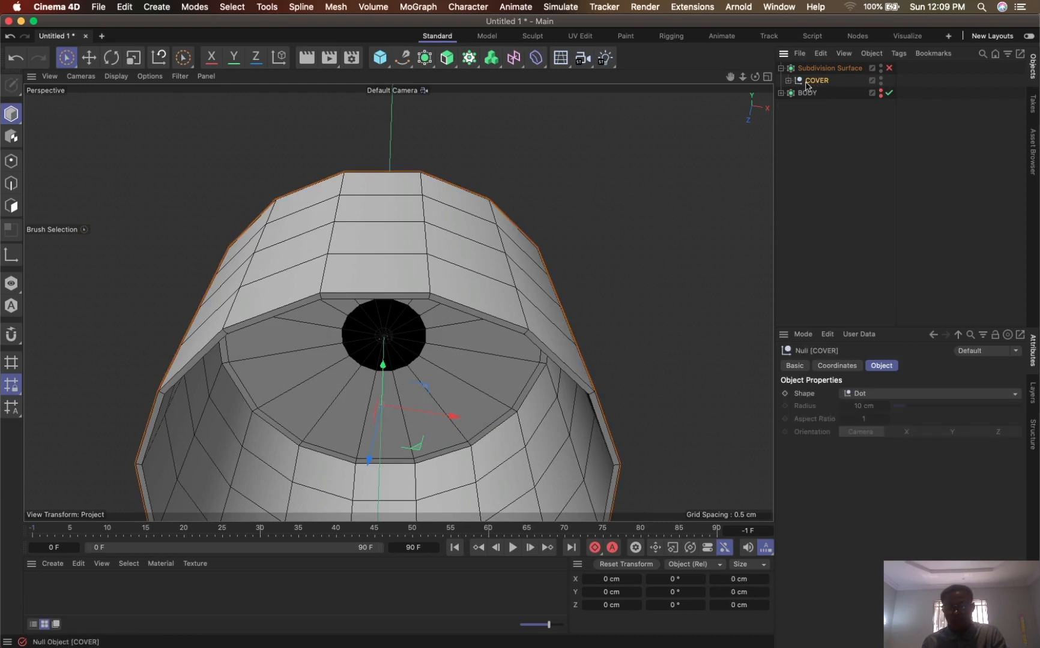
left_click(788, 81)
mouse_move(821, 94)
left_mouse_down()
mouse_move(834, 82)
mouse_move(824, 77)
left_mouse_up()
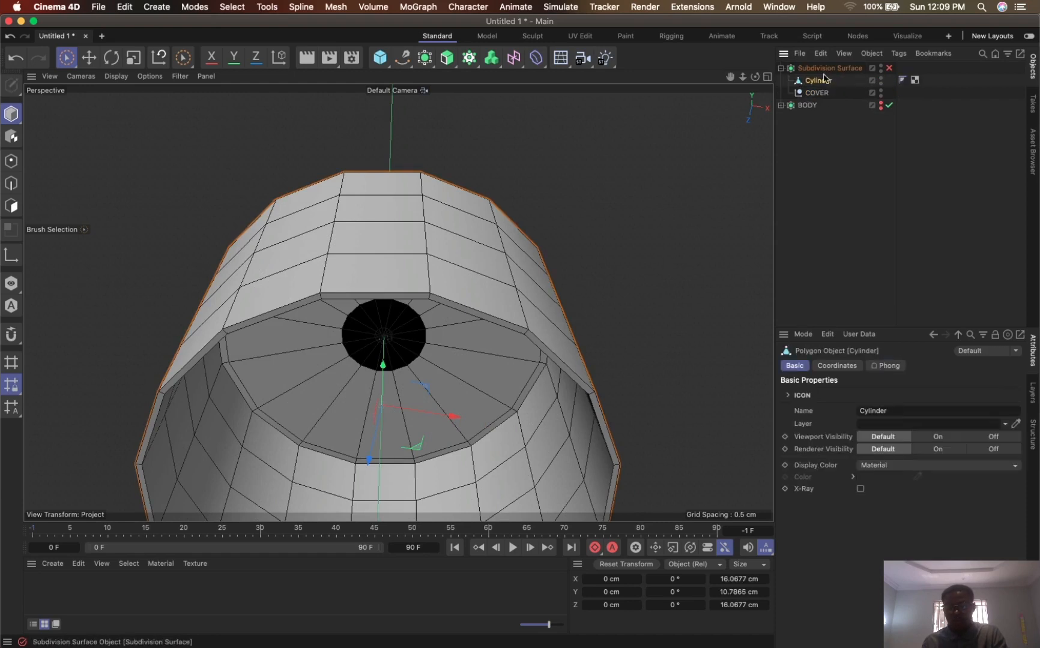
- Delete the emptied COVER null and rename the Subdivision Surface as COVER
left_click(815, 93)
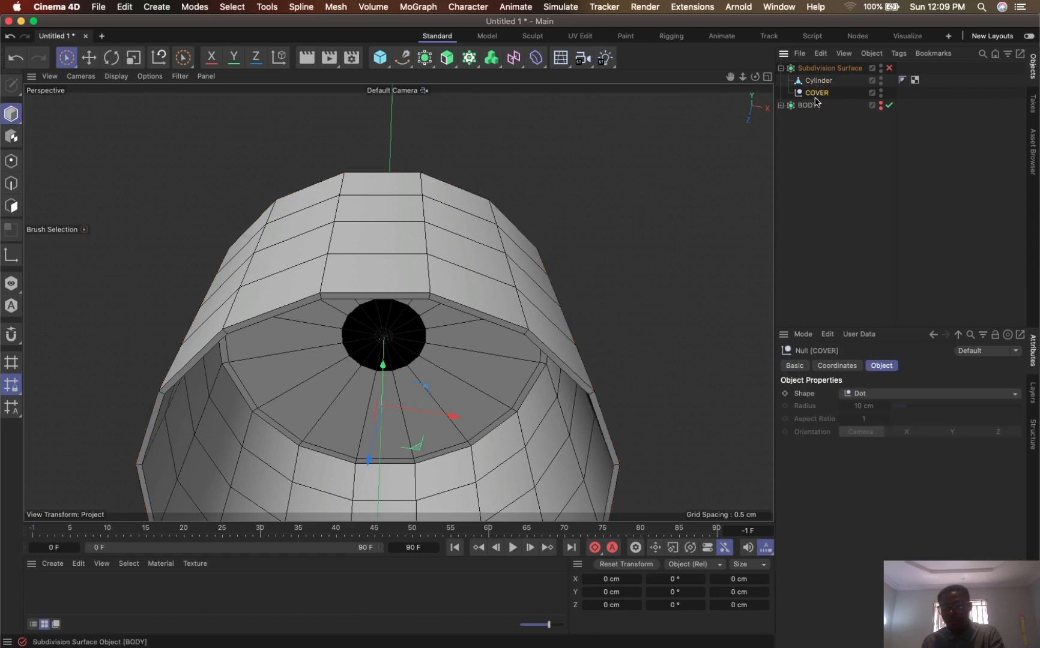
double_click(823, 93)
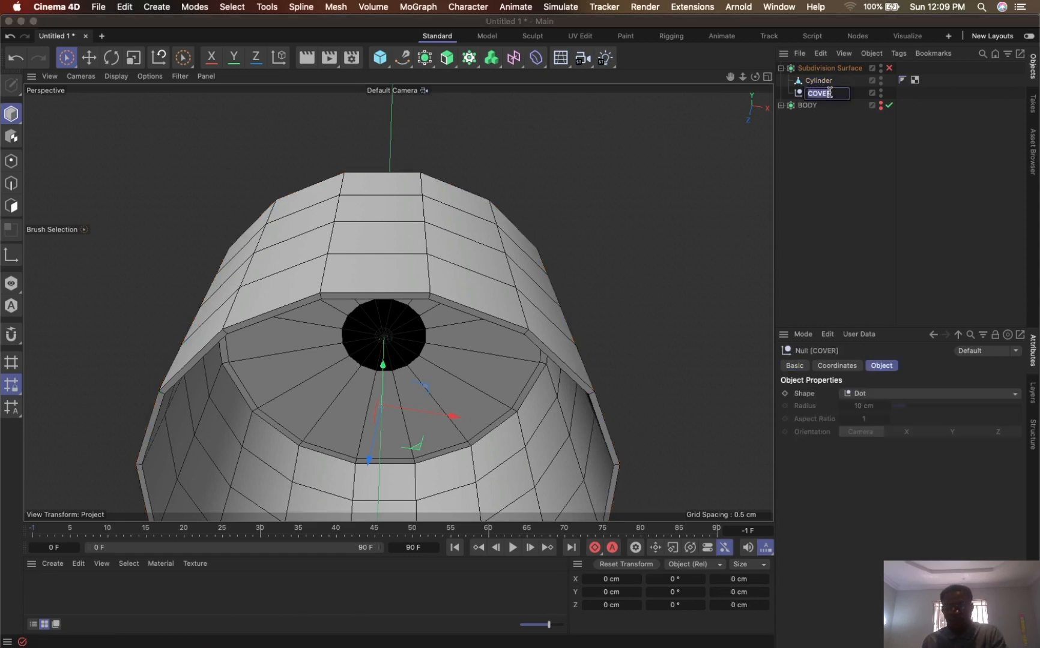
key("Return")
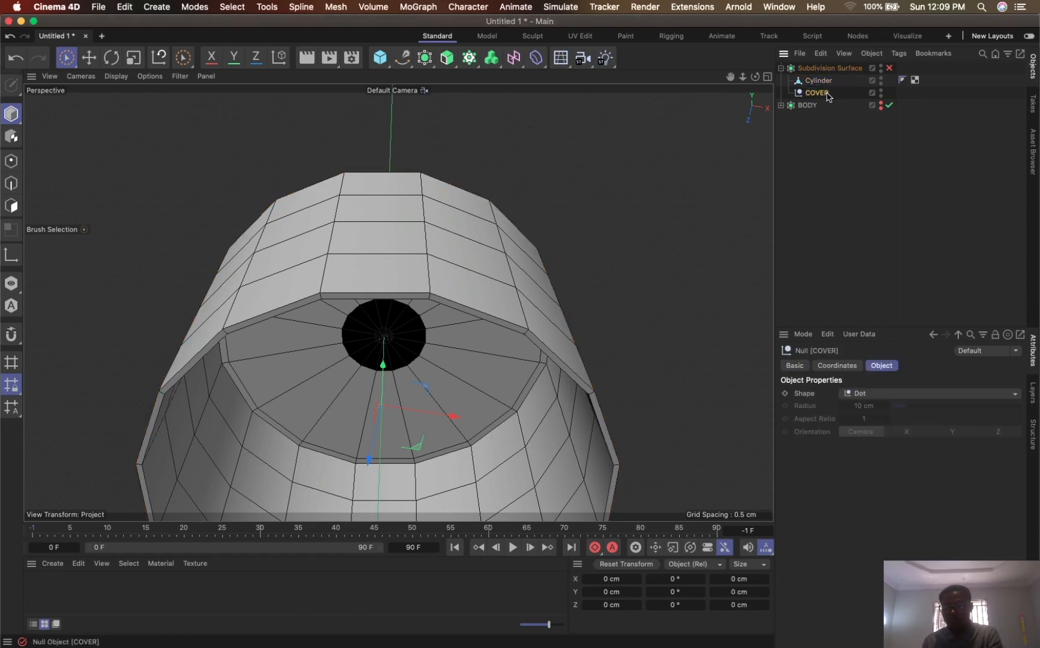
key("Delete")
double_click(837, 69)
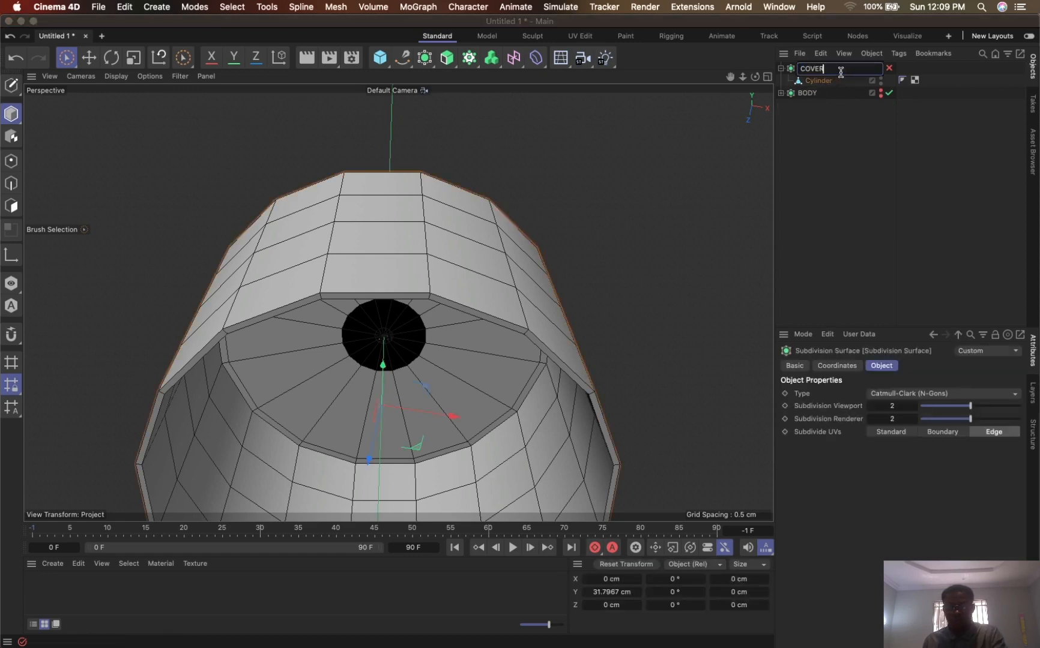
key("Return")
- In Polygon mode, check COVER's smoothing briefly and scale up the Cylinder's selected centre polygons to about 1.96 cm wide
left_click(828, 81)
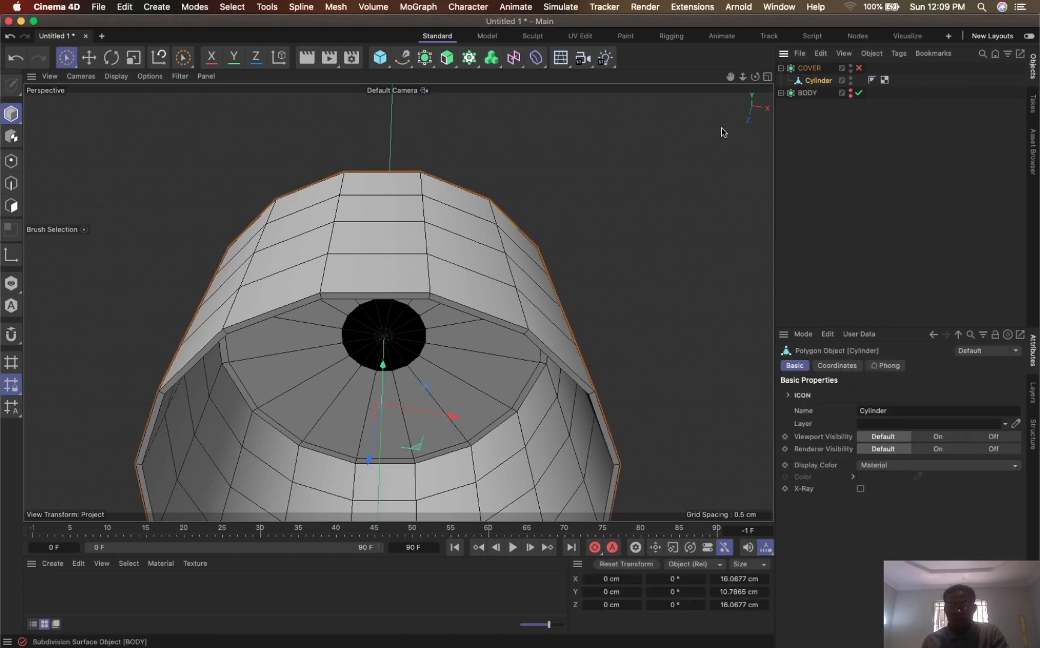
left_click(11, 205)
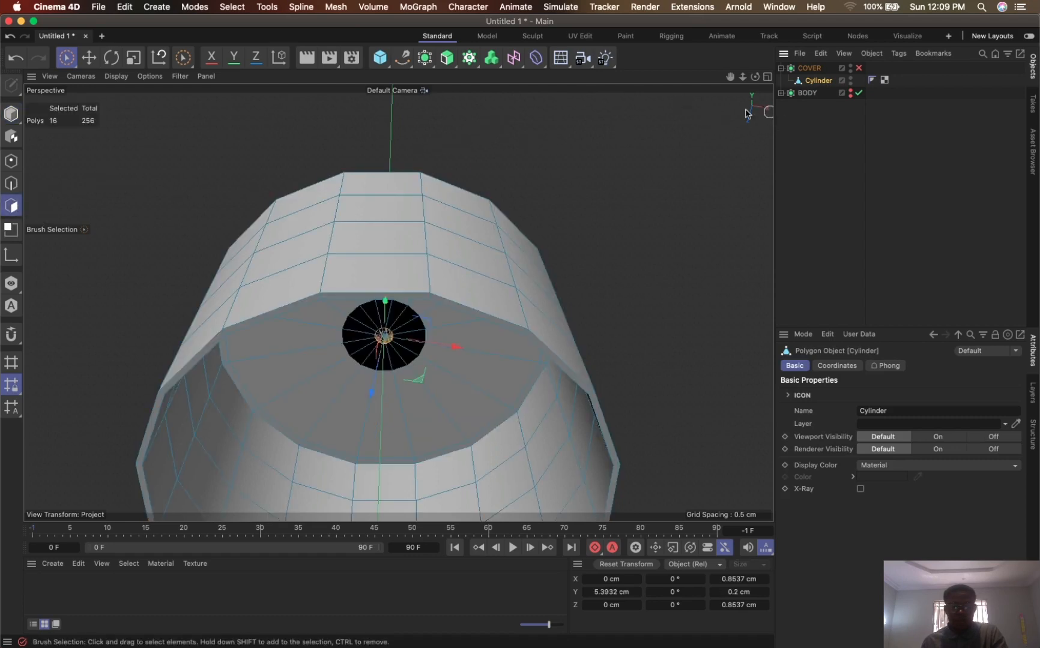
left_click_drag(731, 78, 767, 29)
left_click_drag(599, 236, 596, 442, "alt")
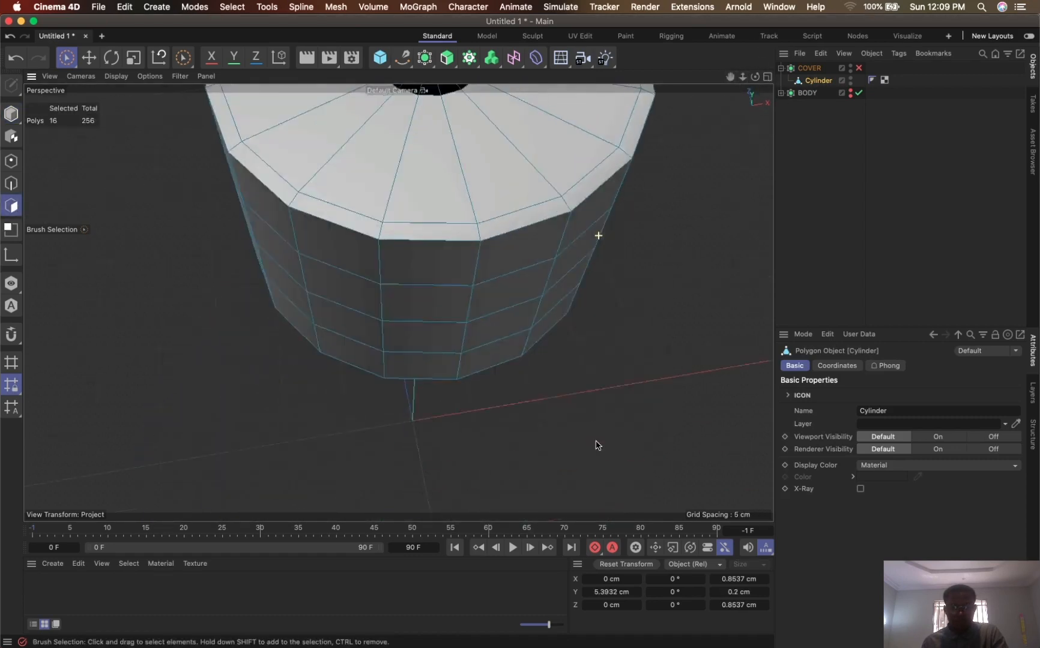
left_click_drag(730, 76, 732, 301)
left_click_drag(491, 303, 446, 204, "alt")
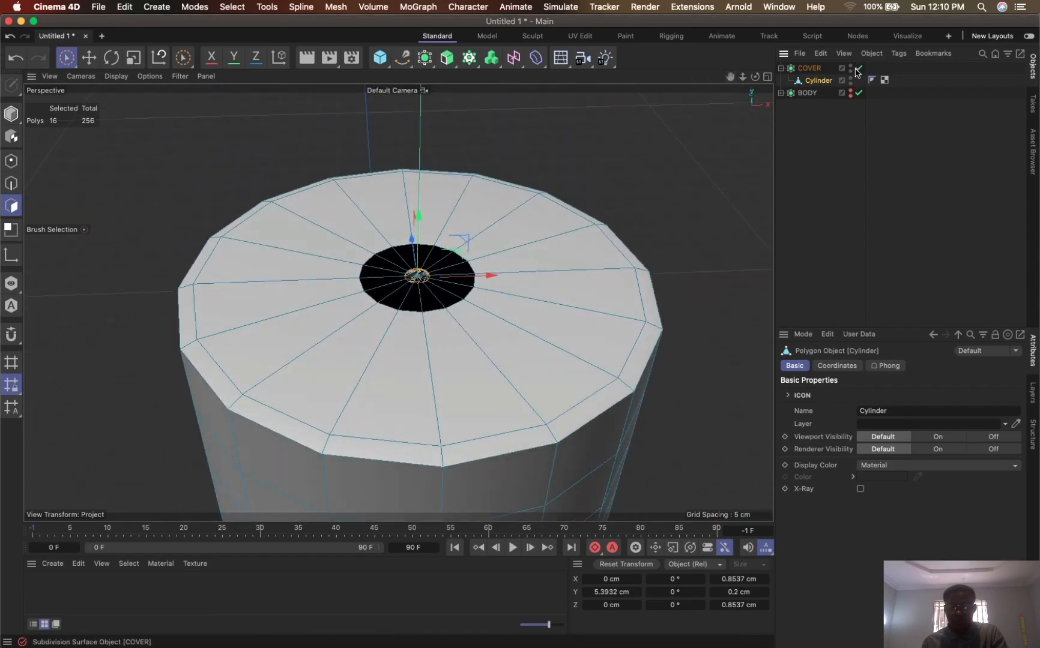
left_click(859, 68)
left_click(859, 69)
key("t")
left_click_drag(602, 267, 842, 294)
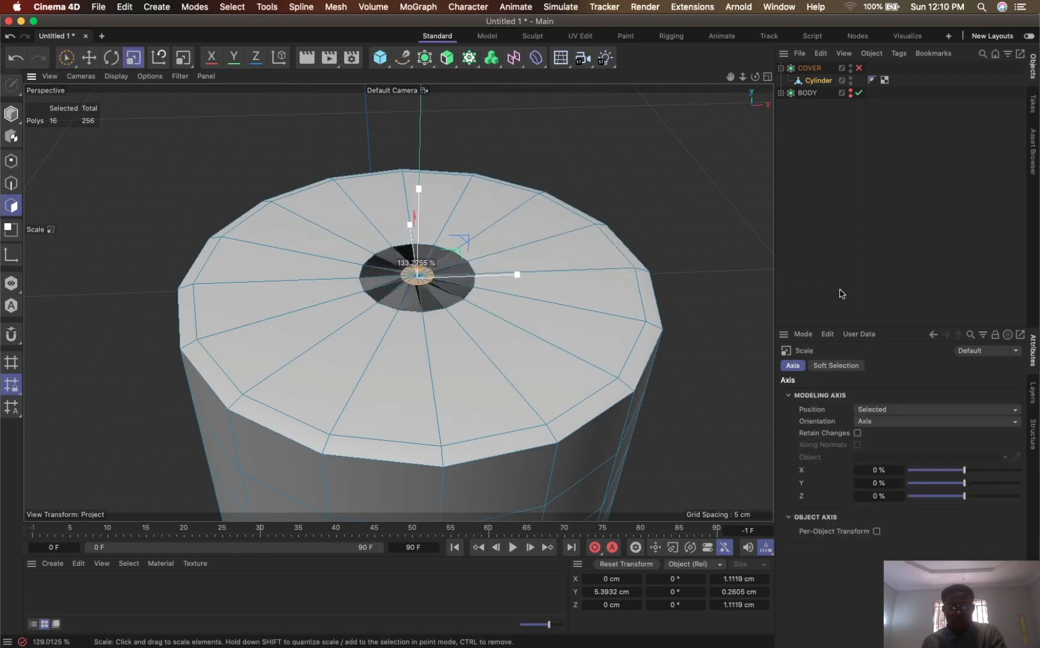
left_click_drag(471, 344, 750, 327)
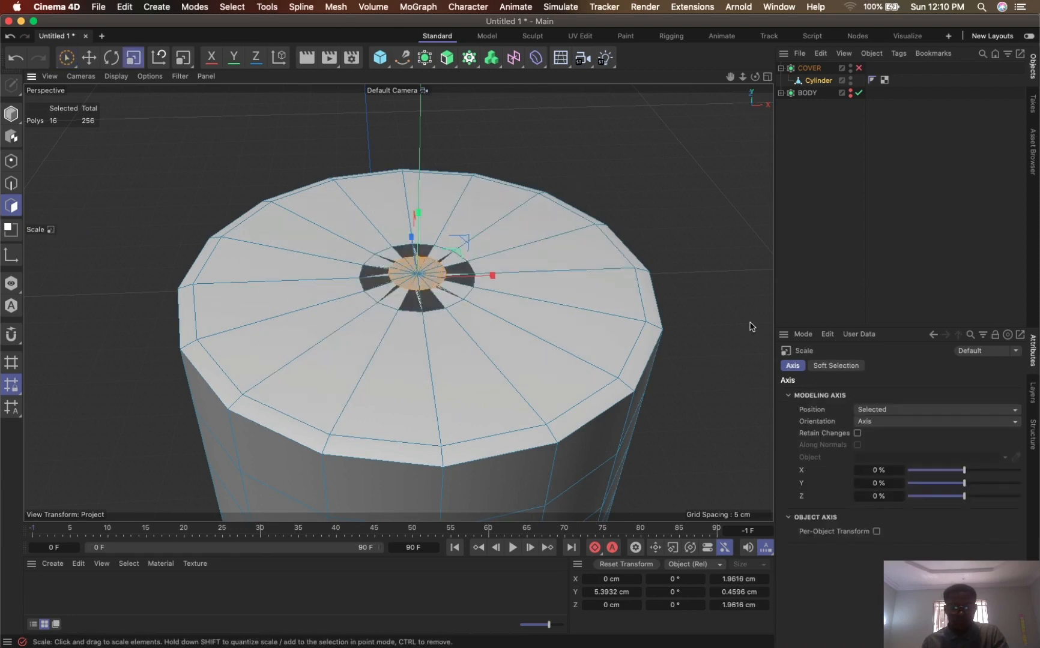
- Try scaling the Cylinder's selected centre polygons down to about 0.39 cm wide
left_click_drag(510, 288, 66, 382)
mouse_move(530, 315)
left_mouse_down("alt")
mouse_move(505, 166)
mouse_move(535, 86)
mouse_move(505, 132)
mouse_move(514, 319)
left_mouse_up("alt")
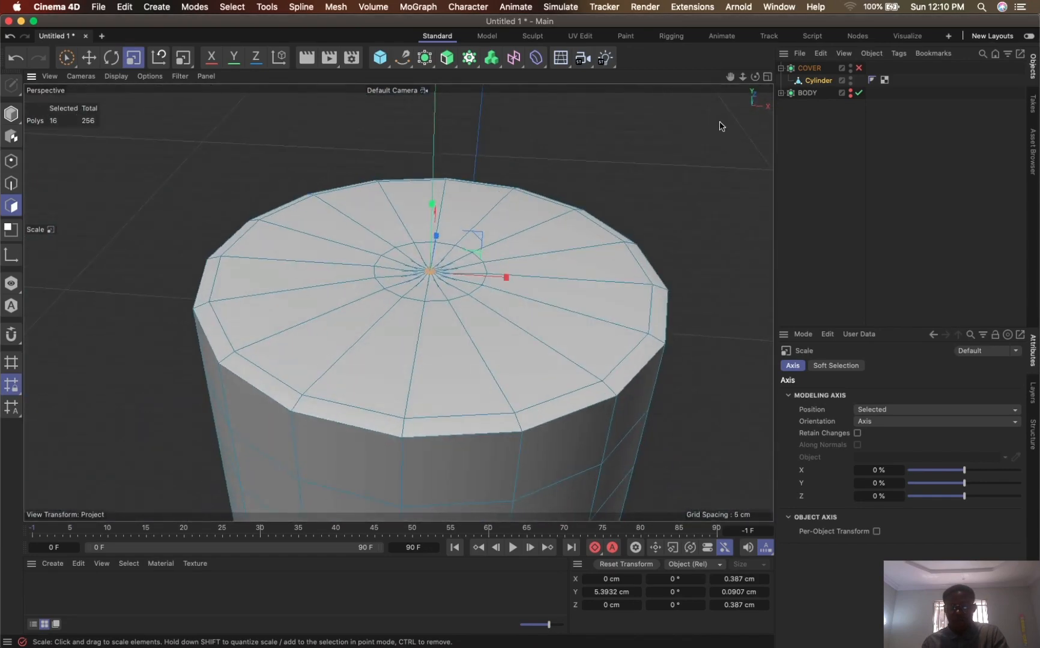
left_click_drag(742, 77, 741, 102)
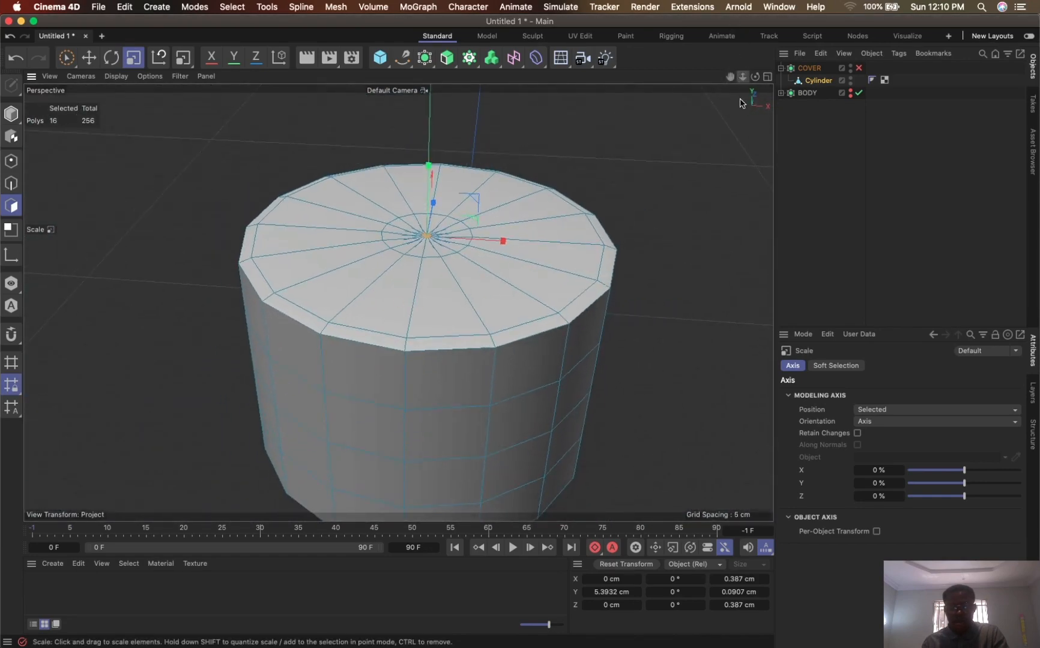
mouse_move(542, 240)
left_mouse_down("alt")
mouse_move(535, 306)
mouse_move(539, 258)
left_mouse_up("alt")
- Undo the cap edits back to before the centre polygons' last inset, with the COVER Cloth Surface in the hierarchy again
key("super+z")
key("super+z")
key("super+z")
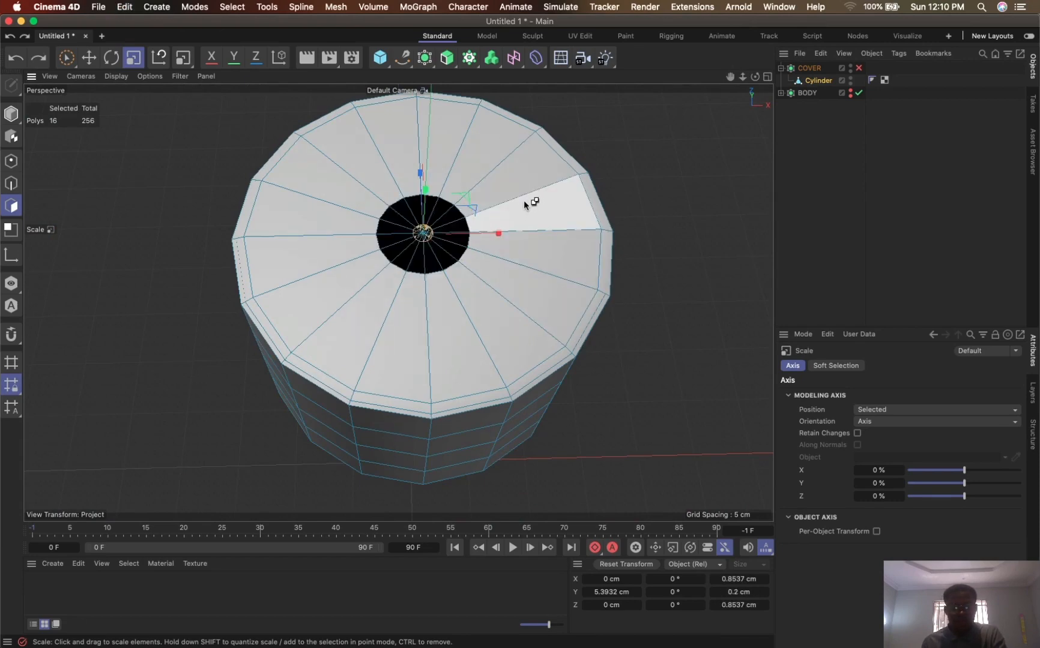
key("super+z")
key("super+z")
key("super+z")
key("super+z")
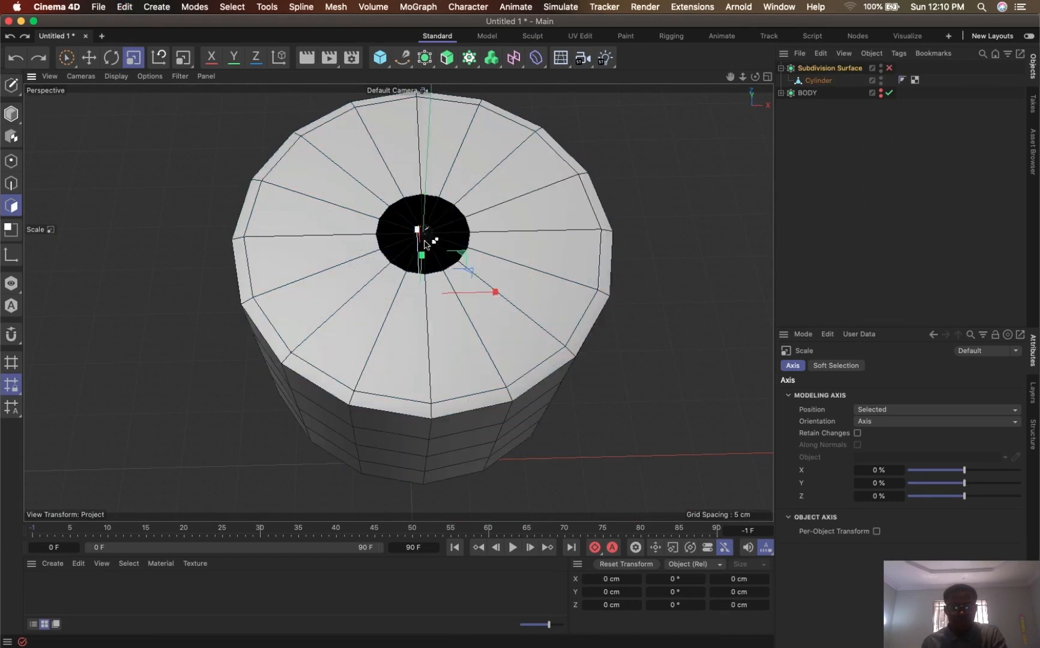
key("super+z")
key("super+z")
key("super+z")
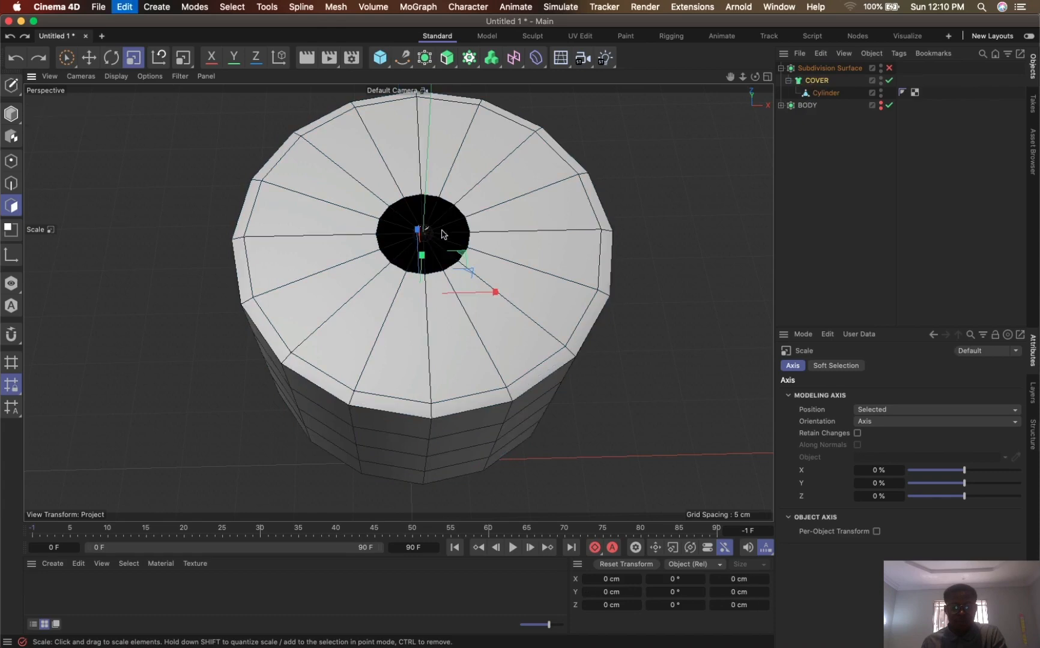
key("super+z")
key("super+z")
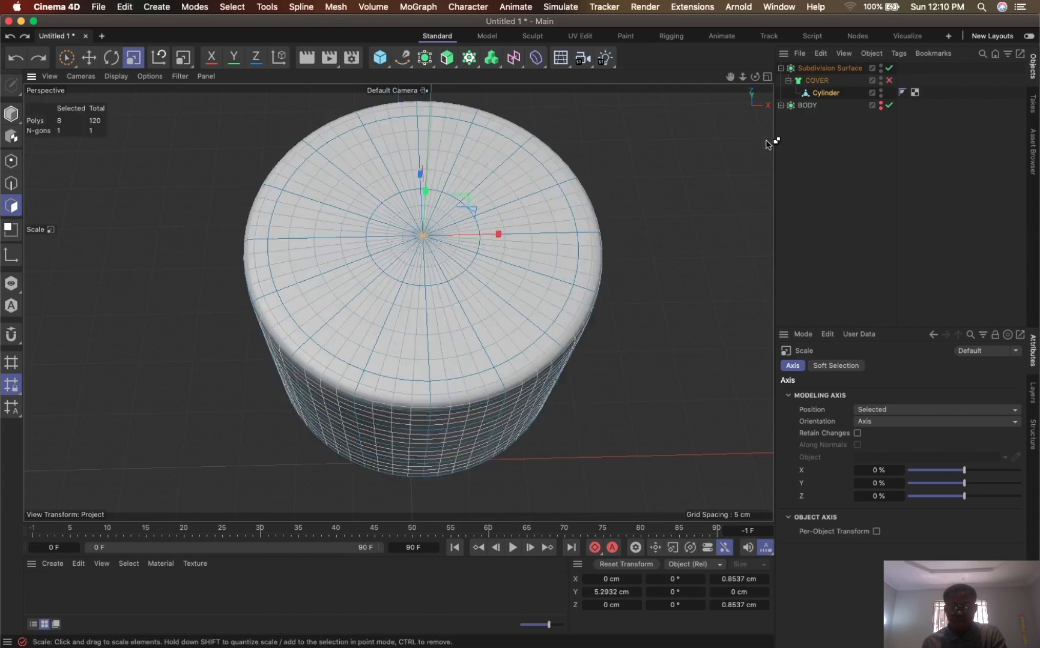
key("super+z")
key("super+z")
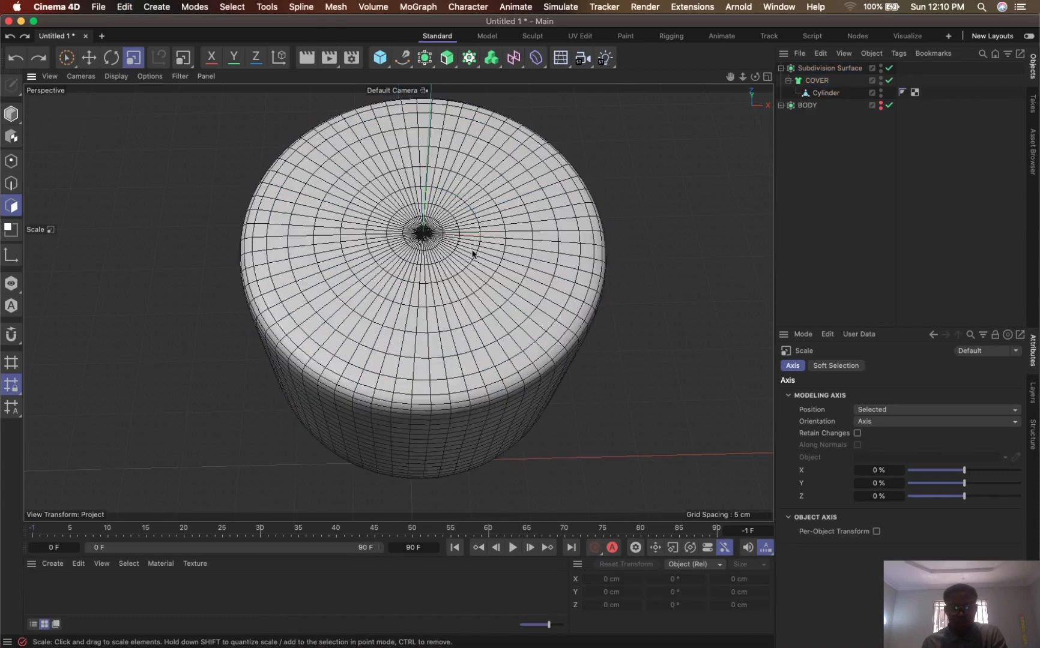
key("super+z")
key("super+shift+z")
key("super+shift+z")
key("super+shift+z")
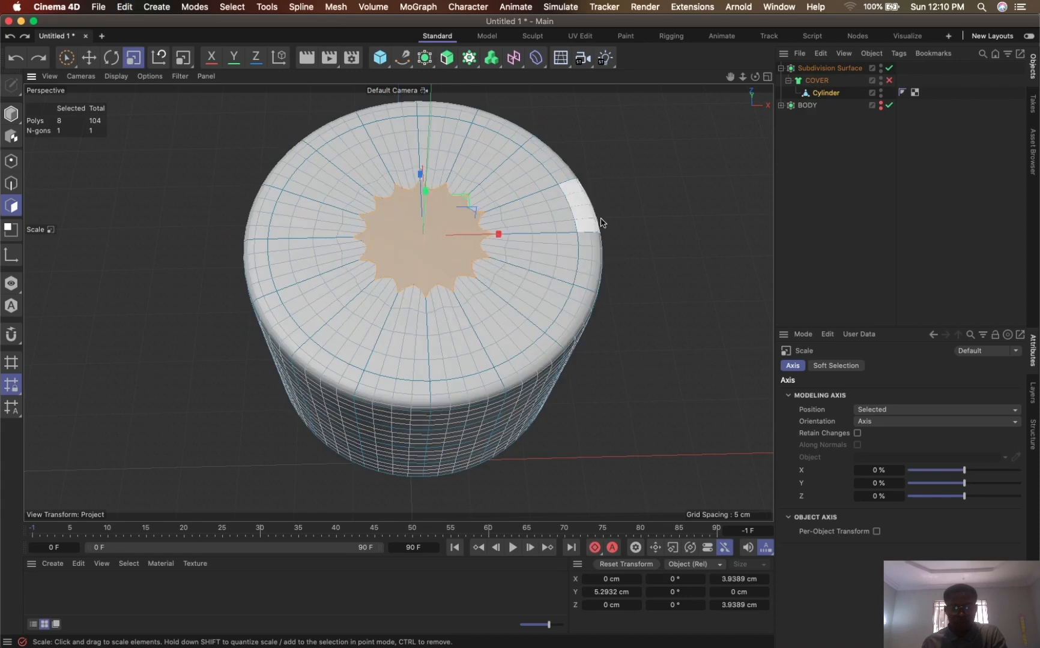
- Inset the selected centre polygons of the cap's top by about 1.3 cm and disable the Subdivision Surface
key("i")
left_click_drag(677, 212, 600, 206)
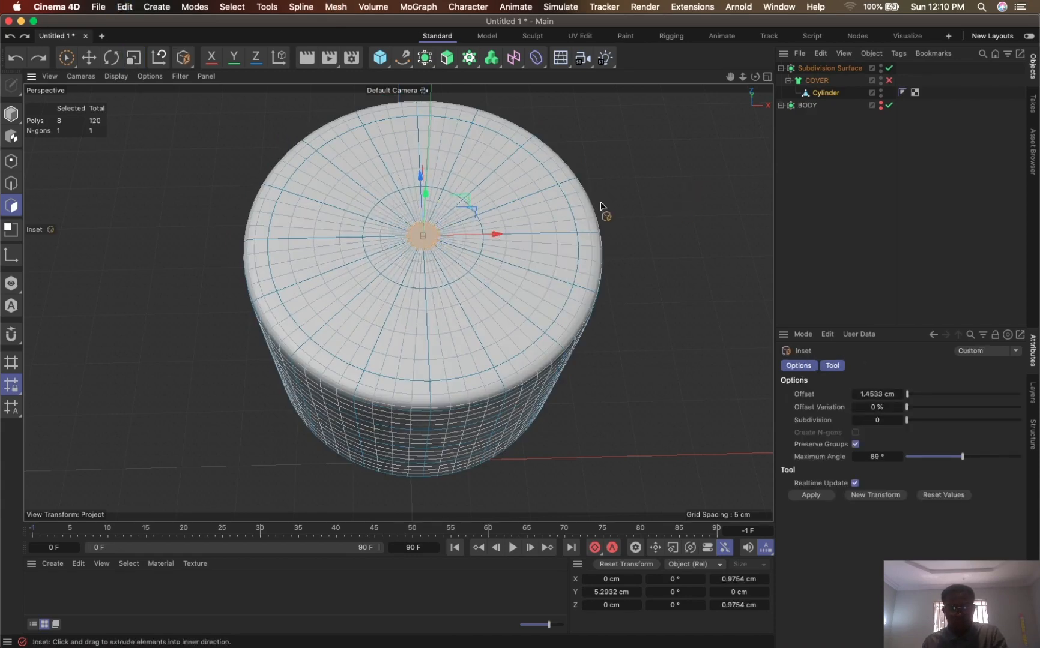
left_click(889, 68)
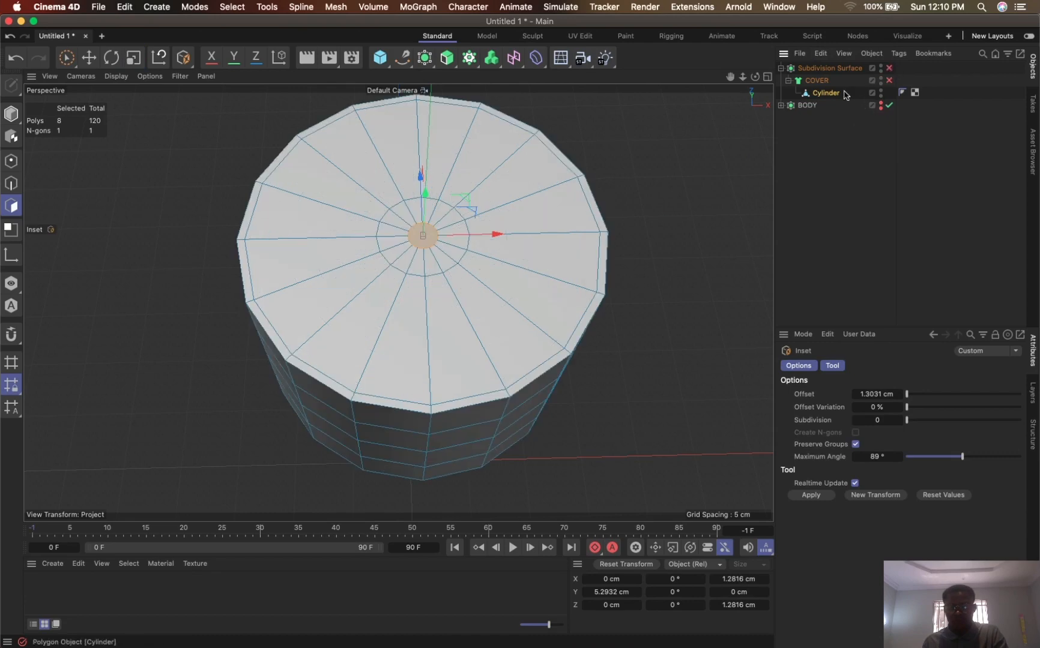
- Make the COVER Cloth Surface editable and rename the Subdivision Surface as COVER
left_click(815, 80)
key("c")
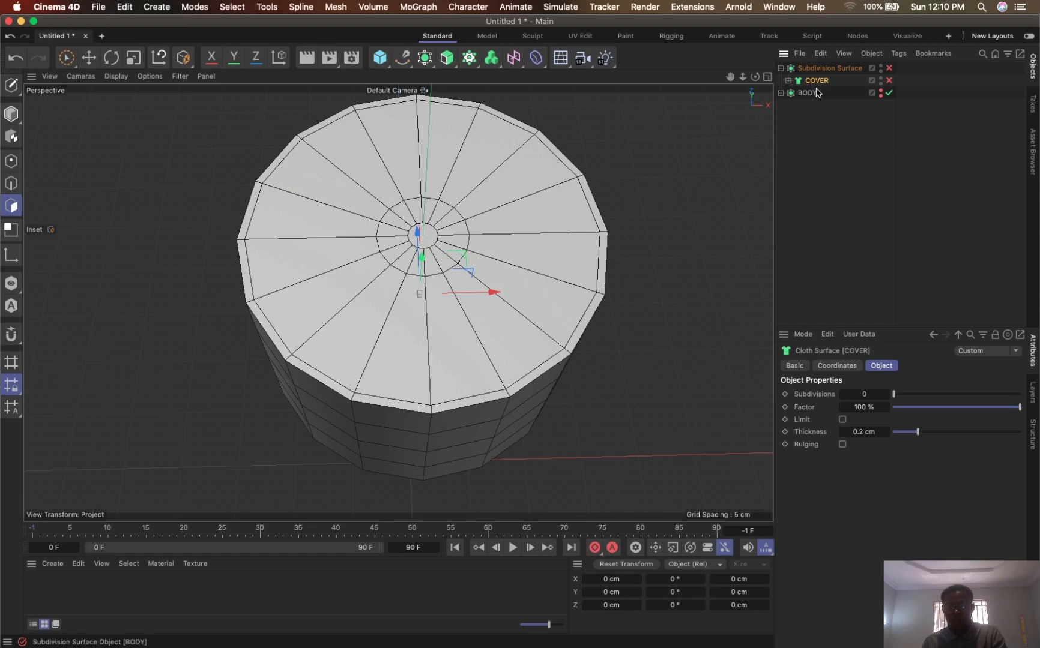
key("c")
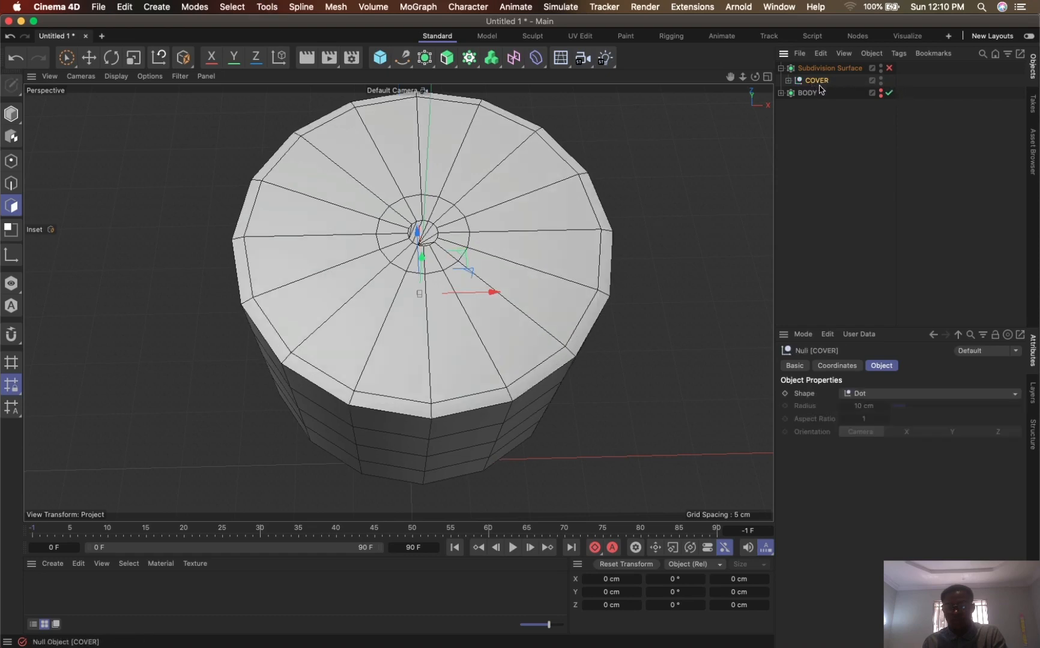
double_click(816, 81)
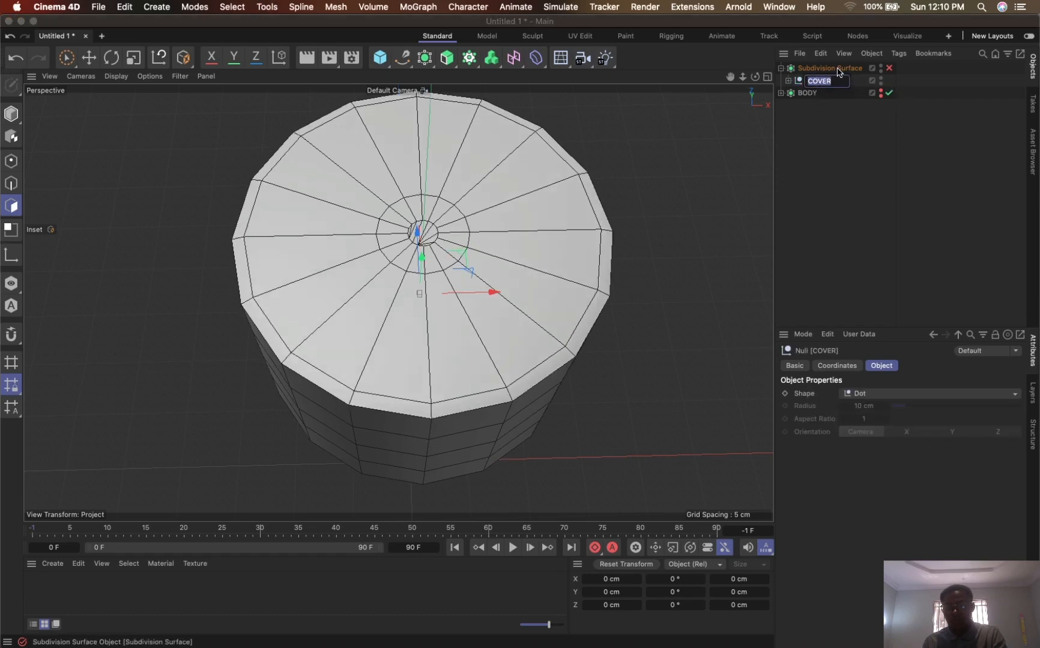
double_click(838, 69)
key("Return")
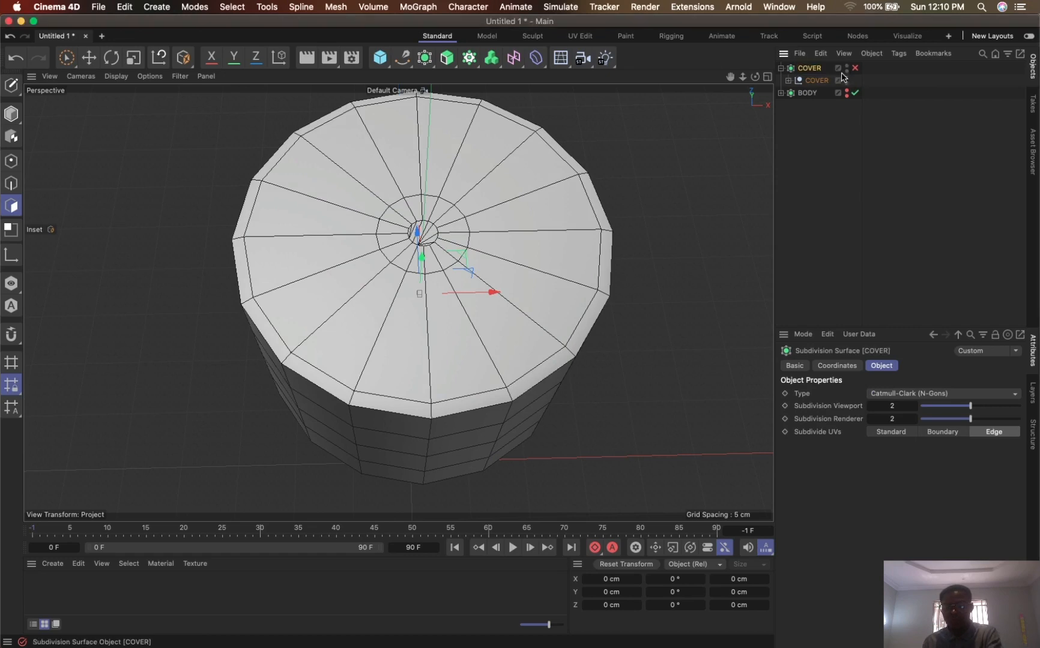
- Move the Cylinder directly under the COVER Subdivision Surface and delete the emptied COVER null
left_click(788, 81)
left_click_drag(815, 94, 816, 70)
left_click(817, 93)
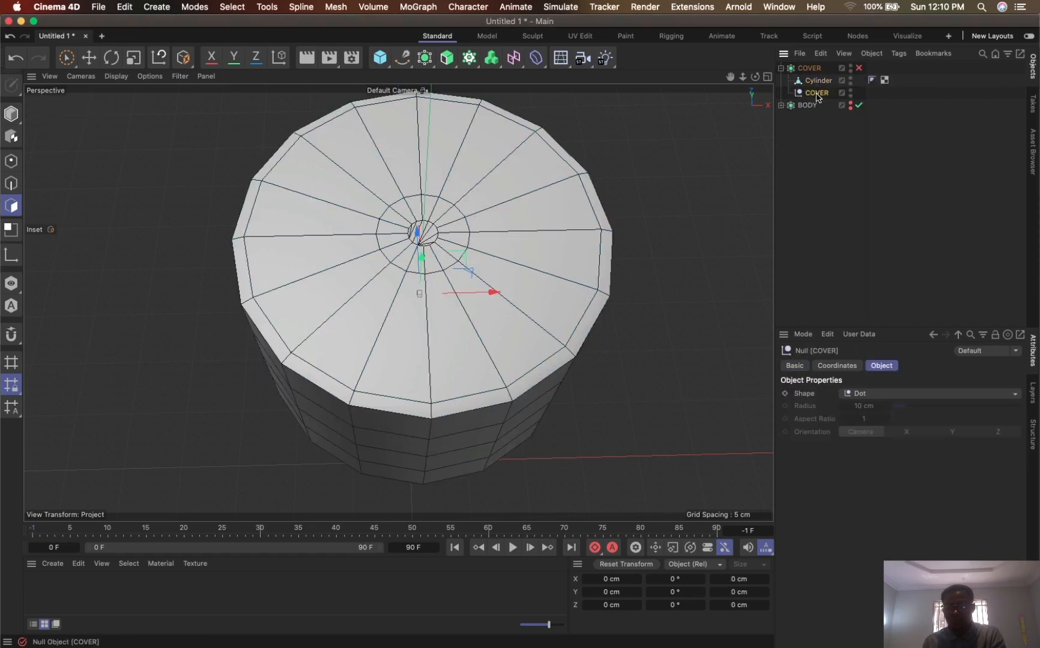
key("Delete")
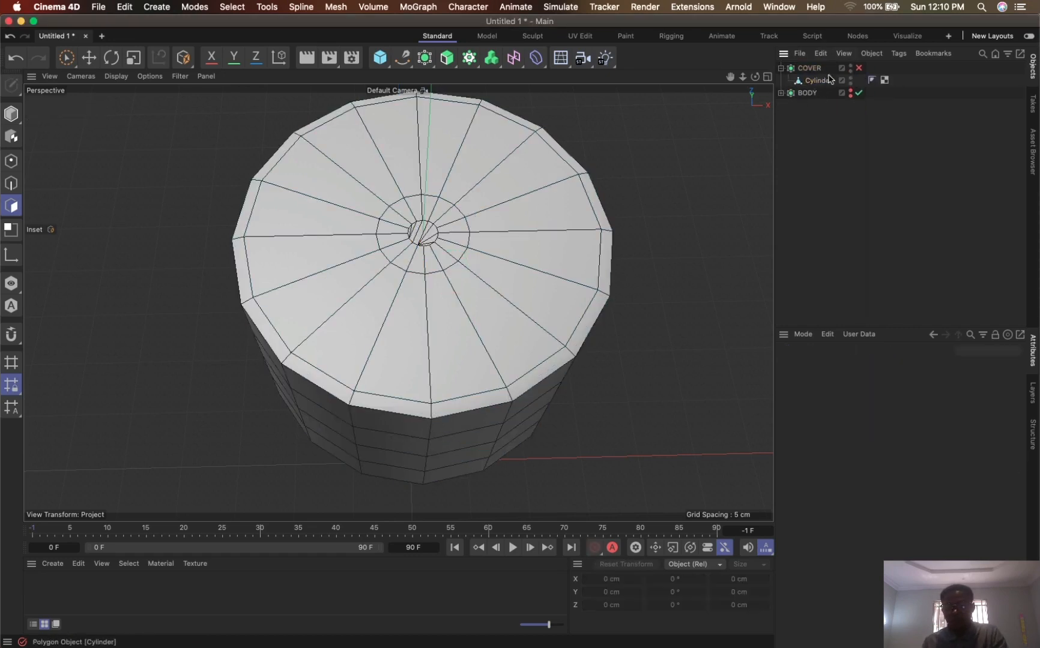
- Enable COVER's smoothing and inset the Cylinder's selected centre polygons by about 0.51 cm
left_click(859, 69)
left_click(815, 80)
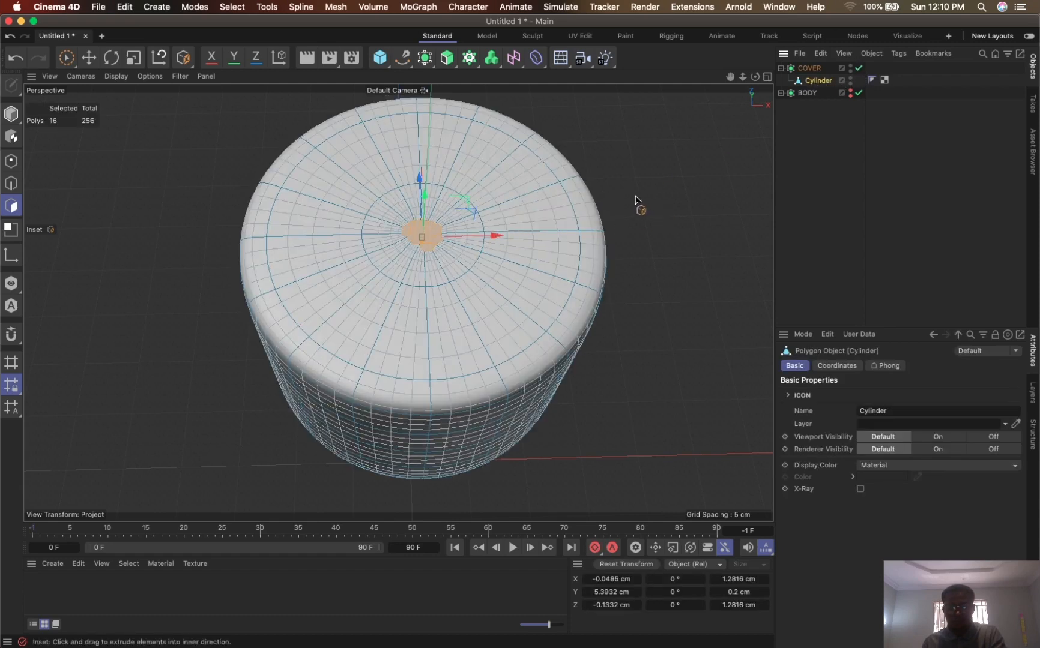
key("i")
left_click_drag(661, 194, 630, 174)
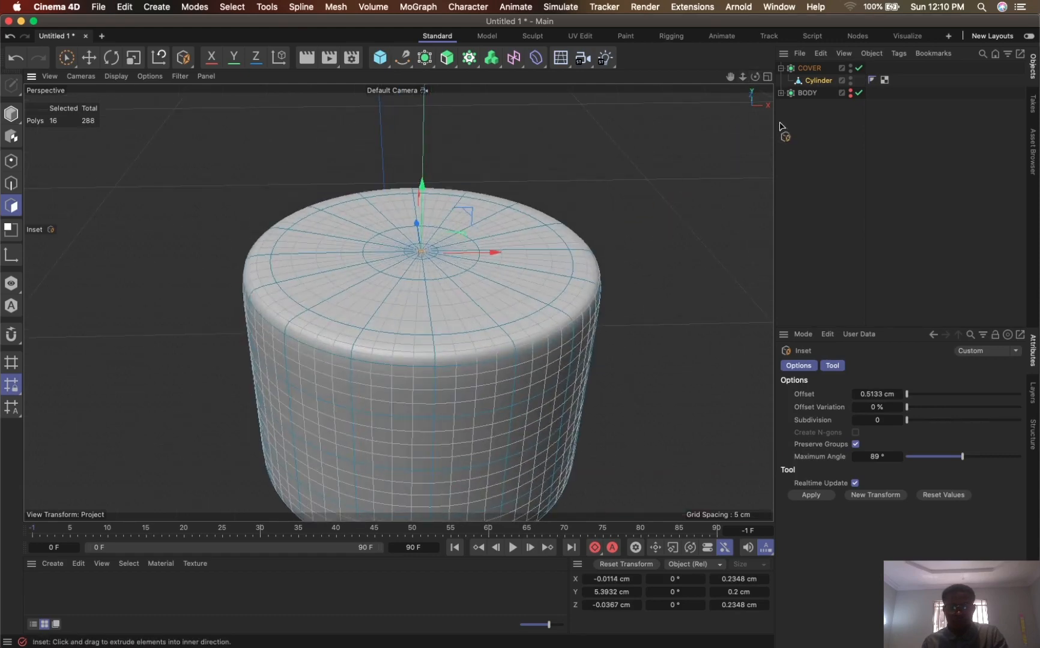
- Disable COVER's smoothing and add a loop cut at 85% around the cap's open rim, near its outer edge
left_click(859, 68)
left_click_drag(729, 76, 722, 145)
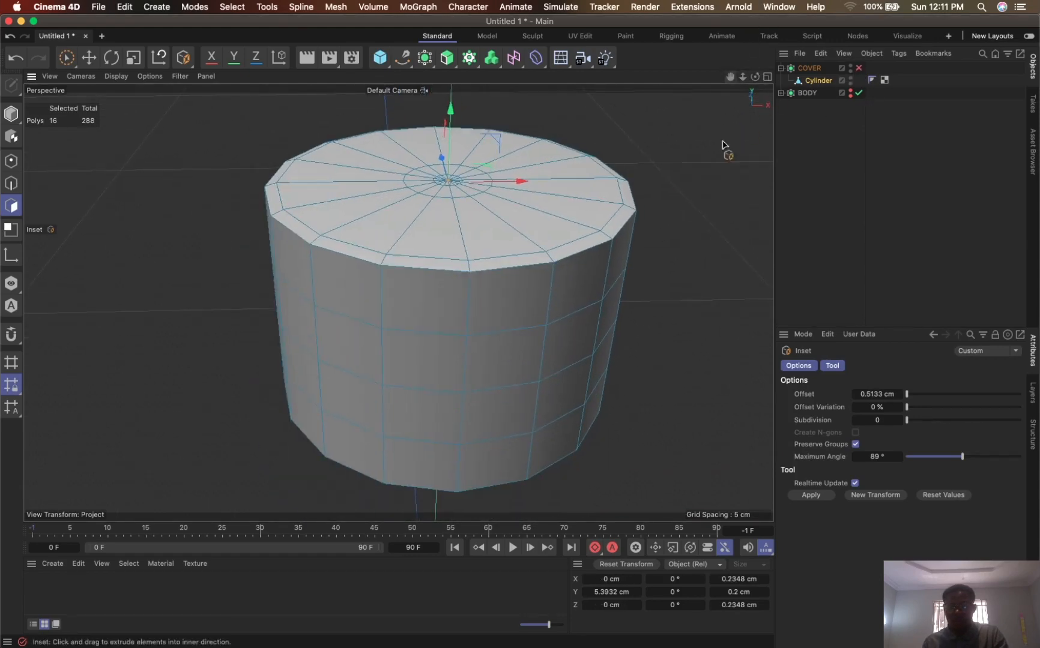
left_click_drag(600, 177, 590, 102, "alt")
left_click_drag(612, 252, 616, 187, "alt")
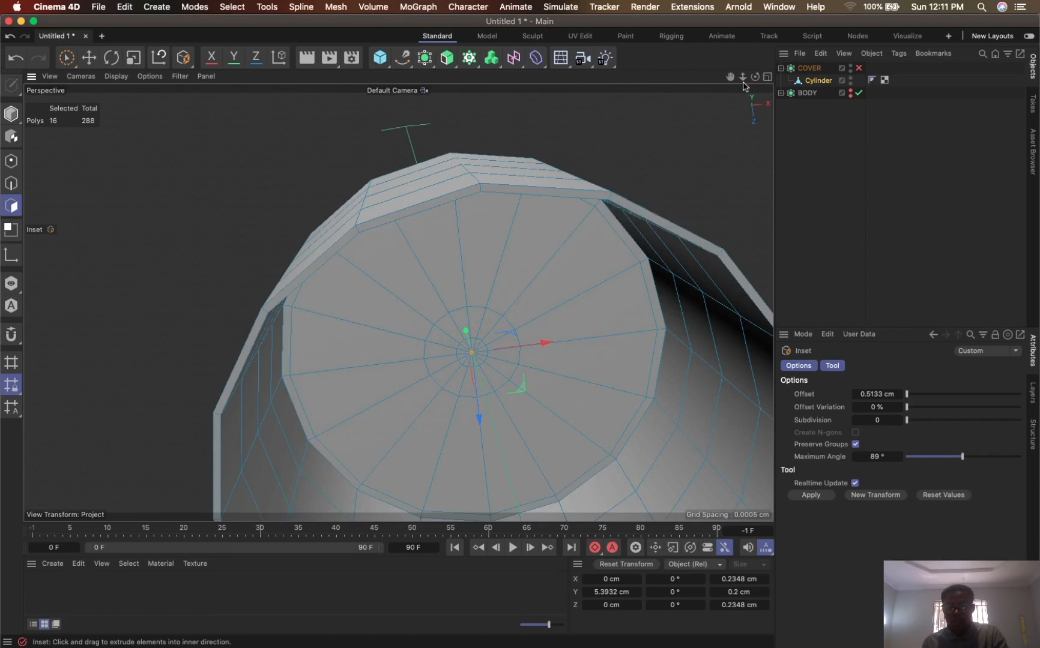
left_click_drag(743, 76, 652, 141)
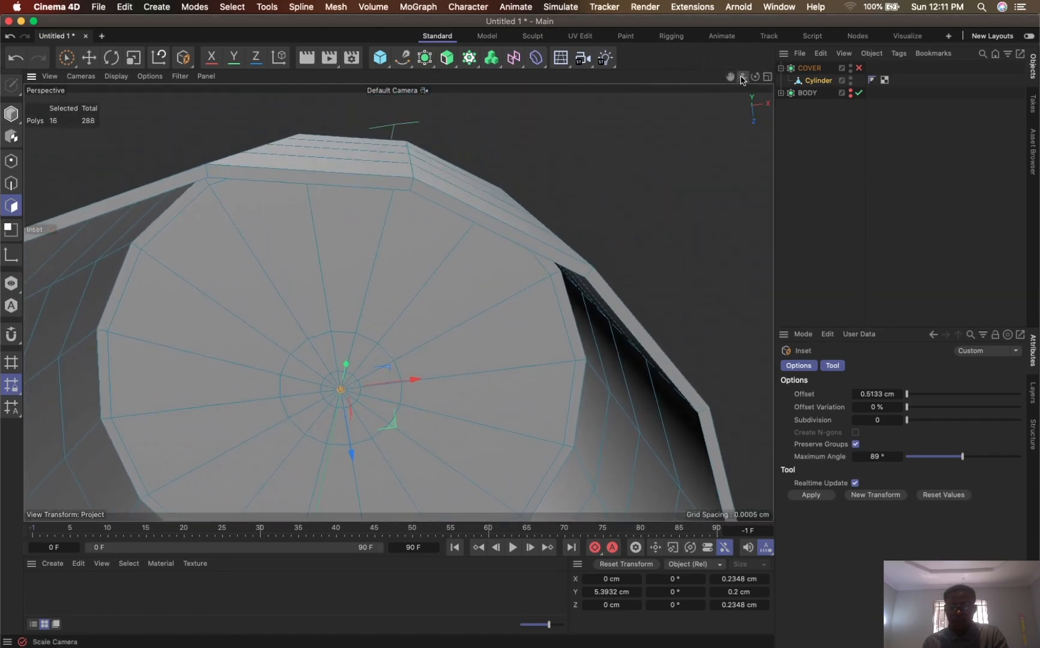
left_click_drag(743, 79, 758, 72)
left_click_drag(576, 186, 606, 182, "alt")
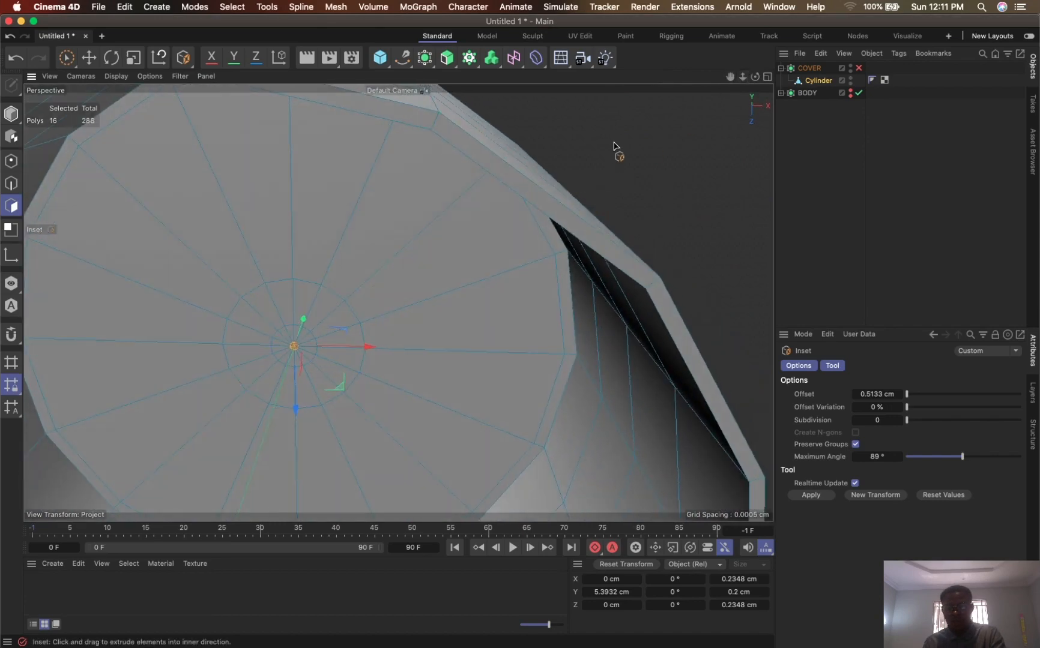
key("k")
key("l")
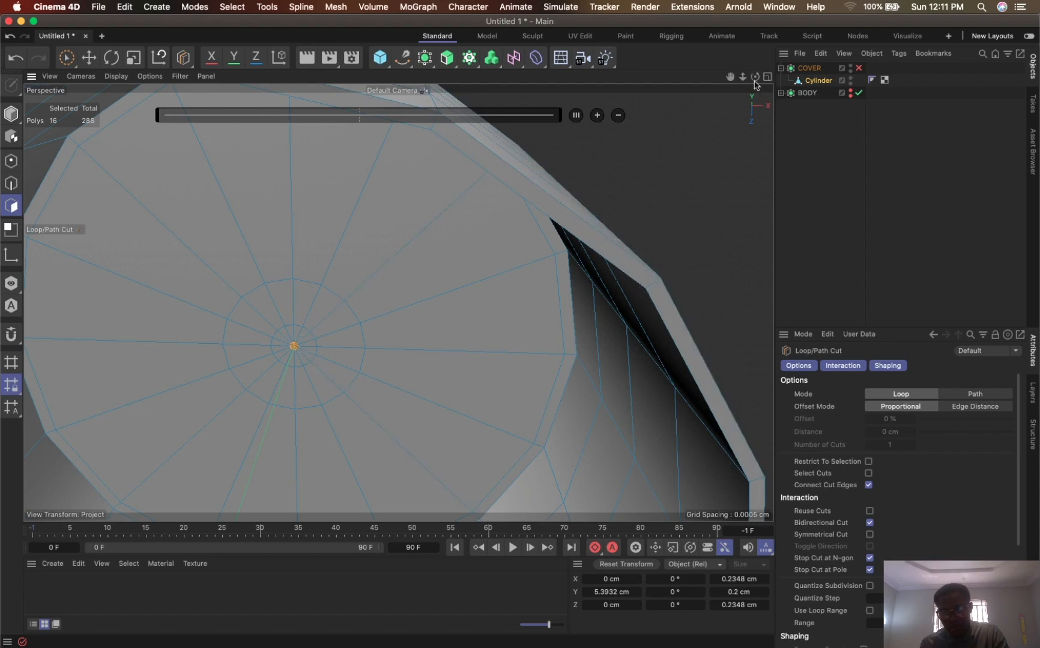
left_click_drag(755, 78, 677, 43)
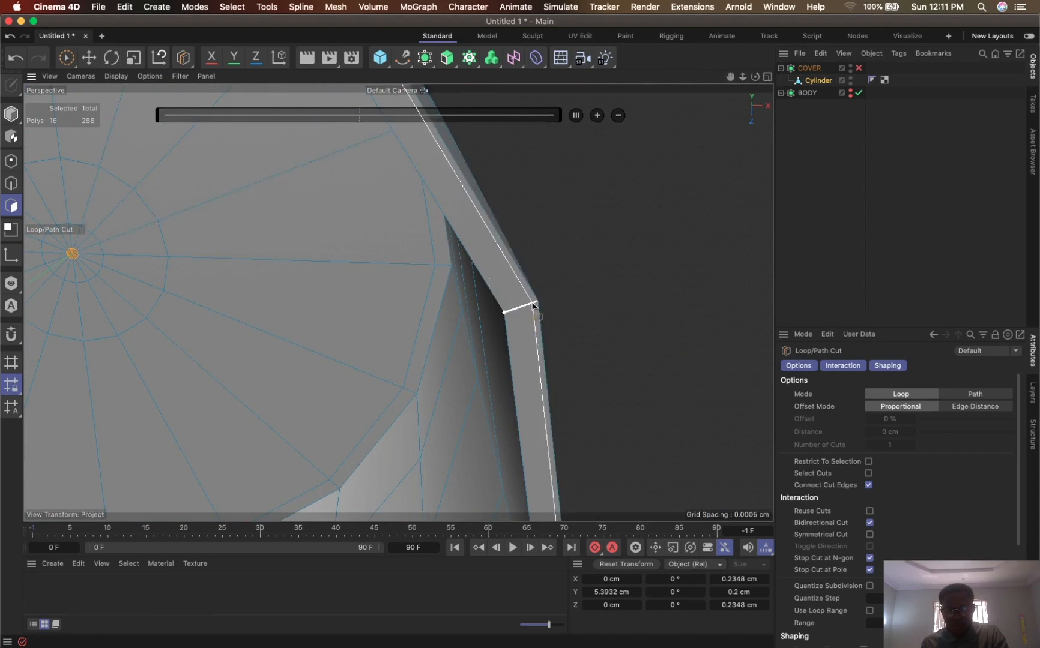
left_click(531, 304)
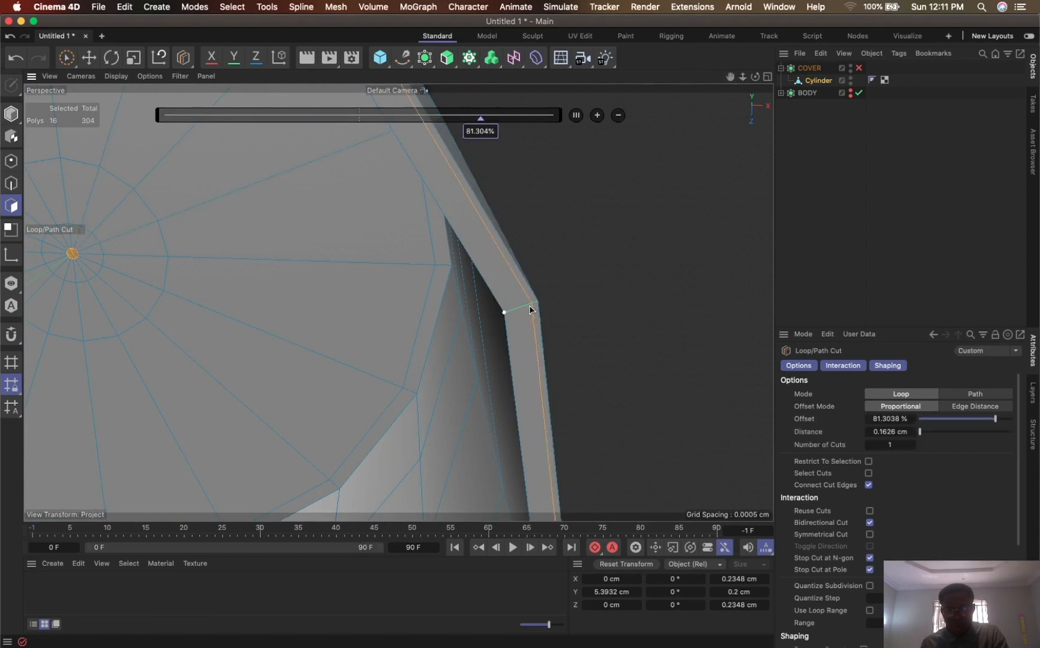
double_click(489, 131)
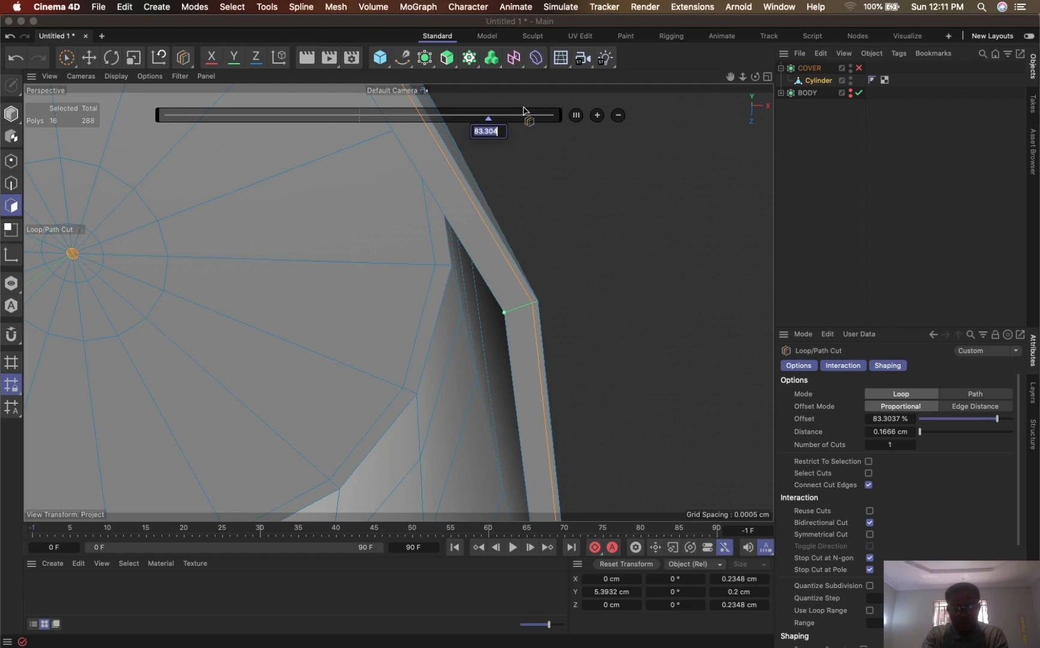
key("Return")
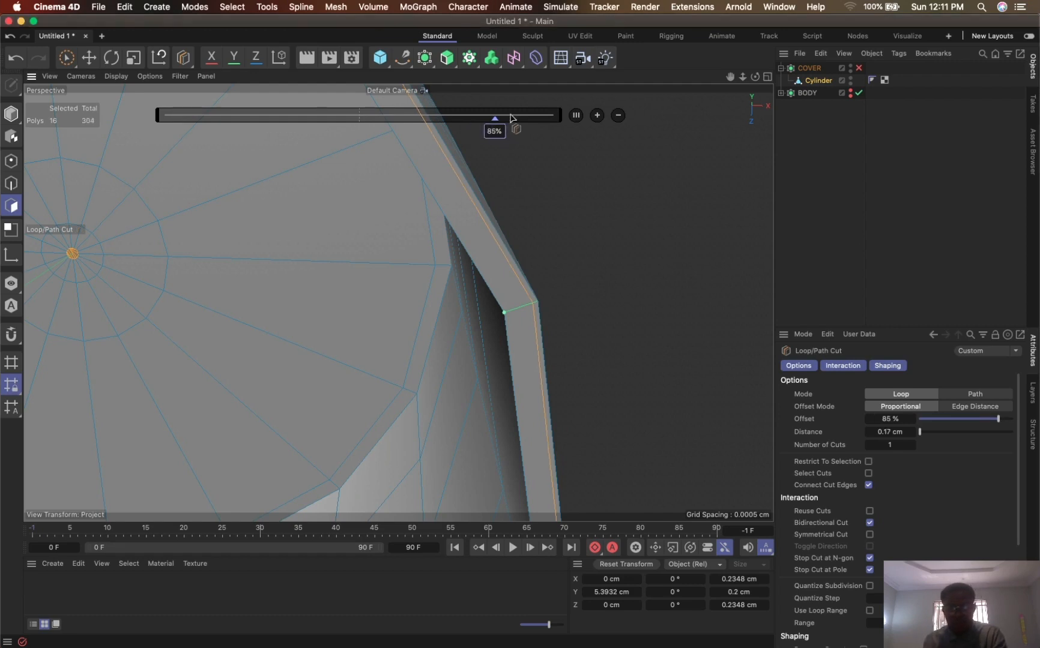
- Add a second loop cut around the cap's open rim near its inner edge, with an offset of 85%
left_click(506, 313)
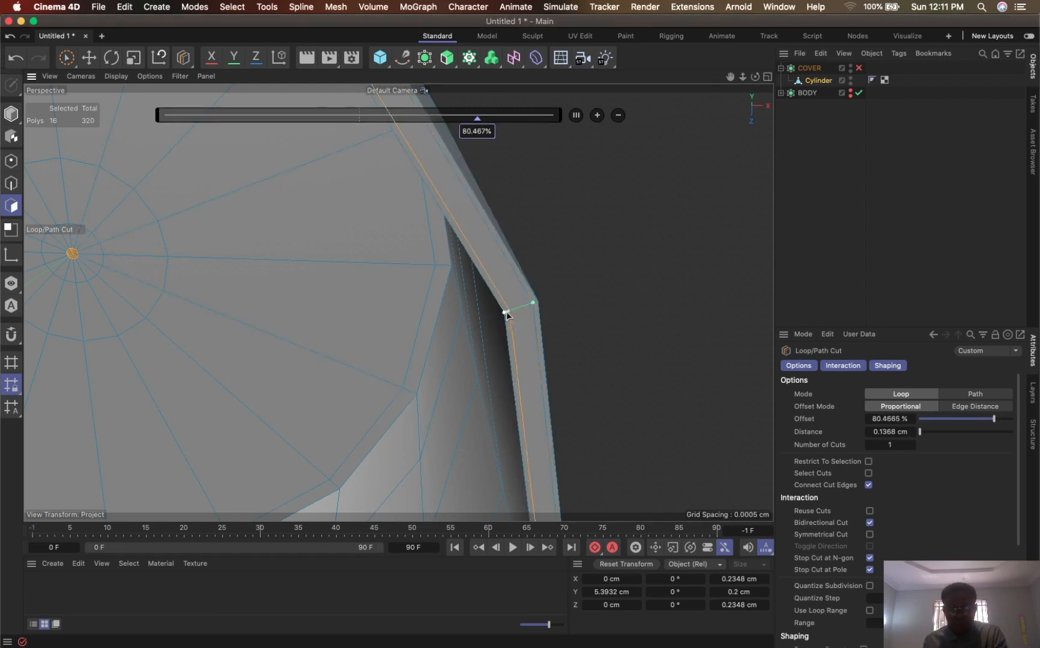
left_click(482, 131)
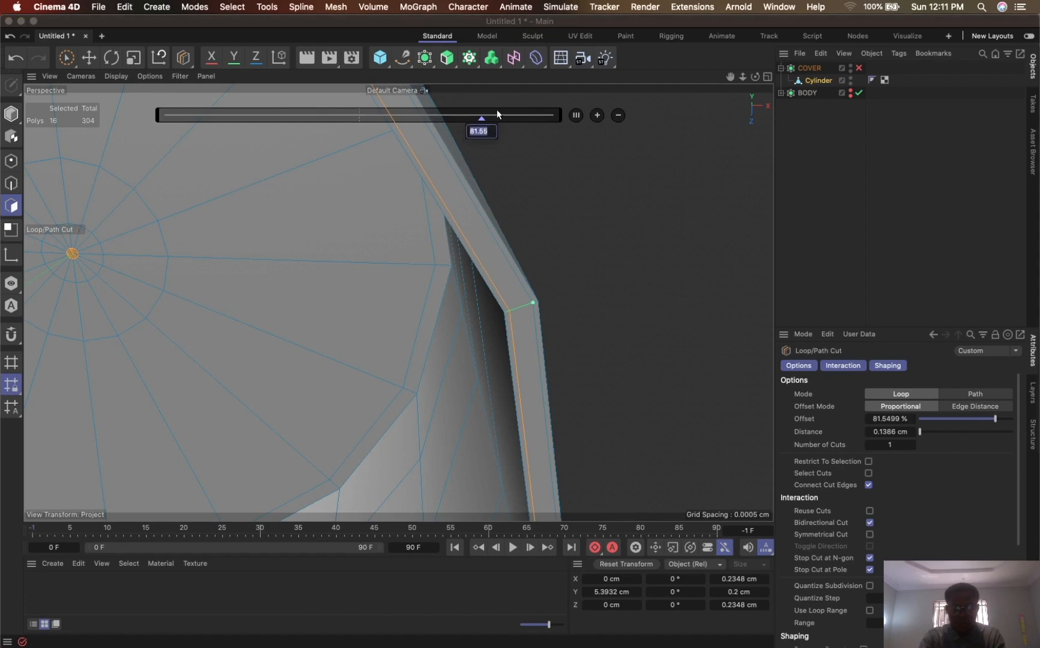
key("Return")
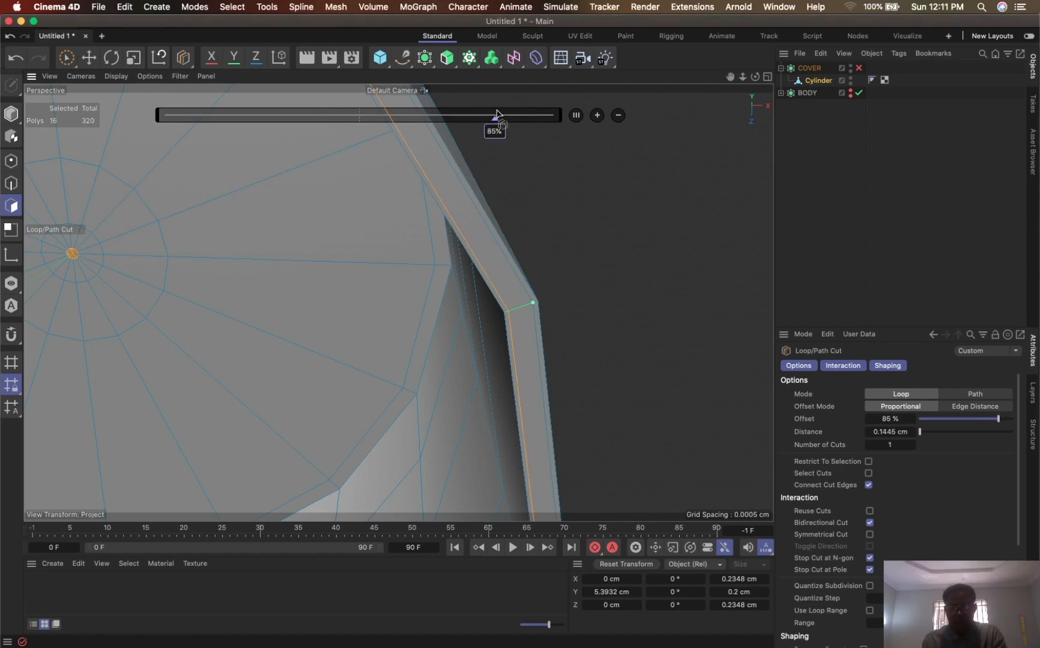
- Add a loop cut around the cap's inner wall near the open rim, with an offset of 15%
left_click_drag(483, 314, 645, 353, "alt")
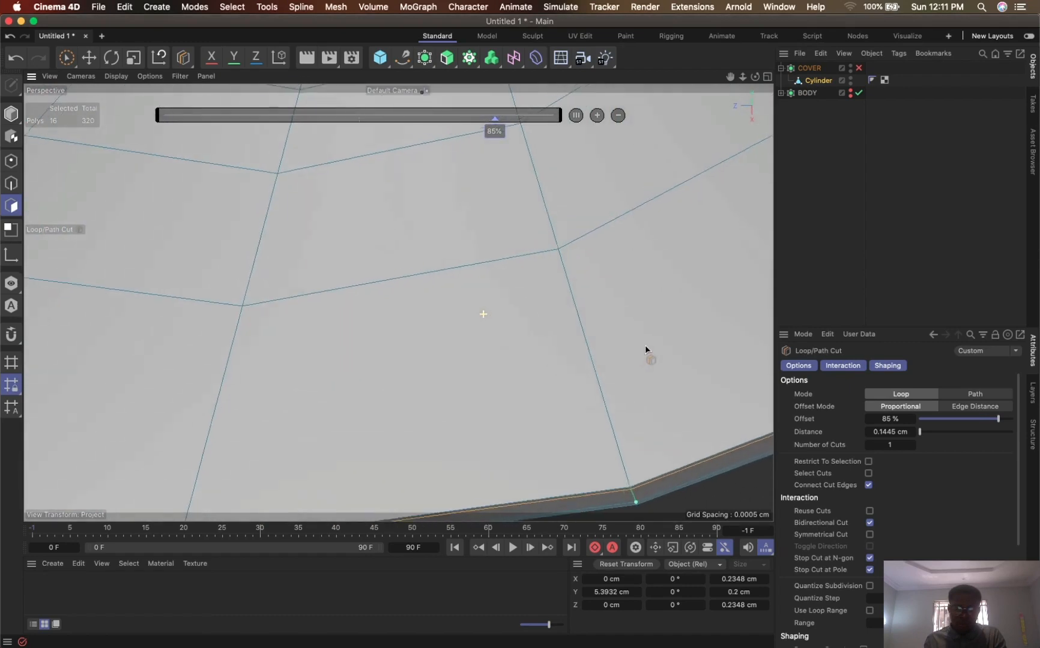
left_click(627, 466)
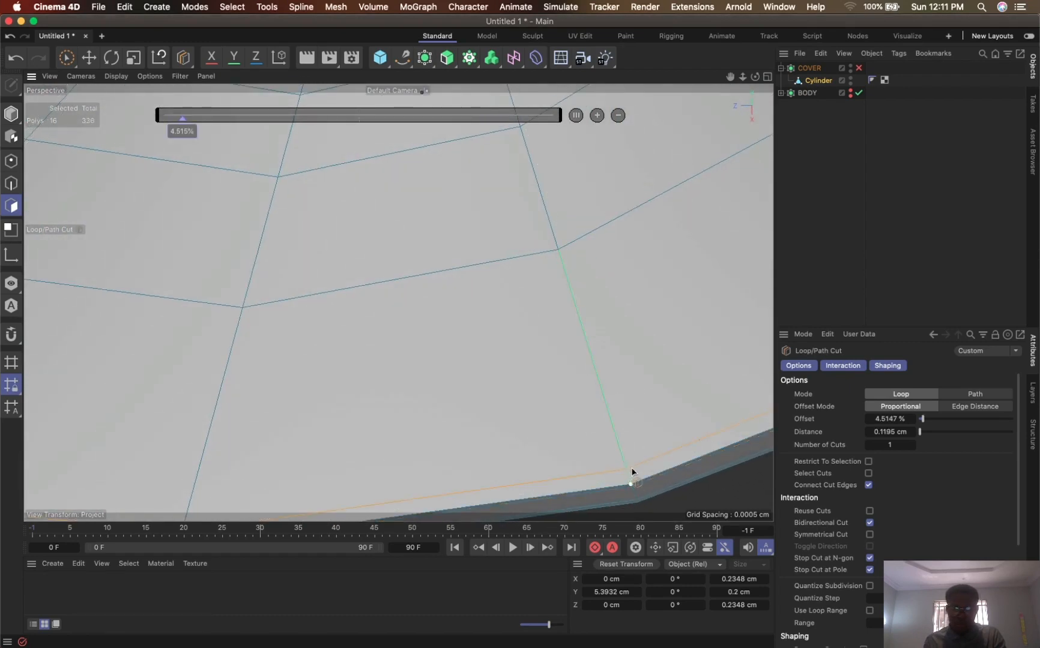
double_click(182, 132)
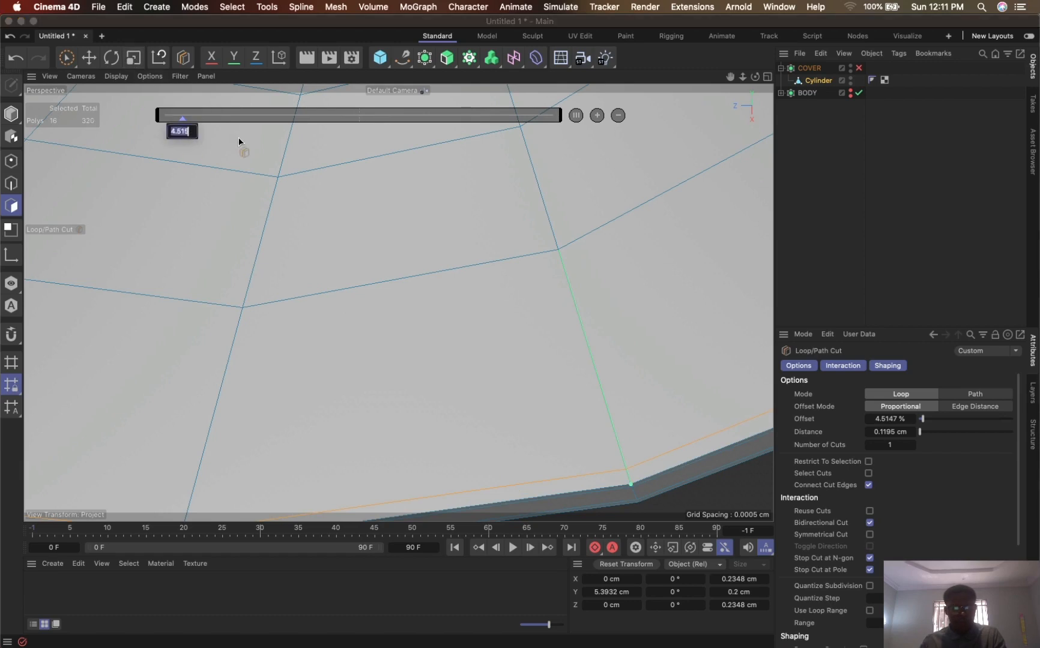
type("15")
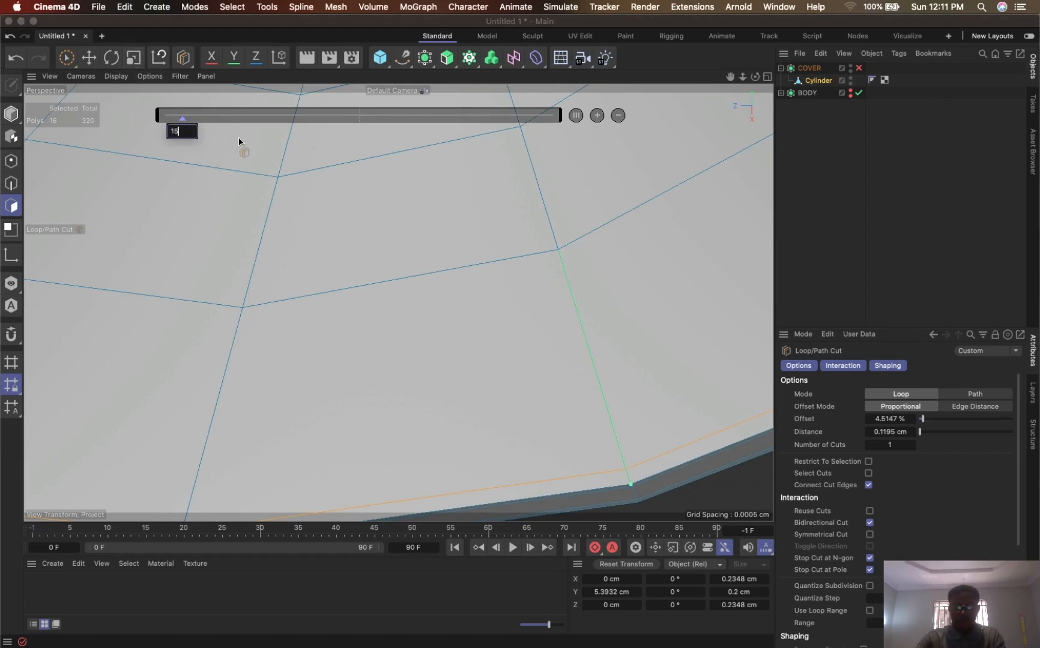
key("Return")
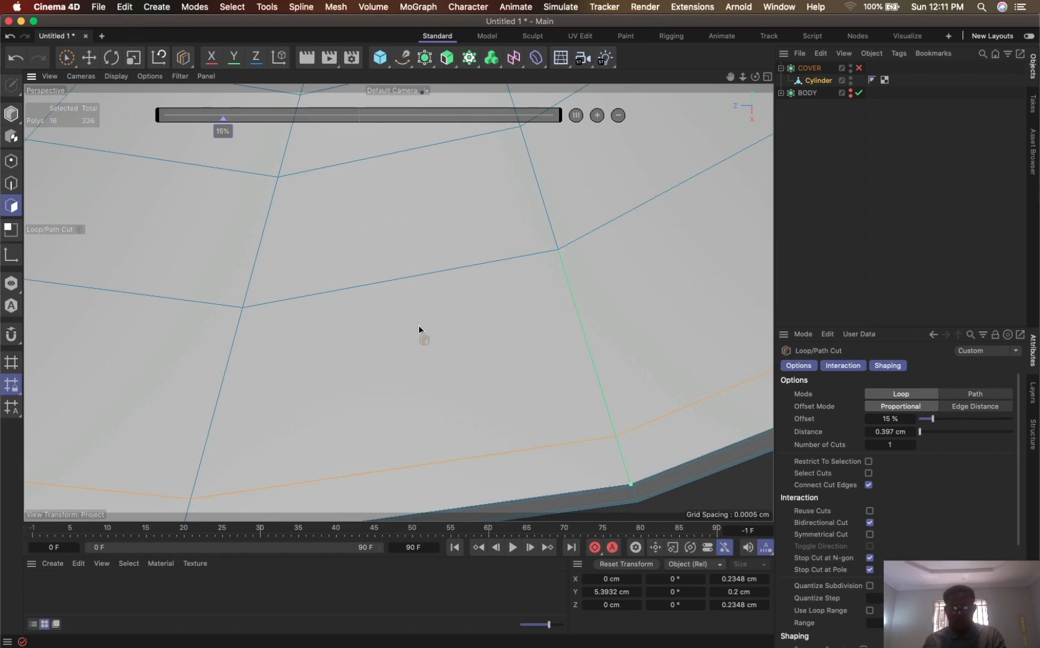
- Enable COVER's smoothing and examine the cap's outer wall near the open rim
left_click_drag(617, 322, 693, 167, "alt")
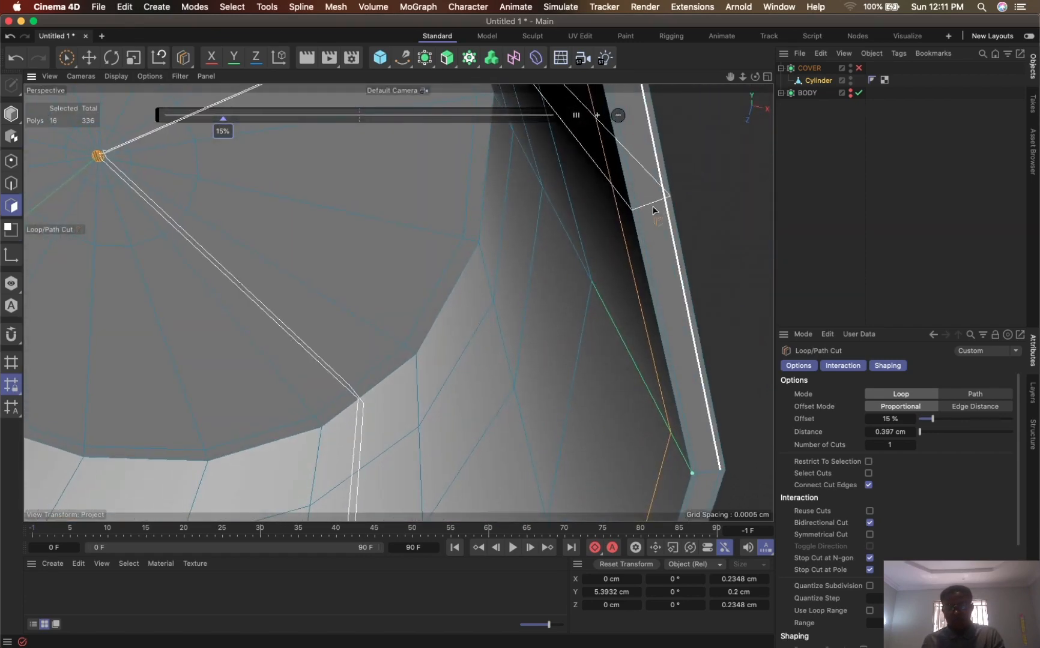
left_click_drag(653, 207, 628, 202, "alt")
left_click_drag(743, 77, 718, 113)
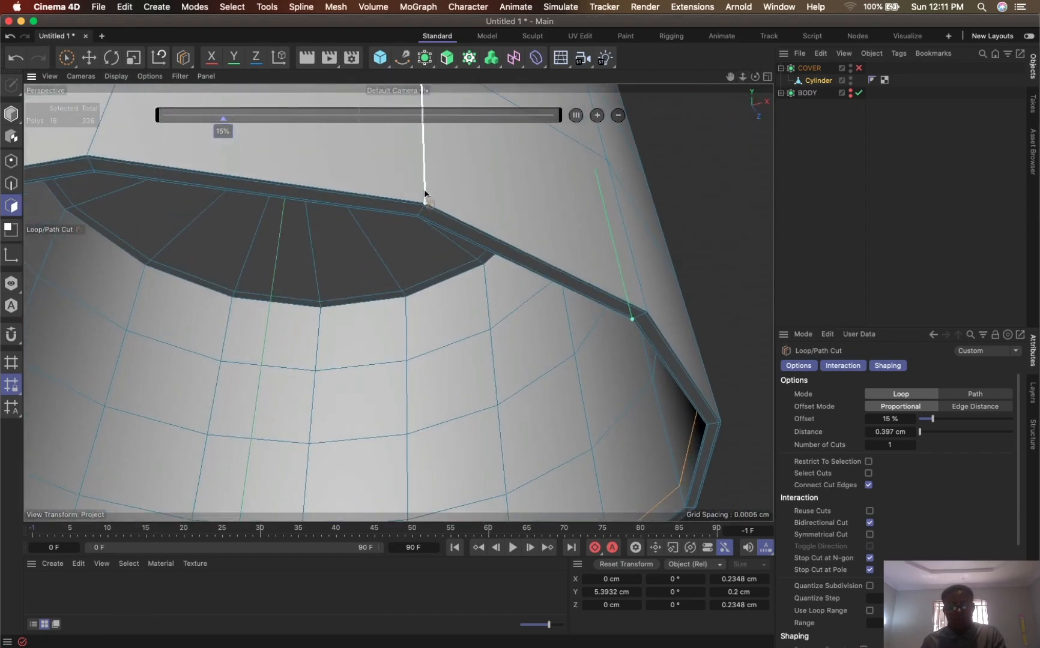
left_click_drag(476, 218, 598, 223, "alt")
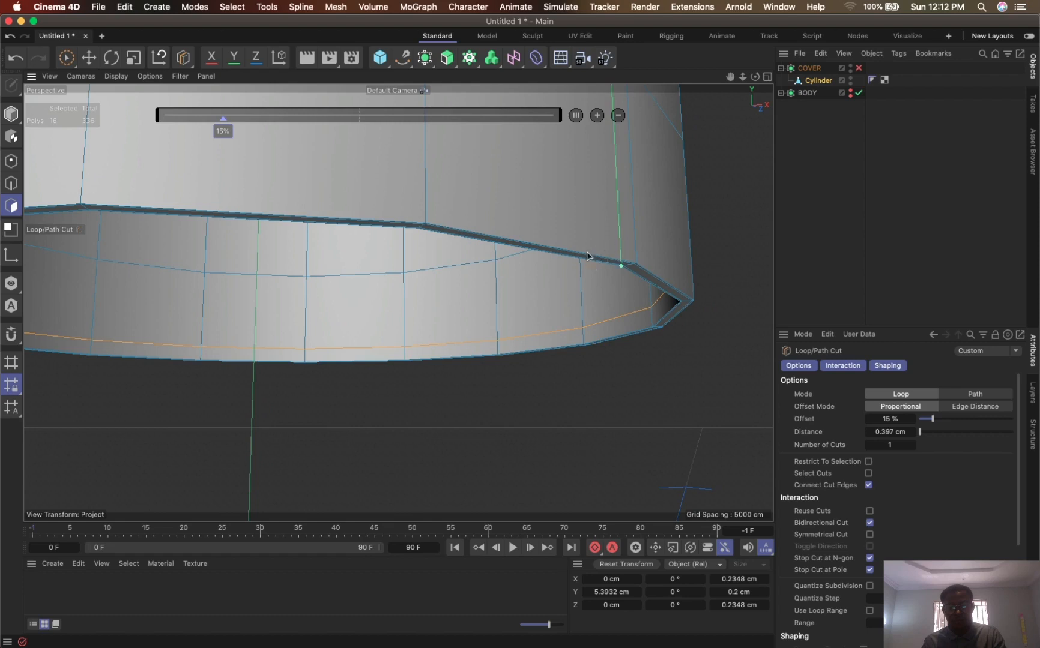
left_click_drag(743, 77, 718, 195)
left_click_drag(473, 237, 475, 317, "alt")
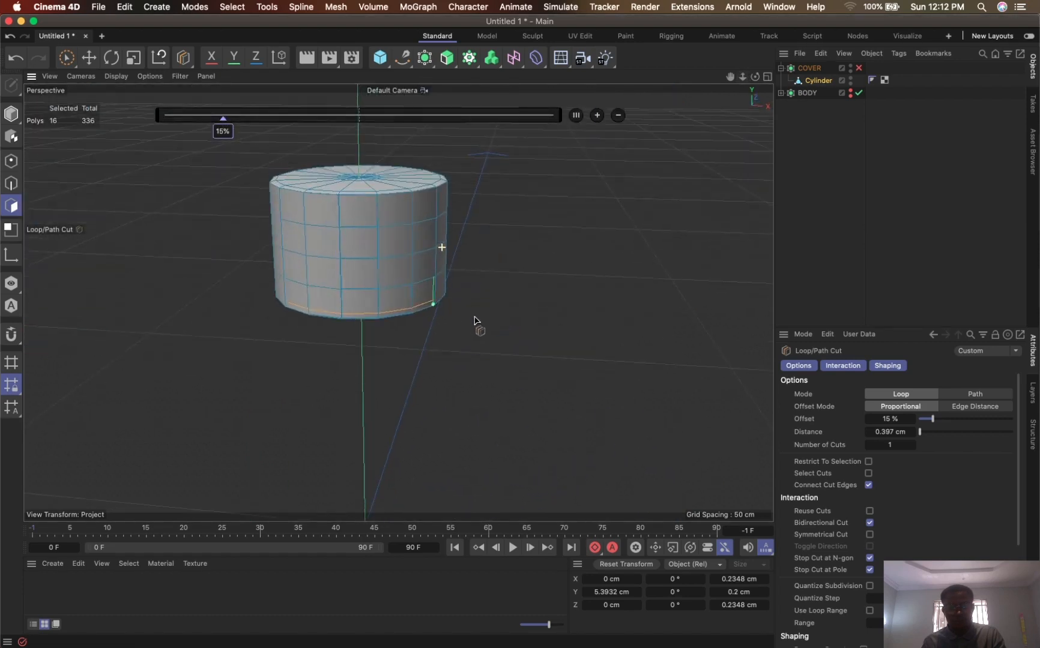
left_click(858, 68)
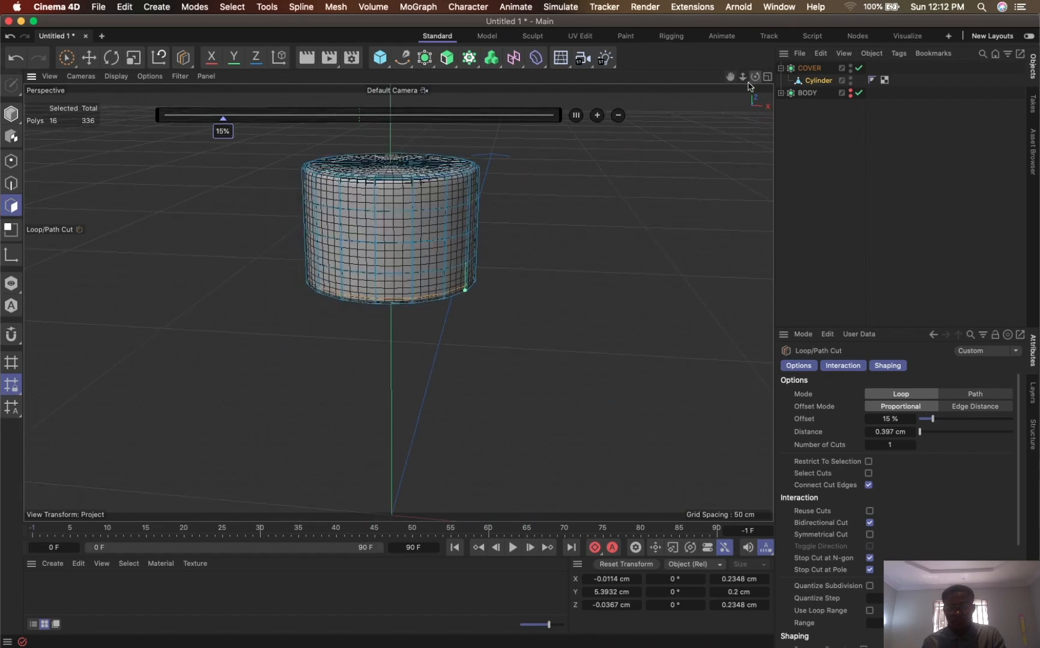
left_click_drag(743, 77, 868, 3)
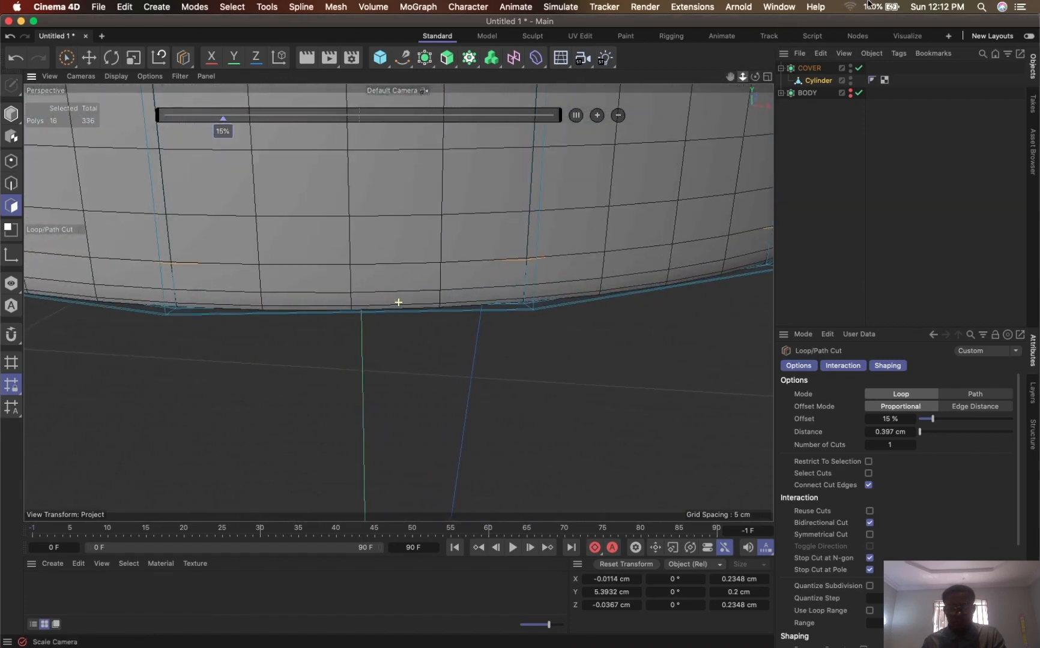
- Disable COVER's smoothing and add a loop cut around the cap's outer wall near the open rim, with an offset of 15%
left_click(858, 68)
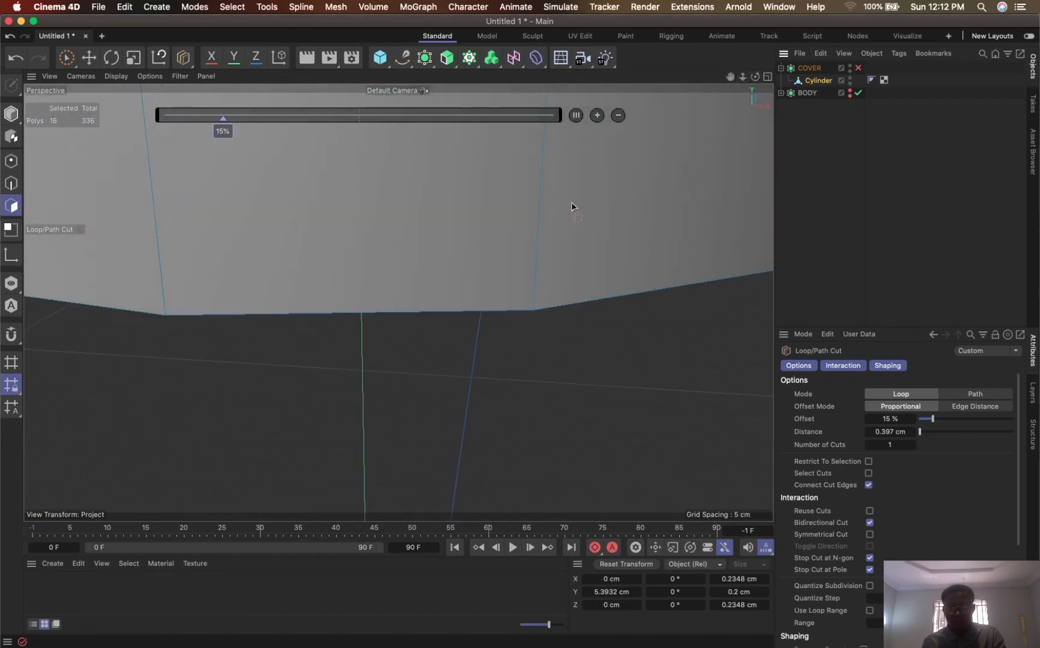
left_click_drag(529, 272, 564, 228, "alt")
left_click(536, 282)
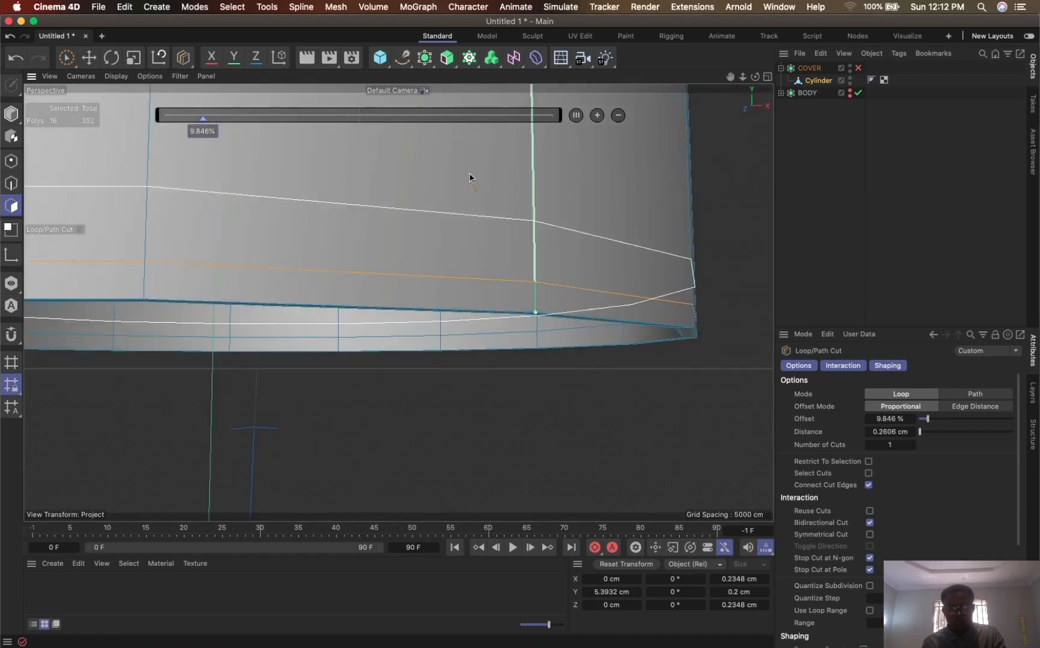
double_click(208, 130)
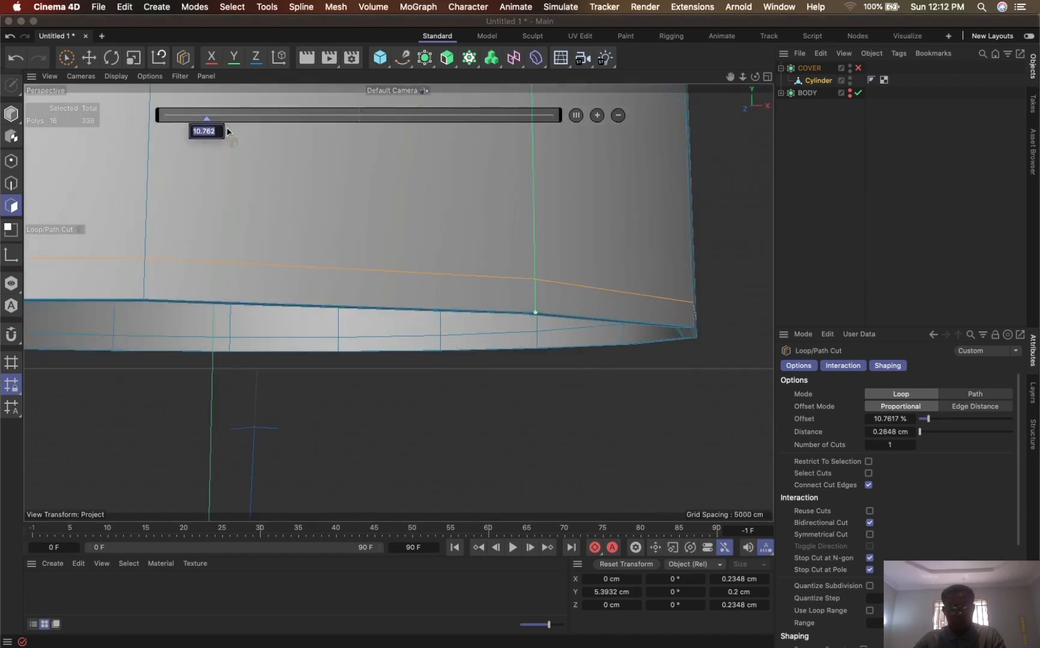
type("15")
key("Return")
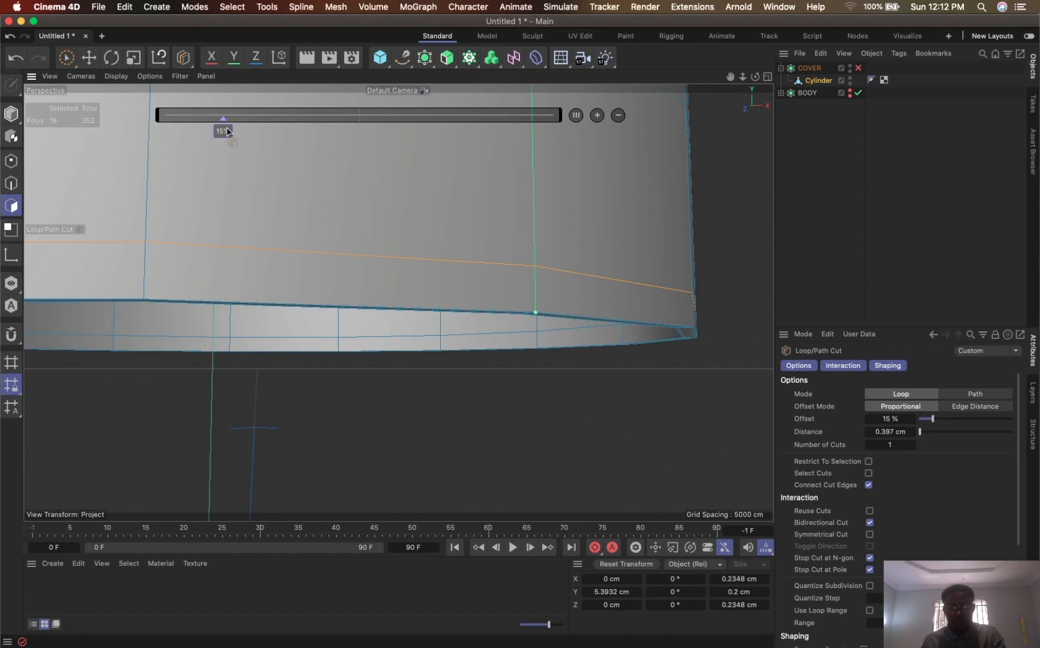
- Enable COVER's smoothing and display the viewport in Gouraud shading without wireframe lines
left_click_drag(742, 77, 724, 180)
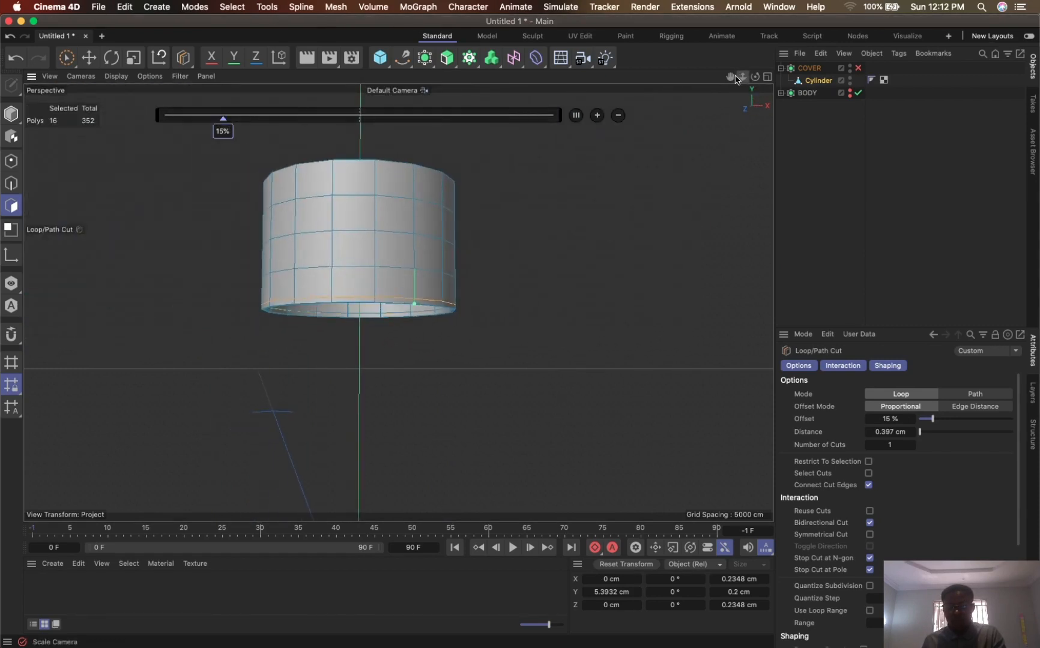
left_click_drag(731, 77, 786, 103)
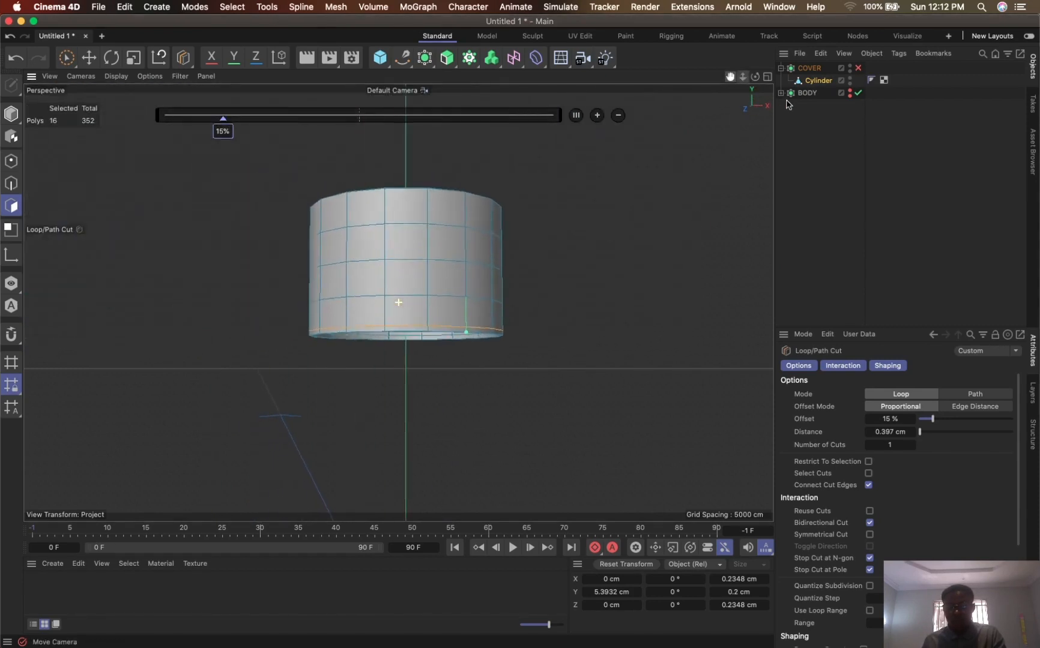
left_click(858, 68)
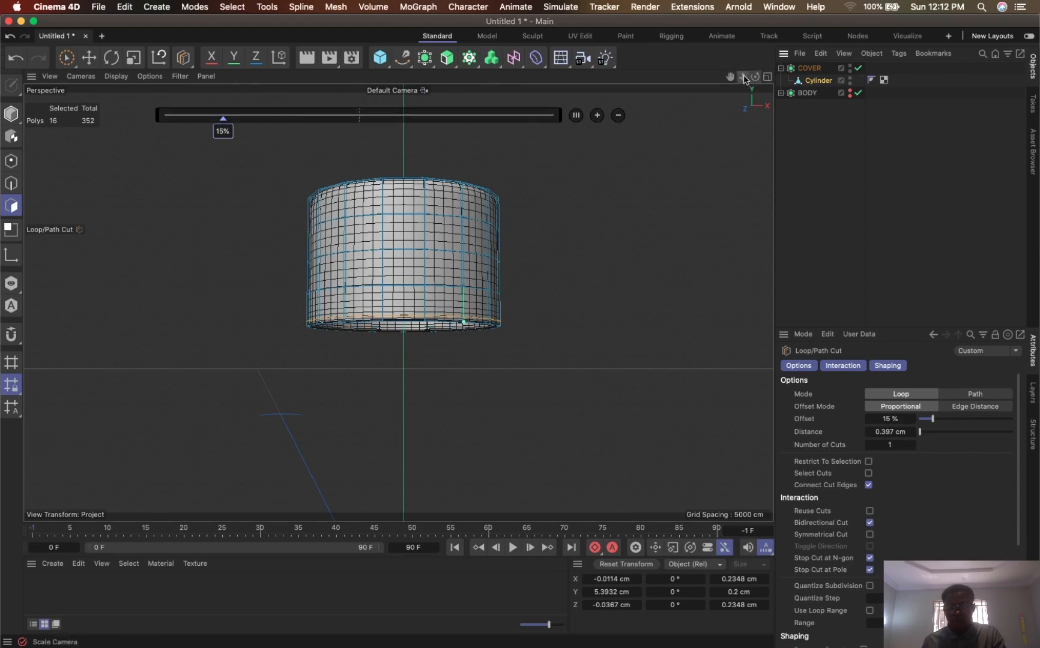
mouse_move(743, 76)
left_mouse_down()
mouse_move(721, 120)
mouse_move(660, 168)
mouse_move(600, 196)
mouse_move(536, 319)
left_mouse_up()
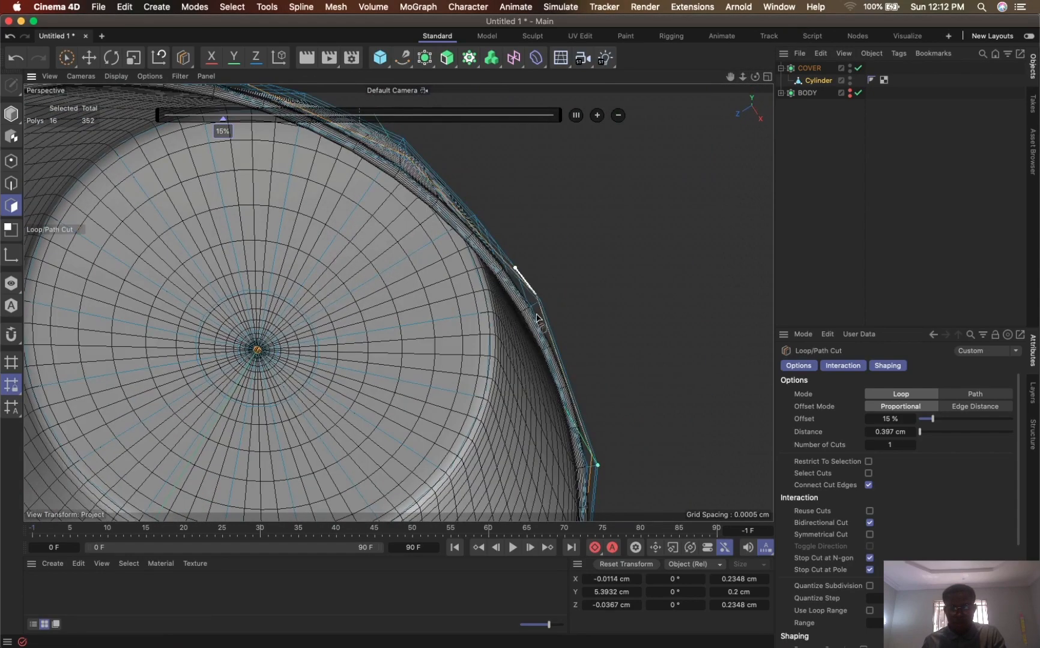
mouse_move(742, 77)
left_mouse_down()
mouse_move(752, 60)
mouse_move(725, 75)
left_mouse_up()
key("n")
key("a")
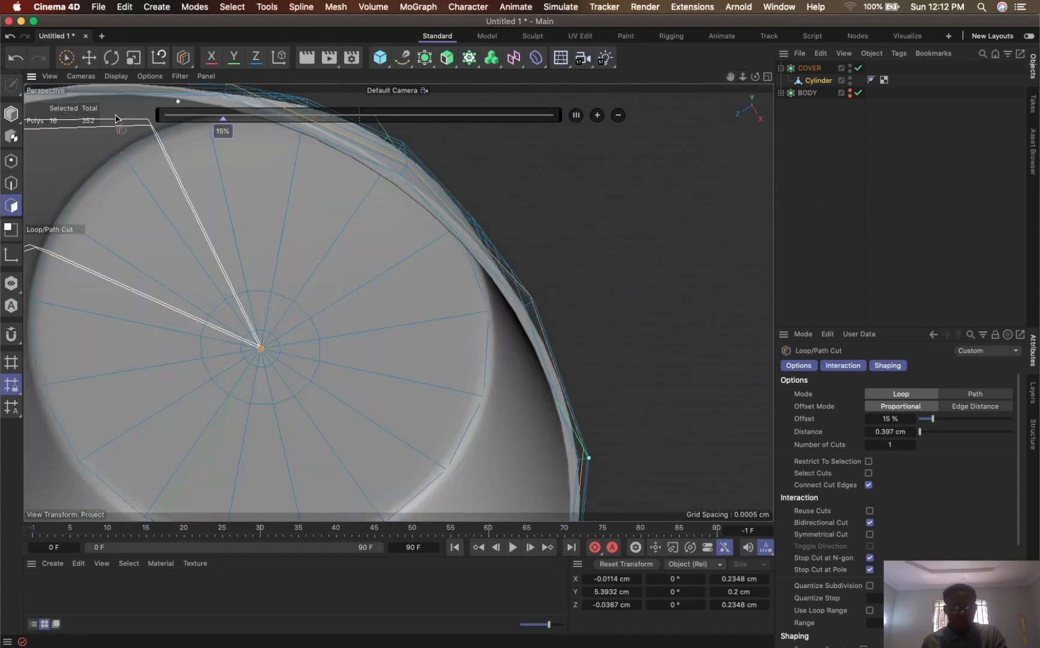
- Deselect everything and inspect the smoothed cap from the open underside to its closed top
left_click(68, 59)
left_click(817, 219)
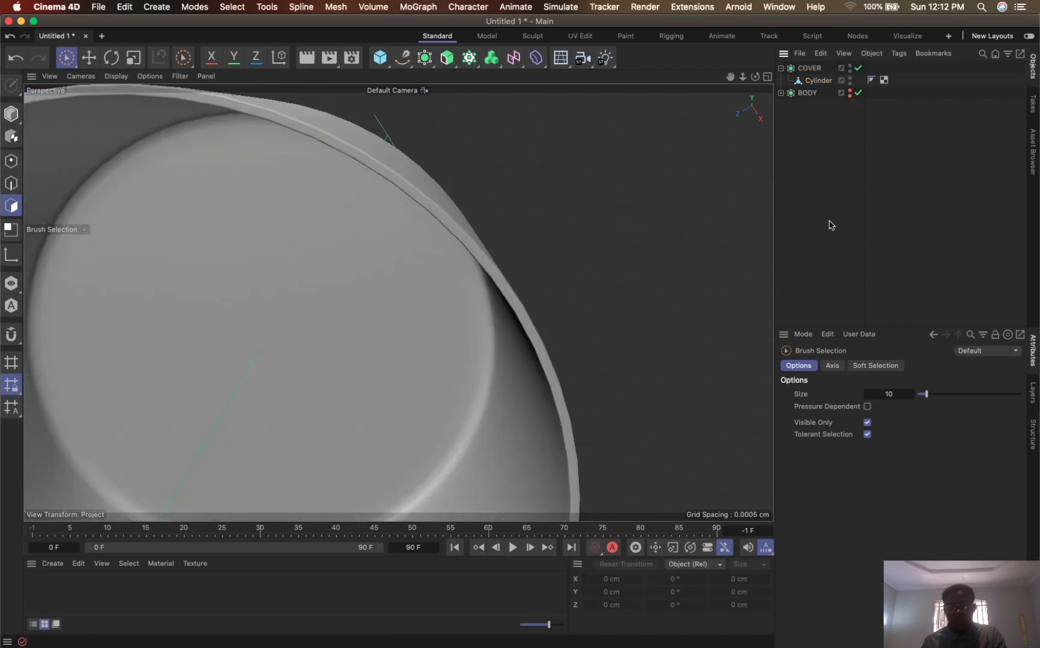
mouse_move(491, 252)
left_mouse_down("alt")
mouse_move(424, 290)
mouse_move(376, 343)
mouse_move(592, 291)
mouse_move(610, 249)
mouse_move(608, 211)
mouse_move(619, 255)
mouse_move(627, 249)
left_mouse_up("alt")
left_click_drag(731, 79, 819, 310)
mouse_move(683, 205)
left_mouse_down("alt")
mouse_move(533, 386)
mouse_move(594, 294)
mouse_move(682, 208)
mouse_move(700, 209)
left_mouse_up("alt")
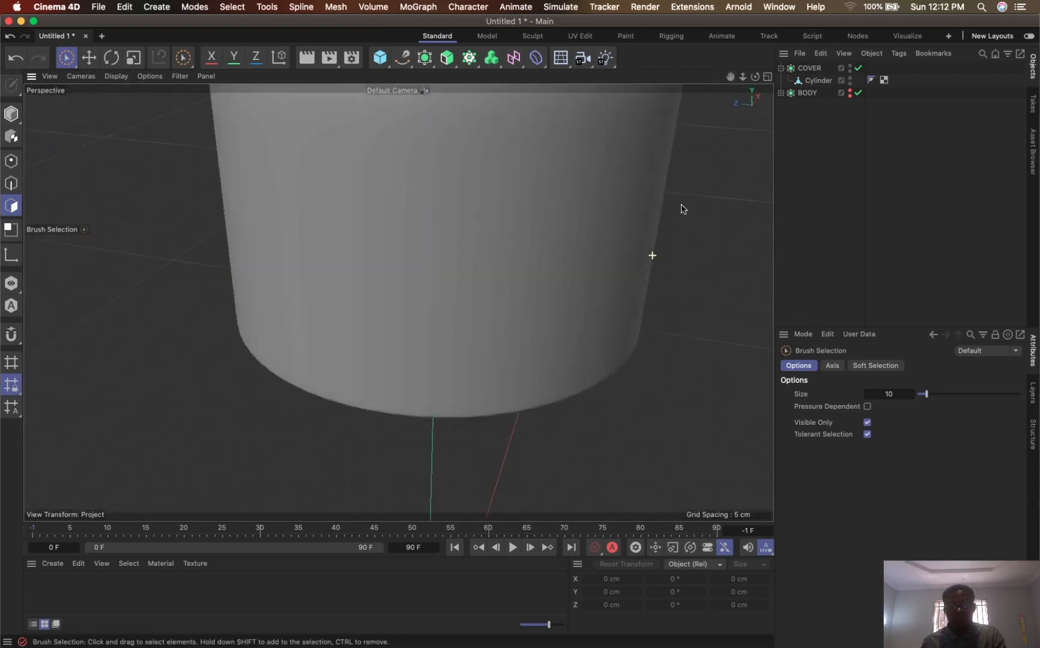
left_click_drag(742, 78, 728, 120)
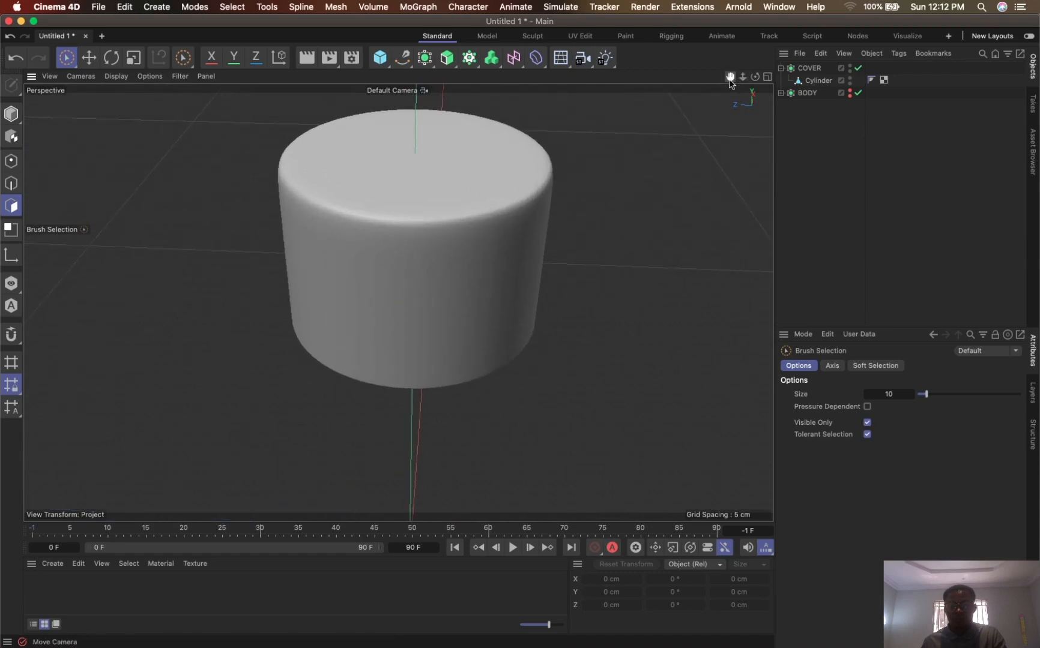
left_click_drag(731, 79, 701, 107)
left_click_drag(593, 231, 566, 215, "alt")
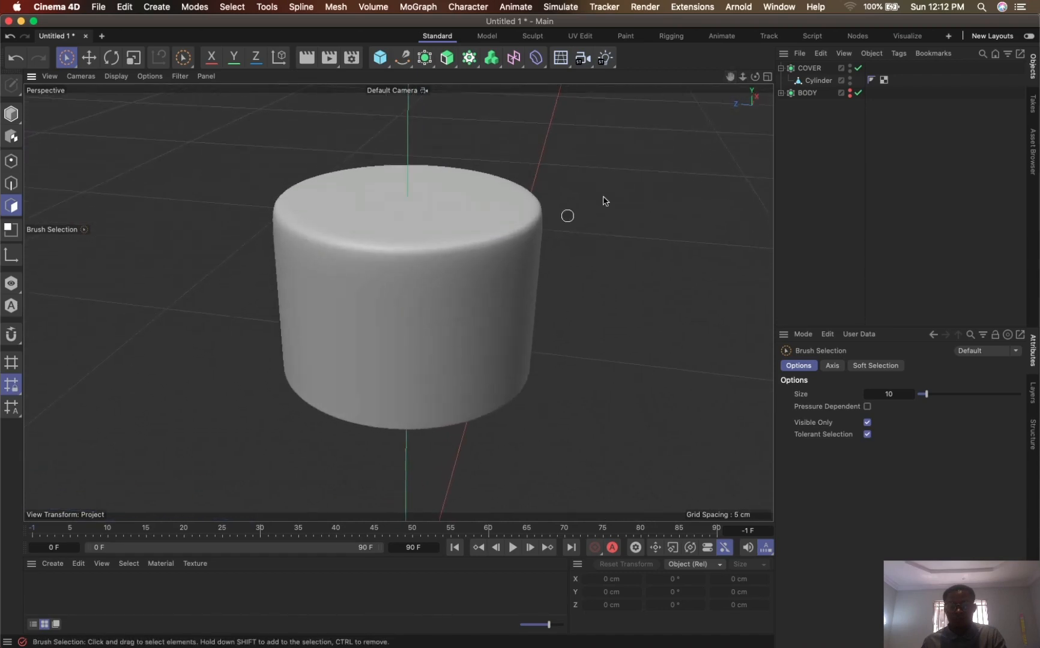
- Make BODY visible in the viewport again and view the whole bottle with its fitted cap
left_click(850, 90)
left_click_drag(587, 269, 690, 103, "alt")
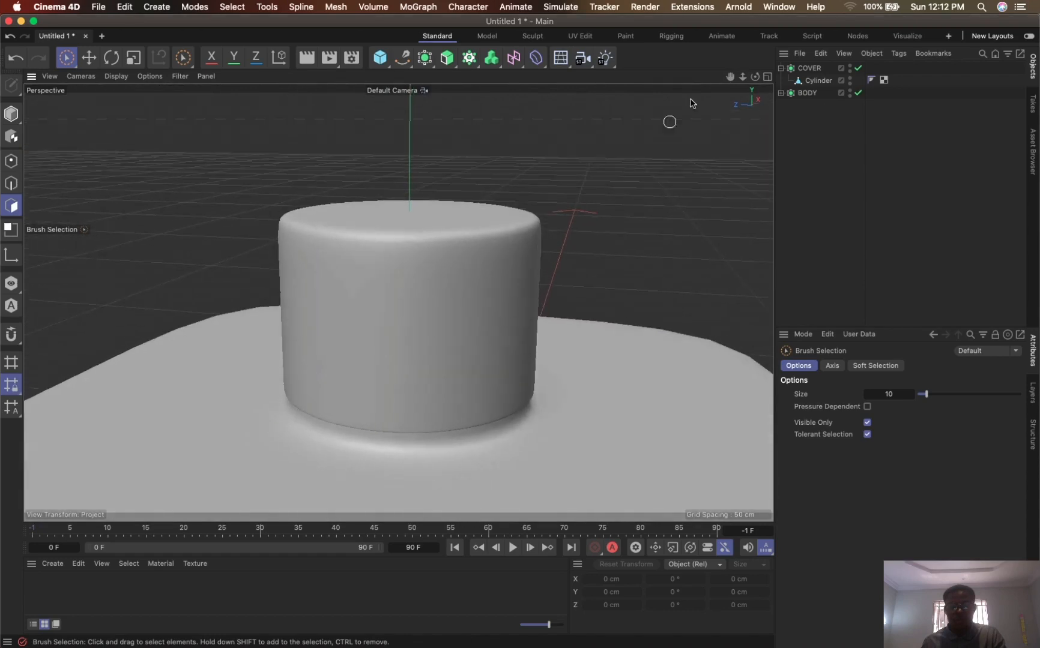
left_click_drag(743, 78, 743, 17)
left_click_drag(690, 148, 673, 162, "alt")
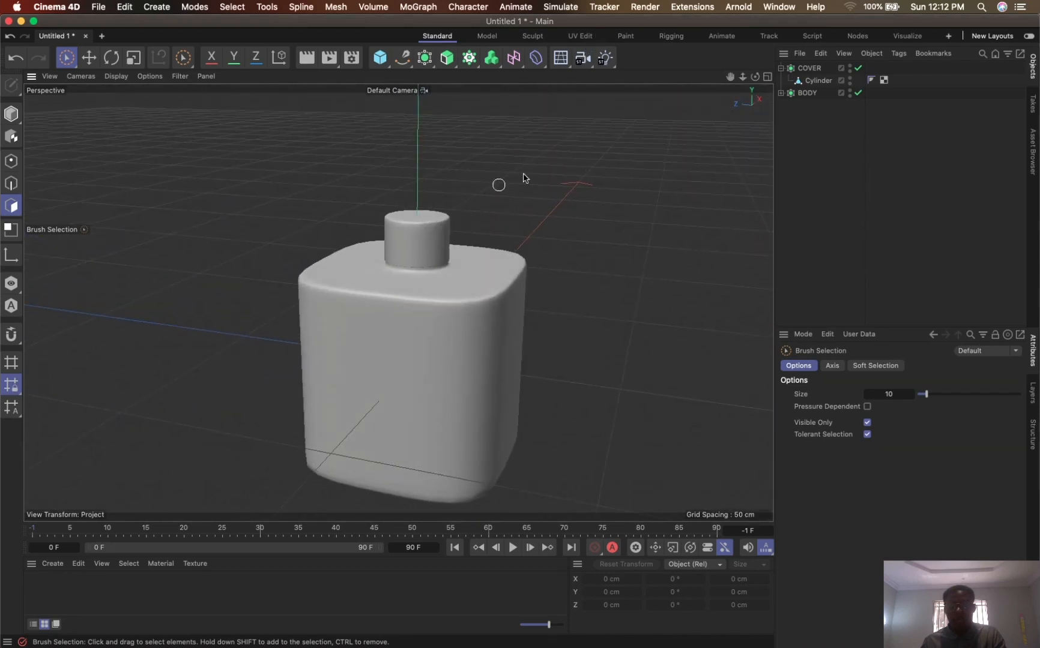
left_click_drag(743, 77, 725, 91)
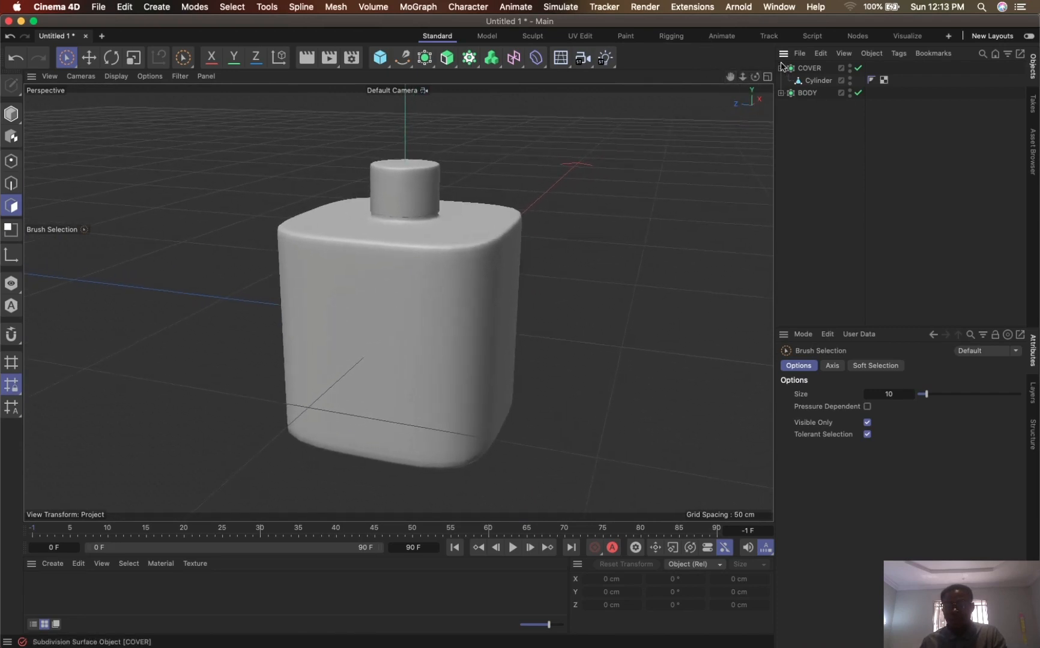
- Group COVER and BODY under a null and rename the null BOTTLE
left_click(781, 67)
left_click_drag(785, 110, 828, 59)
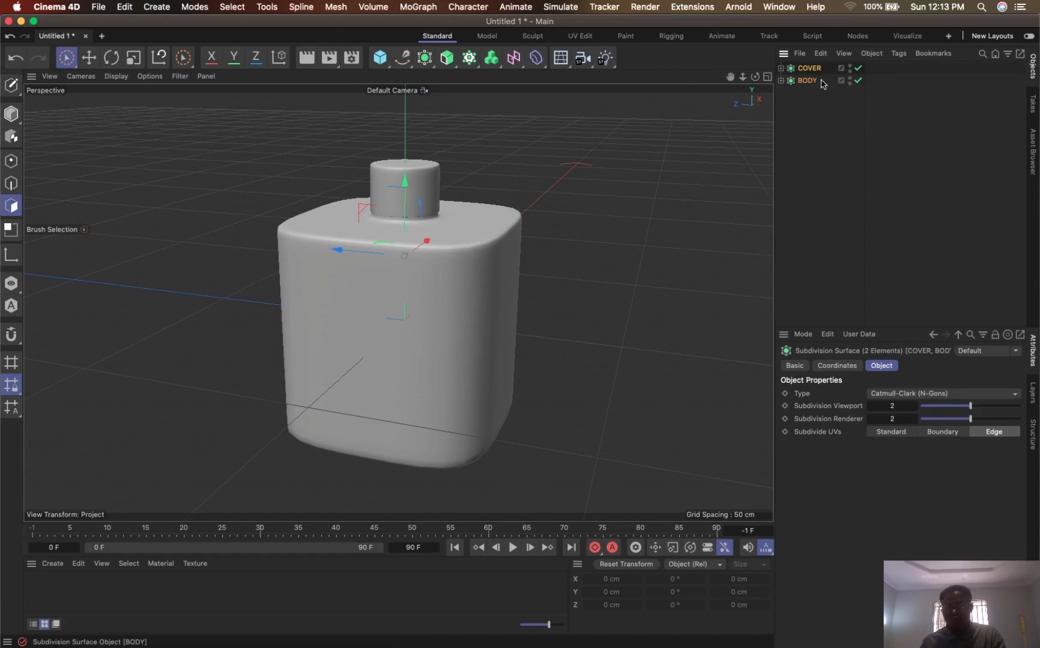
right_click(802, 74)
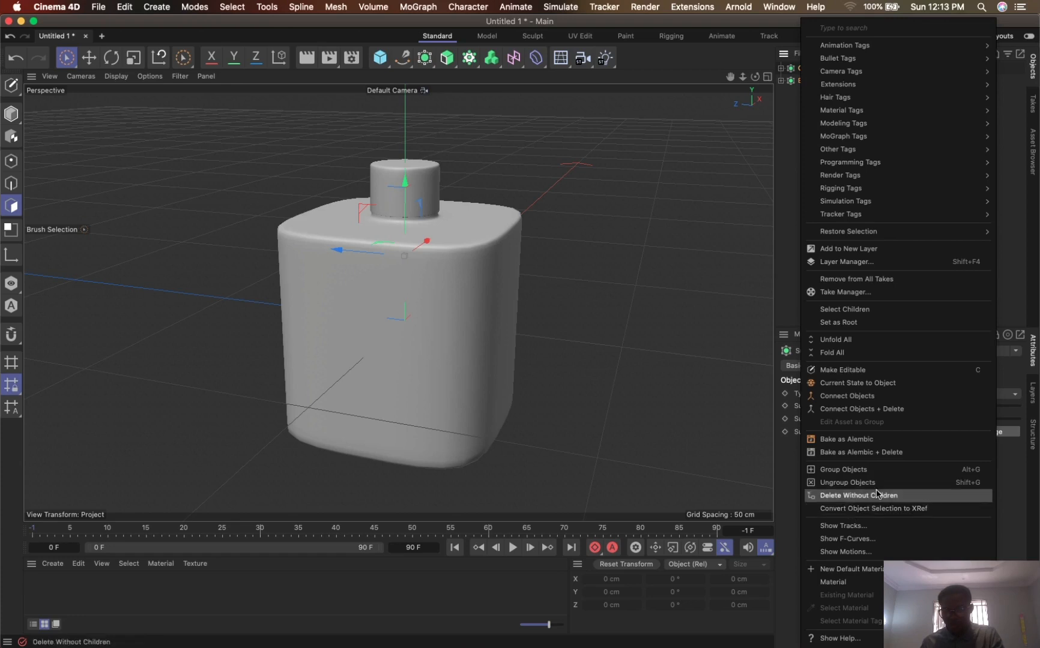
left_click(972, 470)
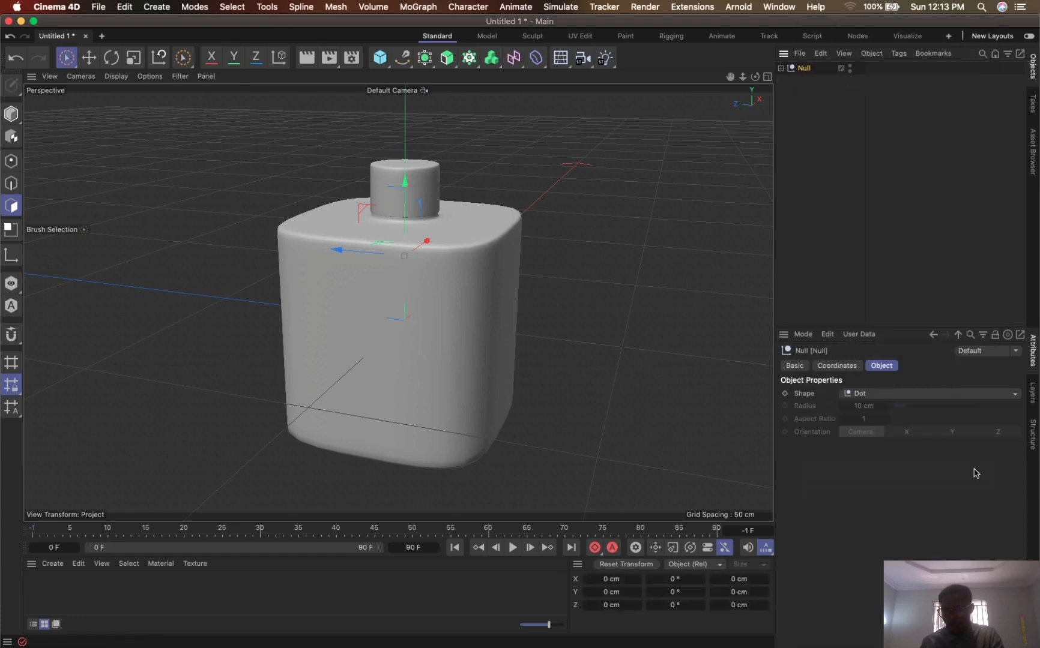
double_click(804, 69)
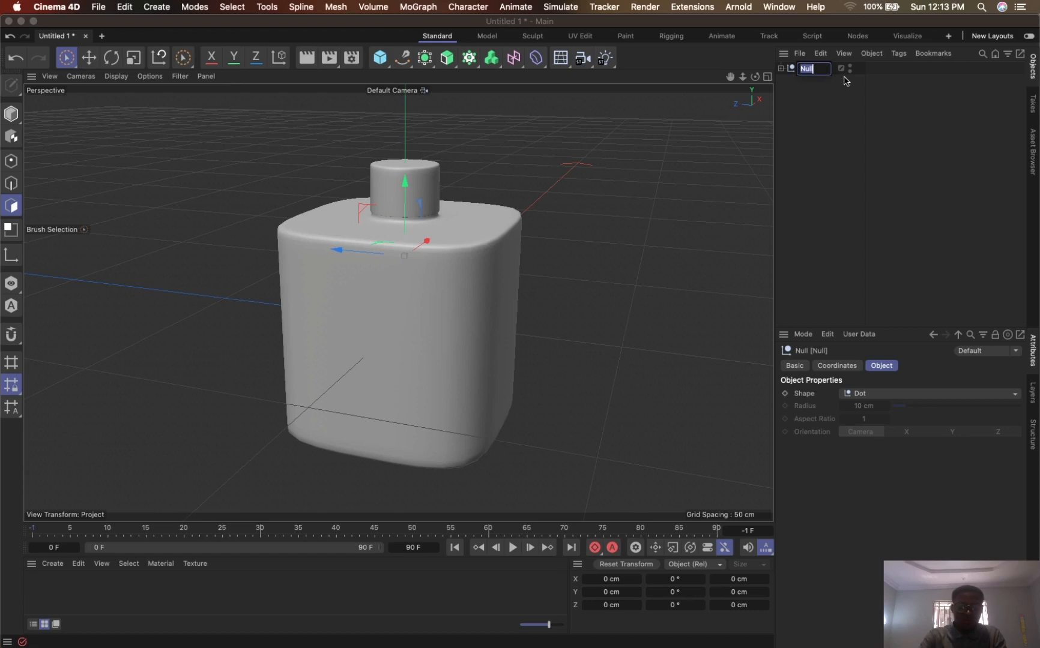
type("BOTTLE")
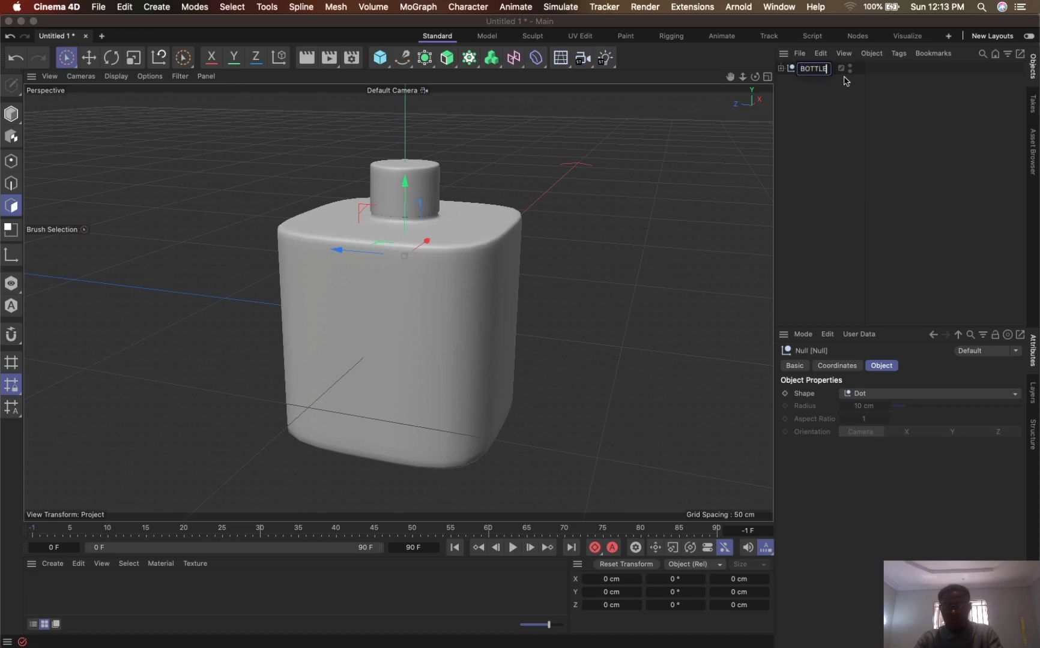
key("Return")
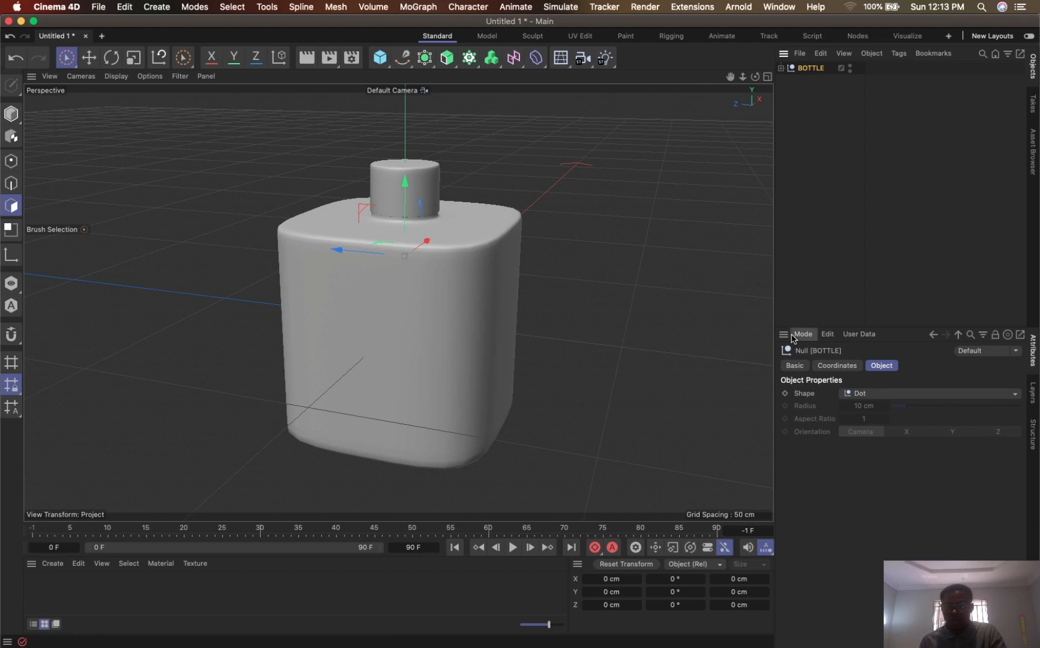
- Open the BOTTLE null's coordinates and raise its Y position to about 44.9 cm
left_click(795, 365)
left_click(837, 365)
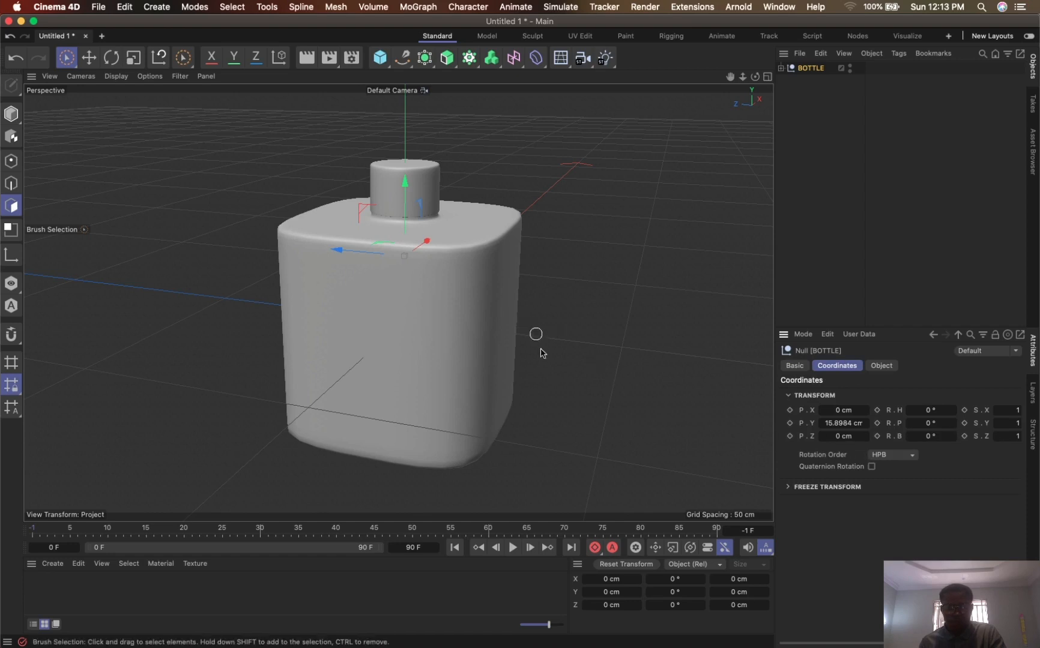
left_click_drag(536, 332, 637, 302, "alt")
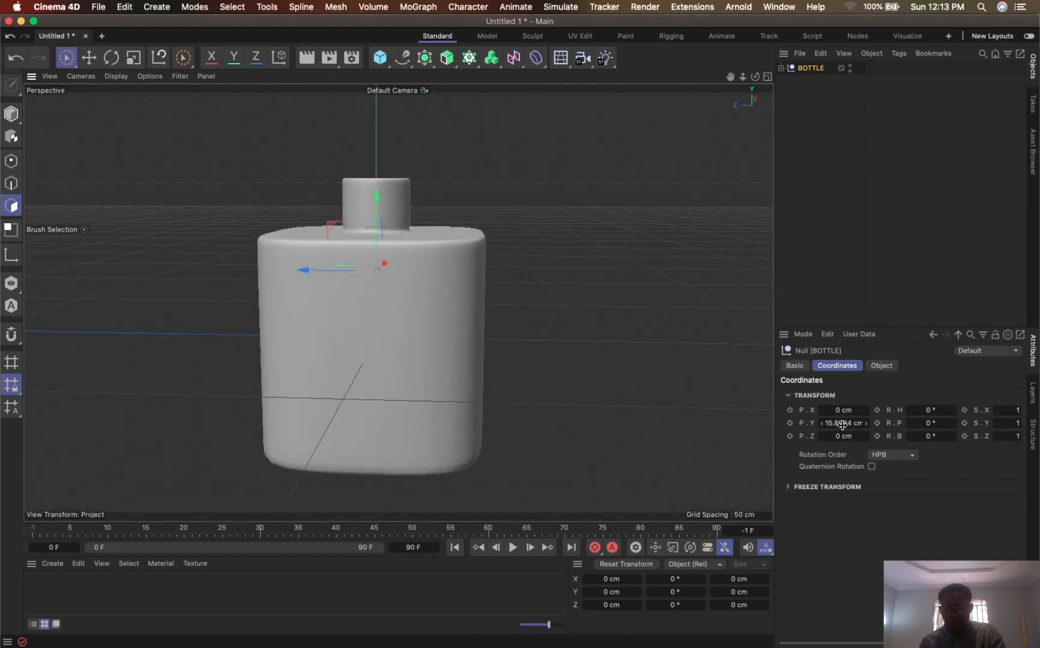
left_click_drag(842, 424, 865, 442)
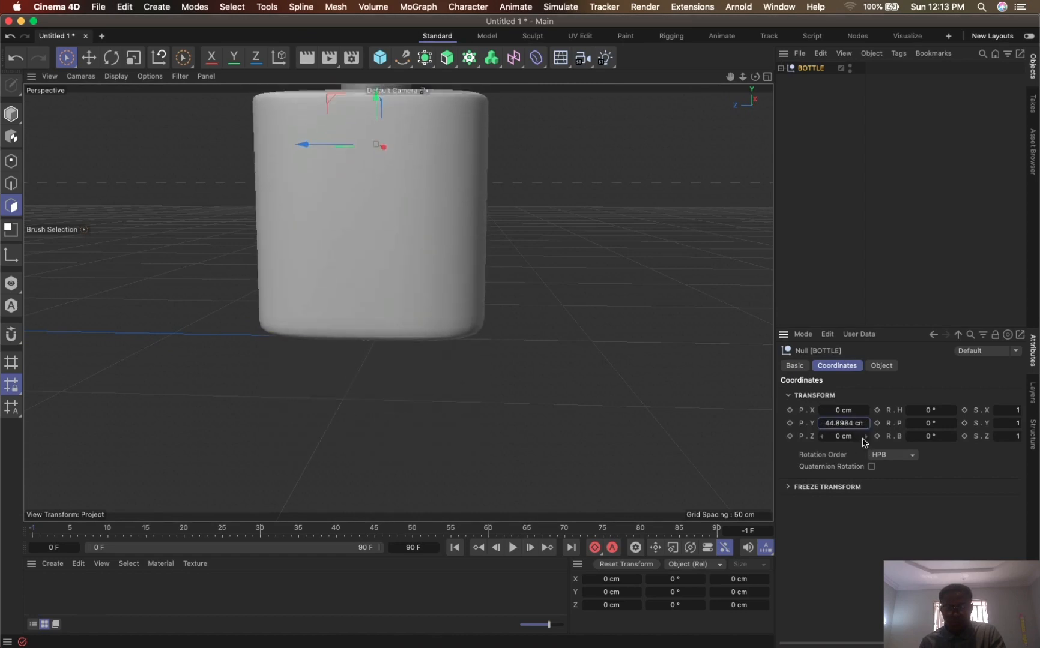
left_click_drag(511, 323, 530, 305, "alt")
- Try Y positions of 50 cm, 100 cm and 0 cm for the BOTTLE null
left_click(857, 424)
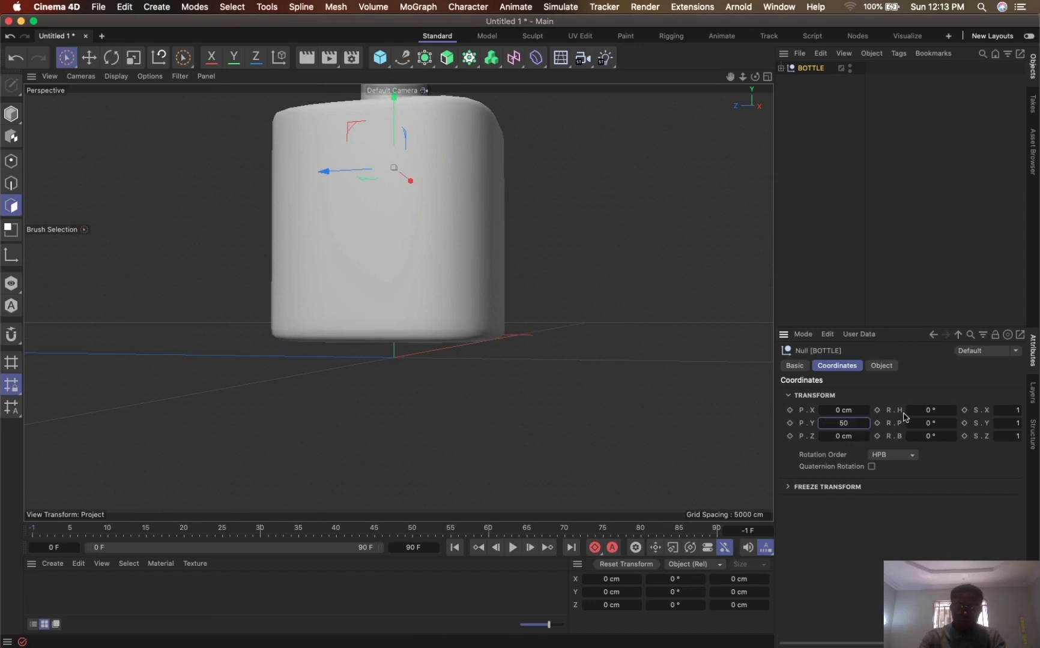
key("Return")
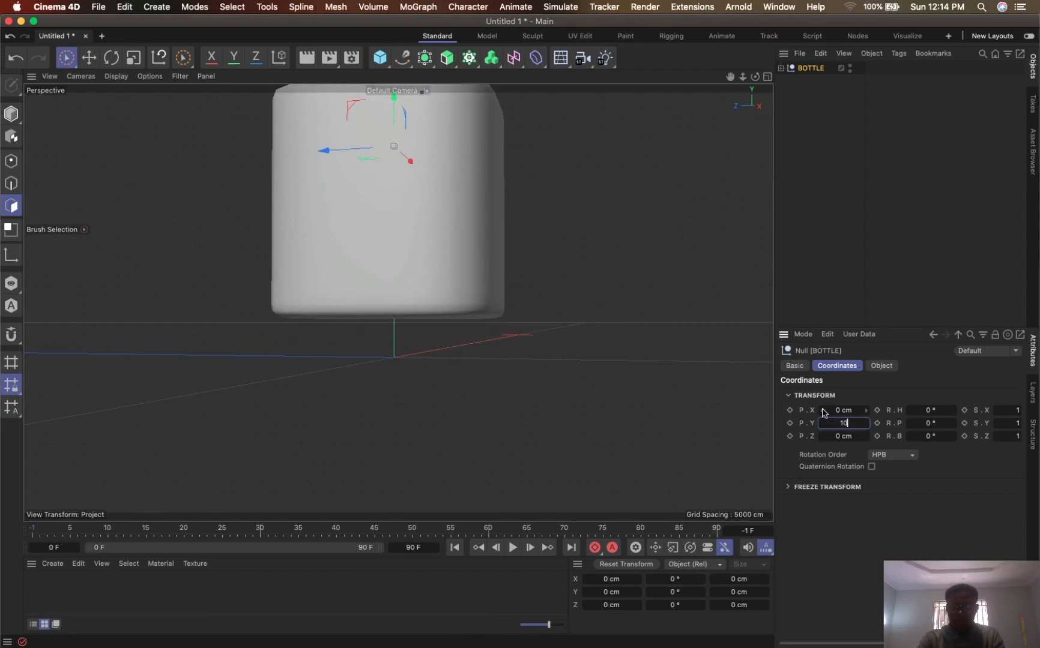
key("Return")
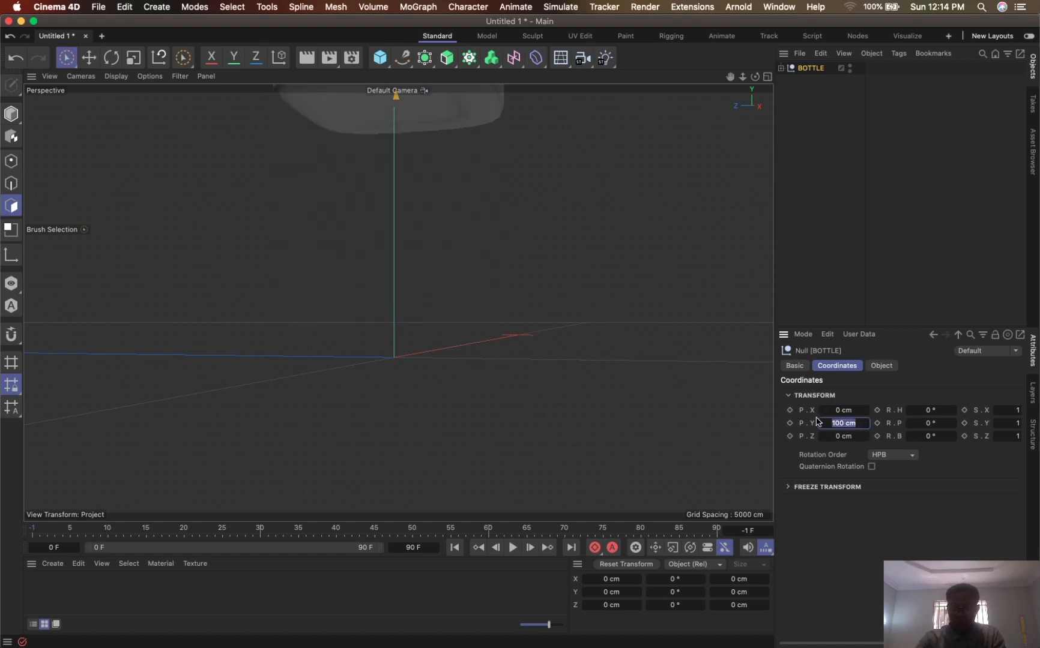
key("Return")
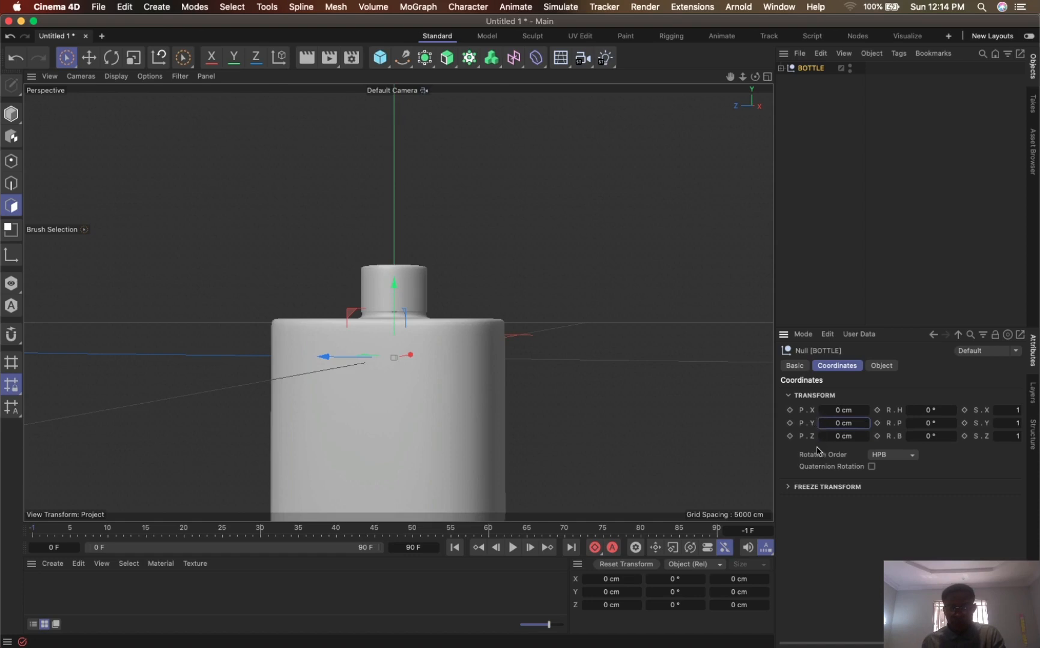
- Raise the BOTTLE null to a Y position of 42 cm and refine it to 40 cm
left_click_drag(843, 424, 868, 424)
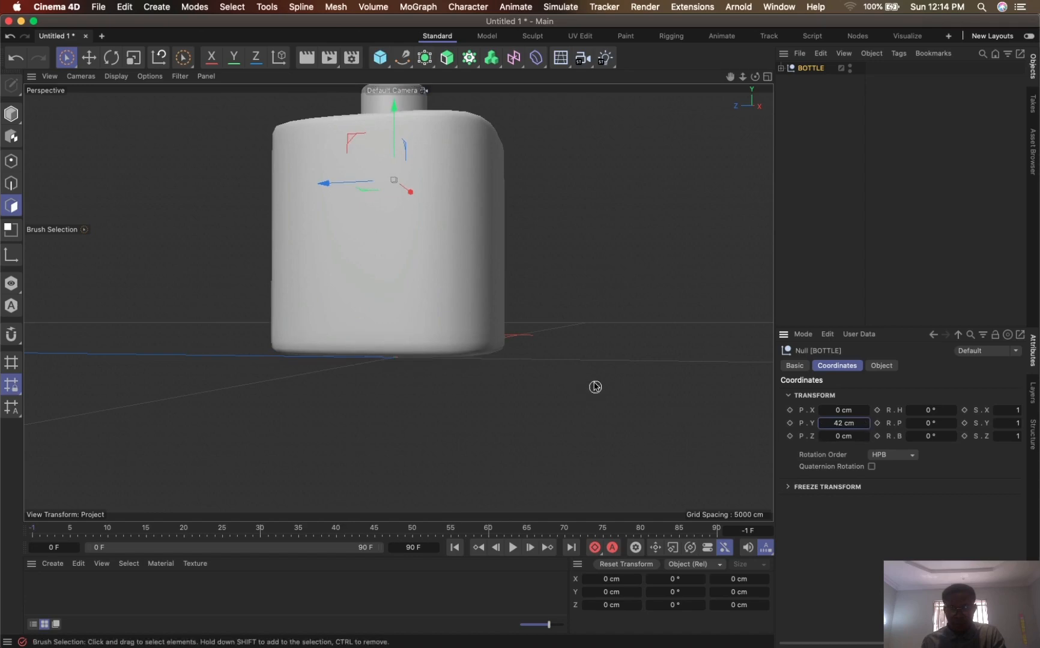
left_click_drag(595, 387, 682, 347, "alt")
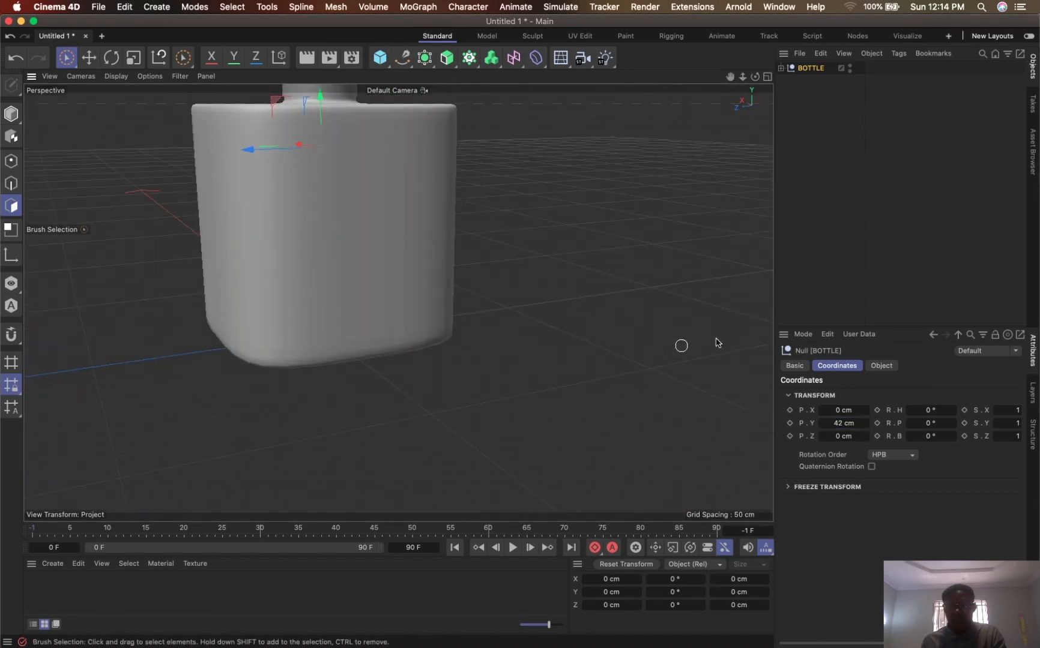
left_click(850, 418)
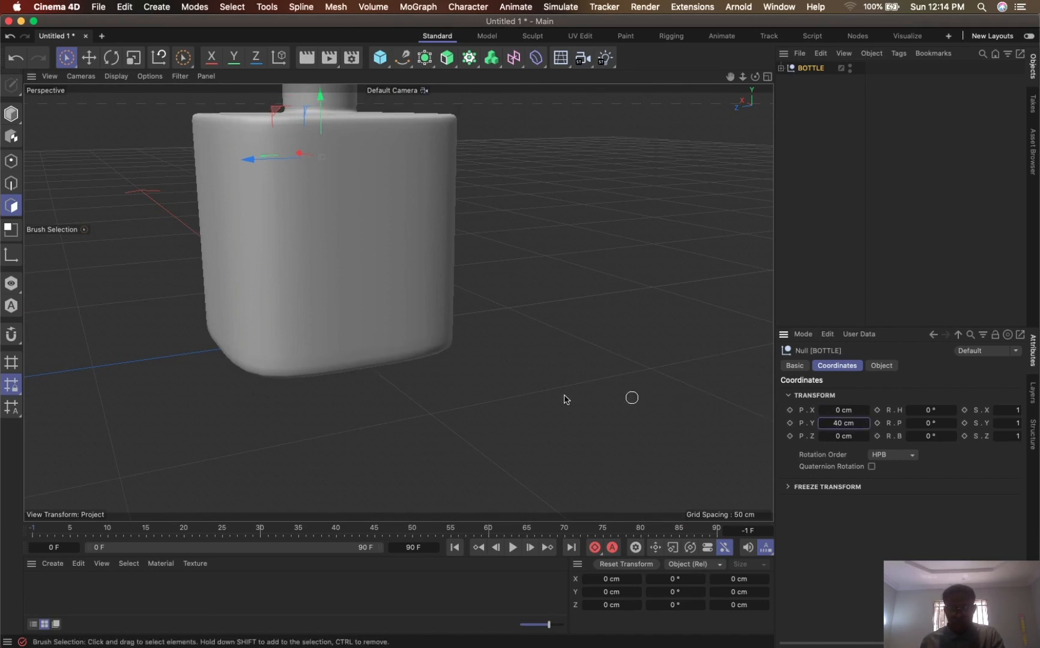
- Add a camera from a straight-on view of the bottle's broad face and make it the active view
left_click_drag(439, 337, 638, 211, "alt")
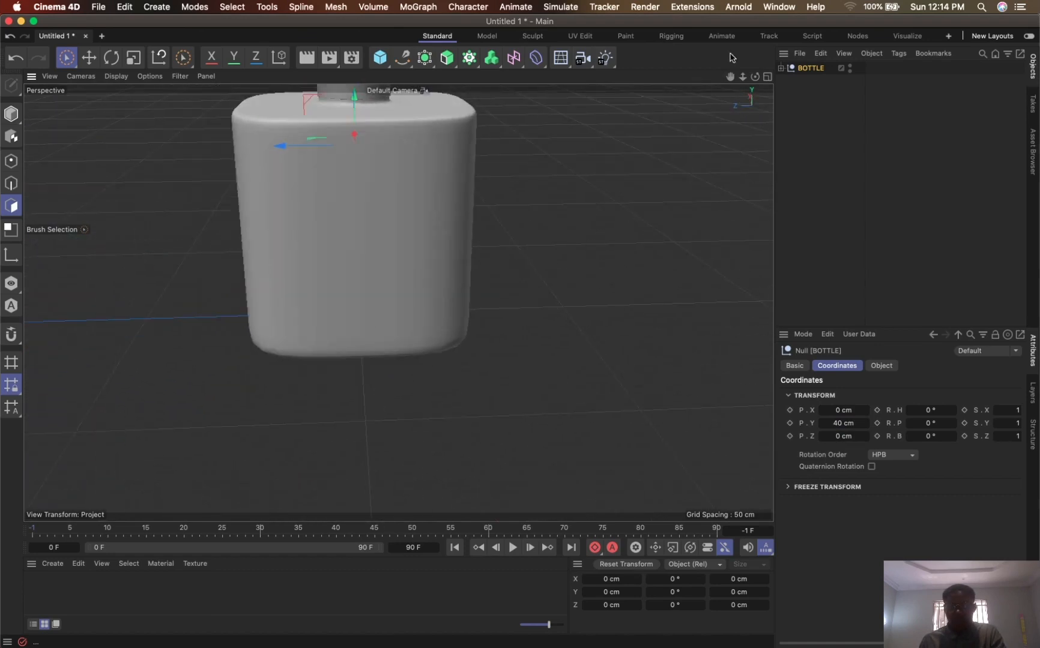
left_click_drag(730, 79, 802, 208)
left_click_drag(552, 318, 486, 291, "alt")
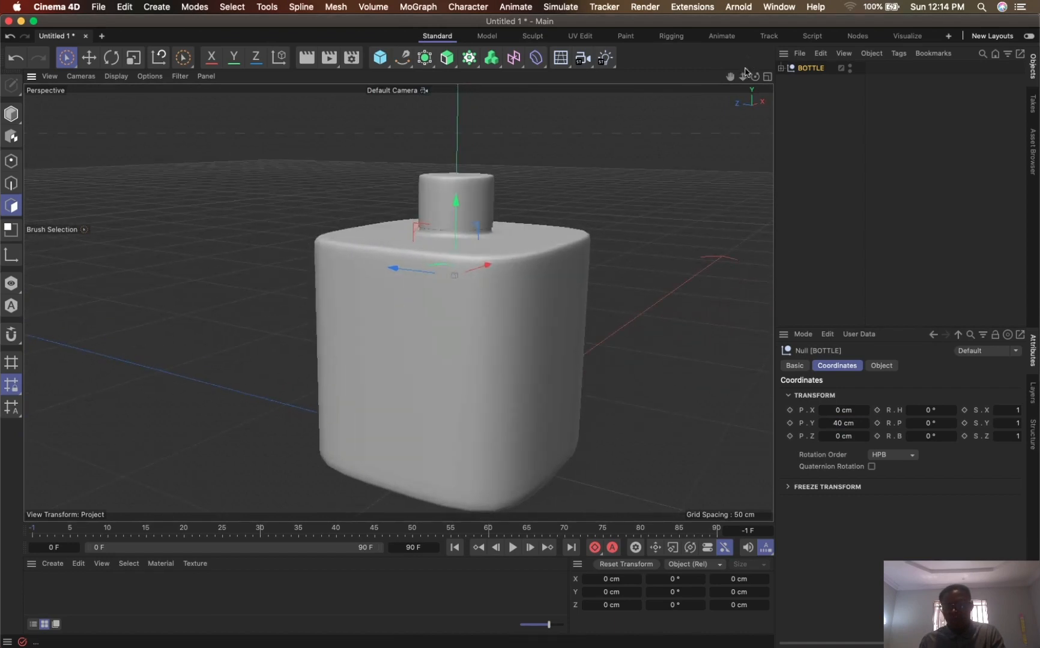
left_click_drag(743, 81, 726, 132)
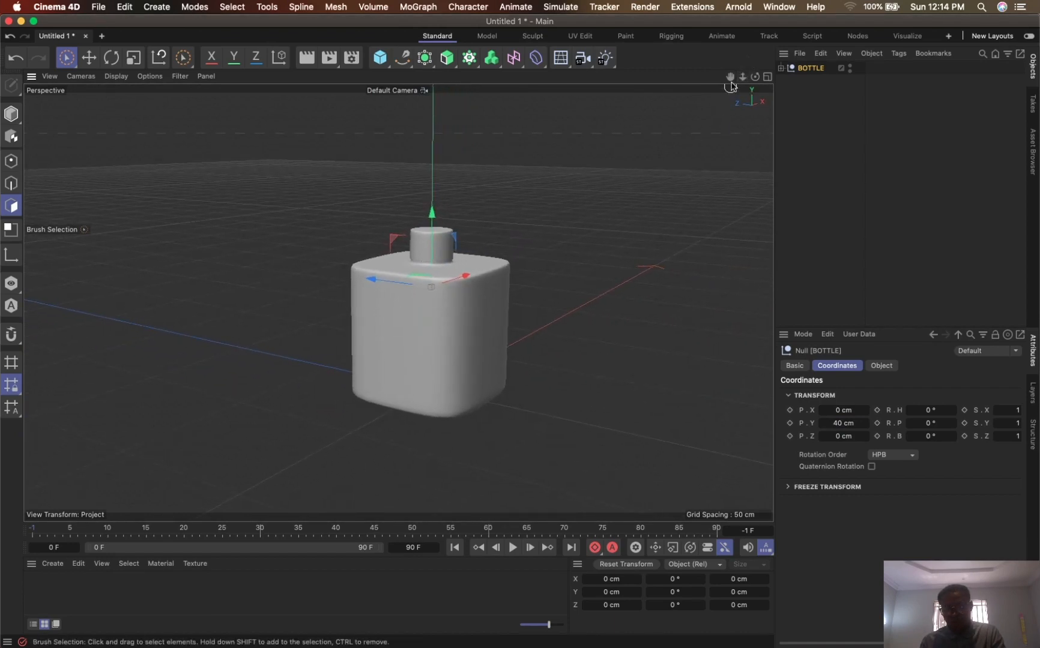
left_click_drag(730, 77, 715, 74)
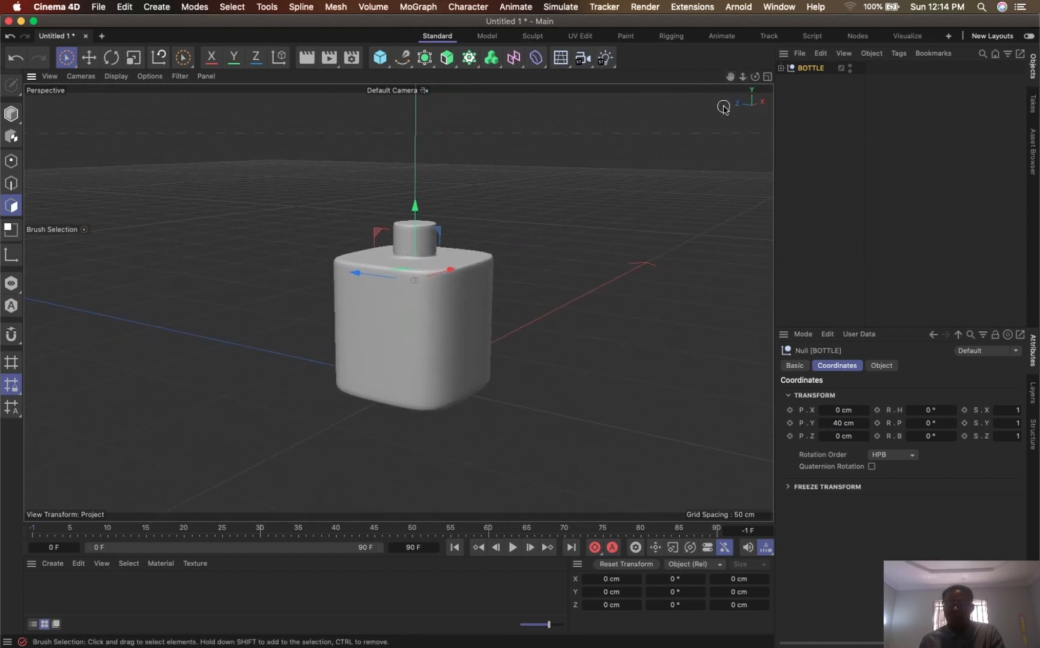
left_click_drag(730, 77, 720, 58)
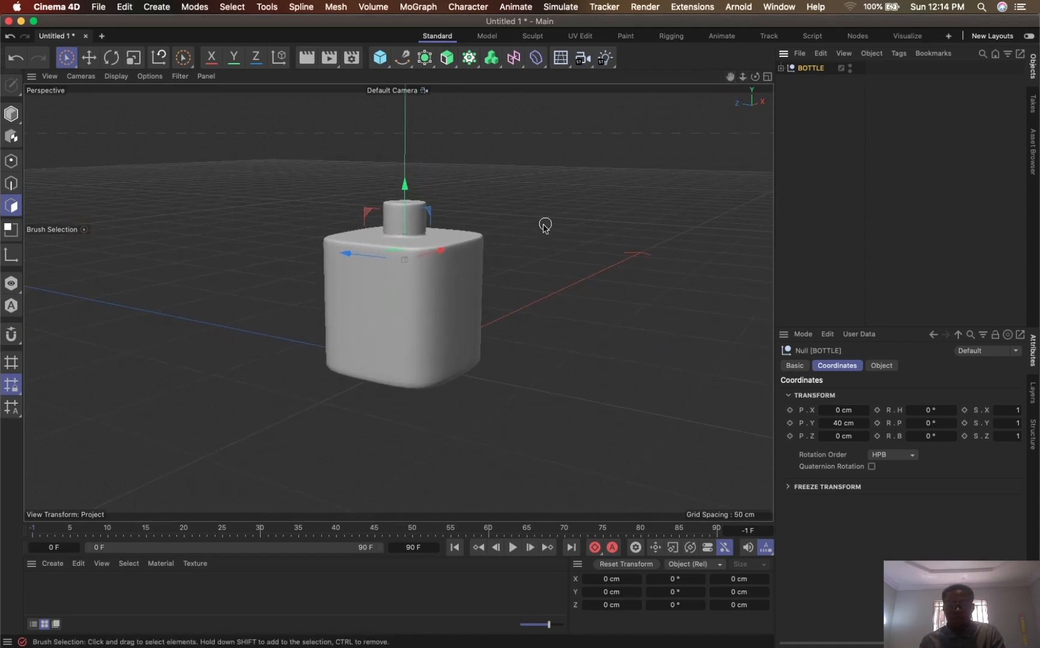
left_click_drag(530, 245, 600, 231, "alt")
left_click_drag(739, 85, 798, 78)
left_click(586, 70)
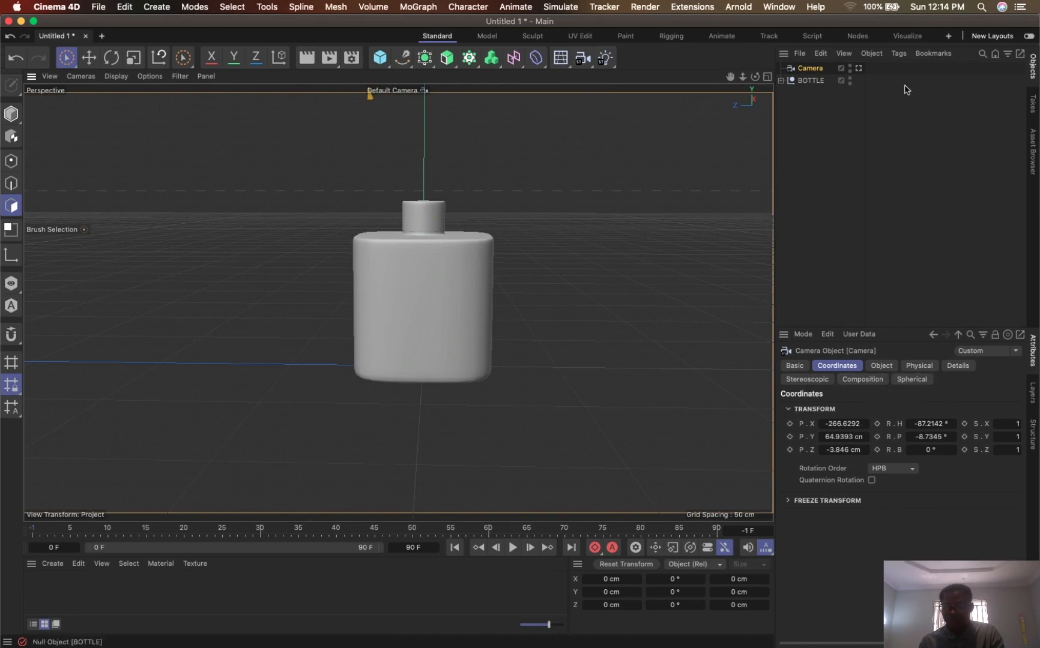
left_click(859, 68)
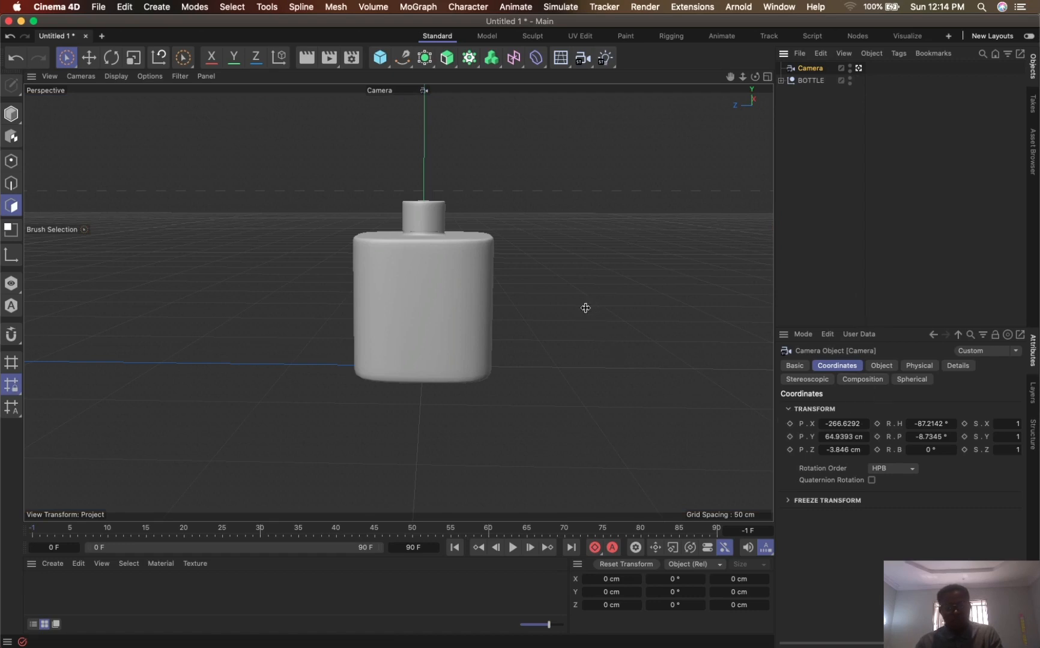
- Render a preview of the camera view and set the render output size to 1080 x 1350 pixels
left_click(308, 60)
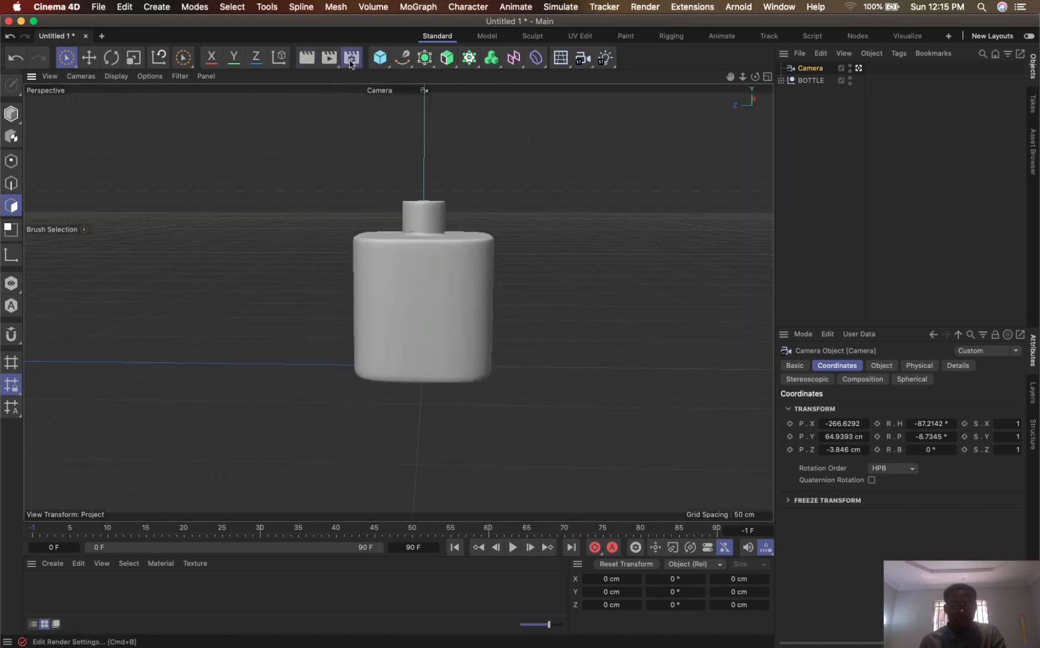
left_click(351, 58)
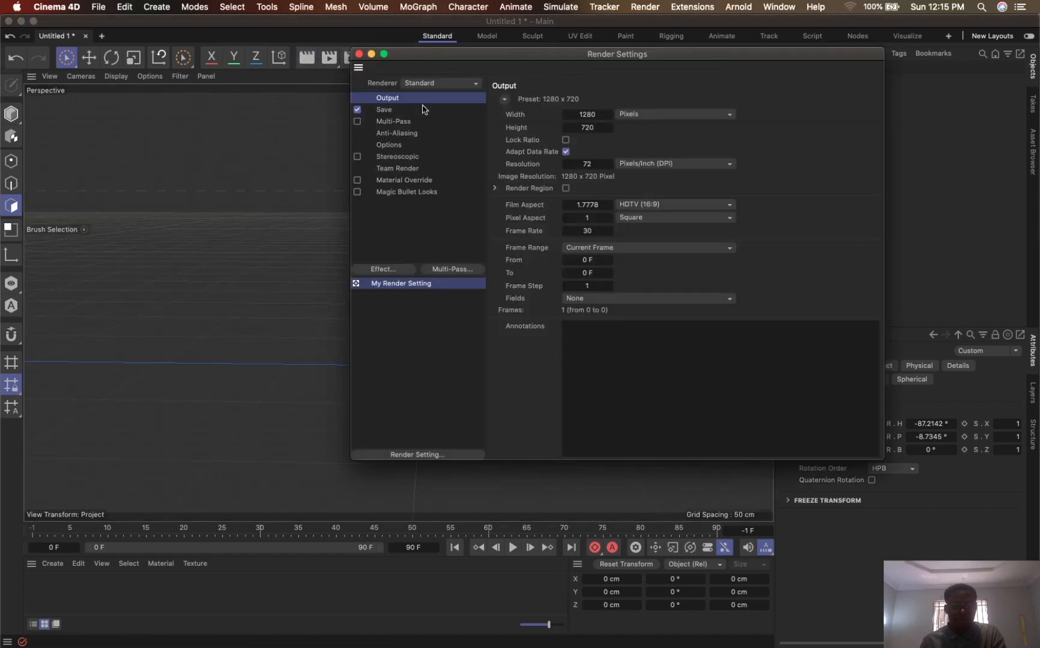
left_click_drag(494, 56, 397, 54)
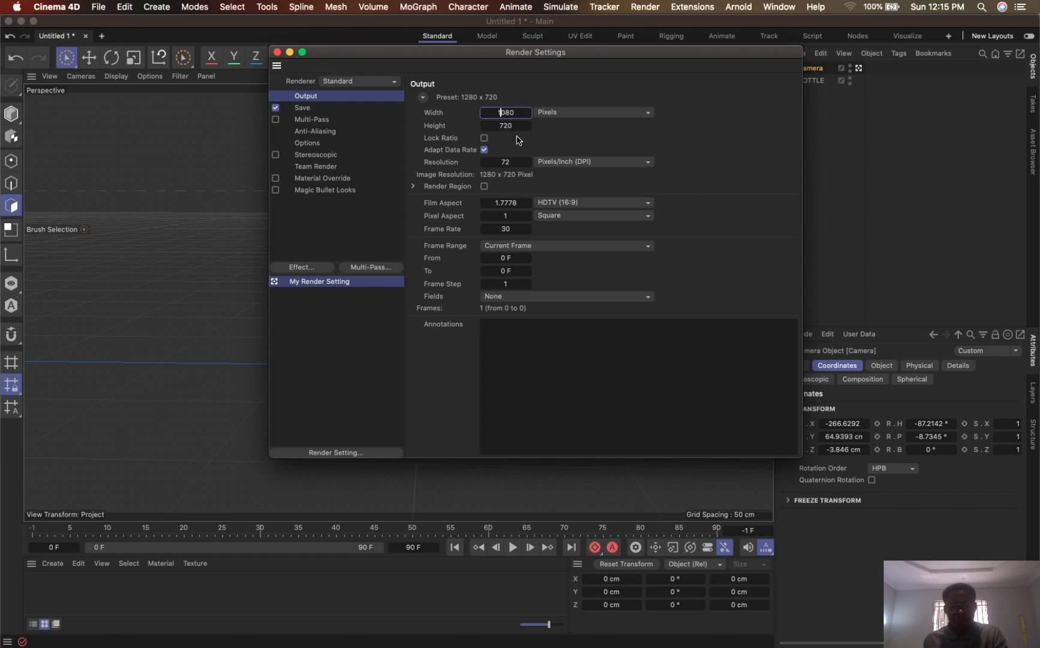
key("Tab")
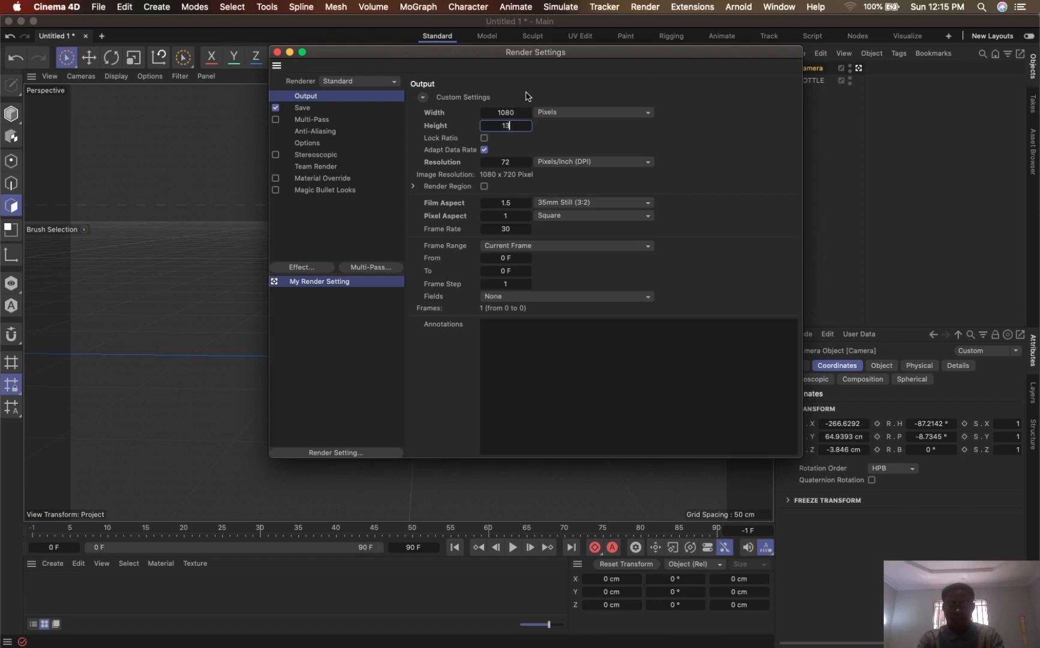
key("Return")
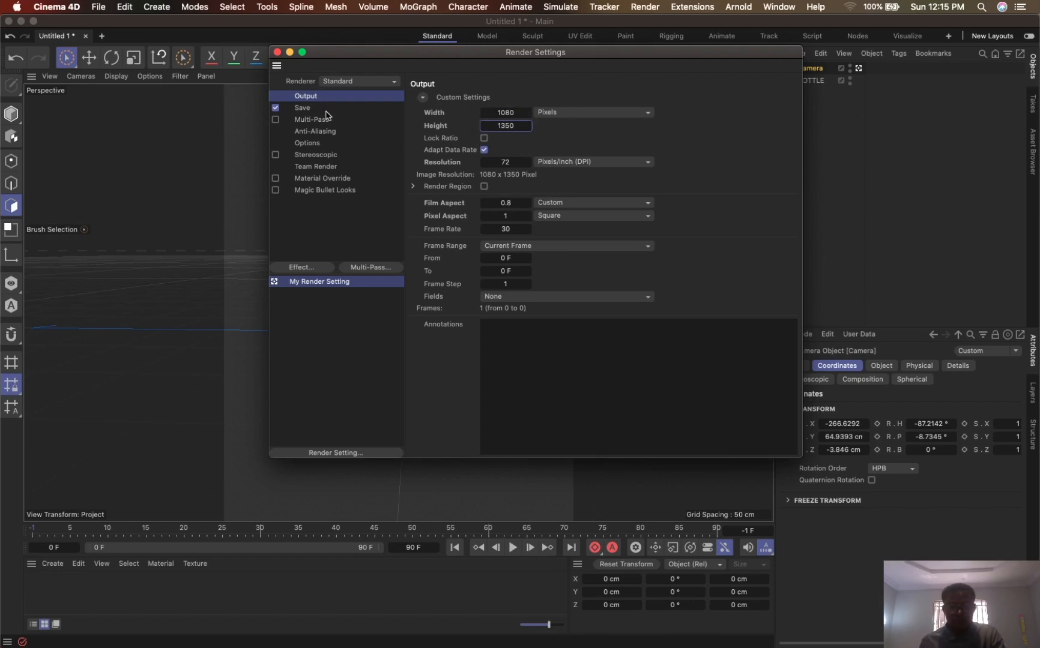
left_click(278, 52)
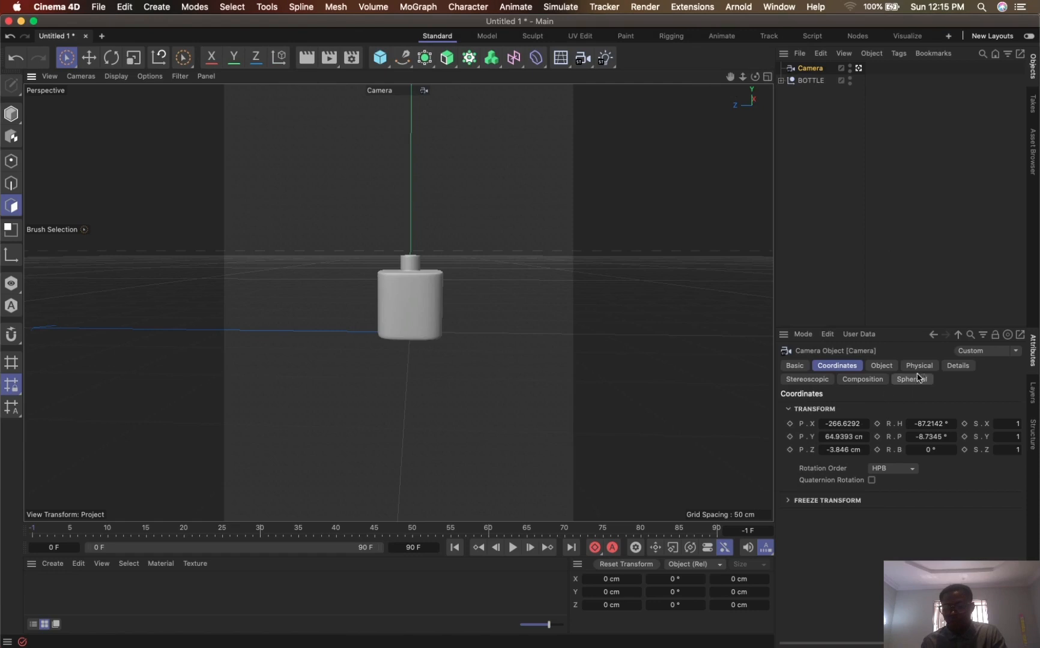
- Look through the camera's property categories and set its projection to Front
left_click(888, 369)
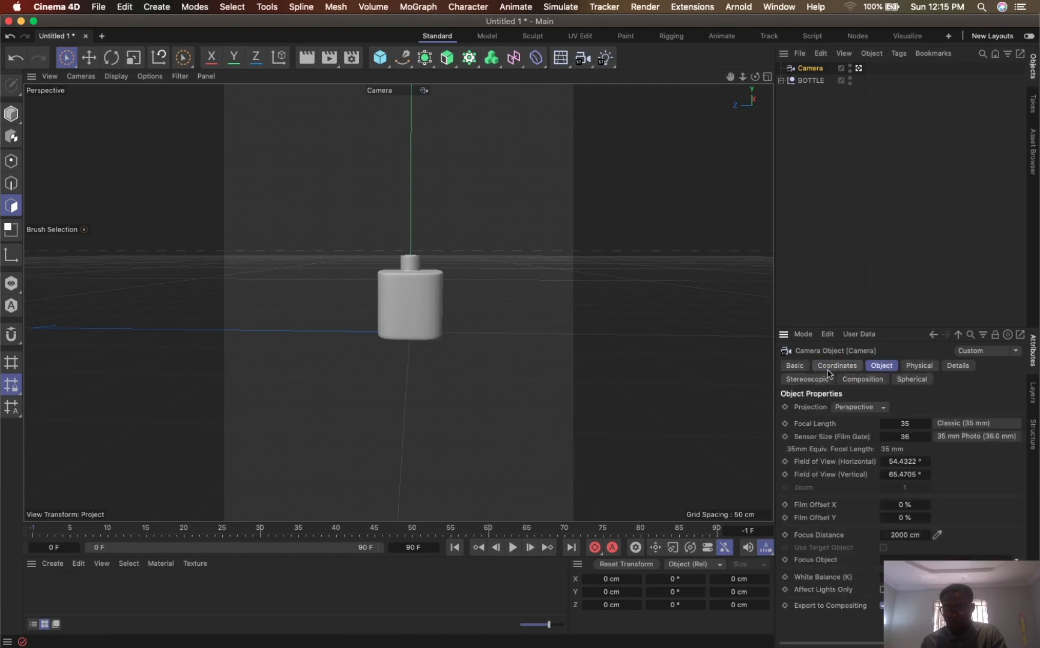
left_click(959, 371)
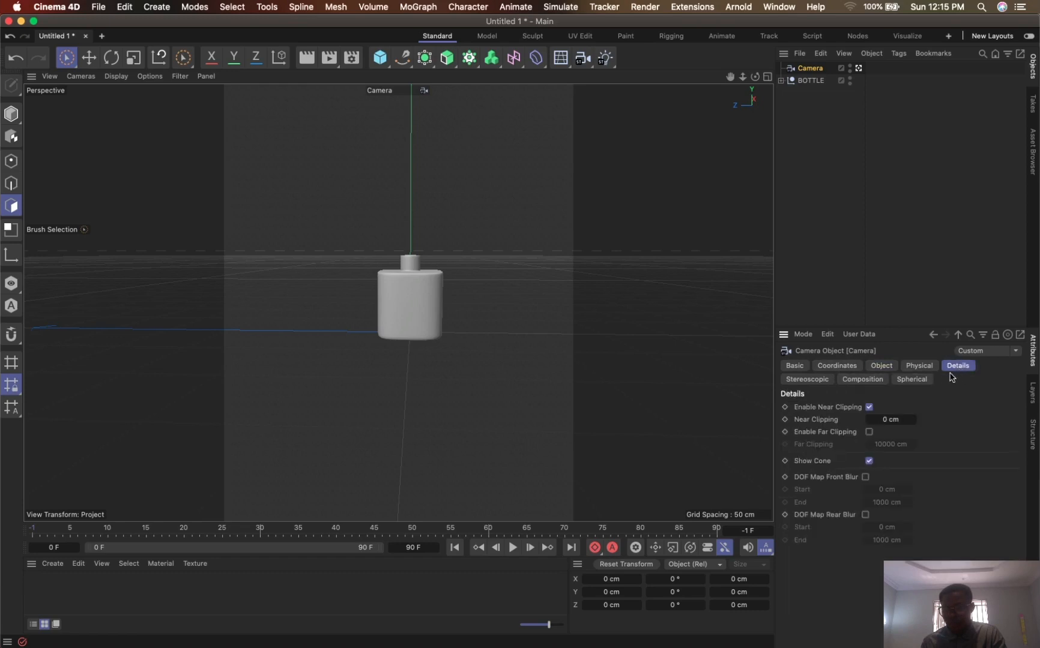
left_click(1000, 355)
left_click(775, 253)
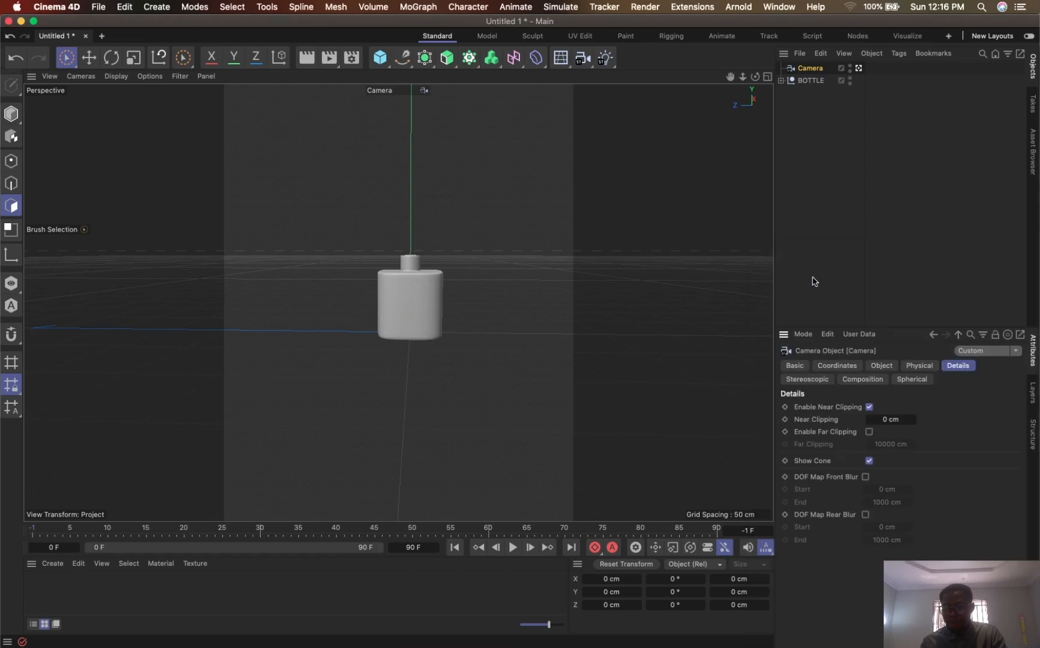
left_click(918, 368)
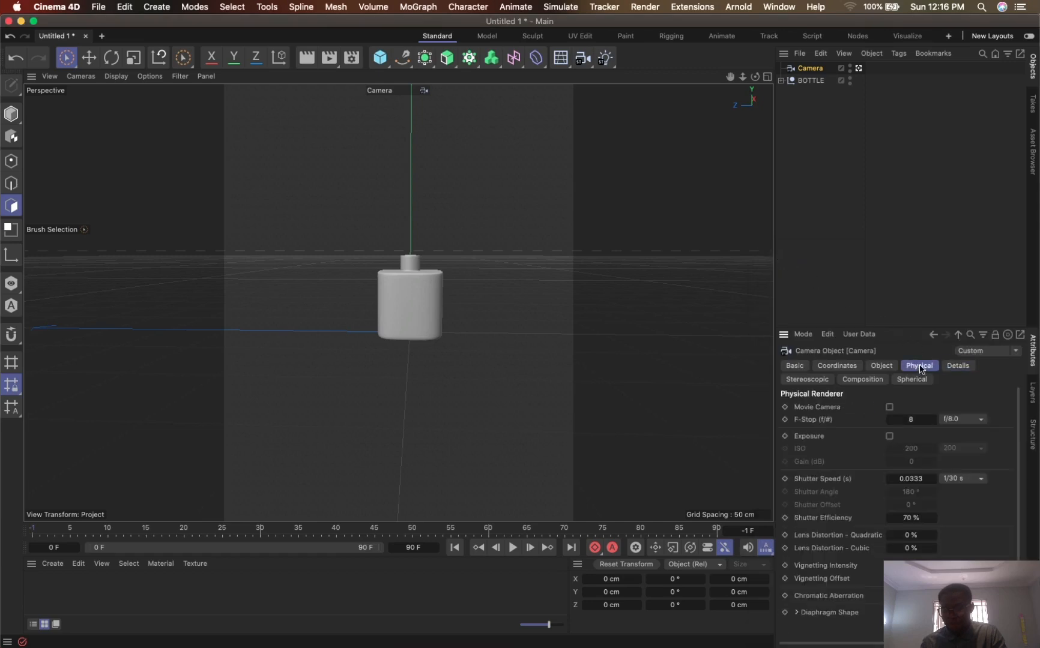
left_click(887, 368)
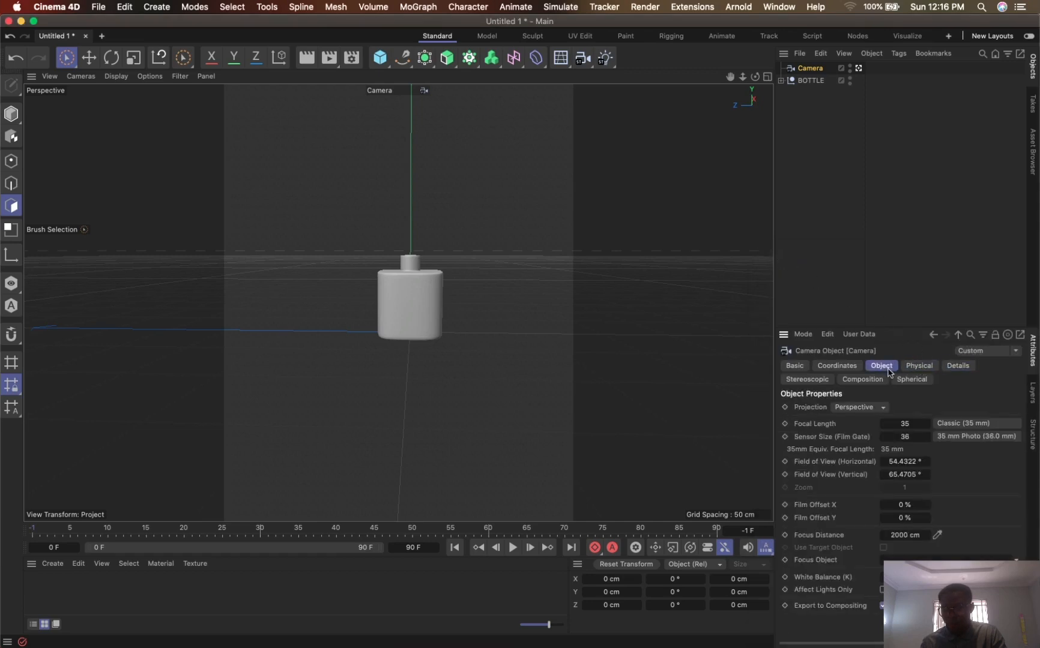
left_click(871, 409)
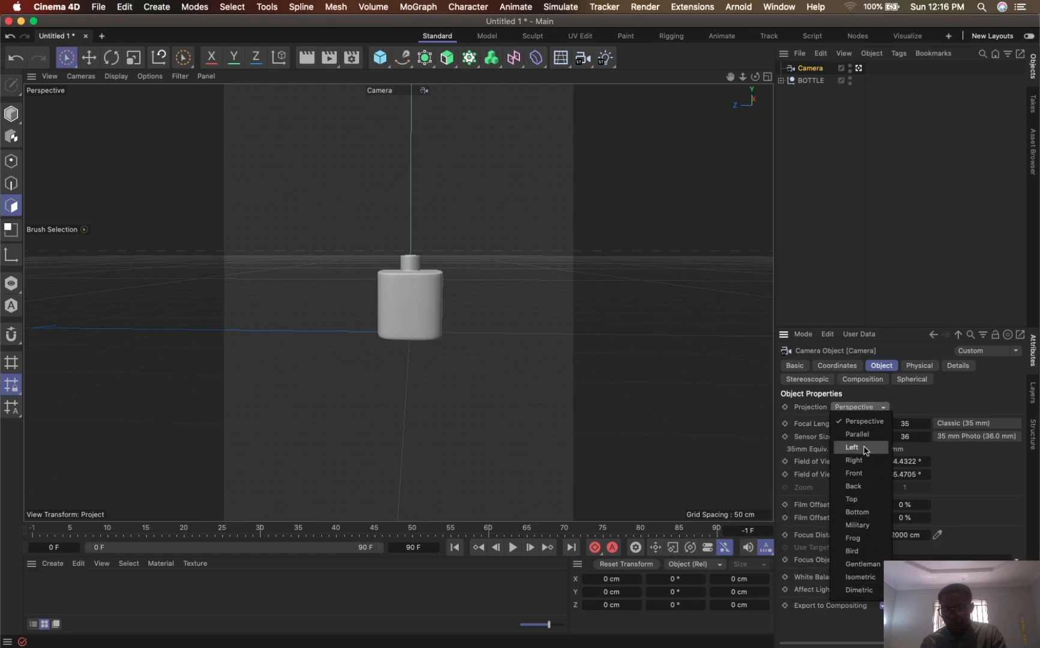
left_click(867, 474)
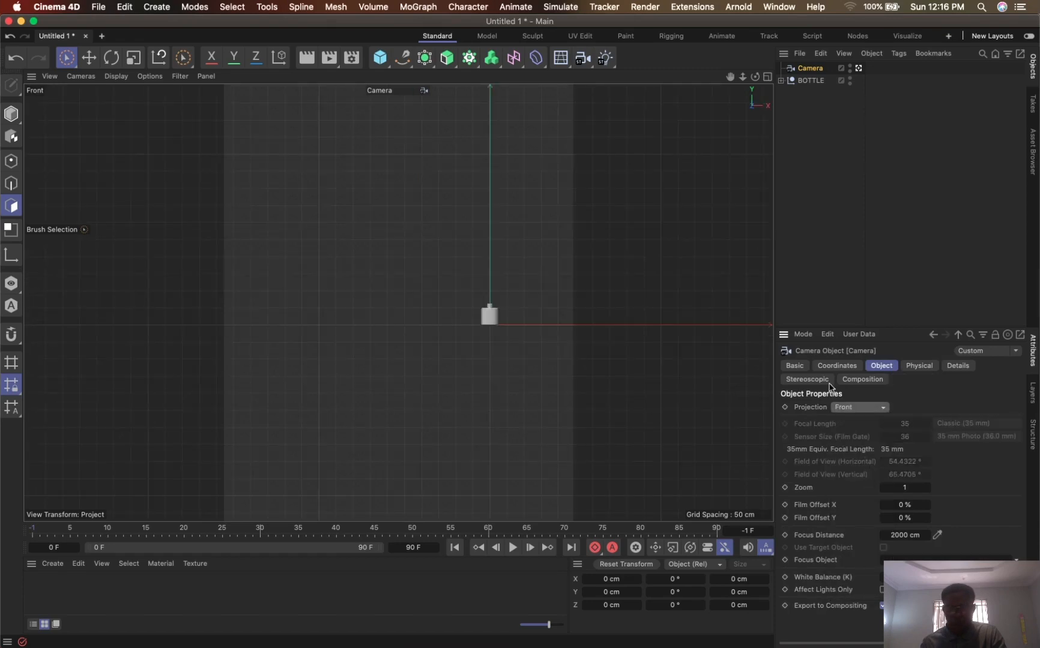
- Centre the bottle in the camera's portrait frame and enlarge it to a camera zoom of about 9.08
left_click_drag(730, 76, 634, 92)
left_click_drag(742, 76, 796, 40)
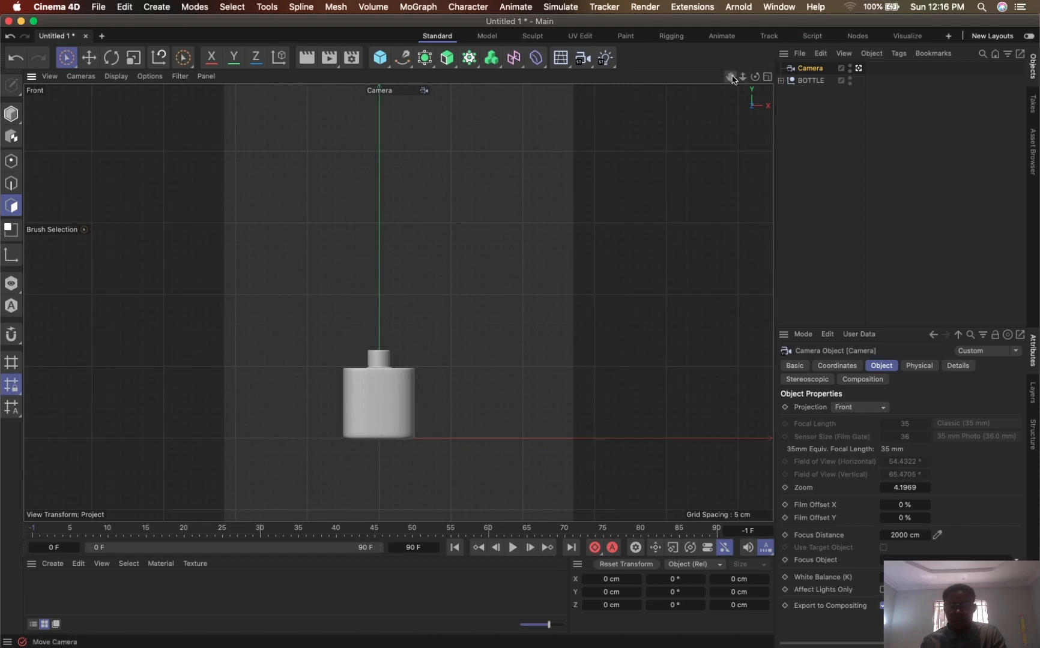
left_click_drag(730, 77, 757, 1)
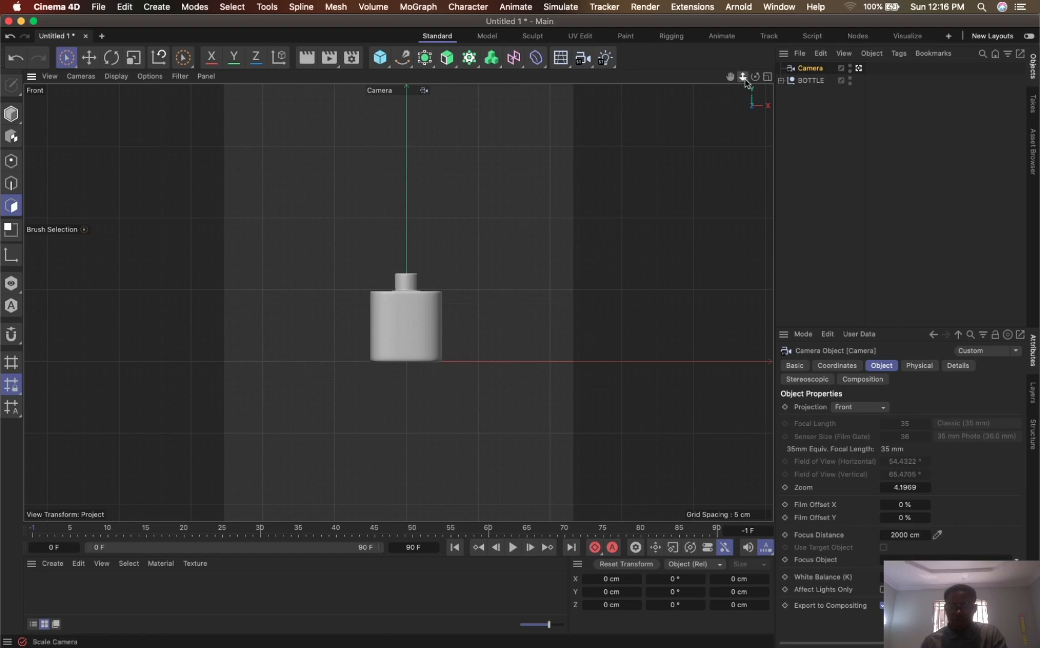
mouse_move(744, 82)
left_mouse_down()
mouse_move(708, 69)
mouse_move(713, 59)
mouse_move(741, 84)
left_mouse_up()
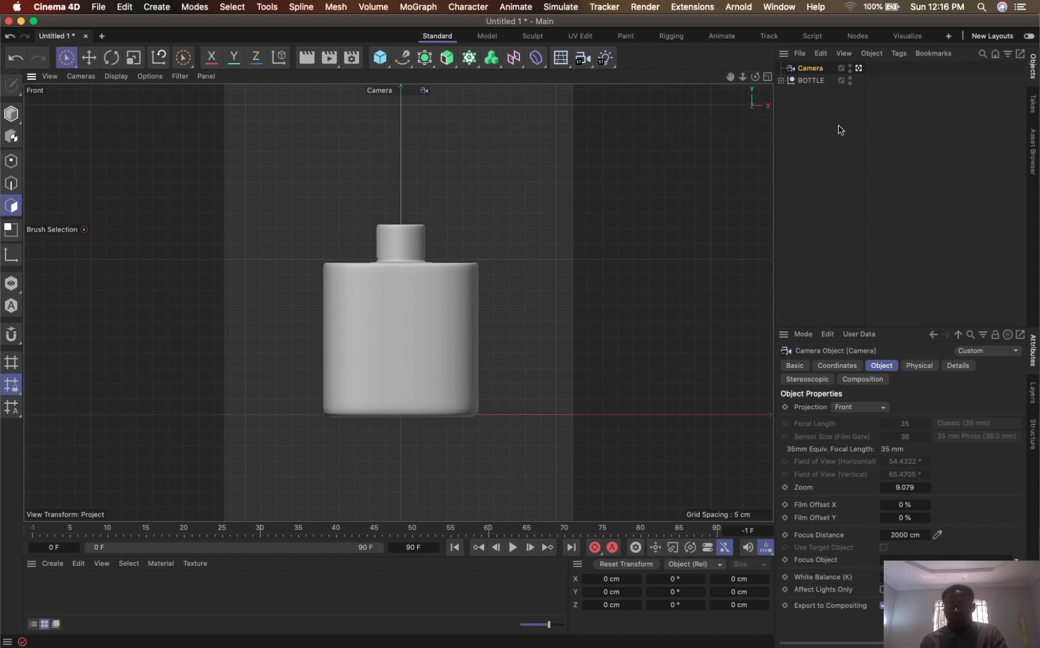
- Select the BOTTLE null and drop it onto the ground with the Snap To Floor extension
right_click(811, 82)
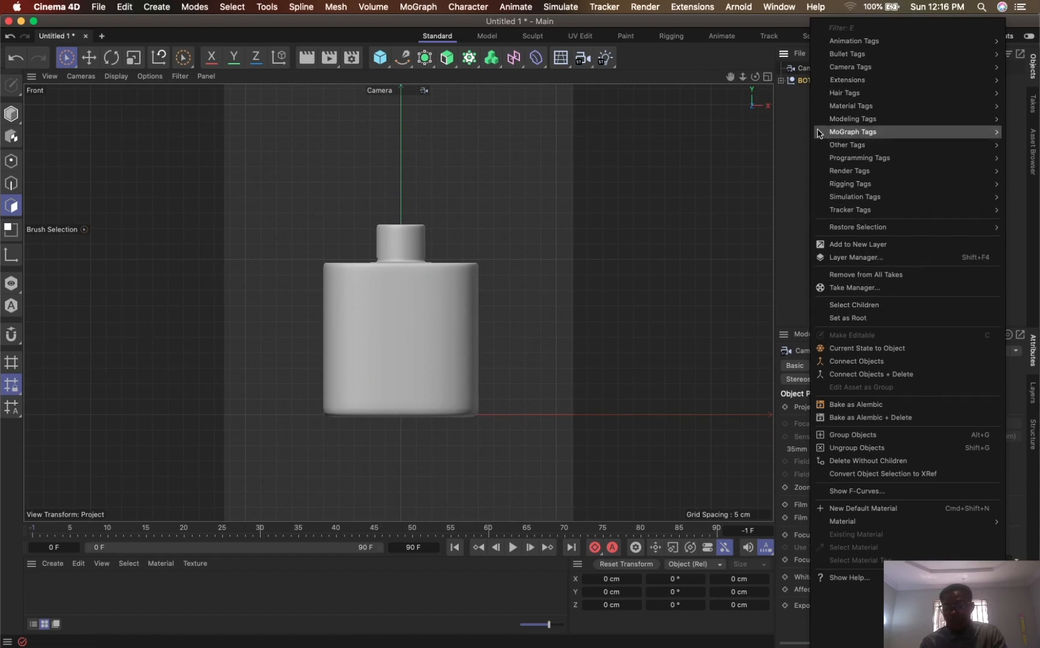
left_click(804, 82)
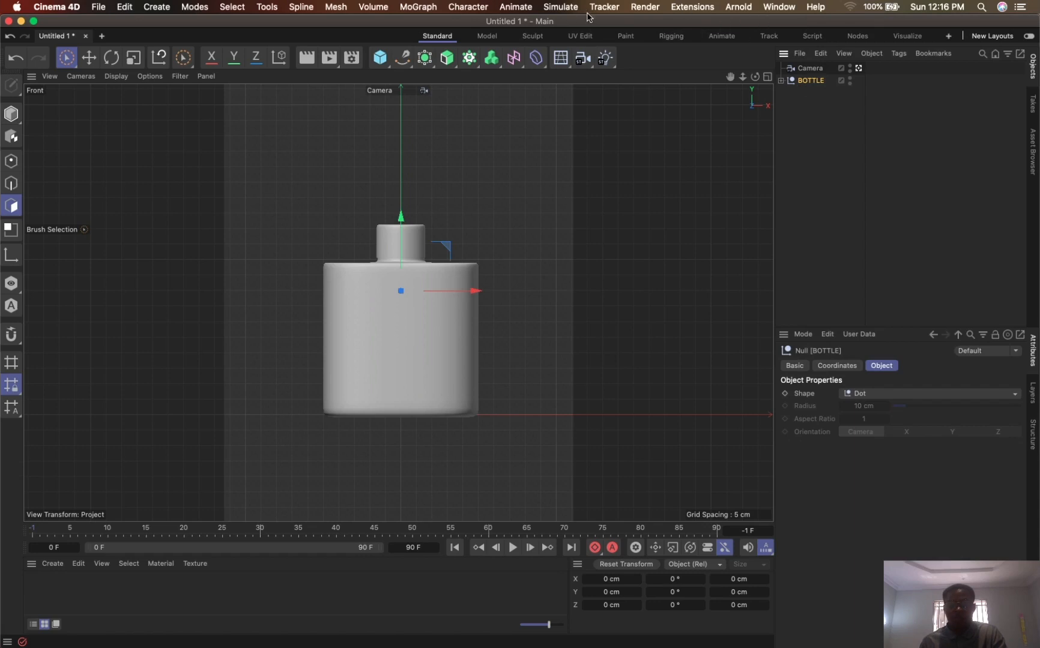
left_click(698, 9)
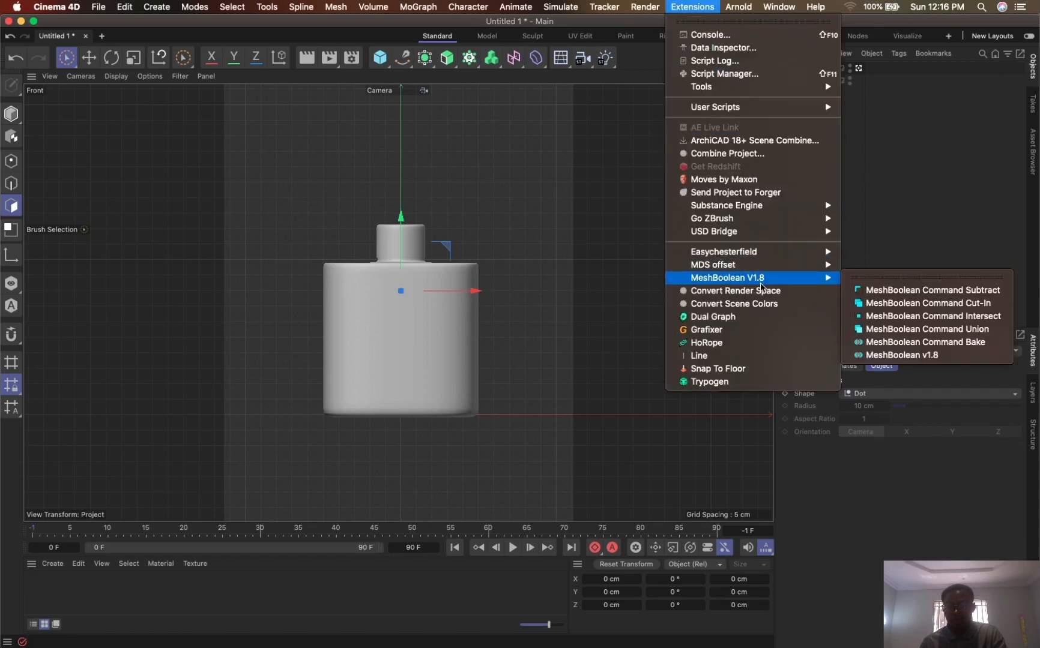
left_click(727, 369)
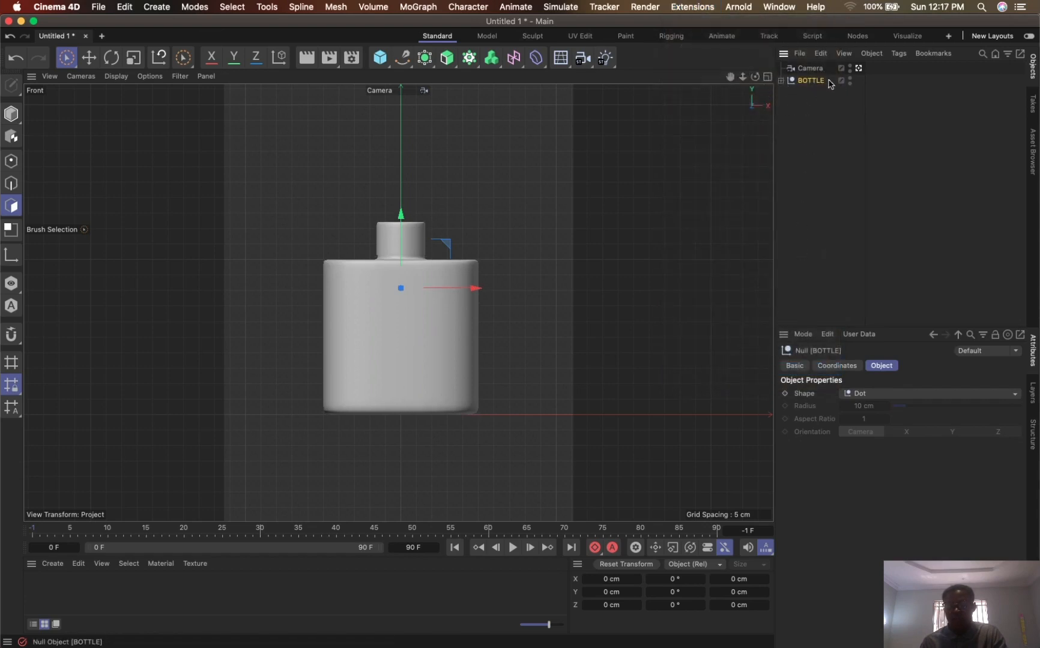
- Enable the Subdivision Surface nested inside BODY in the BOTTLE group and collapse the hierarchy again
left_click(780, 81)
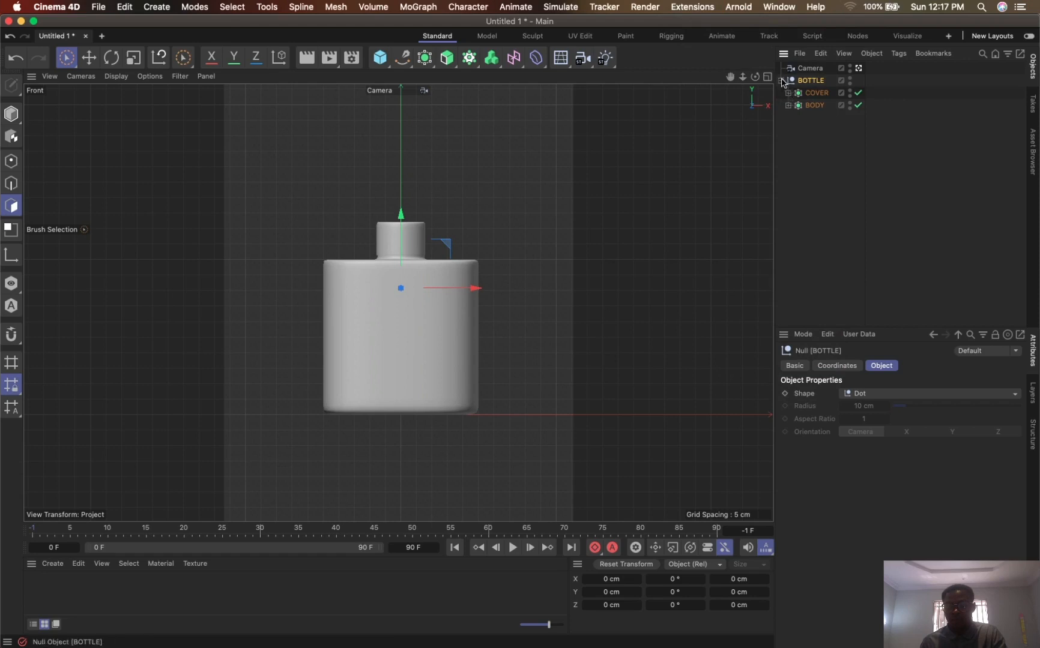
left_click(780, 81)
left_click(781, 81)
left_click(788, 106)
left_click(787, 106)
left_click(788, 105)
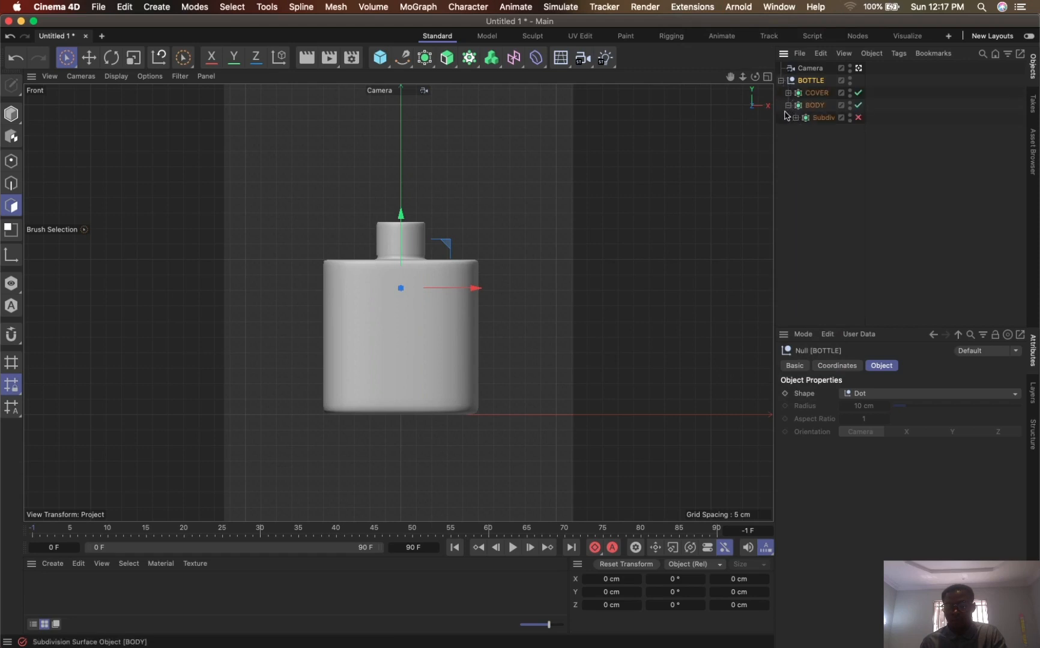
left_click(796, 117)
left_click(859, 118)
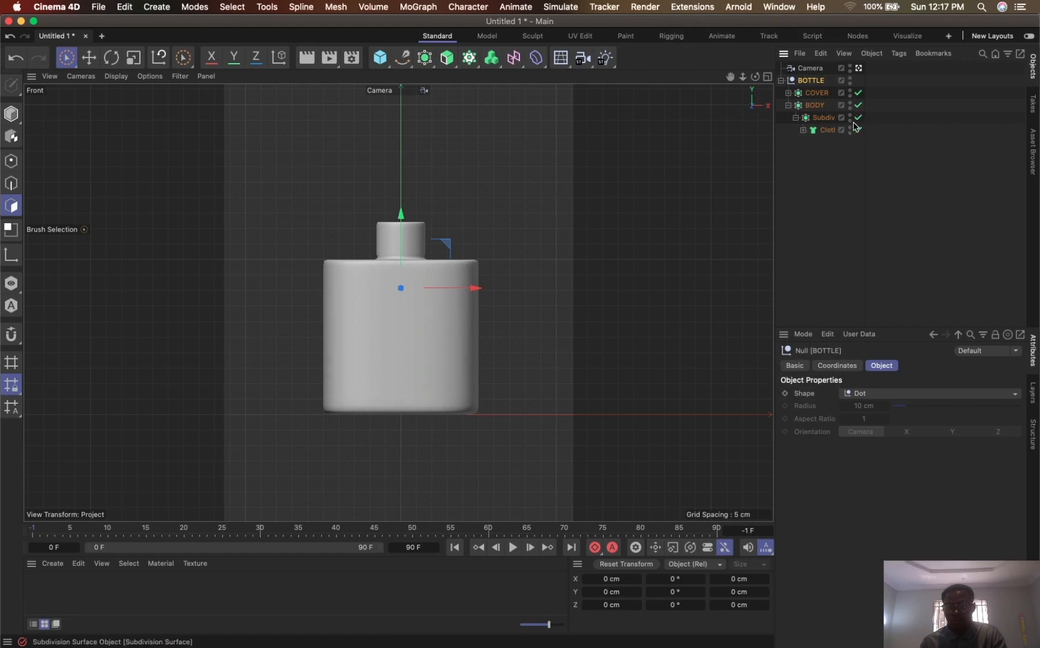
left_click(804, 131)
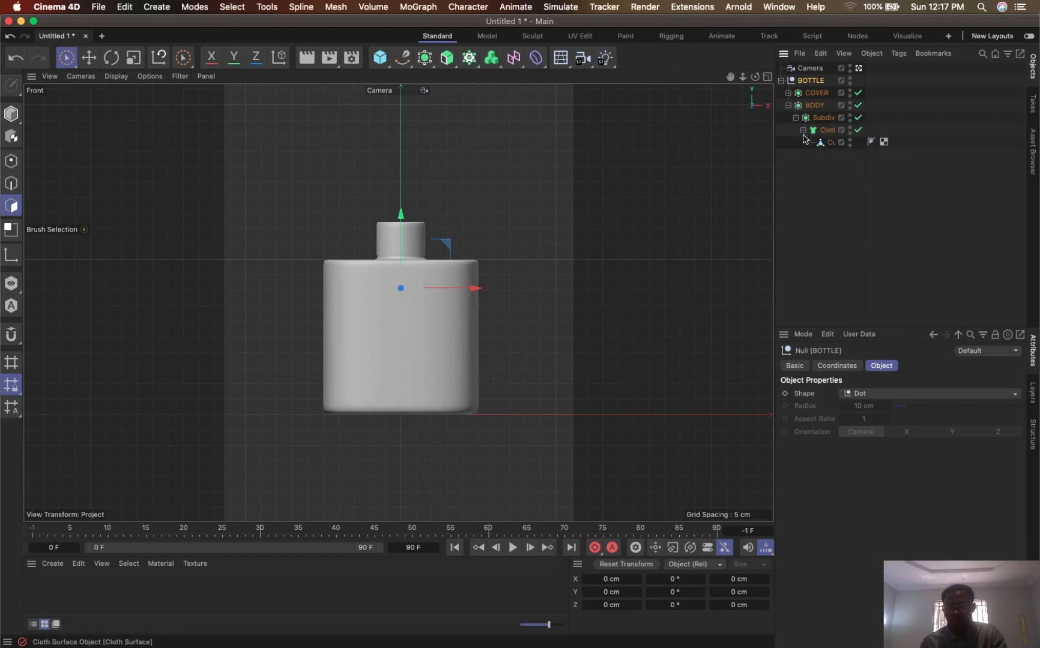
left_click(804, 131)
left_click(796, 118)
left_click(788, 105)
left_click(789, 92)
left_click(781, 80)
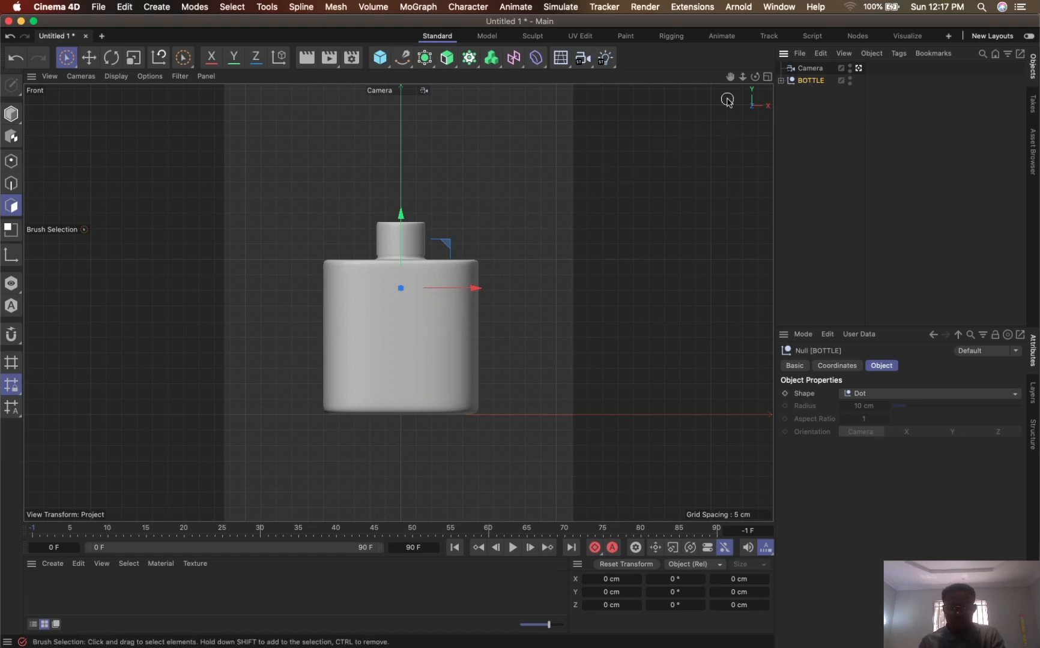
- Rotate the BOTTLE null so it leans to the left and turns slightly, and shift it a little along its Z axis
key("r")
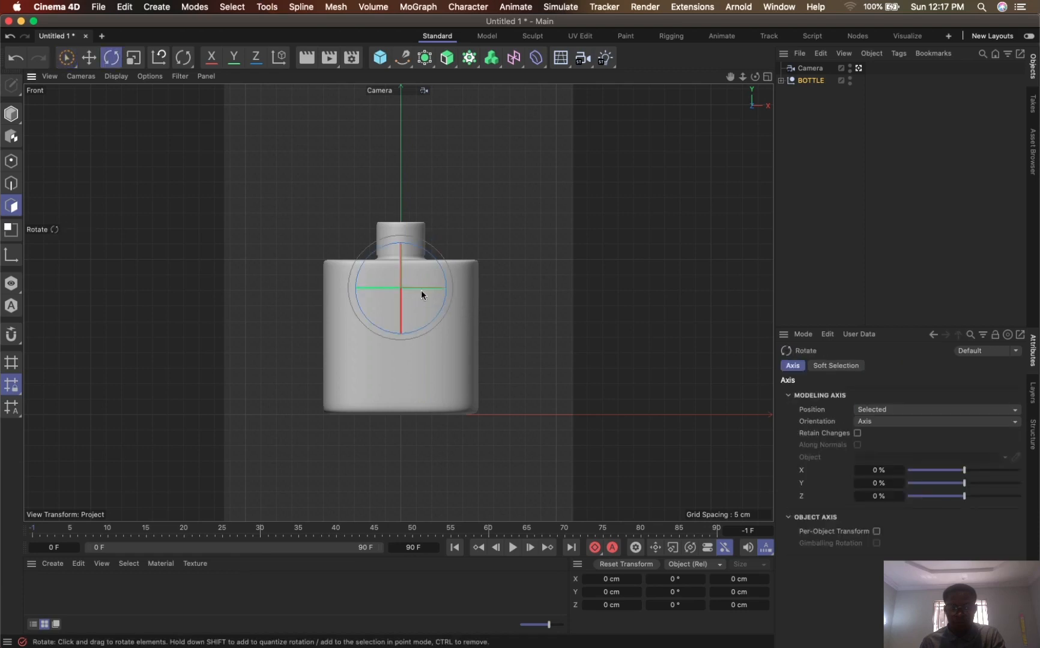
left_click_drag(422, 293, 510, 264)
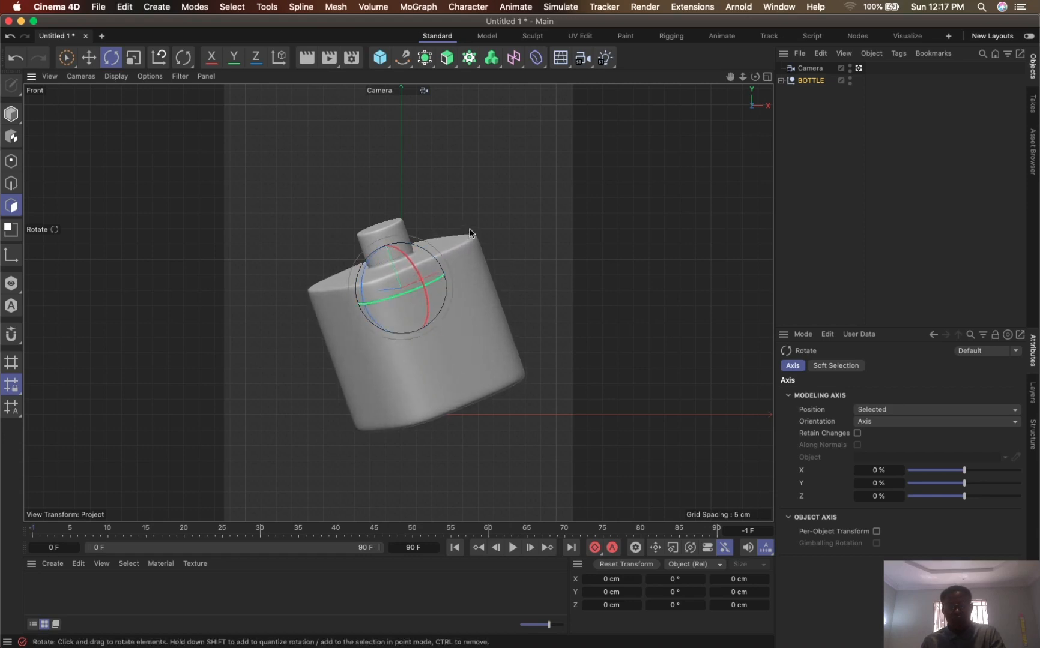
key("space")
left_click_drag(363, 293, 349, 294)
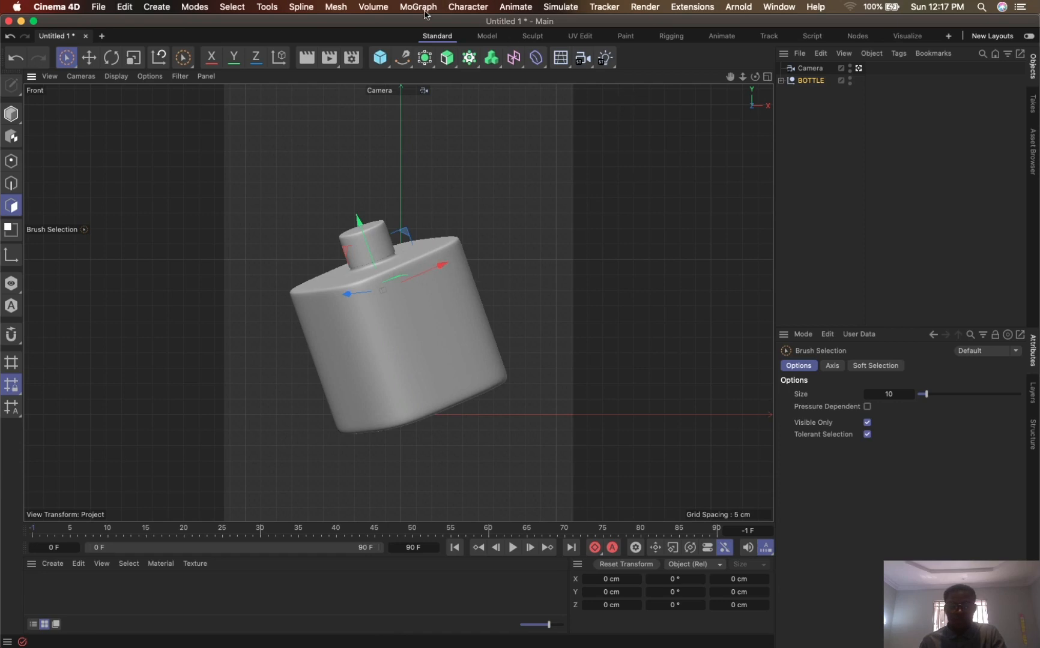
- Add a sphere, scale it down to a small ball and place it just above the bottle's cap
left_click(387, 66)
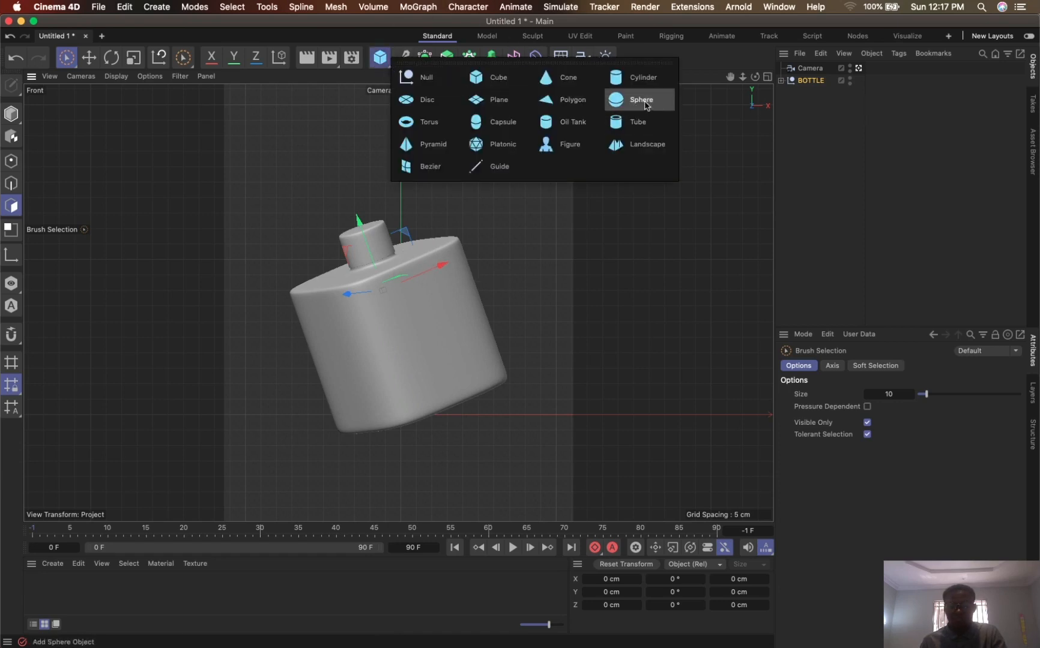
left_click(645, 106)
key("t")
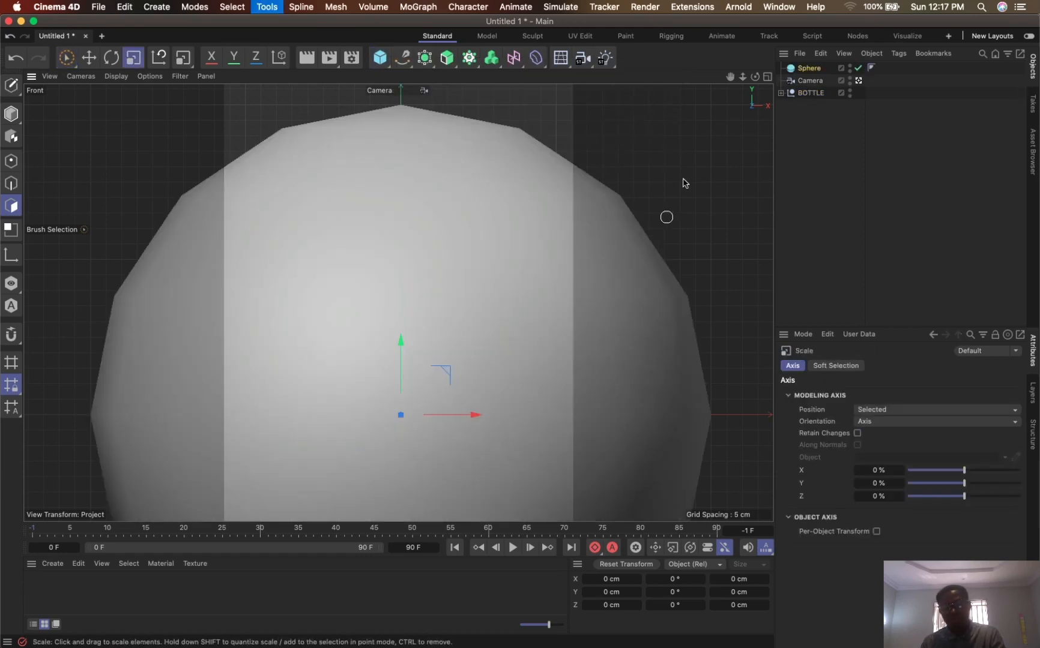
mouse_move(687, 177)
left_mouse_down()
mouse_move(348, 290)
mouse_move(286, 325)
left_mouse_up()
key("space")
left_click_drag(403, 354, 447, 119)
left_click_drag(475, 181, 411, 180)
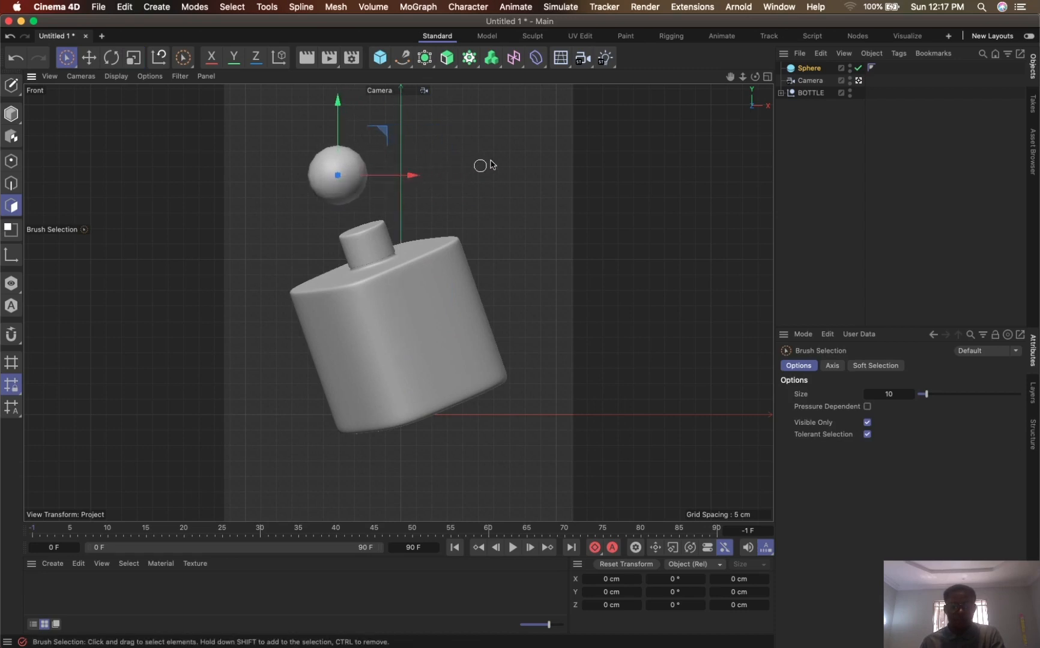
key("space")
left_click_drag(490, 165, 242, 219)
key("space")
mouse_move(385, 132)
left_mouse_down()
mouse_move(401, 166)
mouse_move(395, 158)
left_mouse_up()
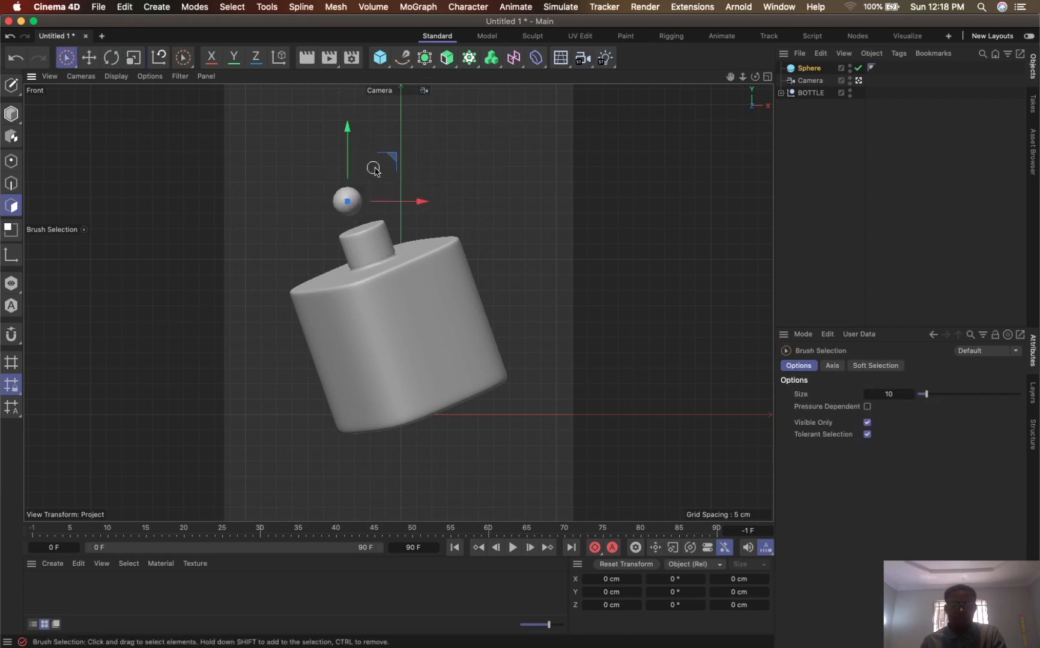
- Duplicate the small sphere to the upper right of the cap and enlarge the copy to about three times its size
left_click_drag(398, 156, 506, 128)
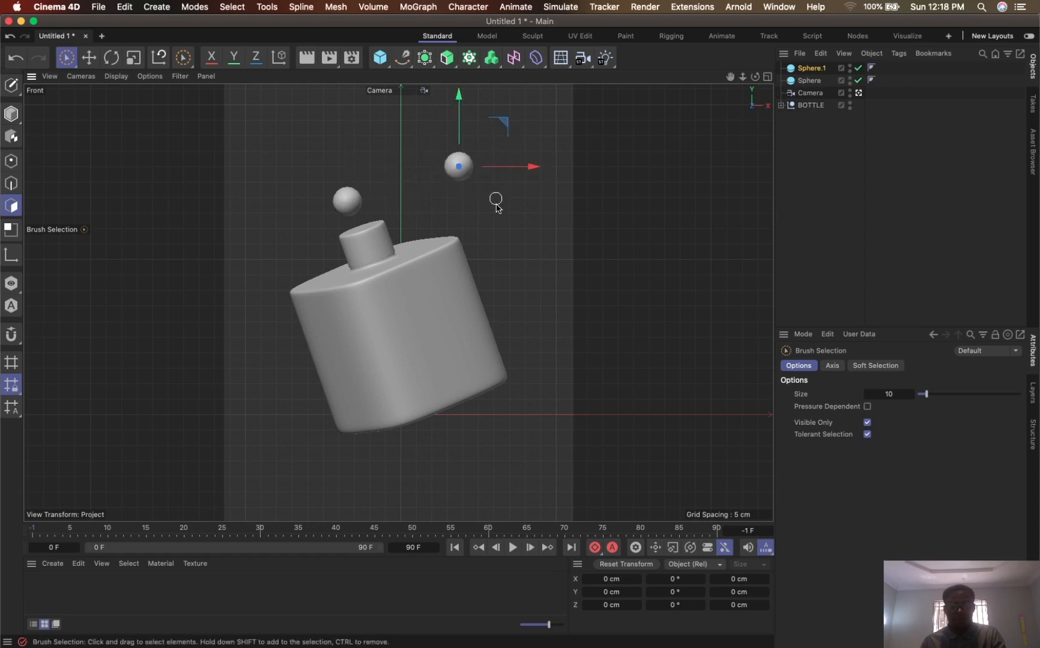
key("t")
left_click_drag(485, 243, 961, 324)
left_click_drag(493, 201, 837, 387)
left_click_drag(487, 248, 642, 324)
left_click_drag(554, 273, 685, 344)
key("9")
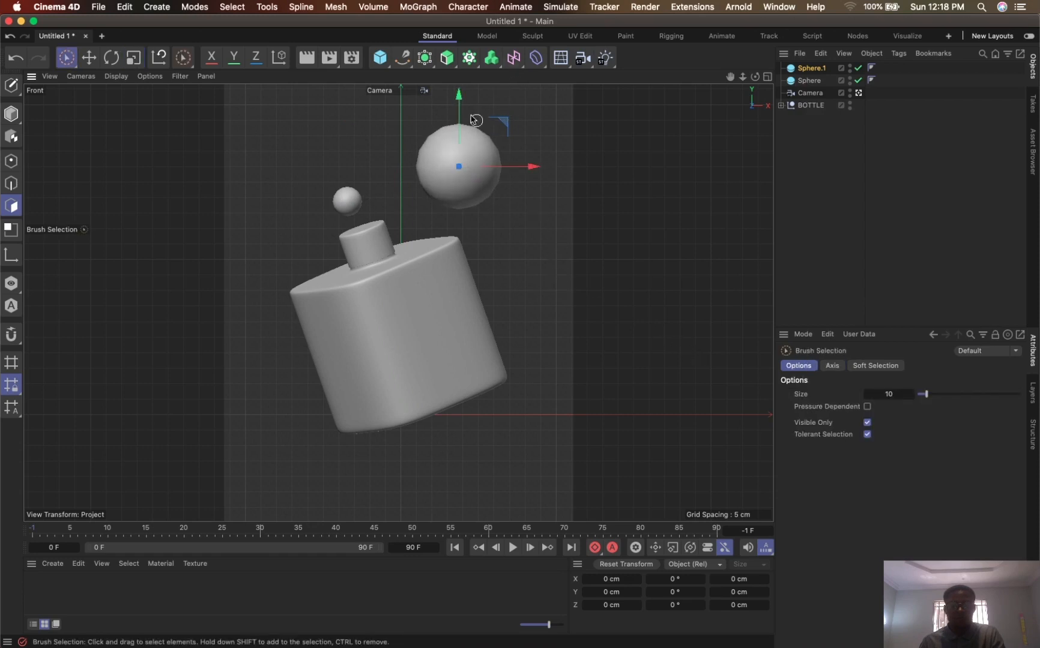
- Add a capsule and reshape it into a thin vertical rod about 173 cm long and 2.2 cm wide
left_click(380, 57)
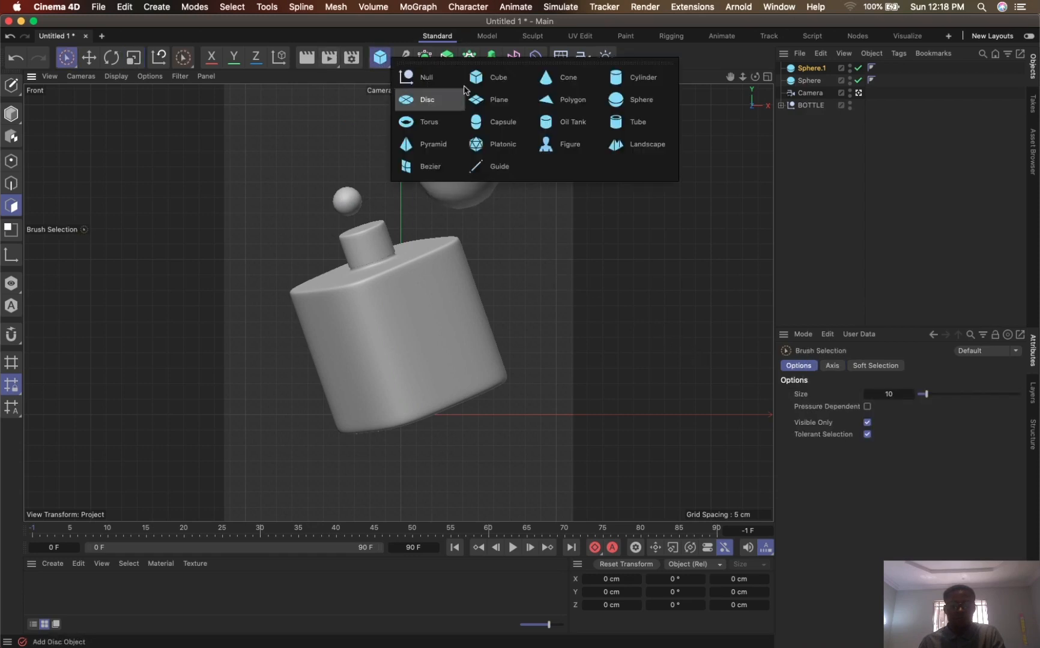
left_click(507, 123)
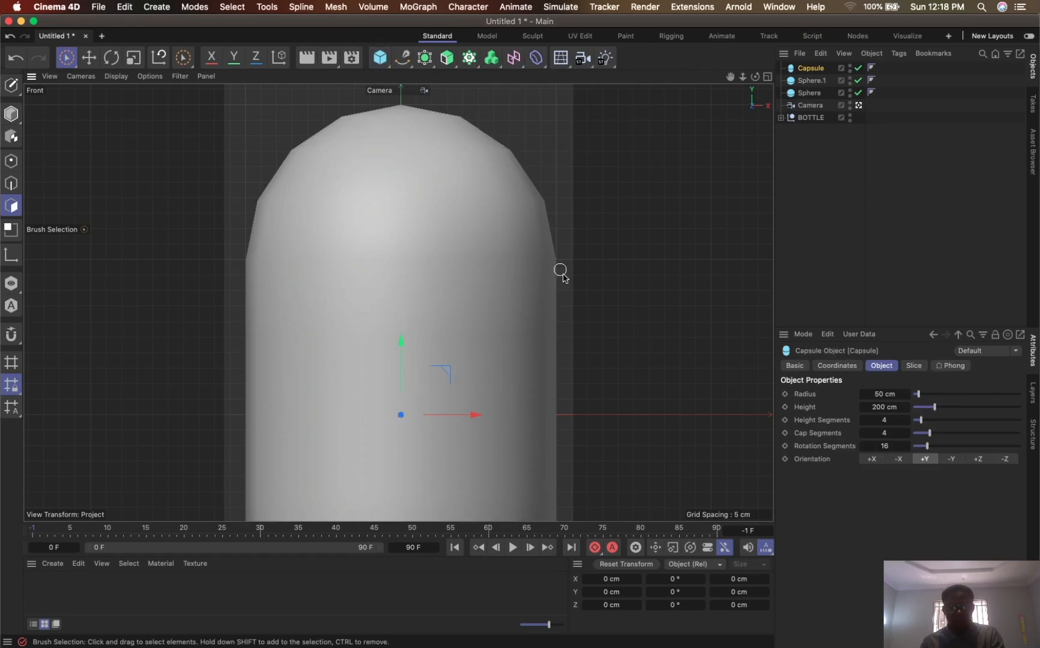
key("t")
left_click_drag(594, 249, 225, 348)
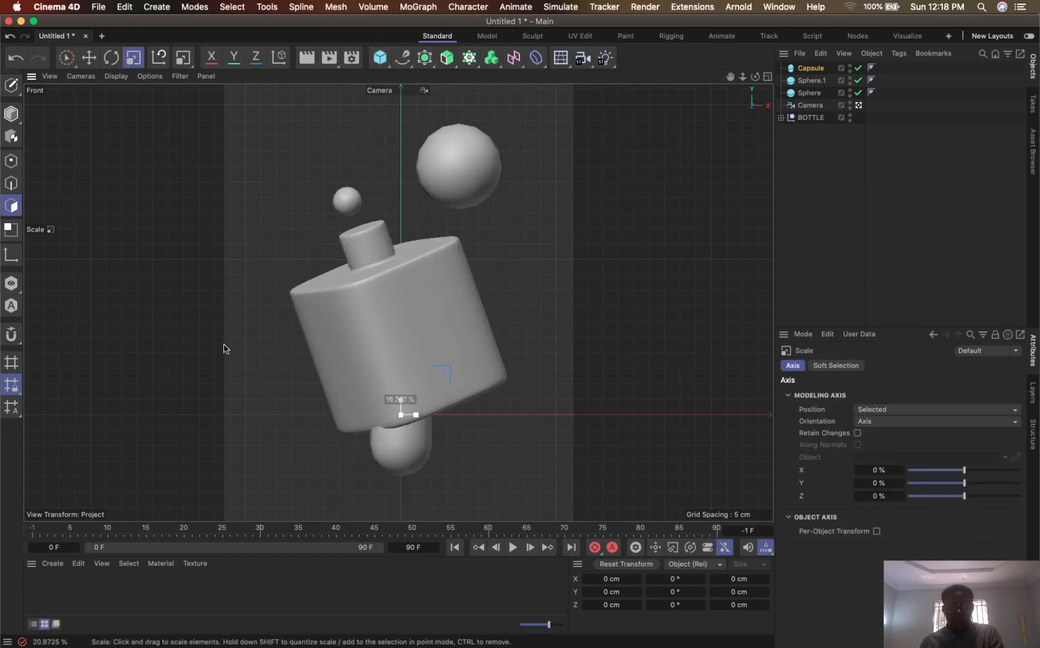
left_click(11, 113)
left_click_drag(402, 365, 424, 141)
left_click_drag(425, 412, 404, 415)
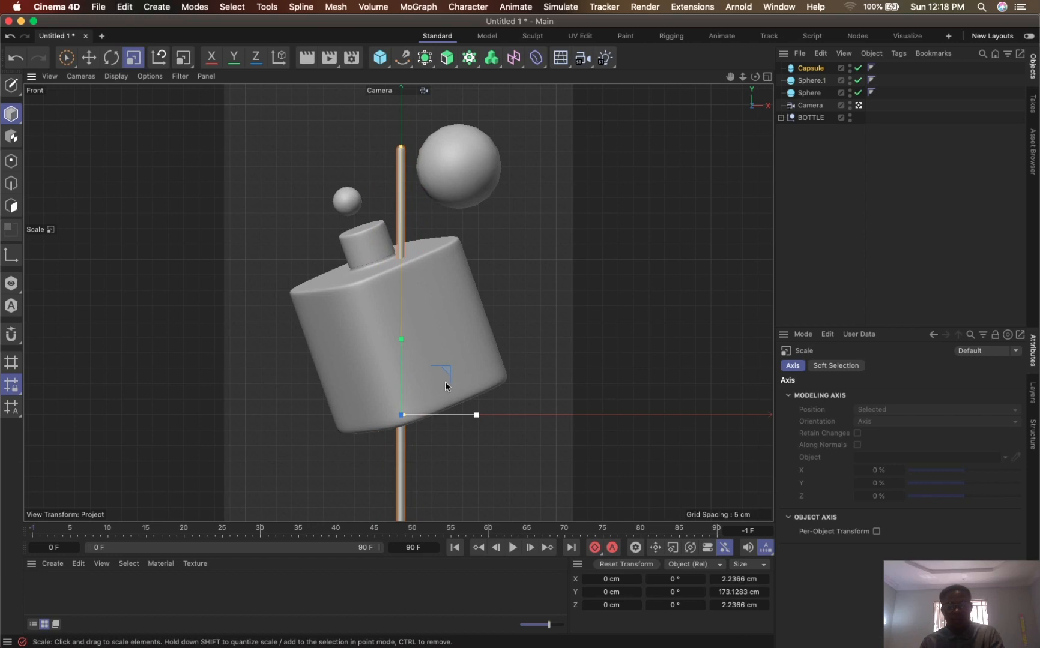
- Rotate the thin capsule rod about 45° and move it diagonally to the upper left of the bottle
key("r")
mouse_move(438, 392)
left_mouse_down()
mouse_move(447, 425)
mouse_move(332, 390)
mouse_move(262, 353)
mouse_move(281, 334)
left_mouse_up()
key("9")
left_click_drag(311, 221, 357, 200)
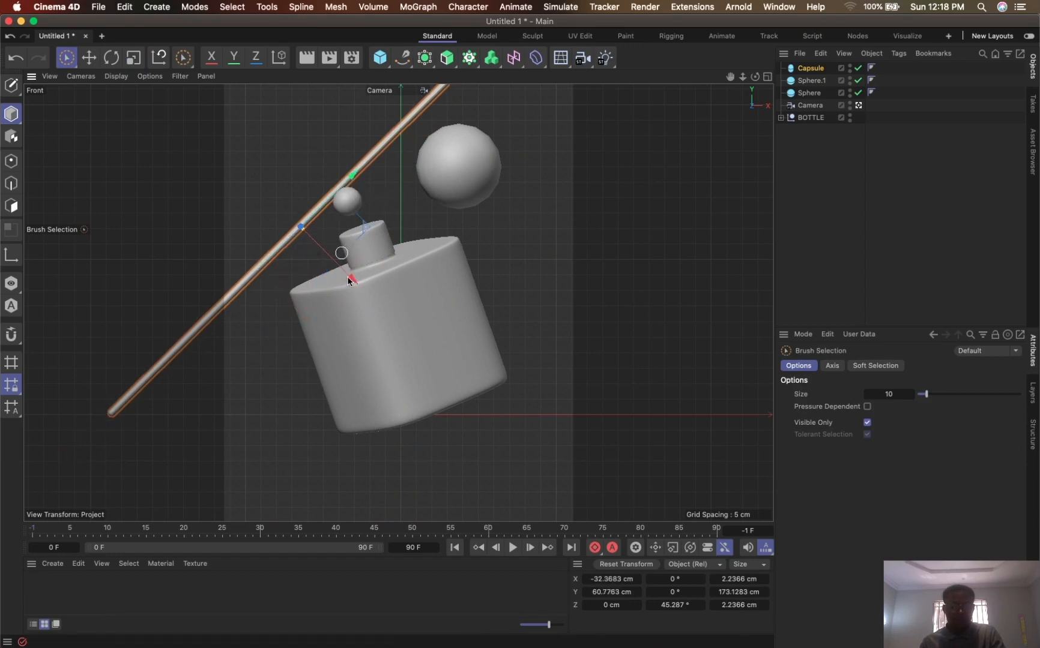
- Duplicate the diagonal rod to the lower right of the bottle and shift the original slightly further toward the upper left
left_click_drag(349, 280, 561, 508)
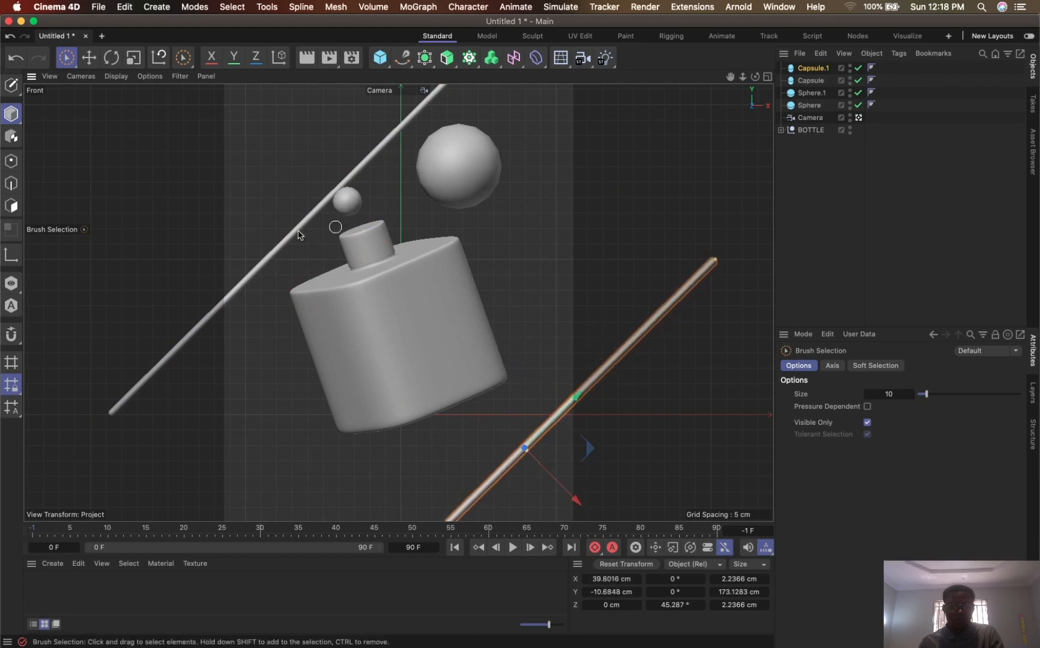
left_click(290, 238)
left_click_drag(345, 275, 327, 262)
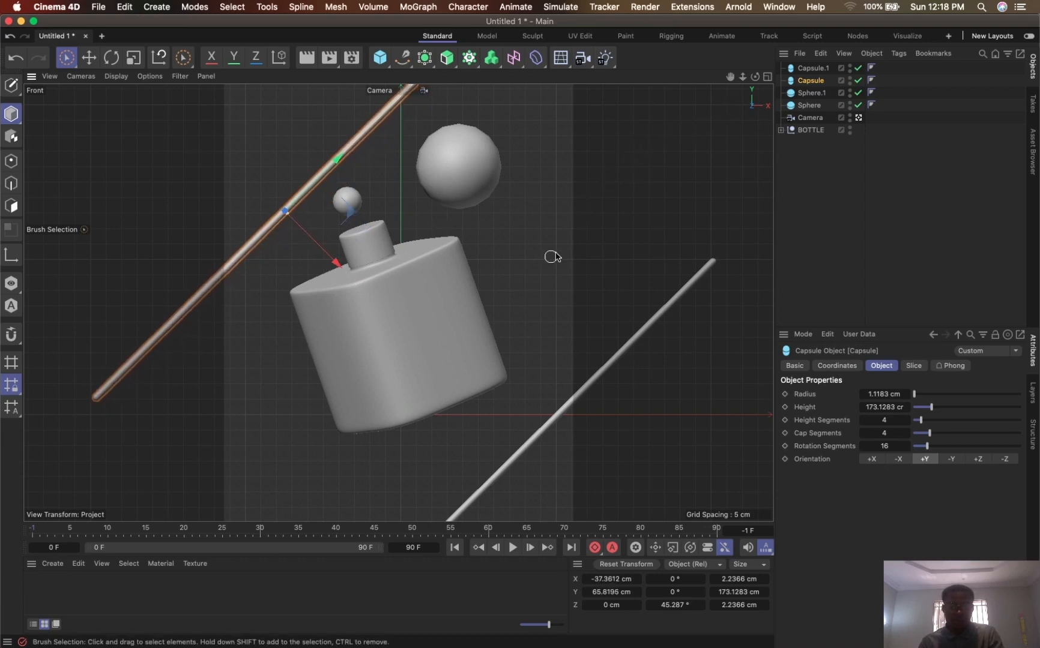
left_click(813, 68)
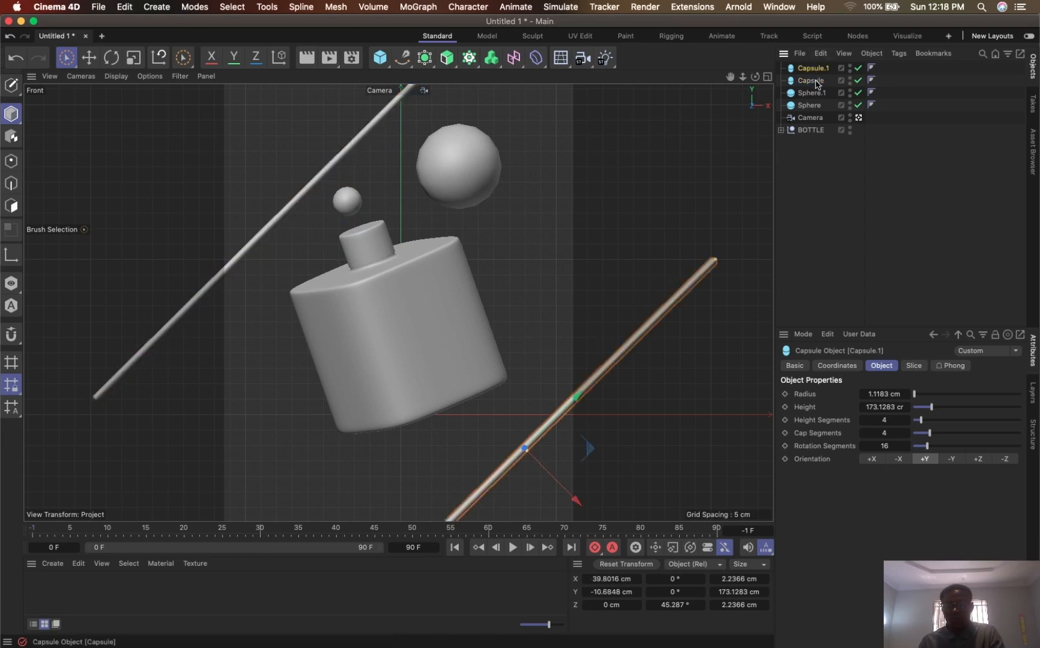
- Add a tube, shrink it to about 19 cm wide, tilt its open end forward and place it right of the large sphere
left_click(380, 57)
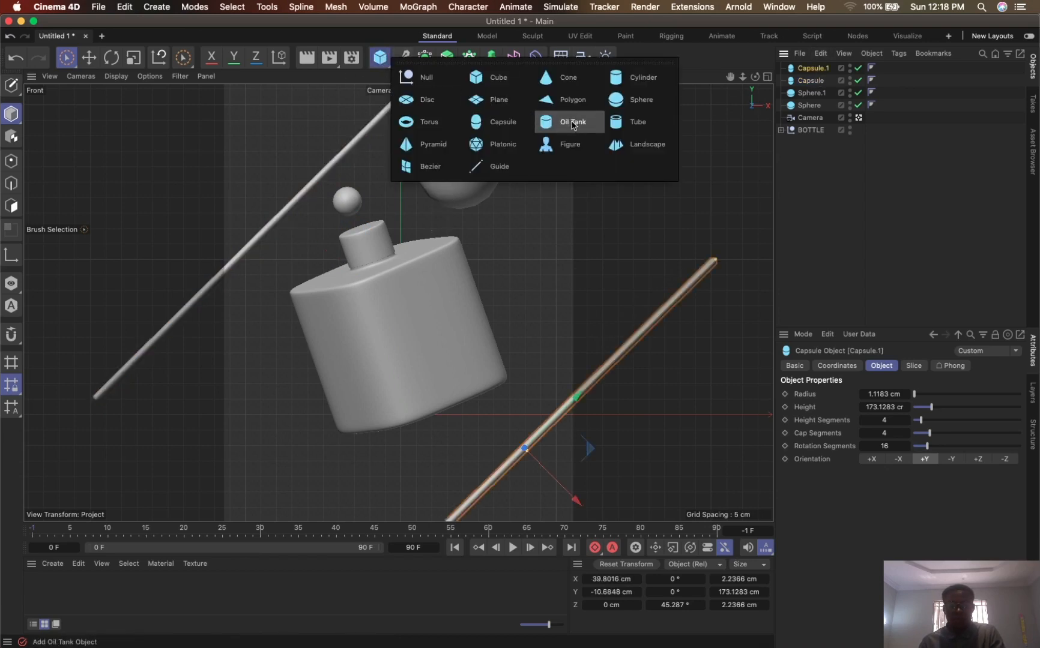
left_click(635, 120)
key("t")
left_click_drag(558, 295, 283, 336)
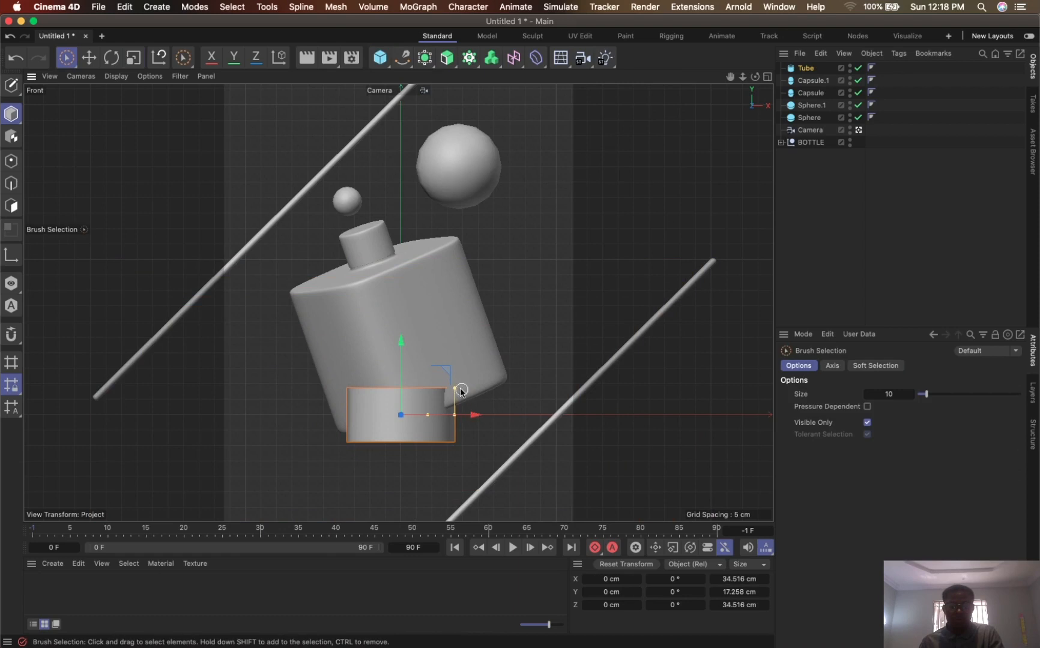
mouse_move(456, 388)
left_mouse_down()
mouse_move(451, 416)
mouse_move(433, 417)
mouse_move(443, 416)
mouse_move(401, 454)
mouse_move(409, 447)
left_mouse_up()
key("r")
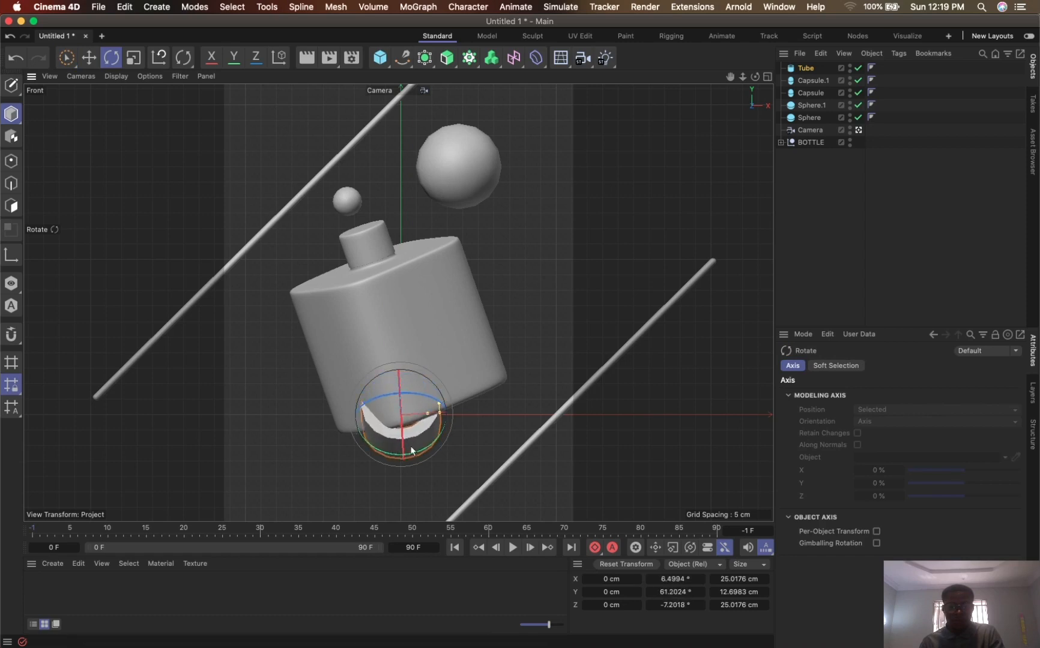
key("space")
mouse_move(399, 364)
left_mouse_down()
mouse_move(403, 210)
mouse_move(628, 212)
mouse_move(630, 222)
mouse_move(589, 222)
left_mouse_up()
key("t")
key("space")
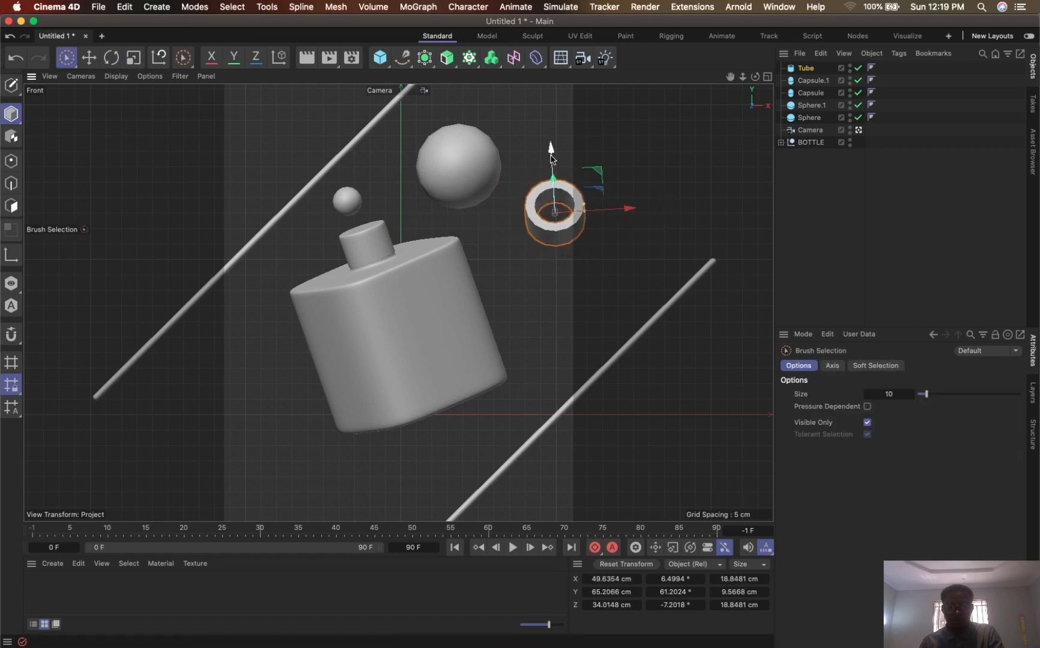
- Reshape the tube to about 130 cm long and 11 cm wide, slanting from the large sphere down to the right
left_click_drag(553, 157, 555, 205)
mouse_move(625, 260)
left_mouse_down()
mouse_move(603, 269)
mouse_move(616, 263)
mouse_move(575, 237)
mouse_move(567, 208)
left_mouse_up()
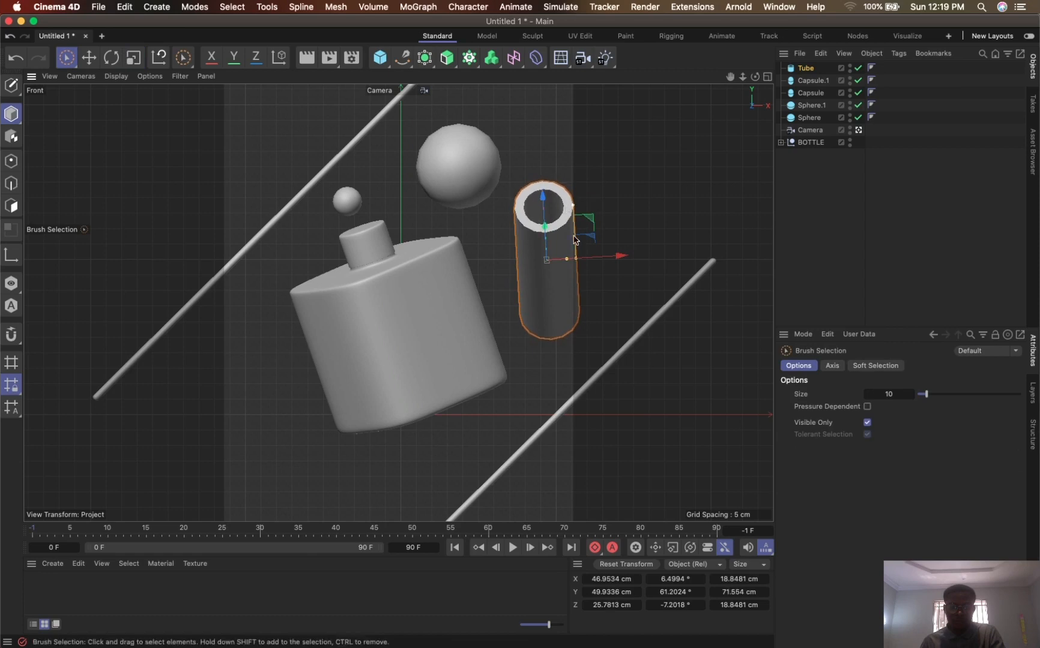
mouse_move(576, 259)
left_mouse_down()
mouse_move(559, 266)
mouse_move(579, 263)
left_mouse_up()
left_click_drag(569, 207, 558, 167)
left_click_drag(618, 257, 596, 249)
key("r")
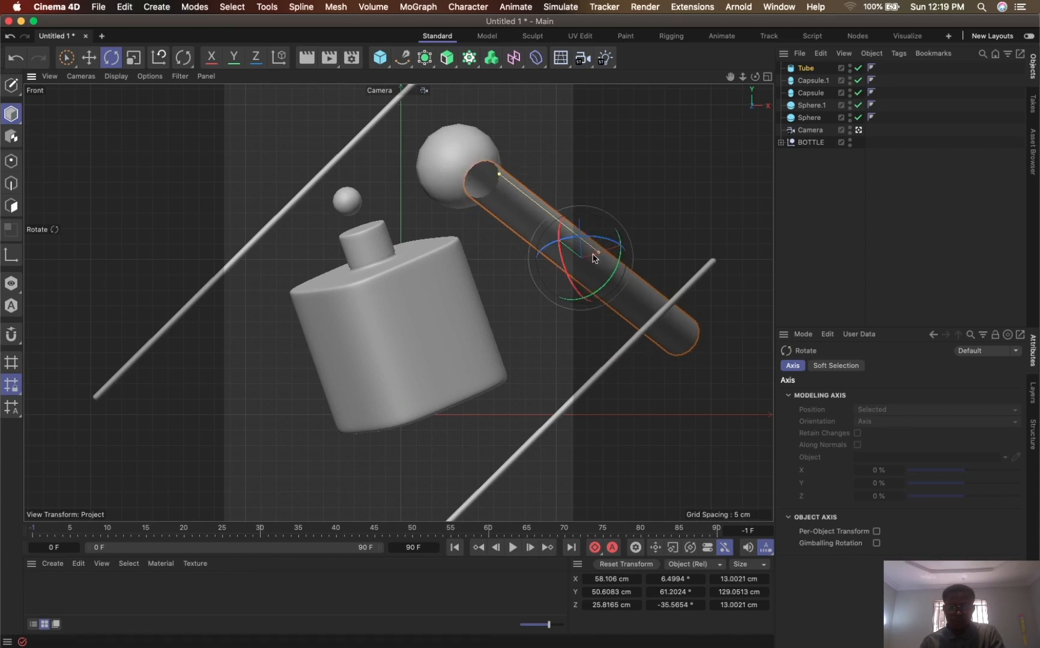
mouse_move(503, 170)
left_mouse_down()
mouse_move(533, 203)
mouse_move(508, 194)
mouse_move(500, 171)
left_mouse_up()
mouse_move(599, 251)
left_mouse_down()
mouse_move(592, 271)
mouse_move(598, 260)
left_mouse_up()
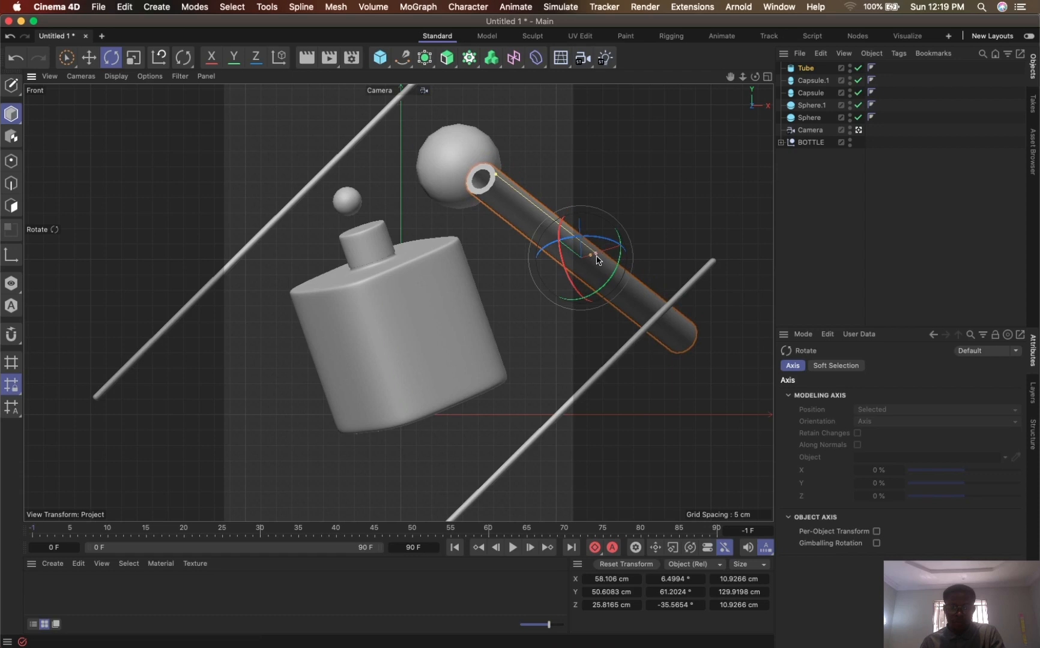
- Duplicate the long tube, scale the copy to about 58 cm long and place it in front of the bottle's lower right side
key("space")
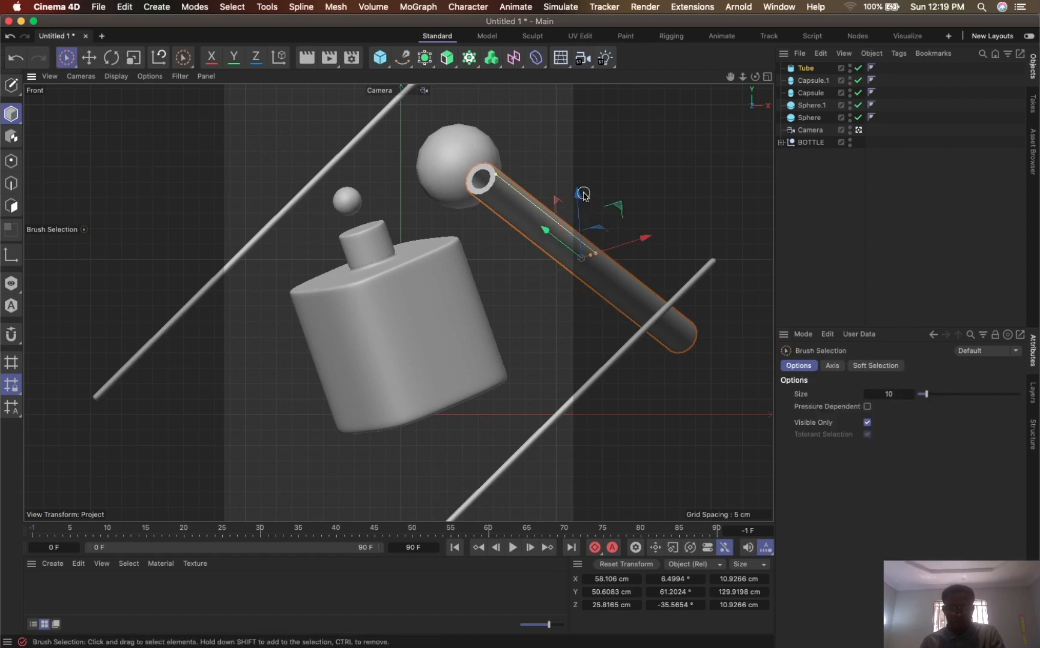
left_click_drag(583, 195, 540, 445)
key("t")
left_click_drag(607, 433, 439, 556)
key("space")
left_click_drag(556, 480, 418, 374)
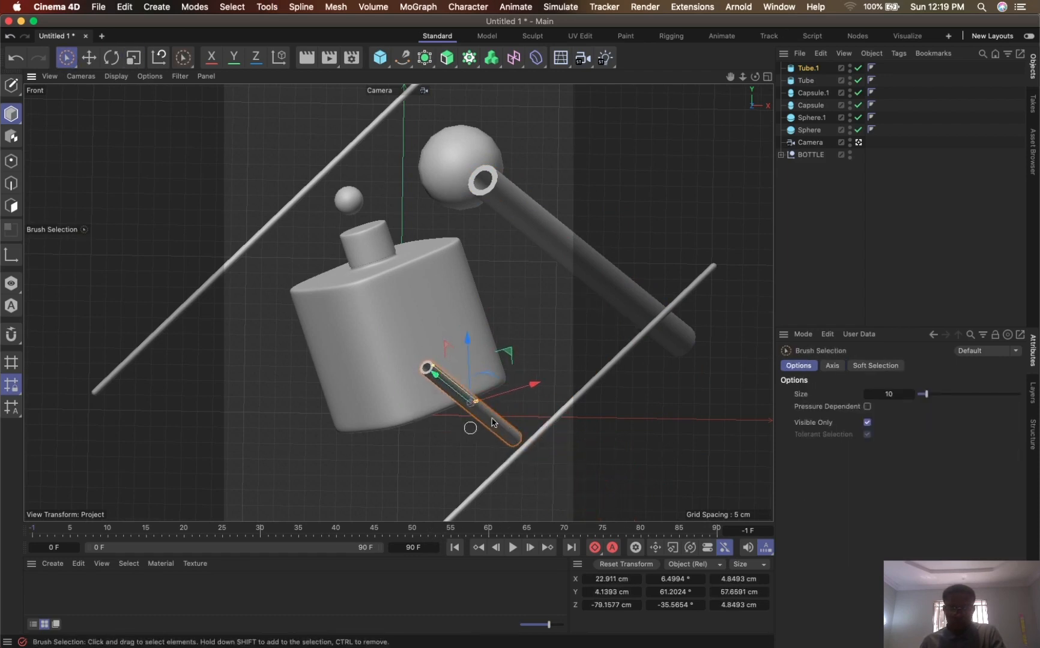
left_click_drag(532, 385, 422, 381)
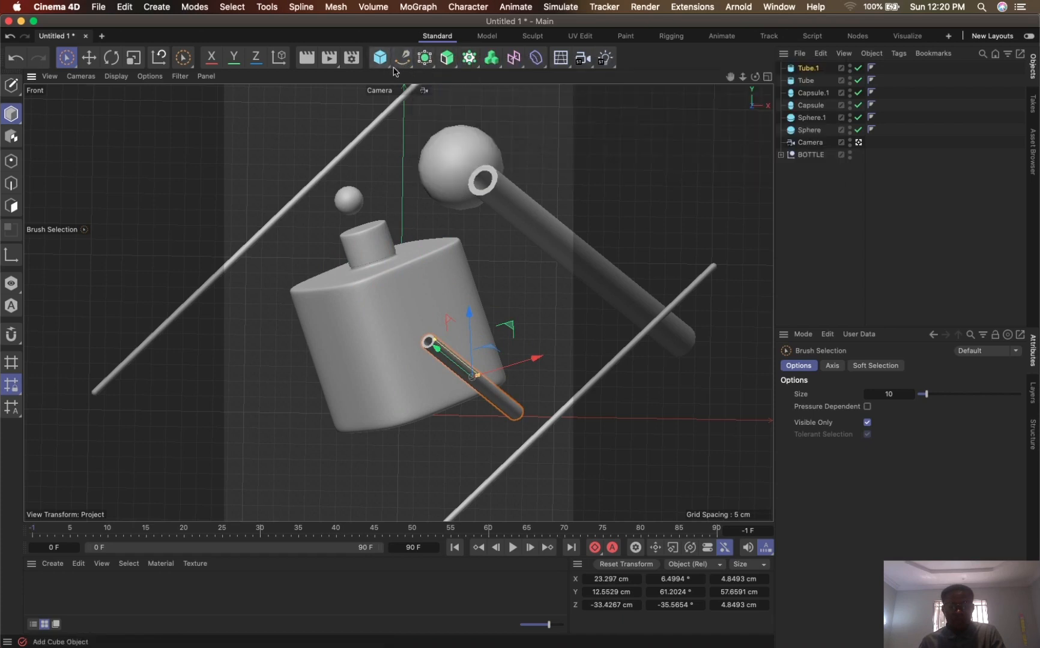
- Add a star spline, scale it to about 141 cm across and raise it to about 34 cm in Y around the bottle
left_click(403, 58)
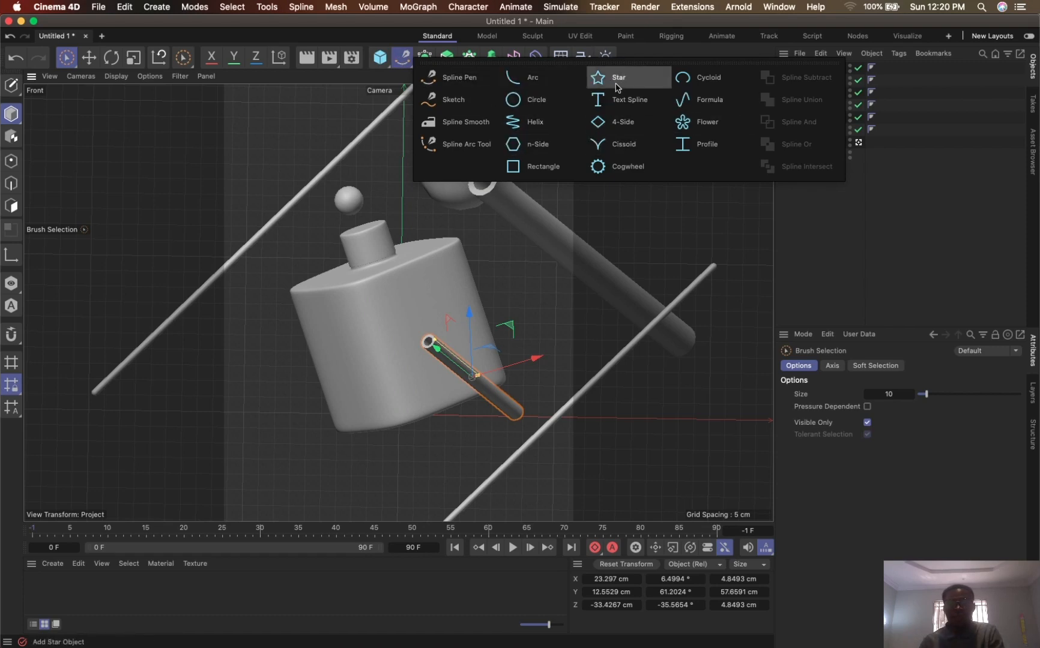
left_click(626, 86)
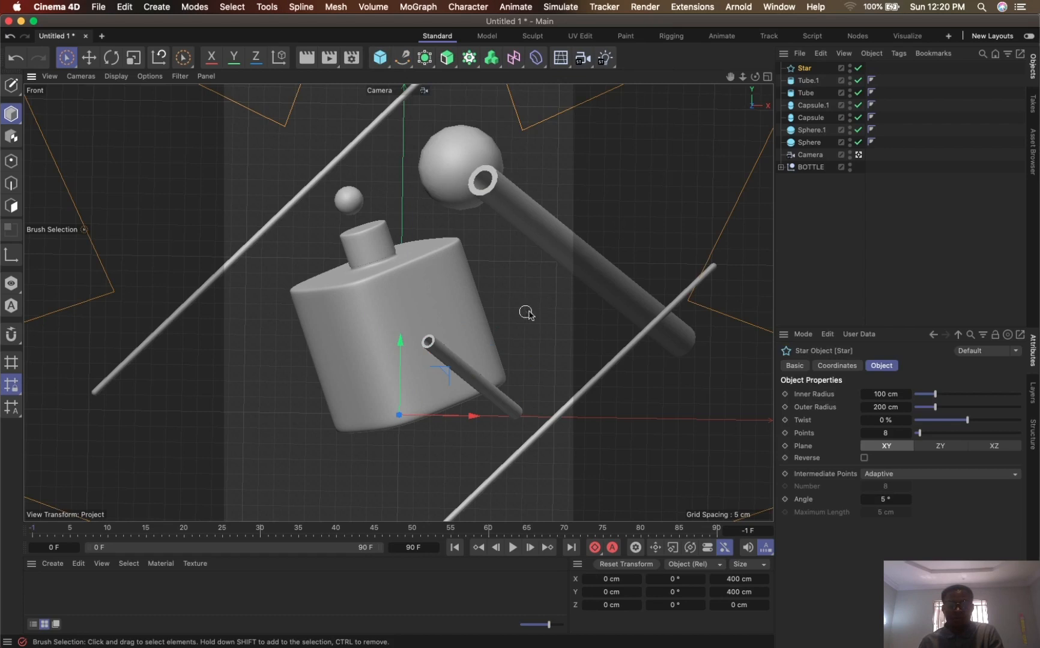
key("t")
mouse_move(604, 302)
left_mouse_down()
mouse_move(453, 307)
mouse_move(333, 341)
left_mouse_up()
left_click_drag(400, 343, 409, 253)
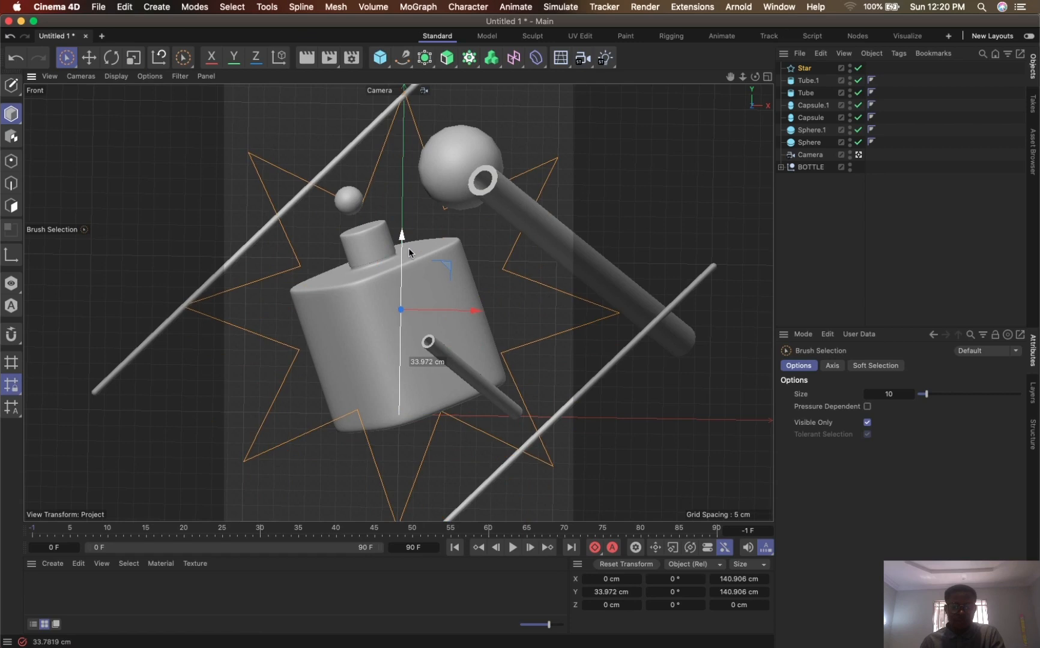
left_click_drag(409, 253, 409, 252)
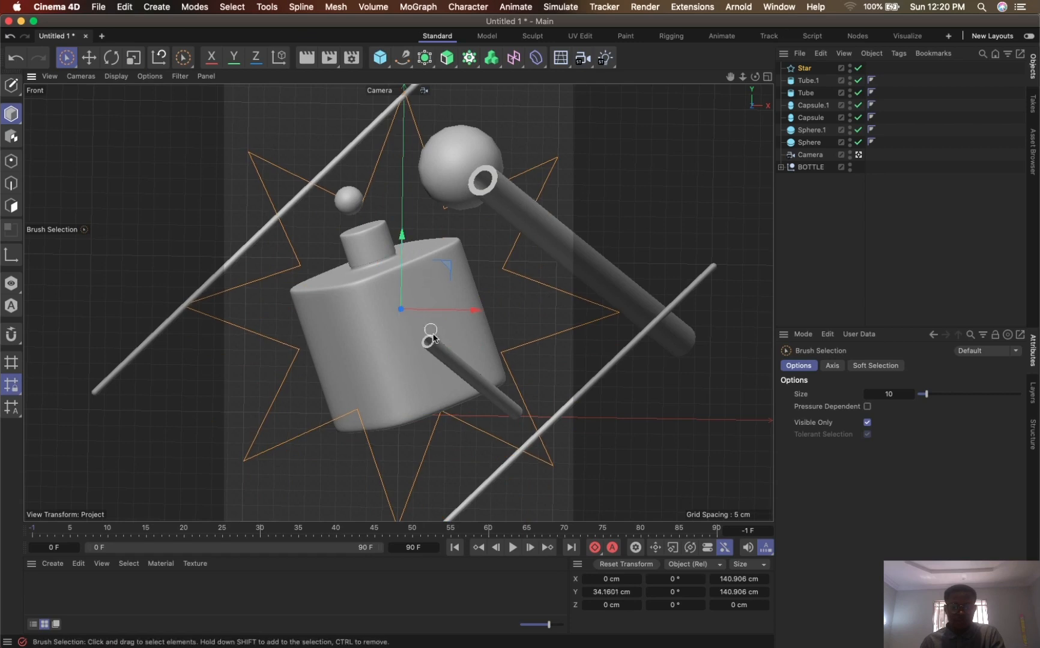
- Set the star spline's twist to 83% and its number of points to 16
left_click(805, 68)
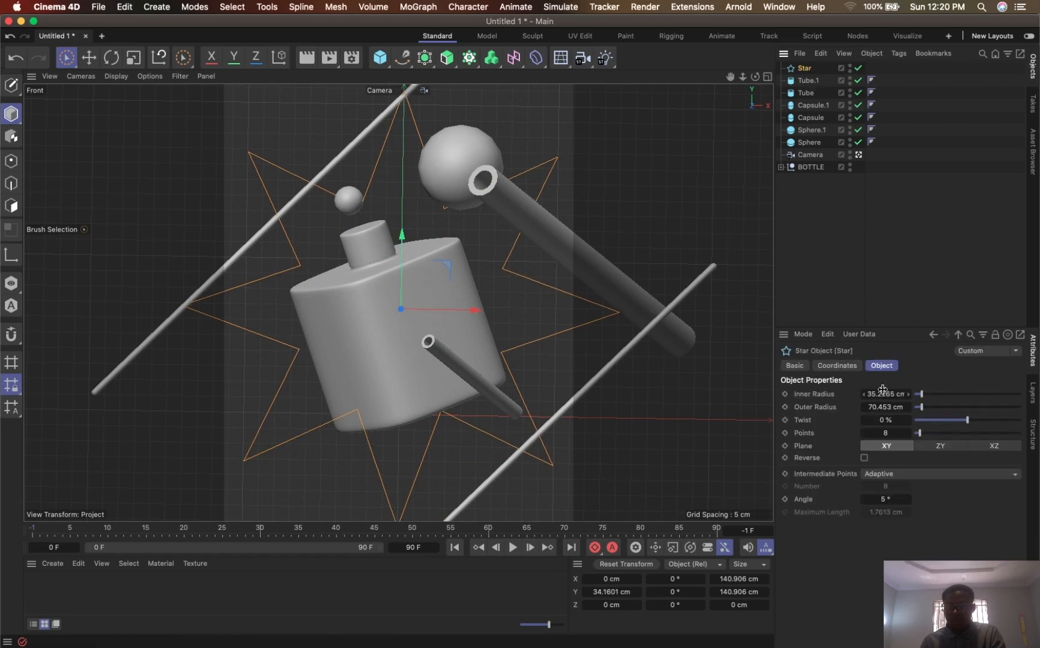
left_click_drag(968, 420, 1014, 432)
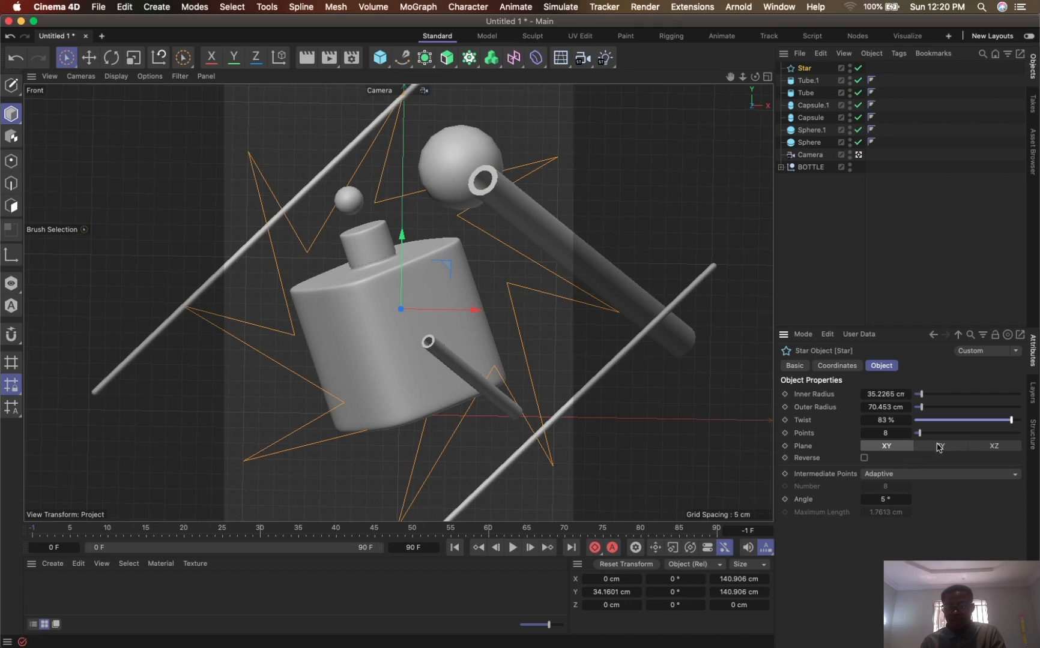
mouse_move(926, 439)
left_mouse_down()
mouse_move(955, 434)
mouse_move(918, 438)
mouse_move(929, 440)
left_mouse_up()
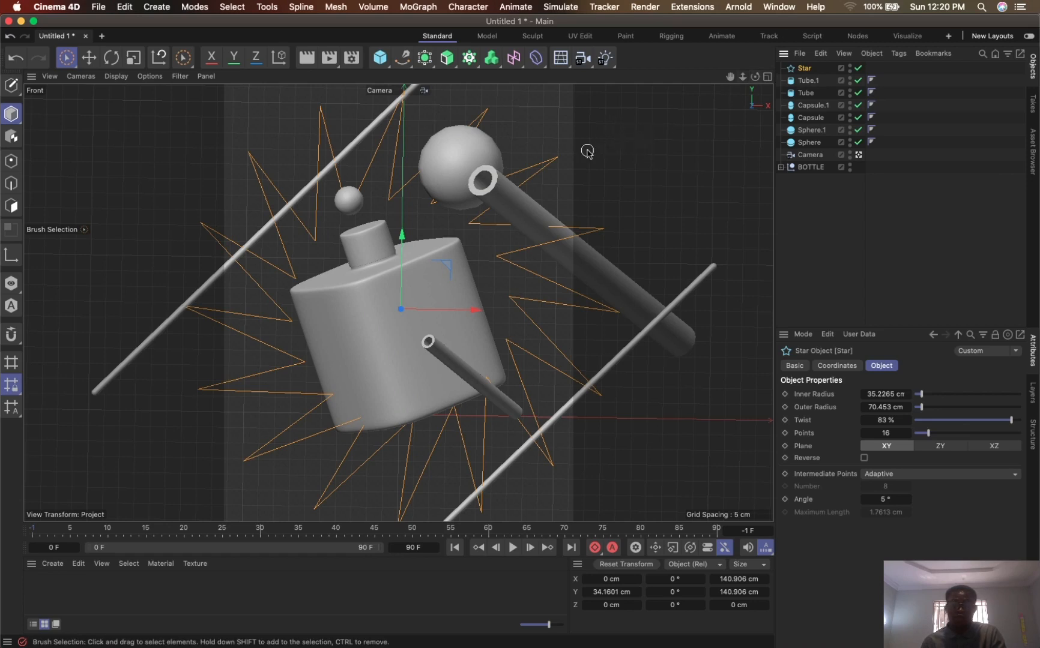
- Put the star in an Extrude generator, rotate it about 7.2° around its vertical axis and set the extrusion offset to 0 cm
left_click(453, 67)
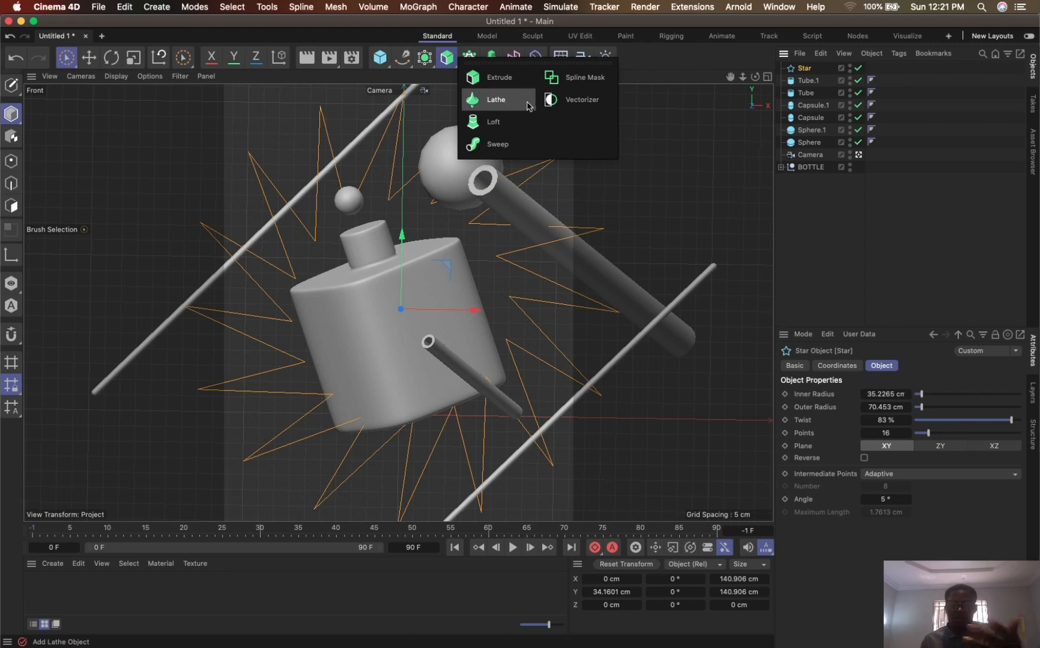
left_click(497, 82)
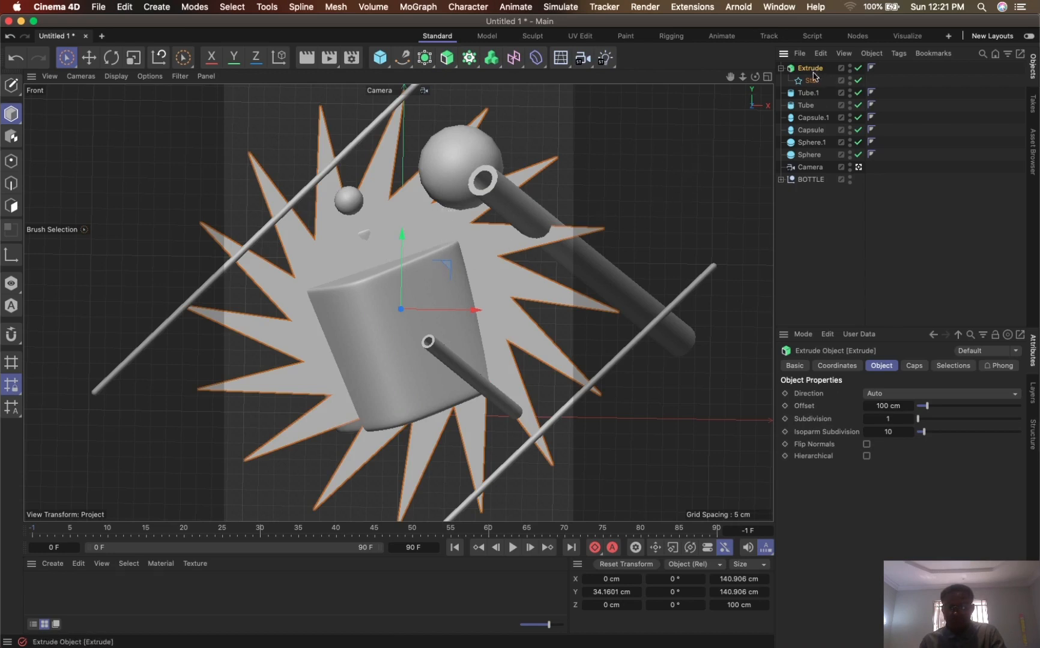
key("r")
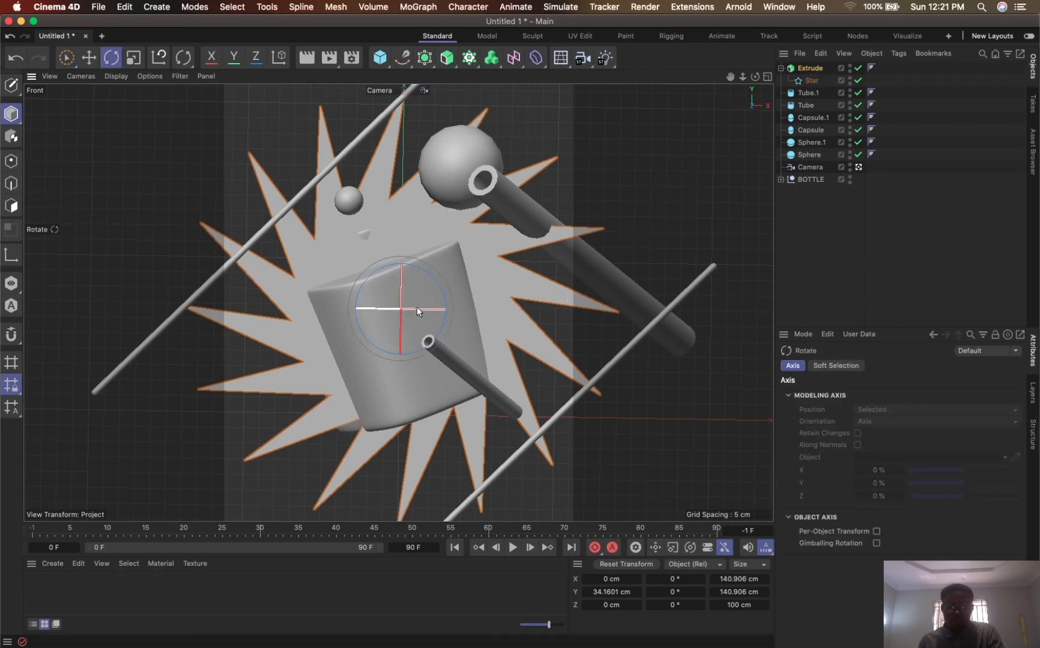
left_click_drag(385, 307, 395, 311)
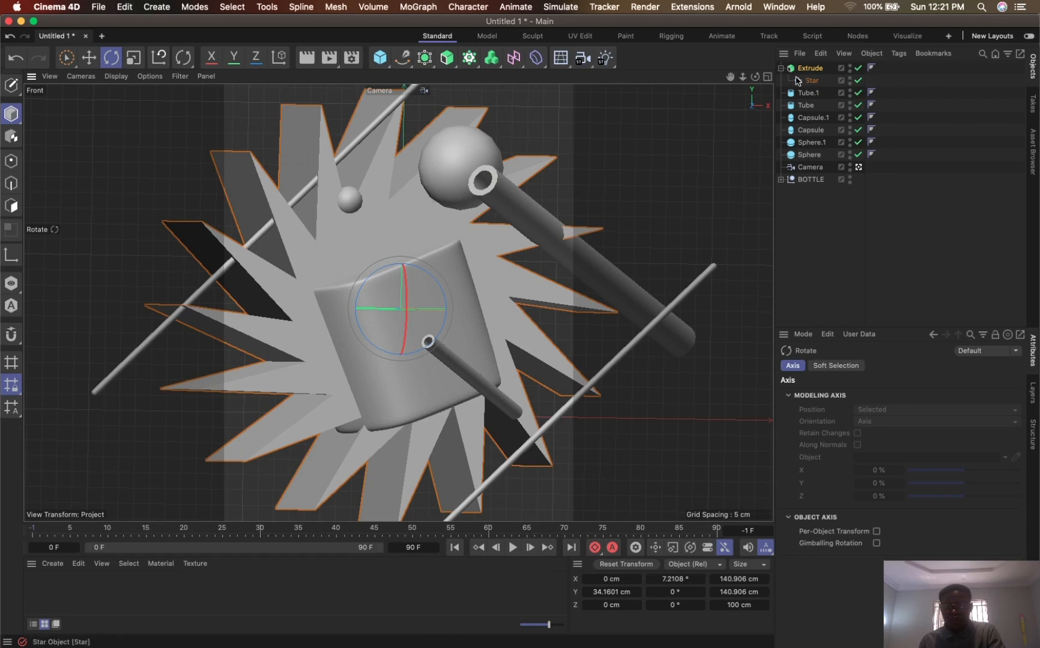
left_click(807, 69)
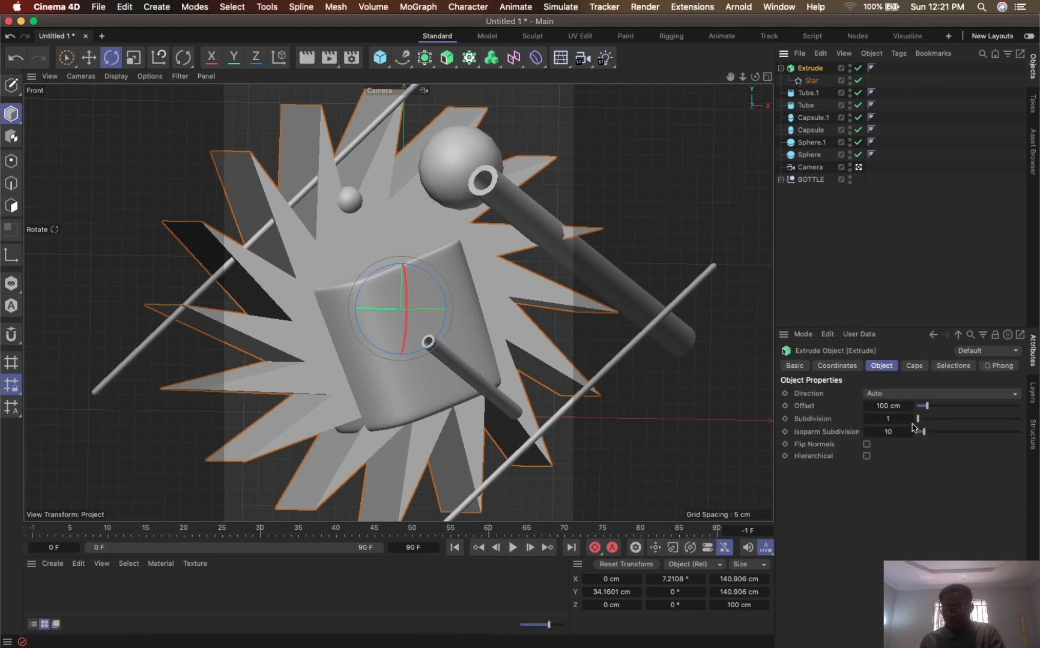
left_click_drag(929, 409, 917, 410)
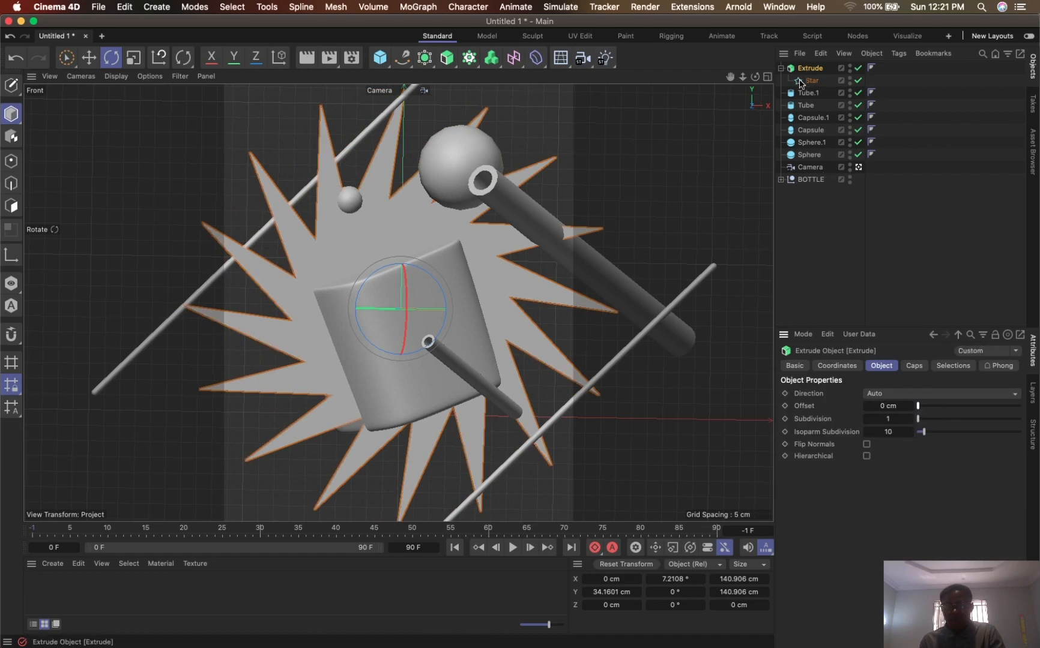
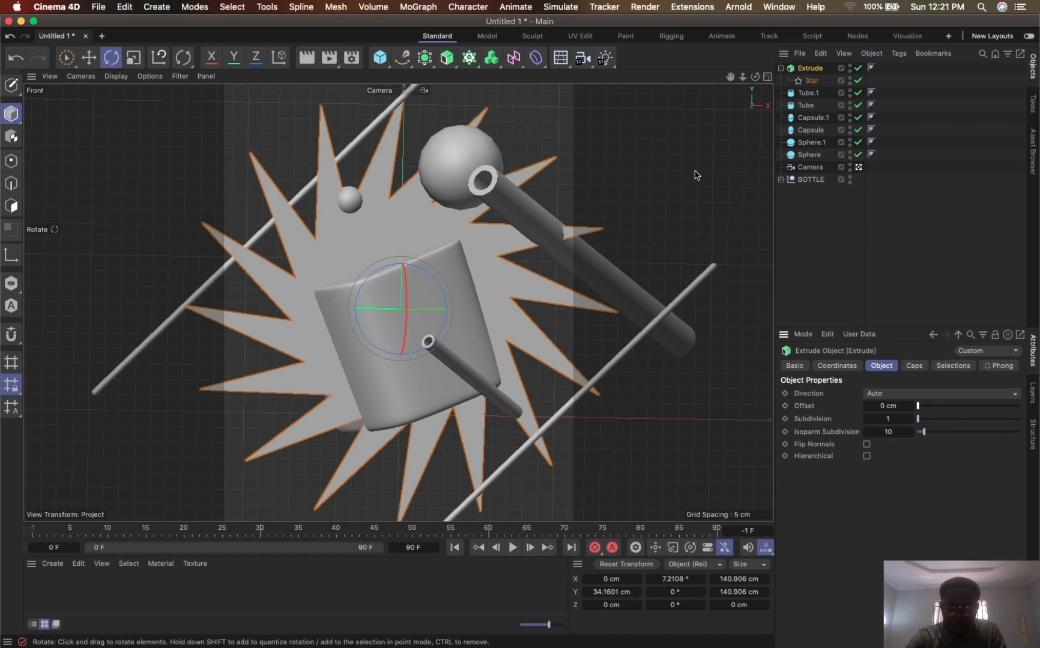
- Move the extruded star behind the bottle to about 110 cm in Z and about -8 cm in X
middle_click(695, 175)
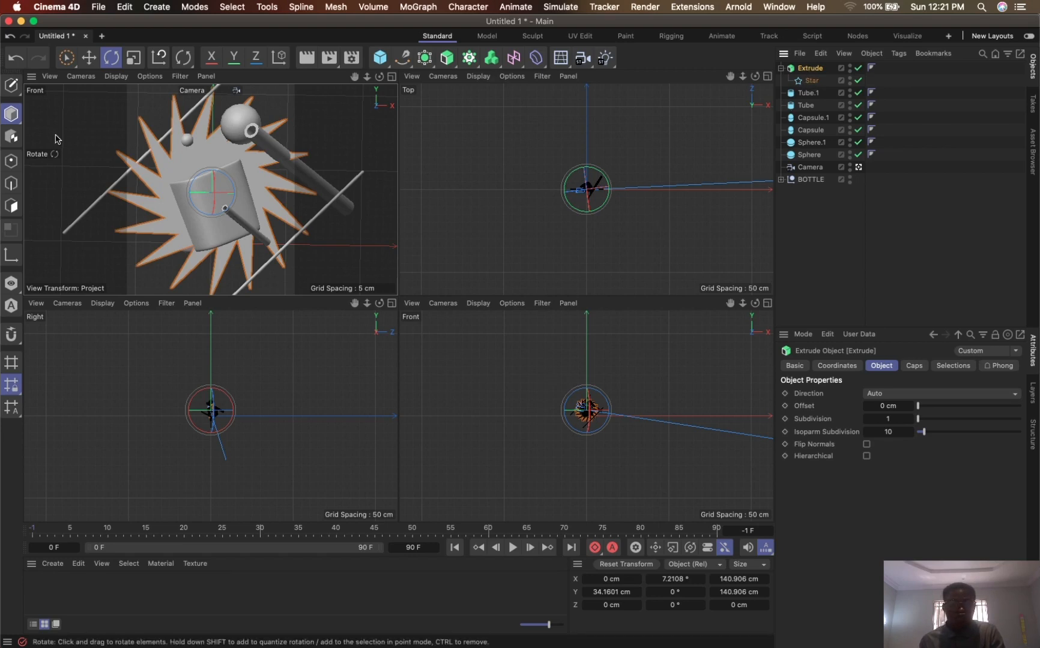
left_click(66, 58)
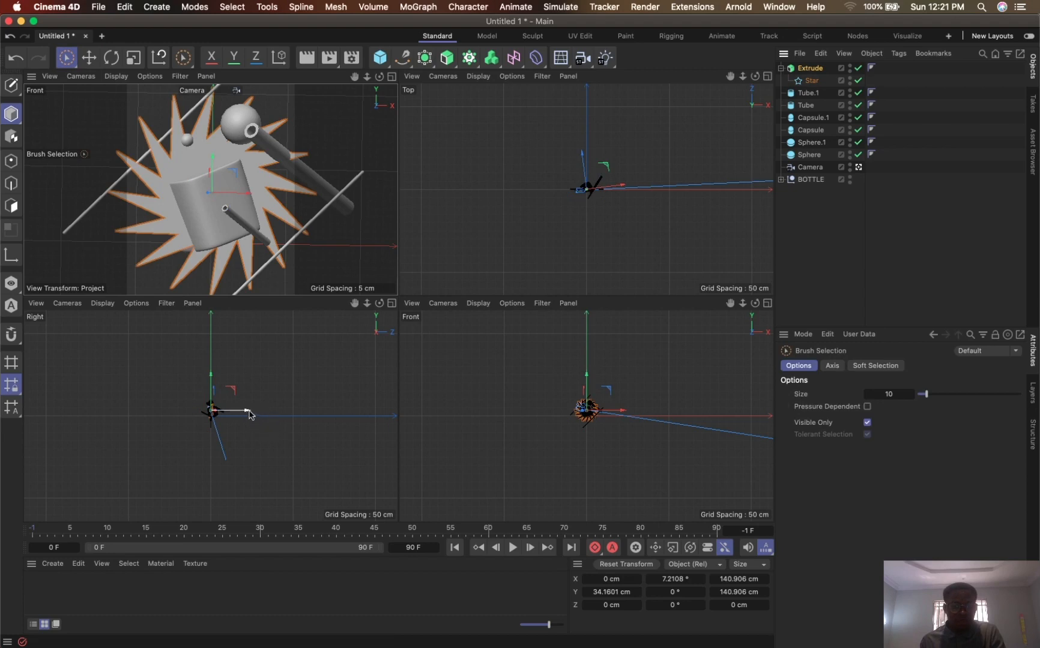
left_click_drag(214, 411, 267, 424)
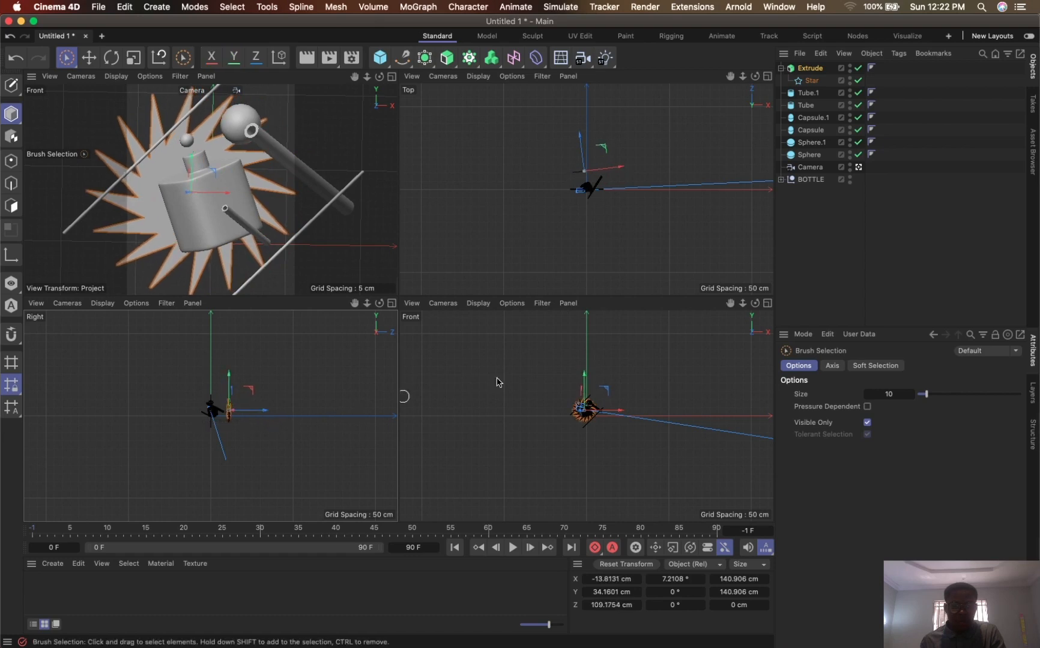
left_click_drag(615, 413, 619, 419)
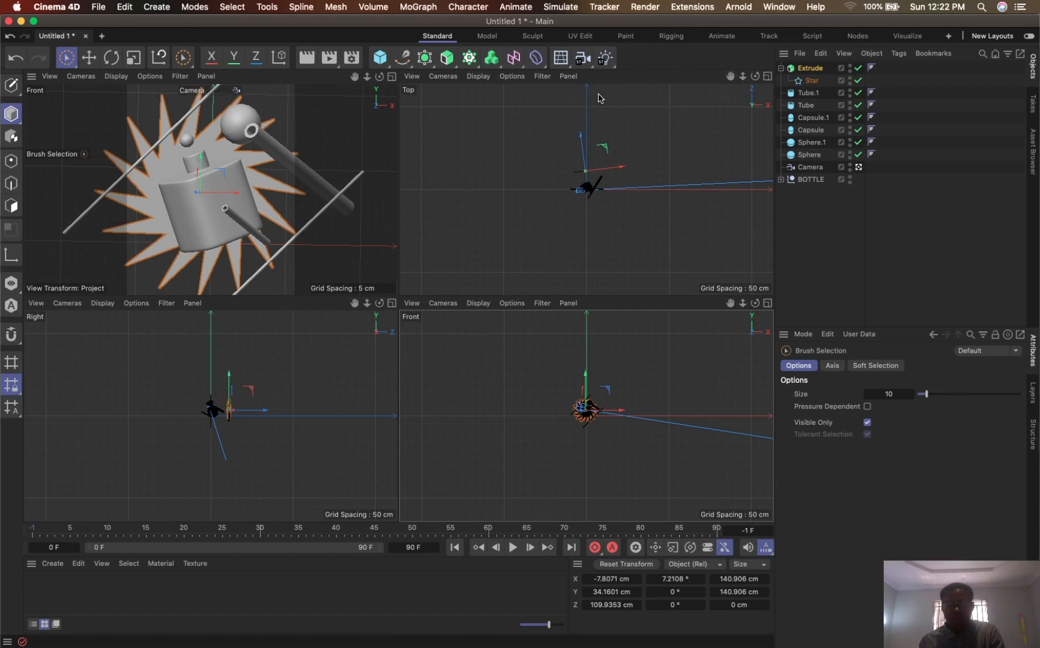
middle_click(359, 106)
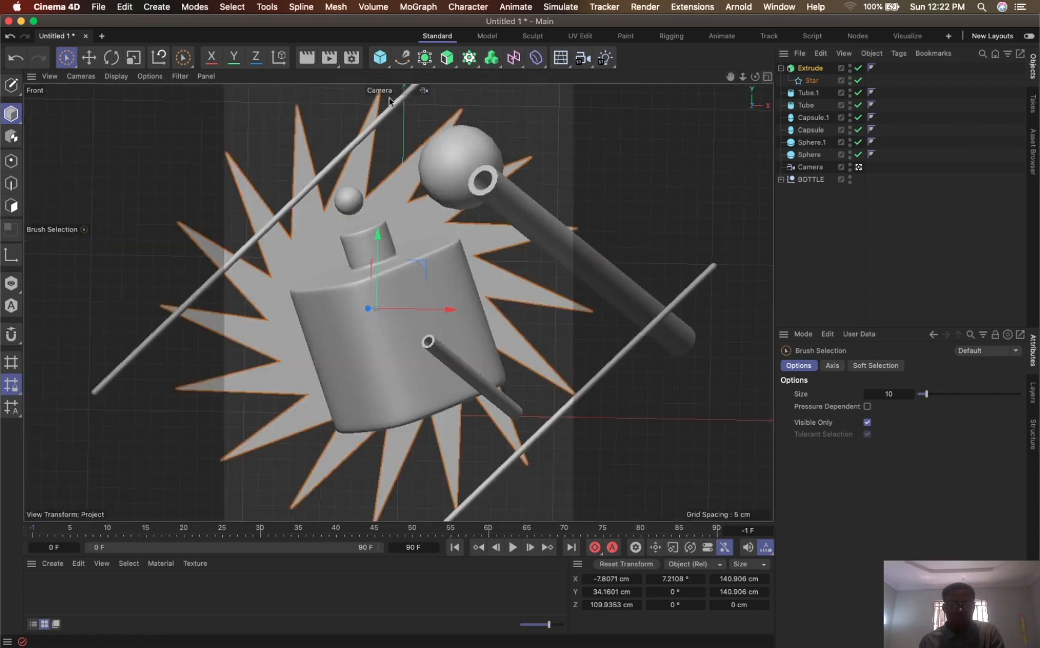
- Duplicate the extruded star, take the copied star spline out of its Extrude generator and delete that generator
mouse_move(810, 84)
left_mouse_down()
mouse_move(822, 80)
mouse_move(807, 66)
left_mouse_up()
key("super+c")
key("super+v")
left_click(814, 69)
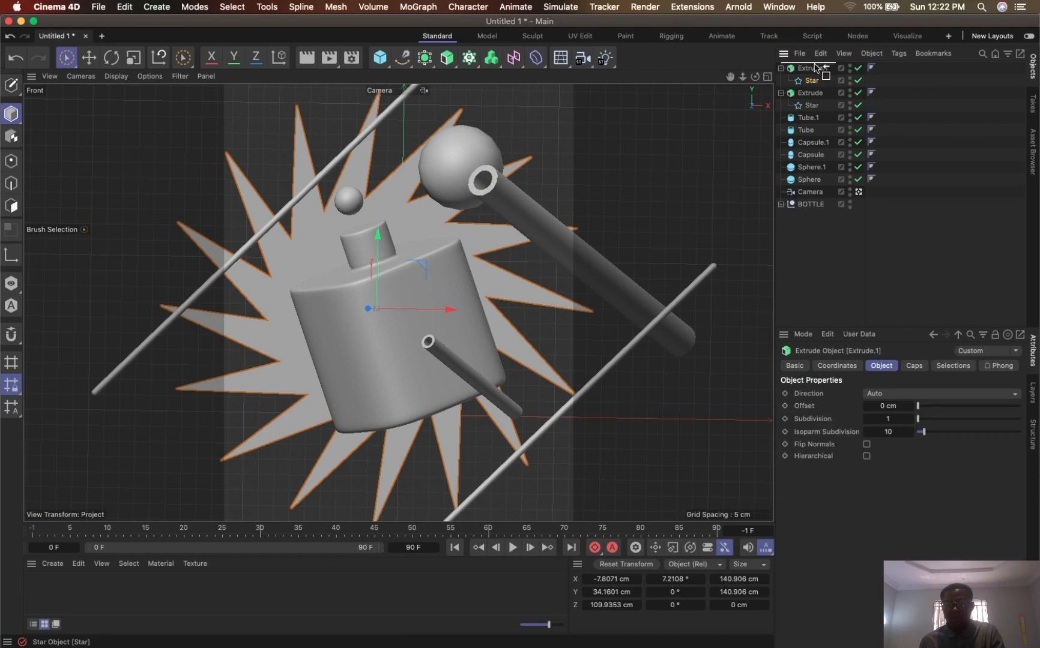
left_click(812, 81)
key("Delete")
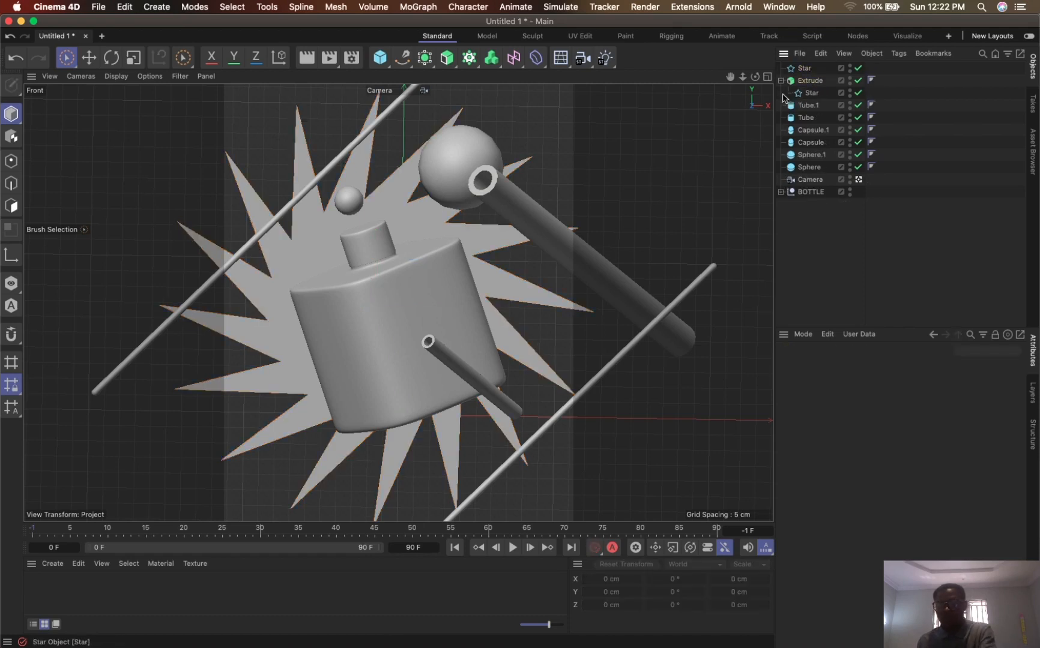
- Add a circle spline scaled to about 0.04 cm across and sweep it along the loose star spline with a Sweep generator
left_click(404, 66)
left_click(538, 101)
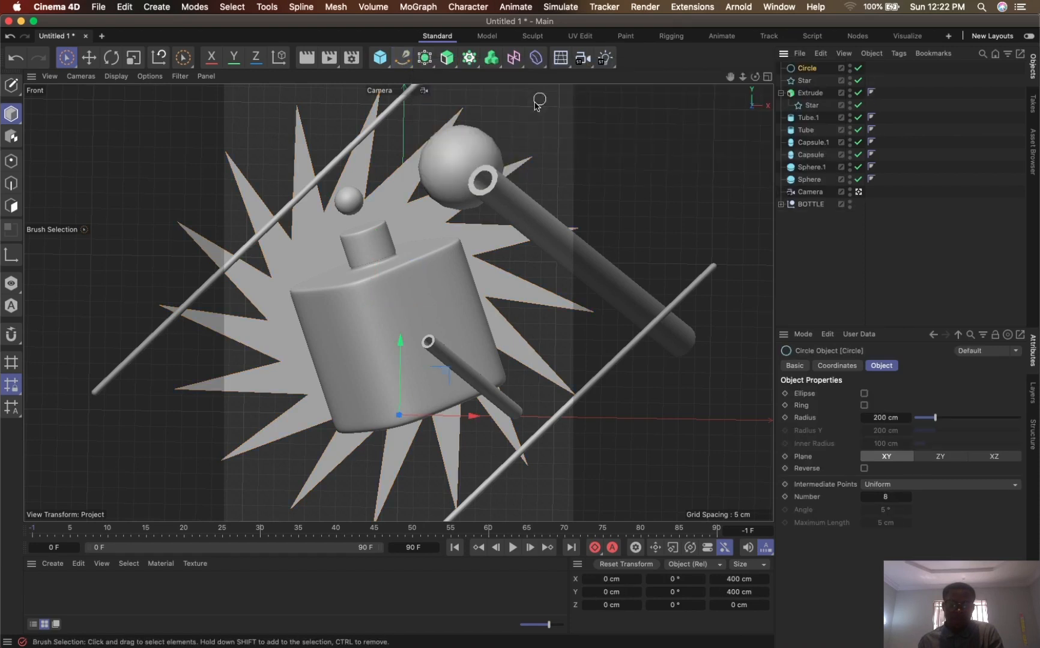
key("t")
left_click_drag(622, 280, 231, 428)
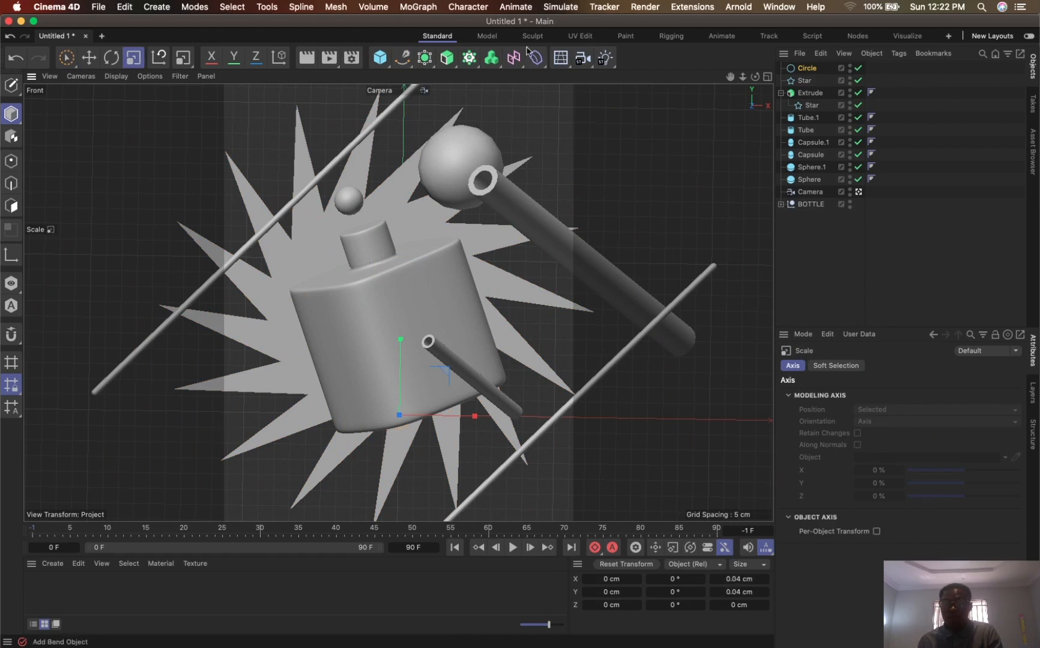
left_click(446, 57)
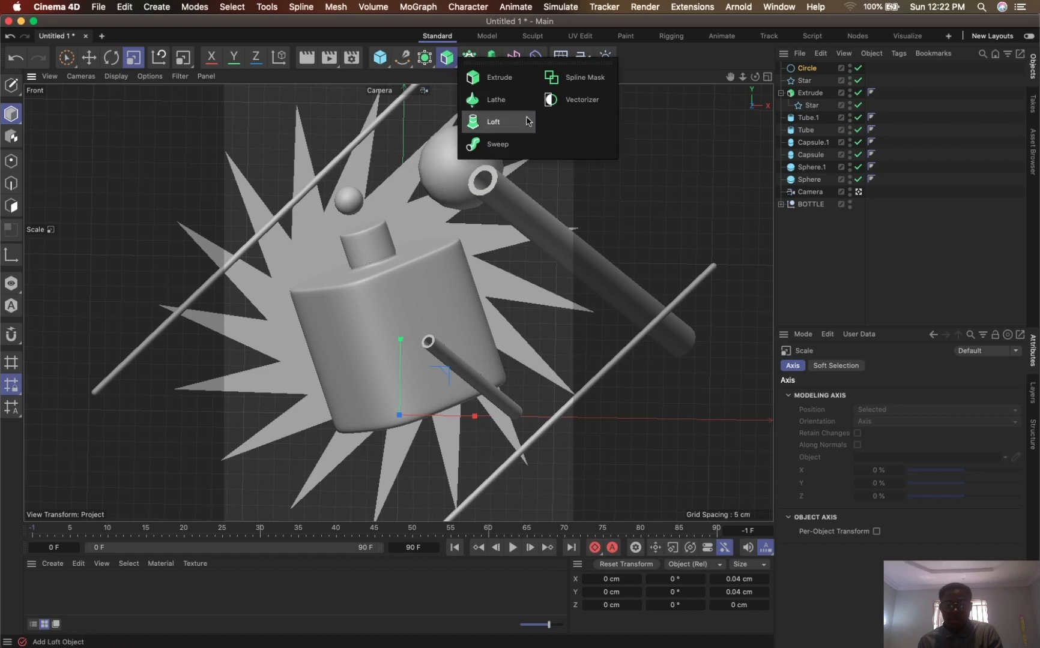
left_click(506, 146, "alt")
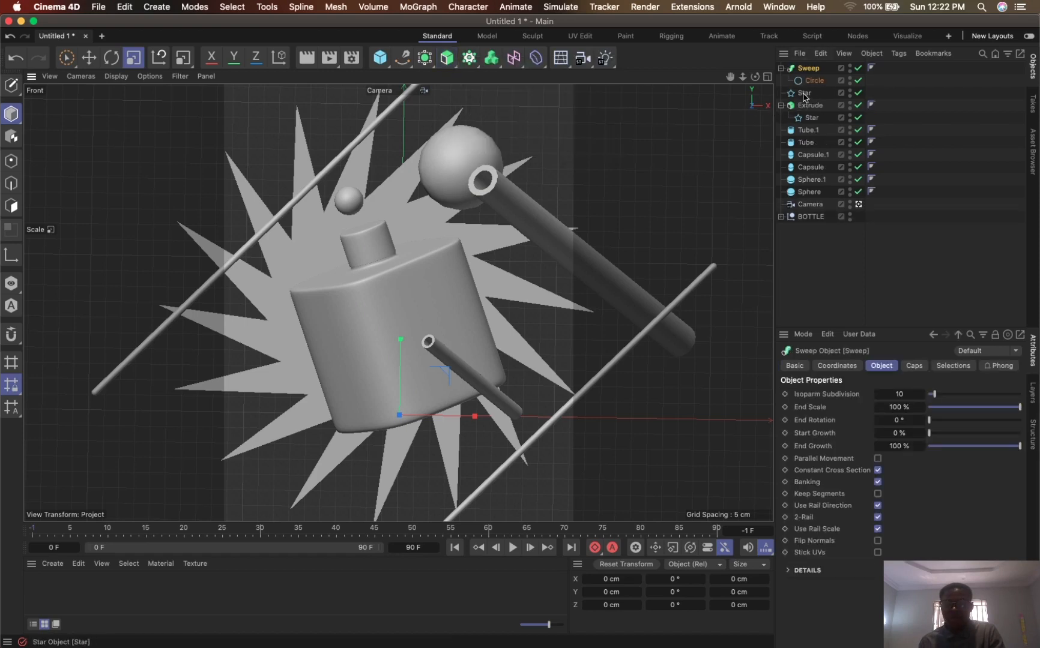
left_click_drag(802, 97, 817, 91)
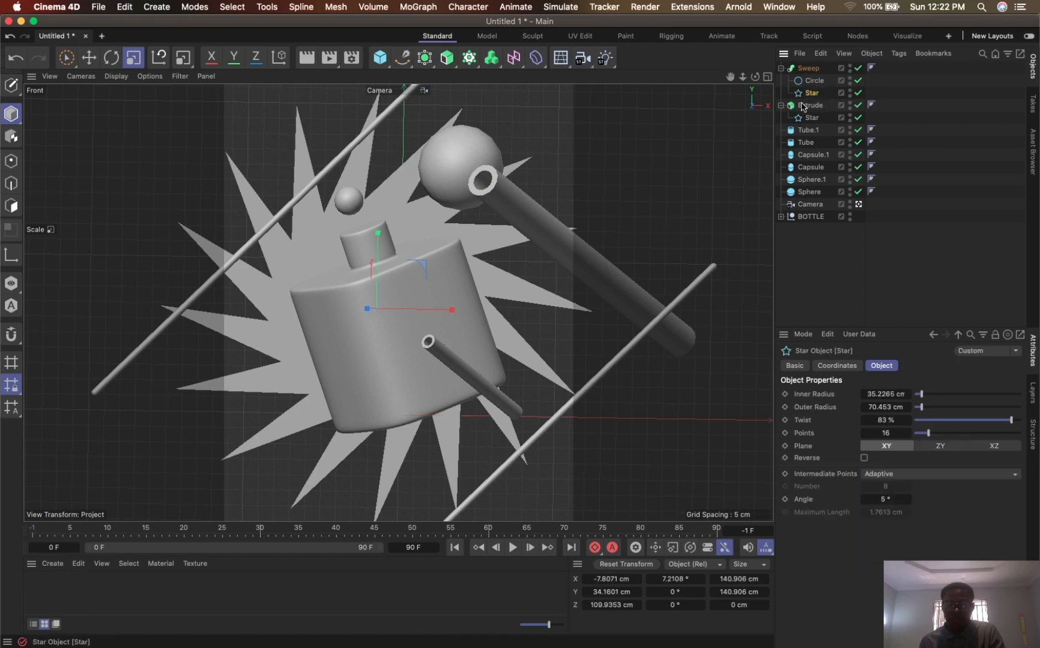
- Move the Sweep object back behind the extruded star to about 214 cm in Z
middle_click(461, 196)
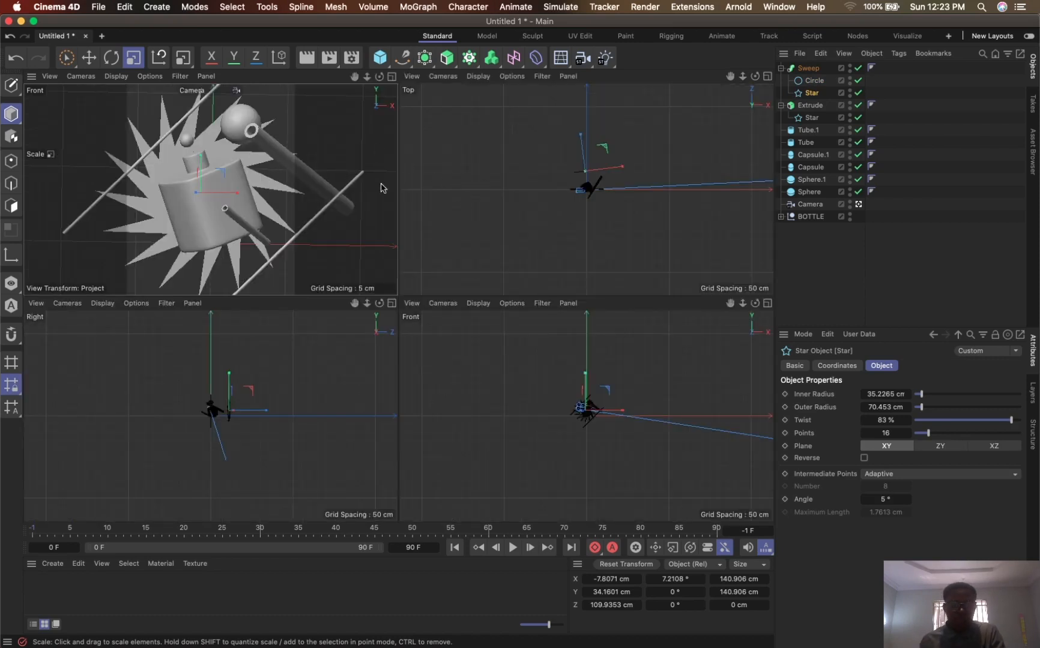
left_click(808, 69)
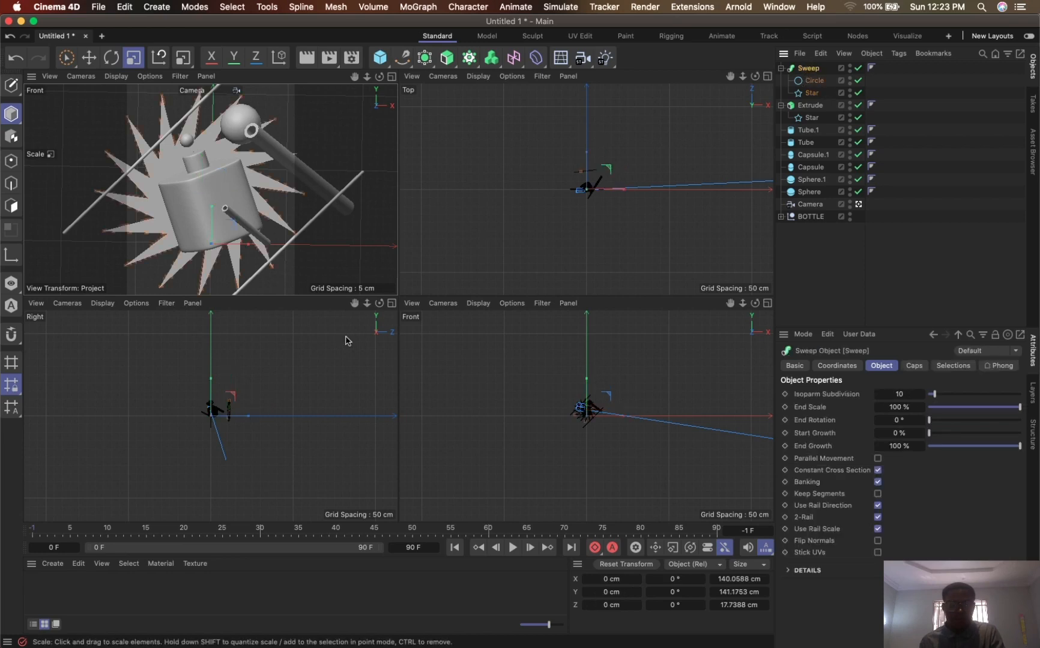
key("space")
mouse_move(263, 428)
left_mouse_down()
mouse_move(251, 421)
mouse_move(273, 431)
mouse_move(294, 421)
mouse_move(283, 426)
left_mouse_up()
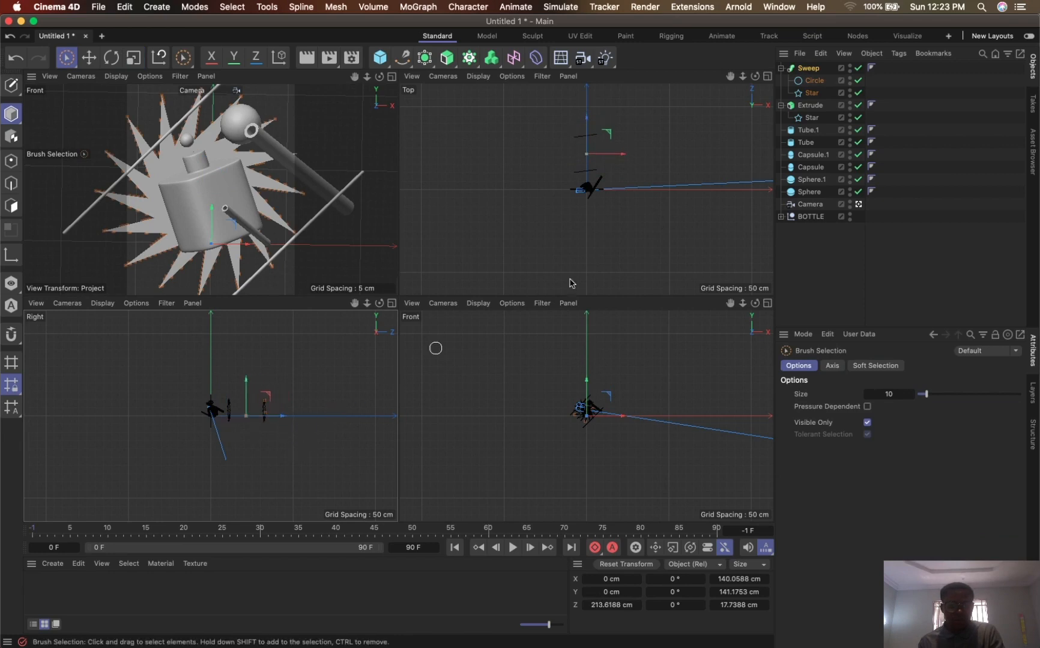
- Scale the Sweep's star spline to about 206 cm across and shift it to about 13 cm in X and 68 cm in Z
left_click(811, 93)
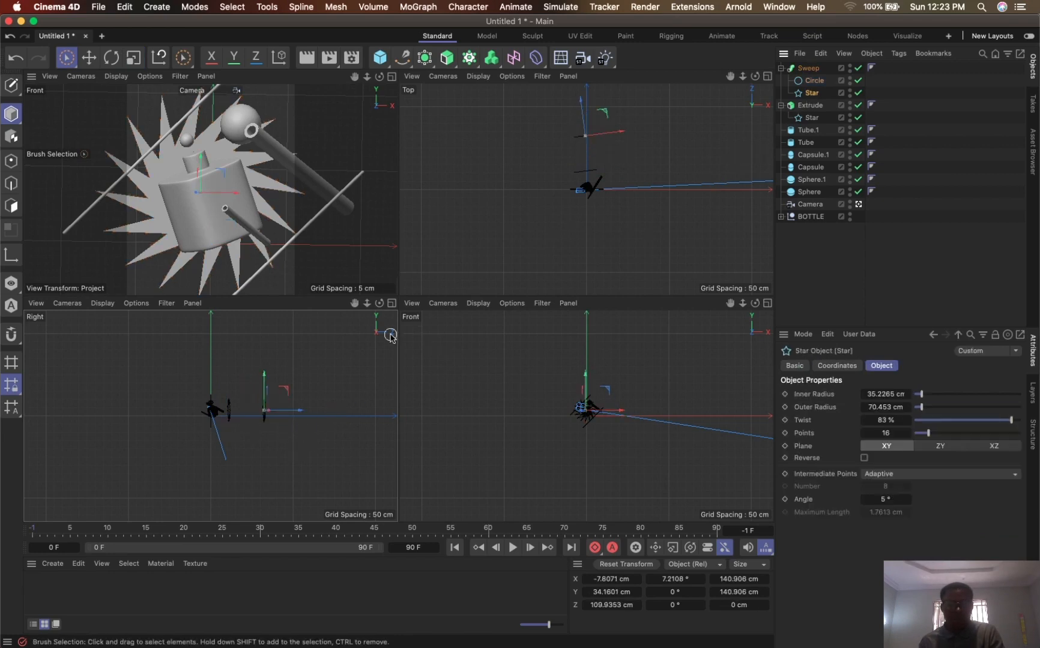
key("t")
left_click_drag(291, 498, 503, 432)
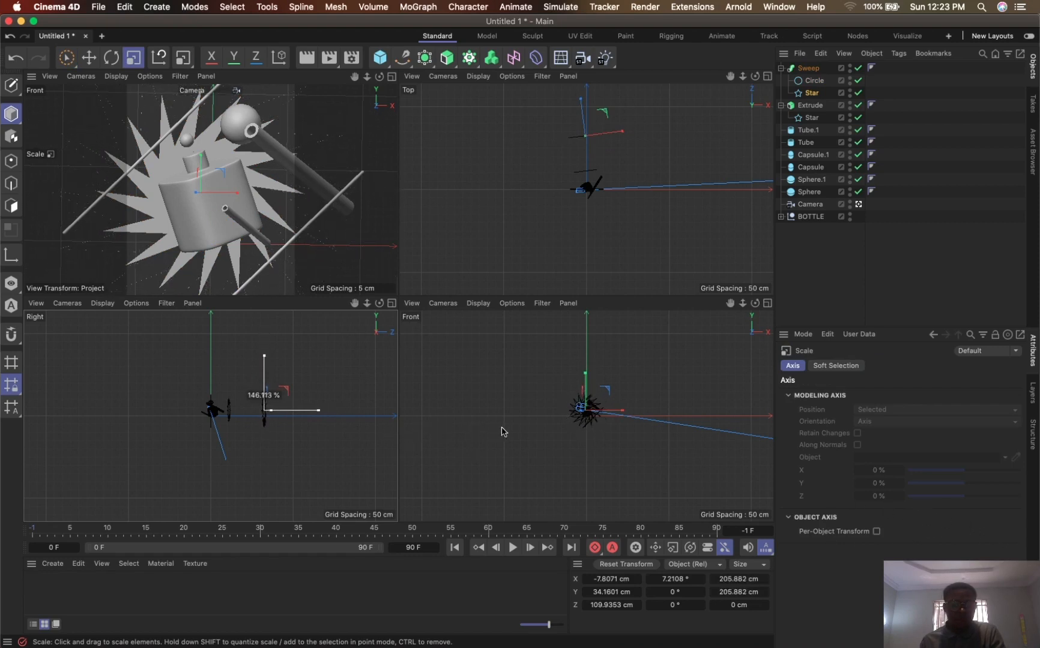
key("space")
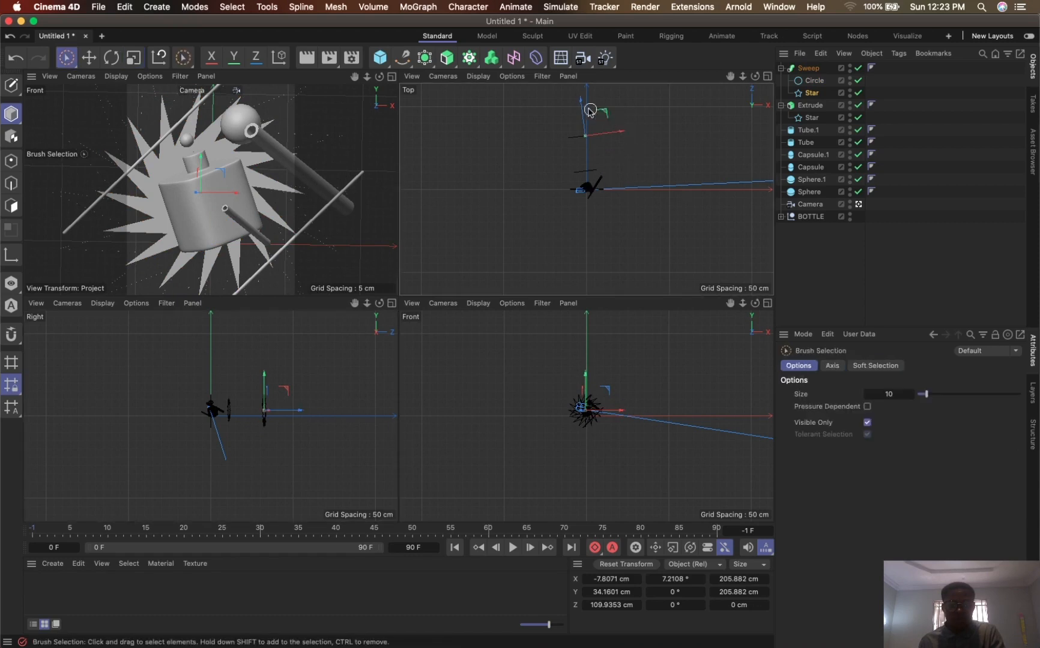
mouse_move(590, 111)
left_mouse_down()
mouse_move(585, 186)
mouse_move(587, 129)
mouse_move(571, 119)
left_mouse_up()
left_click_drag(624, 412, 588, 416)
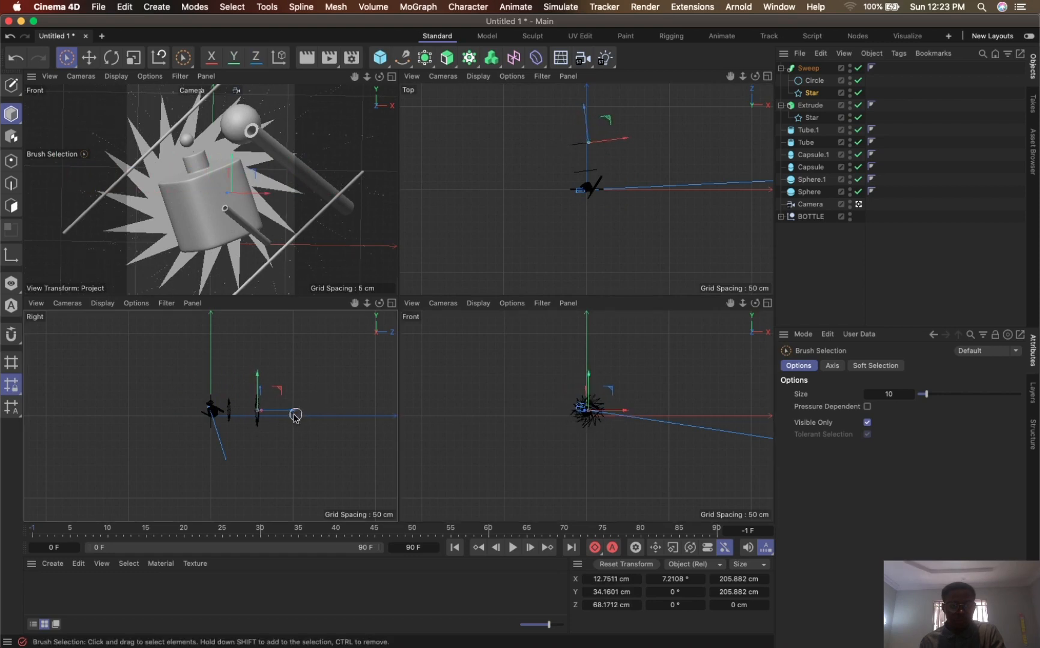
- Reposition the whole Sweep object to about 253 cm in Z and check it through the camera, deselected
mouse_move(294, 414)
left_mouse_down()
mouse_move(237, 421)
mouse_move(298, 429)
left_mouse_up()
left_click(810, 69)
left_click(455, 161)
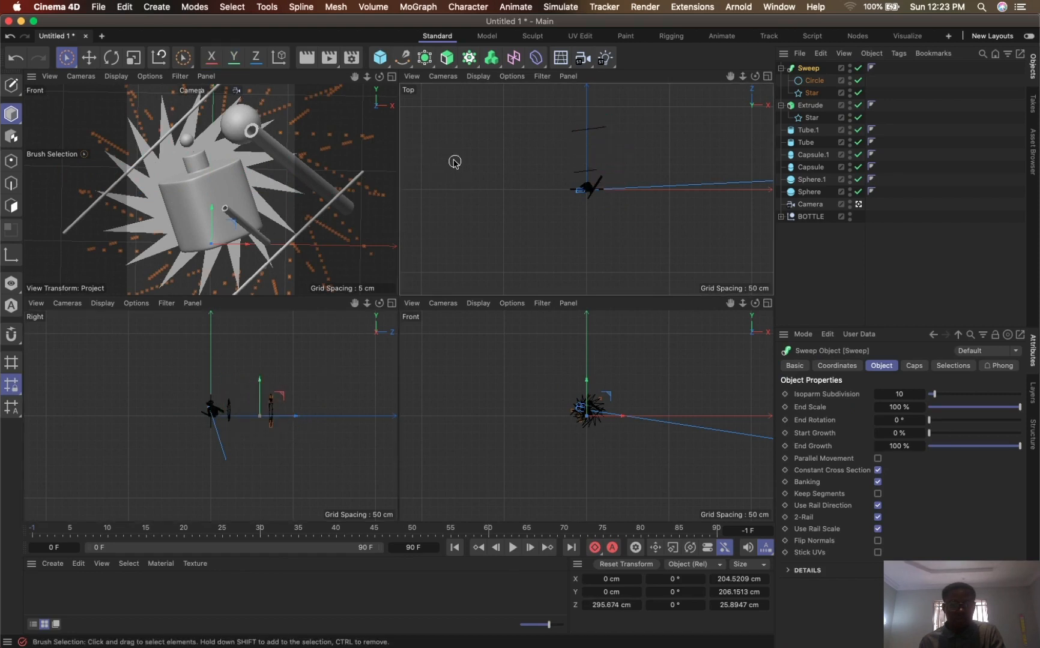
left_click(813, 80)
left_click(781, 68)
left_click(807, 68)
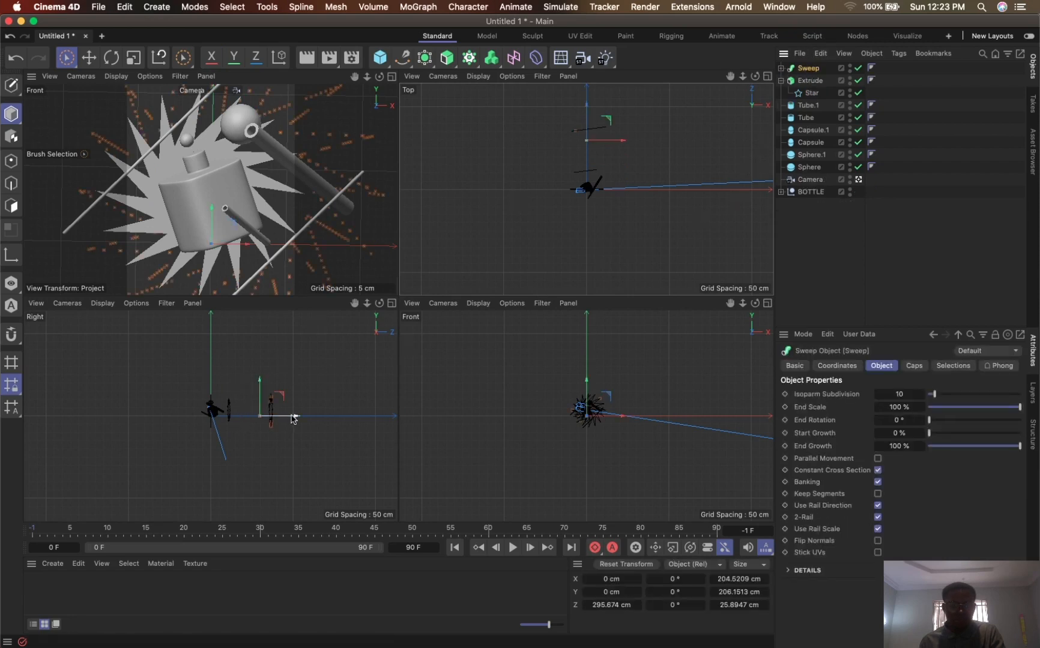
mouse_move(294, 418)
left_mouse_down()
mouse_move(311, 422)
mouse_move(282, 420)
left_mouse_up()
left_click(392, 77)
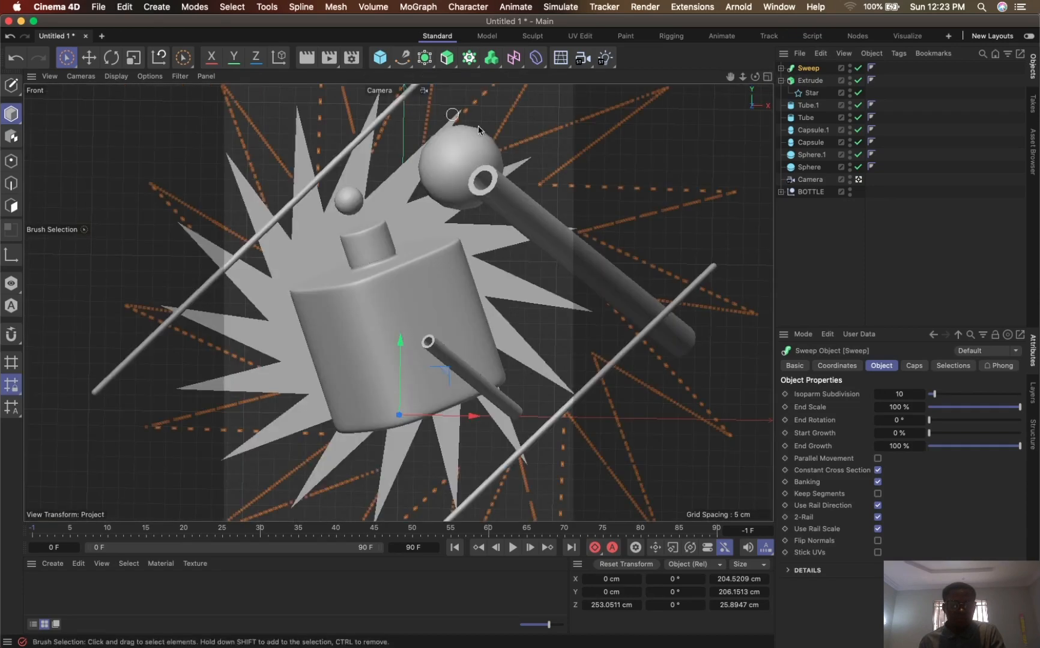
left_click(714, 160)
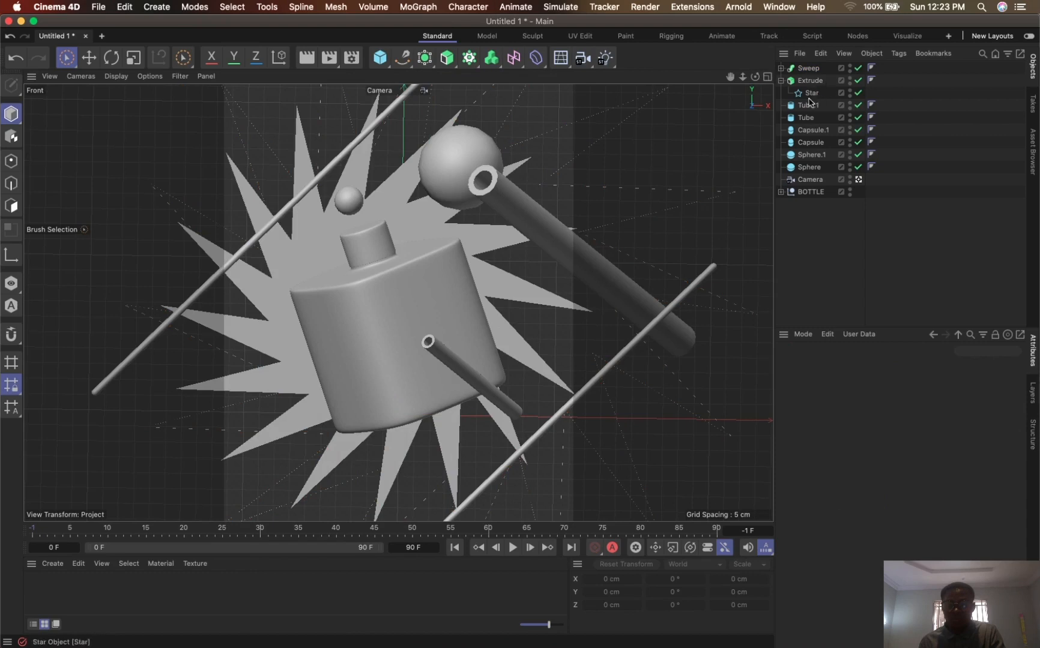
- Thicken the swept star by trying radii of 3, 2.5 and 2 cm on its circle profile and settling on 1 cm
left_click(781, 79)
left_click(781, 68)
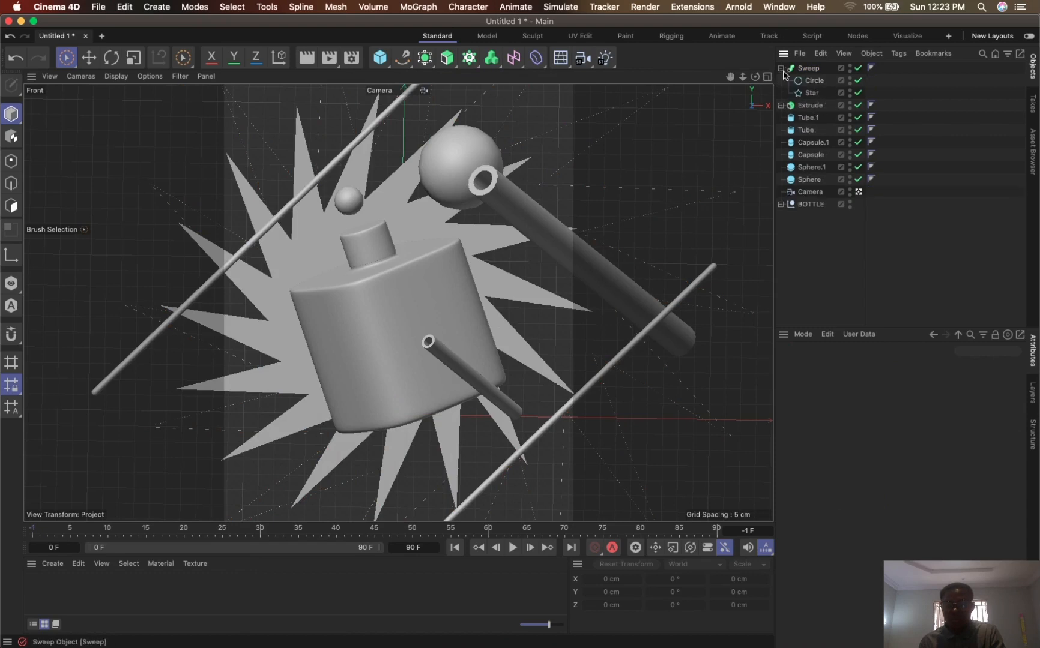
left_click(813, 80)
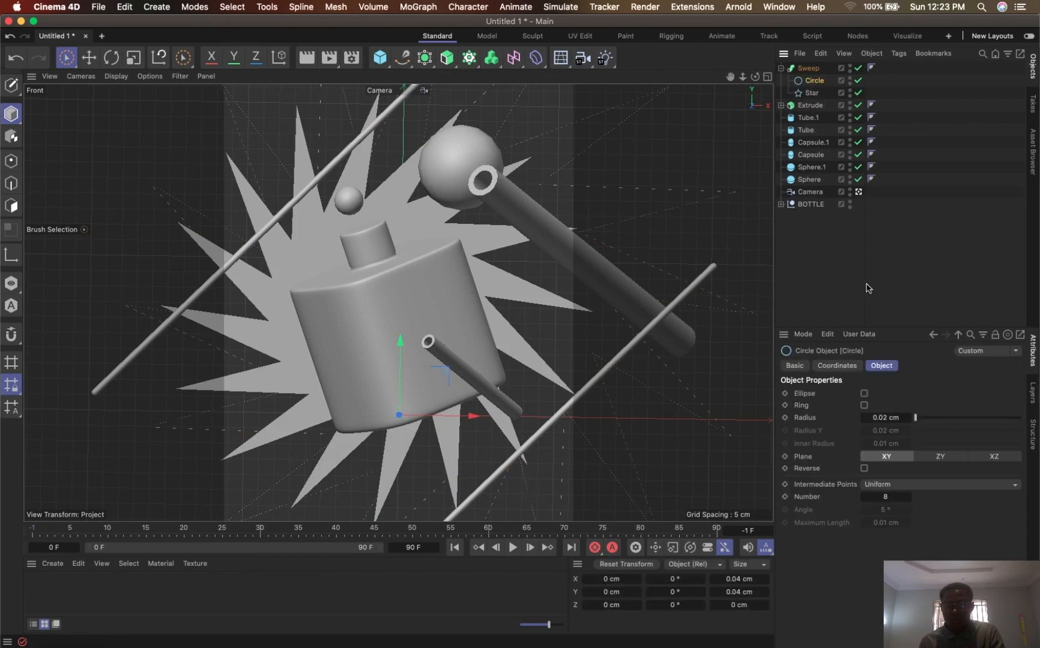
left_click(916, 419)
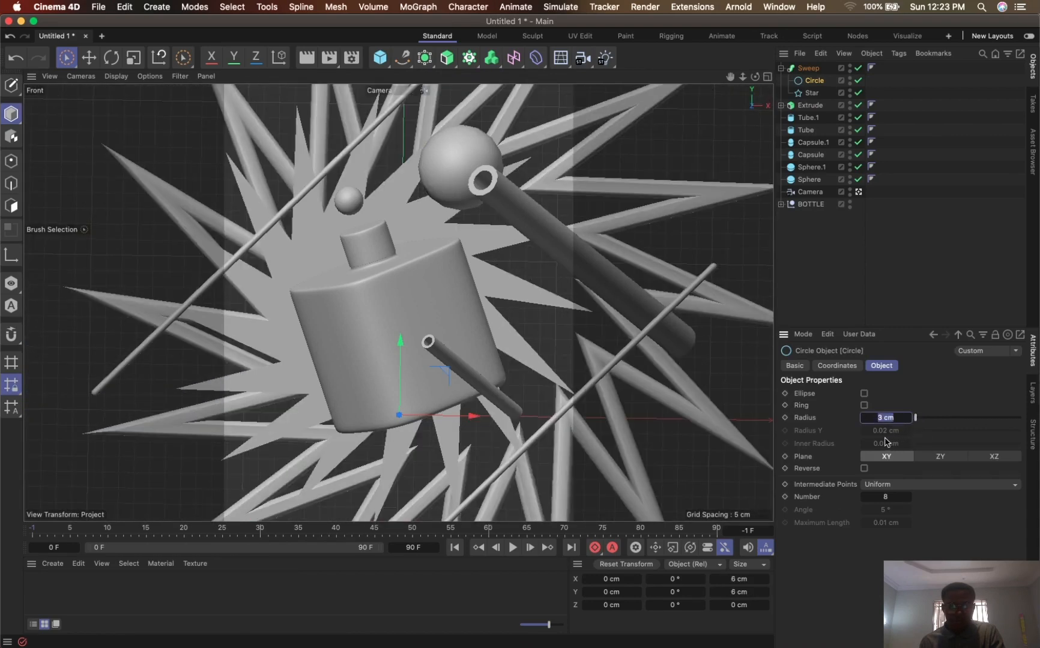
type("2")
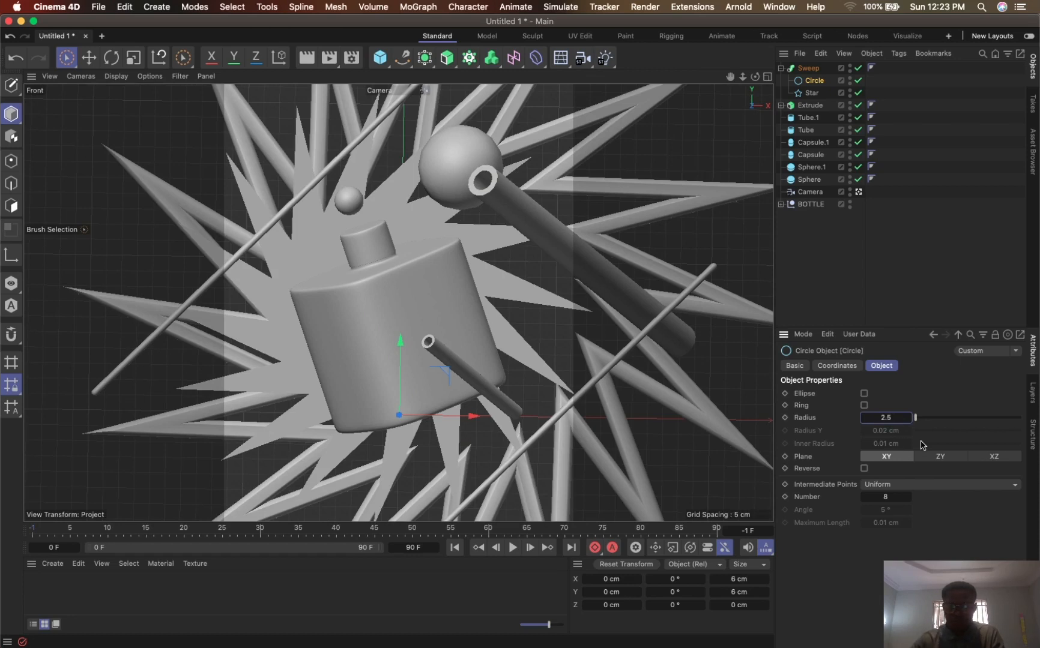
type(".5")
key("Return")
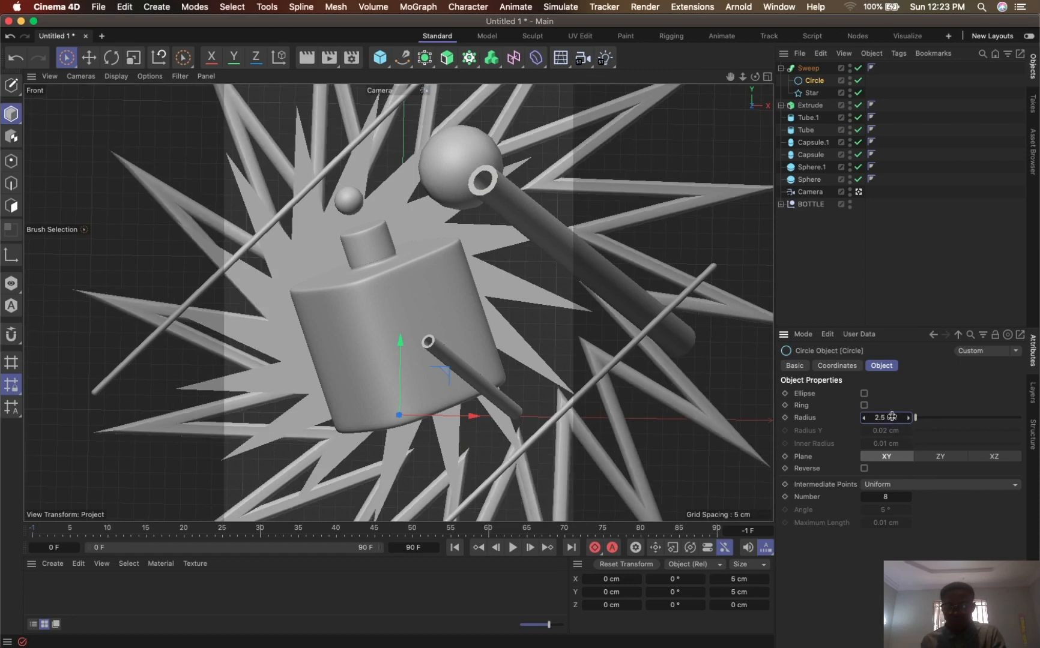
type("2")
key("Return")
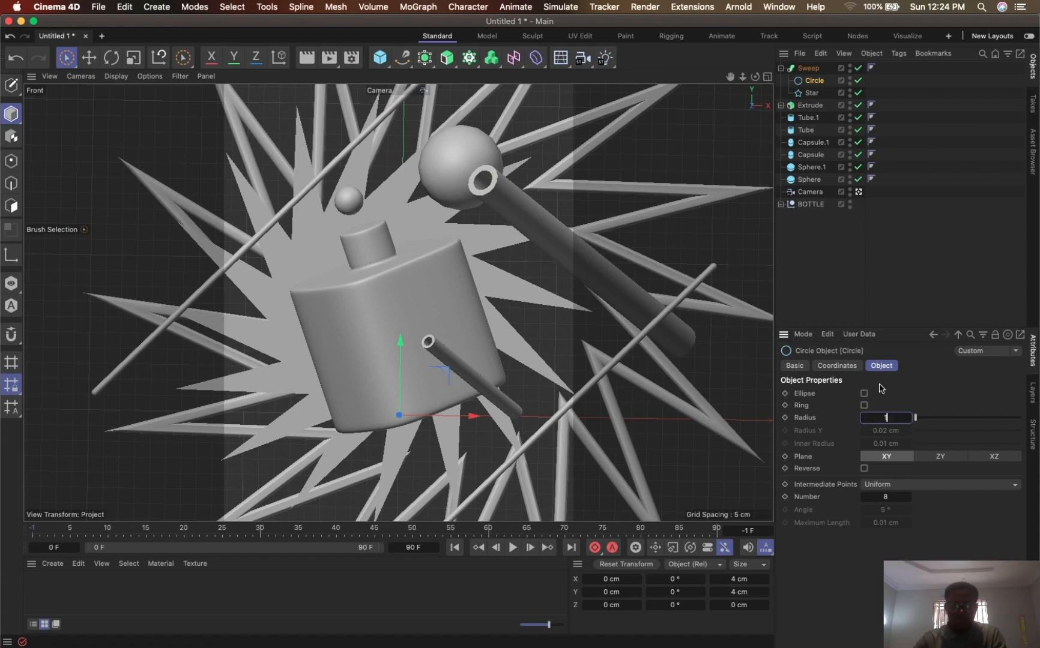
key("Return")
left_click(837, 366)
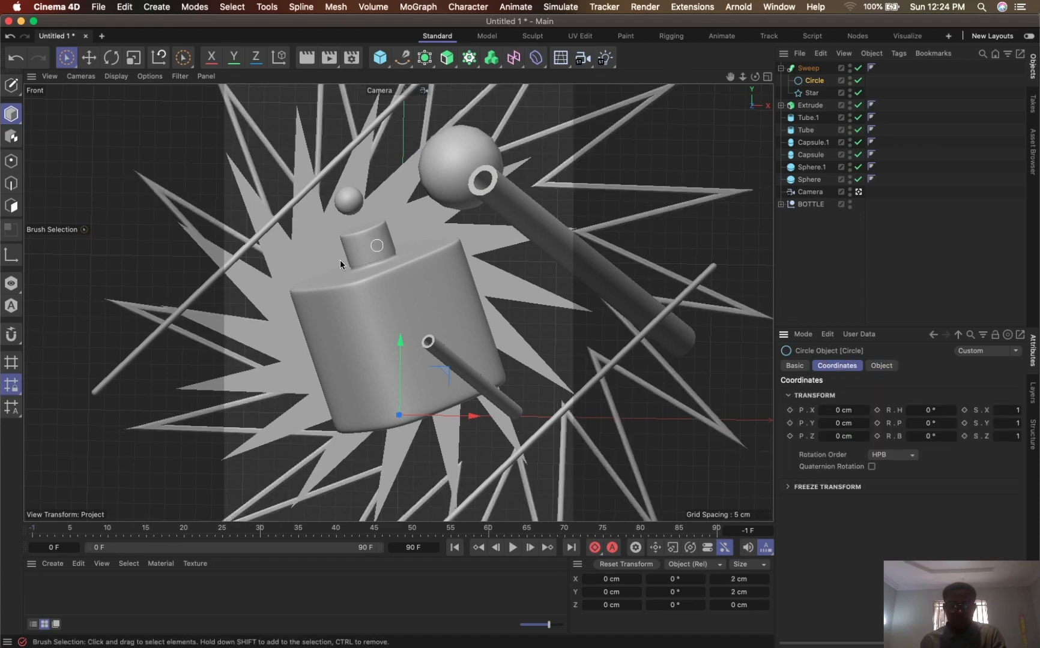
key("r")
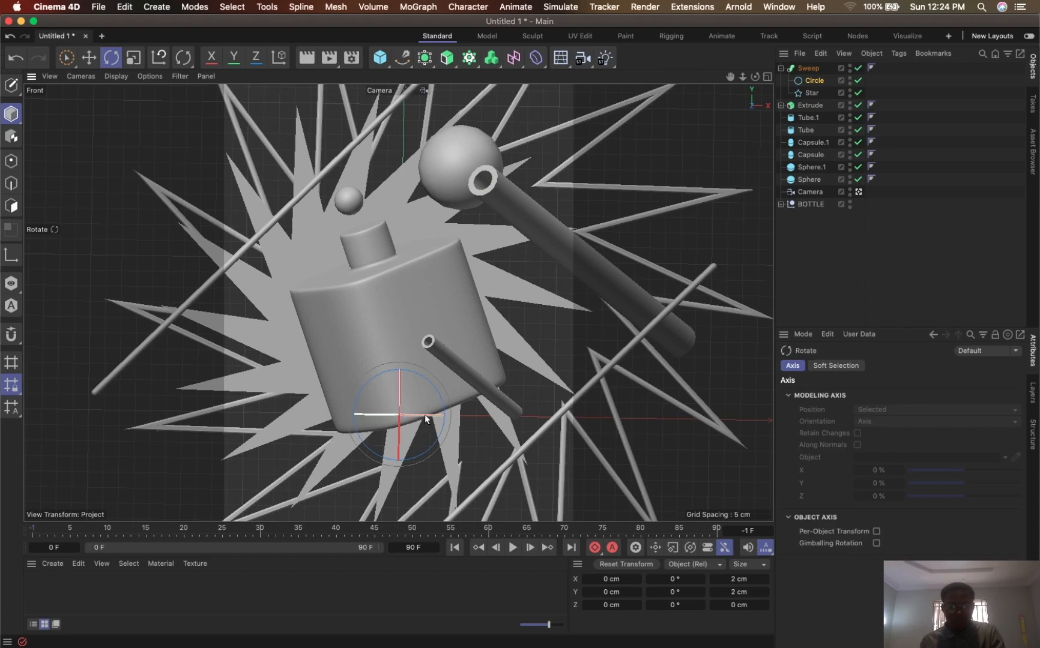
left_click_drag(423, 415, 428, 385)
key("super+z")
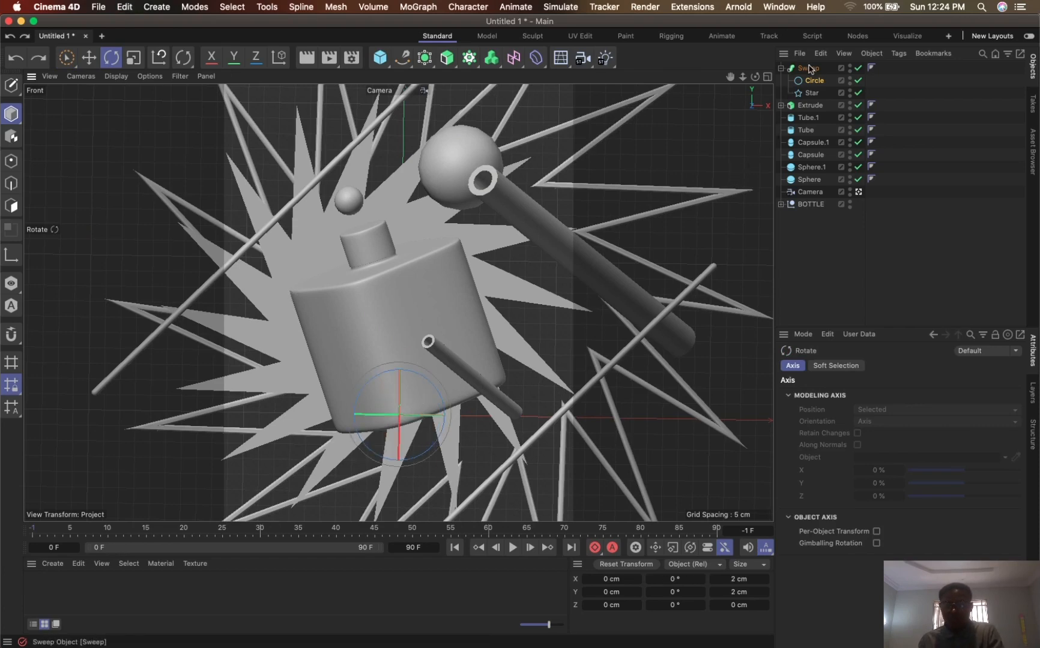
- Rotate the Sweep object about 30.7° around its vertical axis and raise it to about 113 cm in Y
left_click(808, 68)
left_click_drag(418, 412, 466, 427)
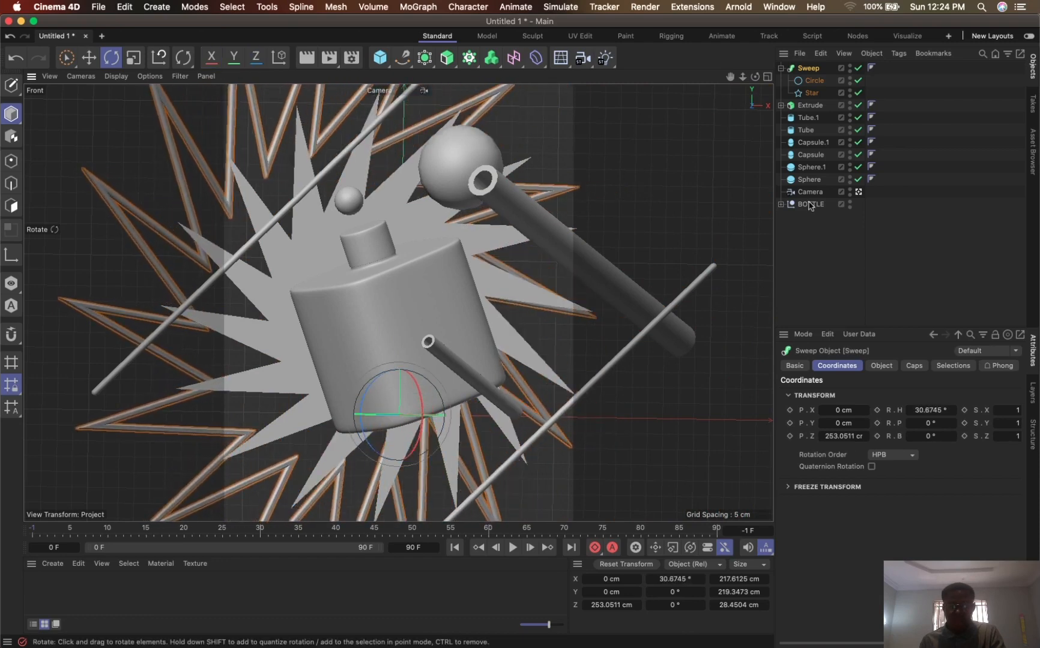
key("9")
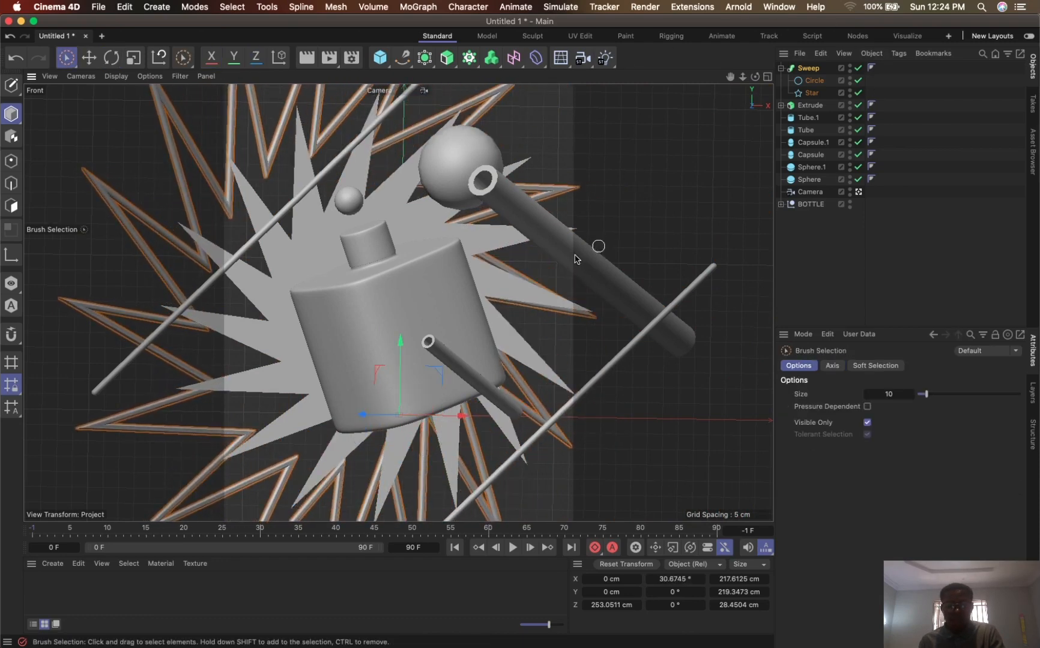
mouse_move(418, 343)
left_mouse_down()
mouse_move(425, 3)
mouse_move(407, 83)
mouse_move(410, 63)
left_mouse_up()
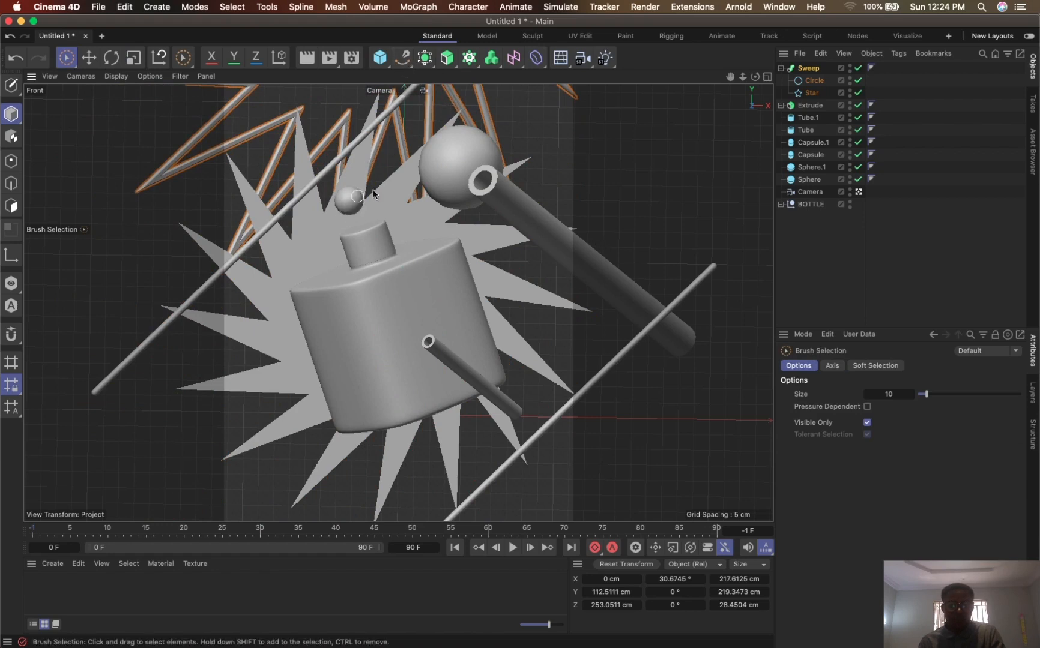
left_click(451, 170)
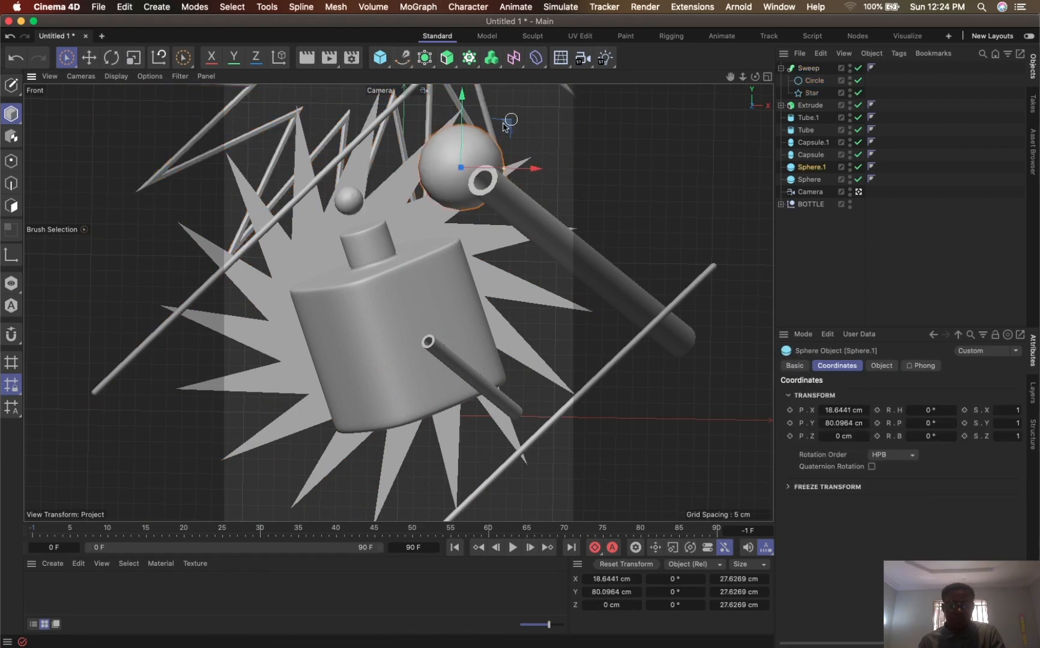
left_click_drag(505, 124, 339, 426)
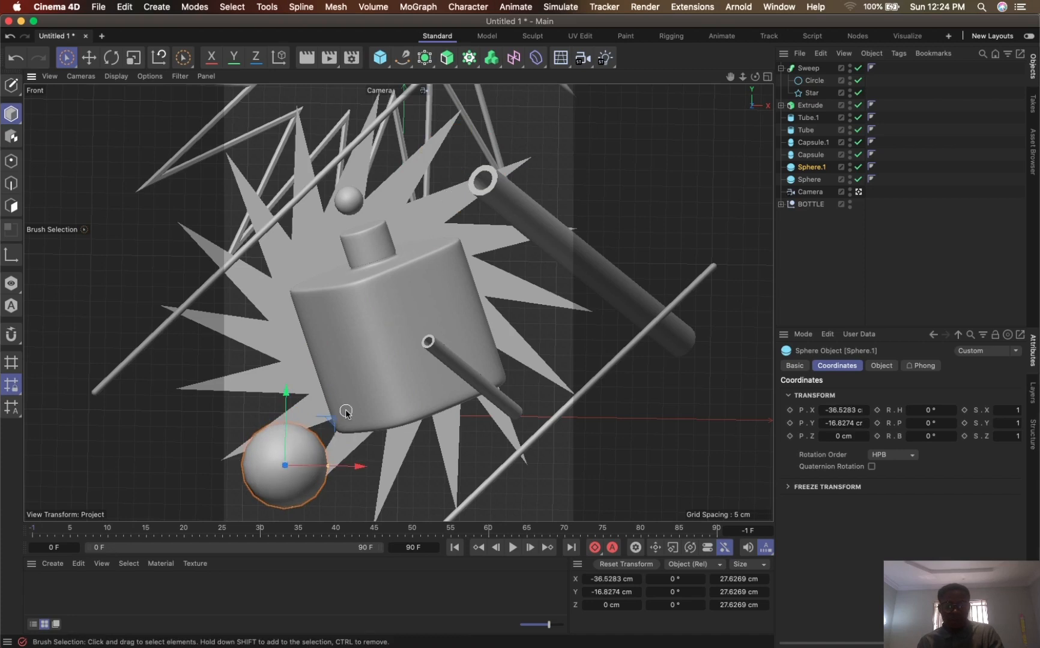
key("t")
key("super+z")
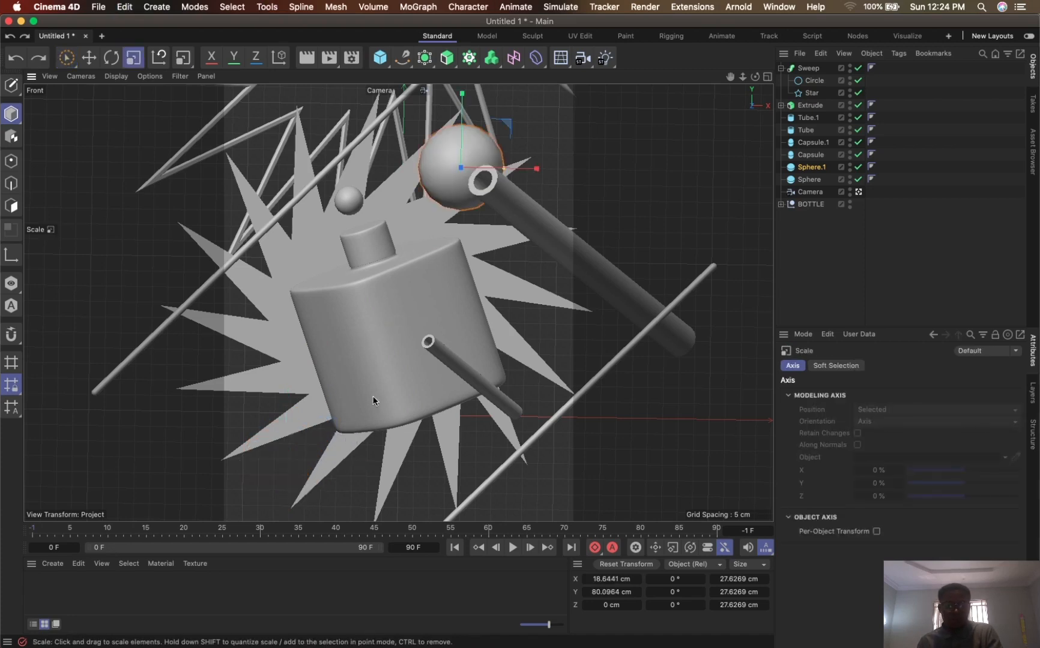
- Try to place a scaled-down copy of the large sphere below the bottle's lower-left corner
left_click_drag(506, 128, 458, 174, "ctrl")
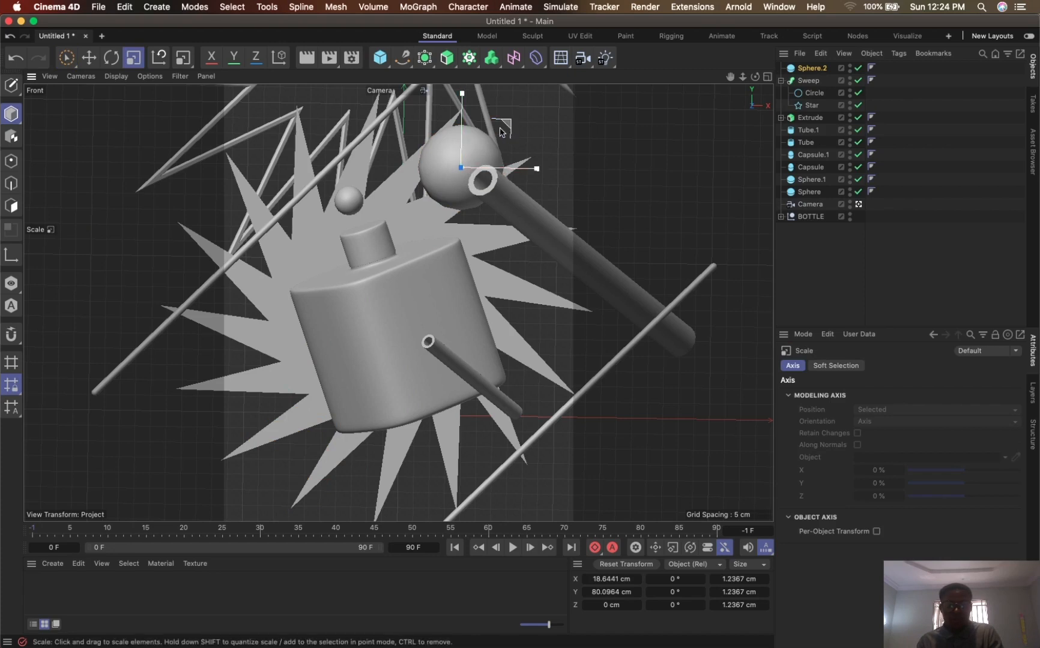
key("9")
left_click_drag(498, 125, 300, 438, "ctrl")
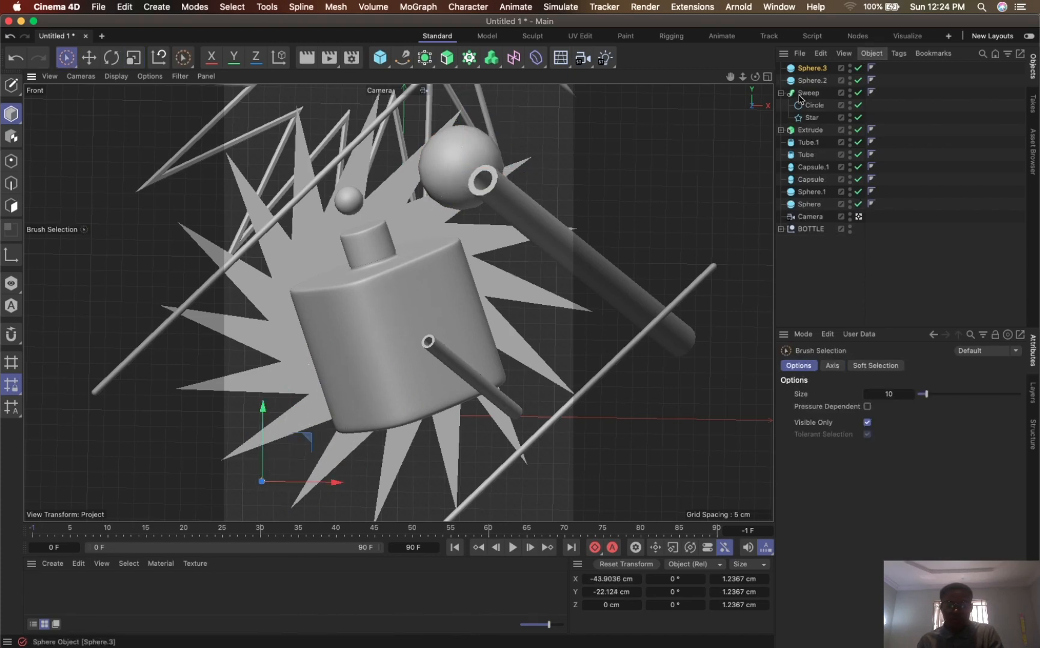
key("super+z")
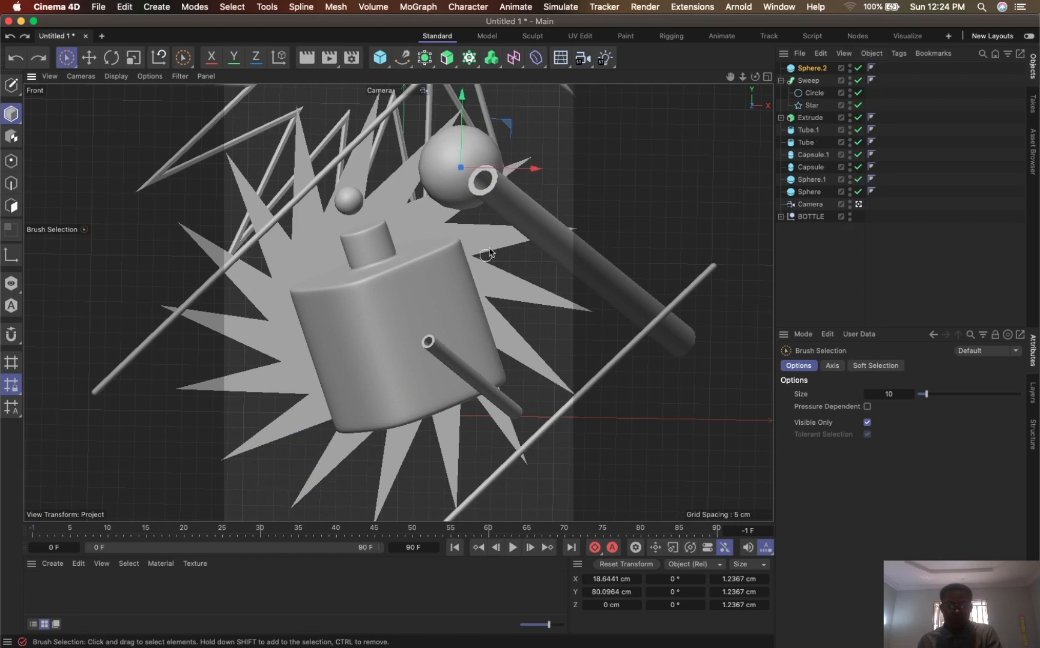
left_click_drag(536, 168, 553, 173)
mouse_move(687, 167)
left_mouse_down()
mouse_move(558, 125)
mouse_move(468, 172)
left_mouse_up()
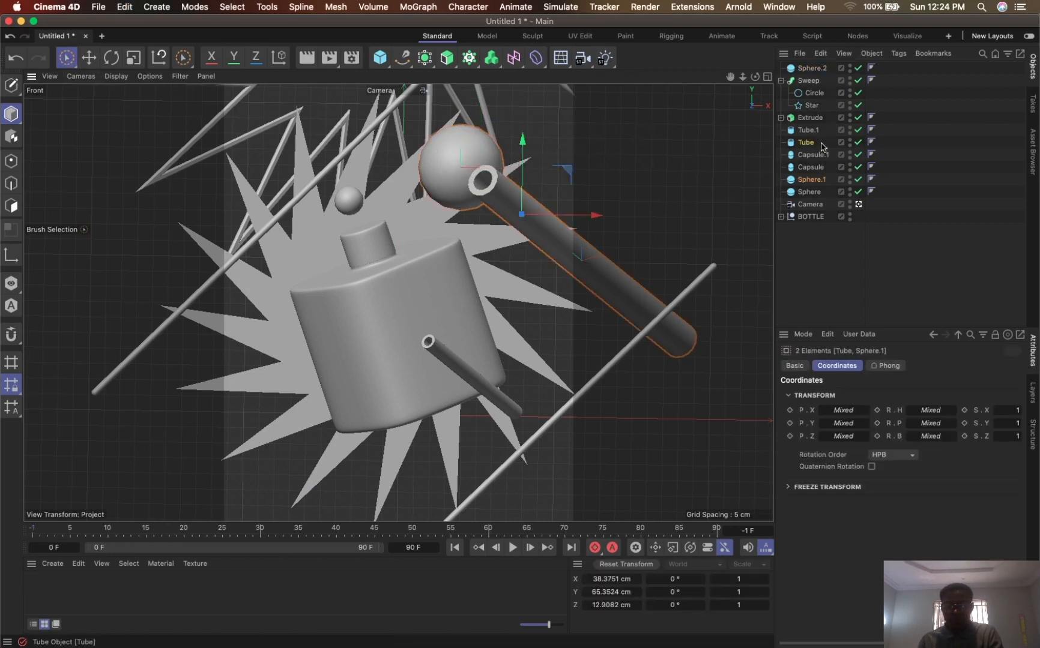
- Duplicate the large sphere to about -39 cm in X and -21 cm in Y, scaling the copy to about 19.5 cm across
left_click(811, 179)
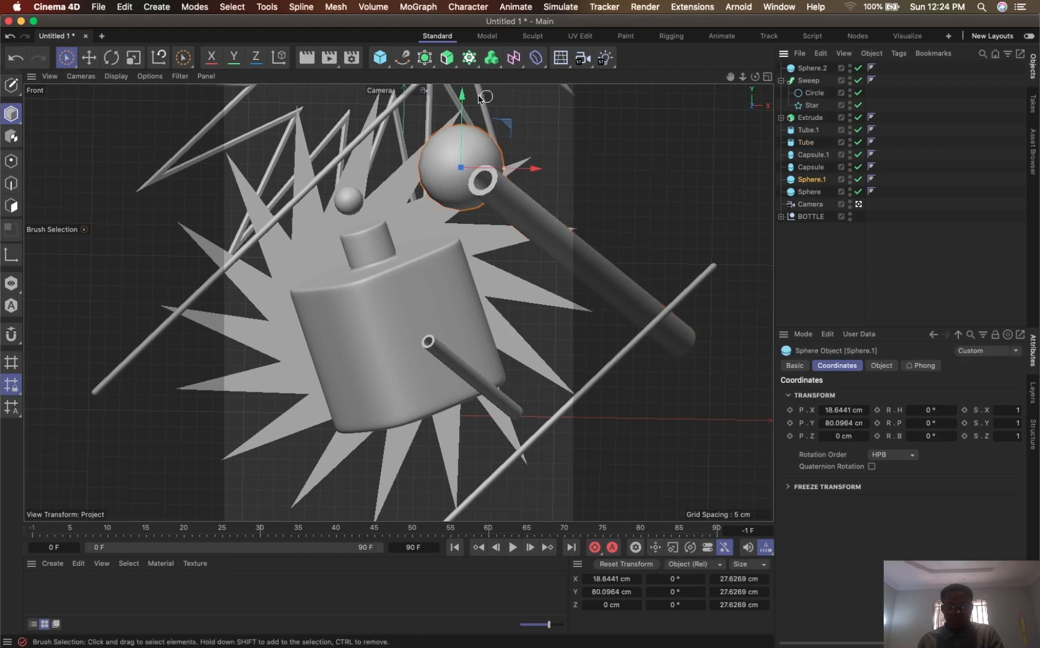
left_click_drag(506, 125, 322, 436)
key("t")
left_click_drag(464, 363, 435, 414)
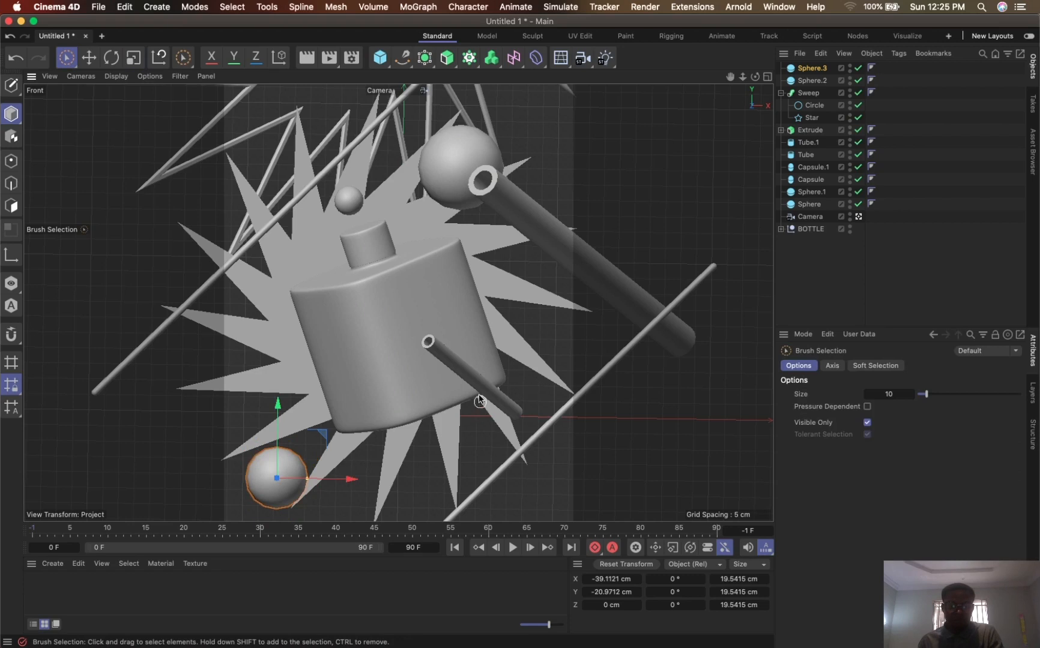
- Duplicate the small tube in front of the bottle to about 44, -26, -66 cm and scale the copy to about 31 cm long
left_click_drag(488, 399, 424, 348)
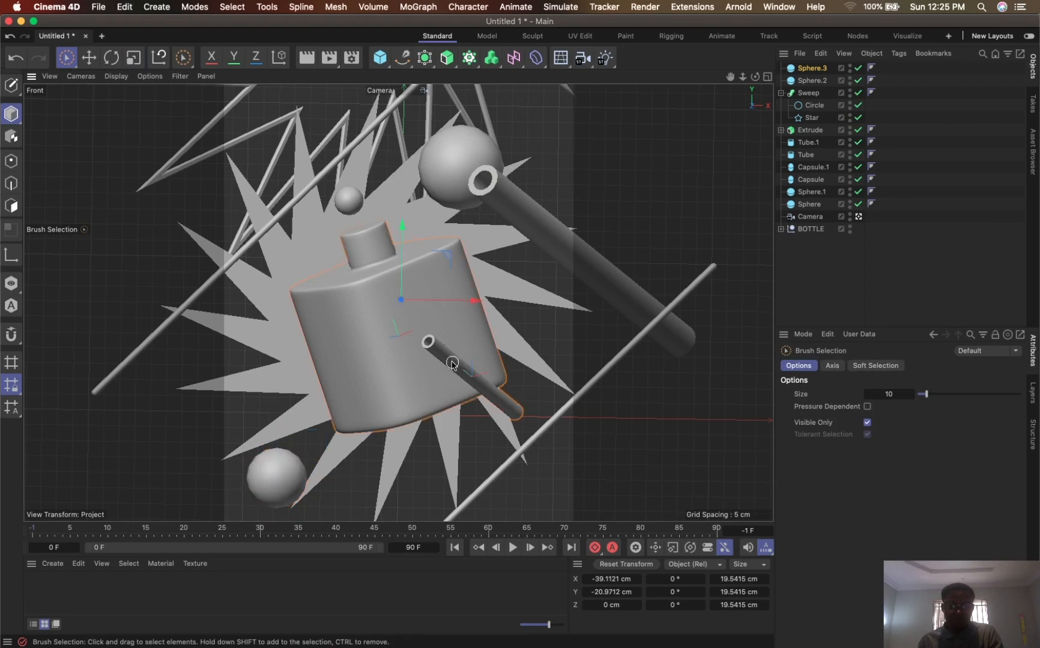
left_click(808, 143)
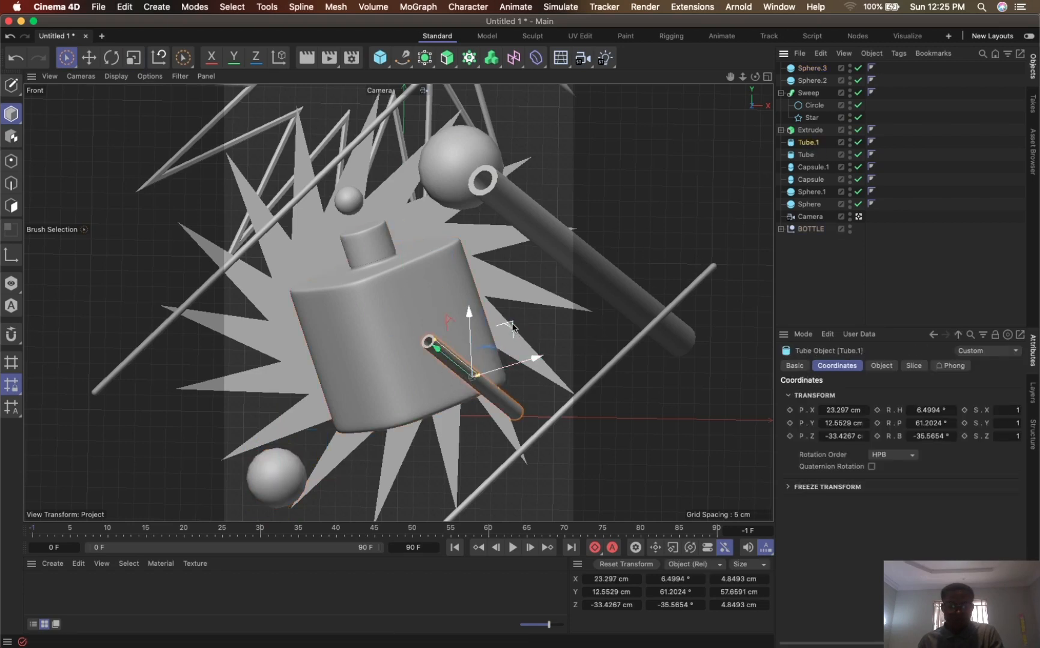
mouse_move(517, 329)
left_mouse_down("ctrl")
mouse_move(461, 430)
mouse_move(538, 444)
left_mouse_up("ctrl")
left_click_drag(394, 443, 471, 430)
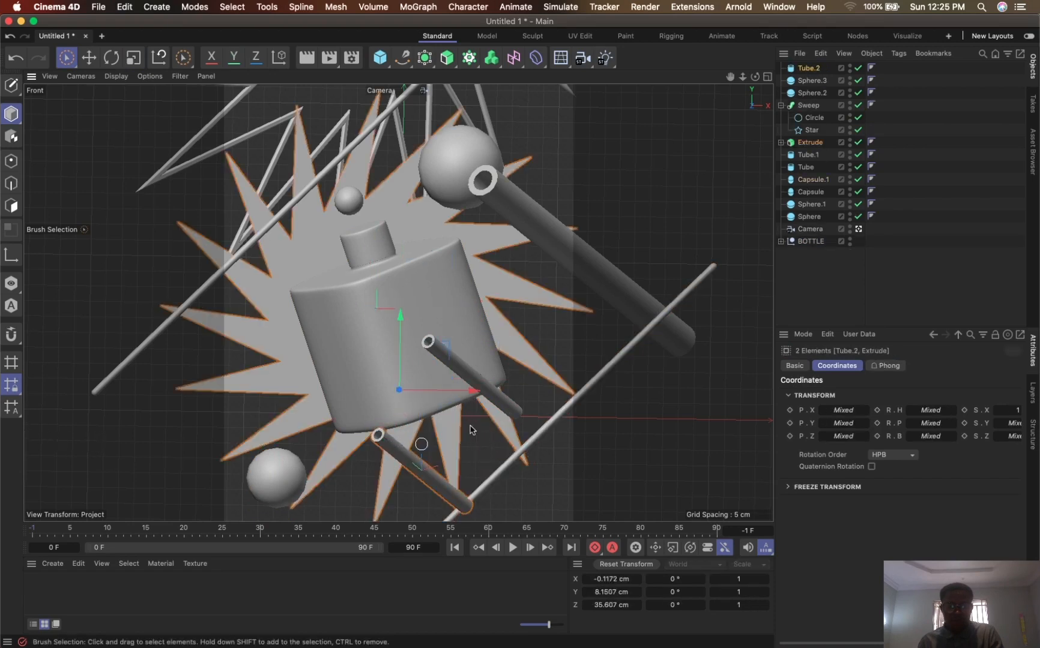
left_click(808, 68)
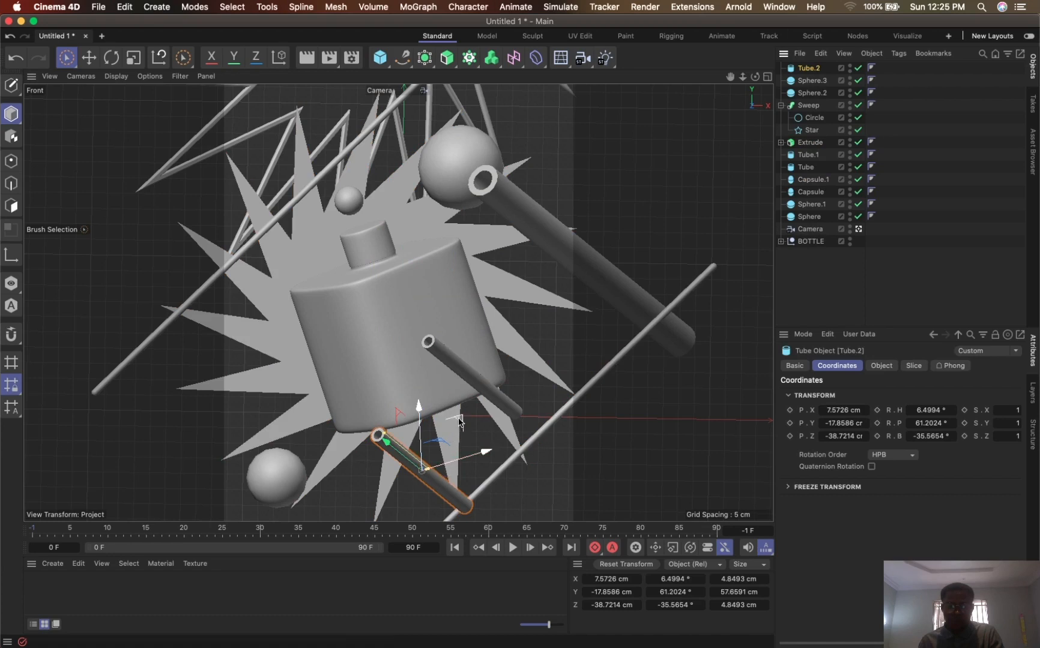
mouse_move(460, 422)
left_mouse_down()
mouse_move(570, 449)
mouse_move(602, 481)
mouse_move(457, 580)
left_mouse_up()
key("t")
key("9")
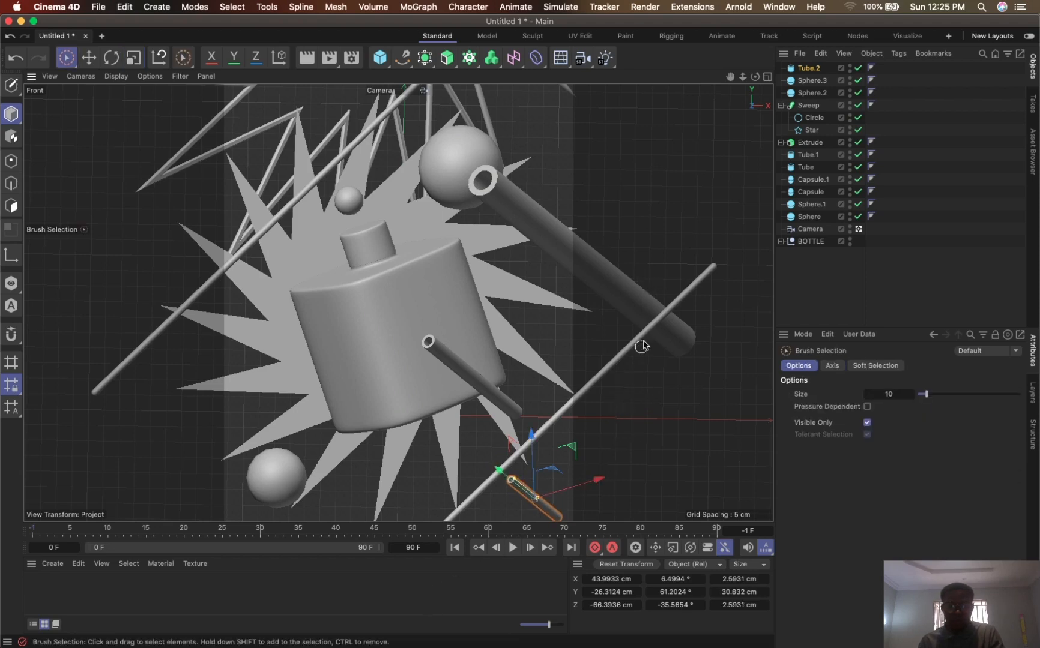
- Hide the Sweep object in both viewport and render, and create a new material opened for editing
left_click(174, 161)
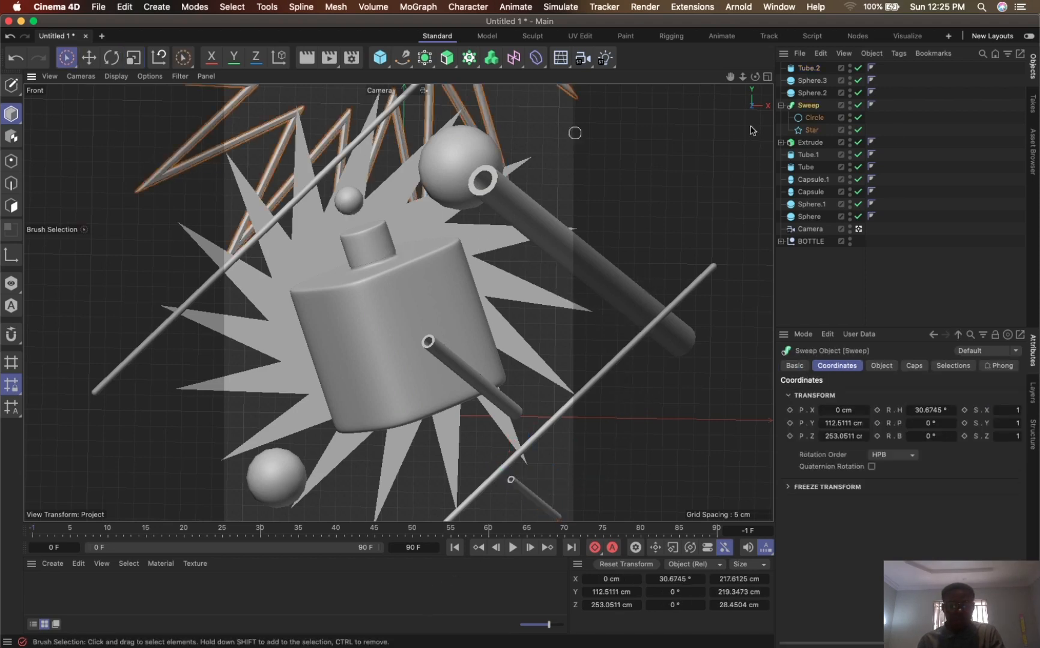
left_click(849, 103)
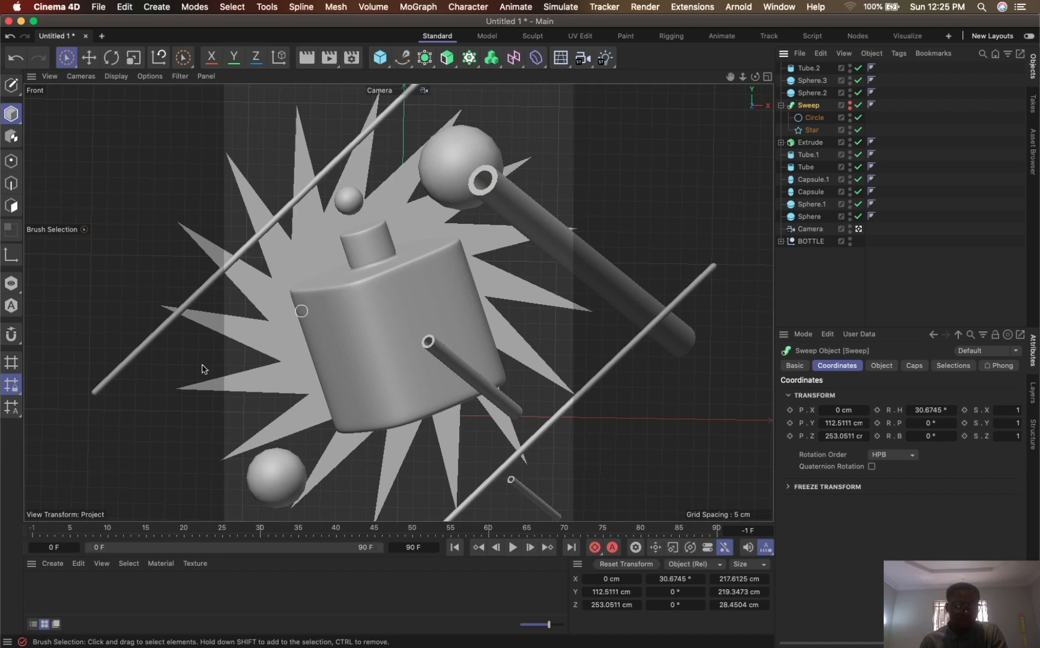
double_click(35, 588)
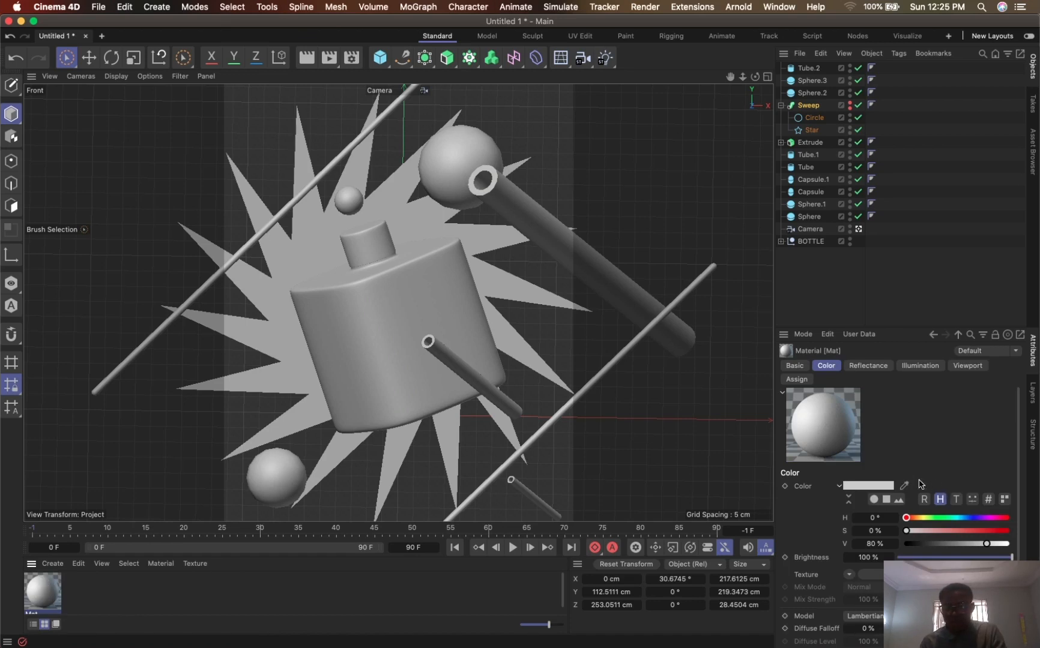
double_click(40, 586)
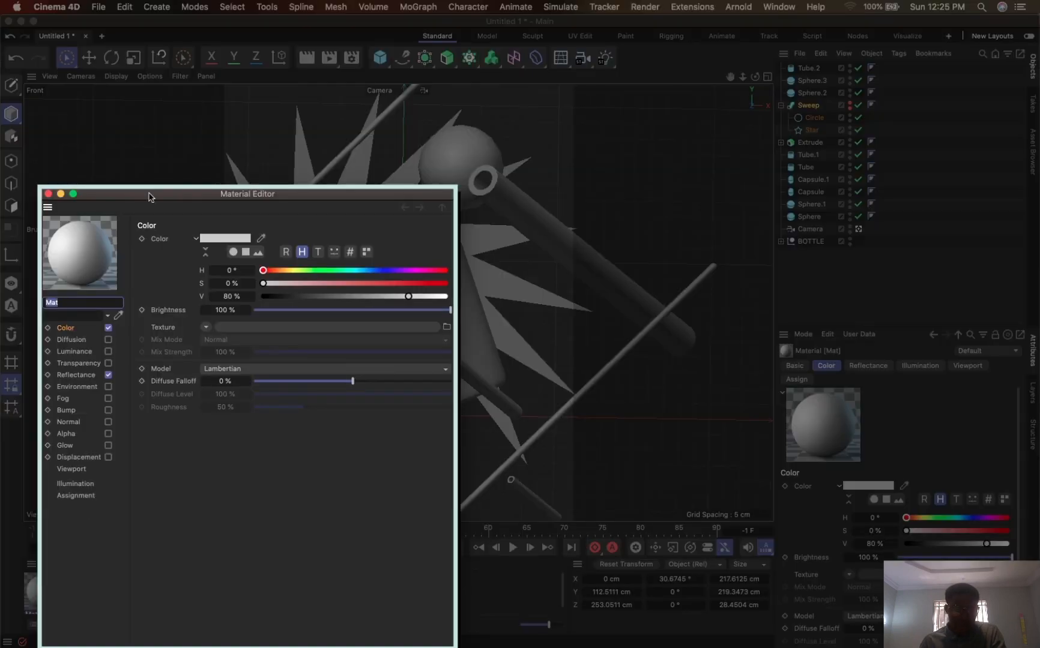
left_click_drag(162, 193, 704, 165)
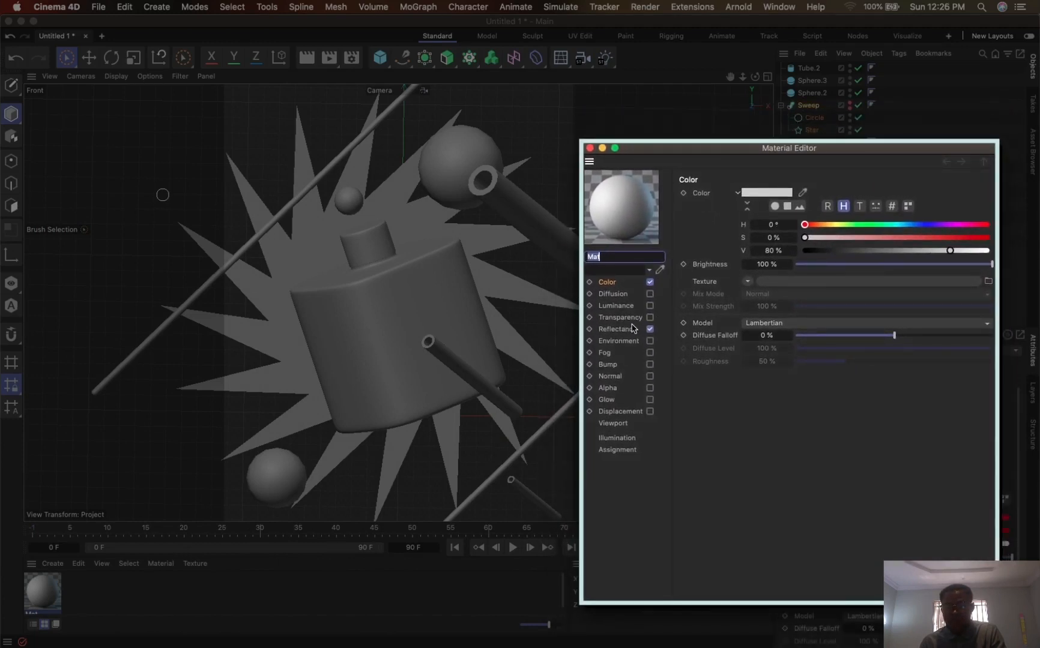
- Disable the material's Reflectance channel and load a Gradient shader as its color texture
left_click(650, 329)
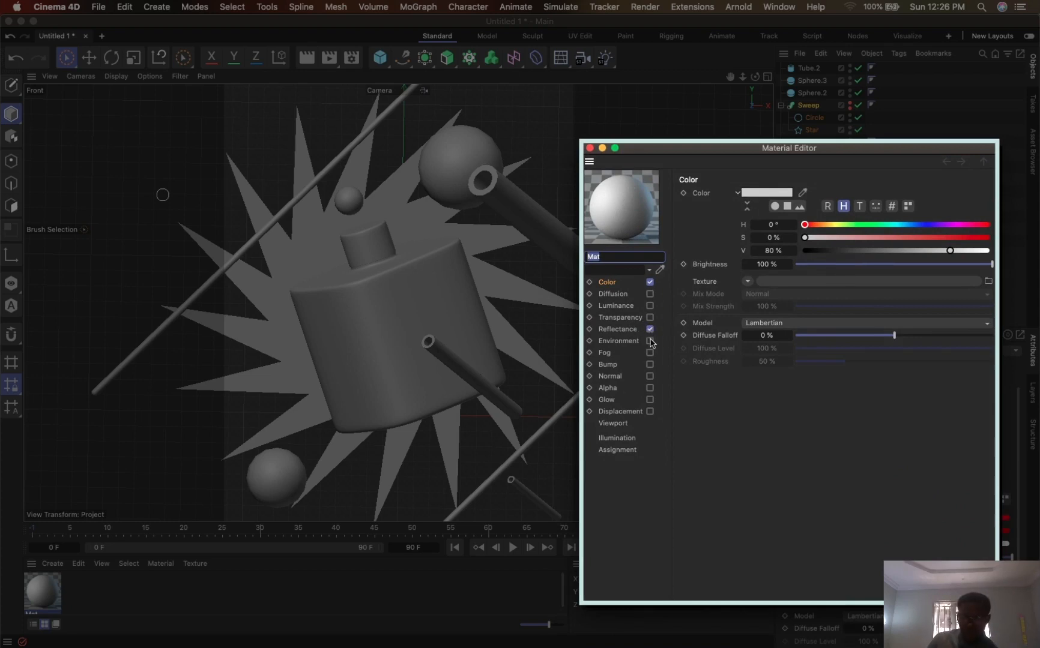
left_click(650, 329)
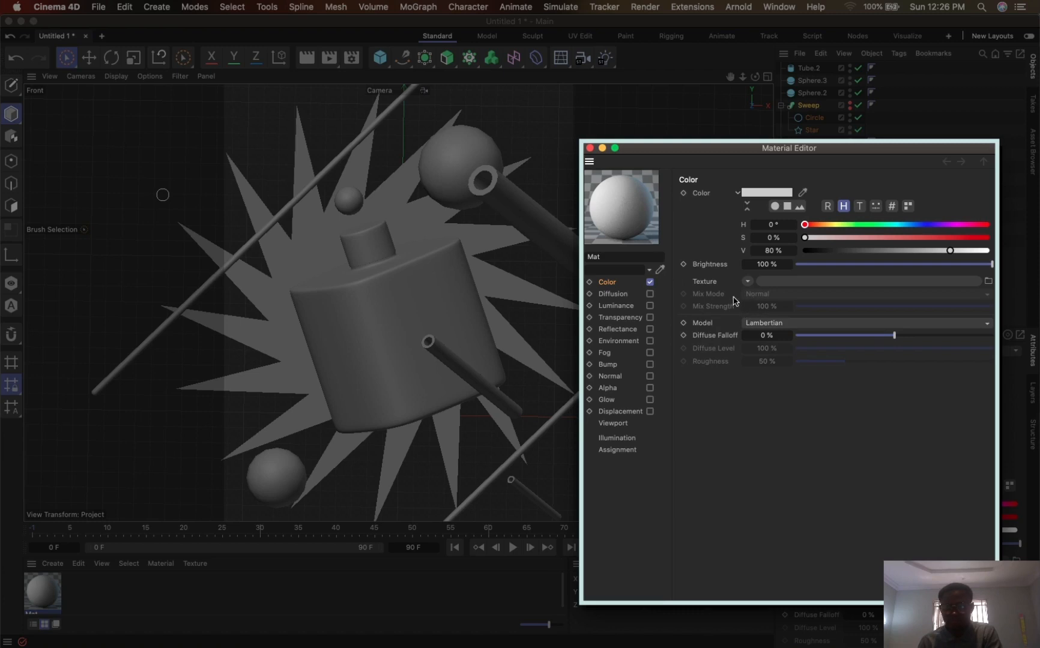
left_click(748, 282)
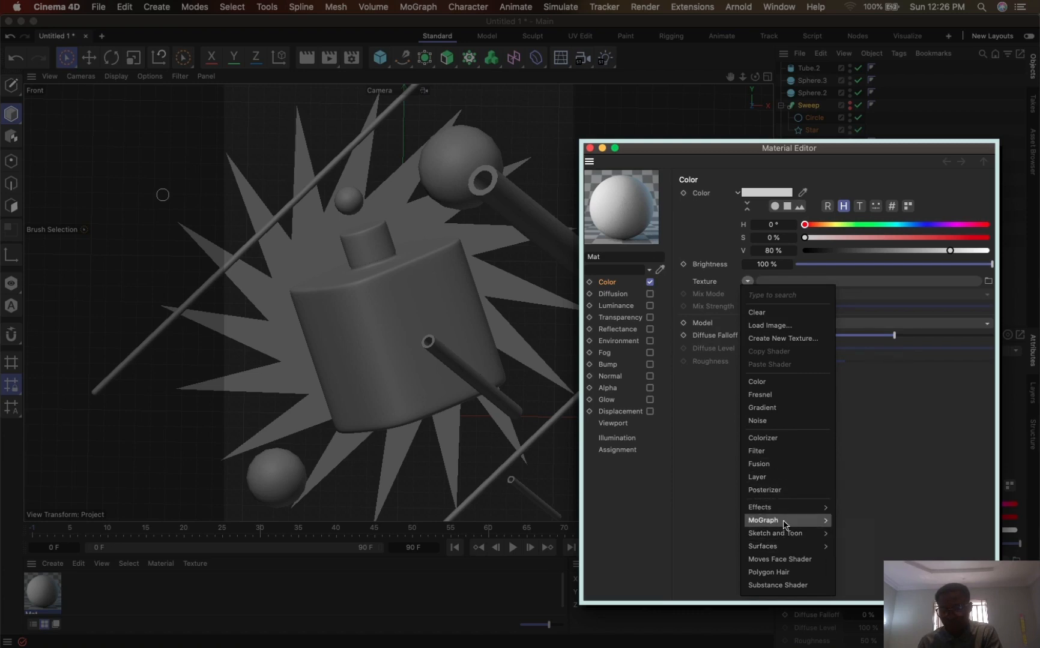
left_click(774, 408)
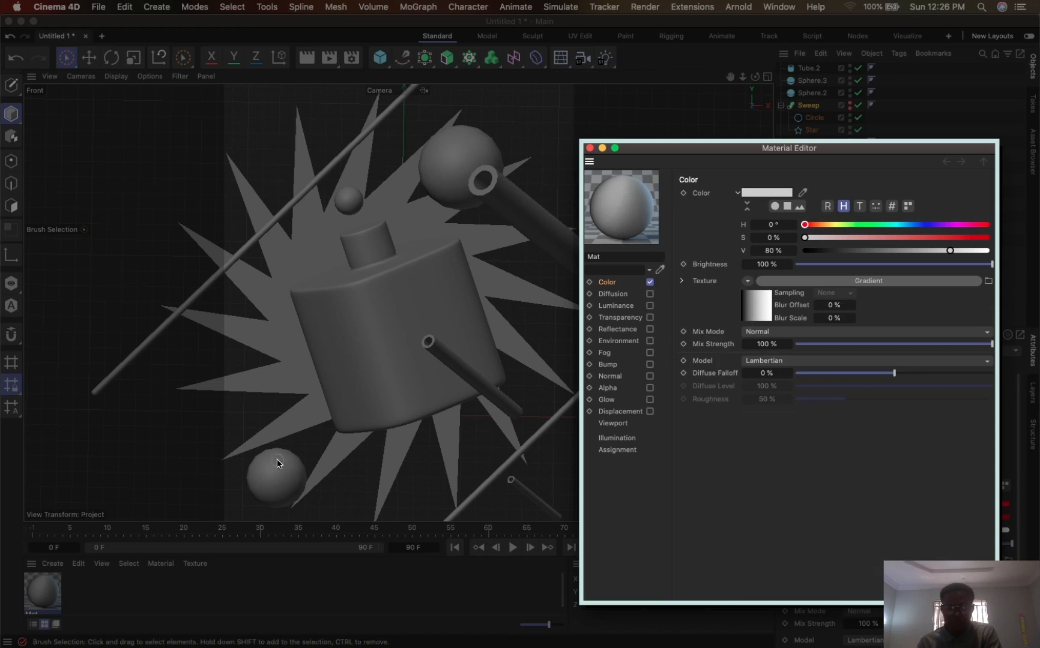
- Move BOTTLE above the Camera in the hierarchy, group everything except the Camera into a null and name it GEO
left_click_drag(758, 152, 632, 422)
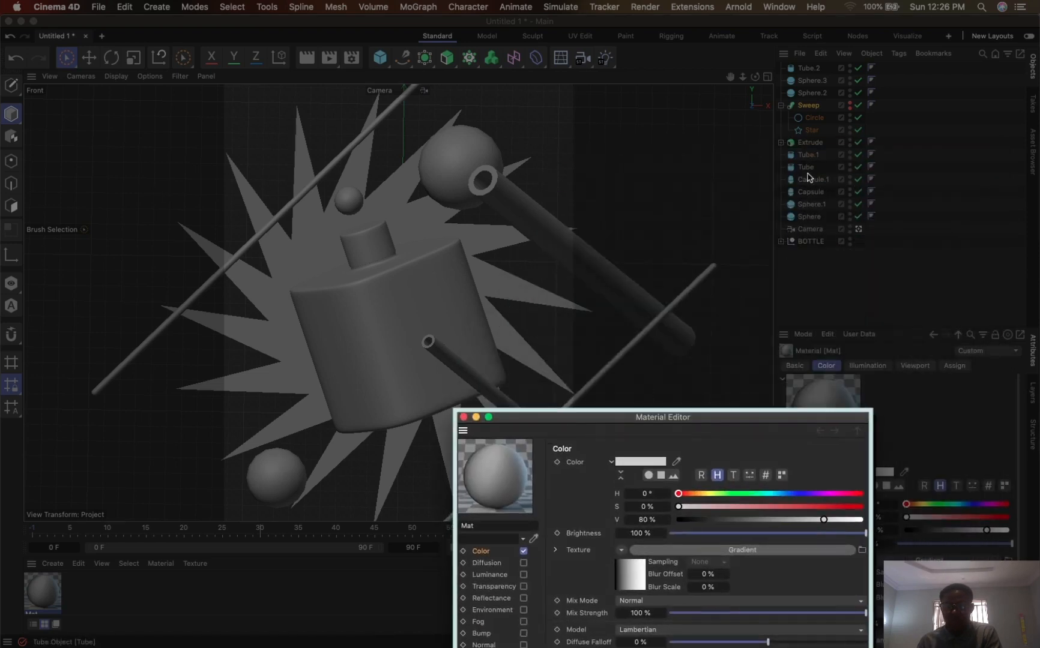
left_click(779, 145)
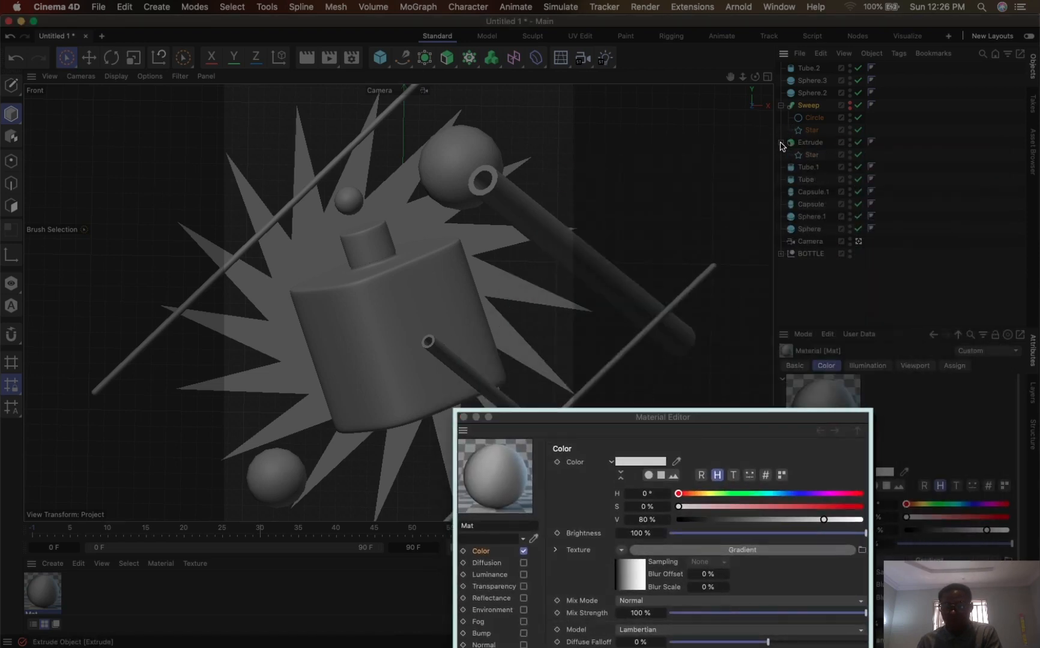
left_click(780, 105)
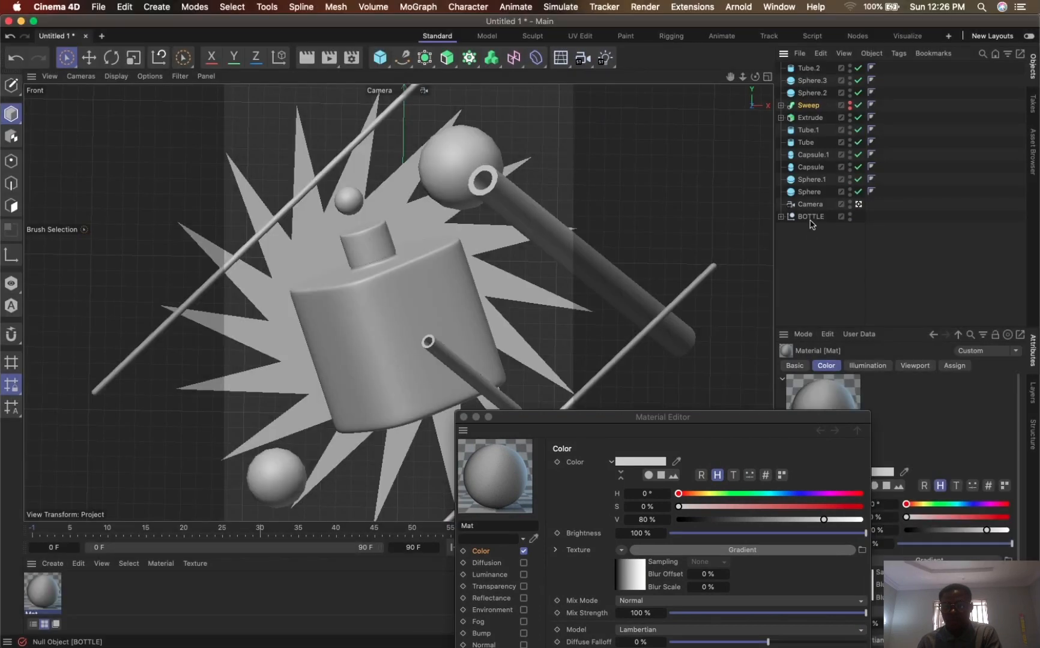
left_click(814, 217)
left_click_drag(810, 215, 820, 205)
left_click(808, 72, "shift")
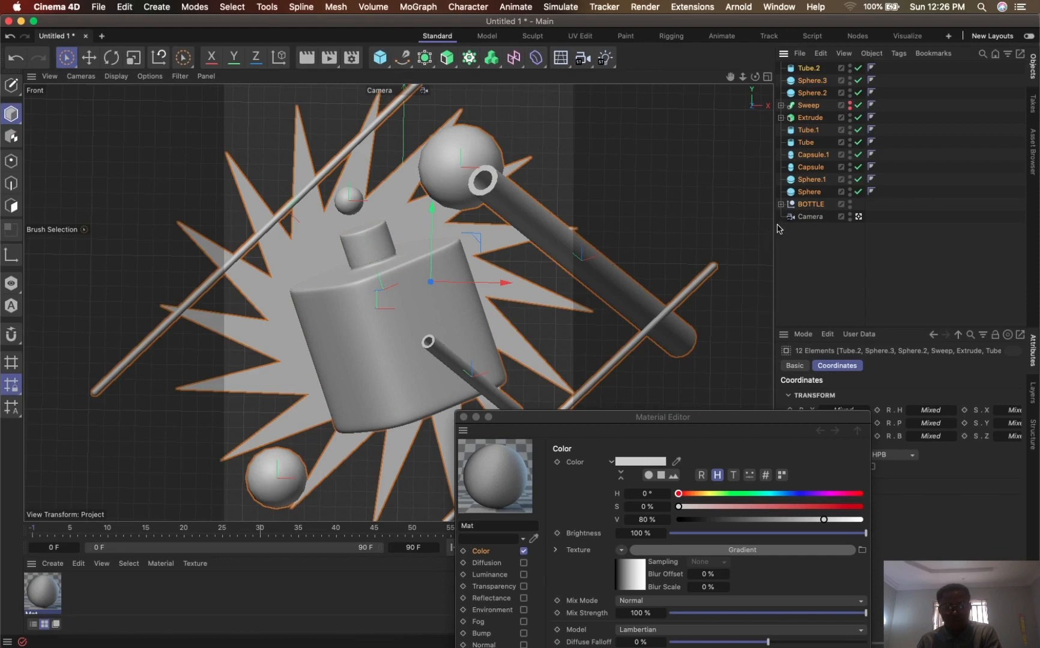
key("alt+g")
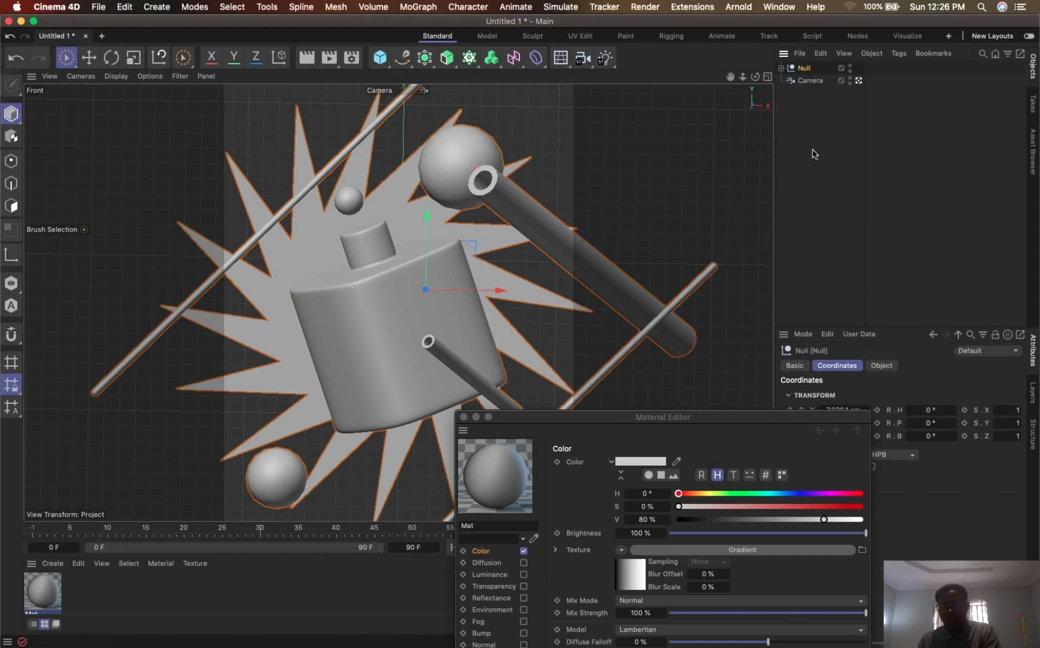
double_click(808, 69)
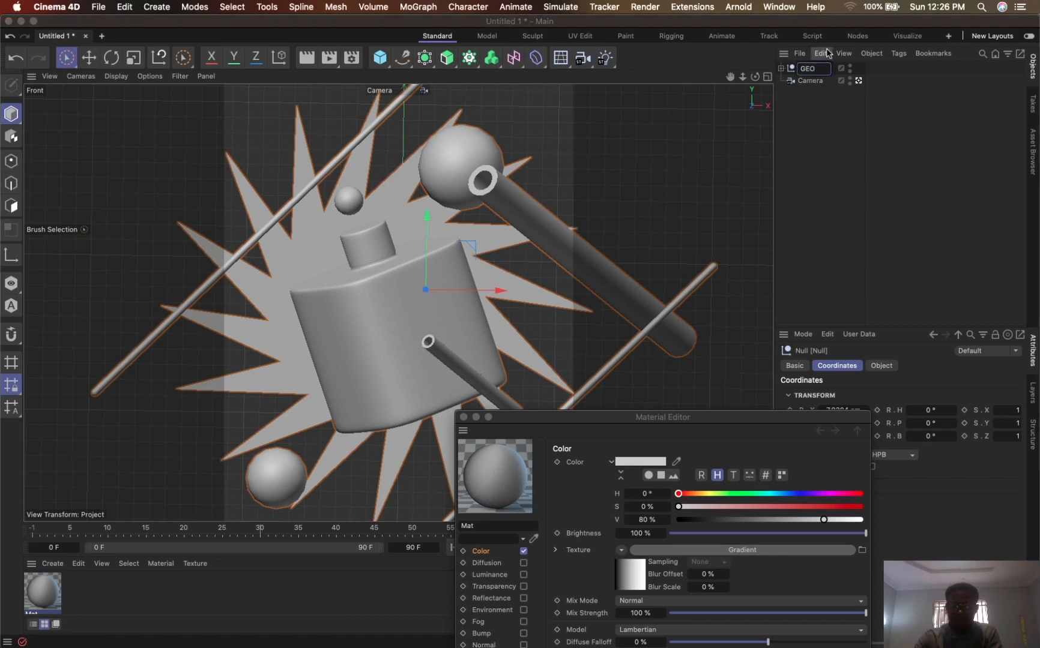
key("Return")
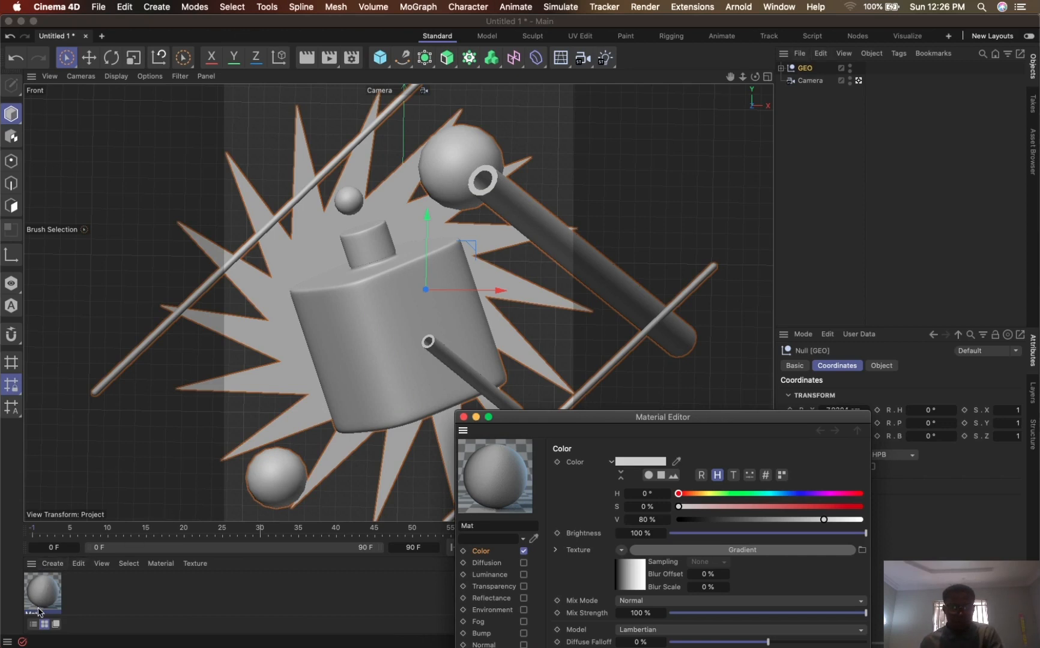
- Apply the gradient material to the GEO group and set its gradient type to 2D - Circular
mouse_move(39, 613)
left_mouse_down()
mouse_move(81, 570)
mouse_move(666, 181)
mouse_move(818, 72)
mouse_move(808, 71)
left_mouse_up()
left_click(622, 424)
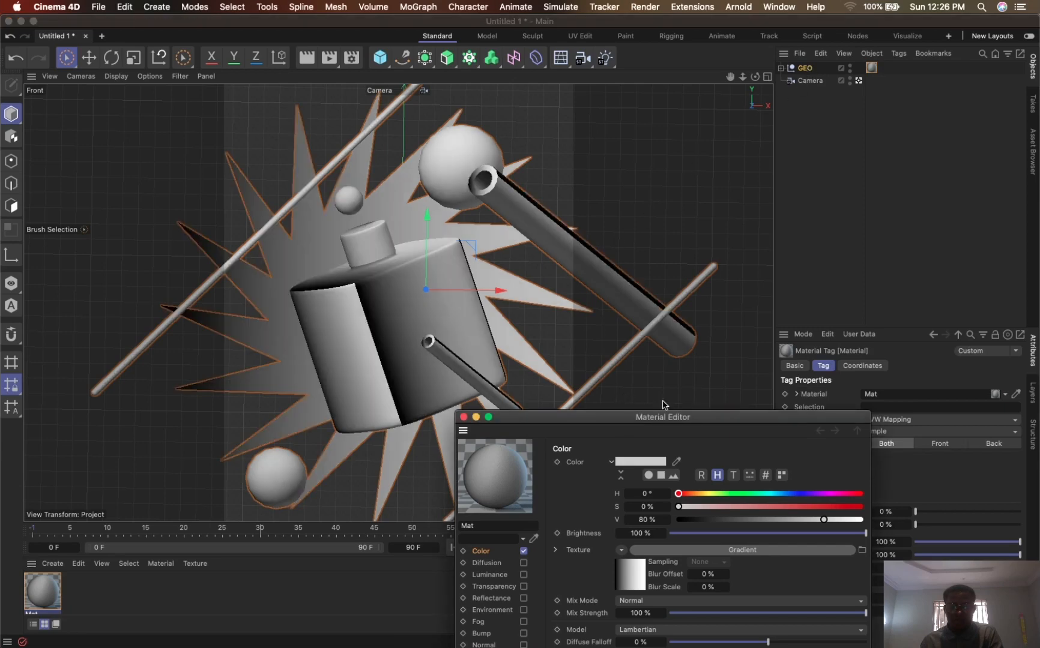
left_click_drag(654, 419, 580, 197)
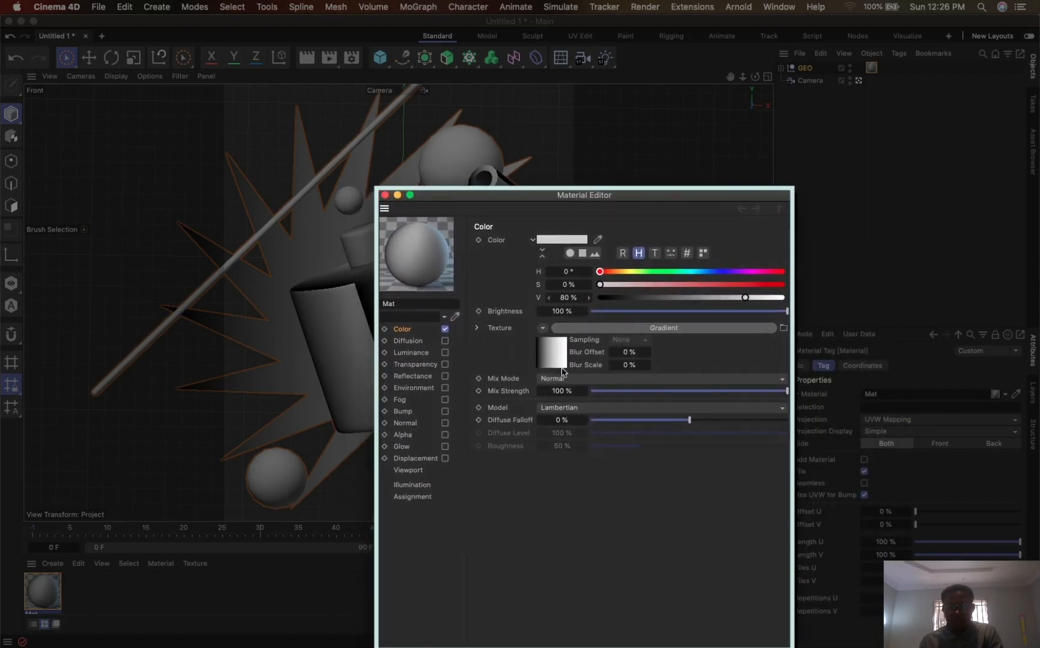
left_click(560, 354)
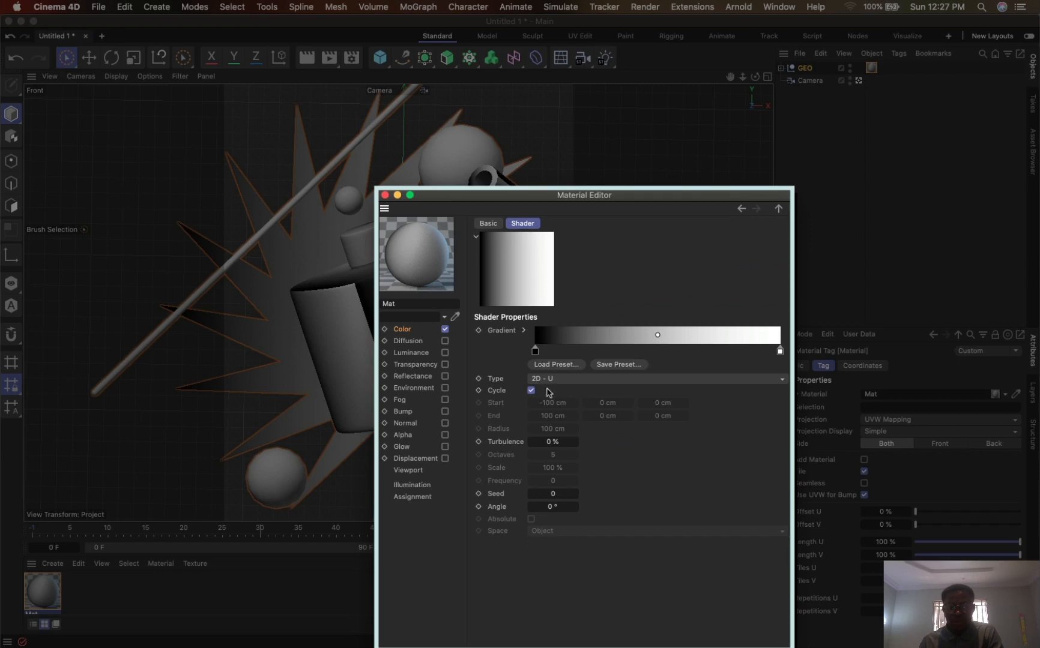
left_click(558, 379)
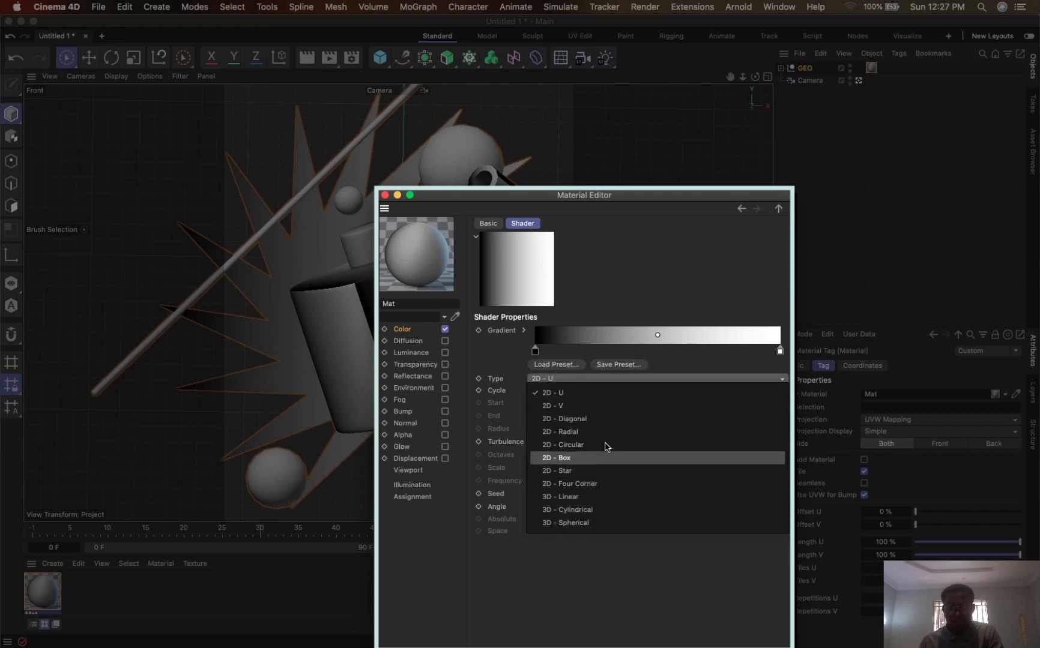
left_click(581, 445)
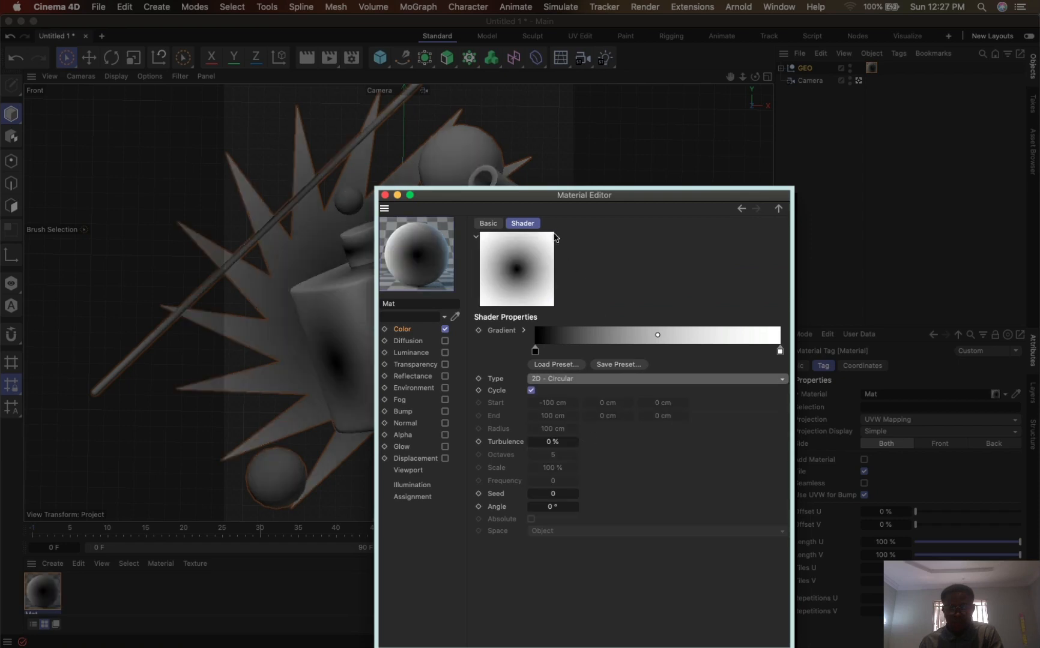
- Reverse the color gradient, placing the white knot at its start and the black knot at about 89%
left_click_drag(566, 198, 607, 179)
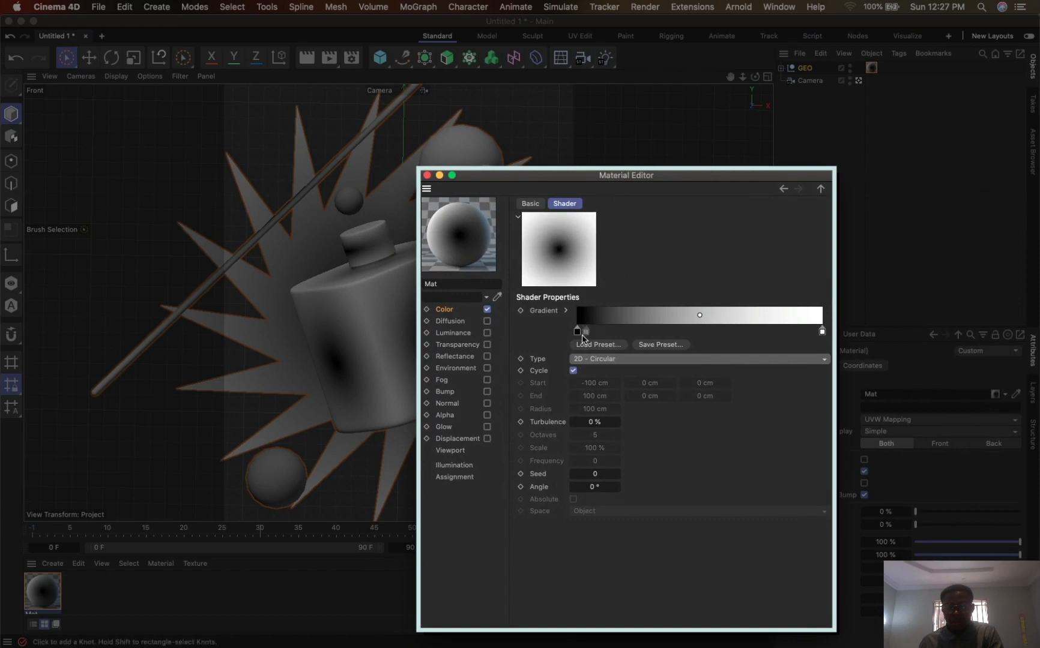
left_click_drag(577, 330, 579, 360)
left_click_drag(717, 352, 751, 331)
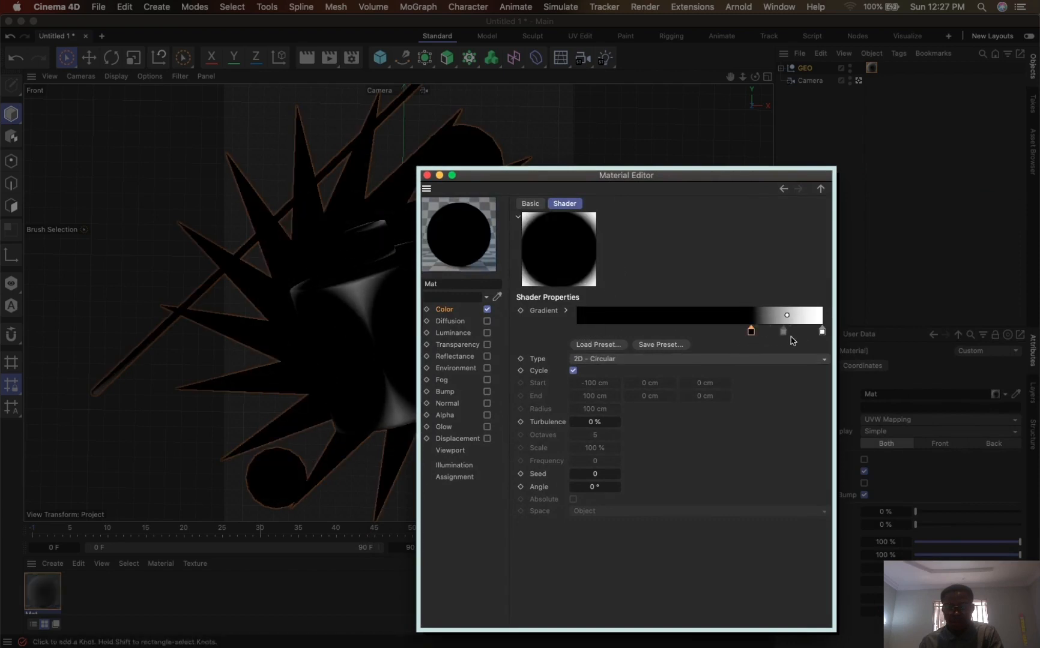
left_click_drag(823, 334, 577, 330)
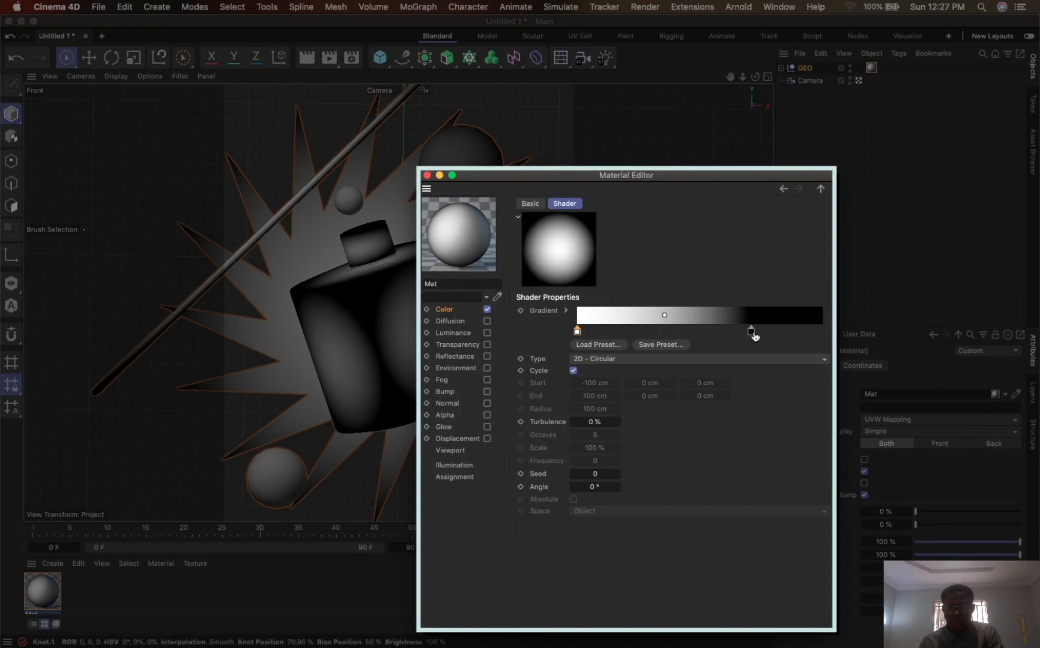
left_click_drag(751, 331, 796, 333)
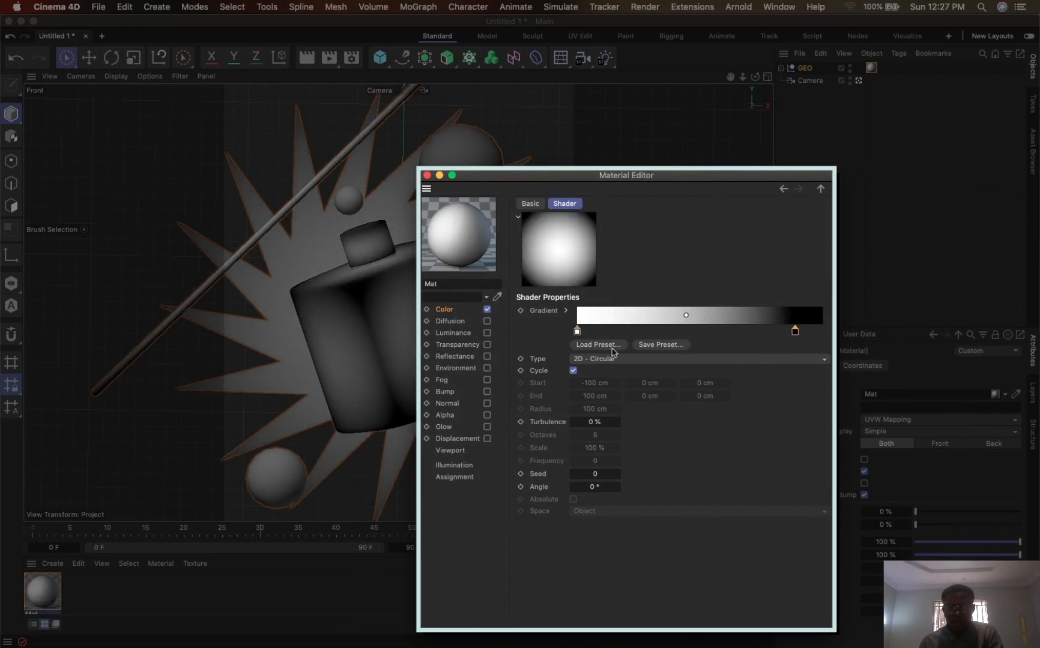
- Try the 2D - V and 2D - U gradient types on the GEO material
left_click(596, 360)
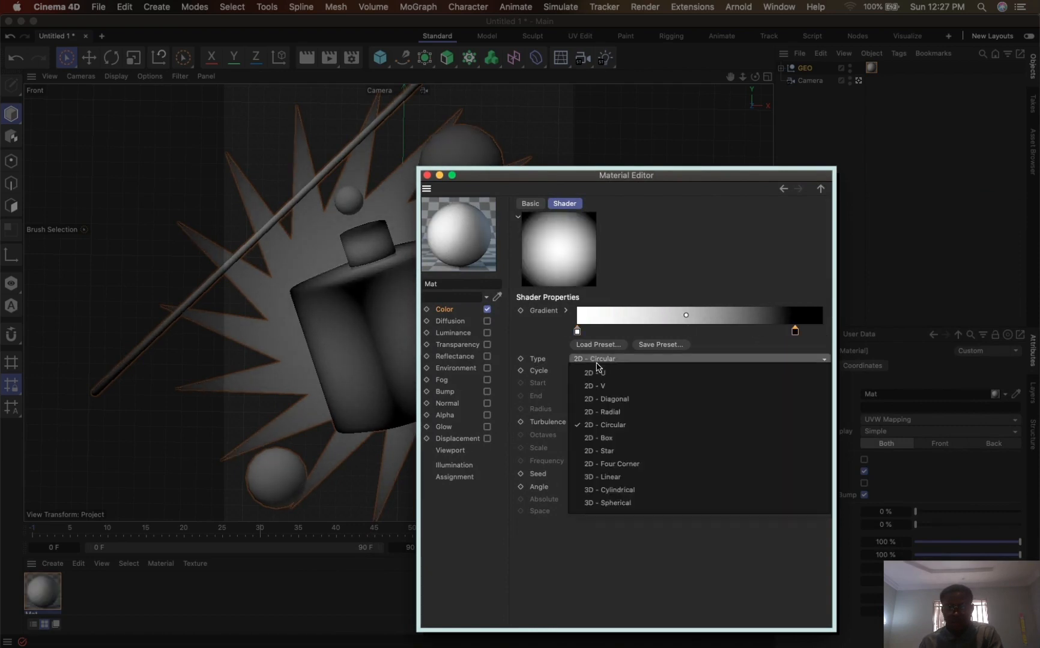
left_click(620, 387)
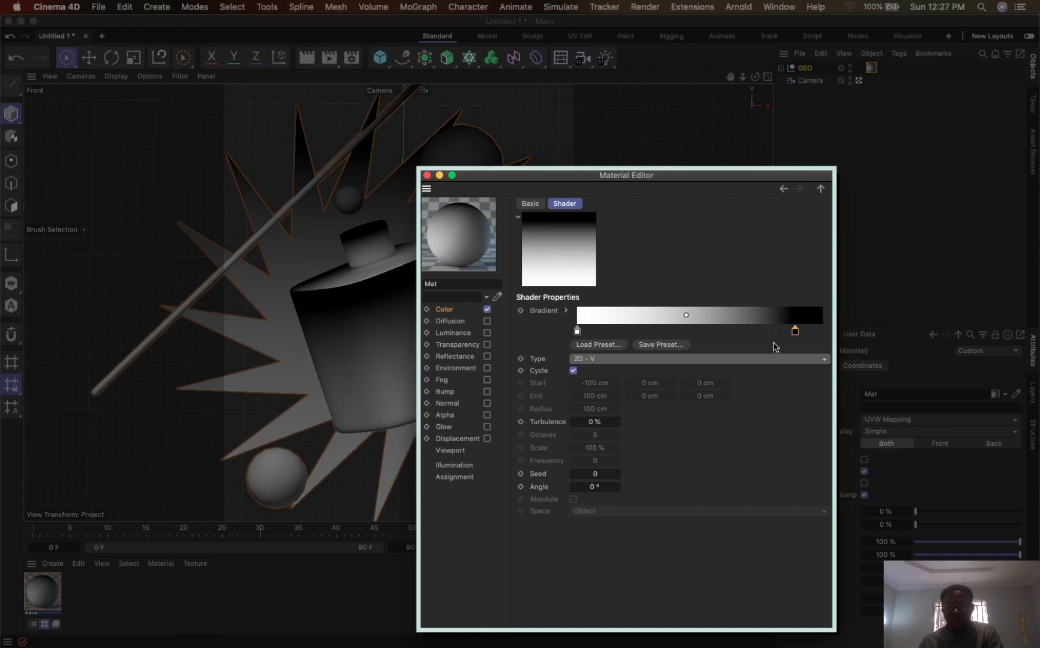
left_click(598, 360)
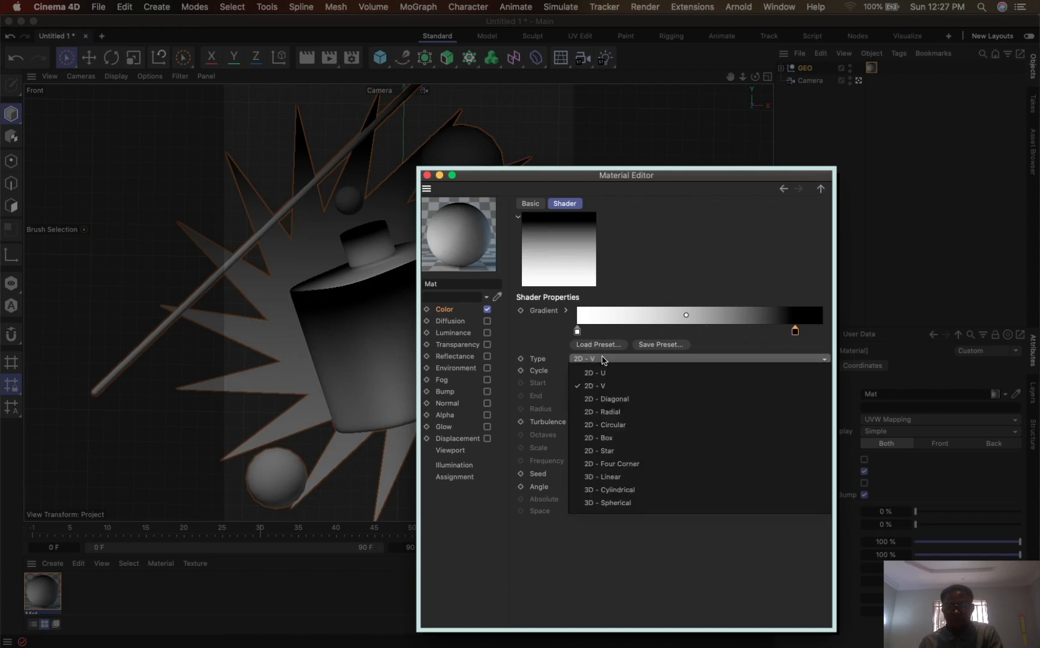
left_click(610, 372)
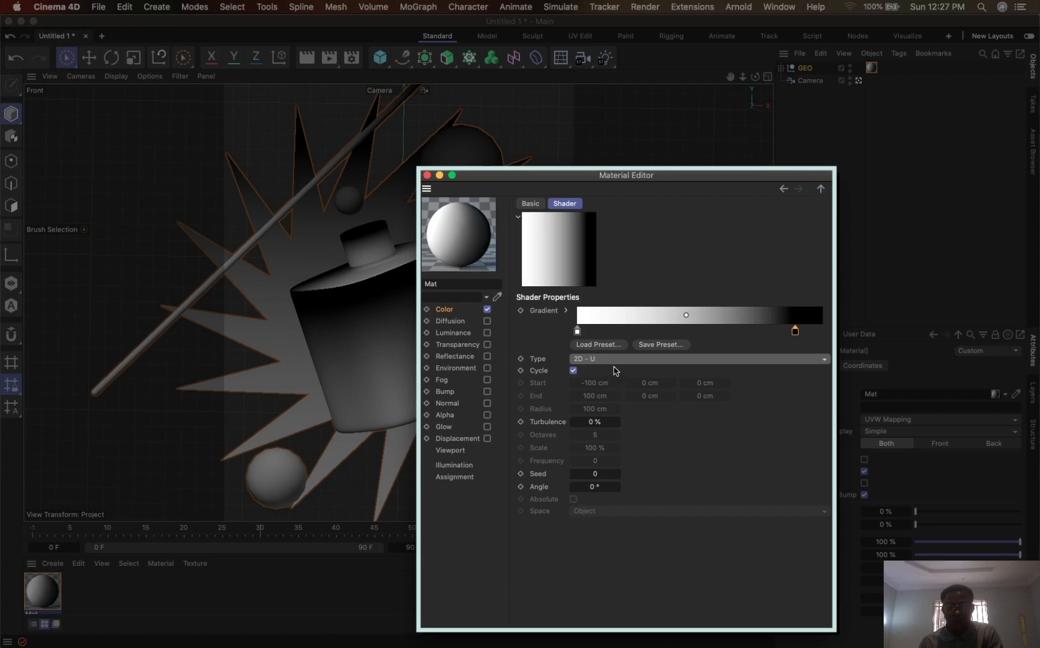
- Shift the gradient's midpoint slightly toward the white knot, set its type to 2D - V, and render the view
mouse_move(685, 315)
left_mouse_down()
mouse_move(632, 316)
mouse_move(674, 325)
left_mouse_up()
left_click(603, 360)
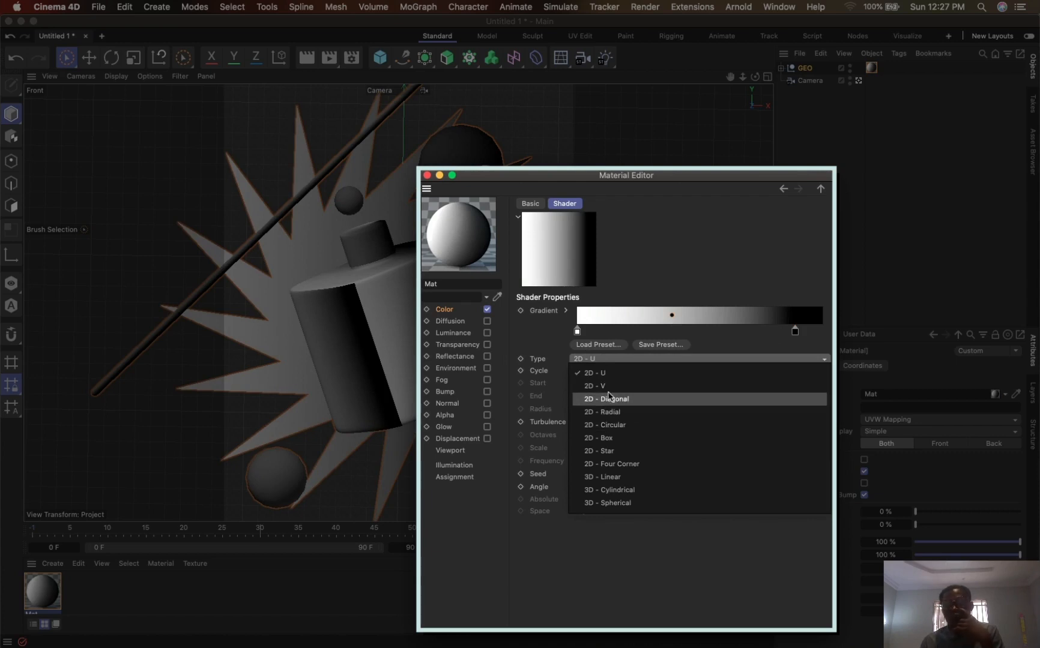
left_click(605, 386)
left_click_drag(612, 180, 829, 133)
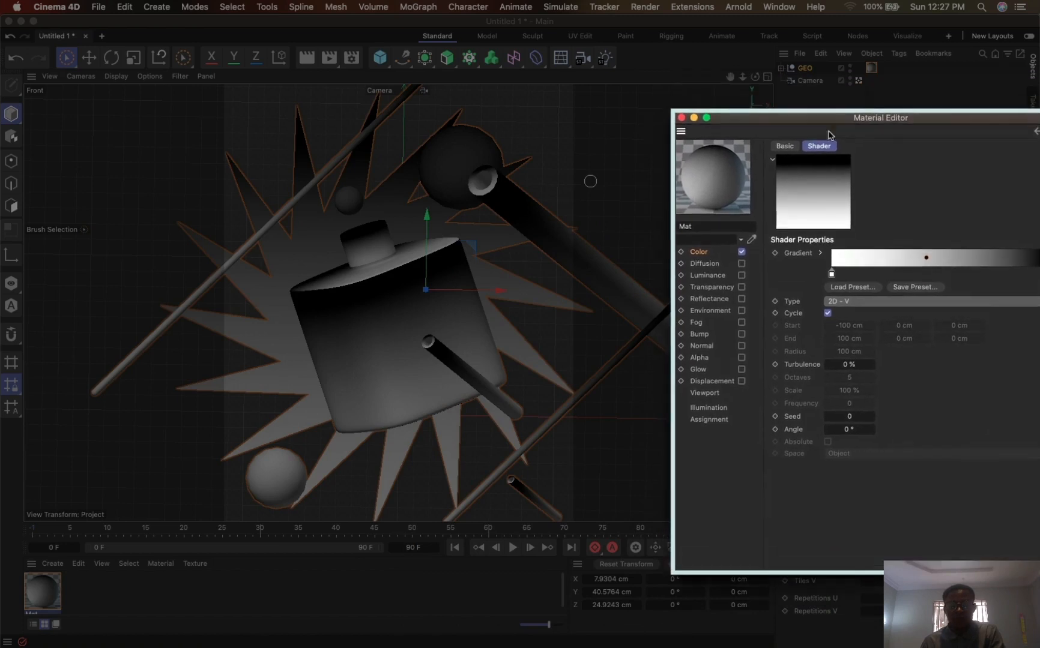
key("super+r")
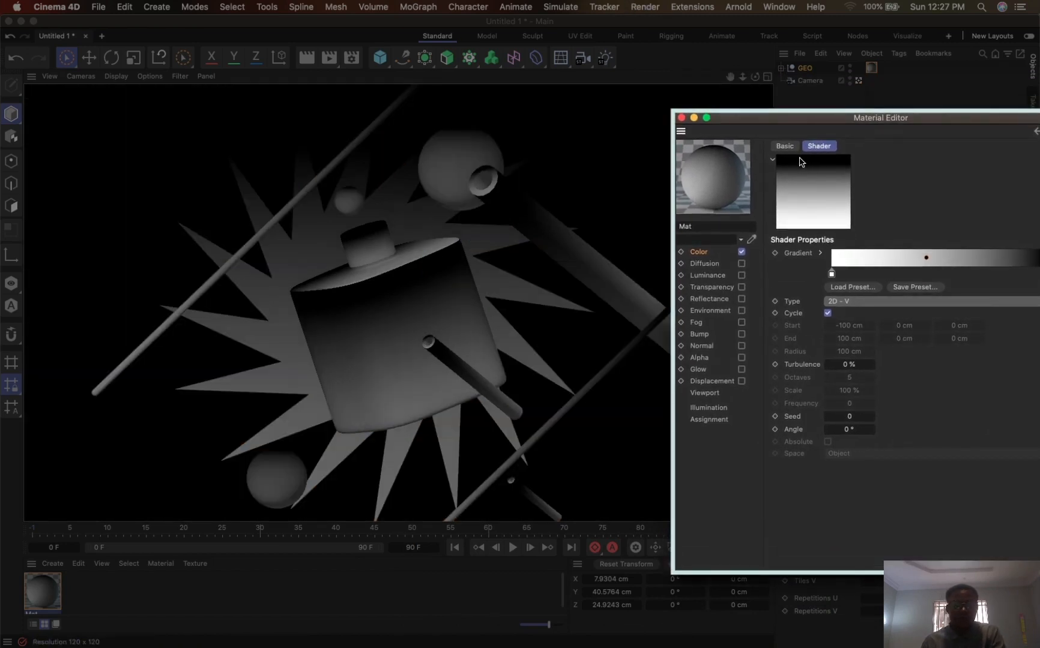
- Try the gradient with 100% turbulence and a scale of 458%
left_click_drag(848, 120, 652, 128)
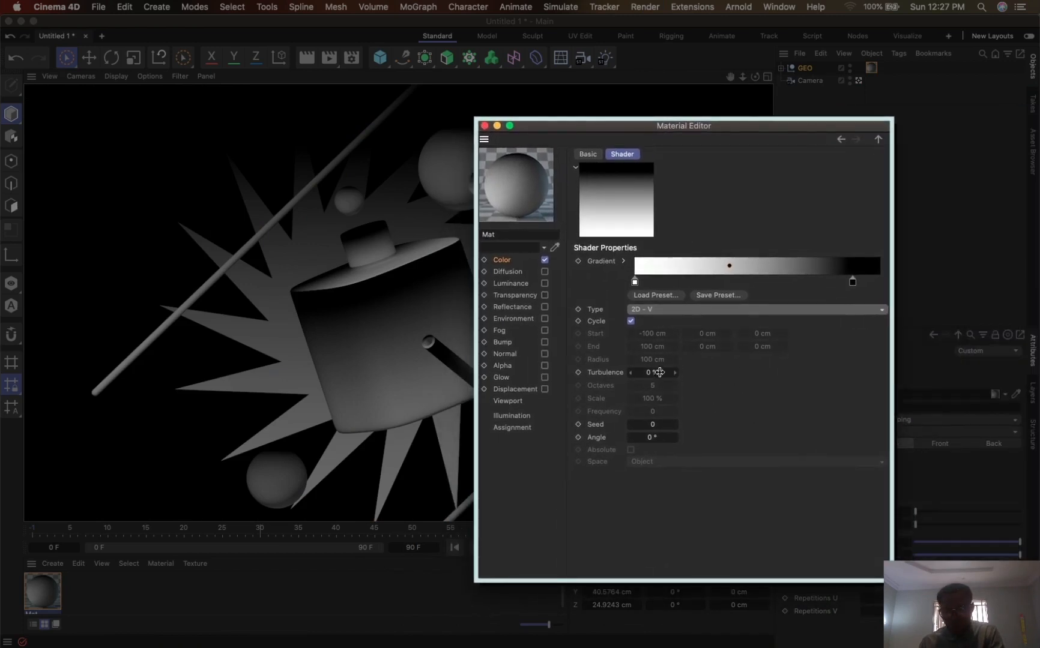
left_click_drag(656, 382, 673, 379)
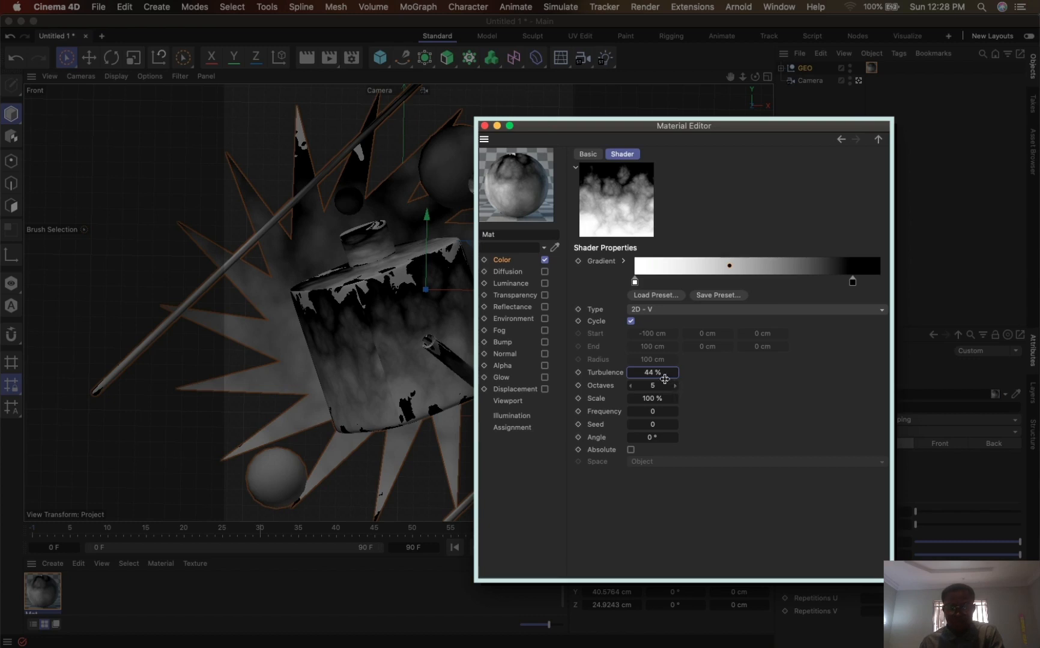
type("400")
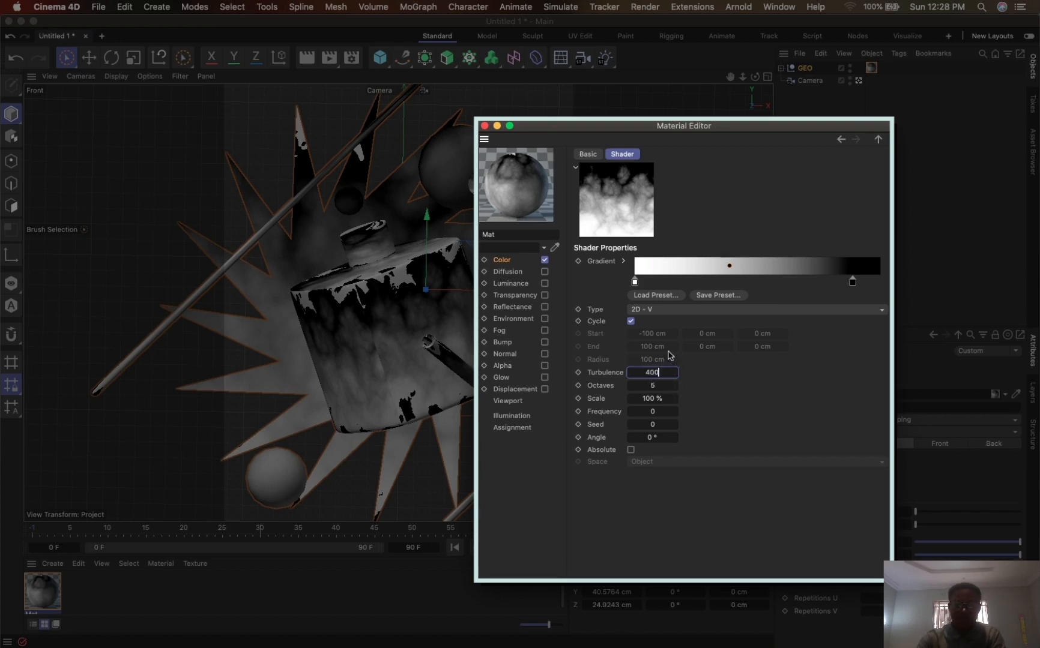
type("0")
key("Return")
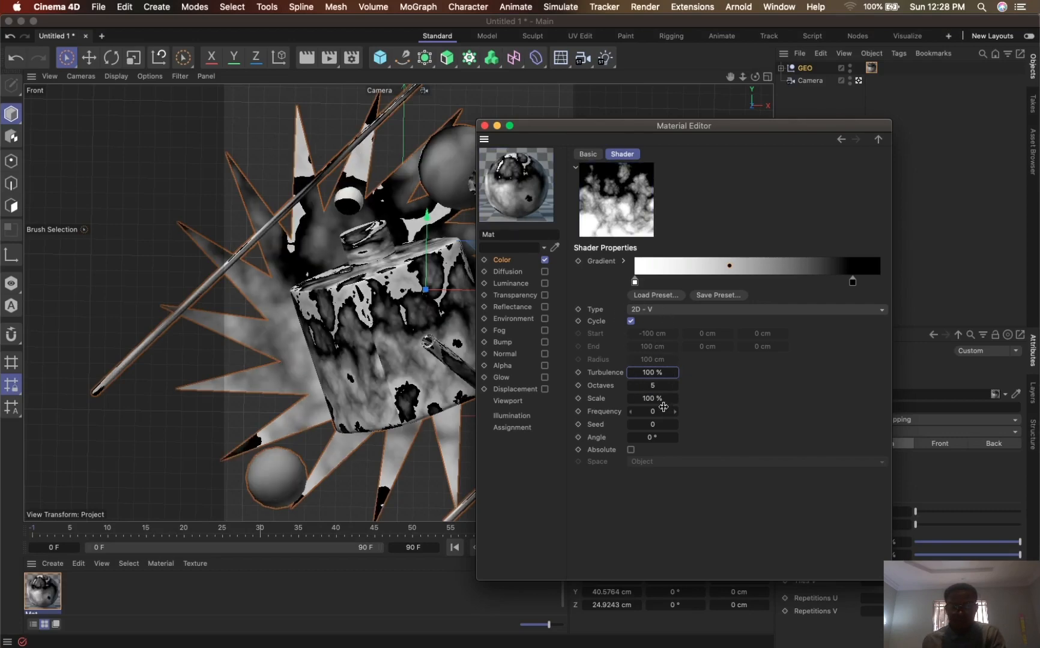
left_click_drag(661, 399, 871, 405)
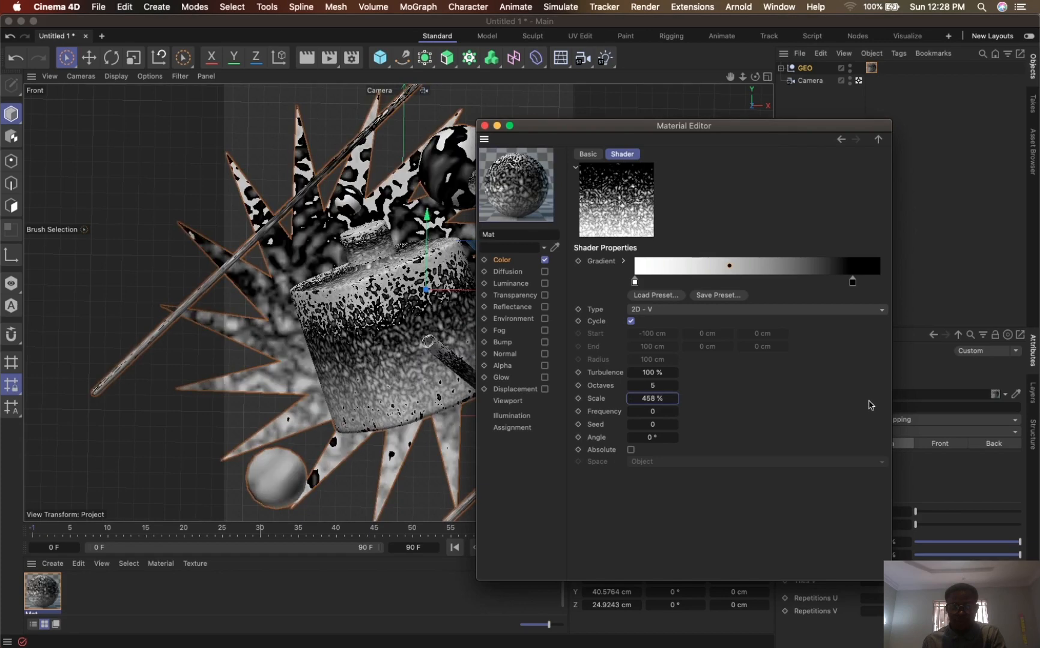
double_click(661, 400)
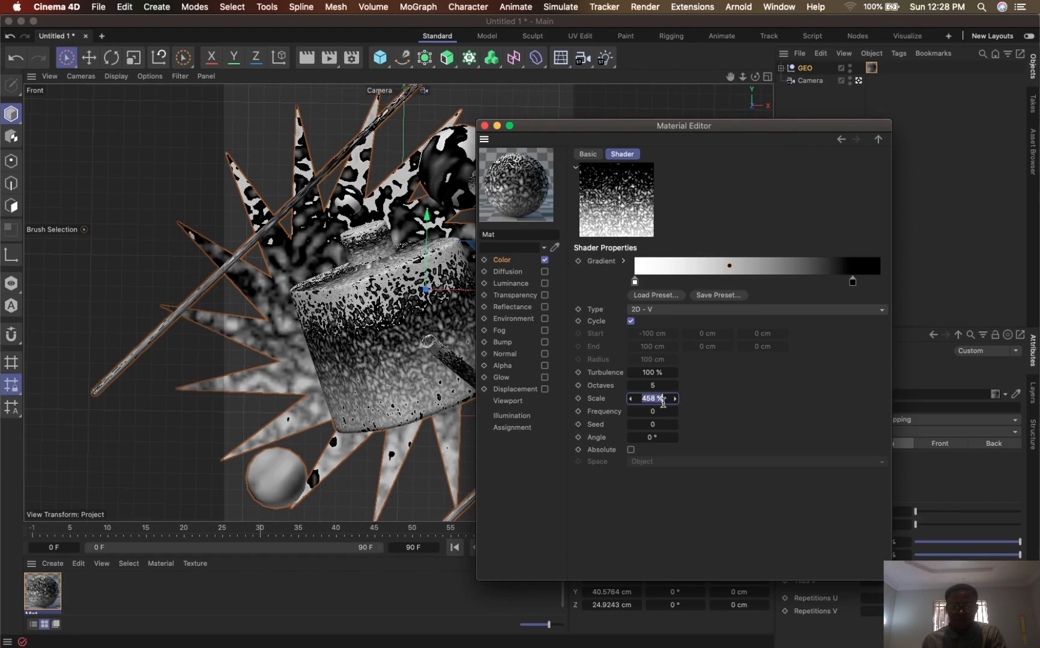
- Set the gradient's turbulence to 50% and its scale to 4000%, and render the view to check the grain
double_click(656, 373)
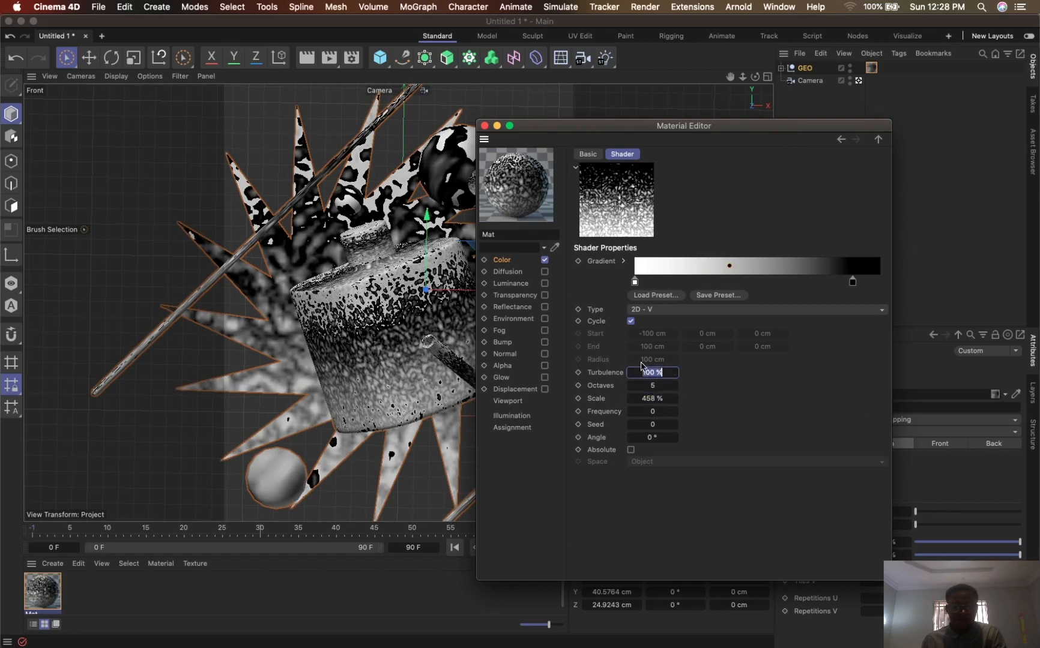
key("Return")
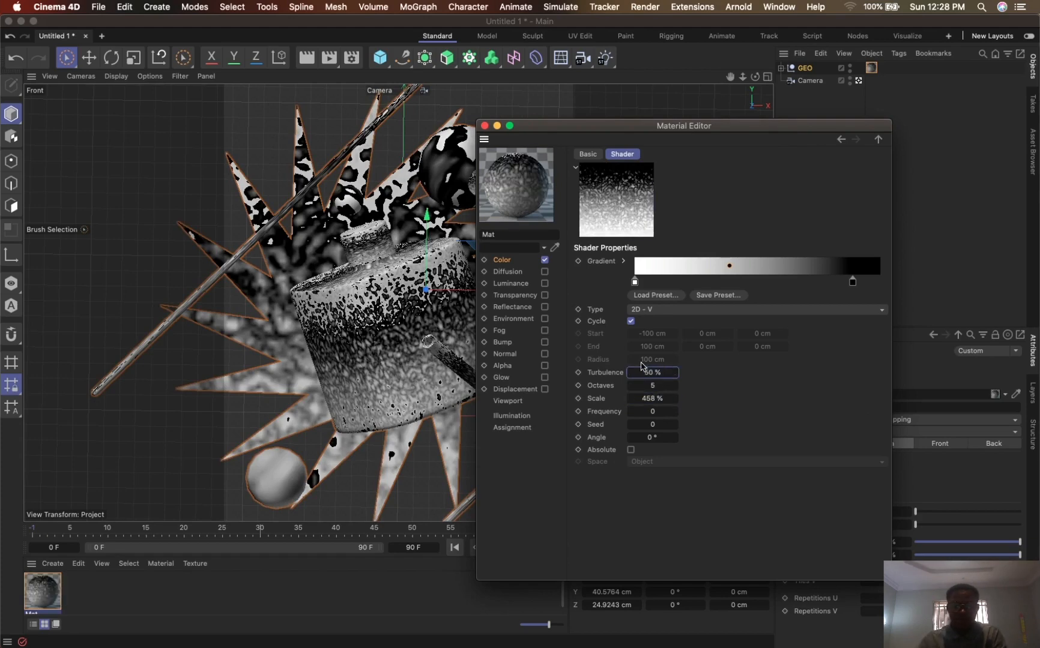
double_click(663, 399)
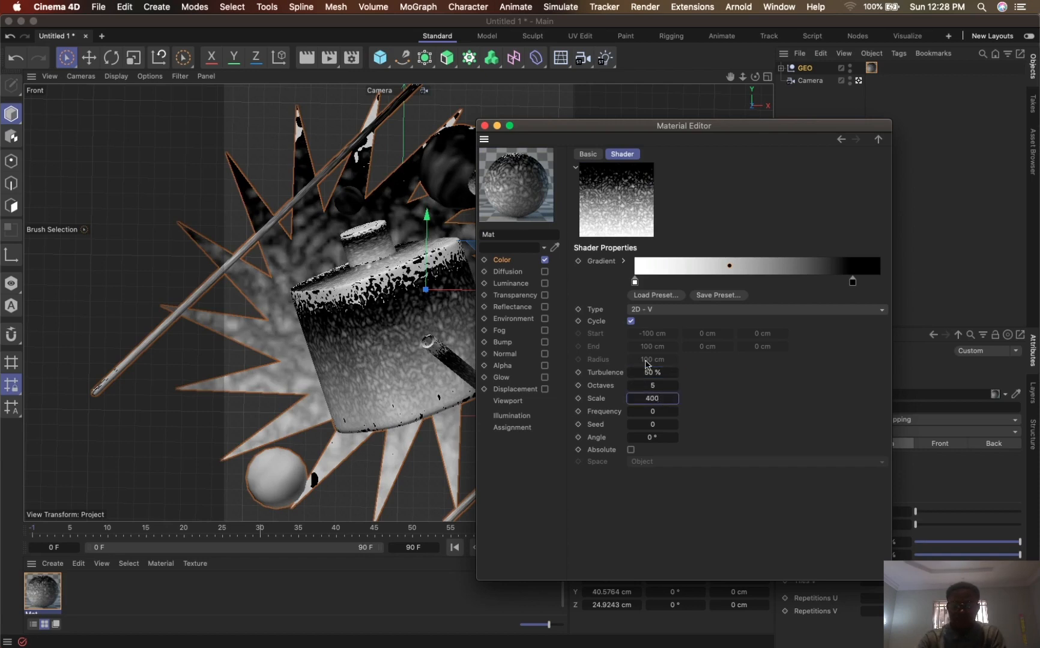
key("Return")
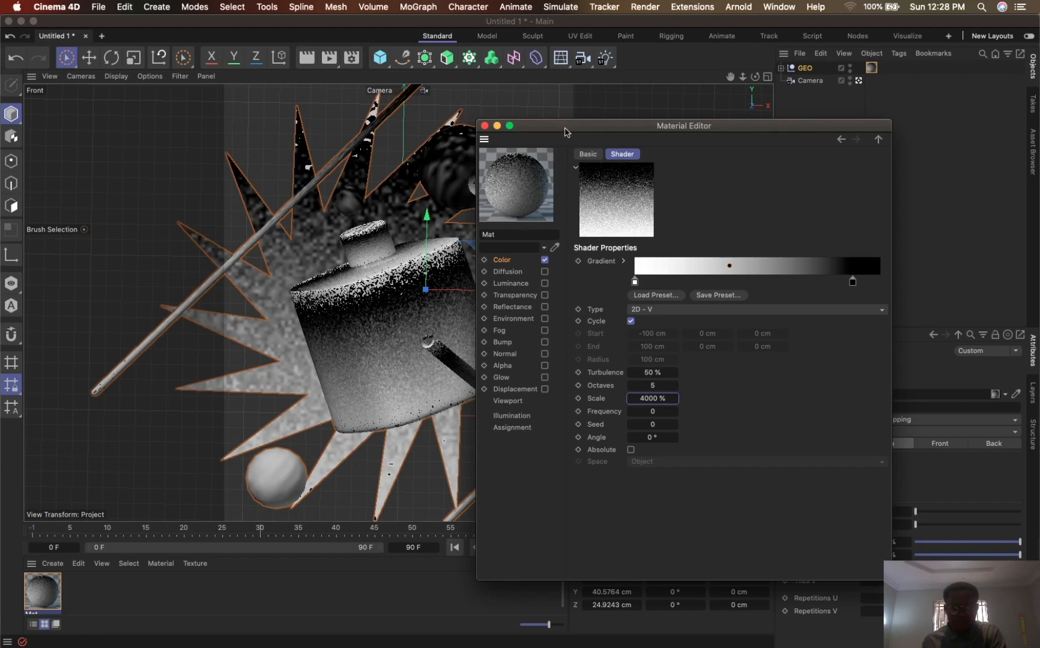
left_click_drag(564, 131, 826, 141)
key("super+r")
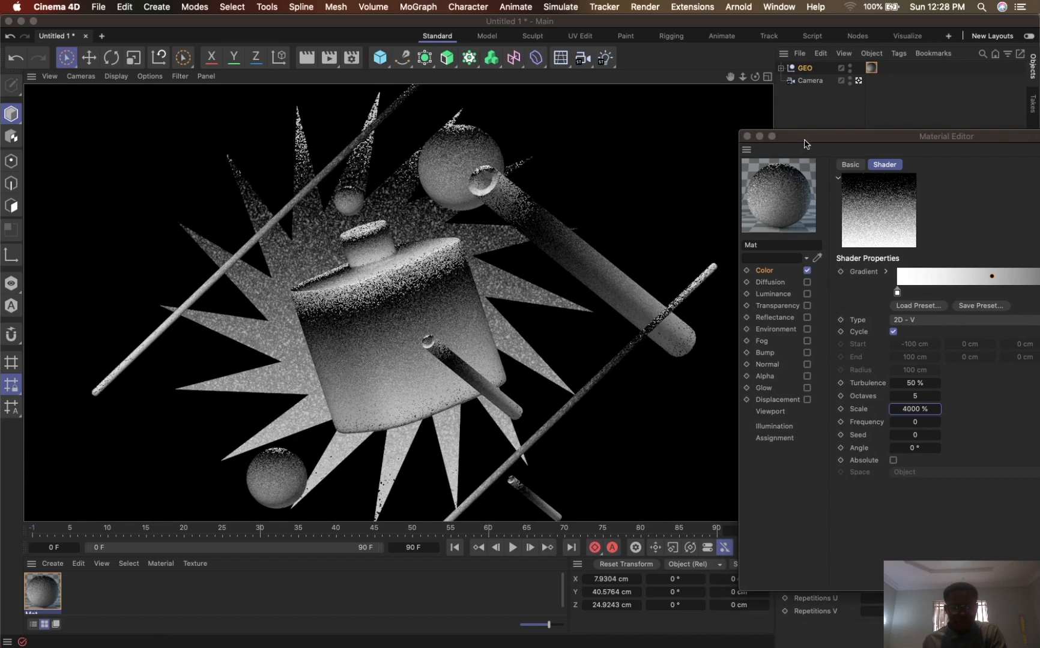
left_click(801, 138)
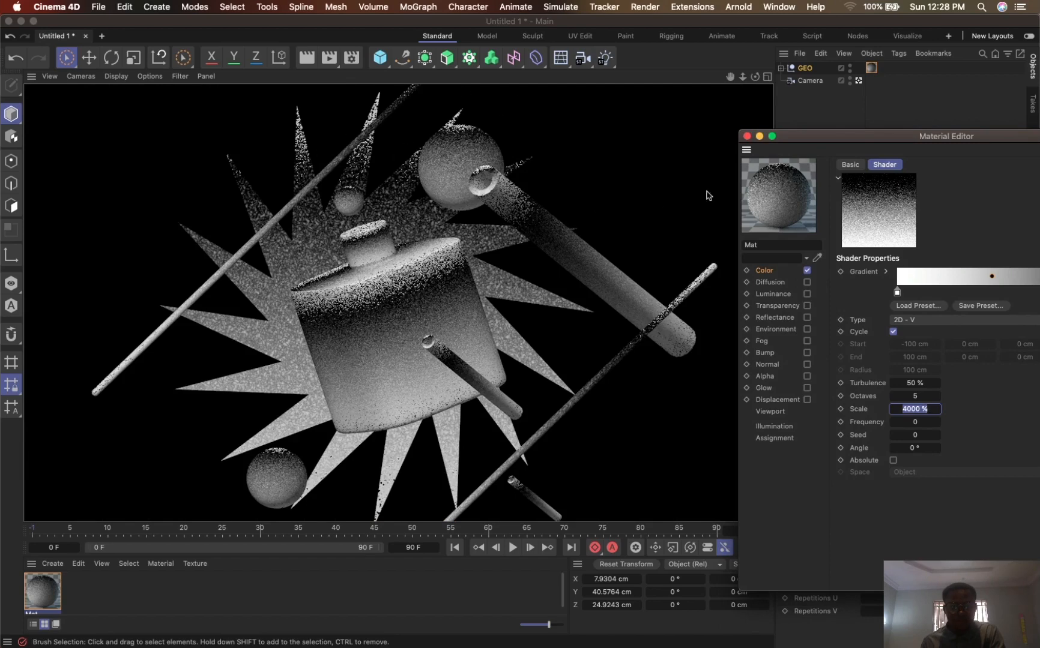
- Move the gradient's black knot inward to just past the middle and render the view
left_click_drag(958, 137, 774, 89)
left_click(929, 245)
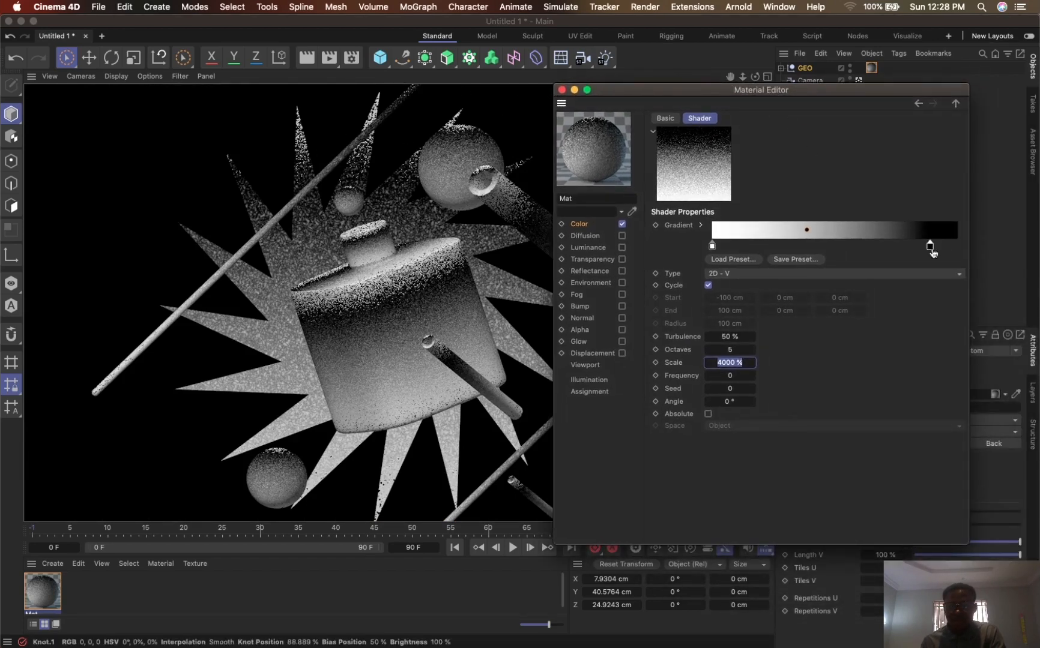
left_click_drag(932, 252, 853, 250)
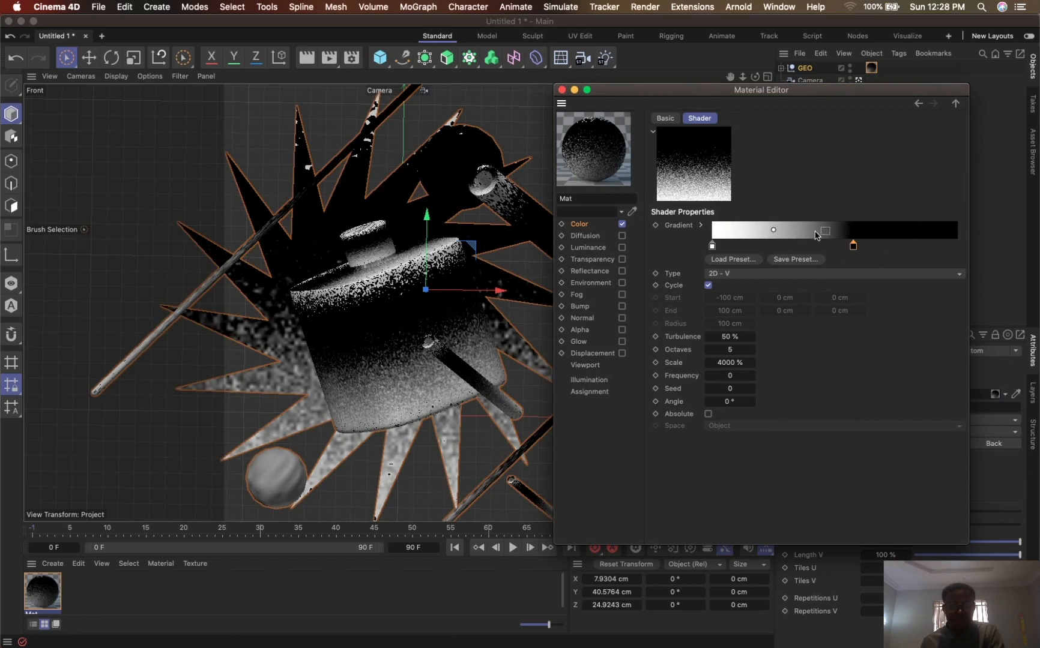
left_click_drag(643, 91, 738, 98)
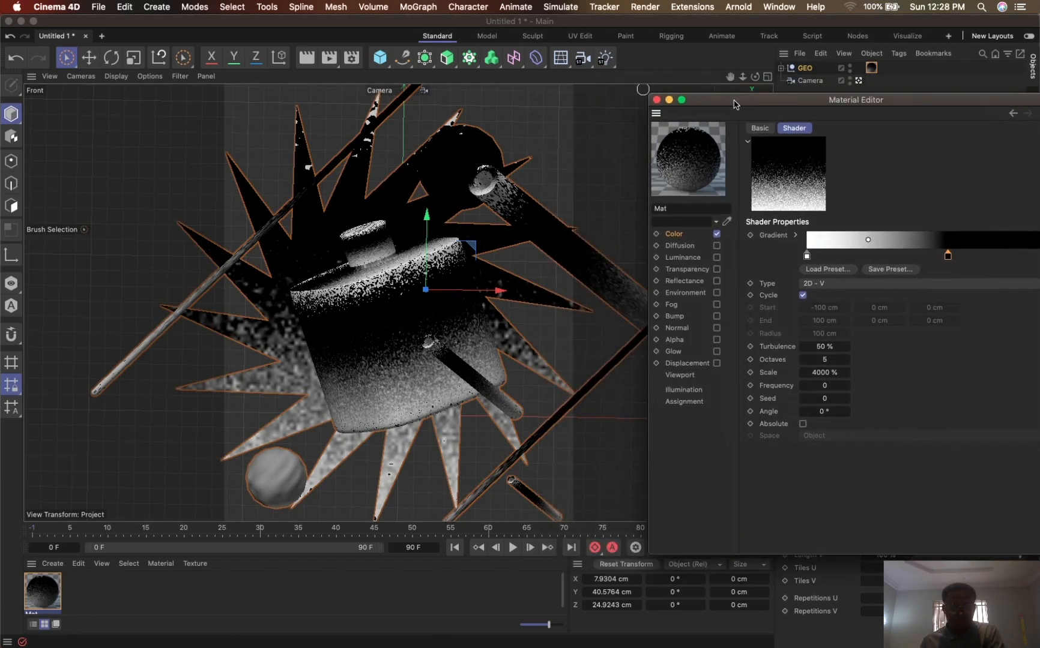
left_click(564, 157)
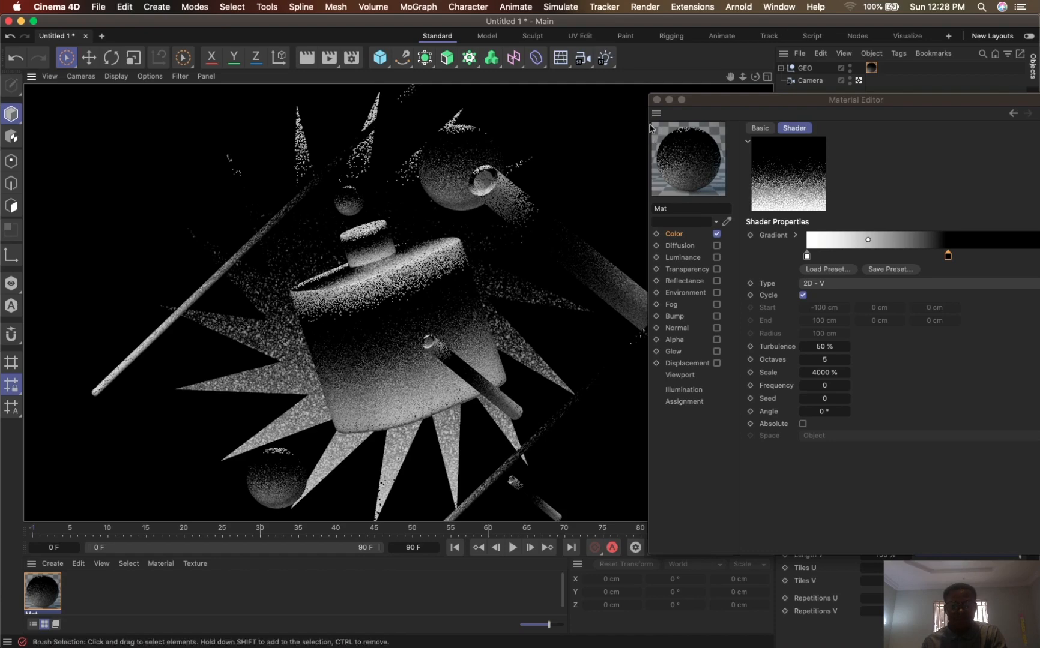
- Move the gradient's white knot to about one third of its length and render the view
left_click_drag(830, 101, 758, 96)
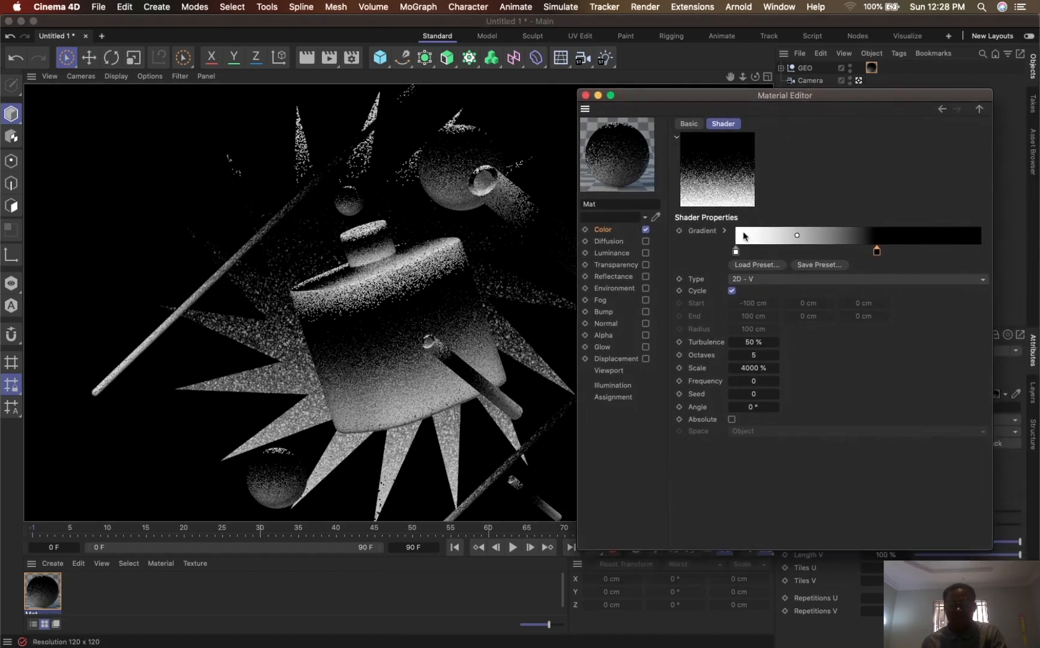
left_click(742, 252)
left_click_drag(745, 255, 816, 253)
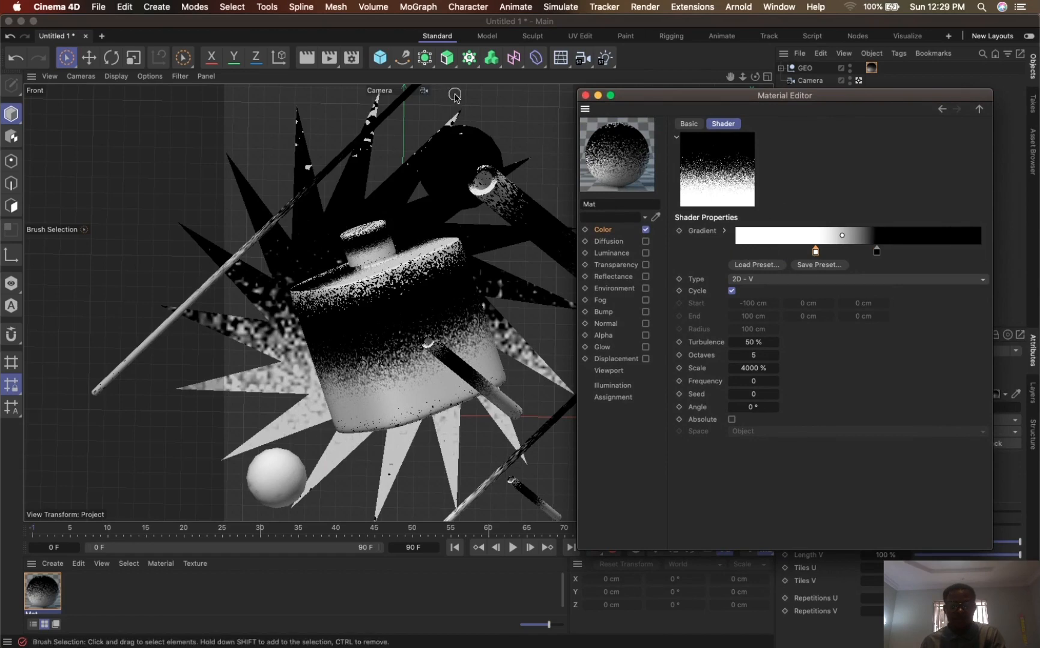
left_click(306, 57)
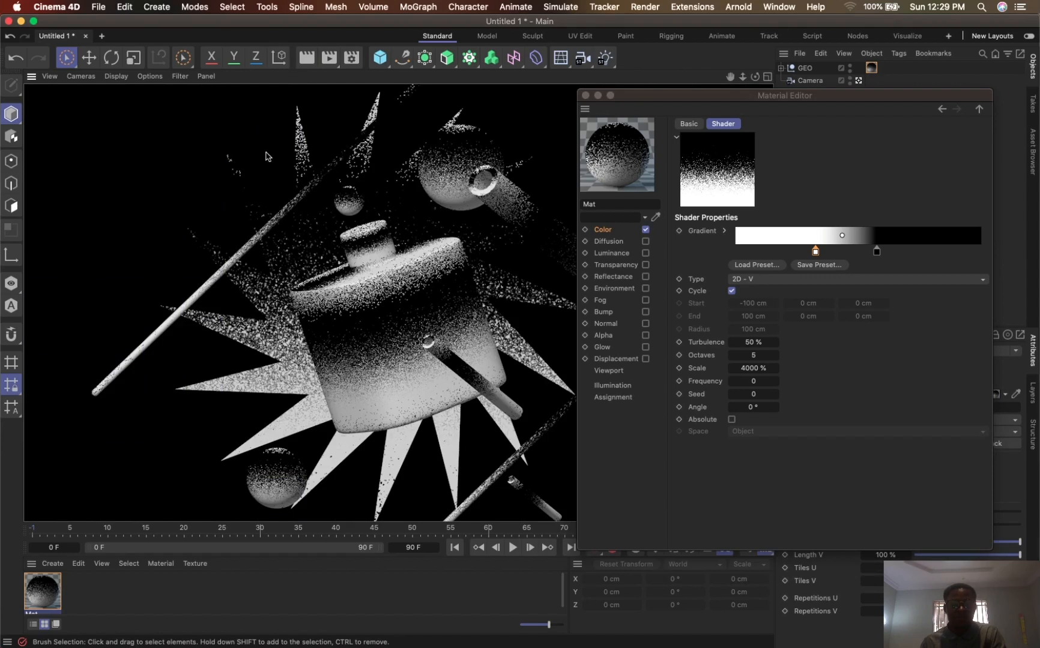
- Move the black knot to almost three quarters of the gradient and the white knot just past the middle, and preview the render
left_click_drag(876, 252, 912, 254)
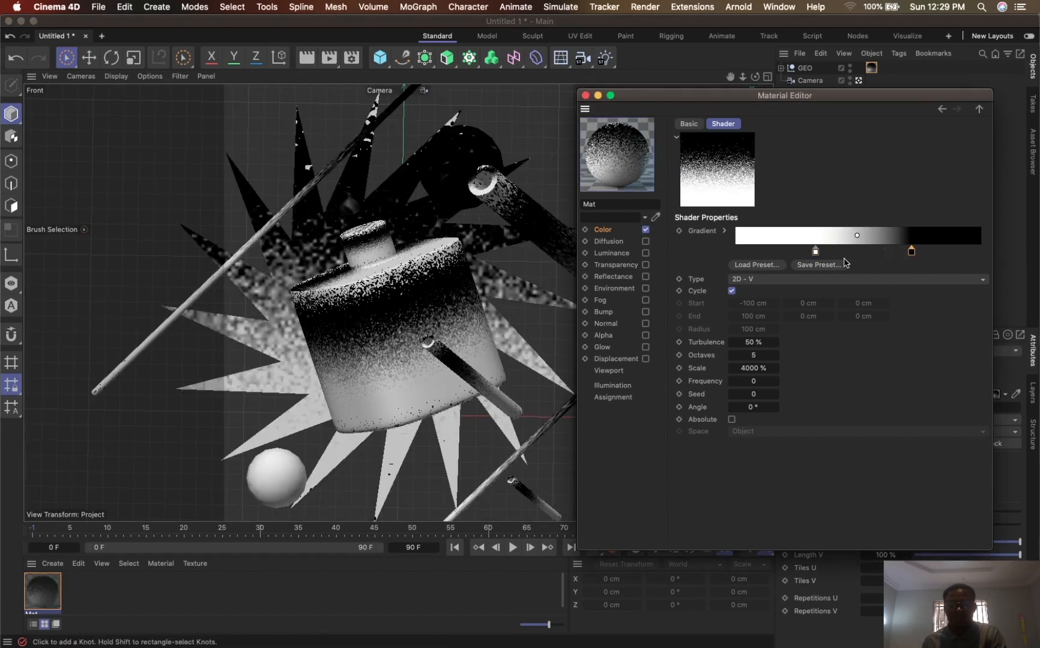
left_click(816, 252)
left_click_drag(818, 257, 869, 257)
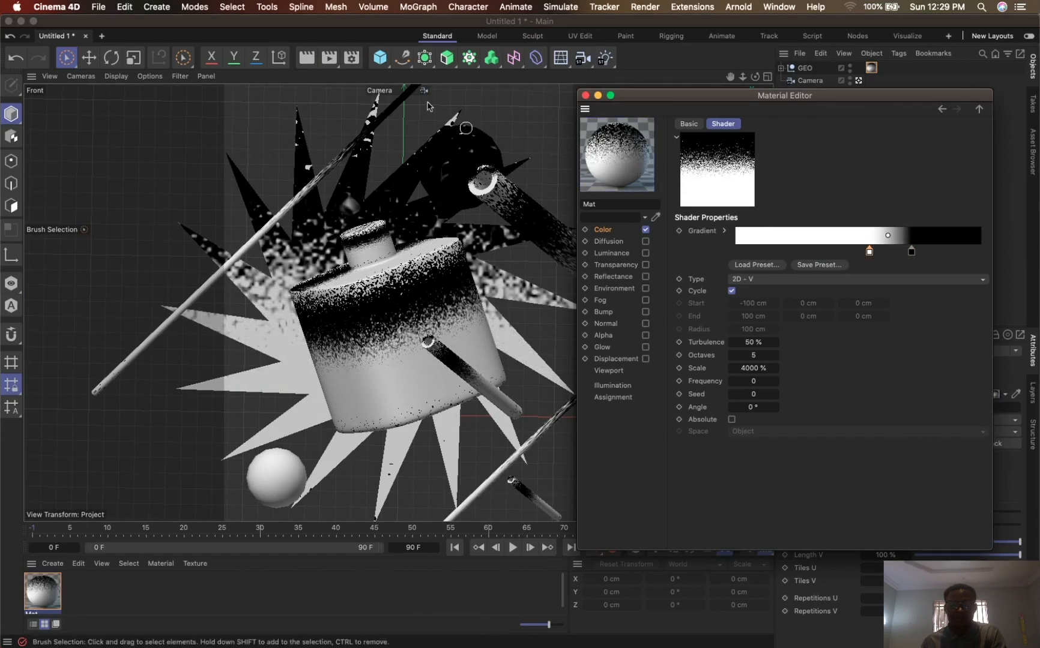
left_click(307, 58)
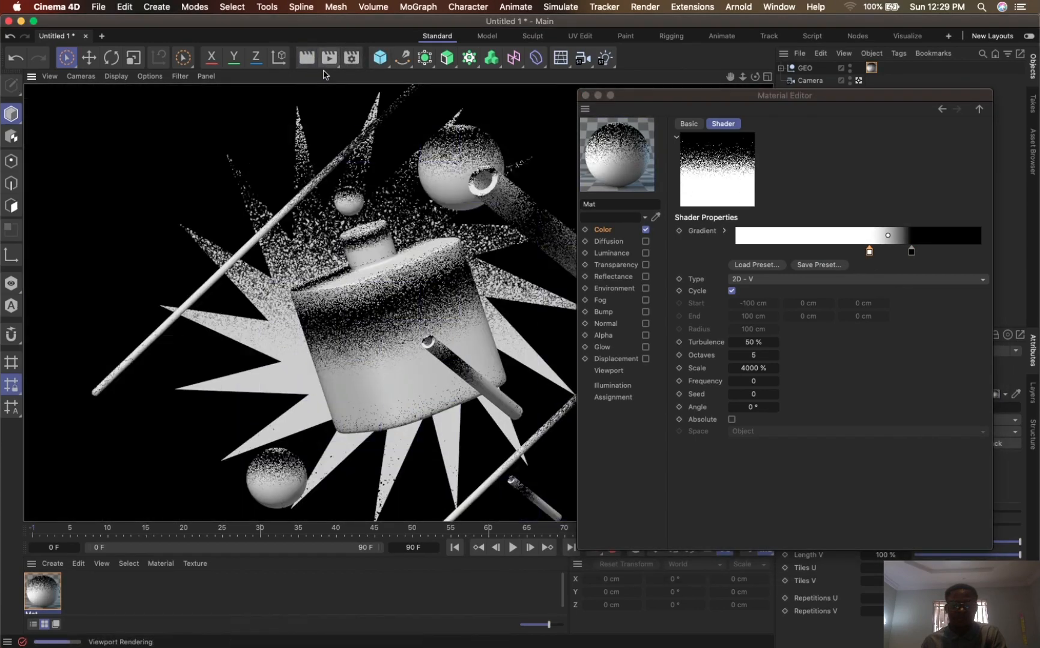
- Return the white knot to the start of the gradient and render the view again
left_click_drag(870, 252, 736, 252)
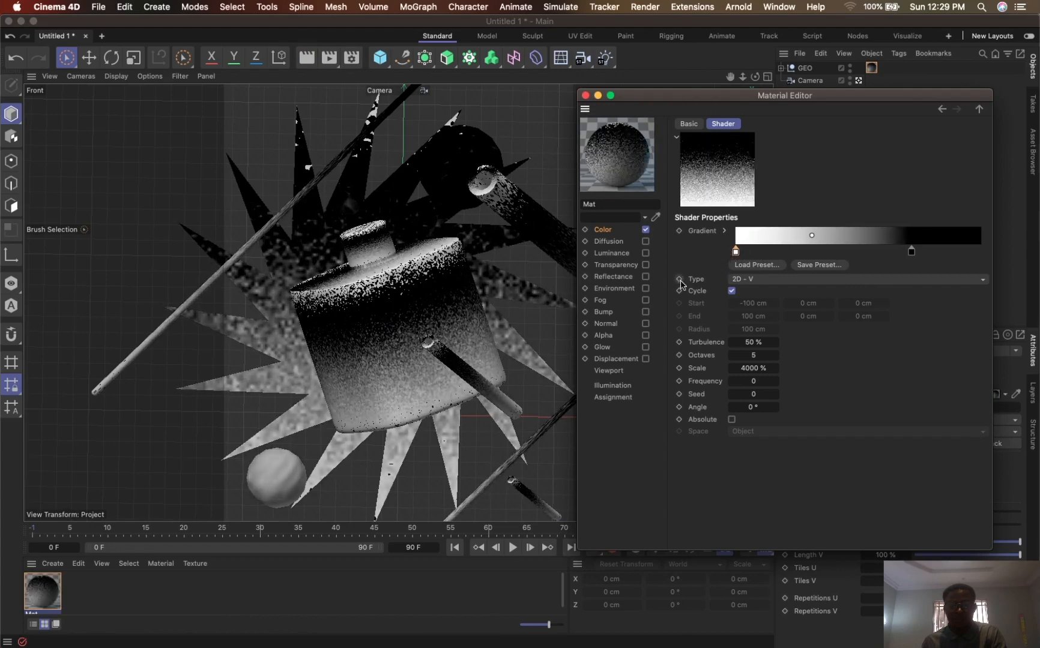
left_click(307, 58)
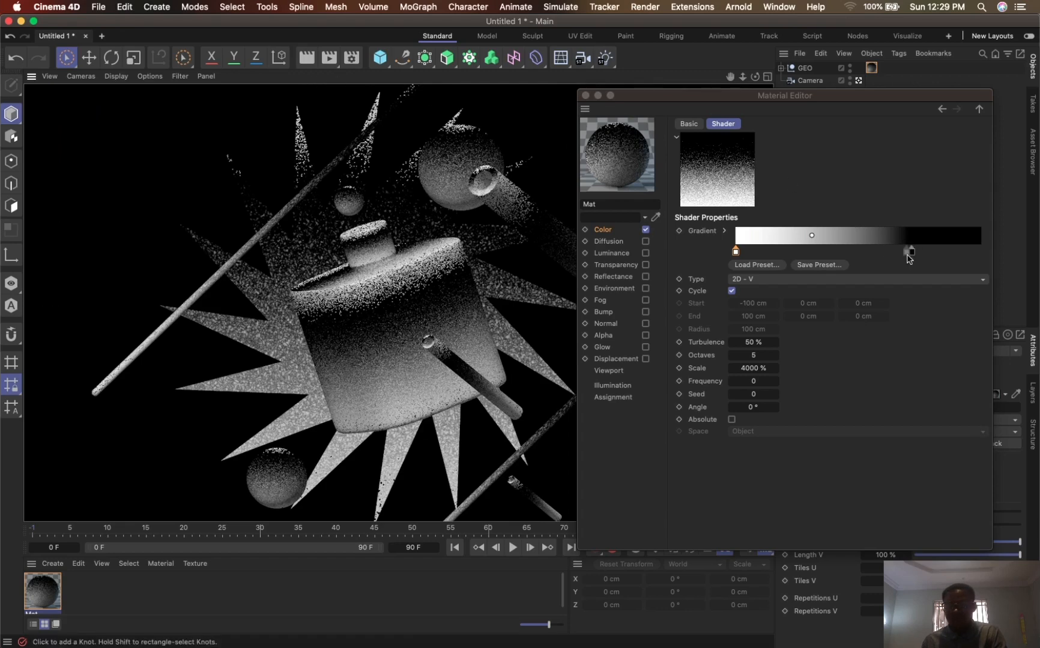
- Move the black knot to about three quarters of the gradient and add a grey knot just past the middle with V at 35 %
mouse_move(911, 253)
left_mouse_down()
mouse_move(871, 250)
mouse_move(919, 249)
left_mouse_up()
left_click(862, 252)
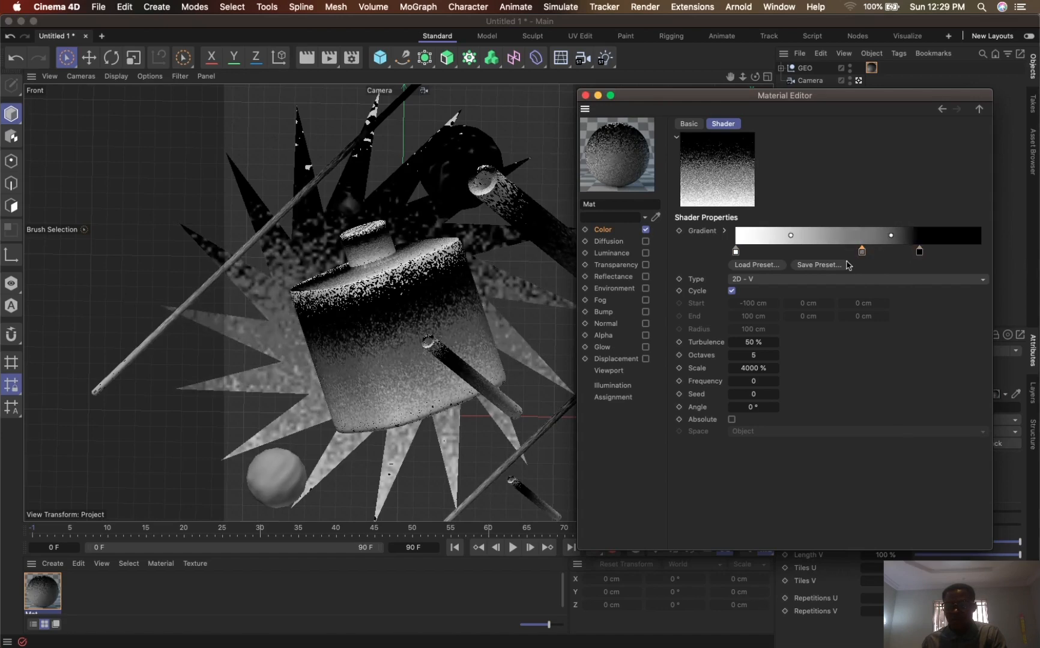
double_click(862, 253)
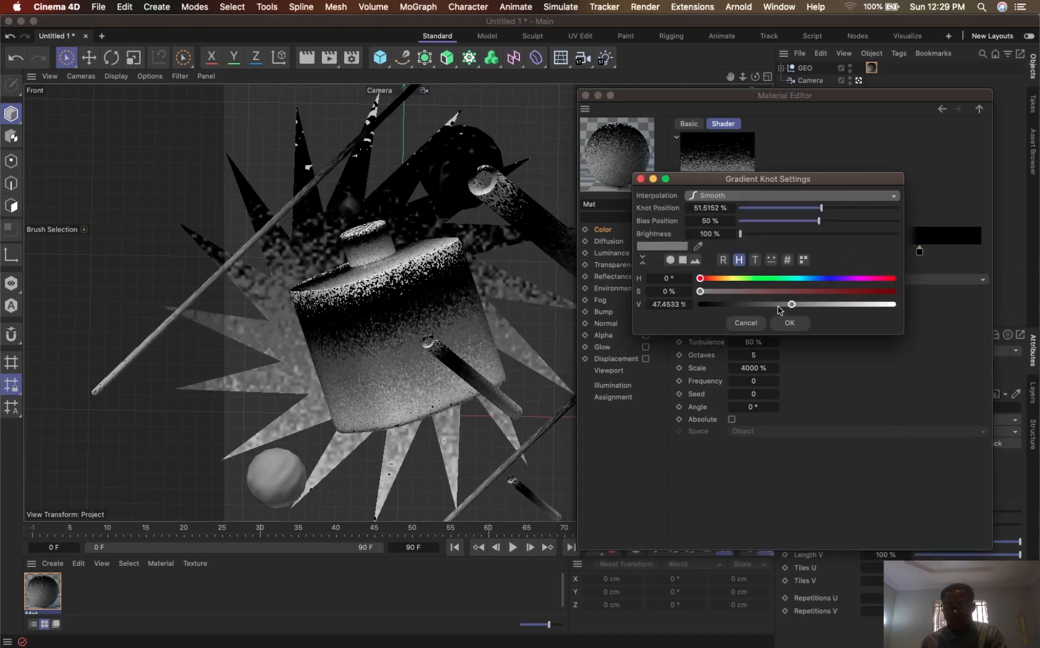
left_click_drag(787, 304, 769, 305)
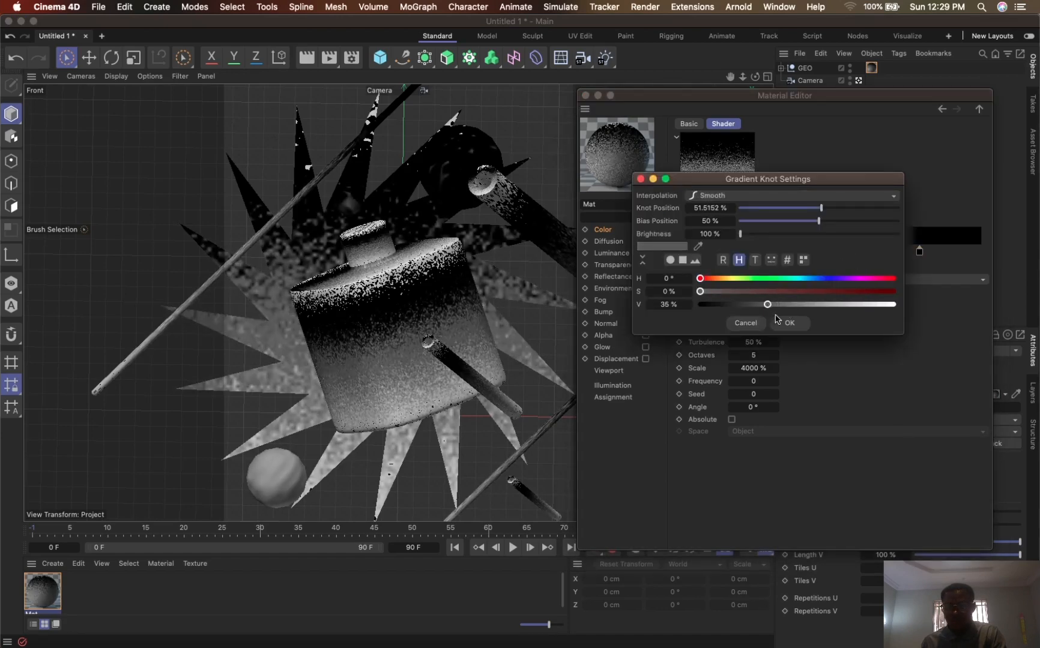
left_click(790, 323)
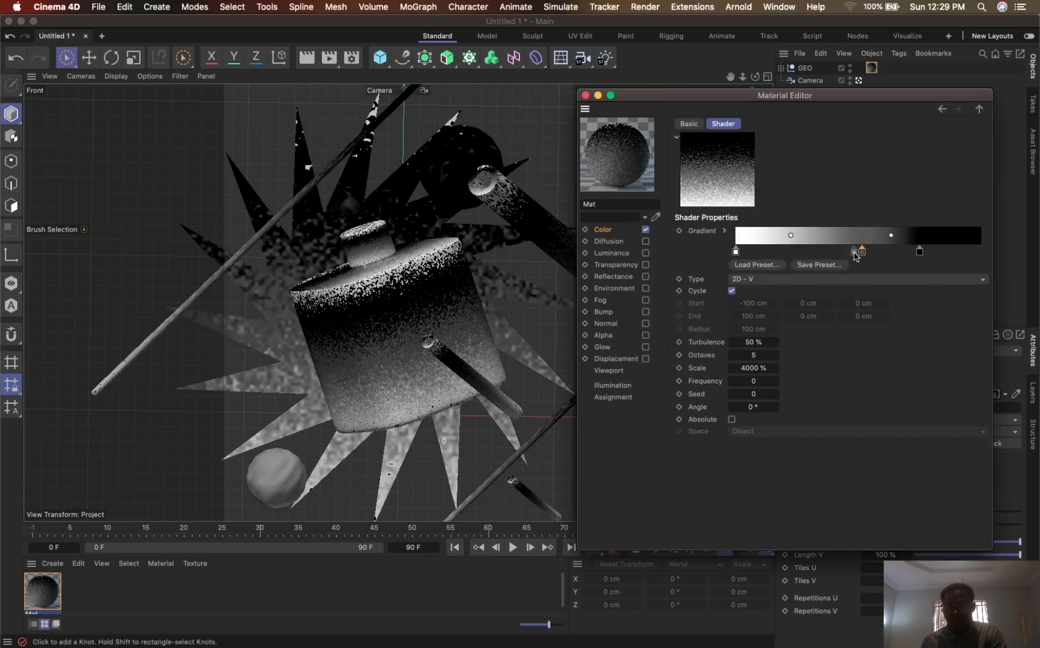
- Move the grey knot to just over a third of the gradient and the black knot to about 81 %, and render the view
left_click_drag(857, 257, 822, 256)
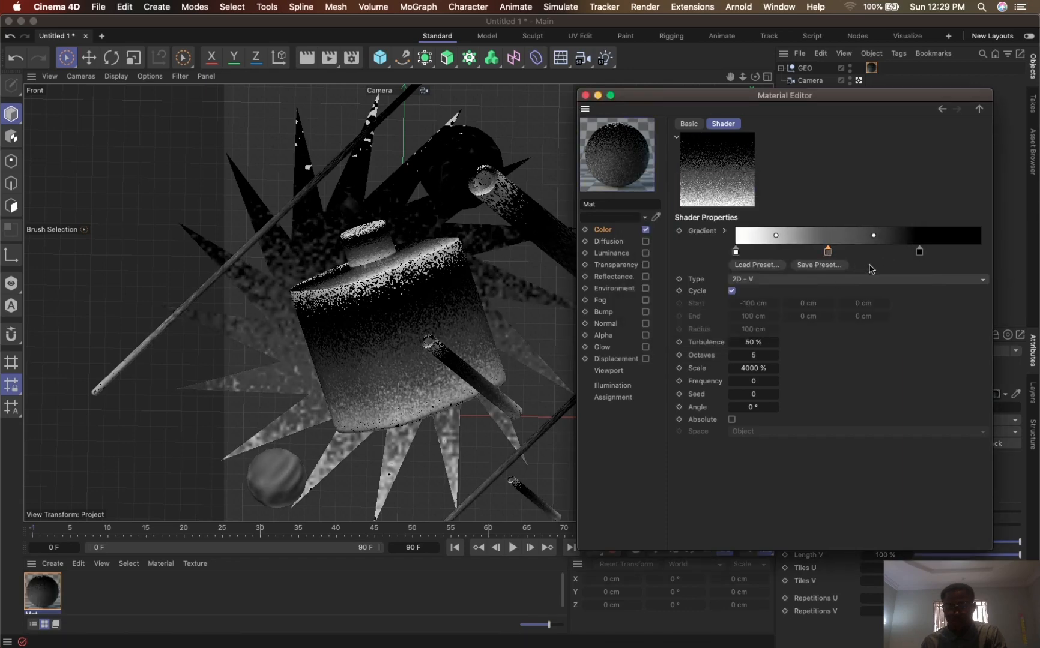
left_click_drag(919, 251, 935, 251)
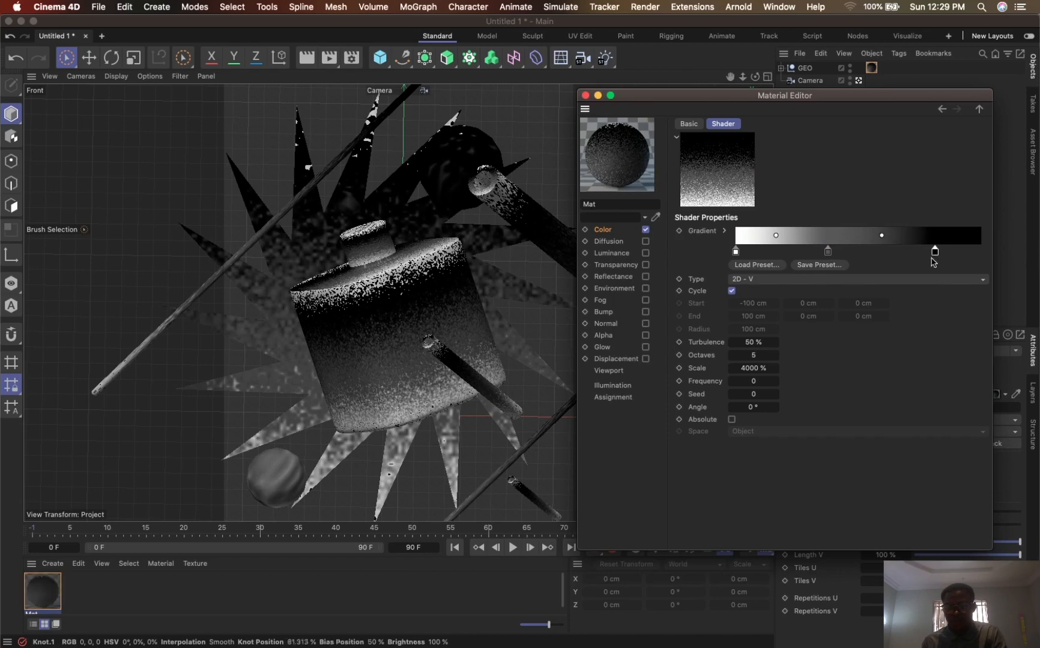
left_click(307, 58)
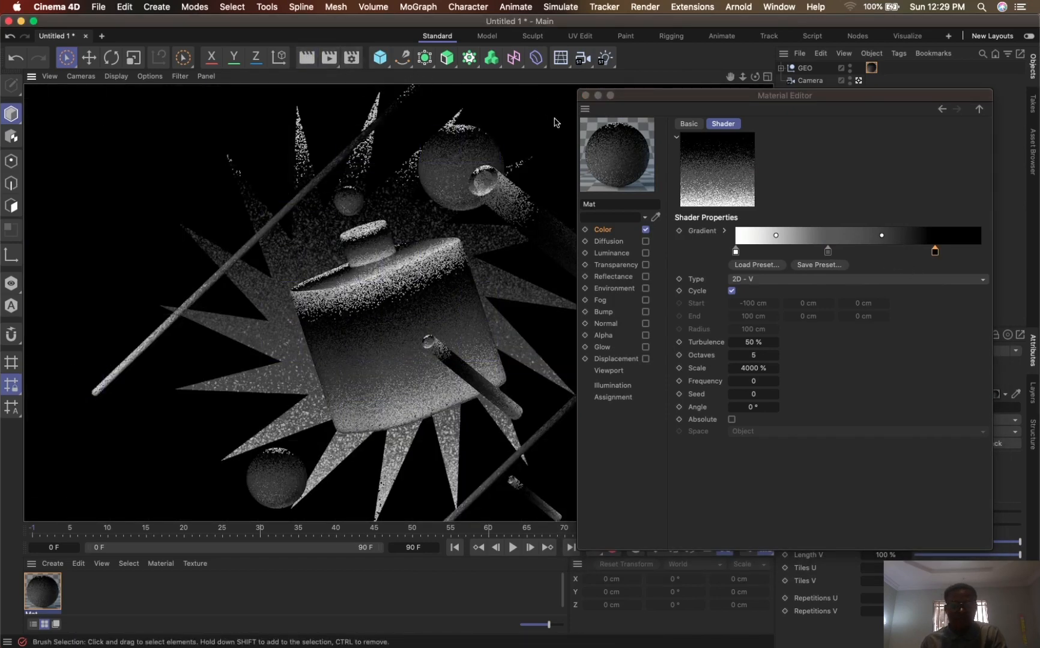
- Try the grey knot at about 72 % with the white knot's bias at about 84 %, rendering the view after each change
left_click_drag(829, 251, 913, 252)
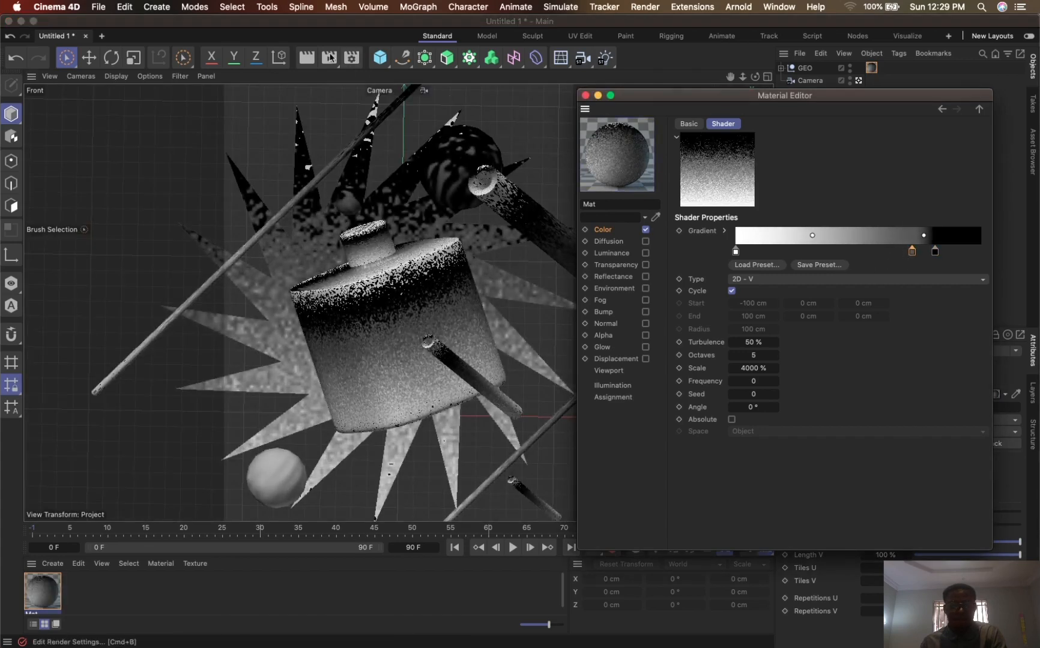
left_click(309, 62)
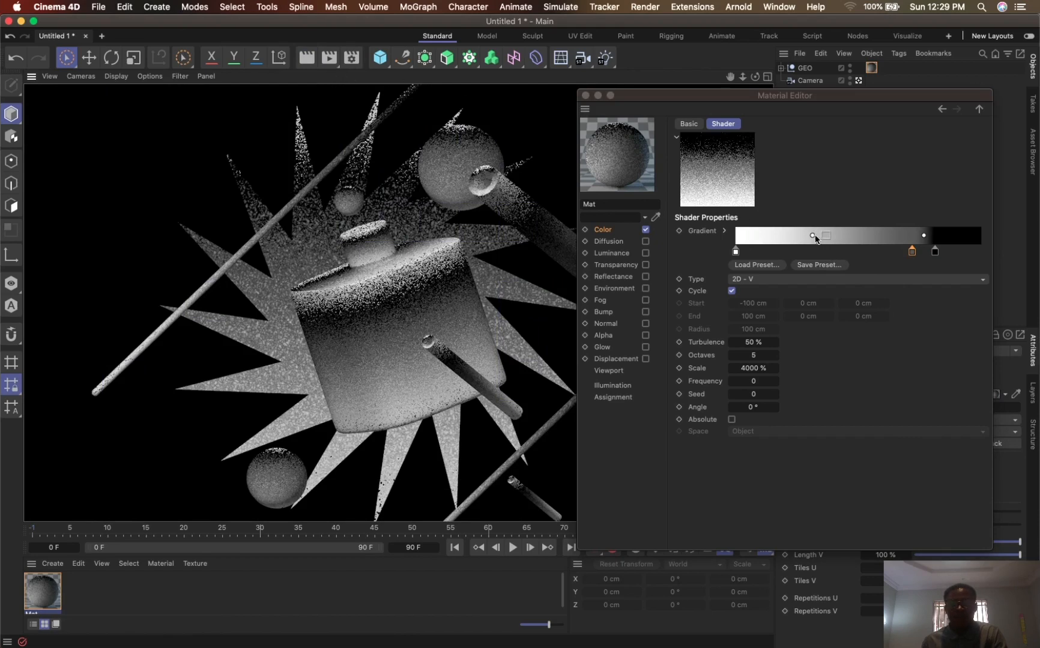
left_click_drag(813, 236, 888, 250)
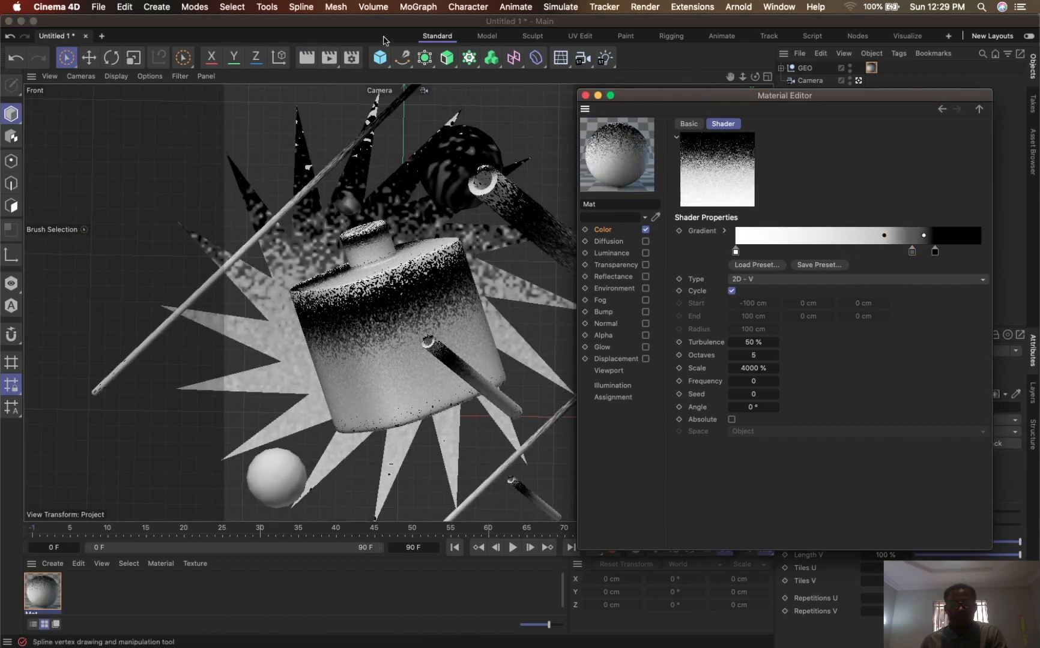
left_click(311, 58)
left_click(326, 64)
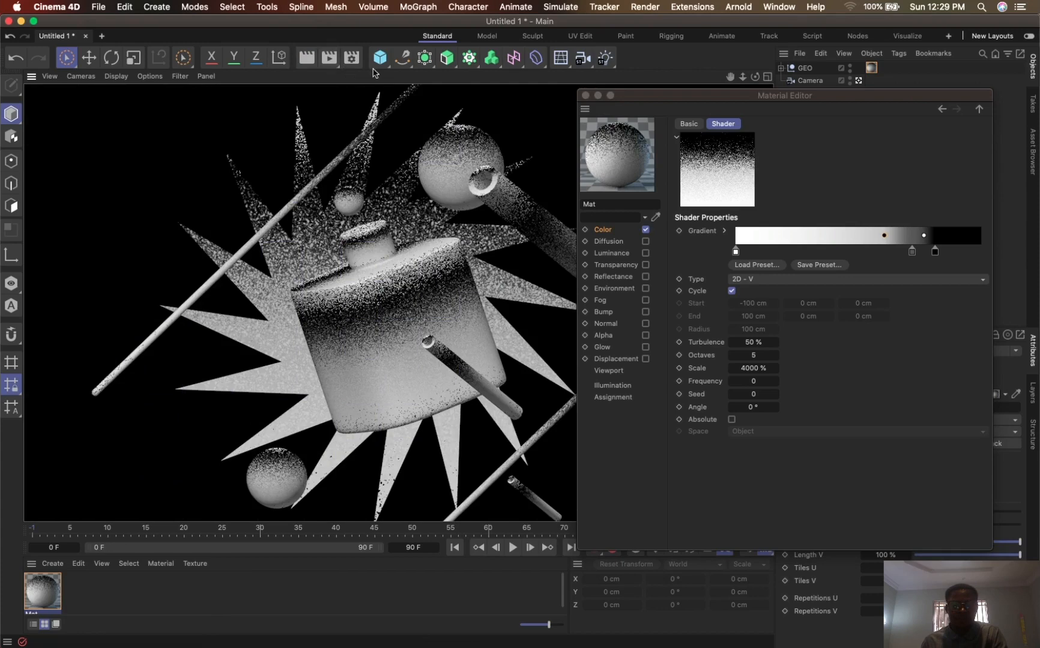
- Lower the white knot's bias to about 35 %, move the grey knot to about 29 % and the black knot to the middle, and render
left_click_drag(883, 236, 798, 241)
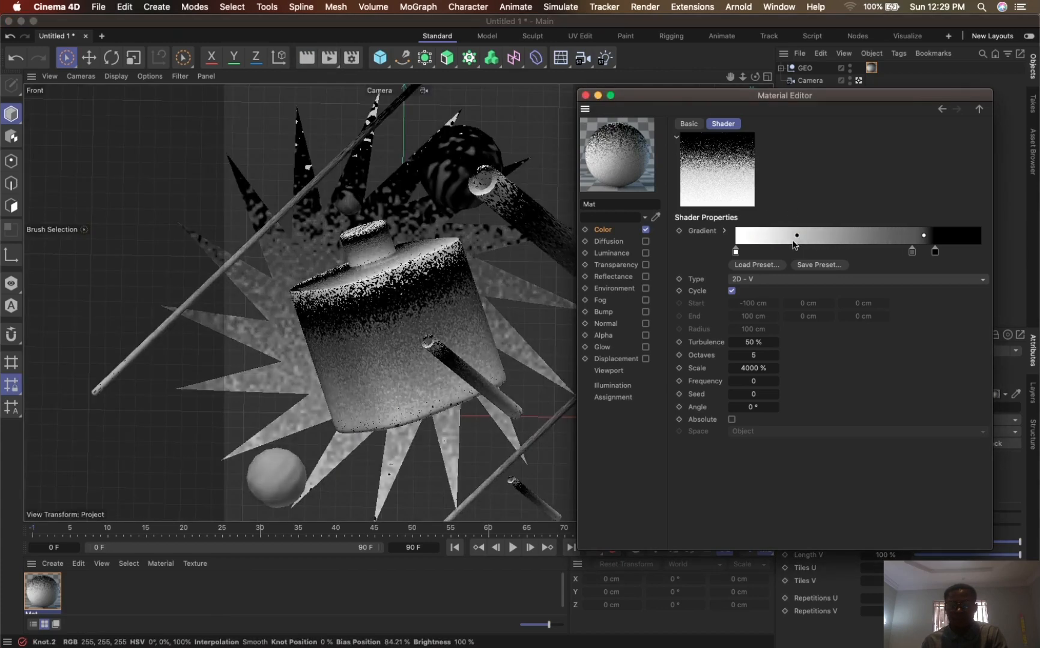
left_click_drag(913, 251, 806, 250)
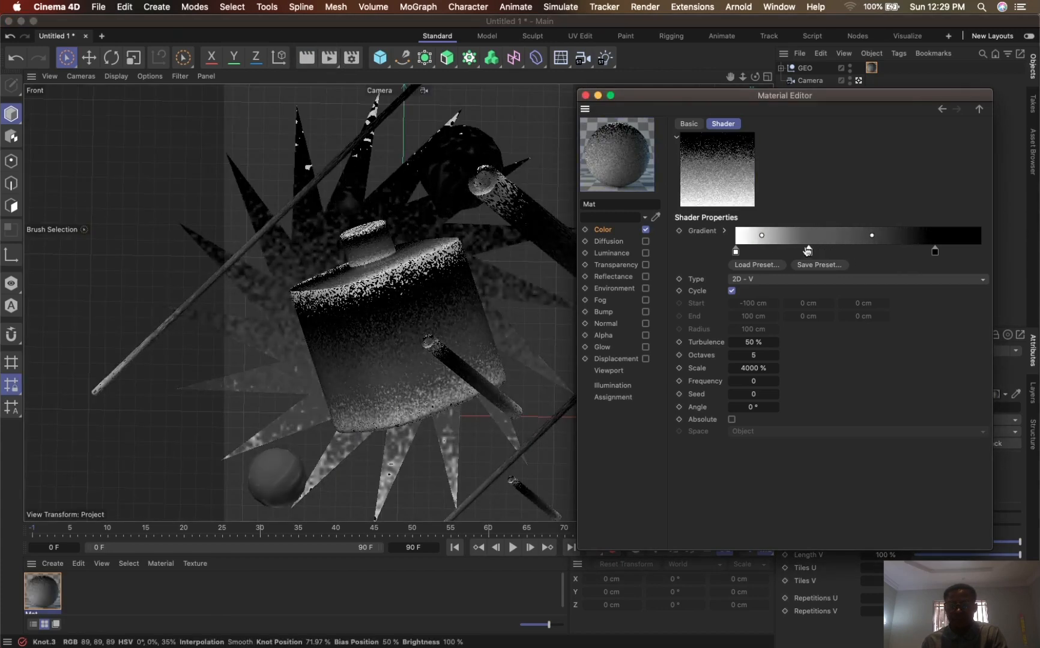
left_click_drag(932, 252, 858, 252)
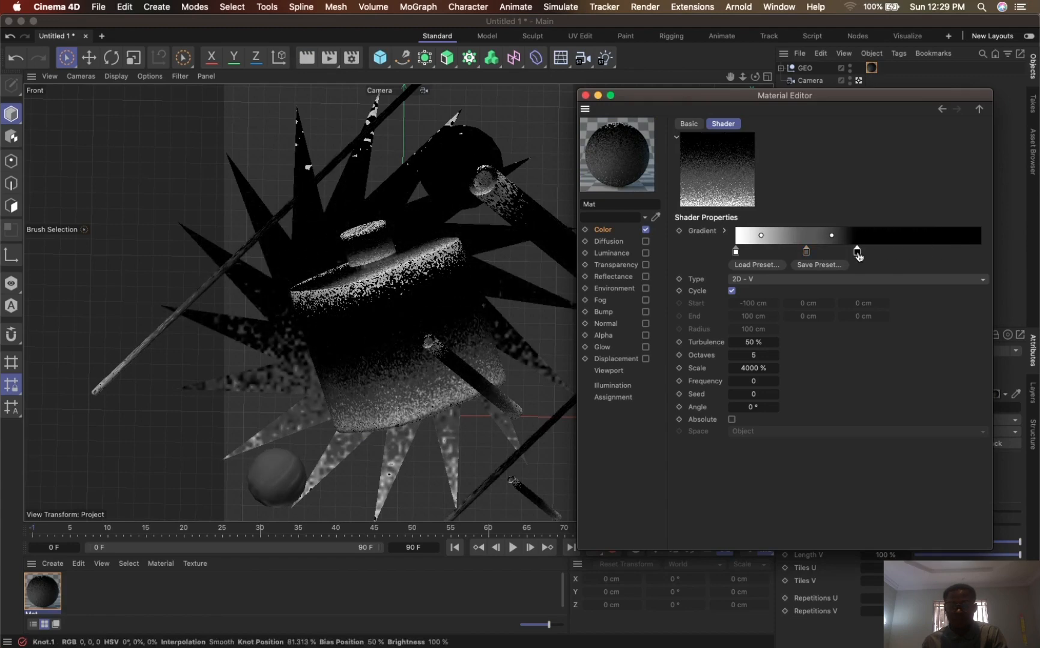
left_click(307, 58)
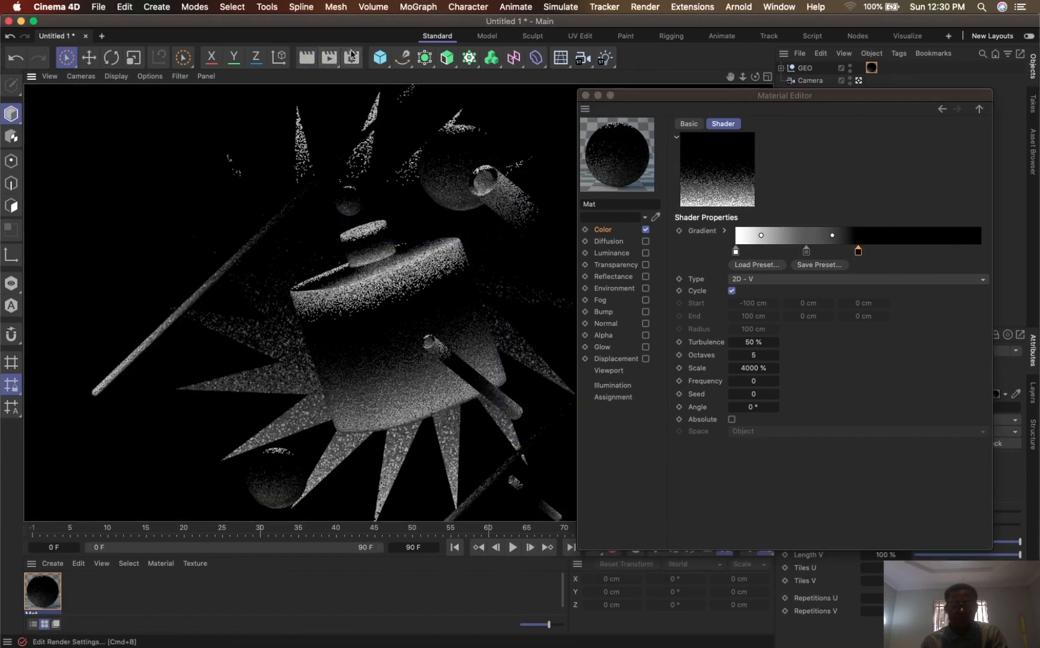
- Move the gradient's black knot out to about 71 % and on to about 84 %, rendering the view at each position
left_click_drag(858, 252, 909, 252)
left_click(308, 58)
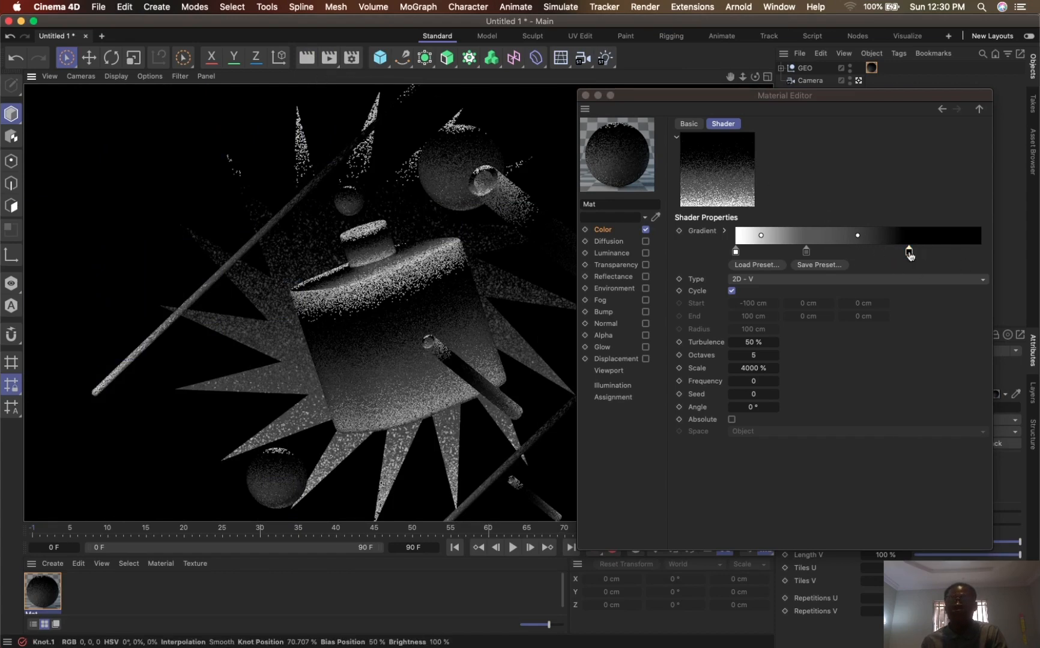
left_click_drag(908, 252, 941, 251)
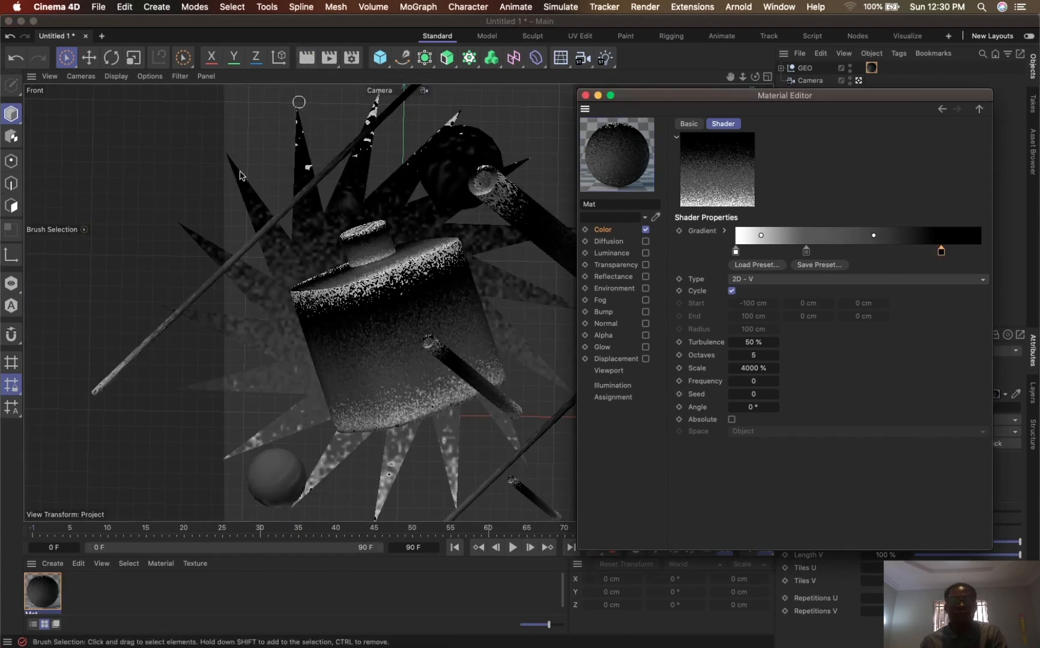
left_click(307, 60)
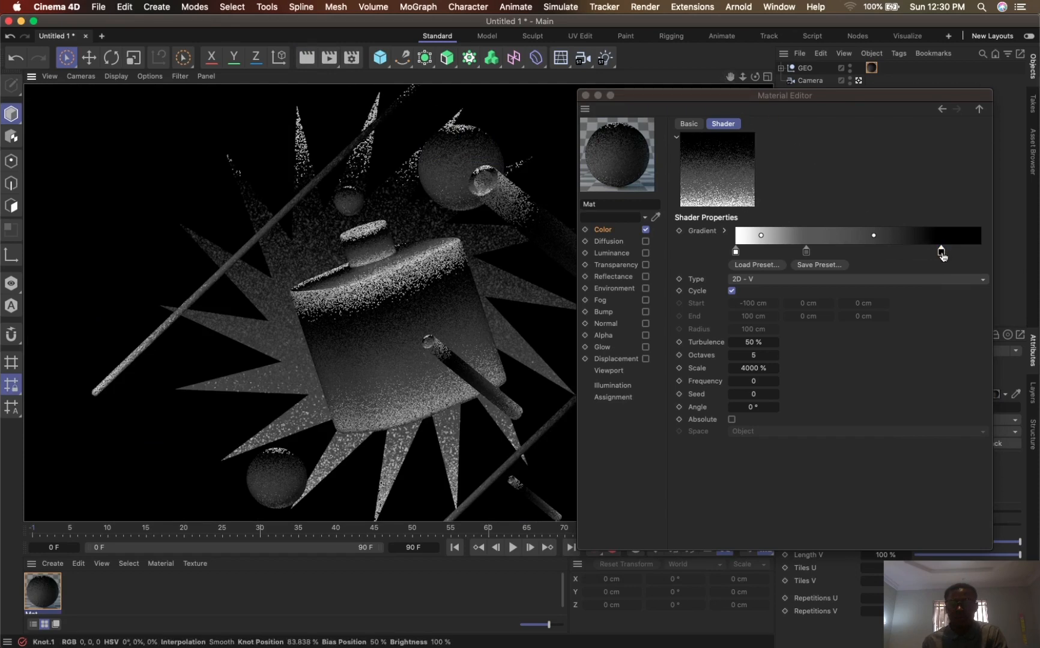
- Test the grey knot's bias at about 34 %, move the knot to the gradient's middle with its bias near 50 %, render, and close the material editor
left_click_drag(874, 235, 858, 239)
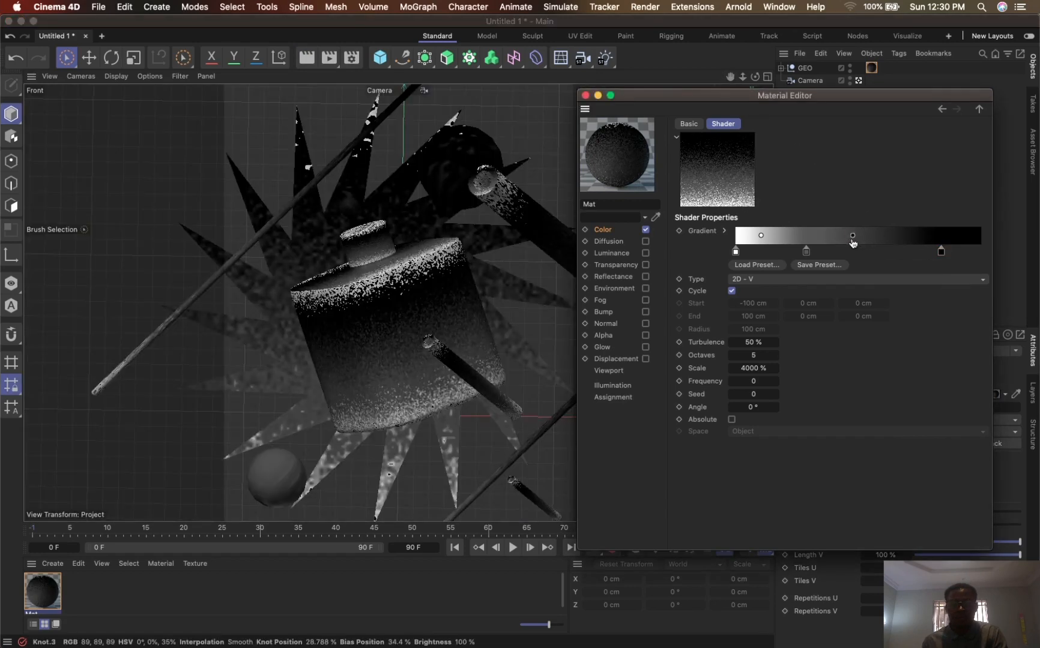
left_click(317, 62)
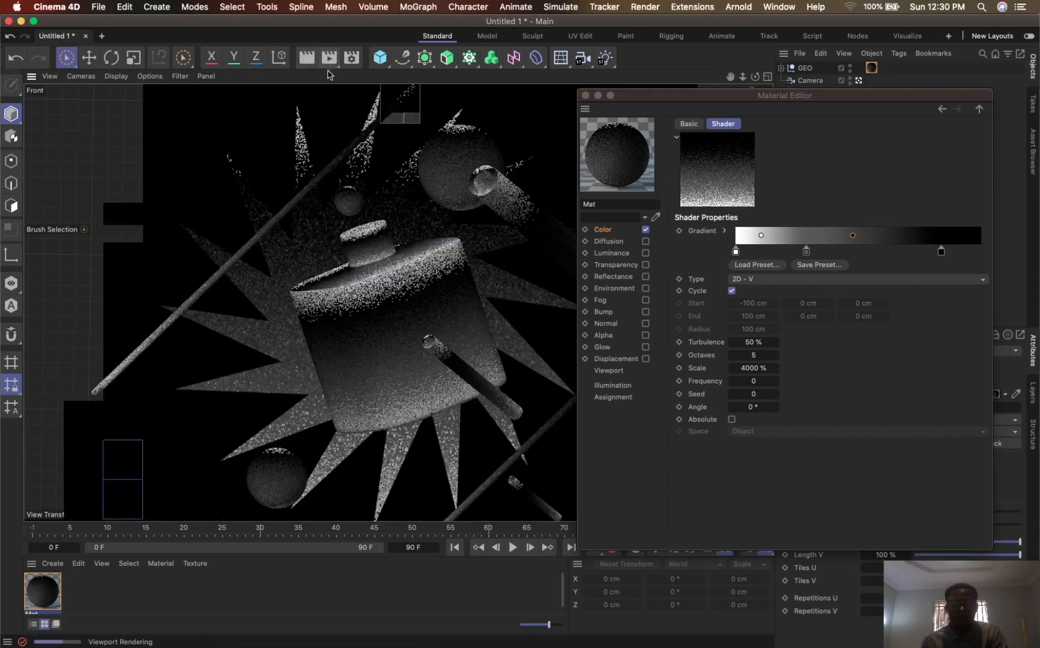
left_click_drag(805, 252, 902, 243)
left_click(307, 60)
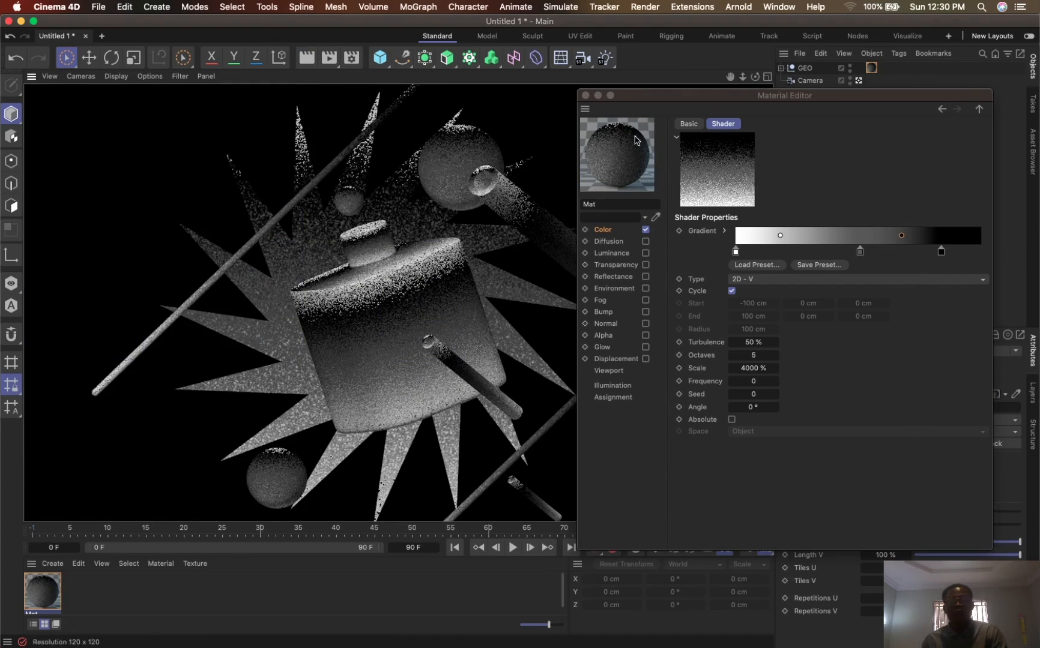
left_click_drag(760, 96, 676, 96)
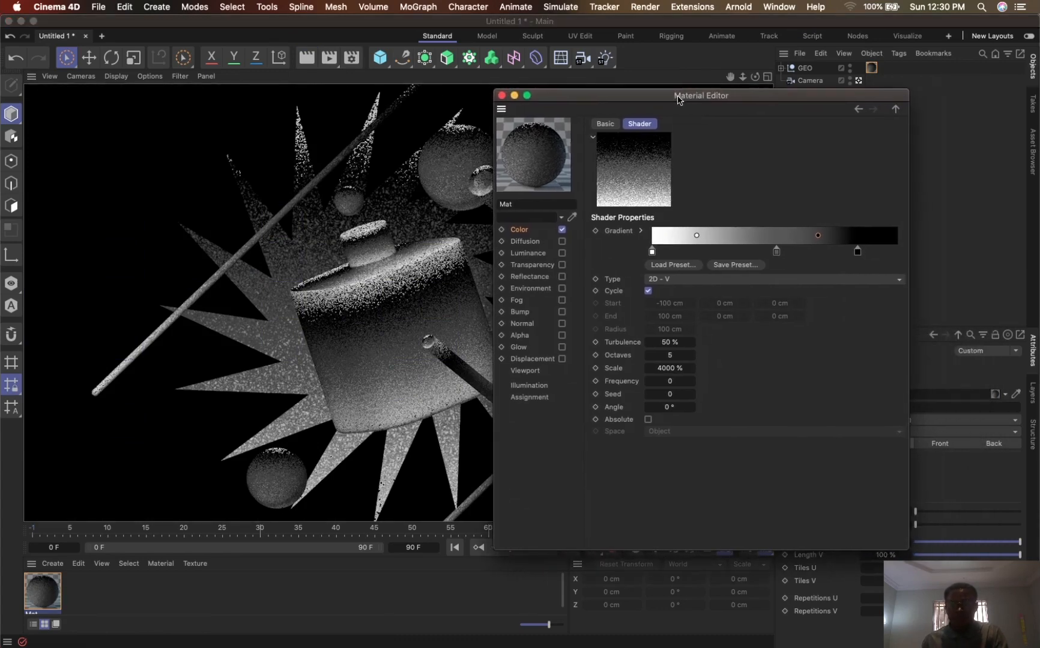
left_click(502, 96)
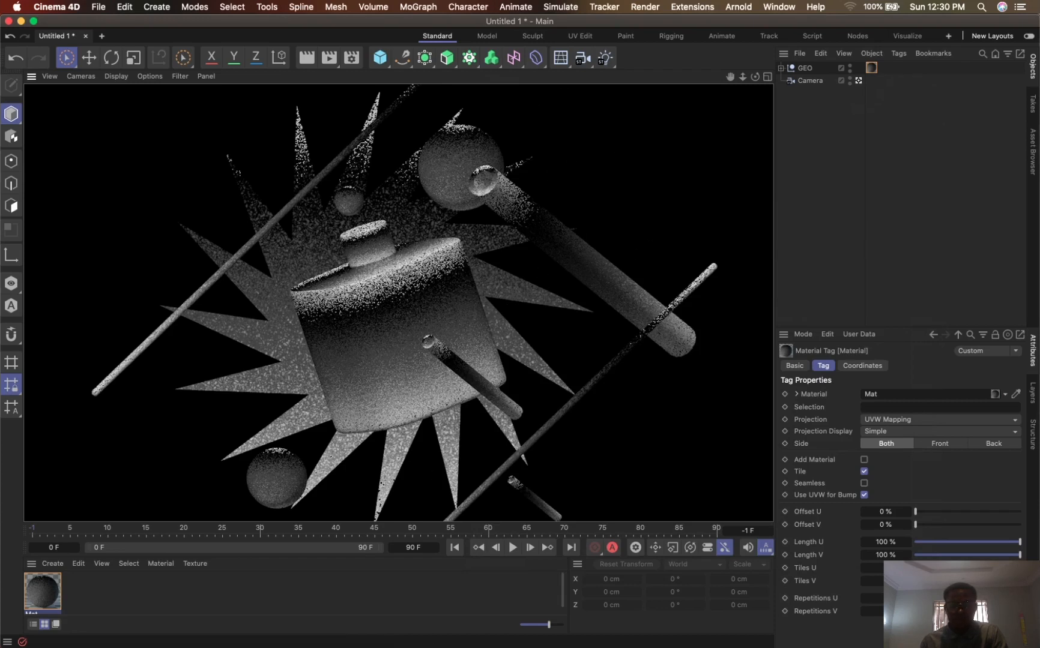
- Duplicate the GEO group and hide the original group in the viewport and render
mouse_move(444, 637)
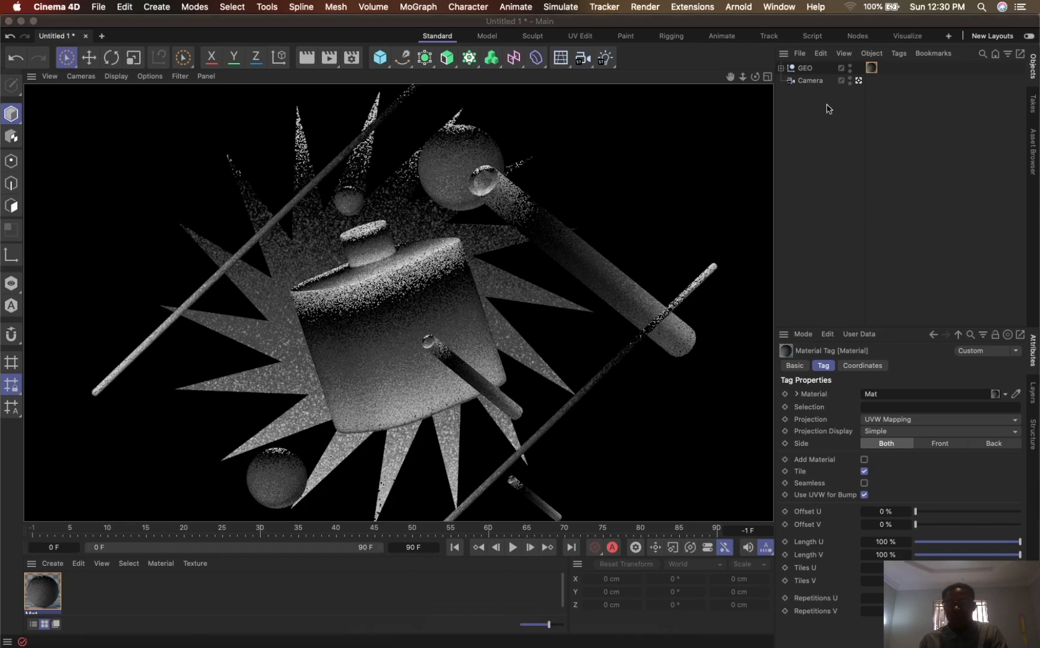
left_click(823, 190)
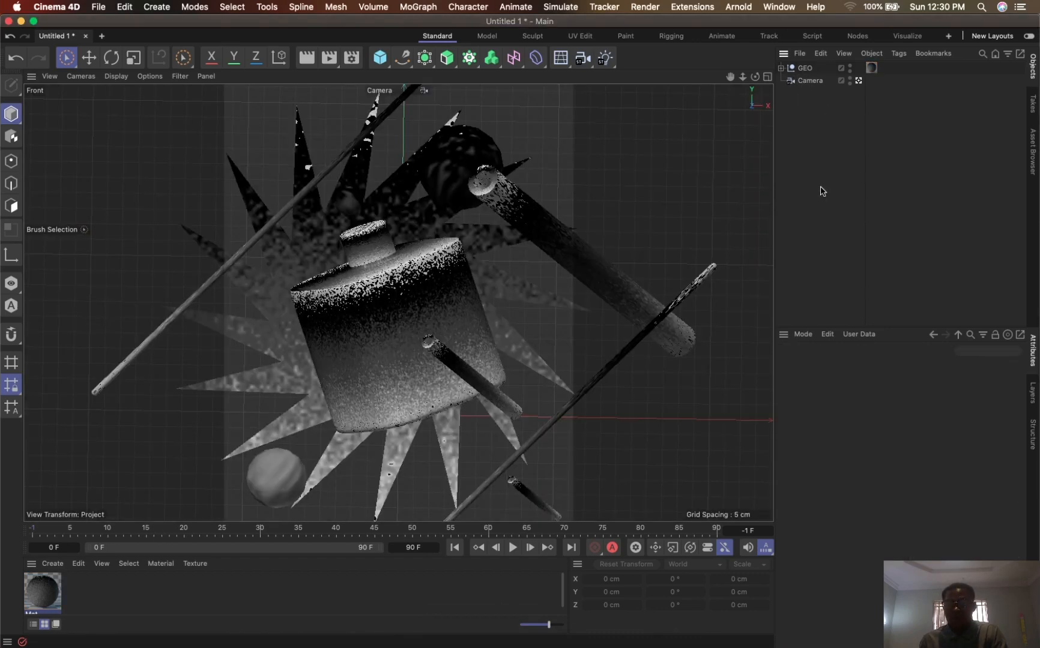
left_click(806, 69)
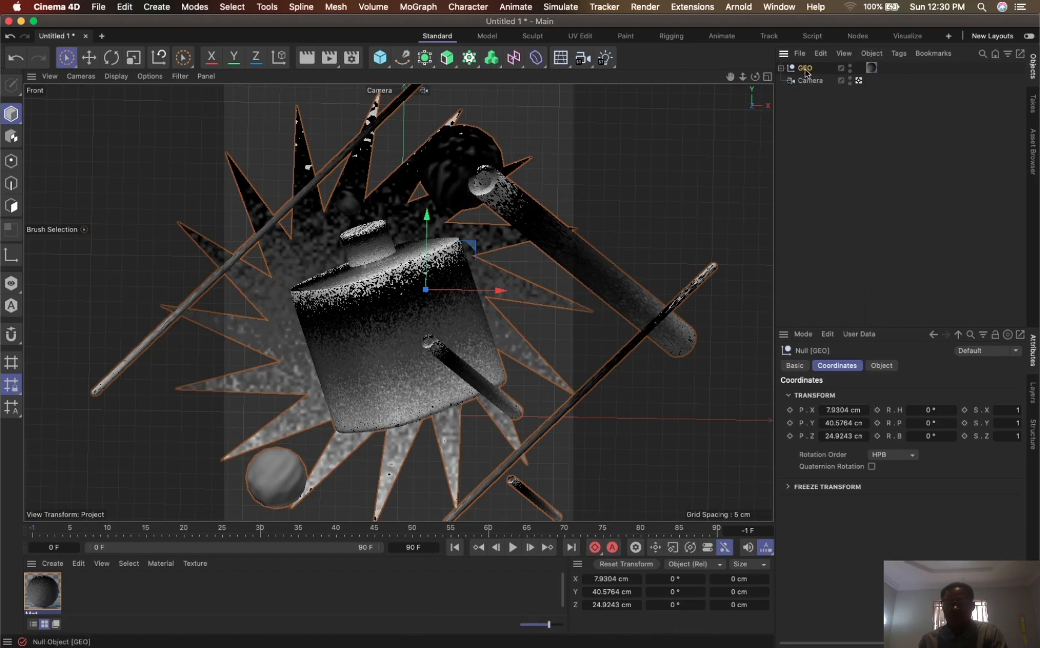
left_click_drag(806, 68, 807, 69)
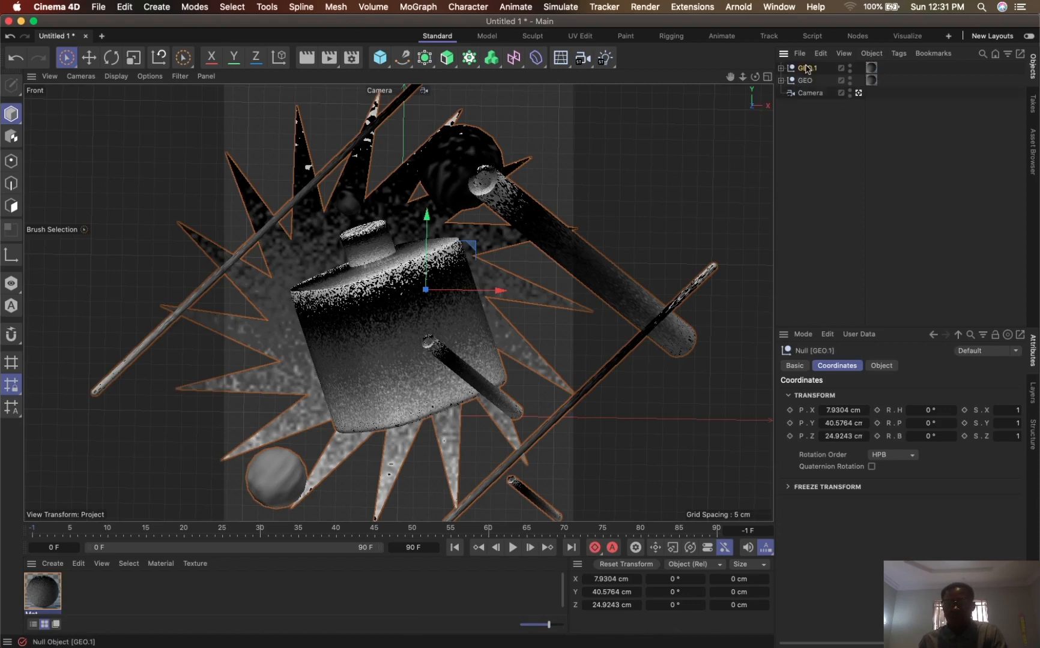
left_click(849, 78)
left_click(781, 67)
left_click(781, 68)
- Create a new material with the Color and Reflectance channels disabled and Luminance enabled
double_click(80, 603)
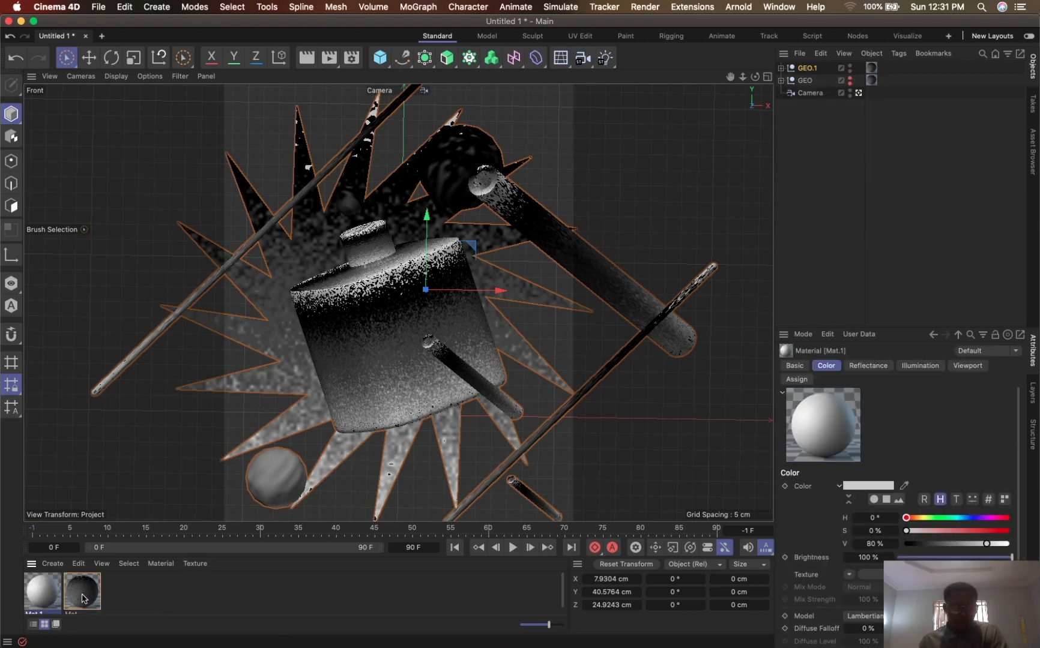
double_click(47, 595)
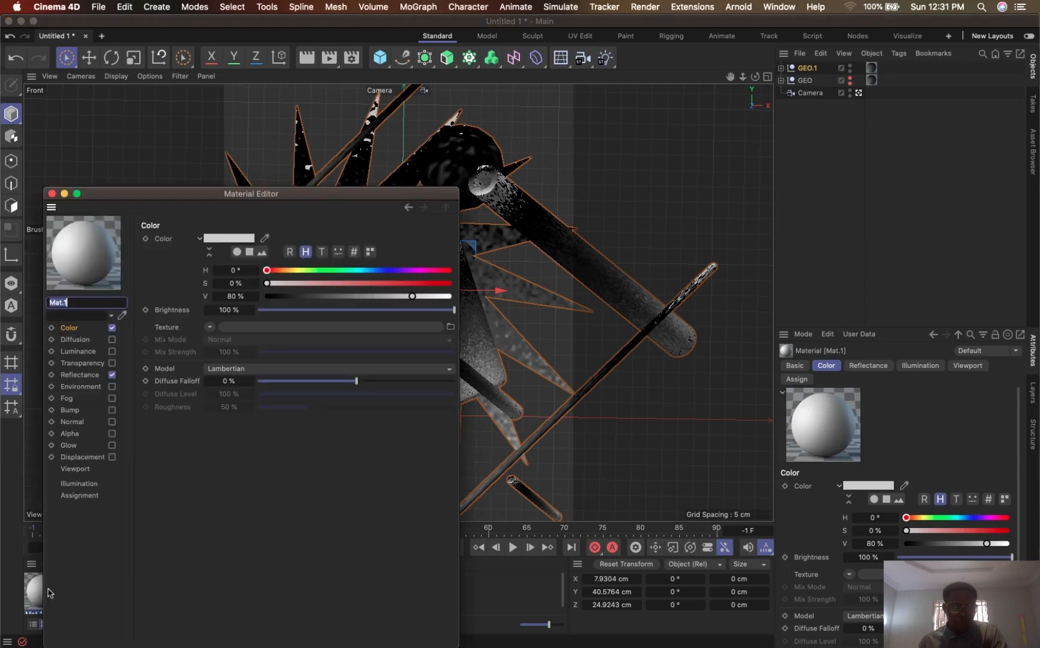
left_click(112, 328)
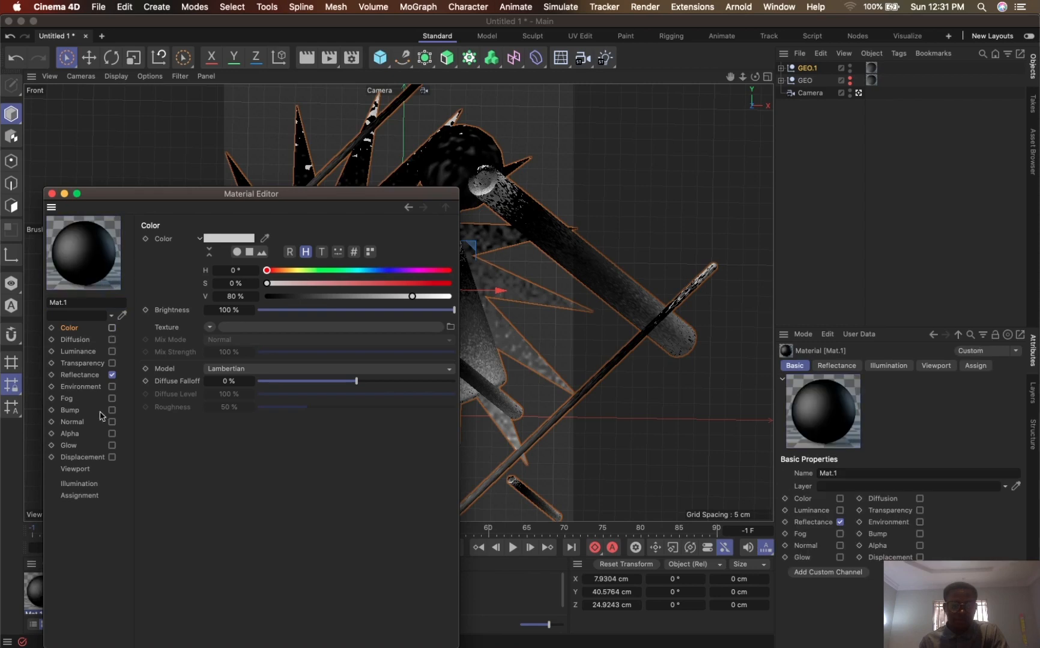
left_click(112, 352)
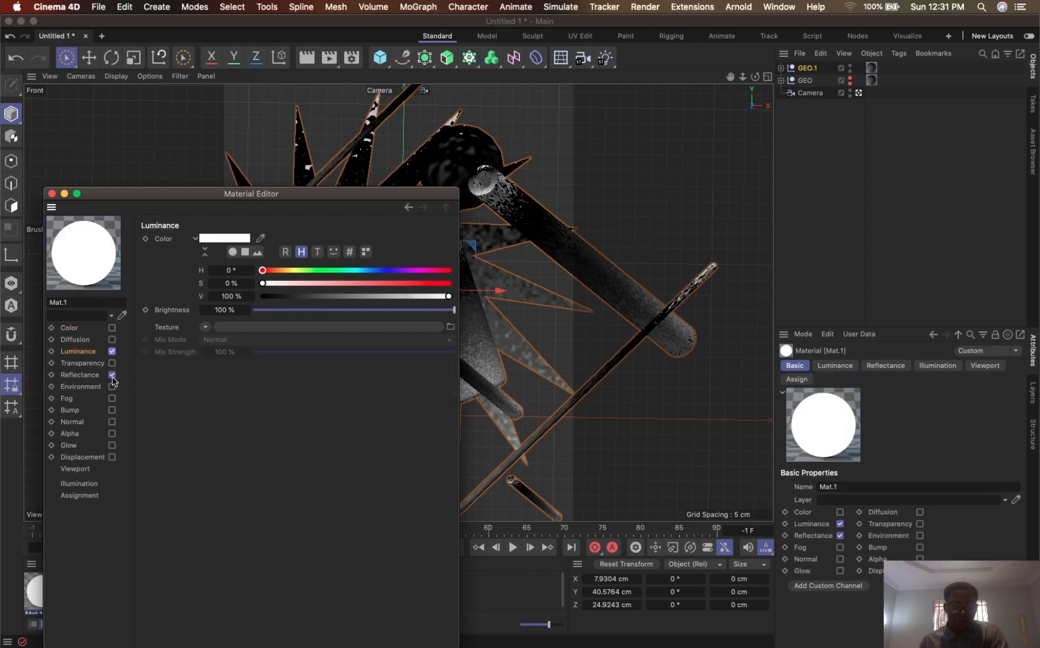
left_click(112, 376)
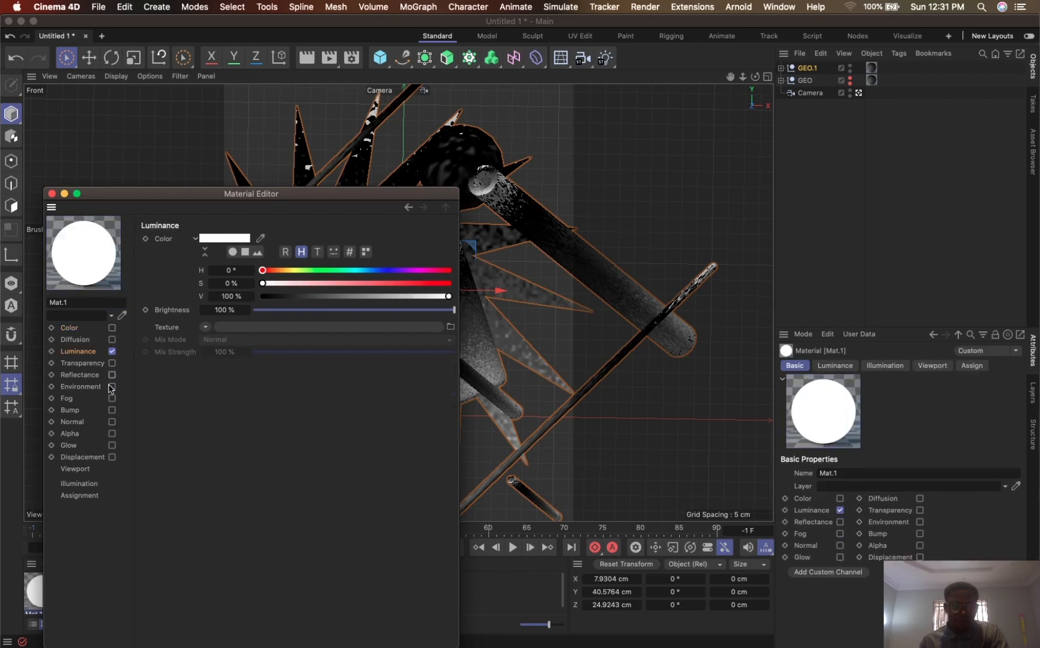
- Enable the new material's Alpha channel and load a Gradient shader as its texture
left_click(111, 434)
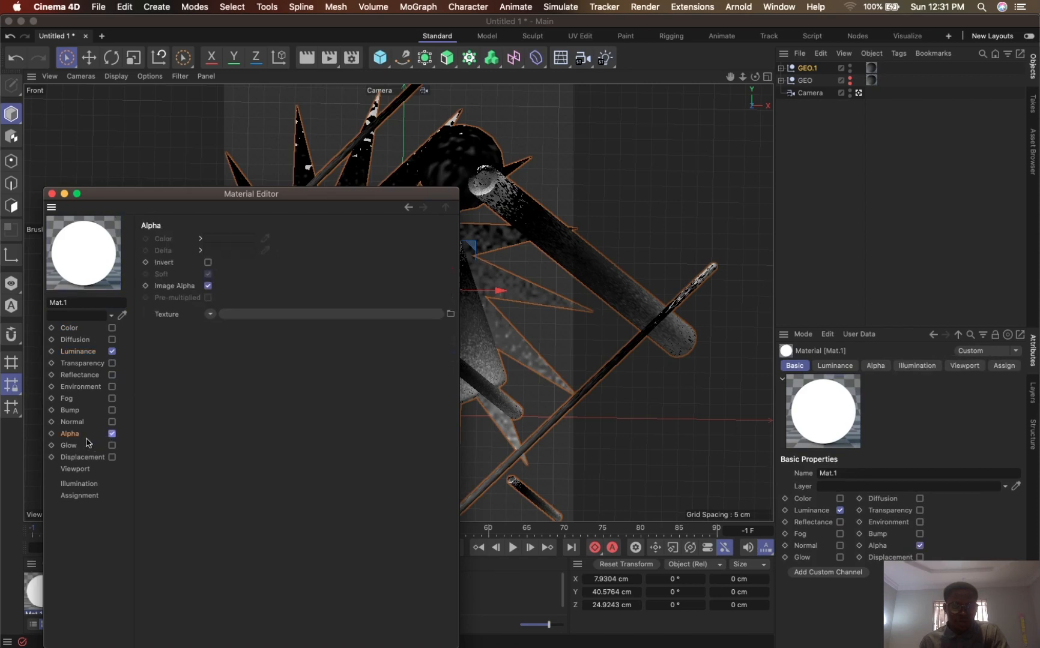
left_click(210, 315)
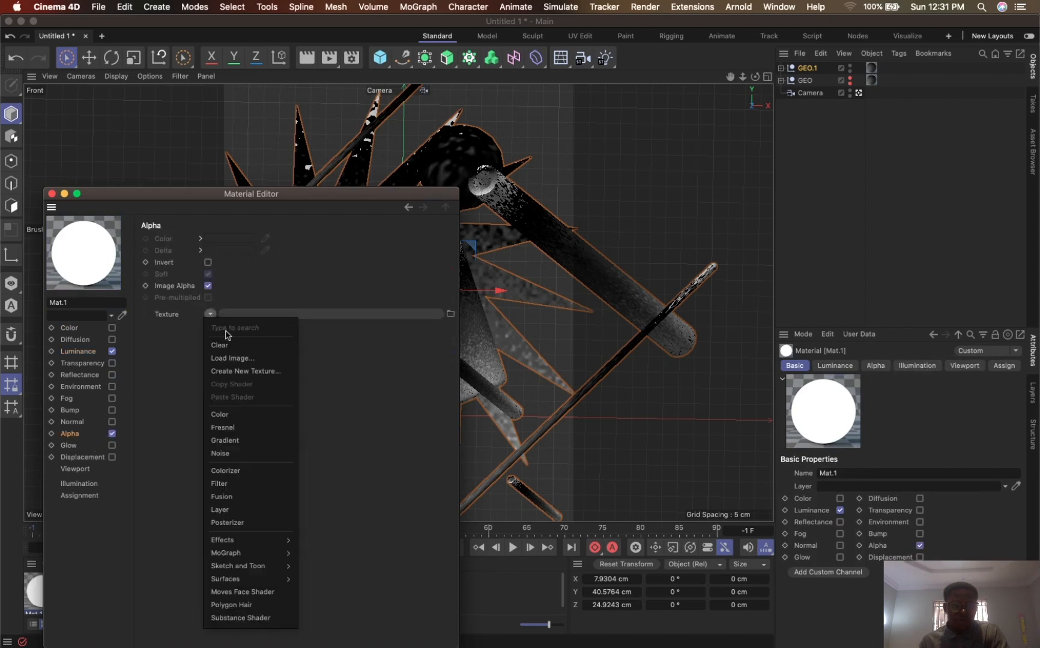
left_click(246, 442)
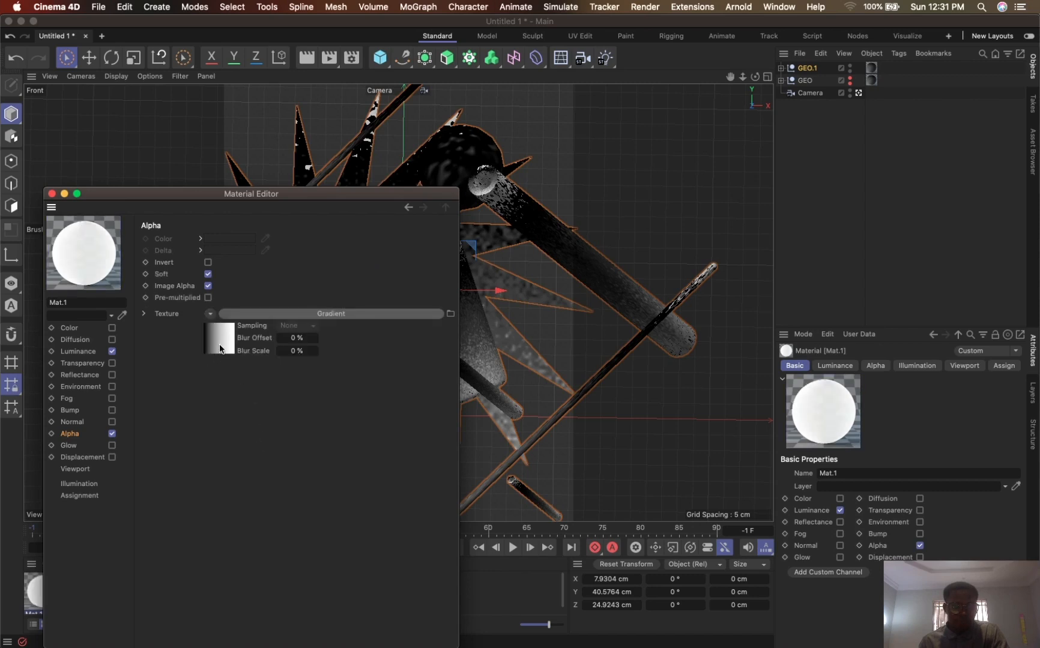
left_click(82, 458)
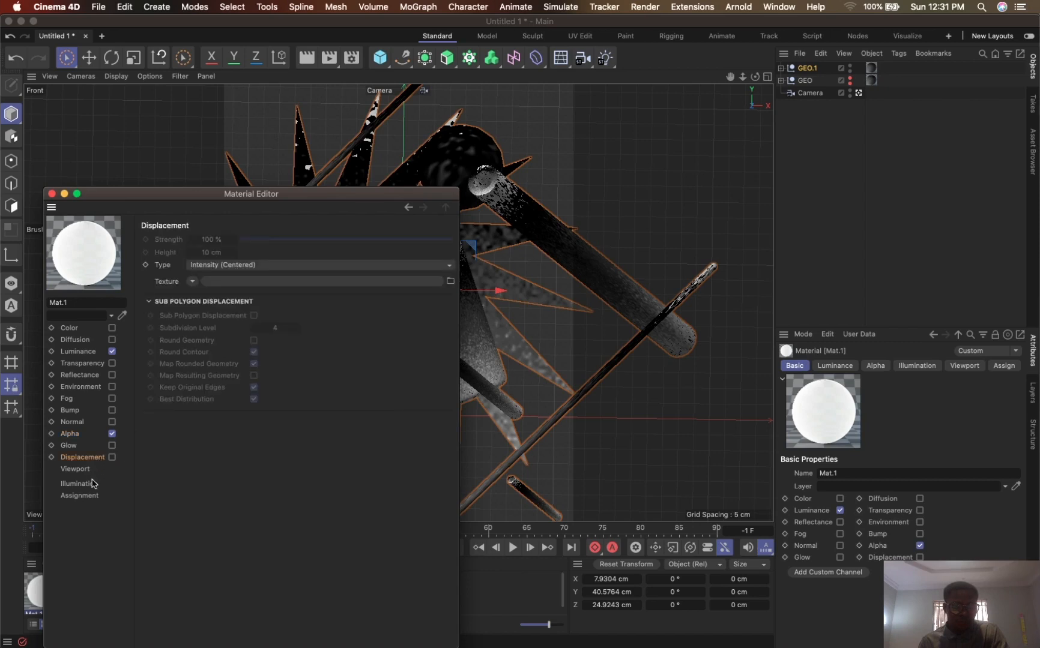
left_click(75, 469)
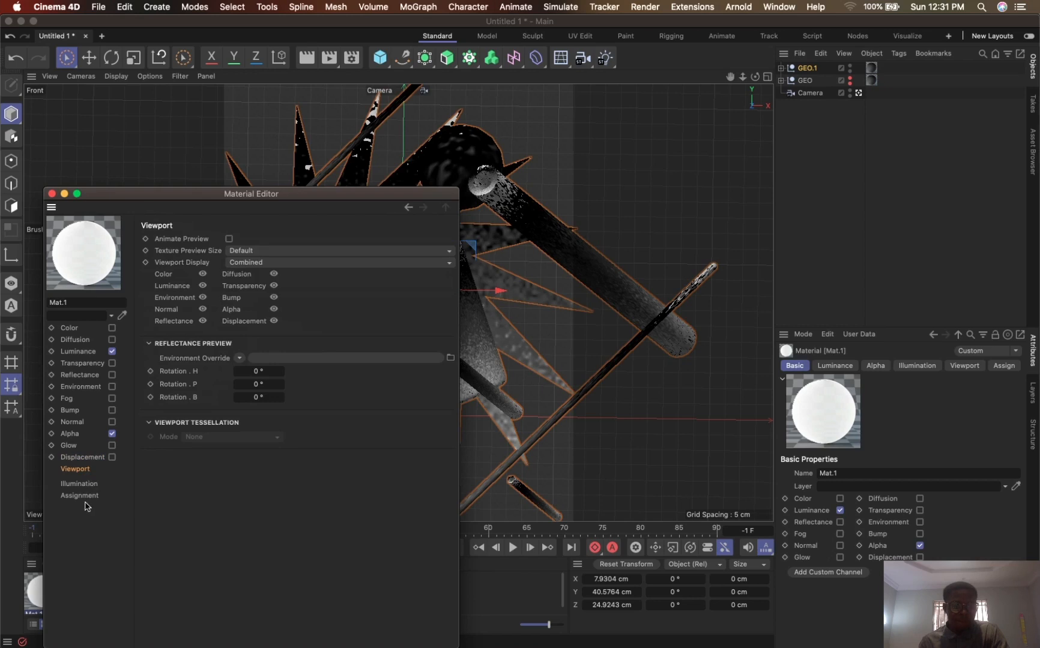
left_click(83, 496)
left_click(79, 485)
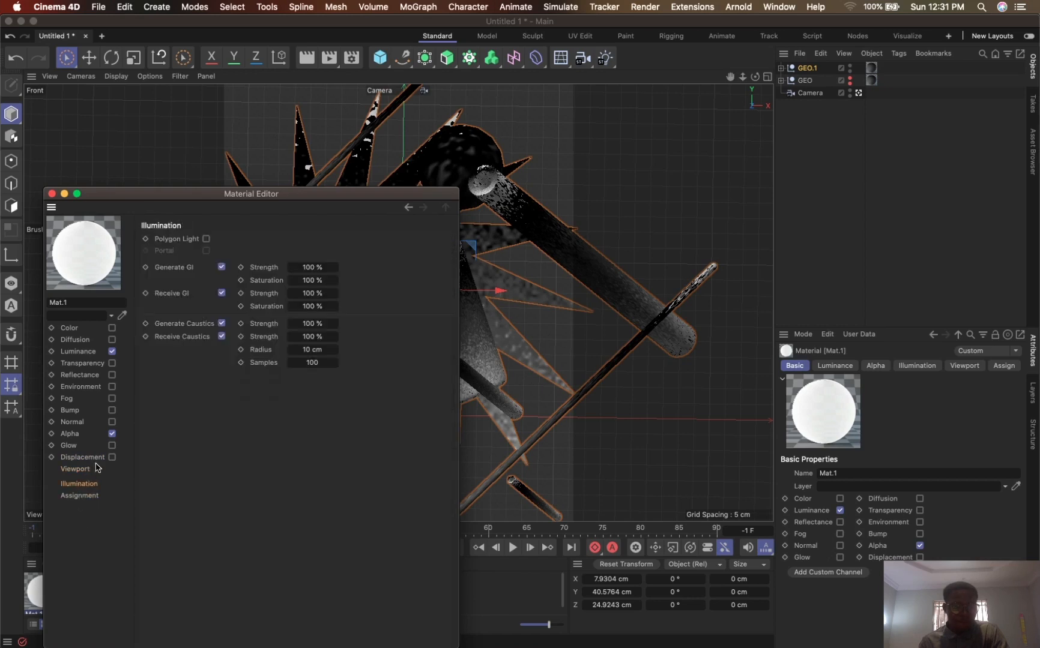
- Recolor the black knot of the Alpha channel's gradient to a dark purple with hue 256° and saturation 72 %
left_click(70, 433)
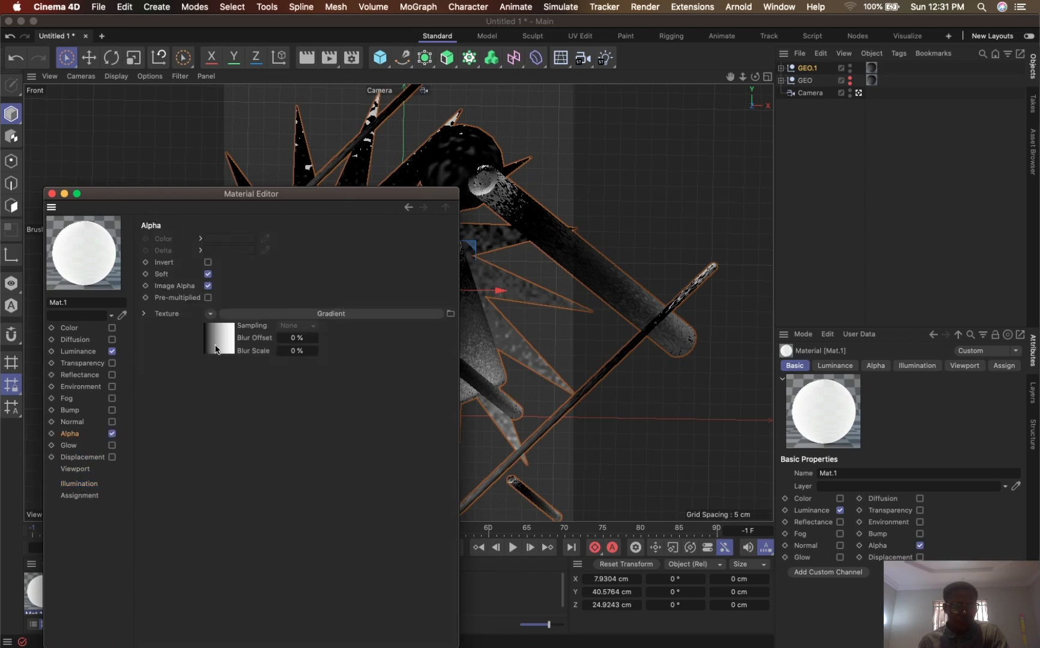
left_click(217, 348)
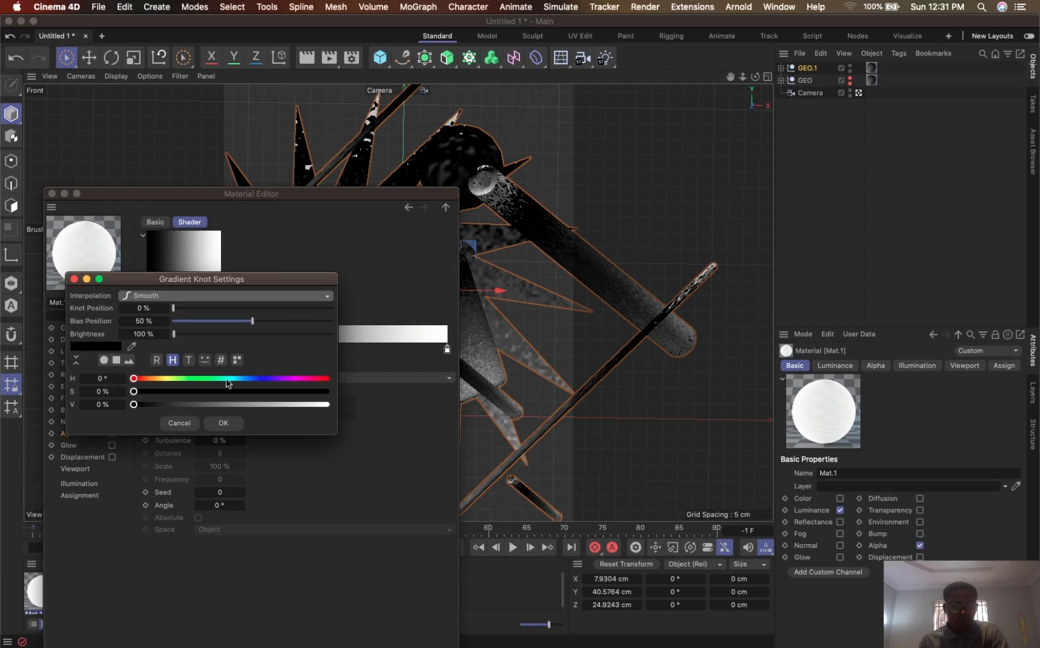
left_click(166, 379)
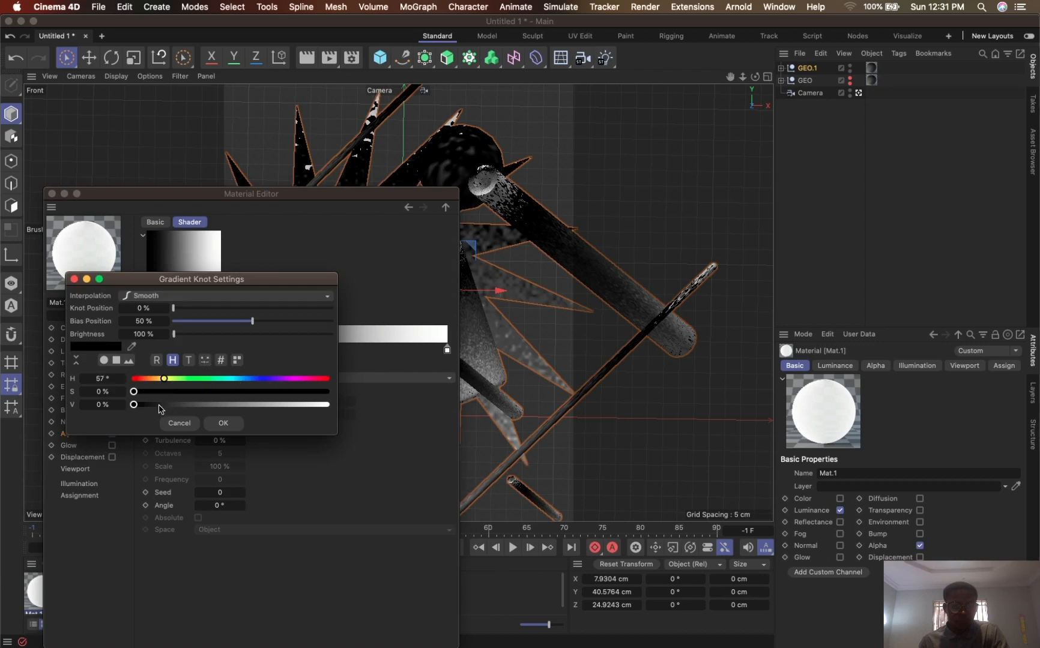
left_click_drag(150, 405, 273, 392)
left_click_drag(229, 405, 240, 405)
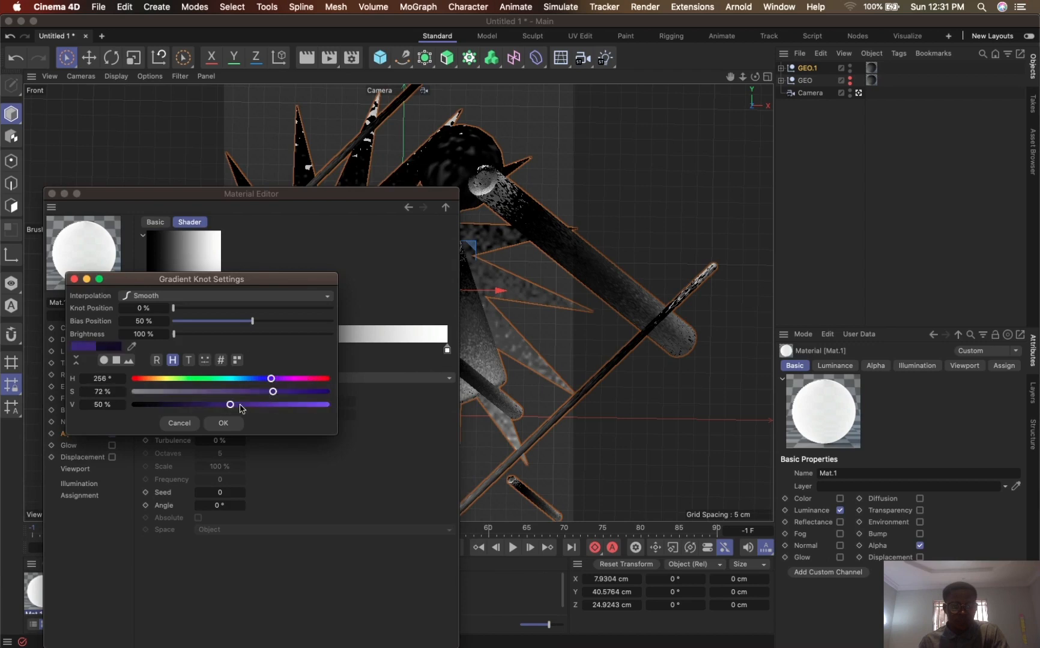
left_click(237, 406)
left_click(223, 423)
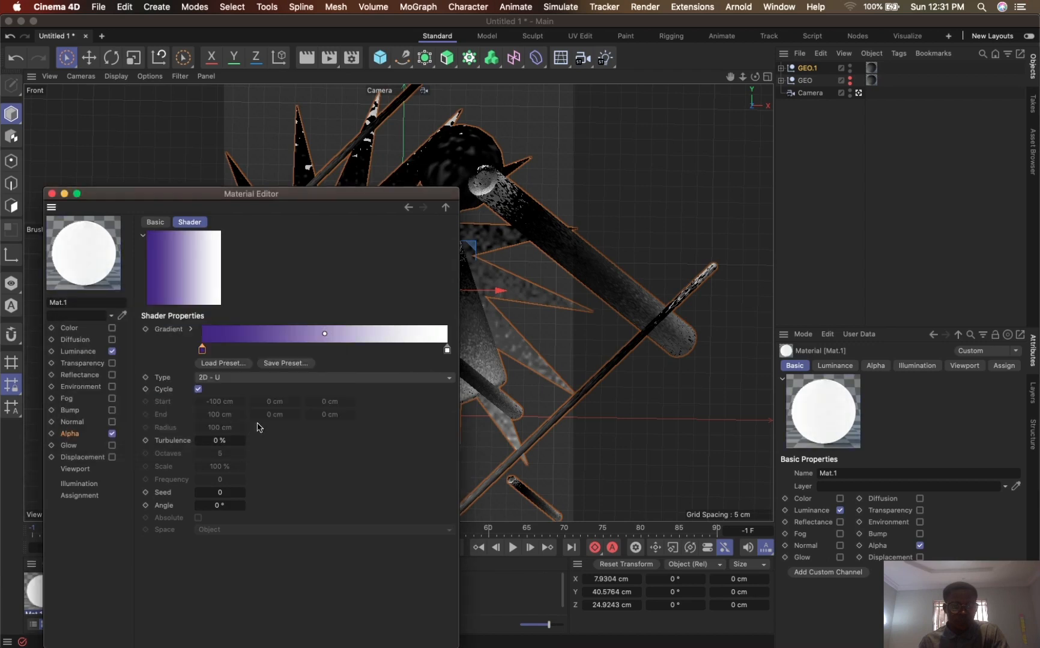
- Disable the material's Alpha channel, load a Gradient shader as the Luminance texture, and open its shader settings
left_click(112, 433)
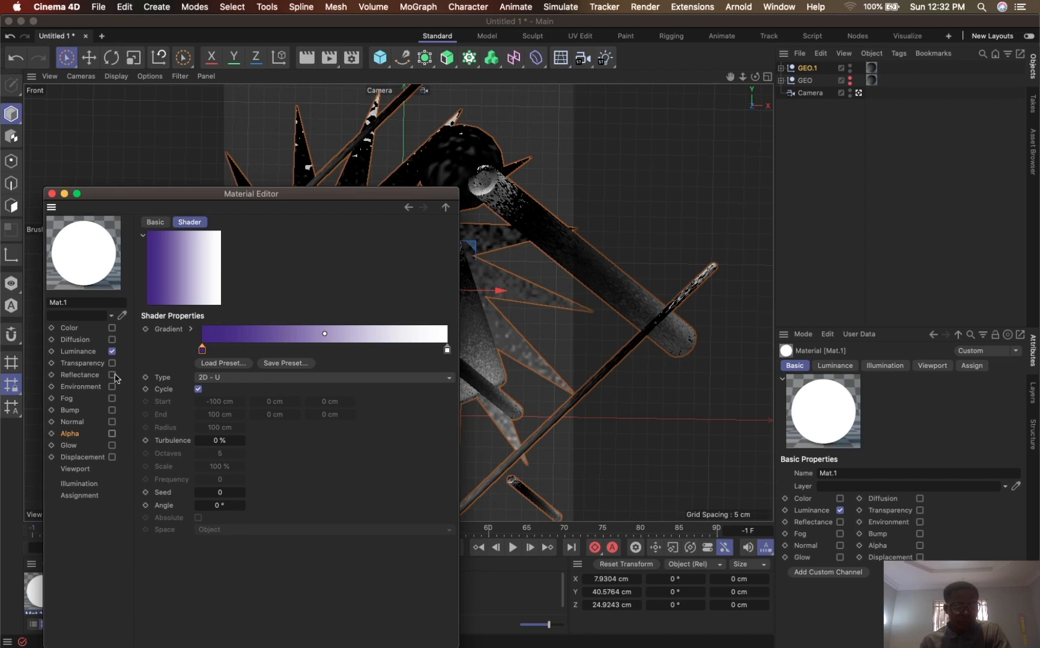
left_click(85, 355)
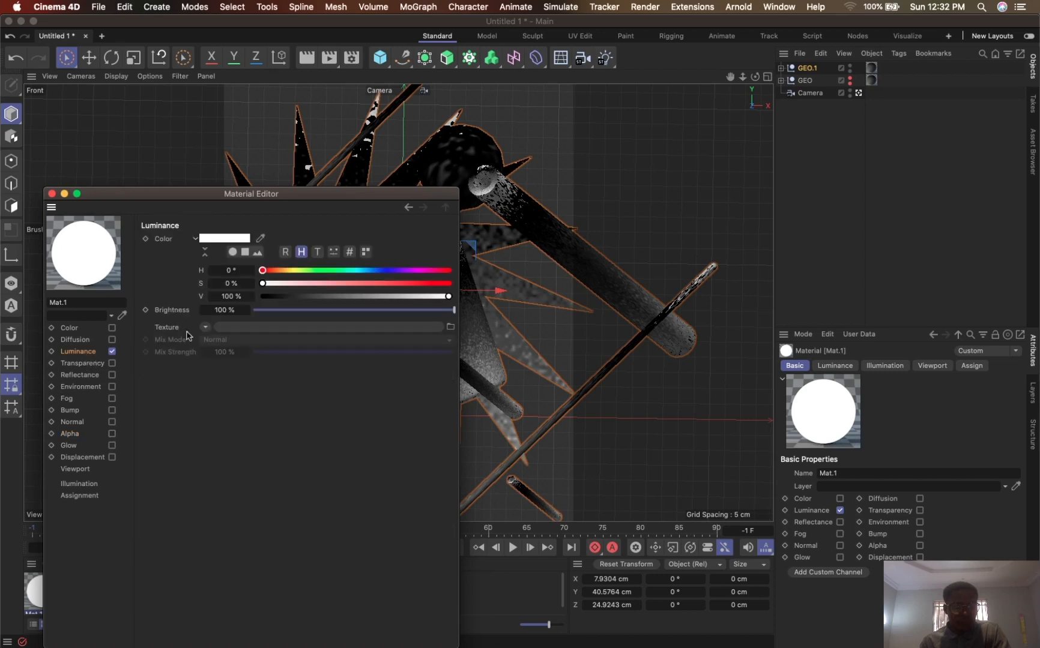
left_click(205, 327)
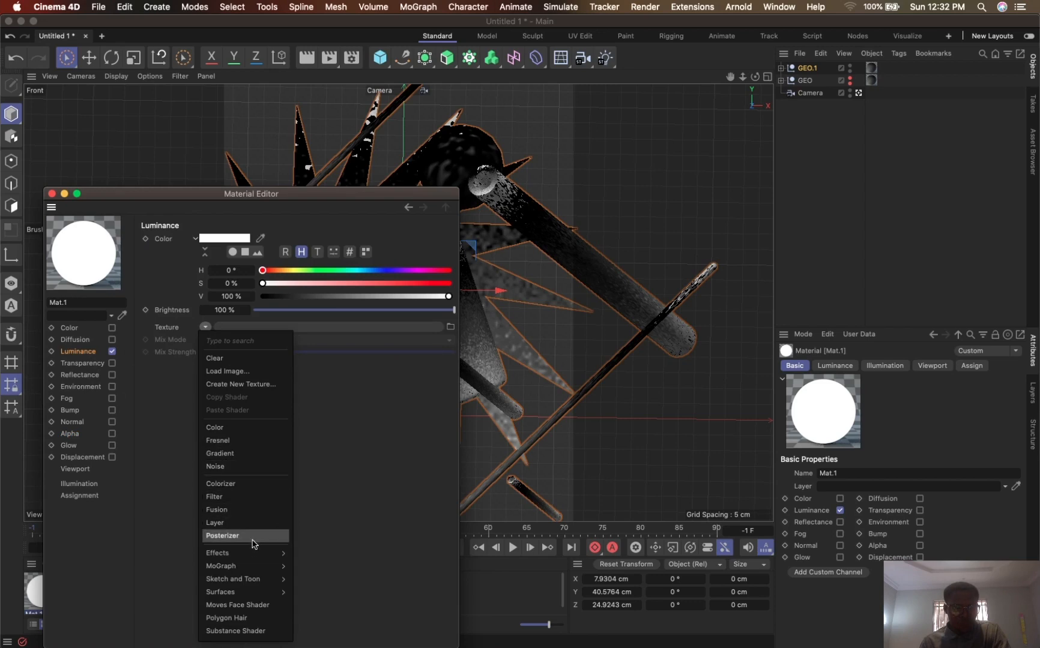
left_click(235, 454)
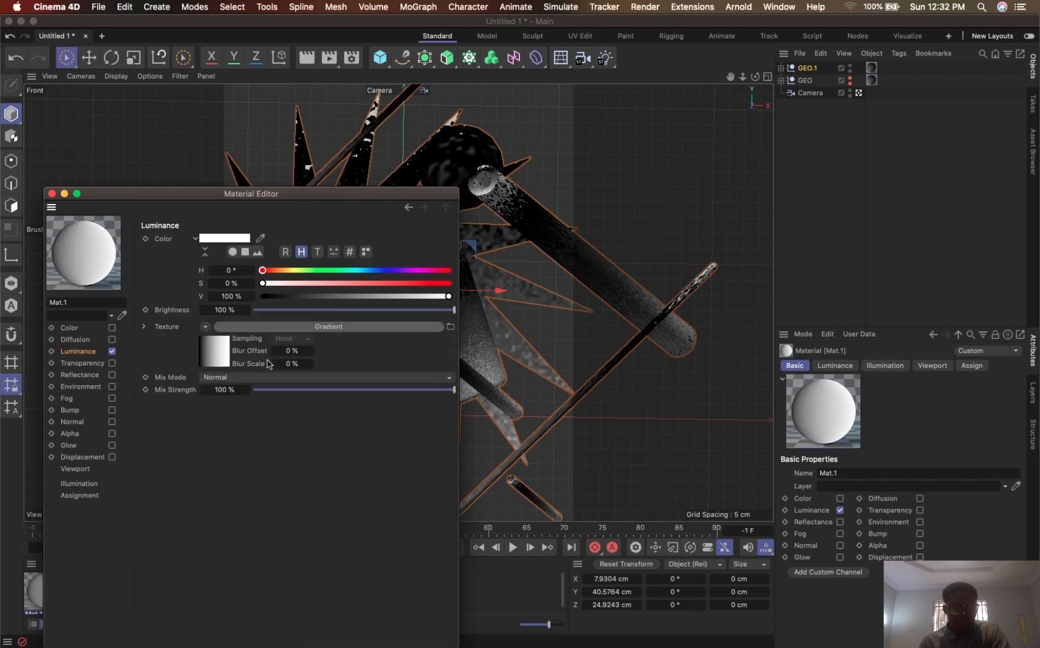
left_click(214, 368)
- Try to load the preset named Gradient into the Luminance gradient
left_click(210, 363)
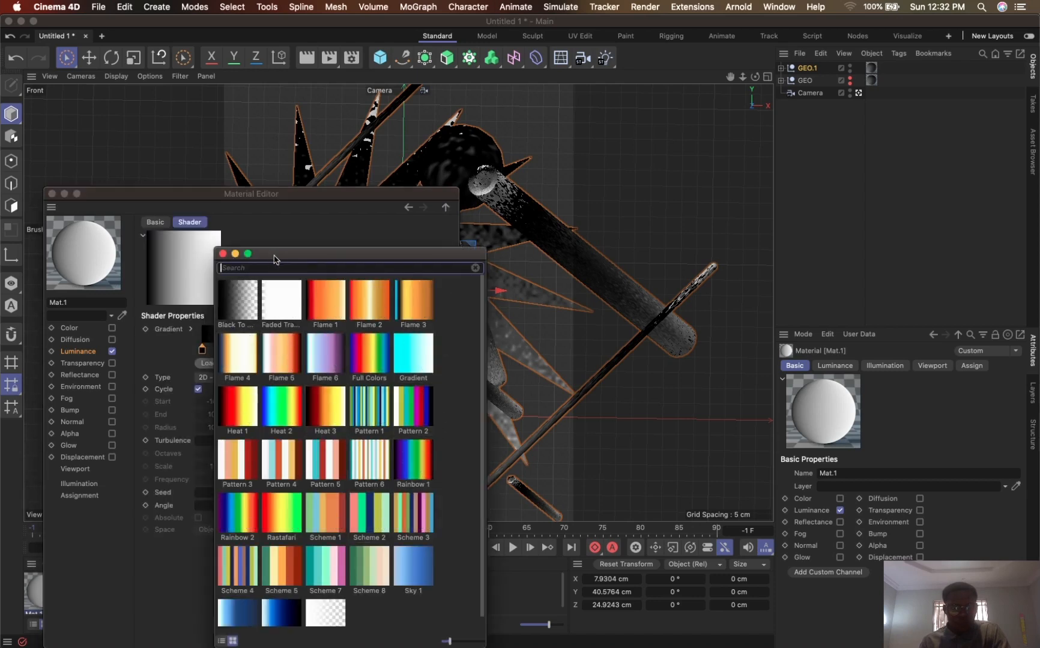
left_click_drag(274, 253, 534, 224)
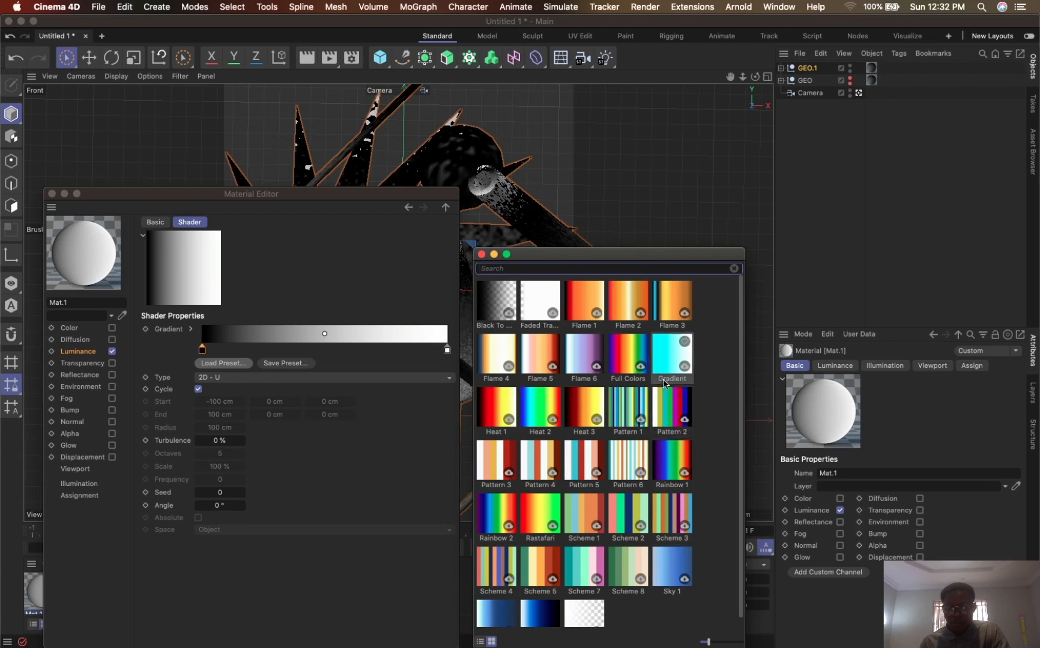
left_click(670, 363)
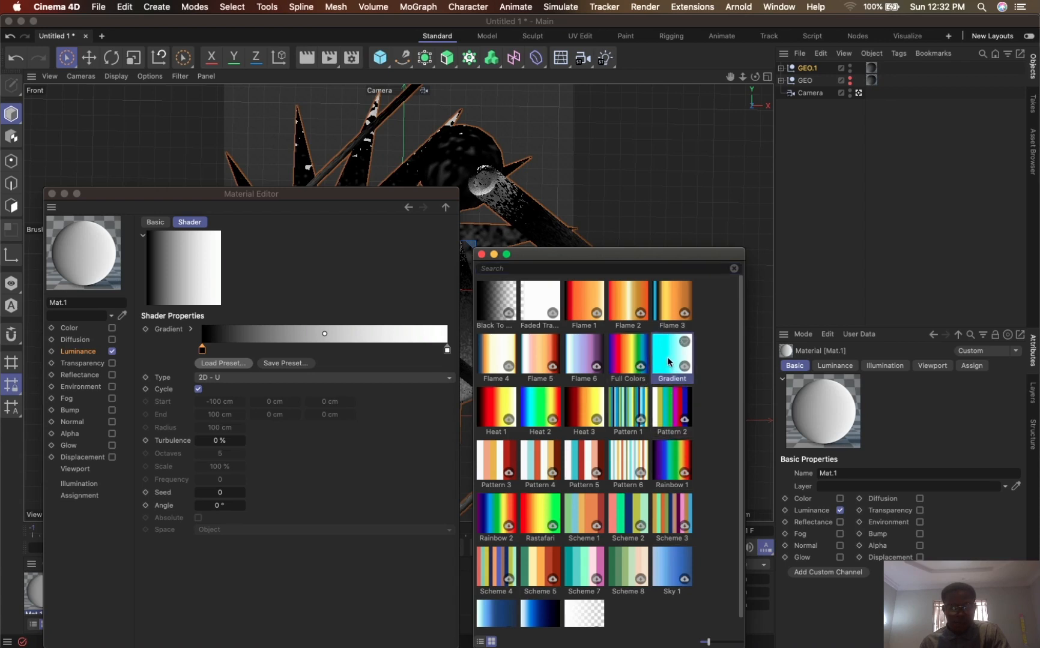
double_click(668, 361)
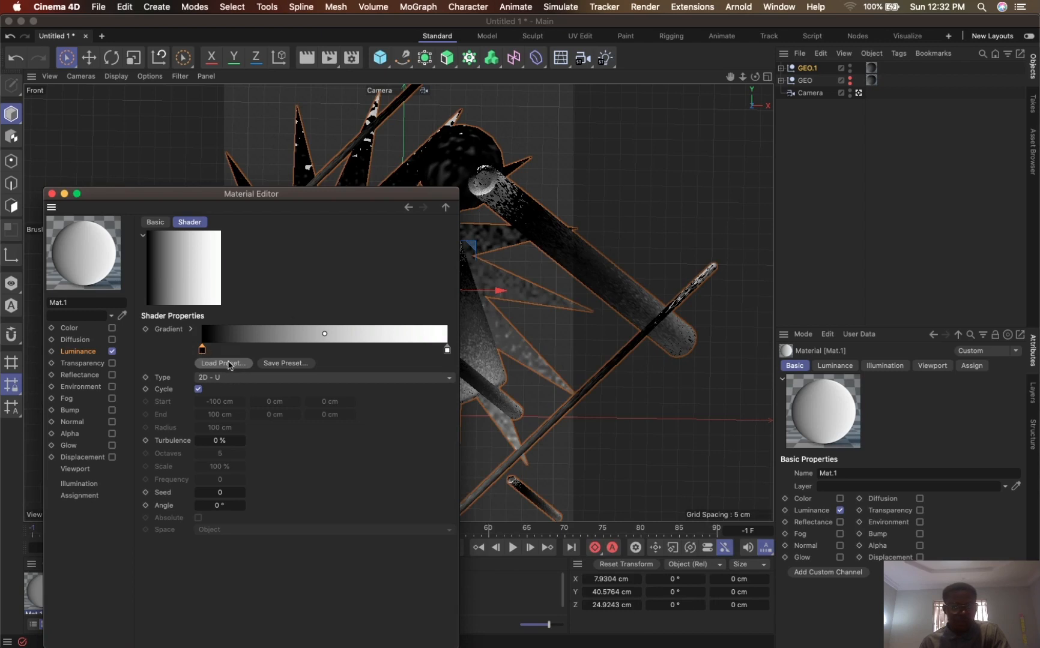
- Recolor the black knot of the Luminance gradient to a strongly saturated dark blue with hue 224° and value 44 %
double_click(202, 350)
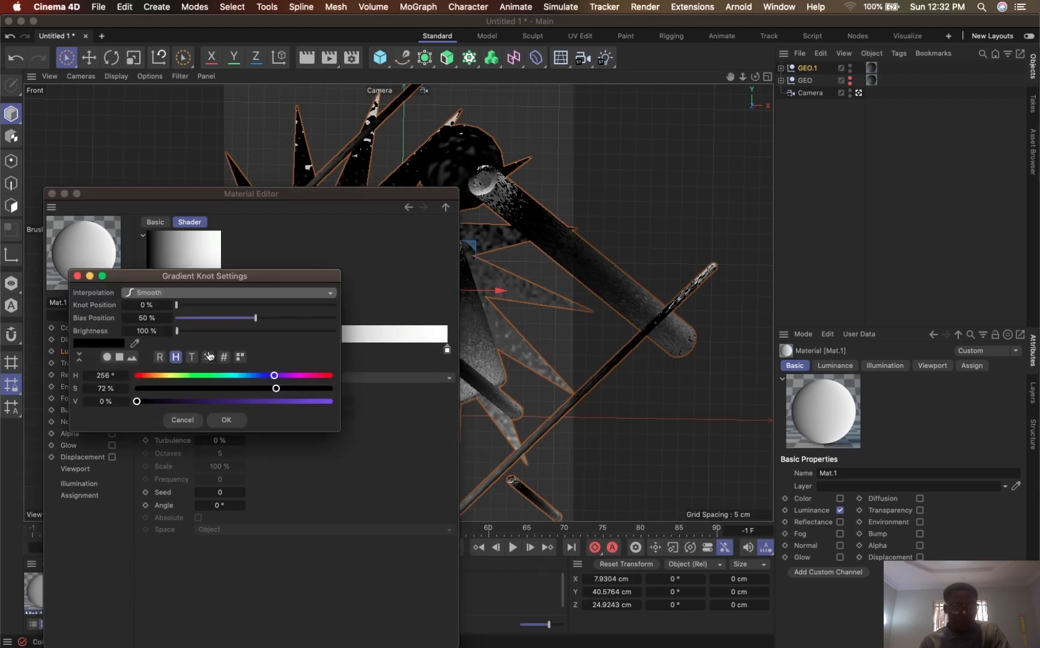
left_click(235, 401)
left_click(283, 388)
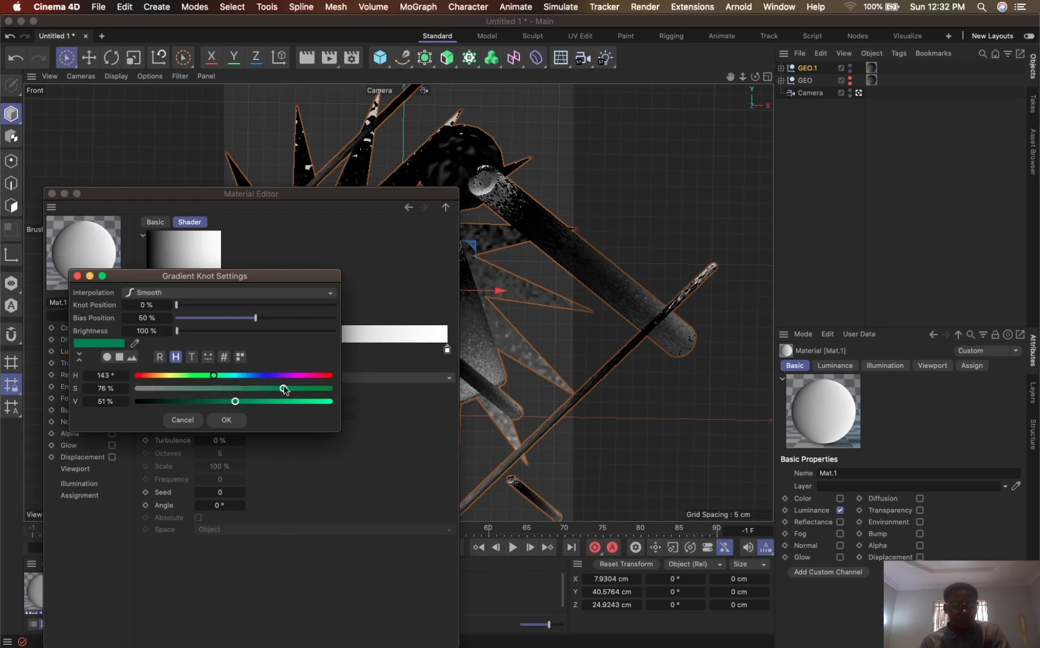
left_click(258, 376)
left_click_drag(259, 376, 222, 402)
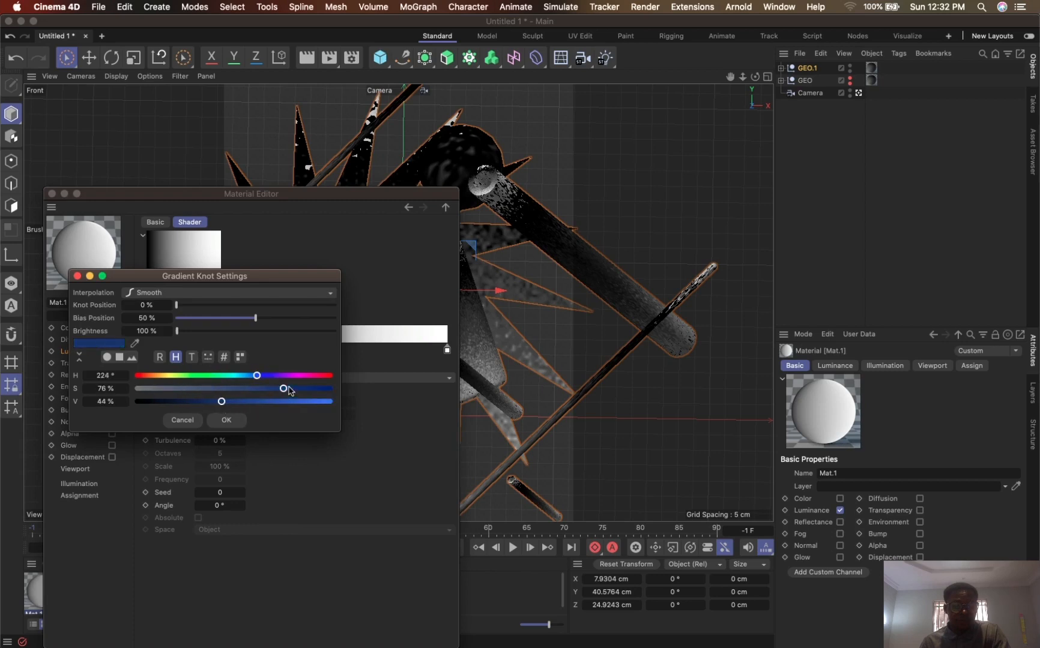
left_click_drag(284, 388, 311, 388)
left_click(219, 420)
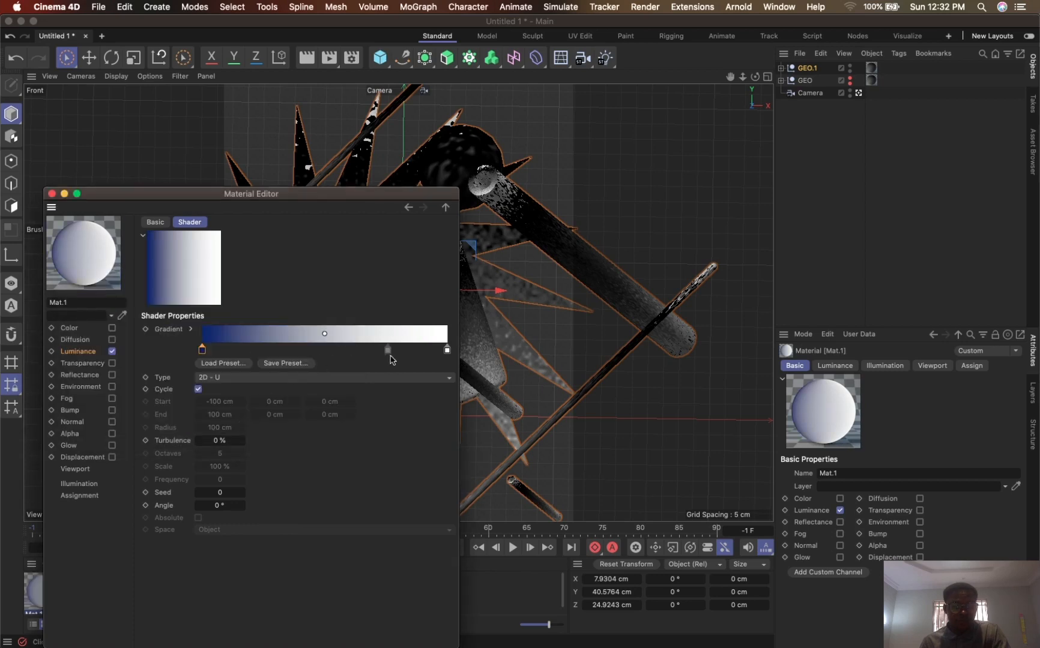
- Recolor the white knot to pink with hue 327°, saturation 58 % and value 100 %, and move the blue knot slightly inward
double_click(447, 350)
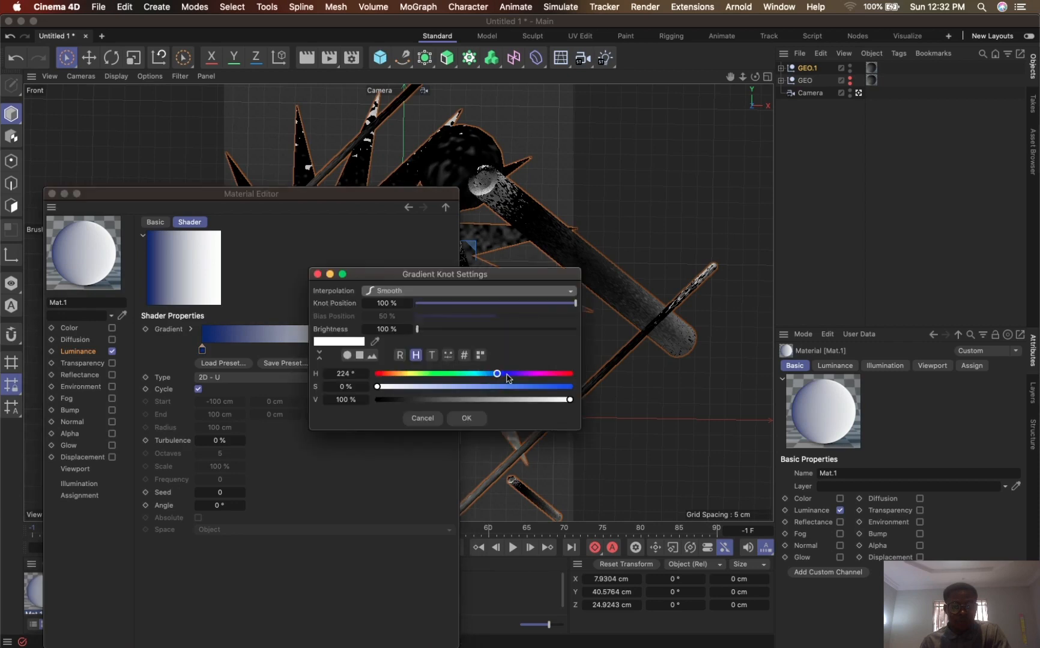
left_click_drag(506, 375, 552, 374)
left_click(487, 386)
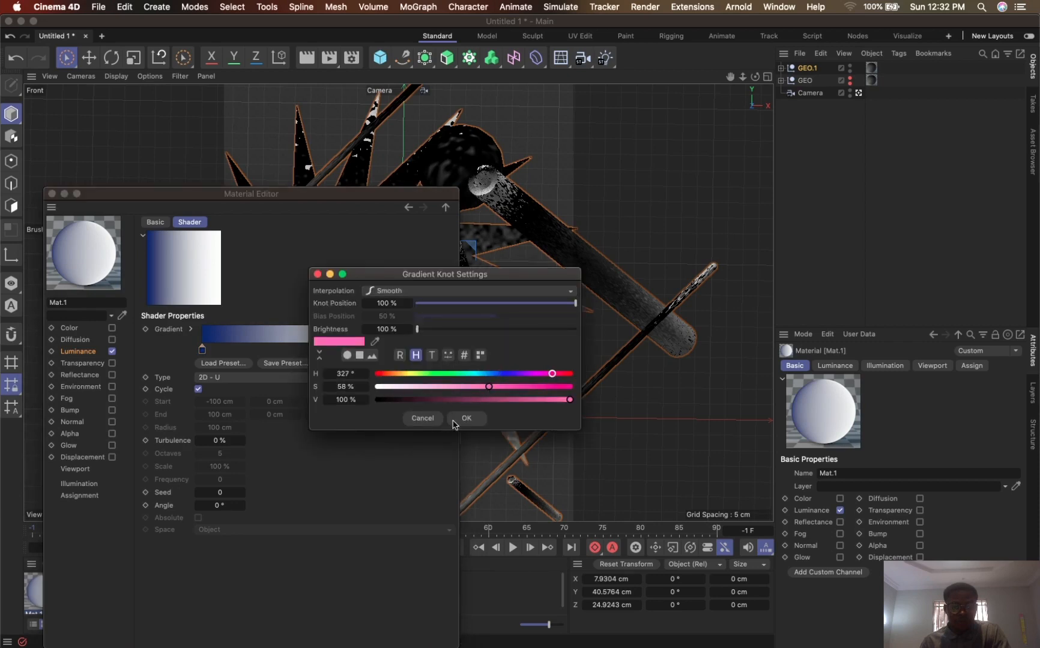
left_click(468, 420)
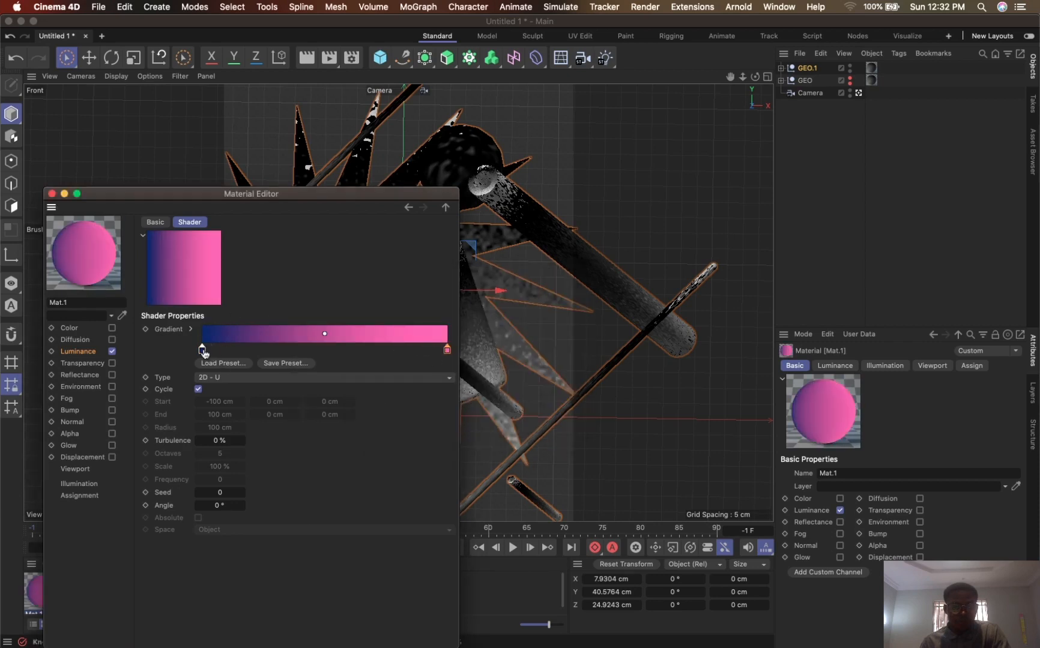
left_click_drag(203, 351, 237, 351)
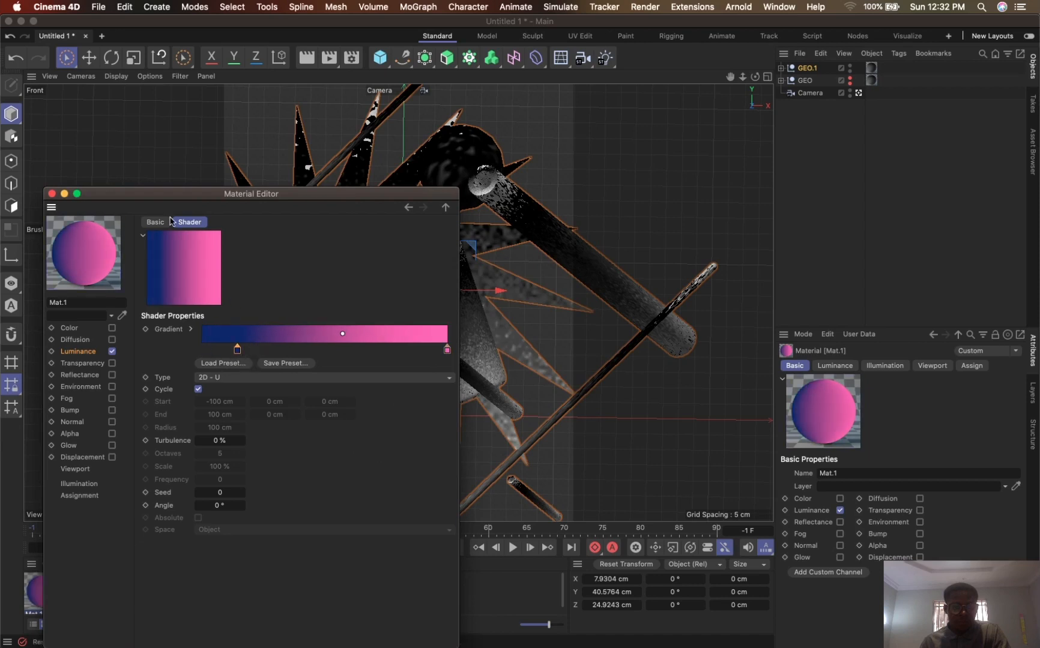
- Replace the material on the GEO.1 group with the blue-to-pink Mat.1
left_click_drag(166, 197, 428, 342)
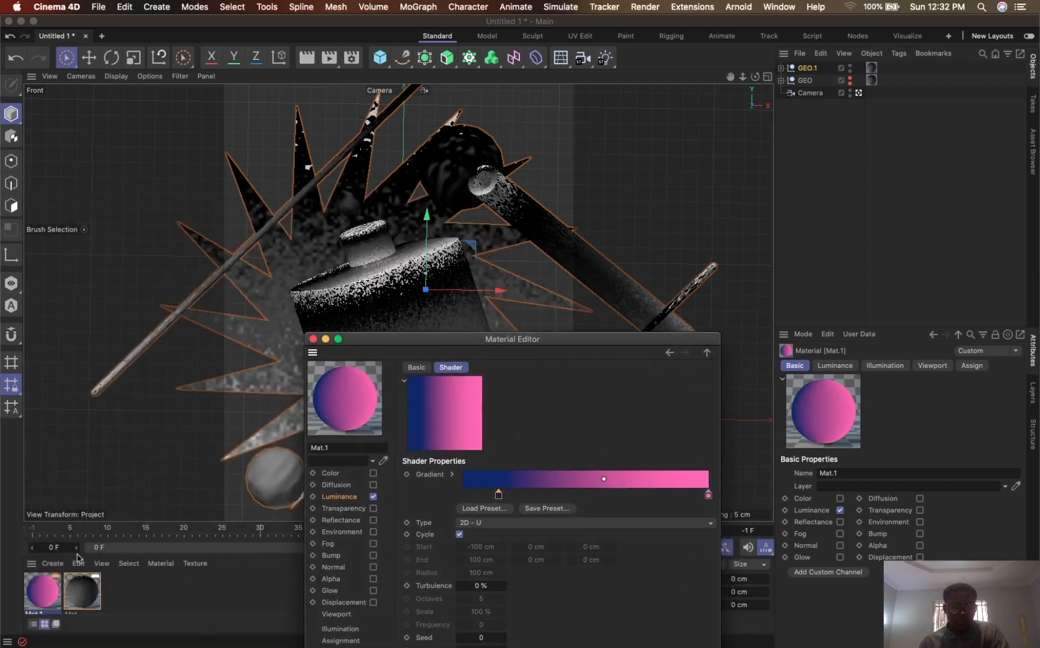
left_click(48, 590)
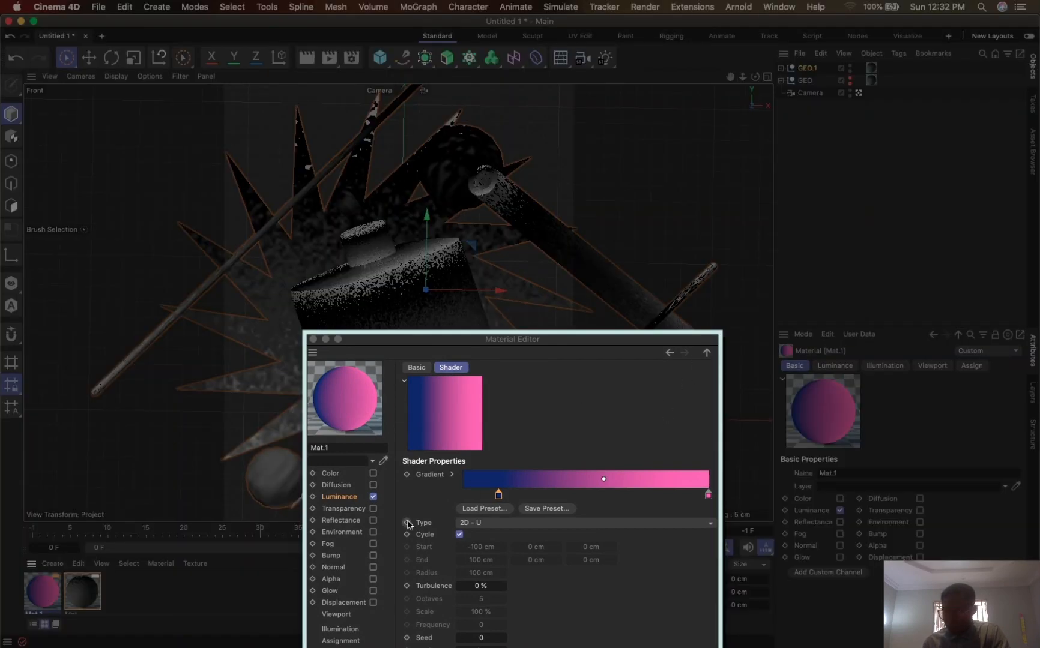
left_click_drag(118, 536, 872, 68)
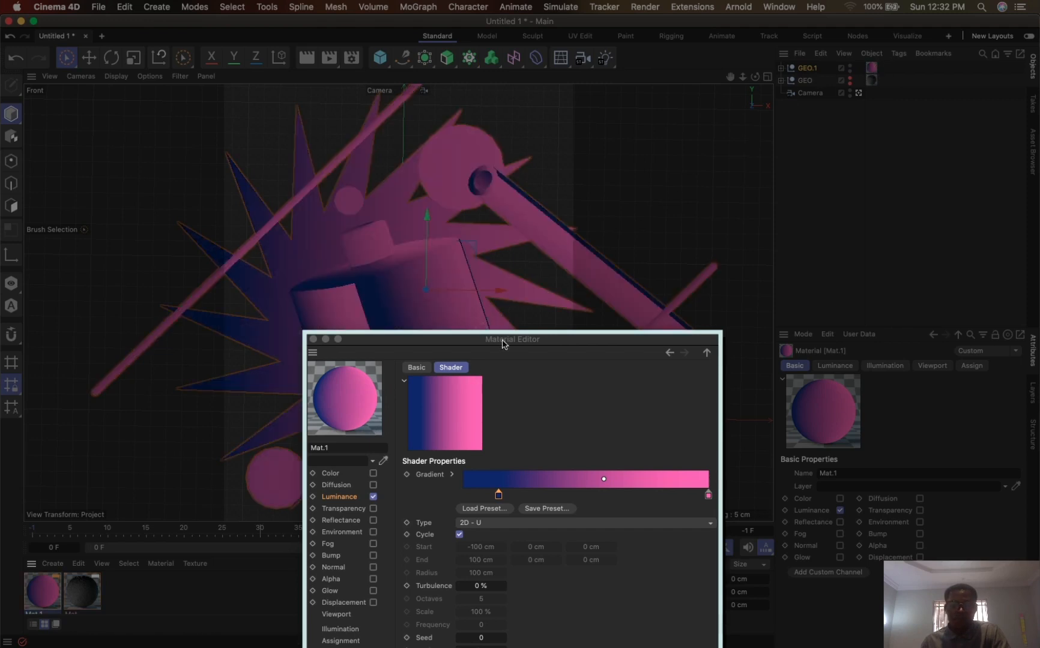
- Set the Luminance gradient's type to 2D - V and render the active view
left_click_drag(503, 344, 510, 188)
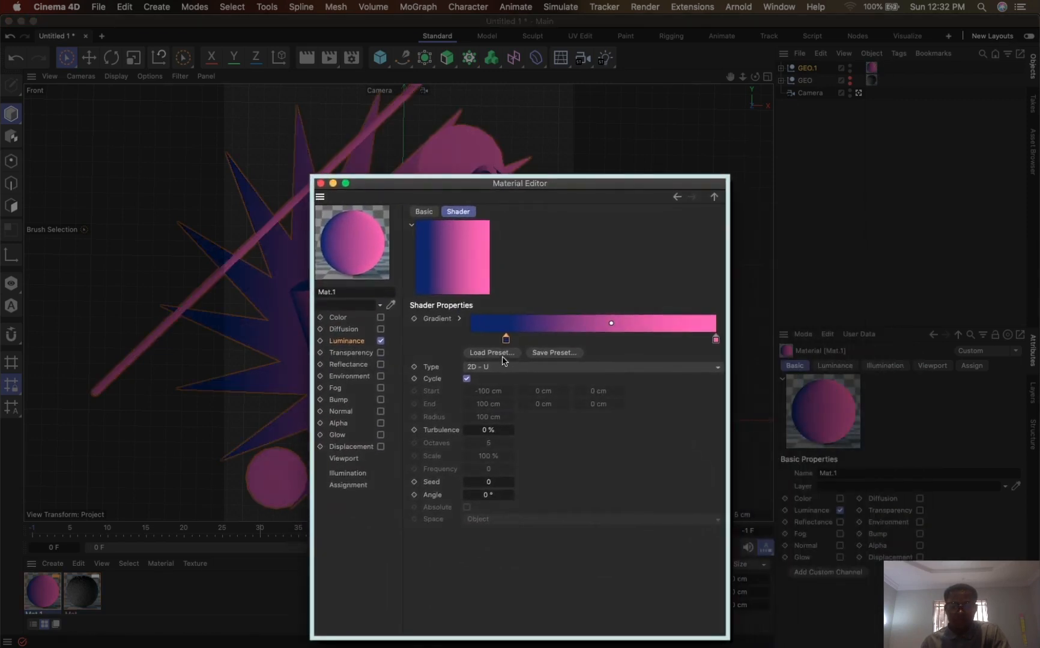
left_click(491, 366)
left_click(494, 393)
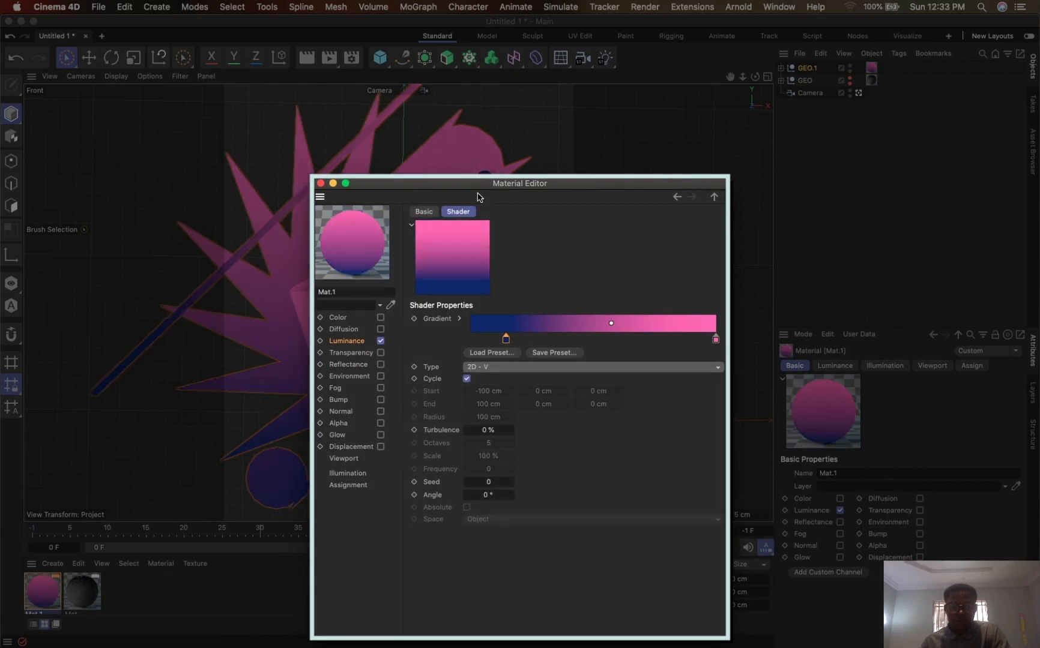
left_click_drag(437, 186, 767, 394)
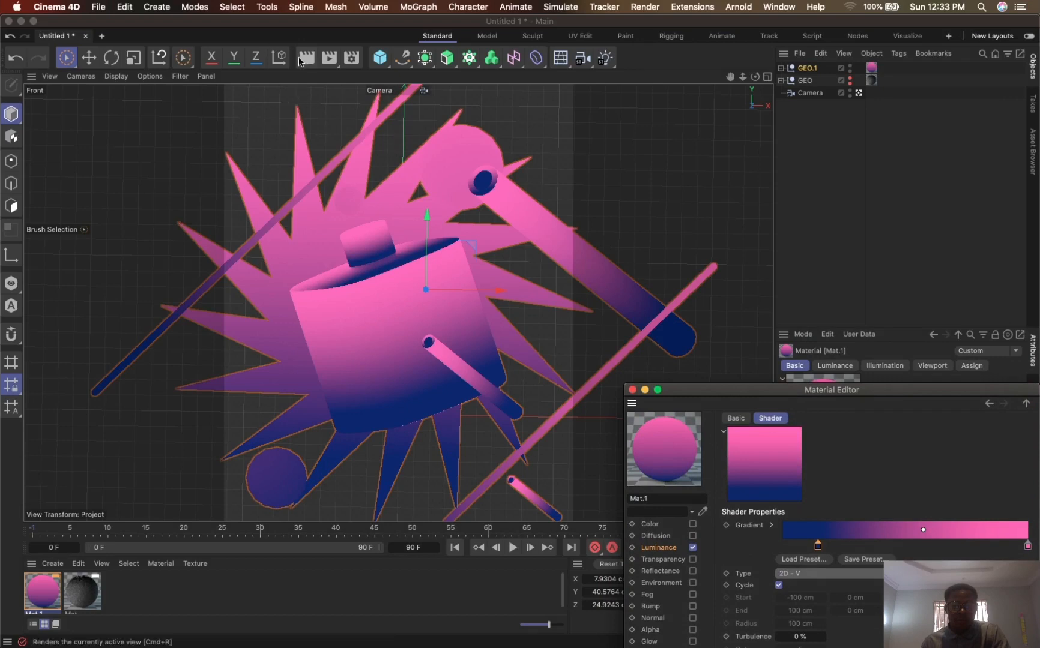
left_click(306, 60)
left_click(307, 59)
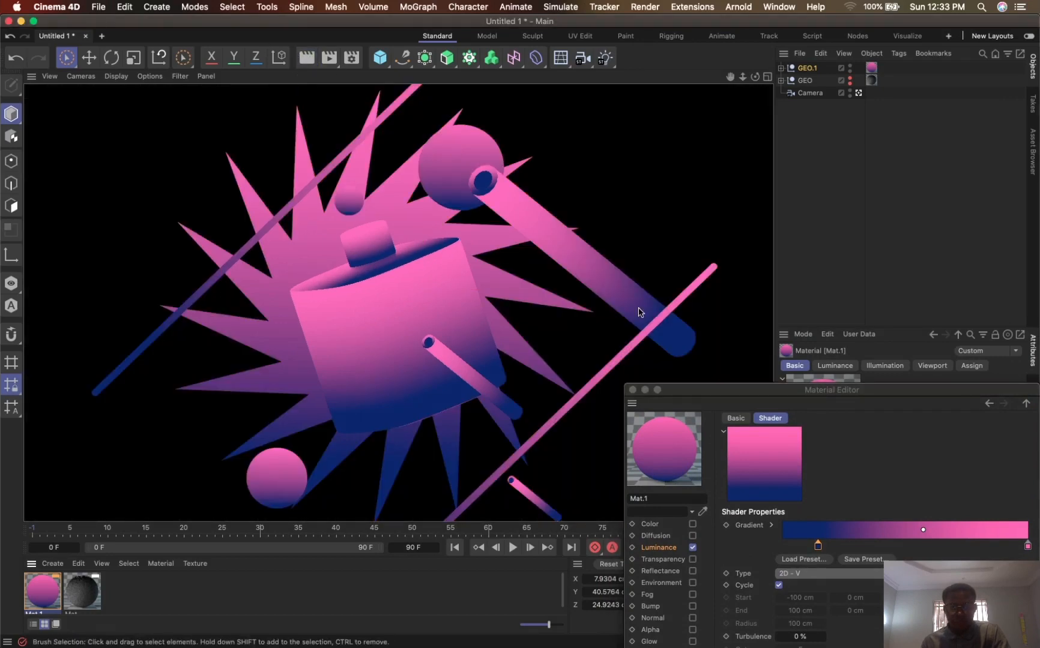
- Enable the Alpha channel of Mat.1 again and render the active view
left_click_drag(751, 390, 614, 121)
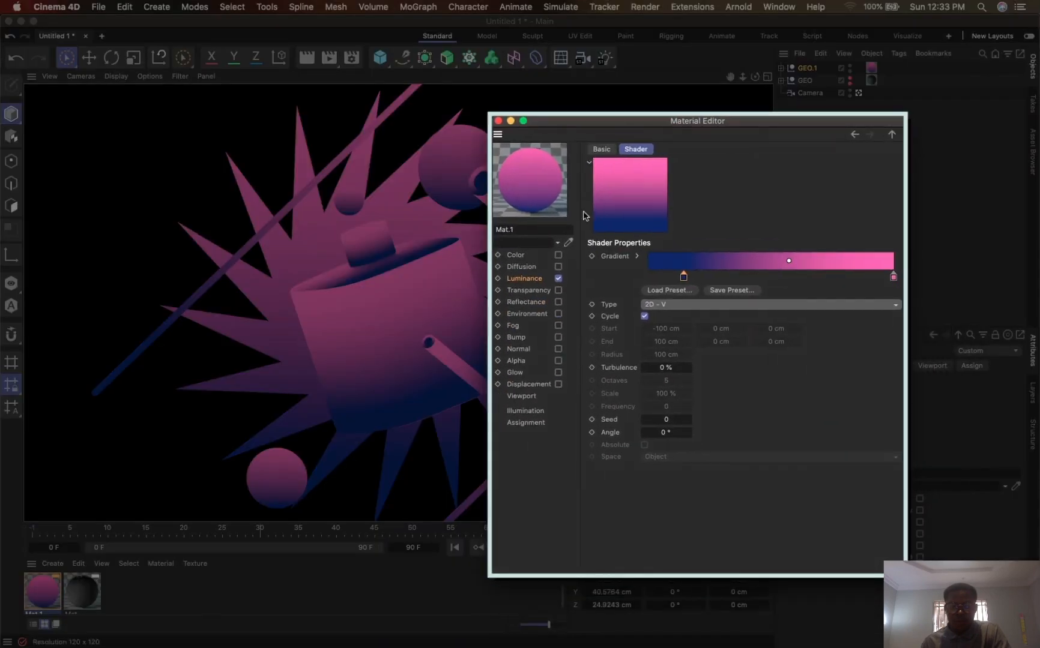
left_click(516, 362)
left_click(558, 361)
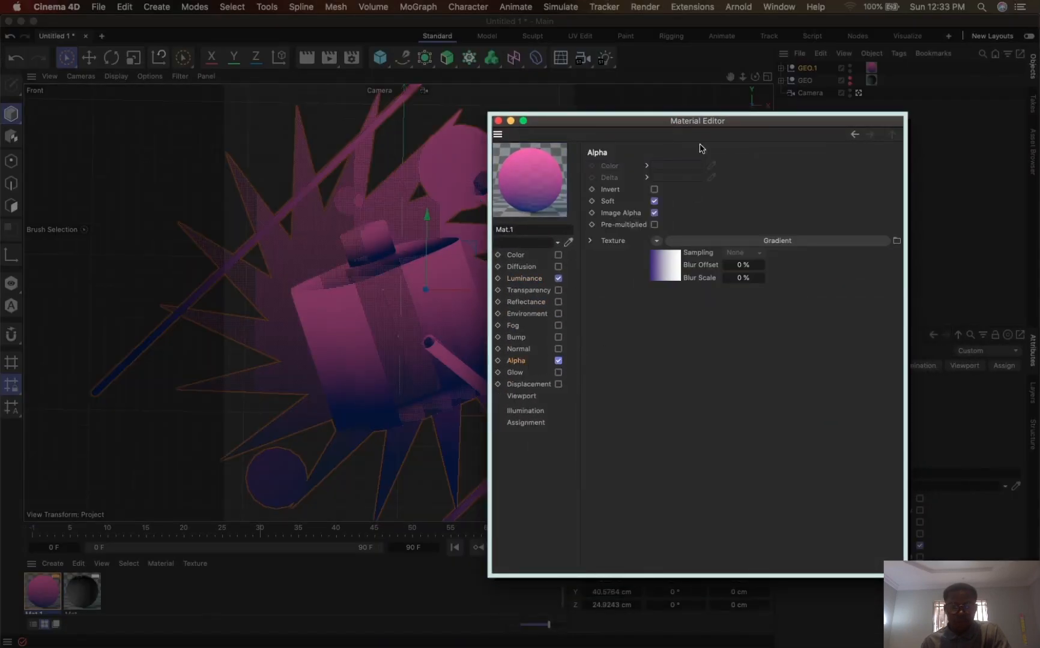
left_click_drag(566, 122, 759, 245)
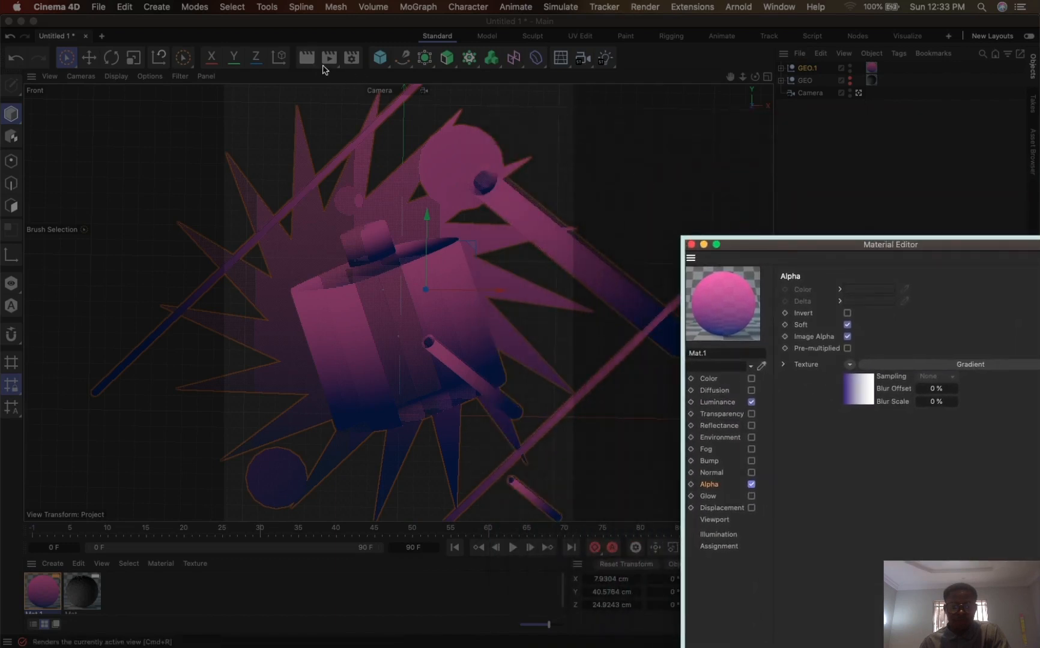
left_click(306, 61)
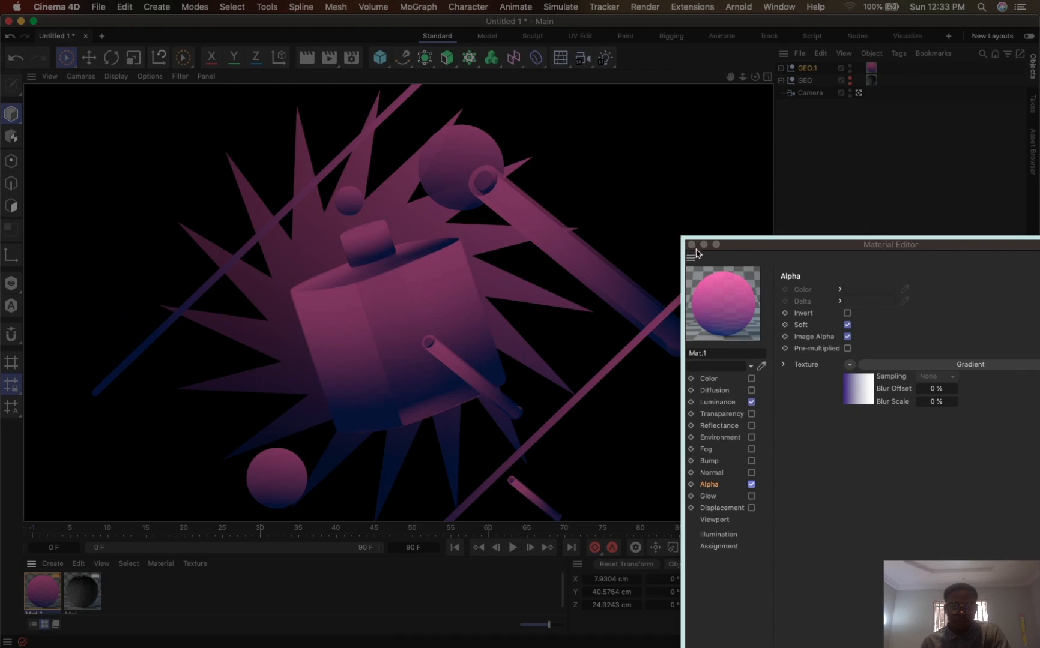
- Clear the gradient texture from the Alpha channel of Mat.1 and render the active view
left_click_drag(745, 250, 617, 160)
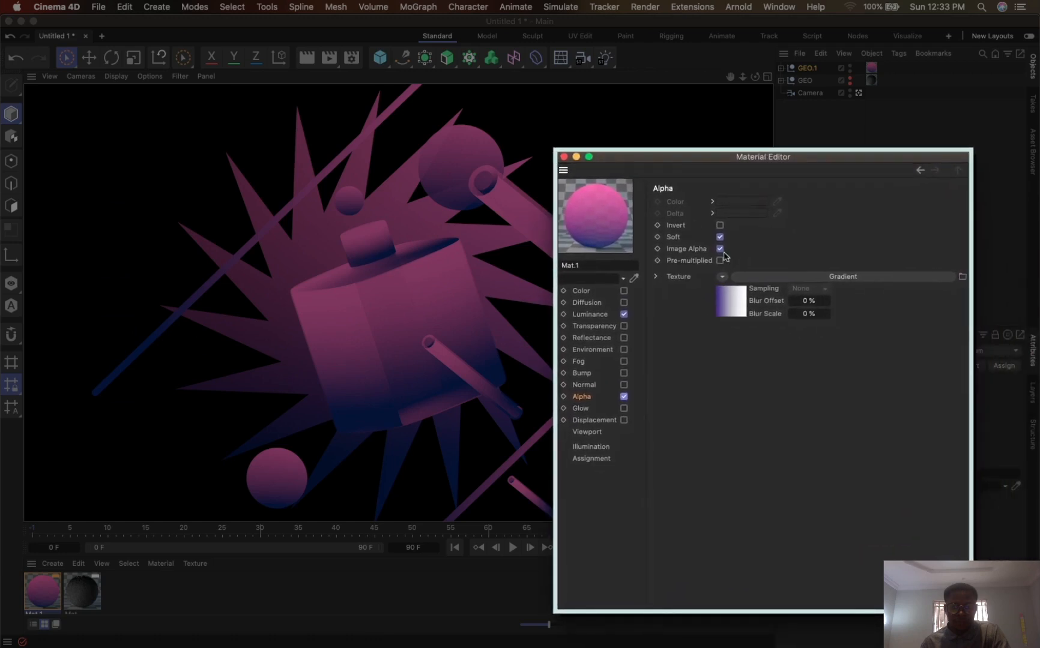
left_click(722, 279)
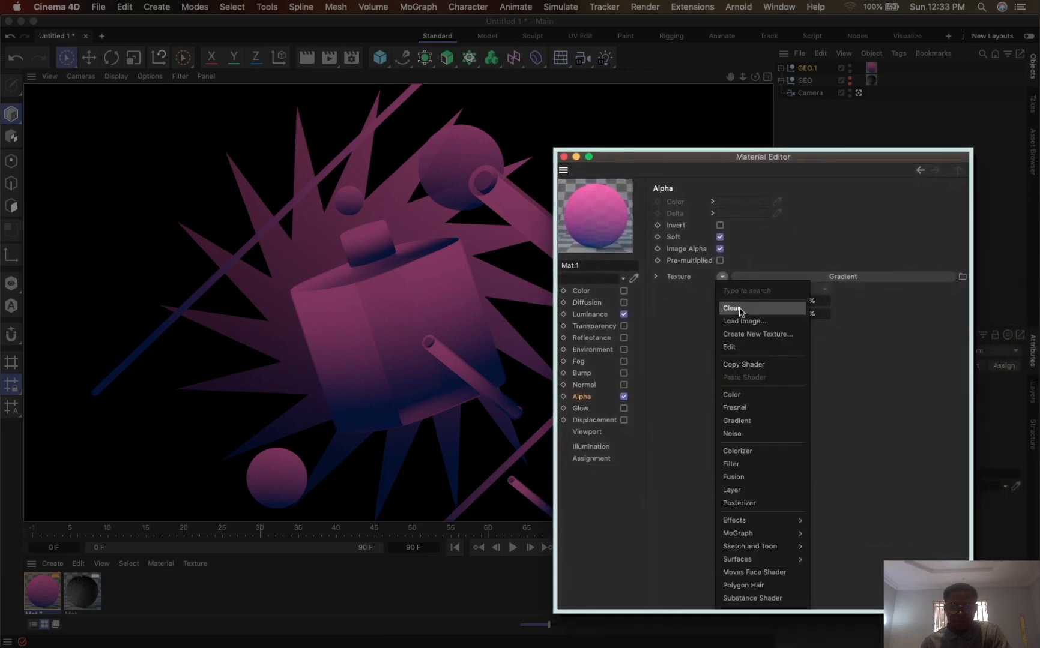
left_click(735, 305)
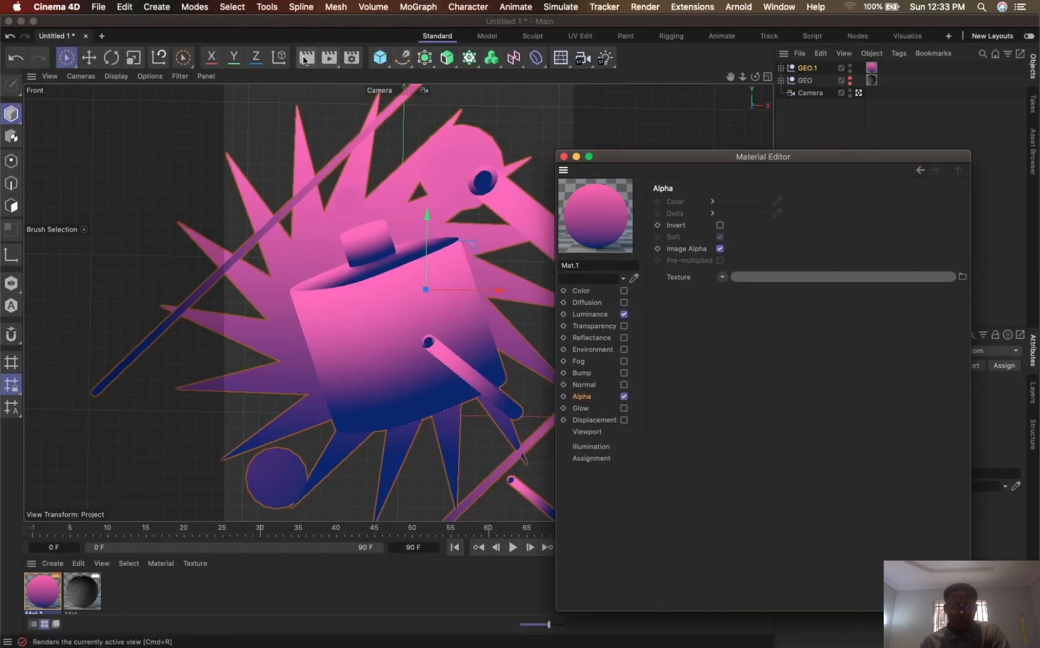
left_click(312, 61)
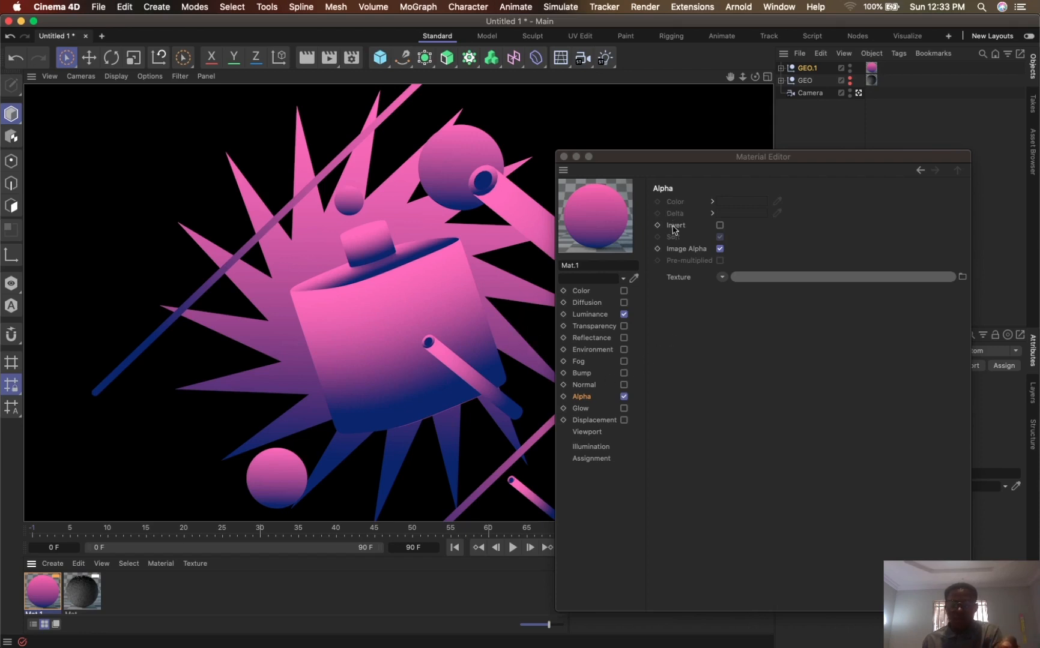
- Load a new Gradient shader as the Alpha channel texture of Mat.1 and open its shader properties
left_click(608, 396)
left_click(722, 277)
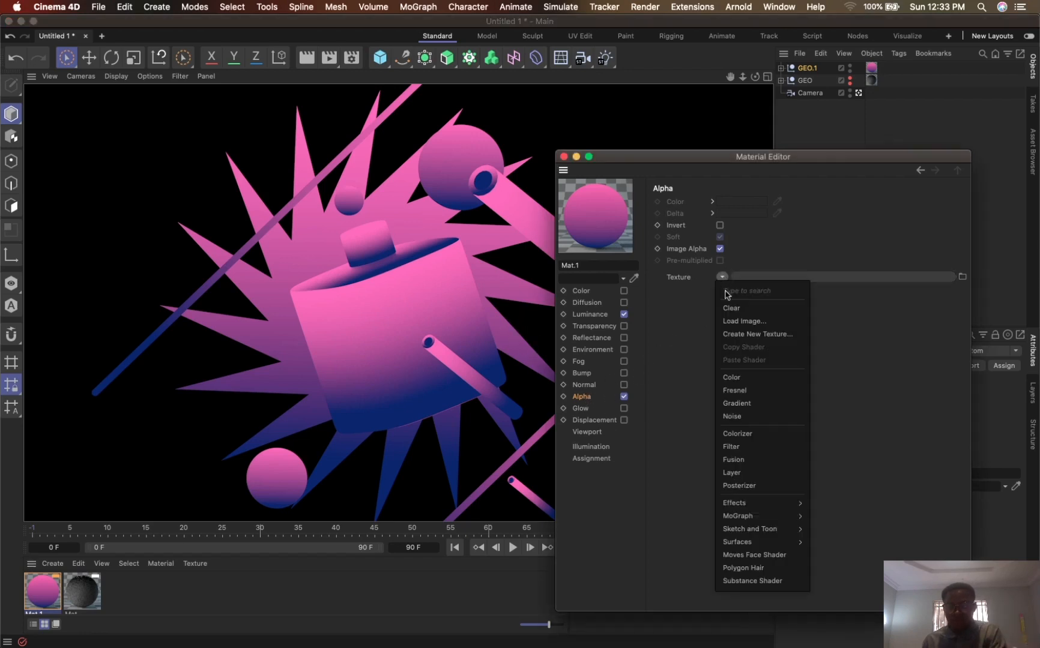
left_click(736, 403)
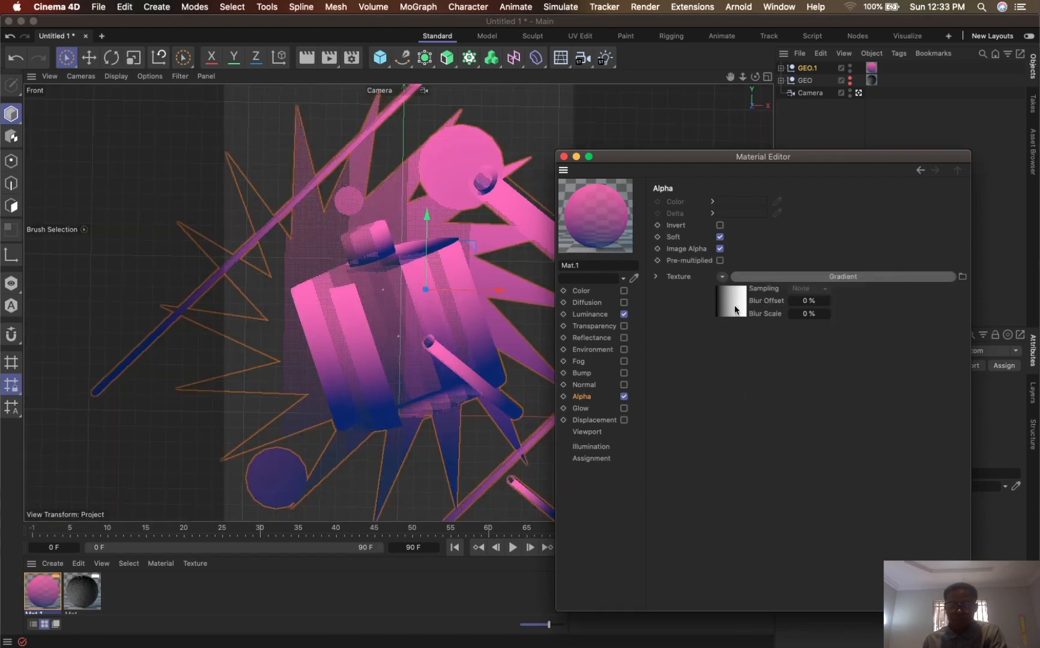
left_click(735, 309)
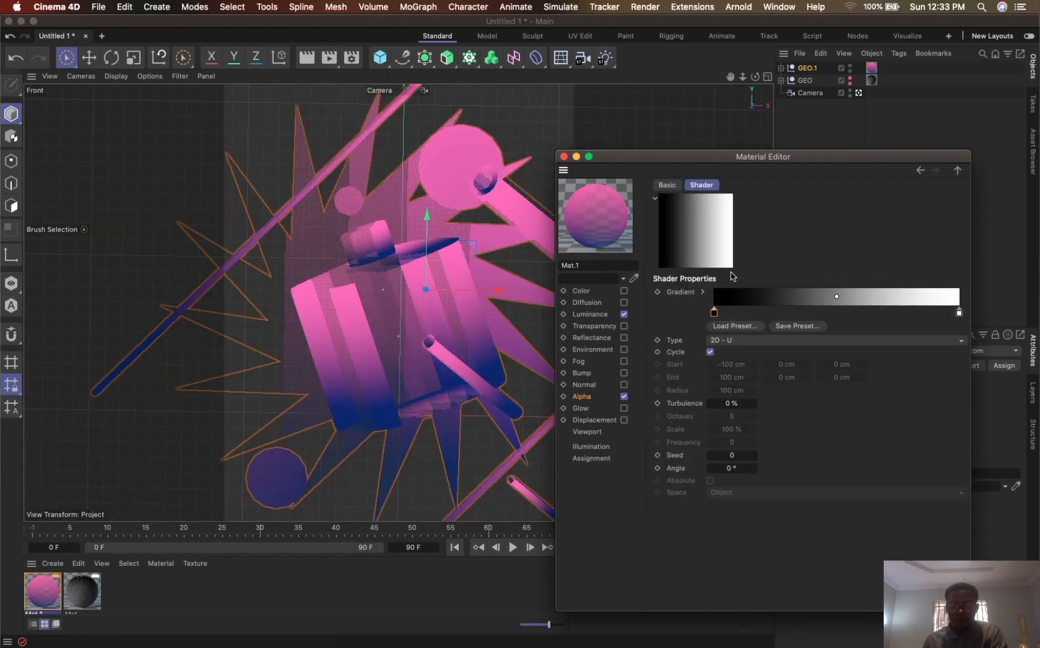
- Try the alpha gradient's black knot about a third of the way inward, render, return it to the start and render again
left_click_drag(714, 312, 787, 313)
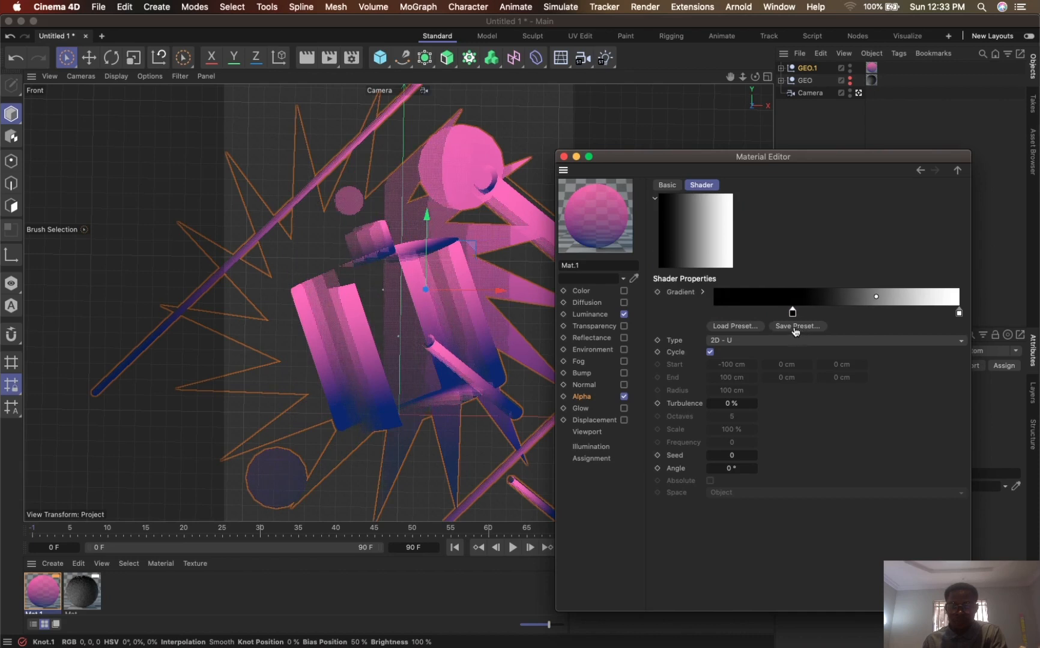
left_click(306, 58)
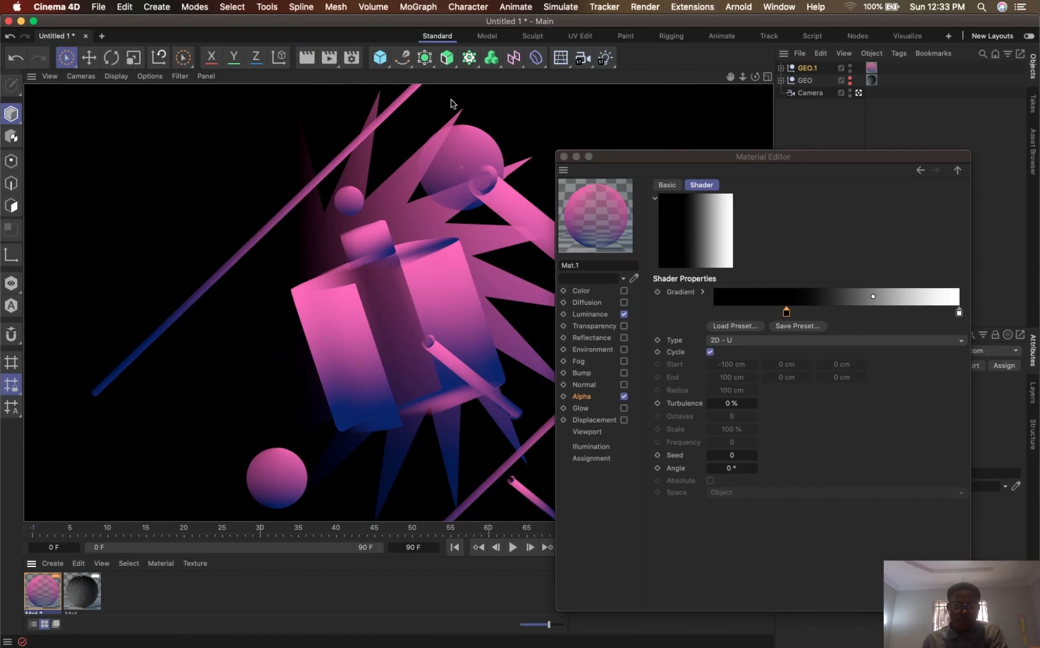
left_click_drag(786, 313, 700, 319)
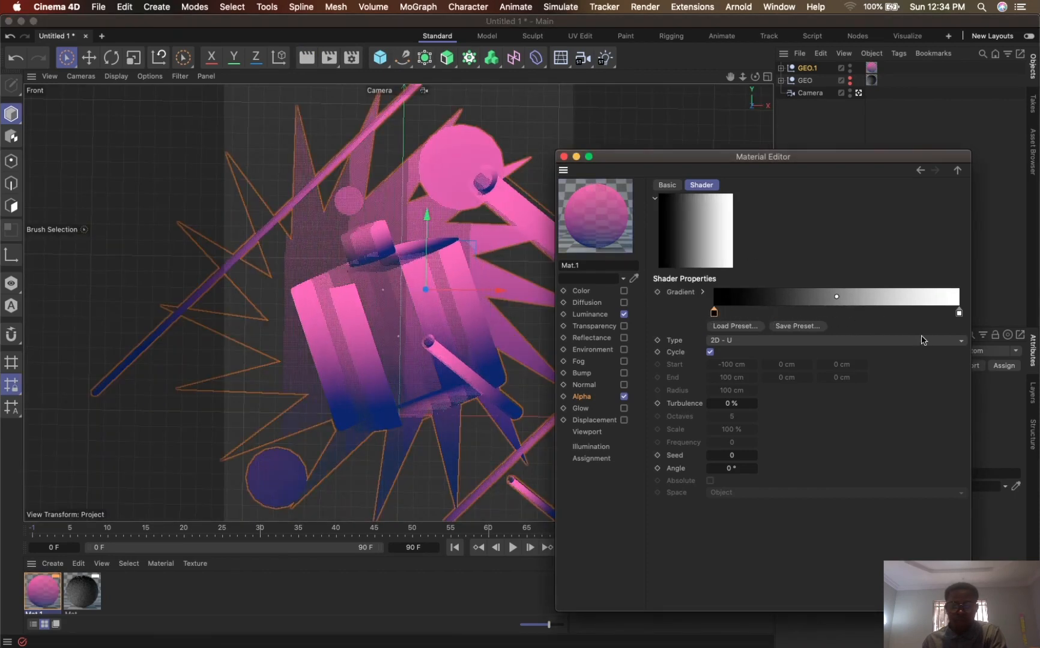
left_click(307, 58)
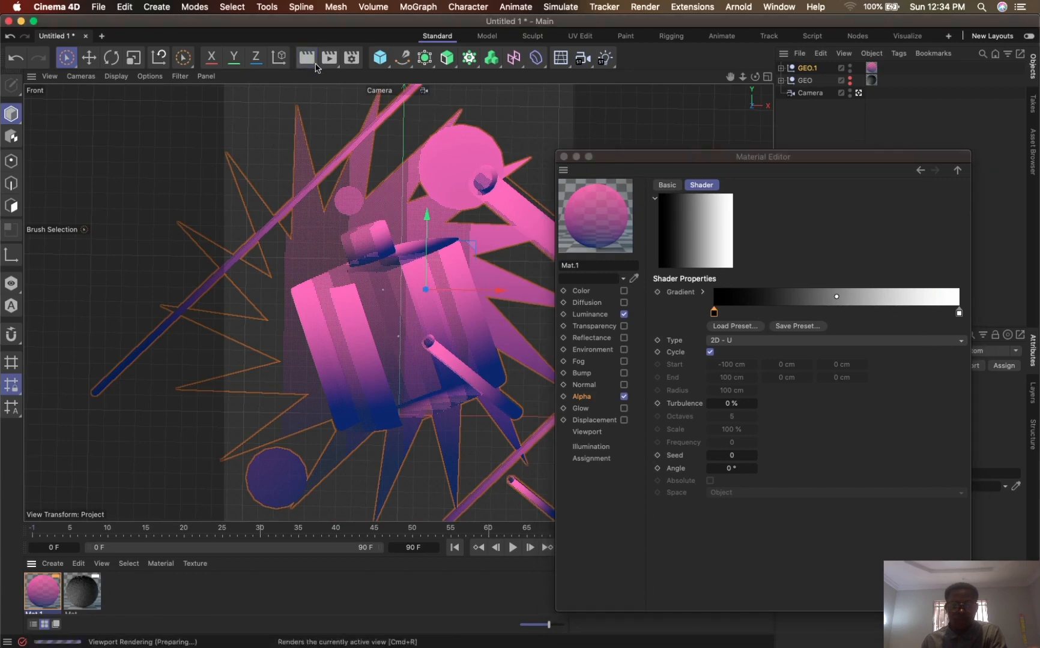
- Move the alpha gradient's white knot inward to about three quarters of the gradient and render the active view
left_click(957, 313)
left_click_drag(957, 313, 895, 313)
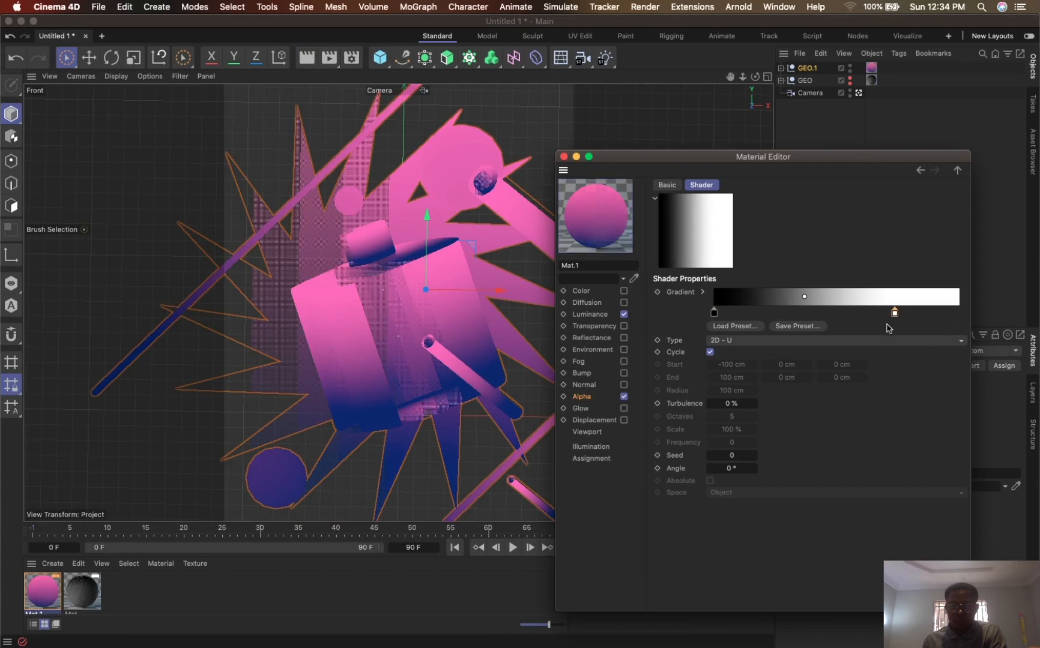
left_click(307, 57)
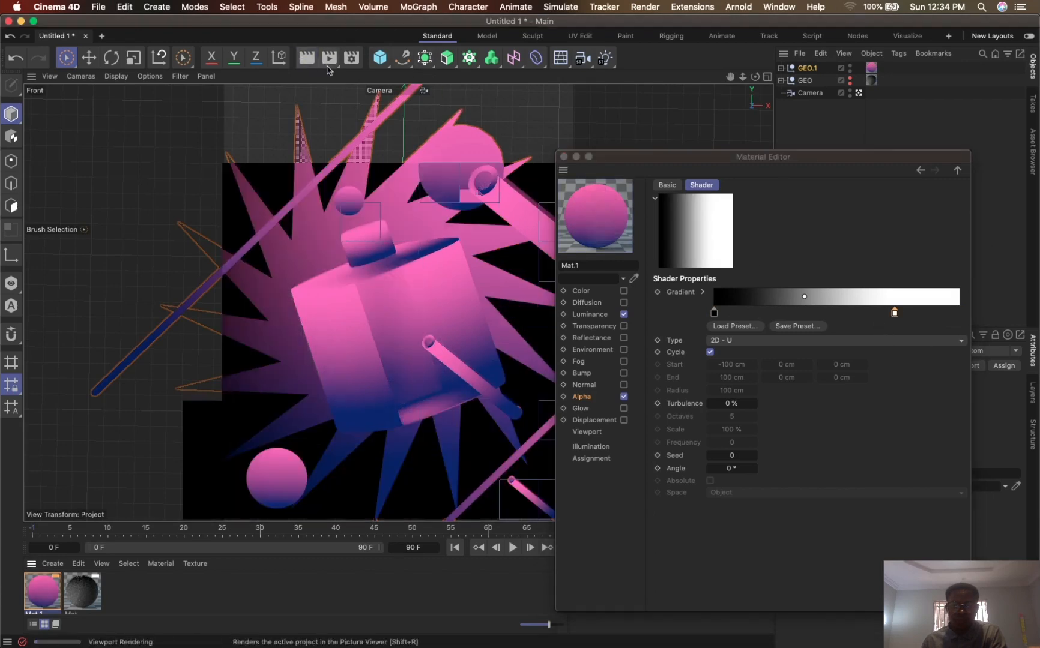
- Copy the blue-to-pink Luminance gradient of Mat.1 into its Alpha channel texture and render the active view
left_click(624, 314)
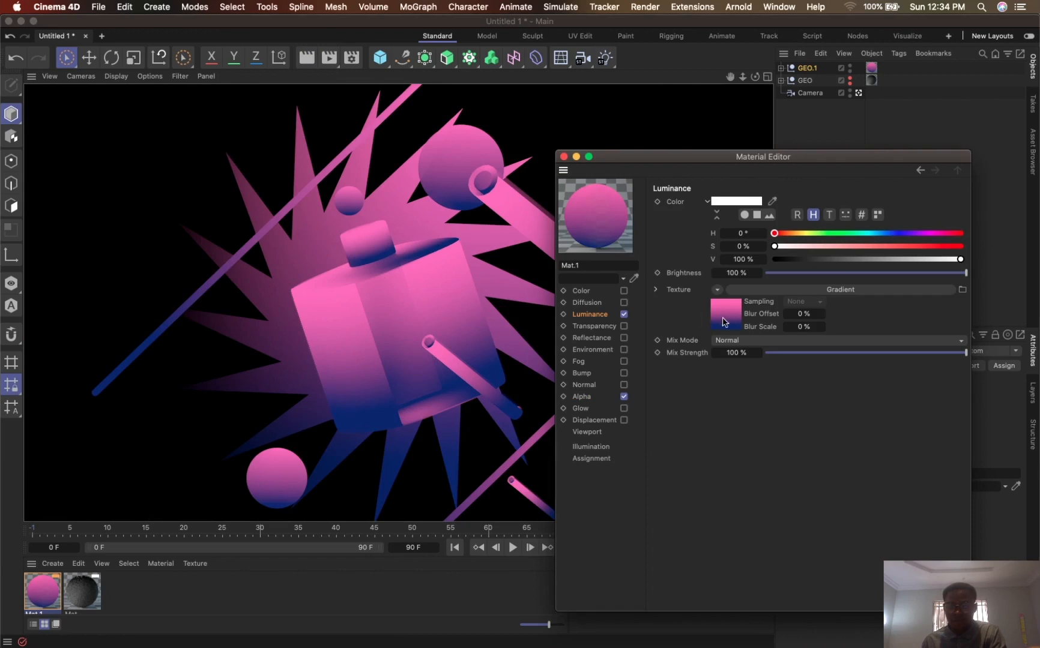
left_click_drag(716, 358, 586, 401)
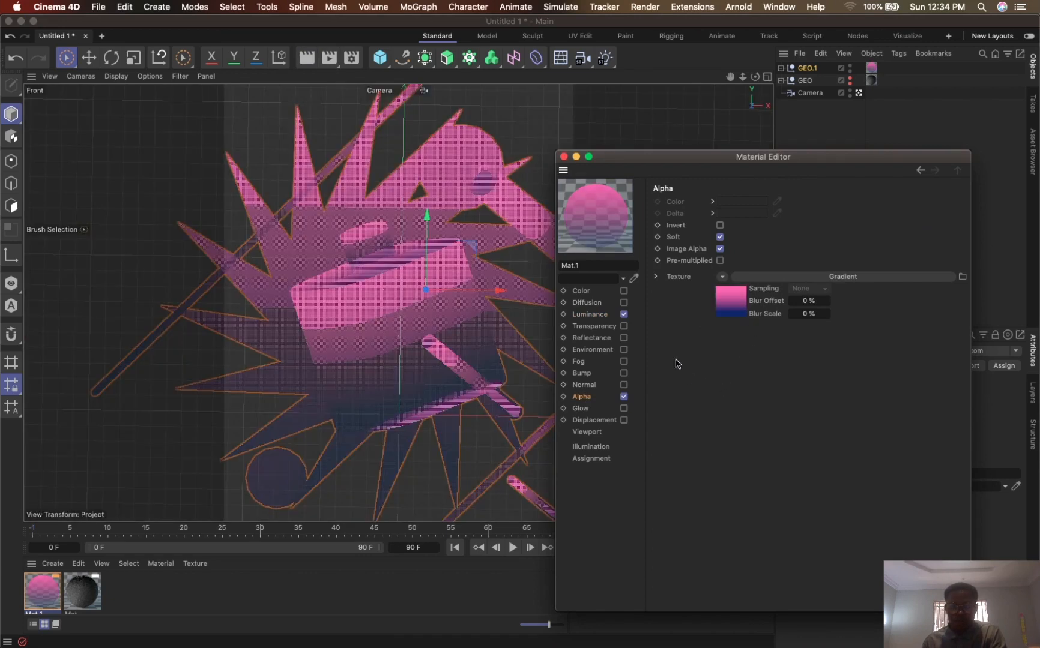
left_click(309, 61)
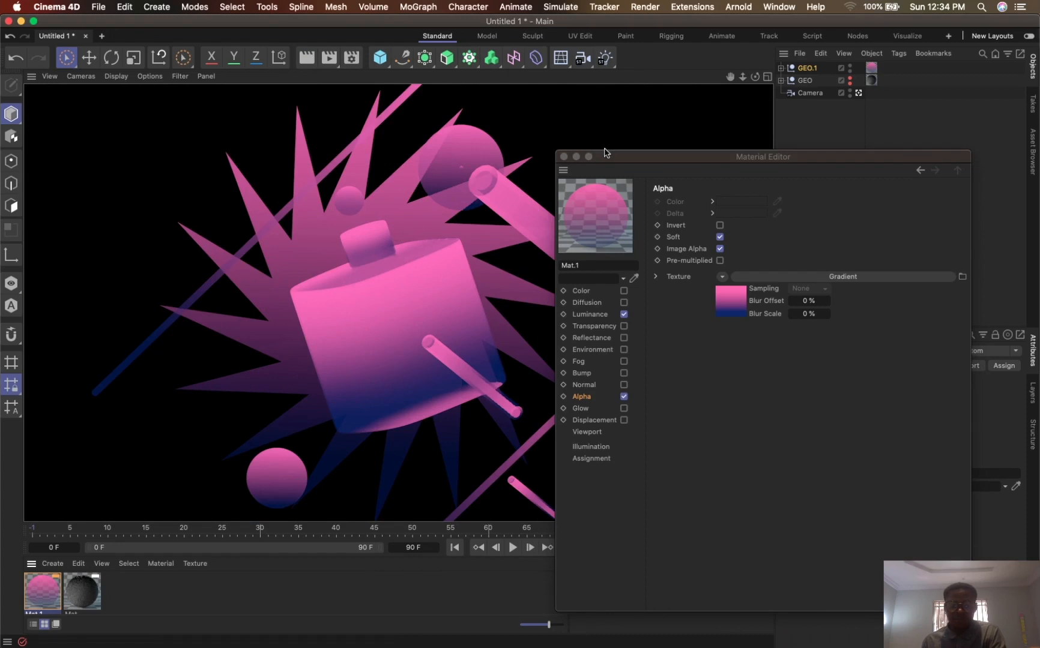
- Shift the midpoint of the blue-to-pink alpha gradient toward its pink end and render the active view for comparison
left_click_drag(654, 161, 676, 106)
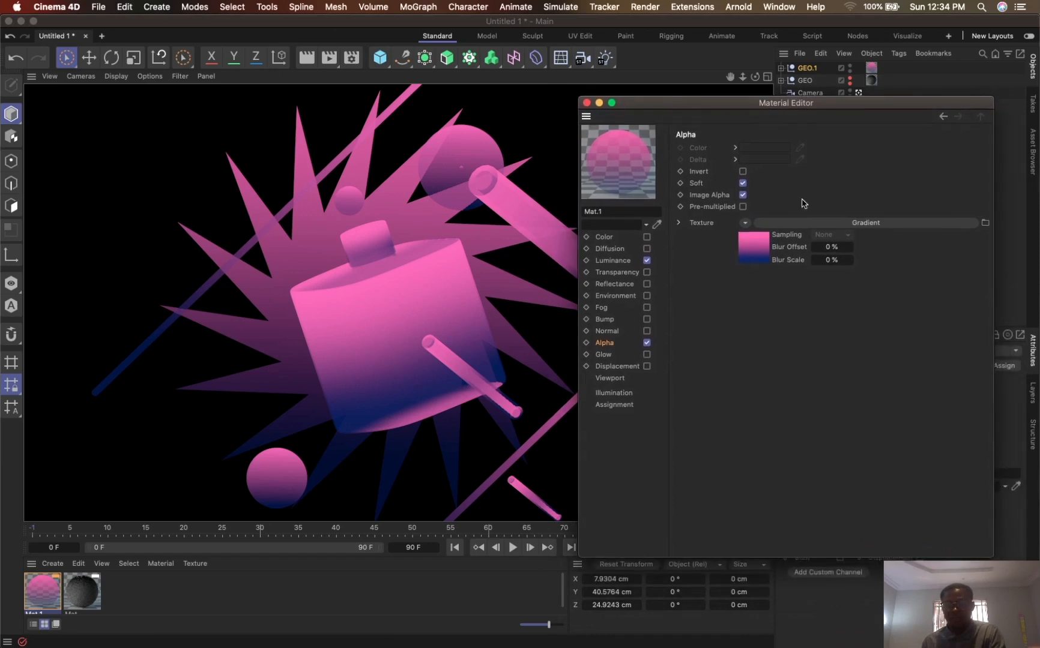
left_click(754, 247)
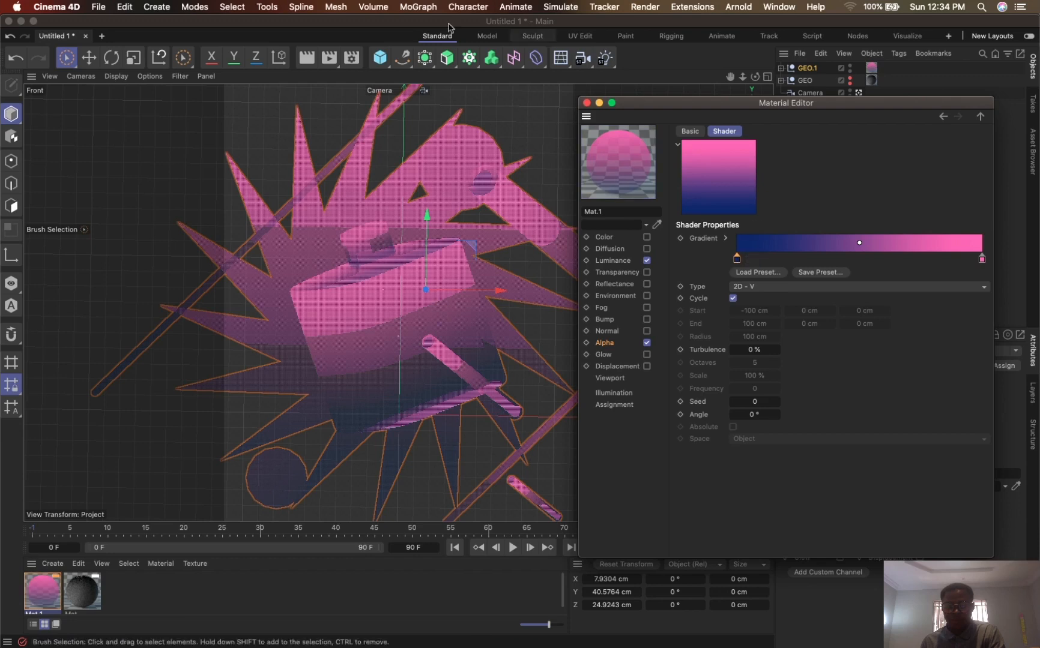
left_click(318, 60)
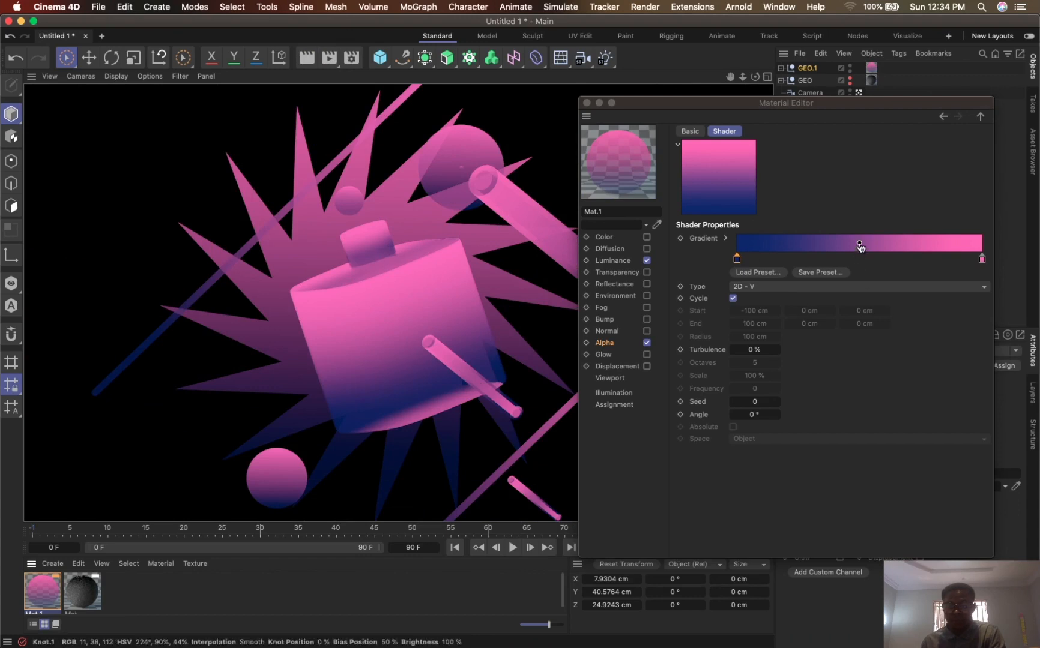
left_click_drag(861, 247, 911, 242)
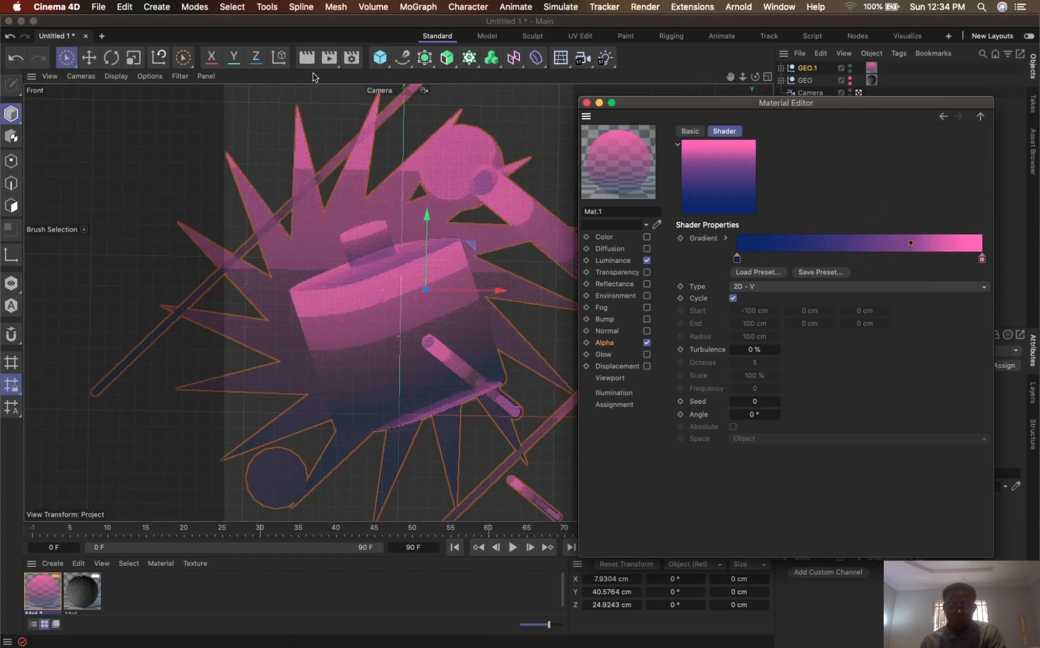
left_click(308, 60)
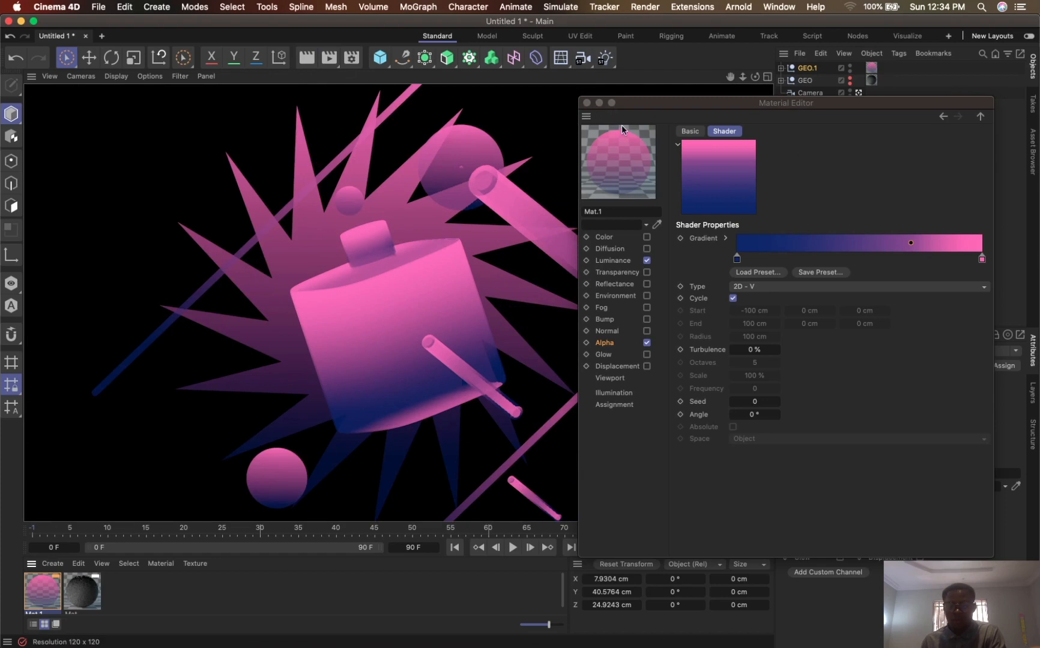
- Close the material editor, hide the GEO.1 group in the viewport and renderer, and make the GEO group visible
left_click(587, 103)
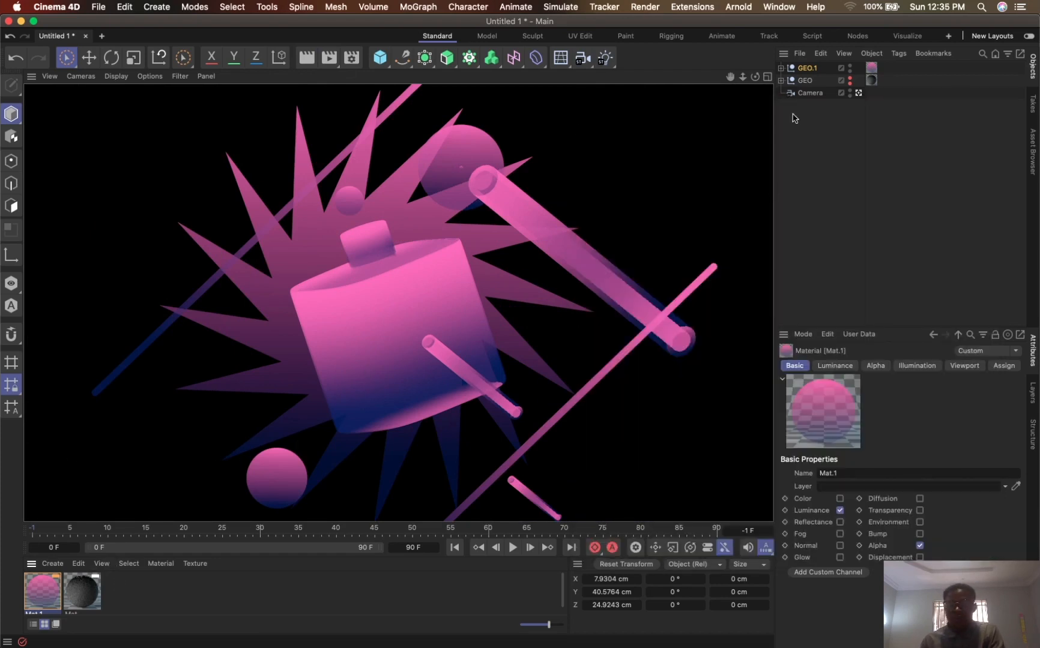
left_click(850, 69)
left_click(850, 82, "alt")
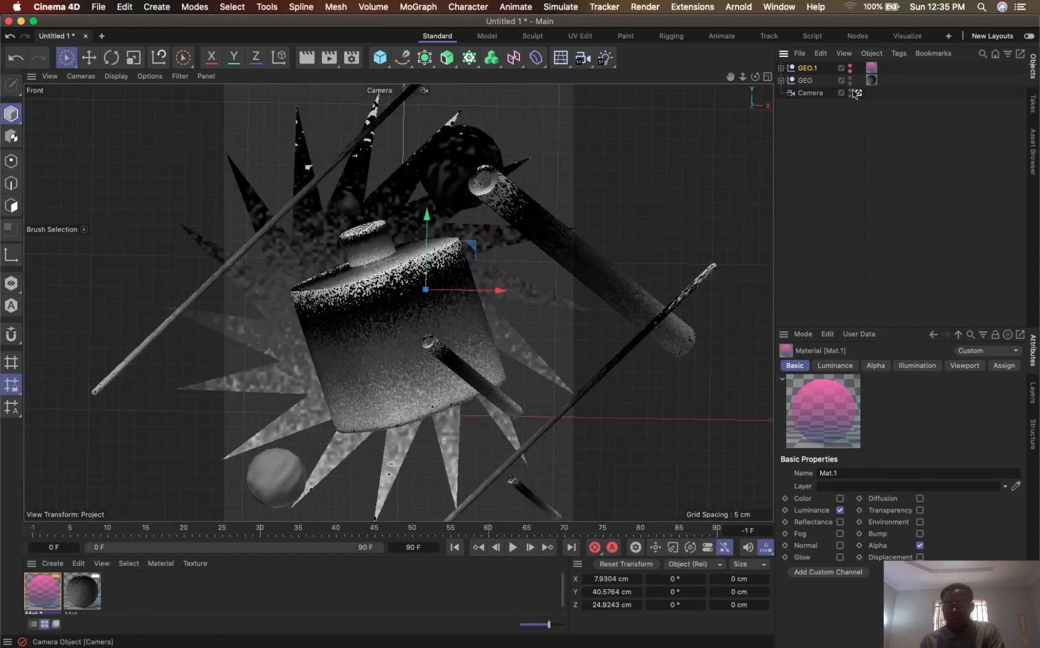
- Set the format of the saved regular image to OpenEXR in the render settings
left_click(351, 59)
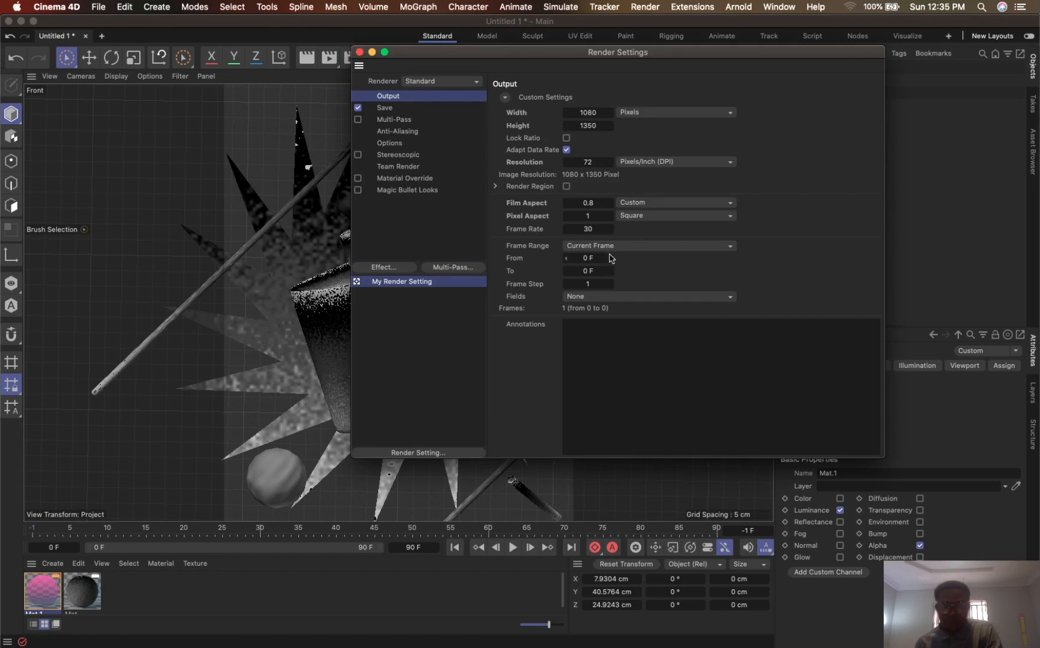
left_click(389, 109)
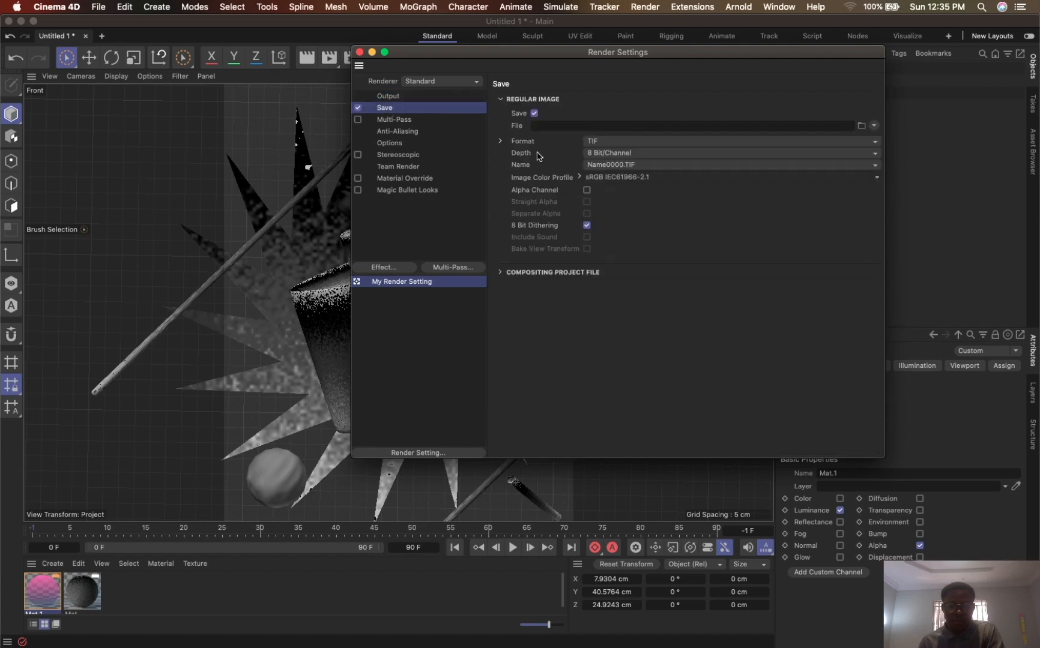
left_click(606, 143)
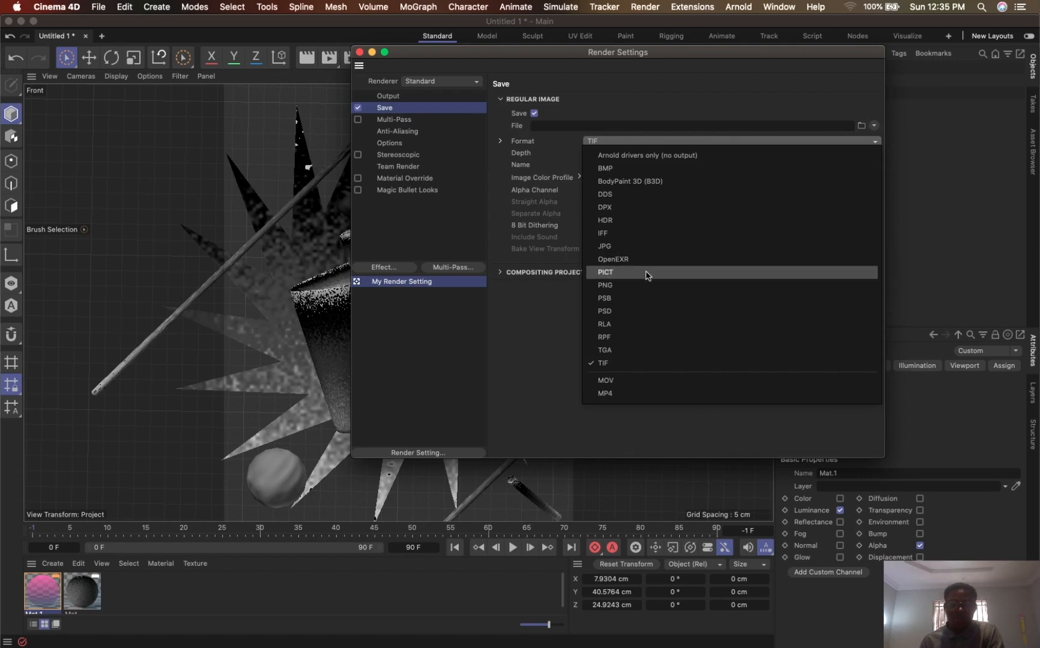
left_click(627, 259)
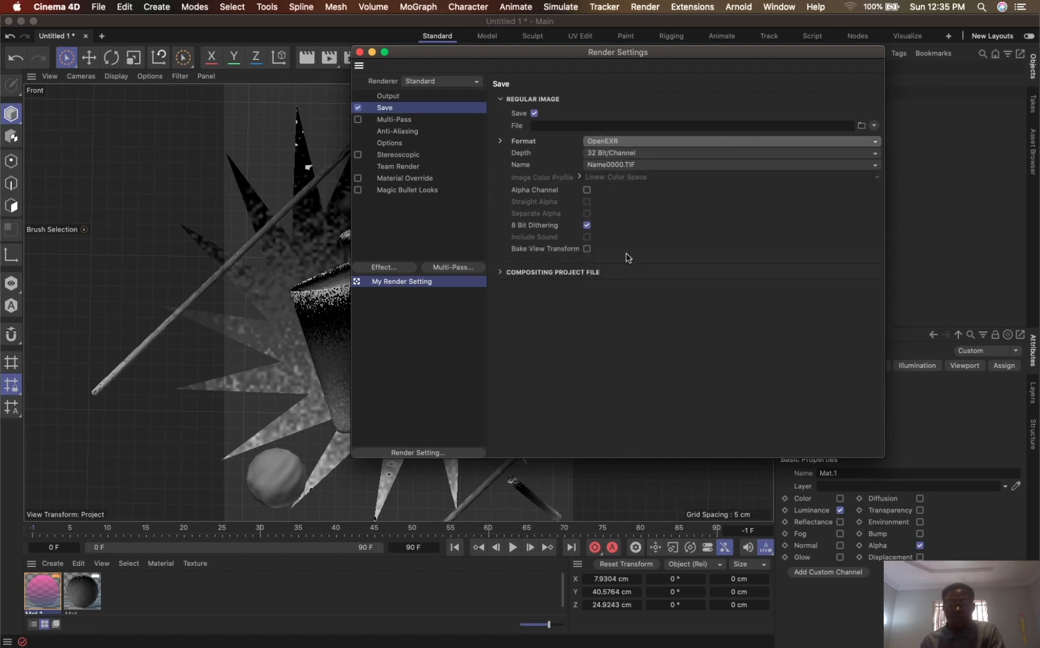
- Set the render output file to TUTORIAL on the Desktop and close the render settings
left_click(875, 126)
left_click(862, 127)
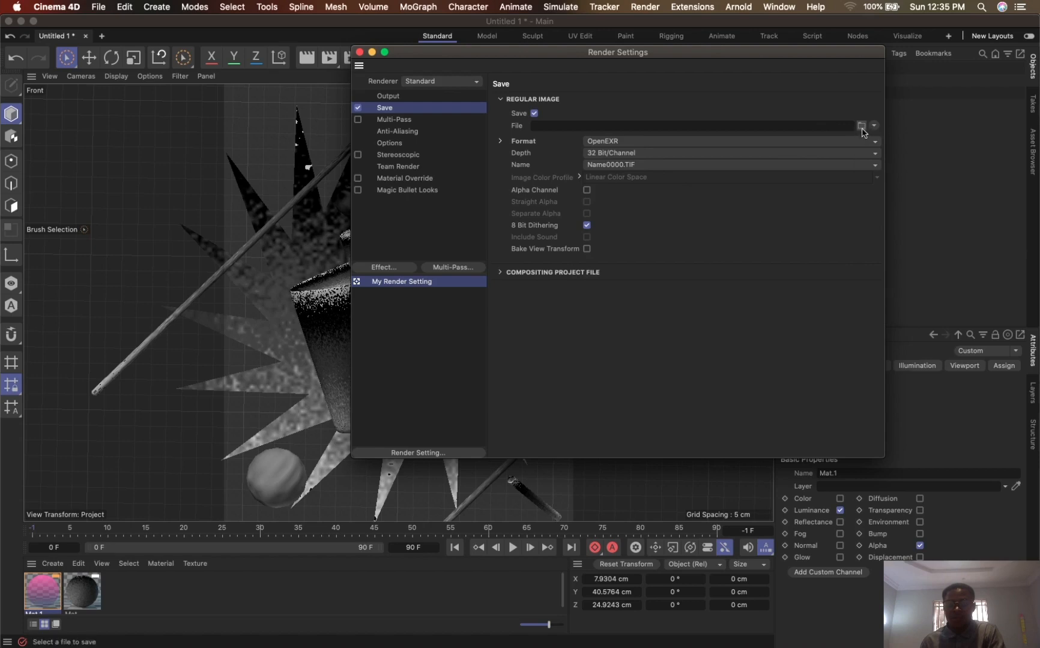
left_click(862, 126)
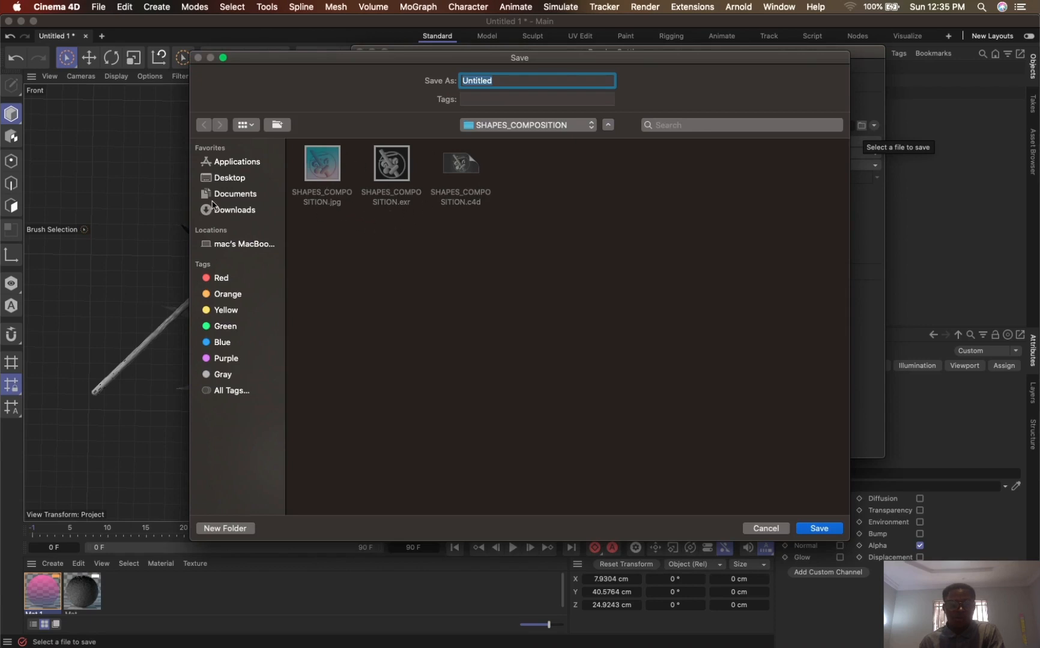
left_click(229, 179)
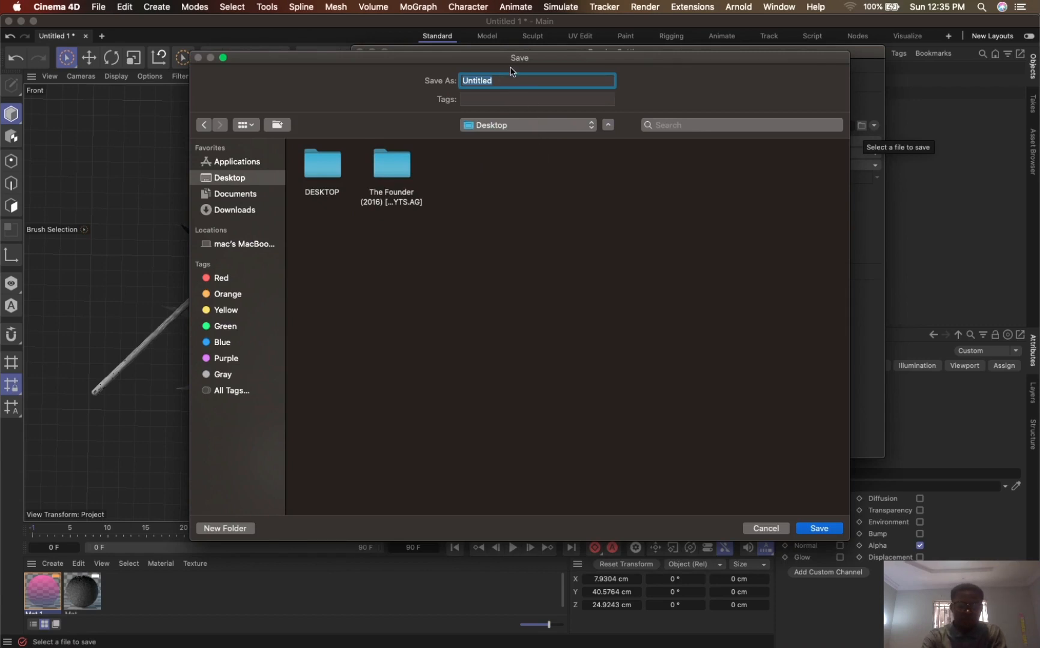
type("TUTORIAL")
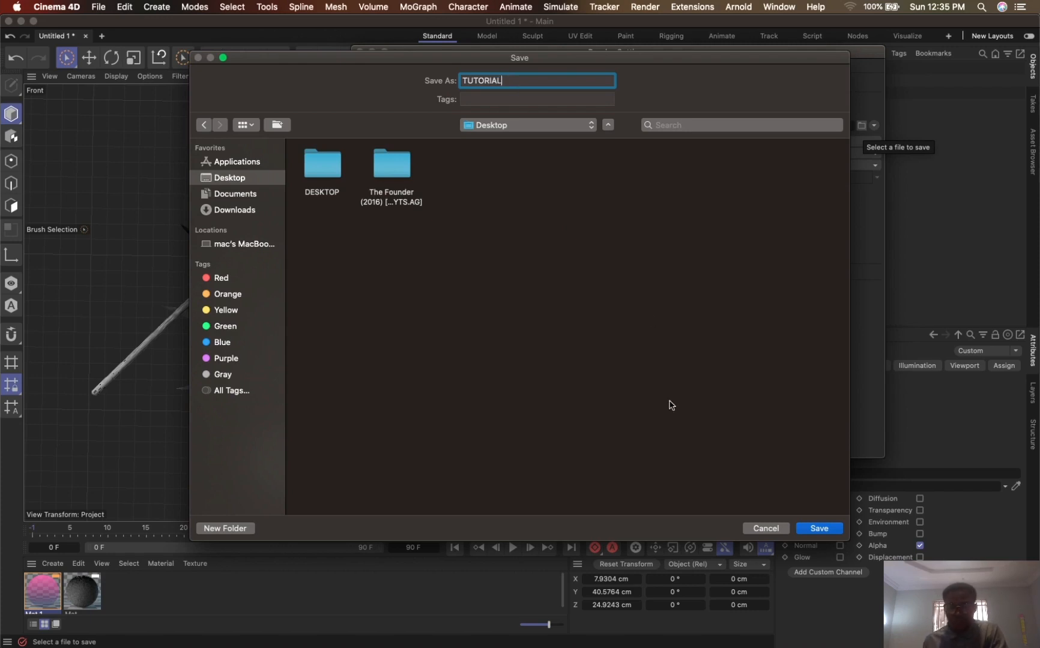
left_click(819, 529)
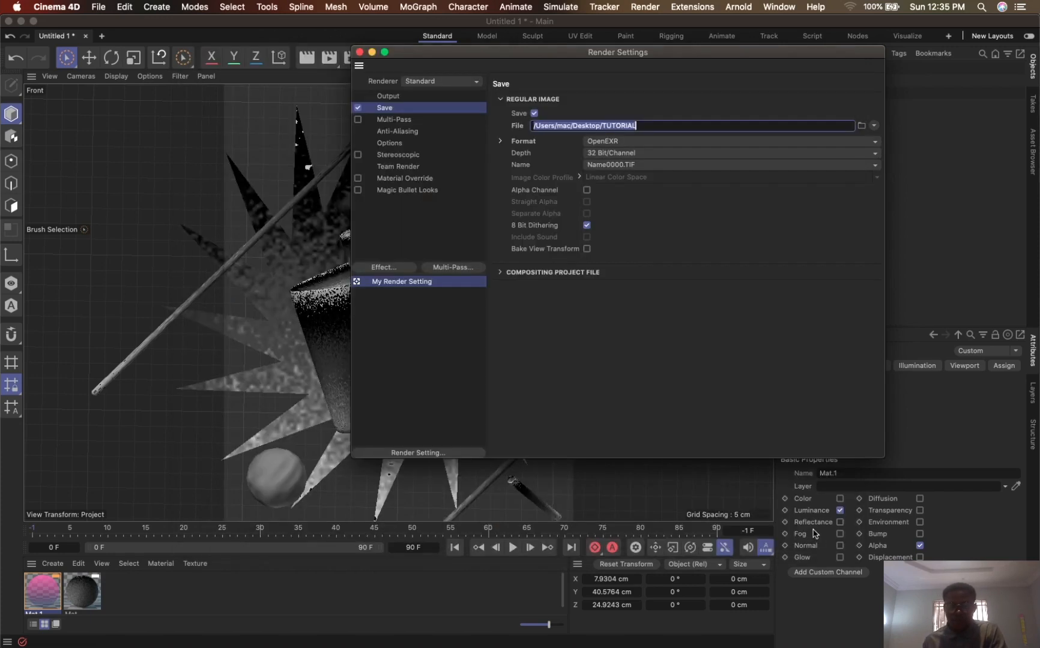
left_click(359, 52)
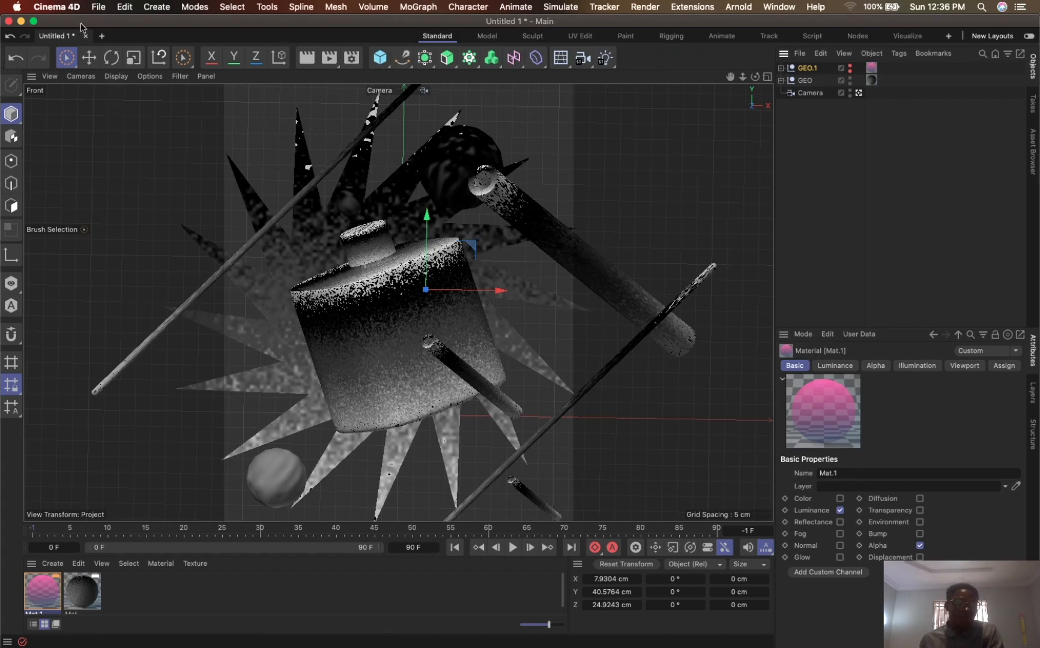
- Save the project to the Desktop under the name BOTTLE.c4d
left_click(97, 11)
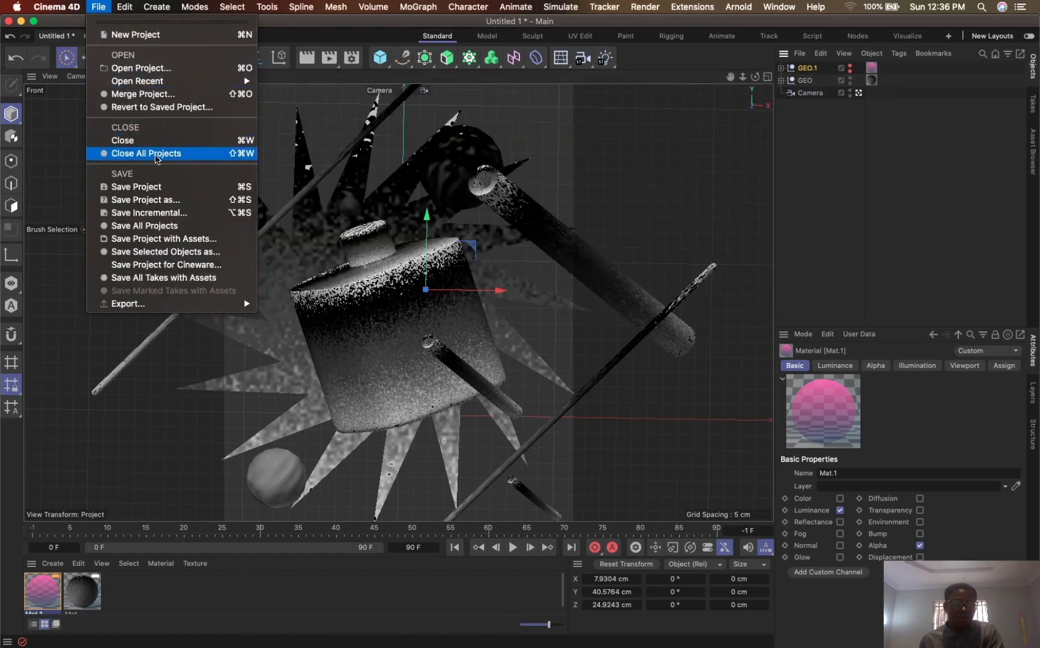
left_click(153, 187)
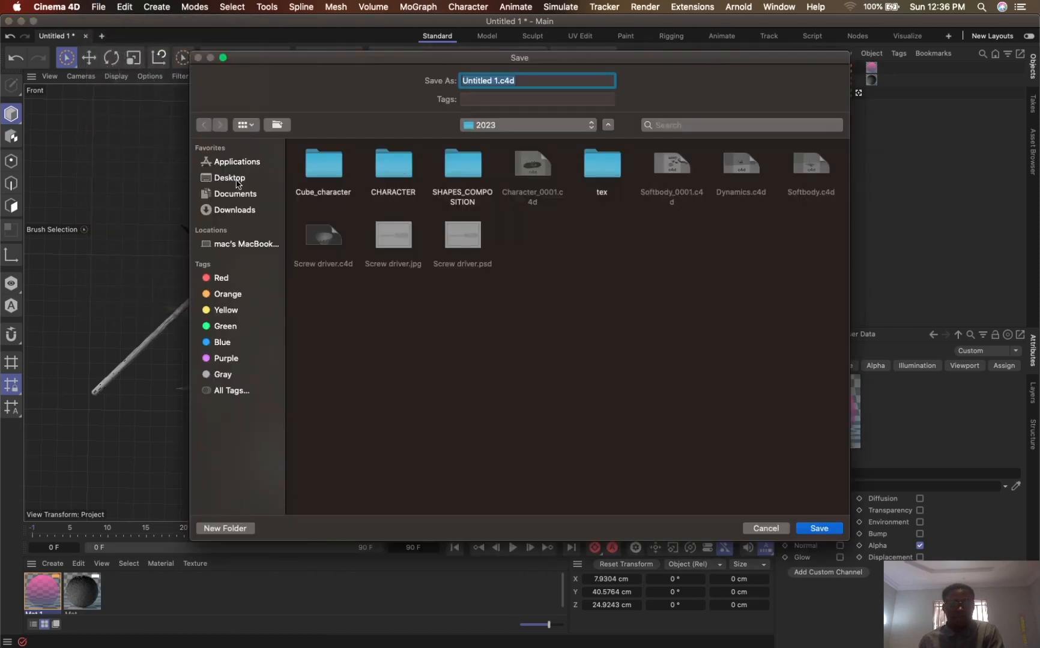
left_click(239, 182)
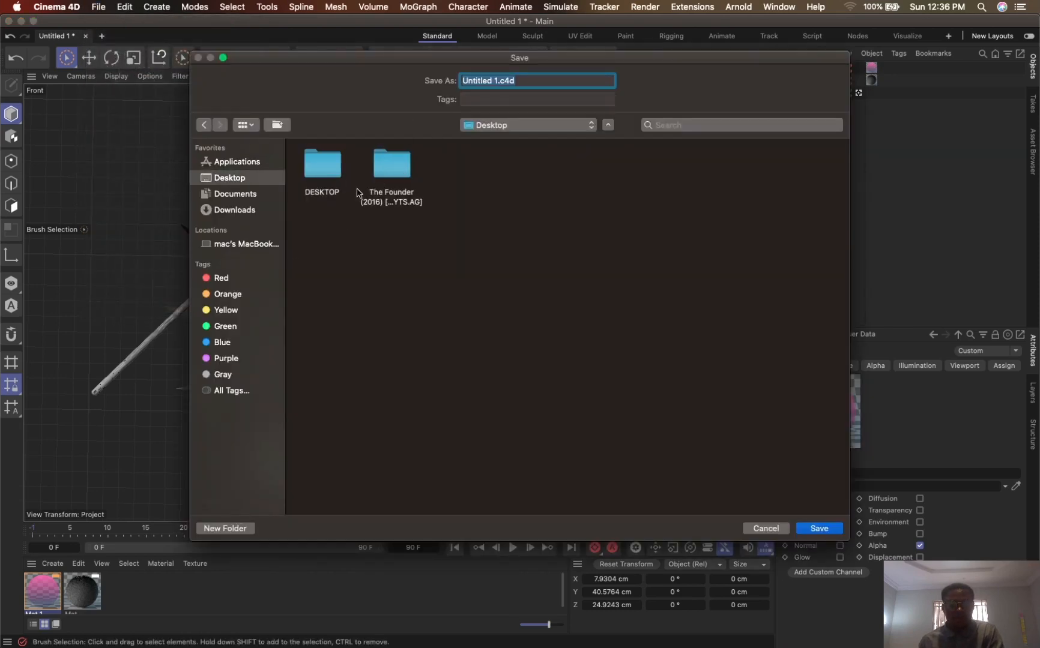
left_click(504, 81)
left_click_drag(499, 80, 407, 76)
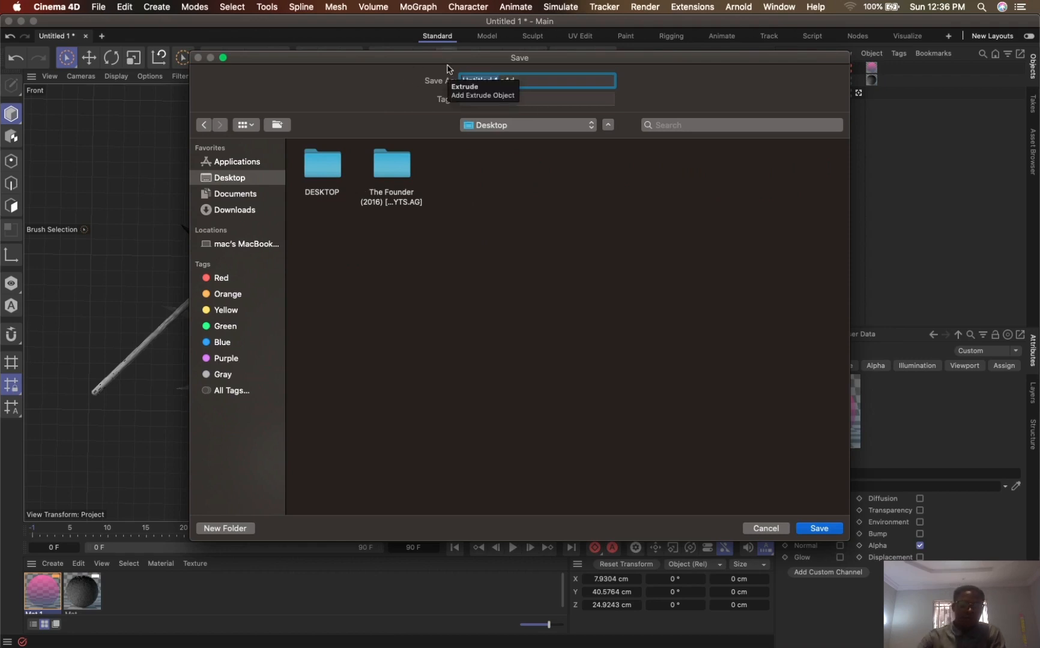
type("DOTT")
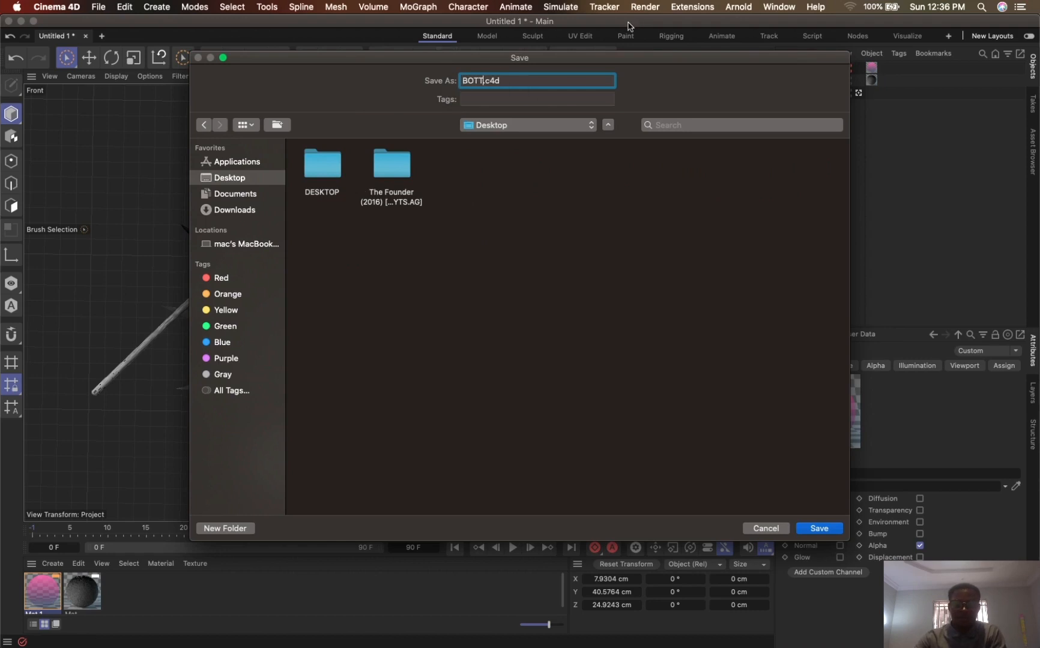
type("LE")
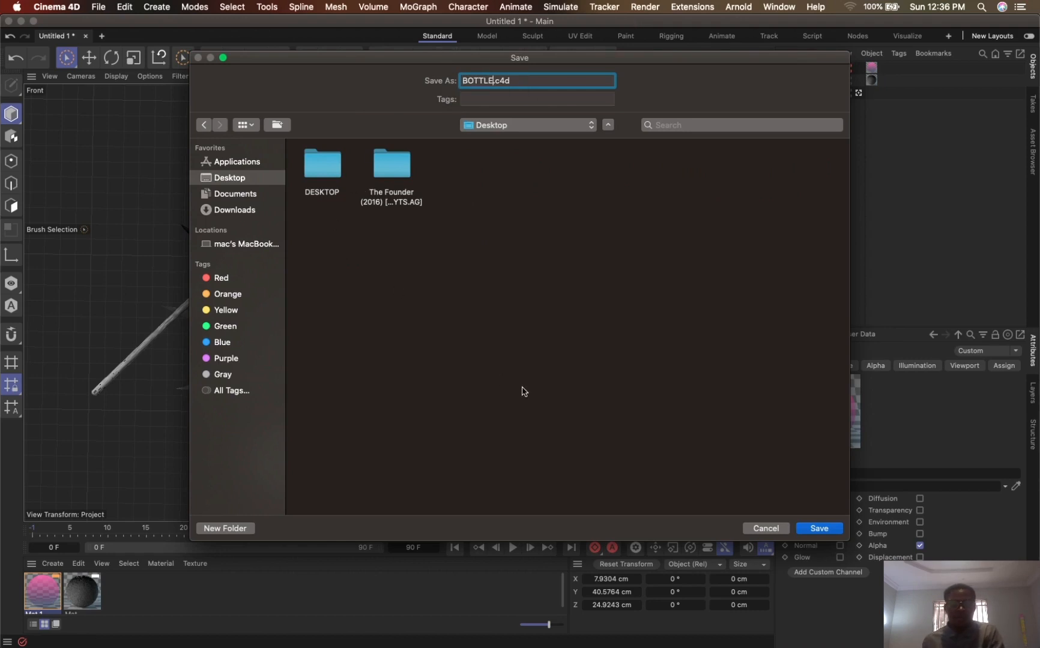
left_click(804, 525)
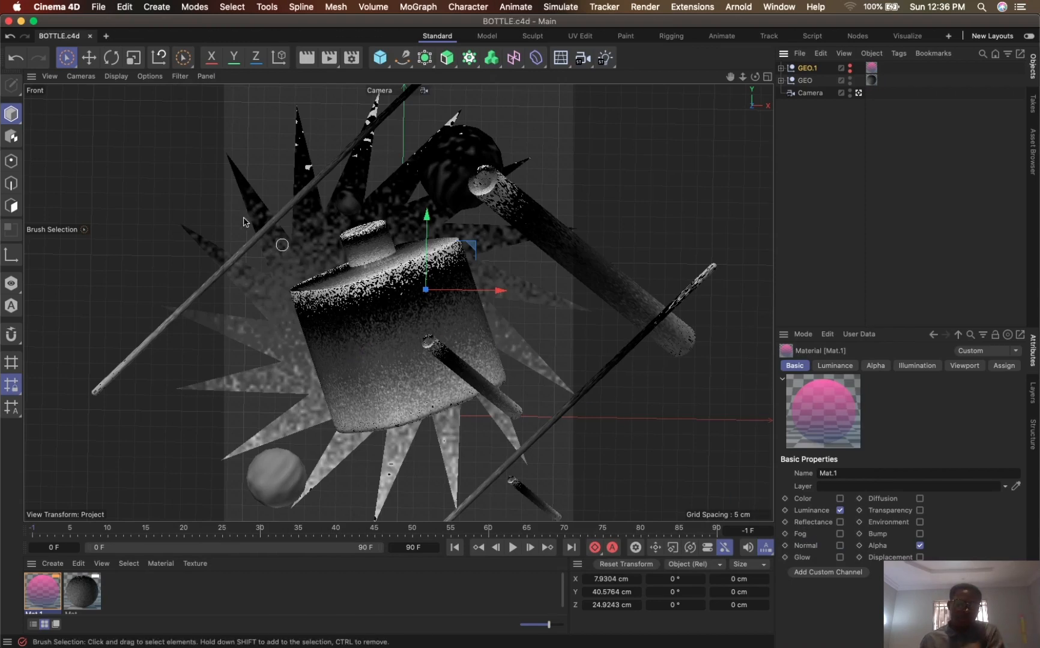
left_click(98, 6)
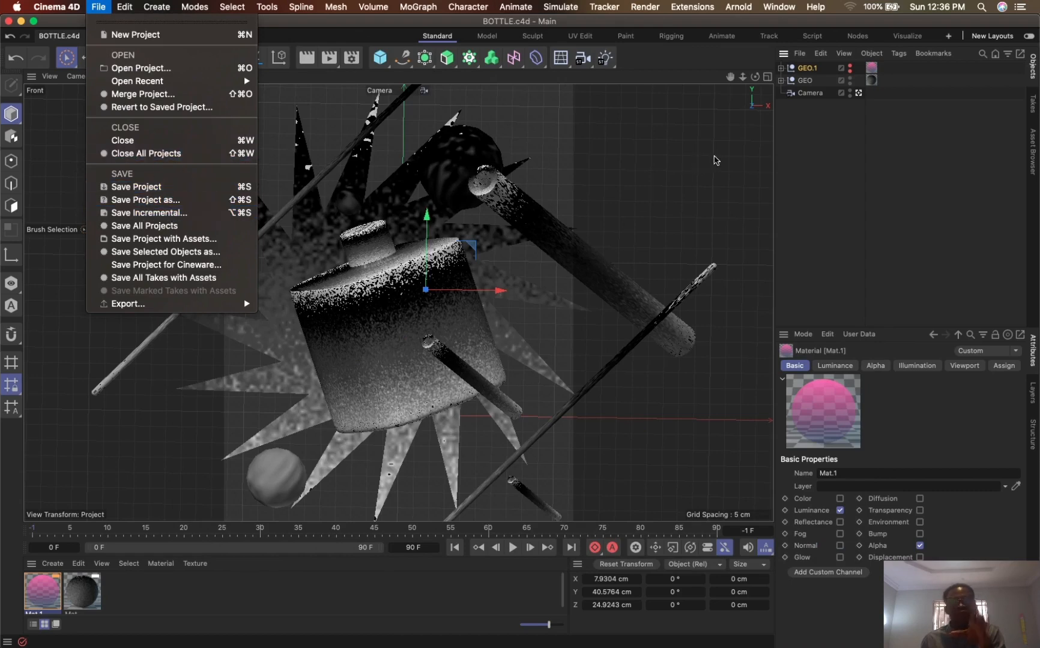
left_click(810, 78)
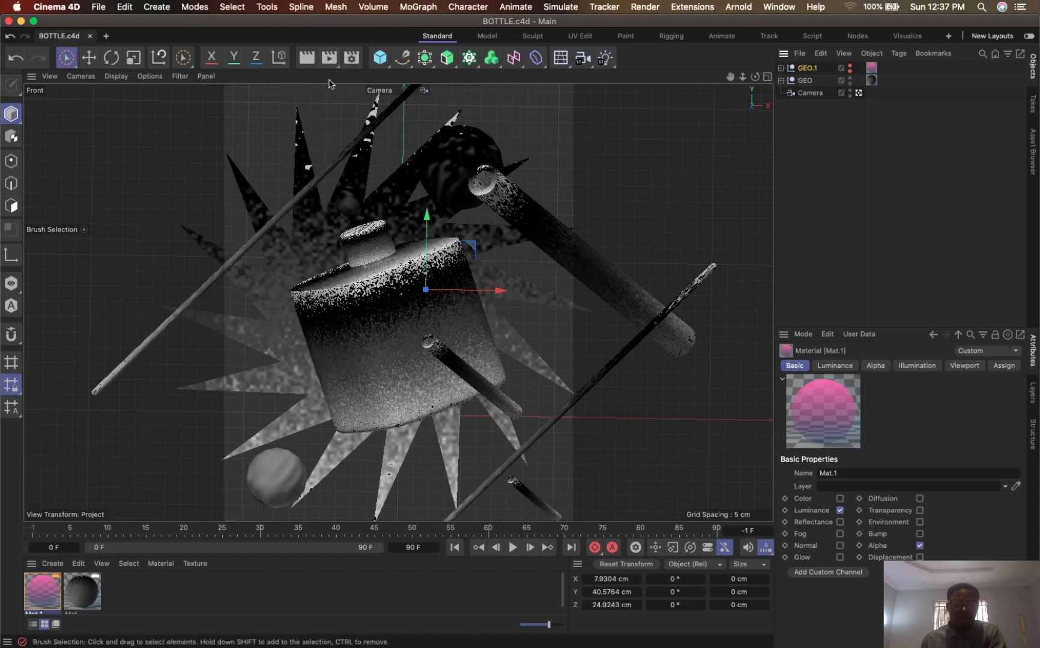
- Render the grainy GEO group to the Picture Viewer, check the whole image at 42 %, and close the viewer
left_click(329, 58)
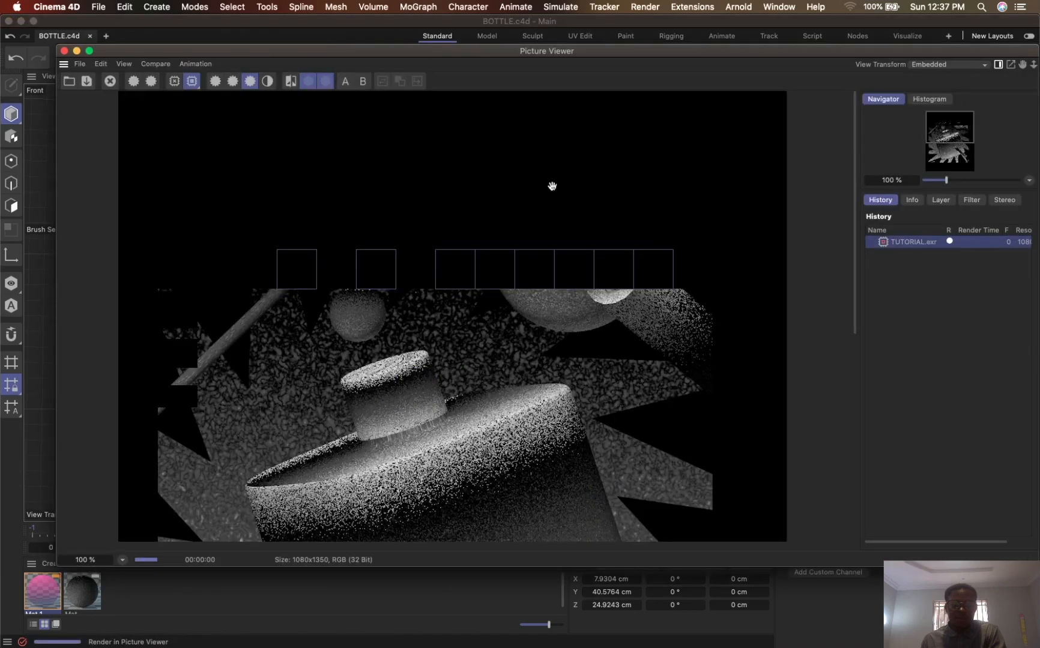
left_click_drag(947, 181, 939, 182)
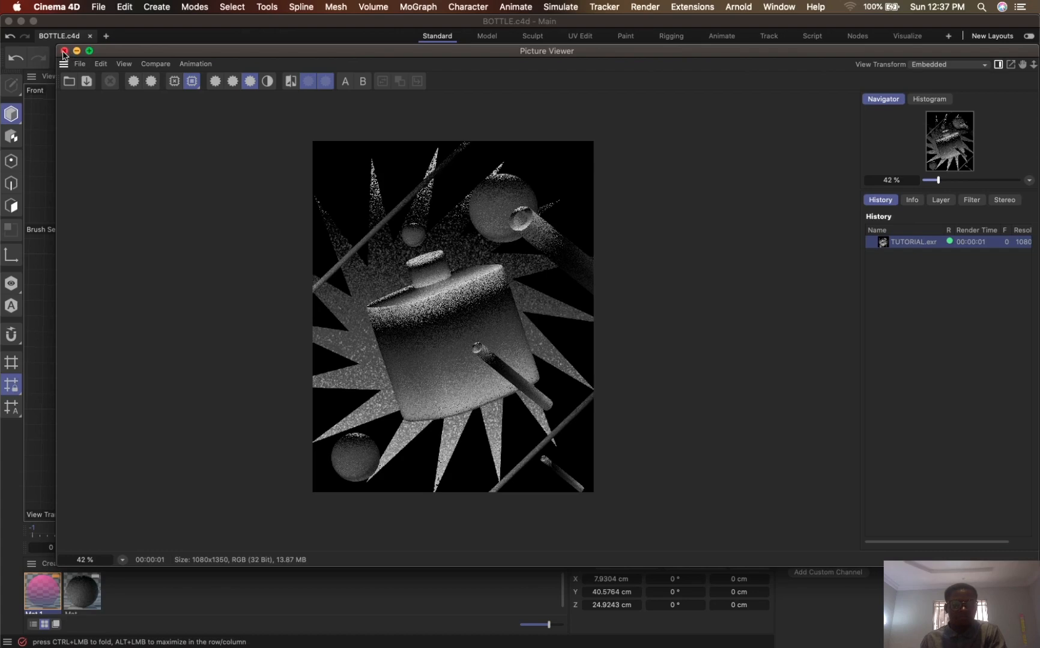
left_click(64, 52)
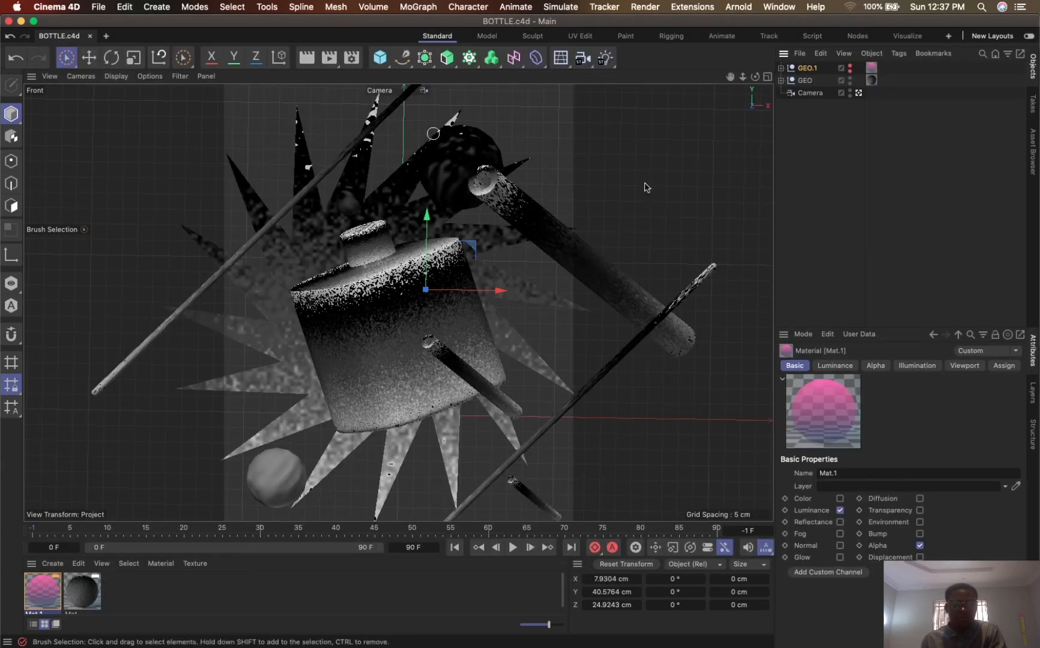
- Make the GEO.1 group visible in the viewport and renderer, and hide the GEO group in both
left_click(850, 67)
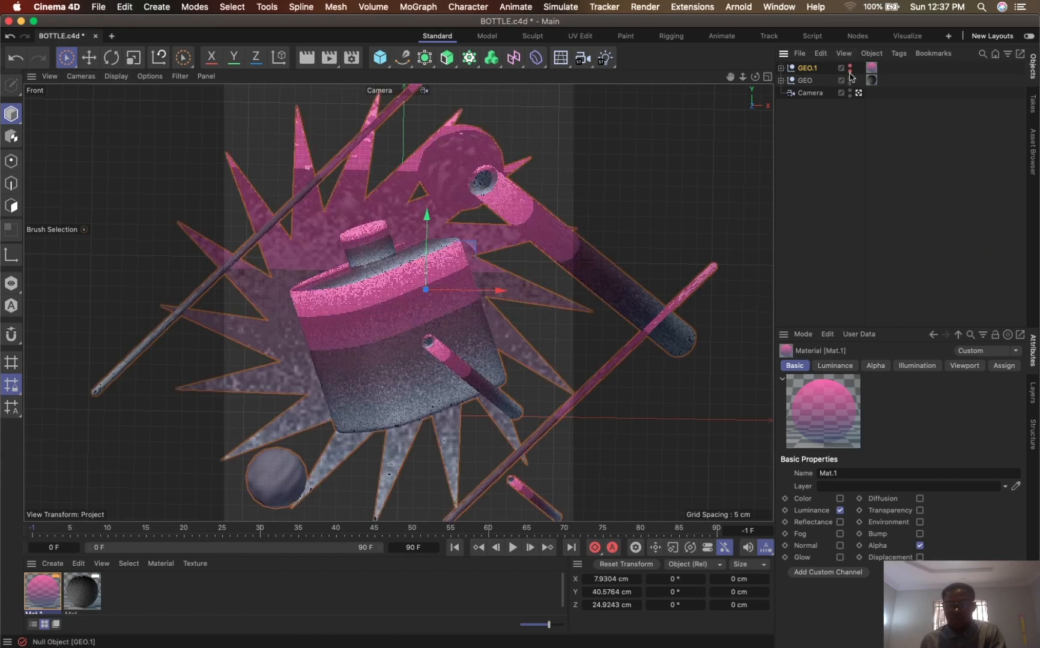
left_click(849, 71, "alt")
left_click(850, 83)
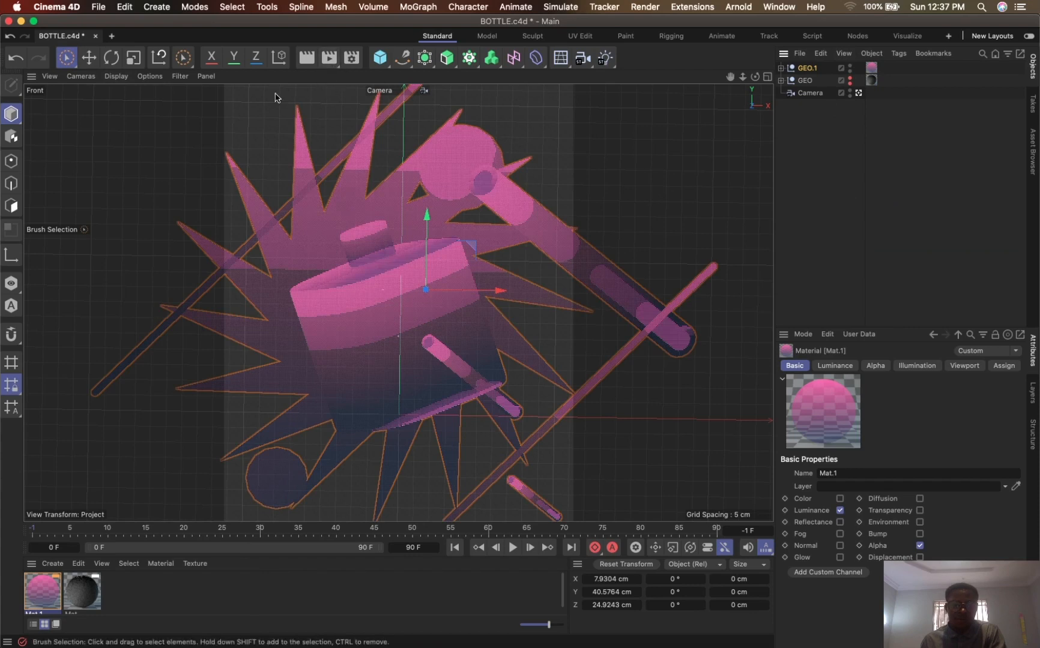
- Set the render output file to TUTORIAL_2 on the Desktop and close the render settings
left_click(353, 58)
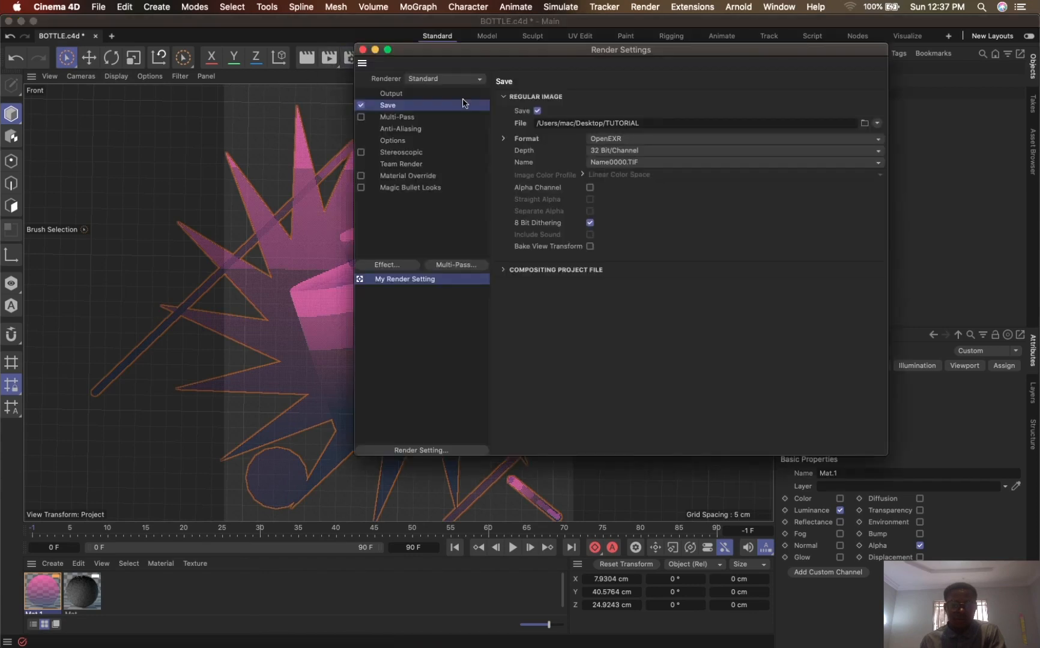
left_click(660, 123)
type("_")
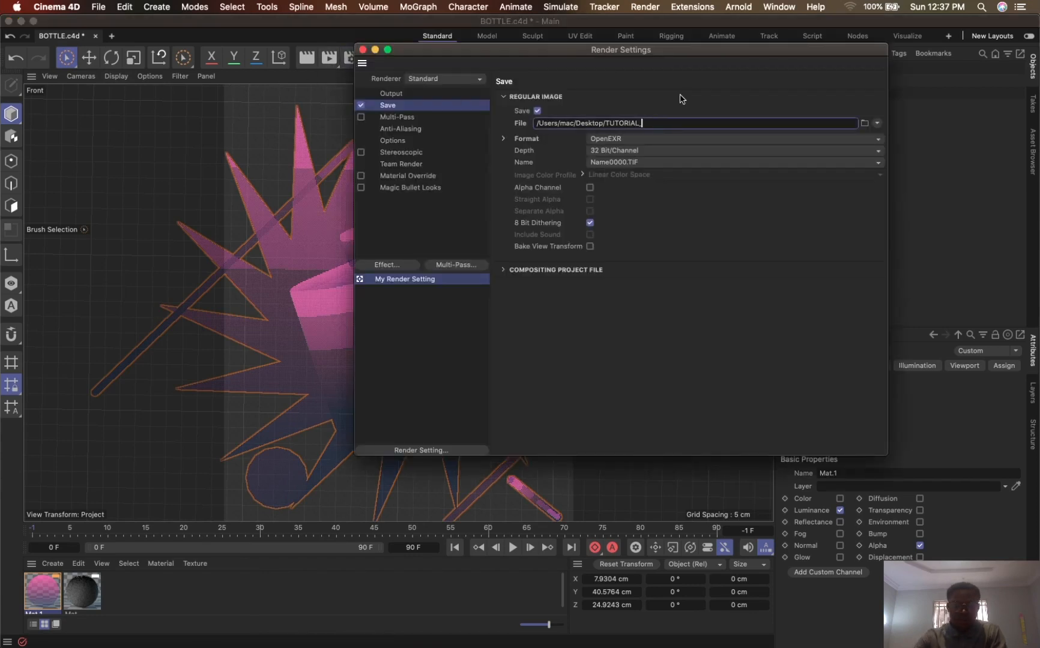
type("2")
left_click(864, 123)
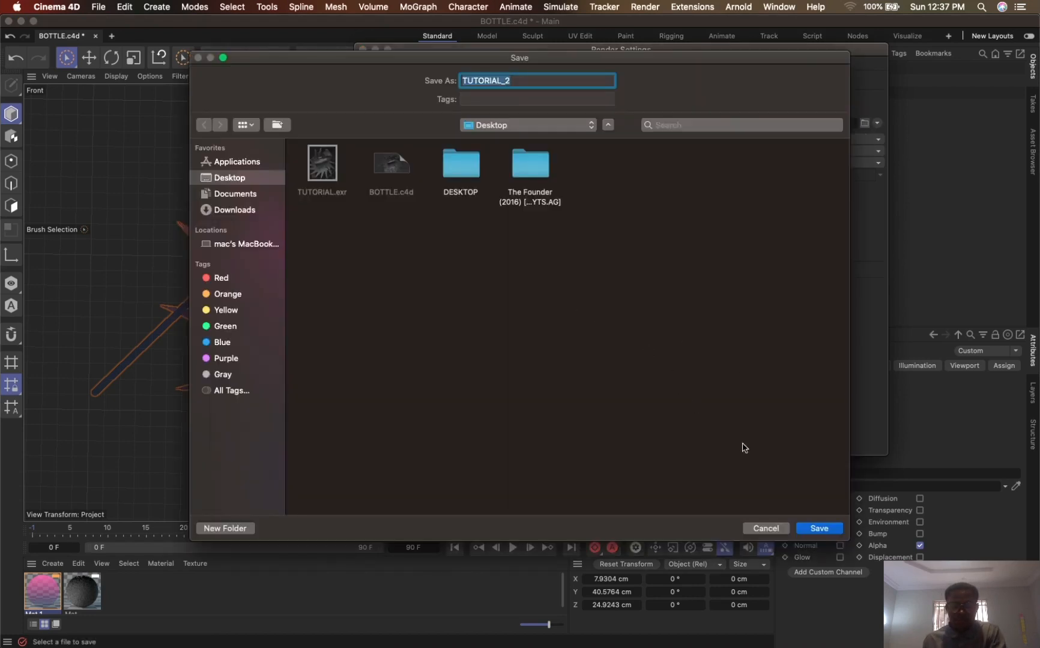
left_click(820, 529)
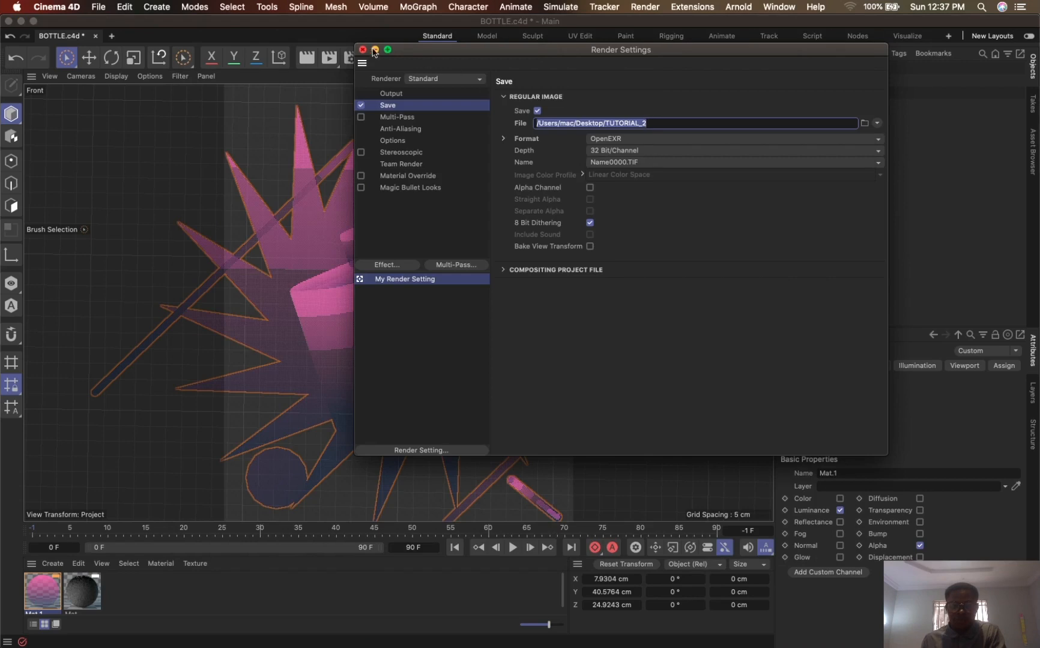
left_click(363, 50)
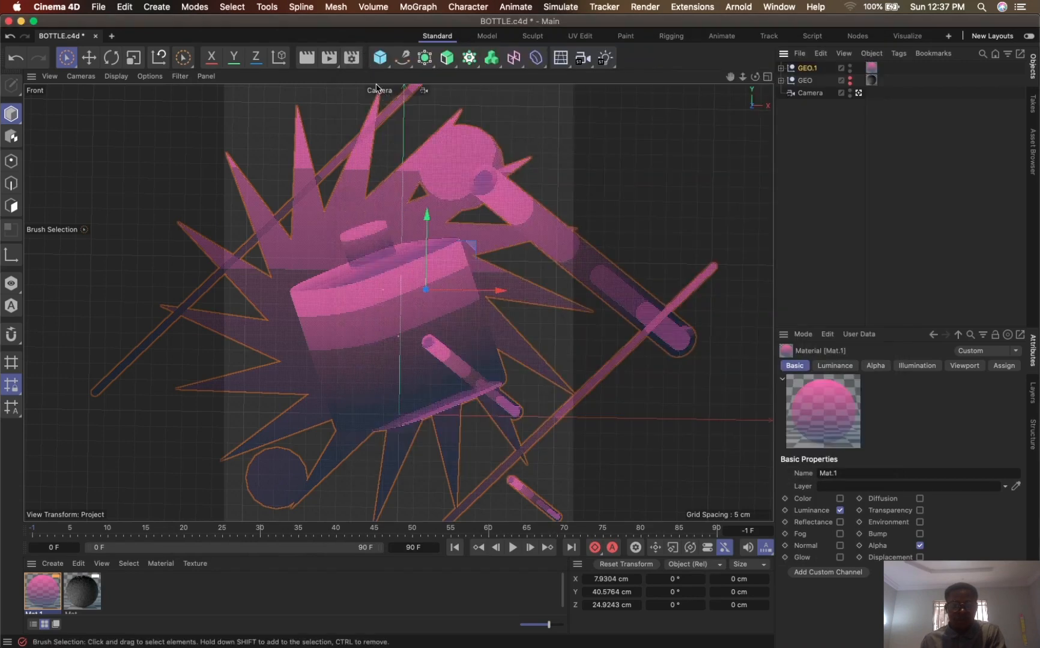
- Render the pink-and-blue GEO.1 group to the Picture Viewer and close the viewer
left_click(333, 65)
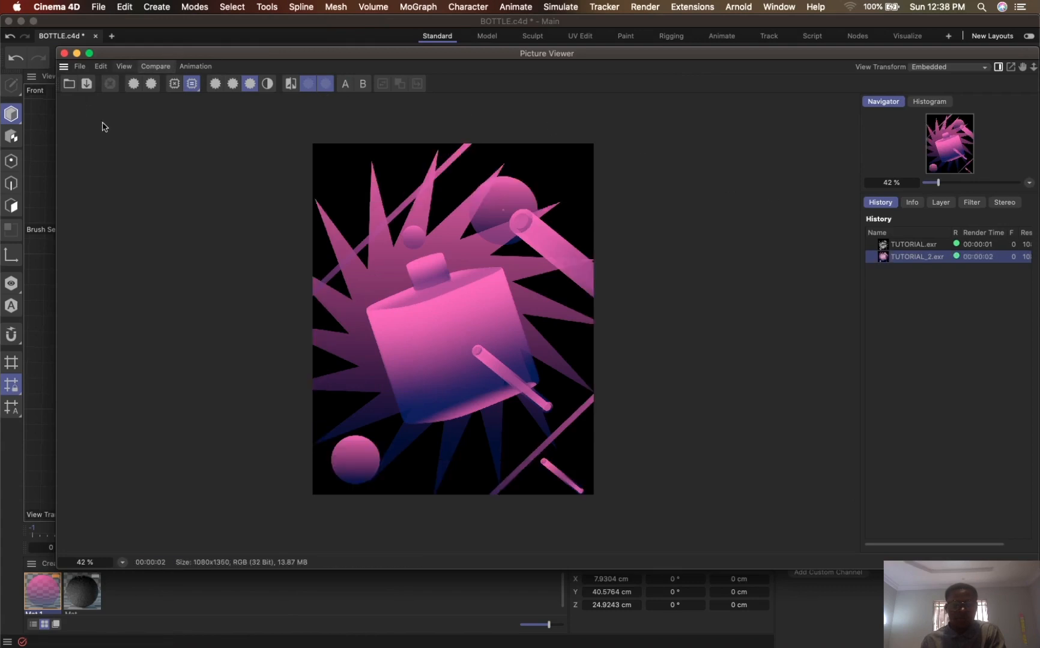
left_click(67, 53)
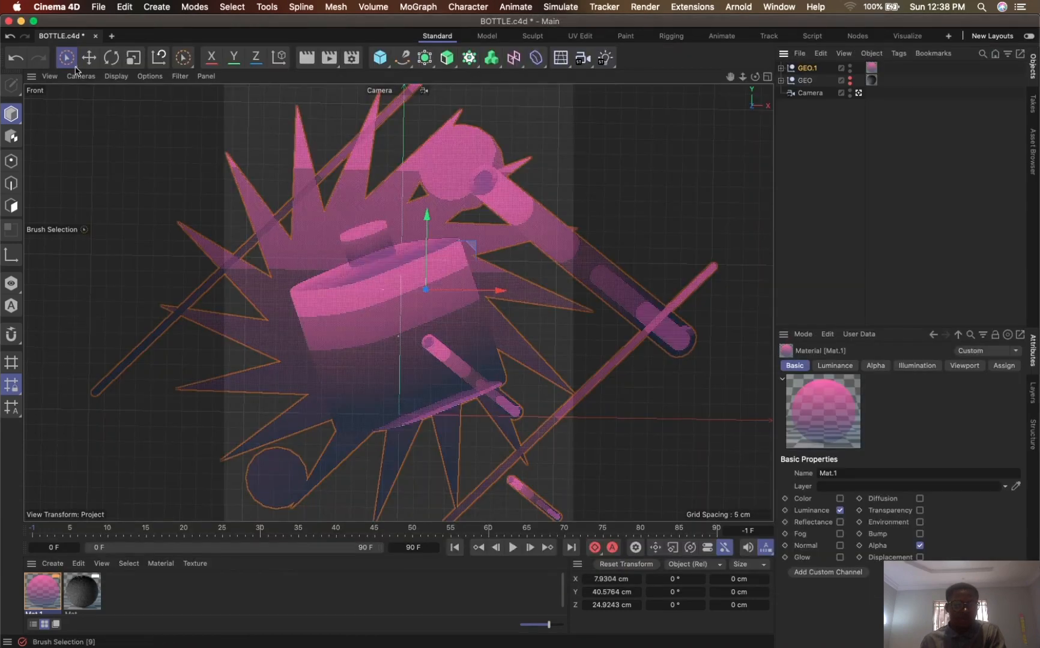
- Switch to the desktop and open TUTORIAL.exr in Adobe Photoshop 2021, reading its alpha channel data as transparency
left_click(21, 22)
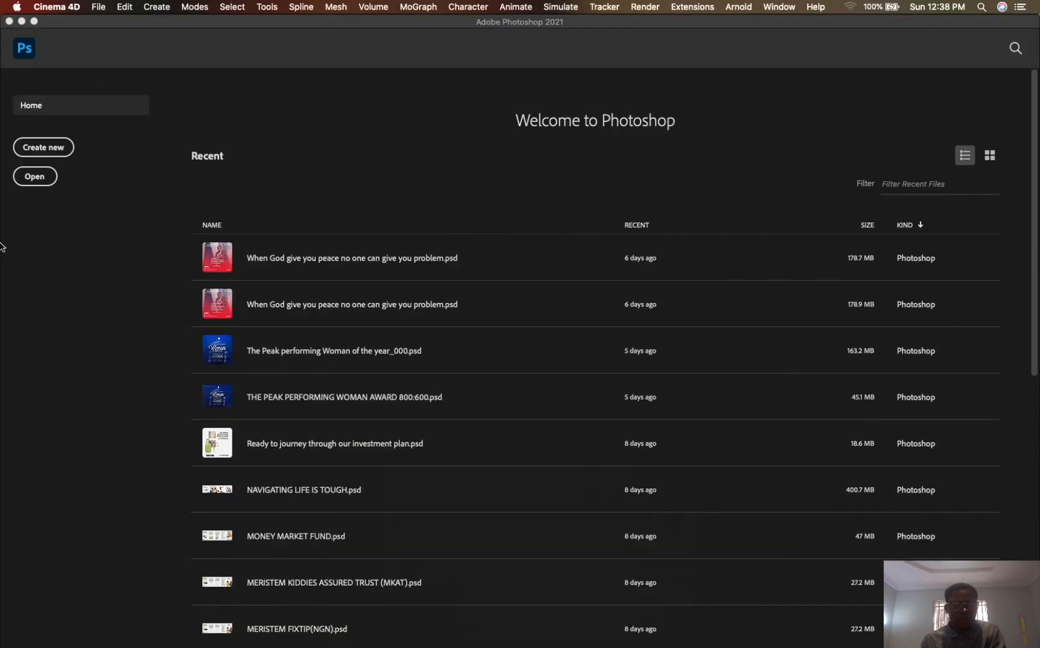
left_click(9, 21)
left_click(458, 241)
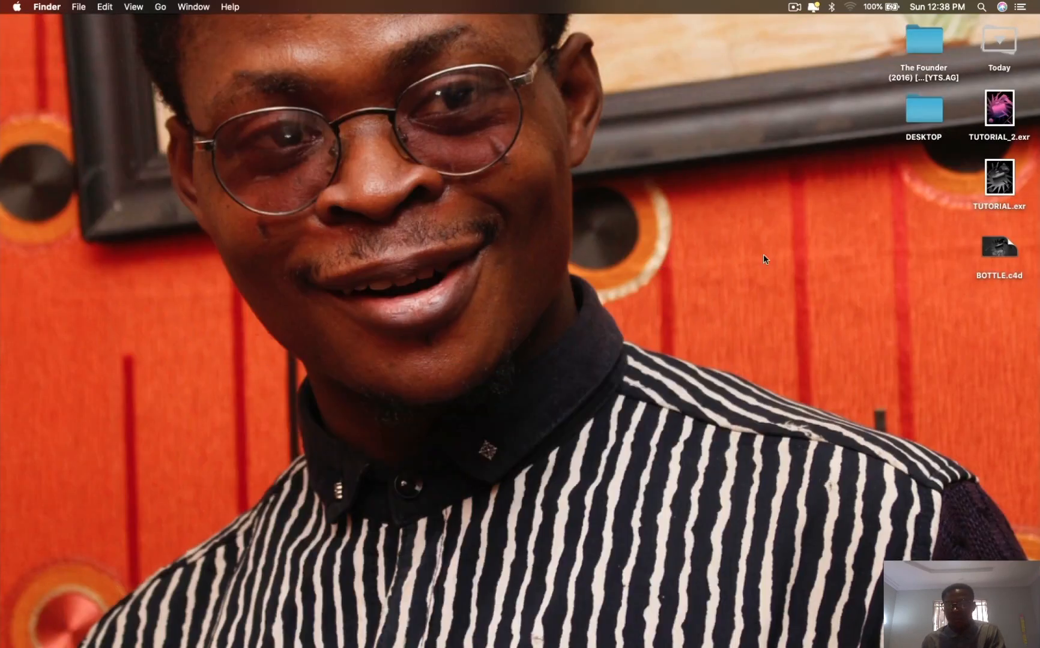
left_click(996, 192)
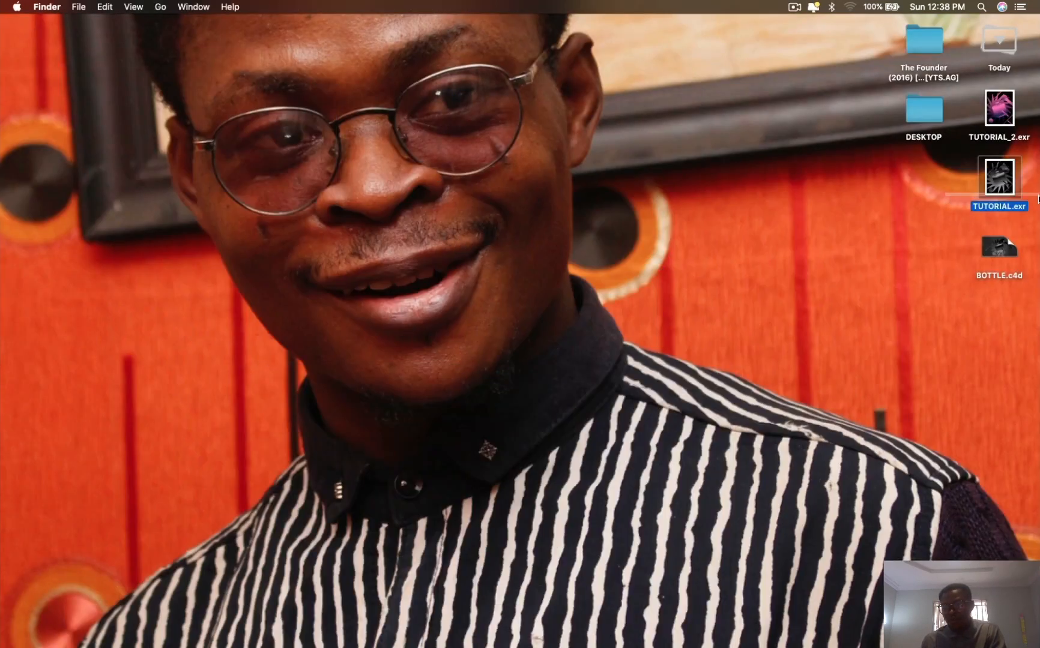
right_click(999, 180)
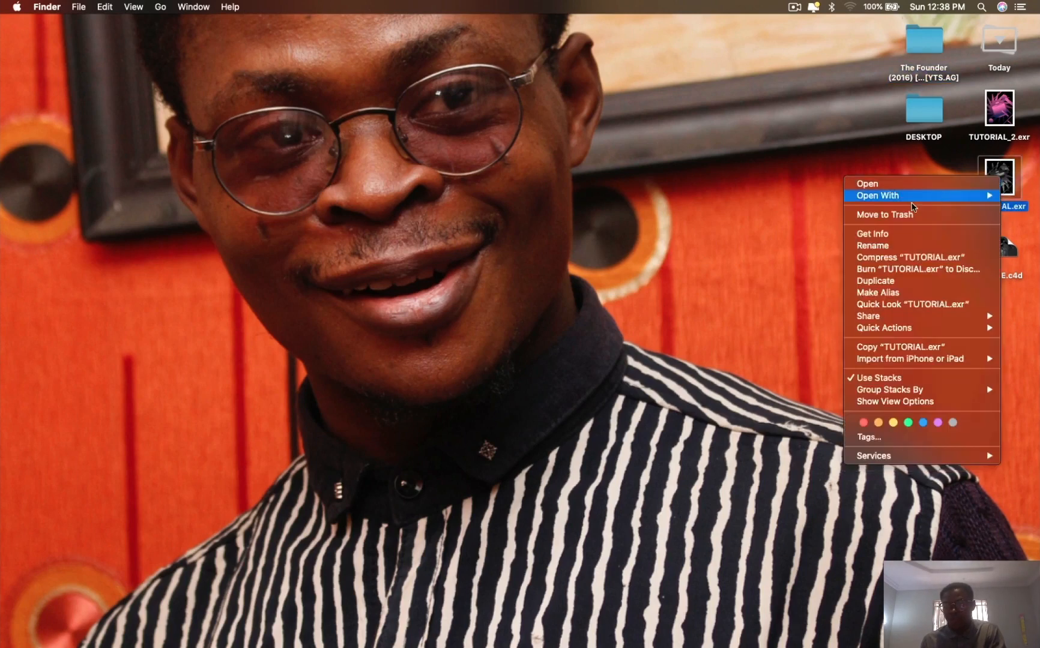
mouse_move(880, 198)
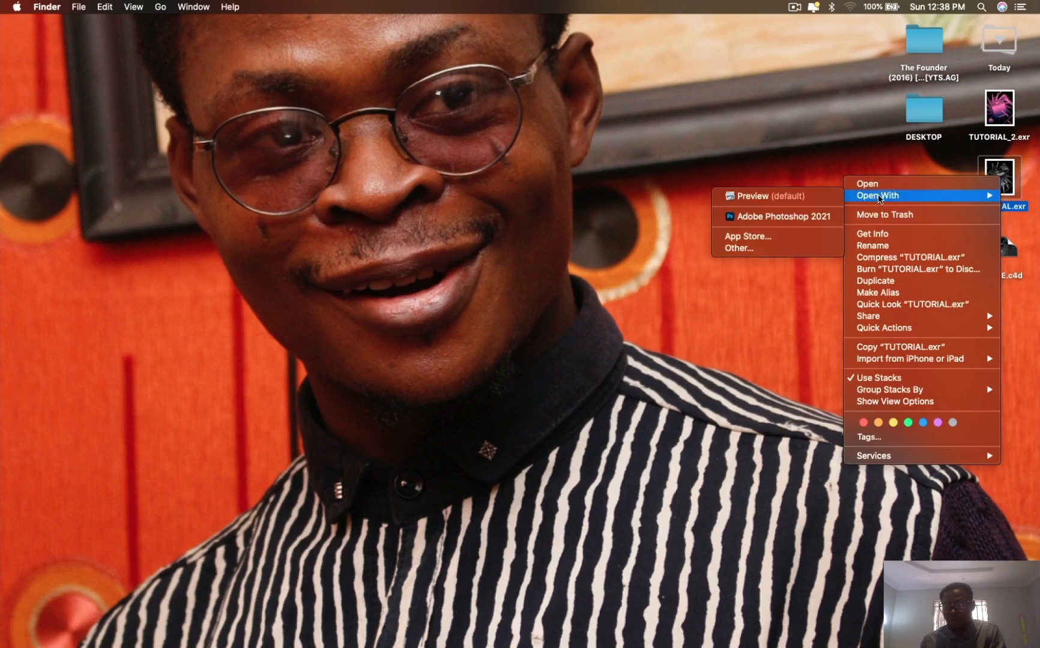
left_click(817, 218)
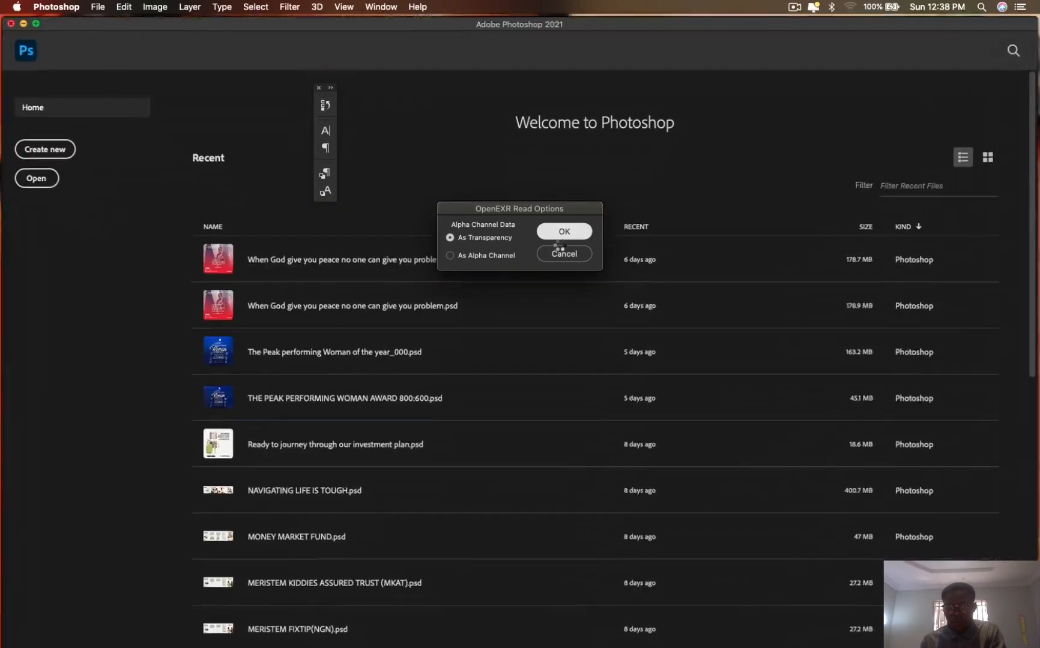
left_click(565, 238)
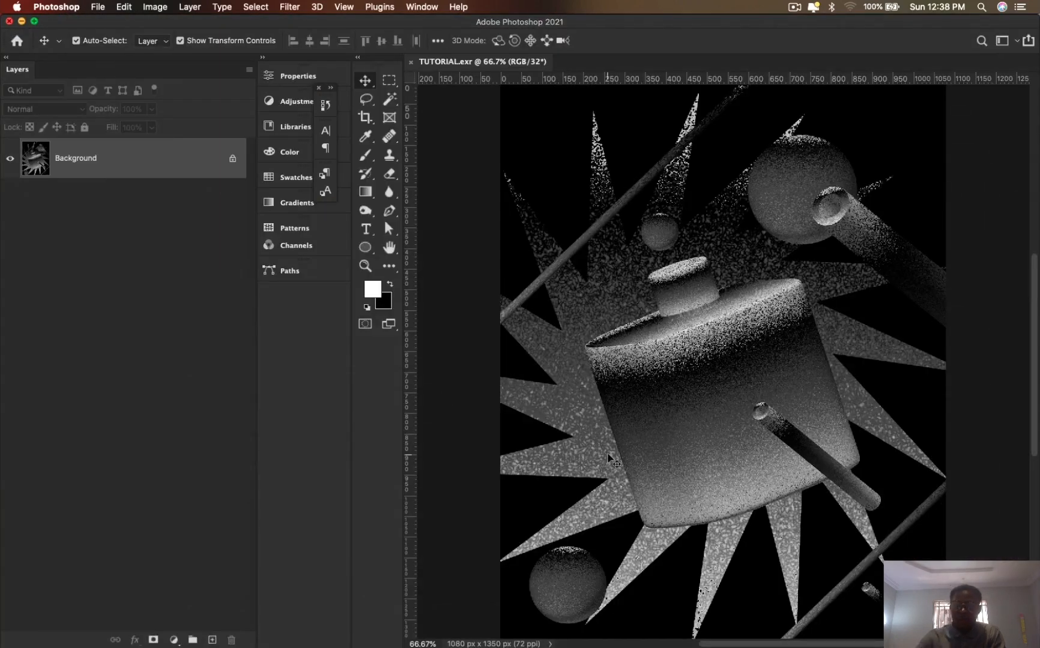
key("super+minus")
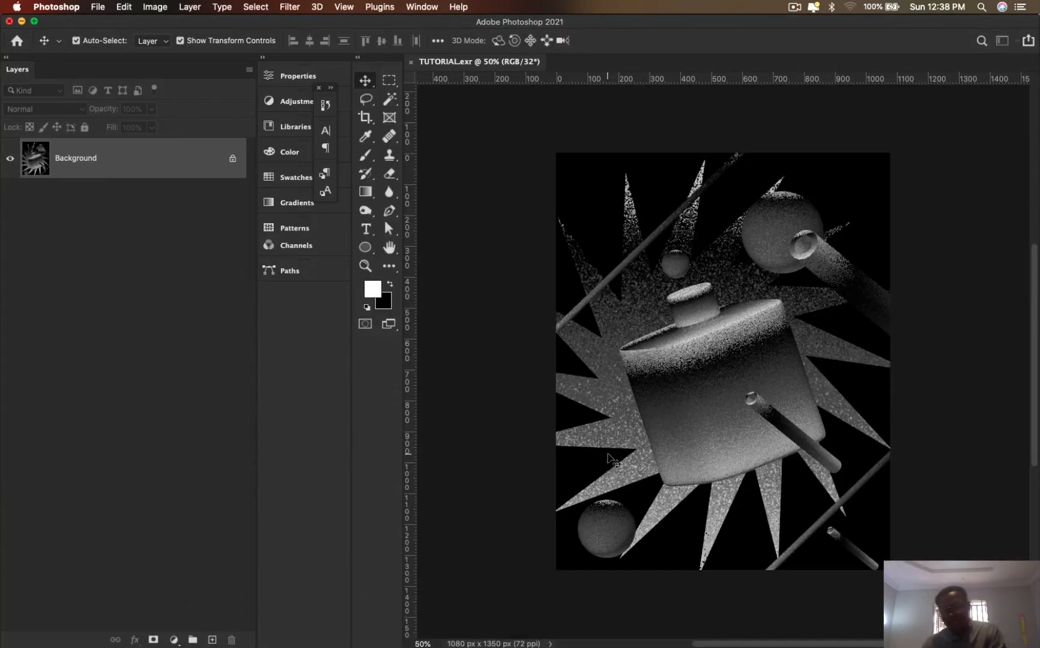
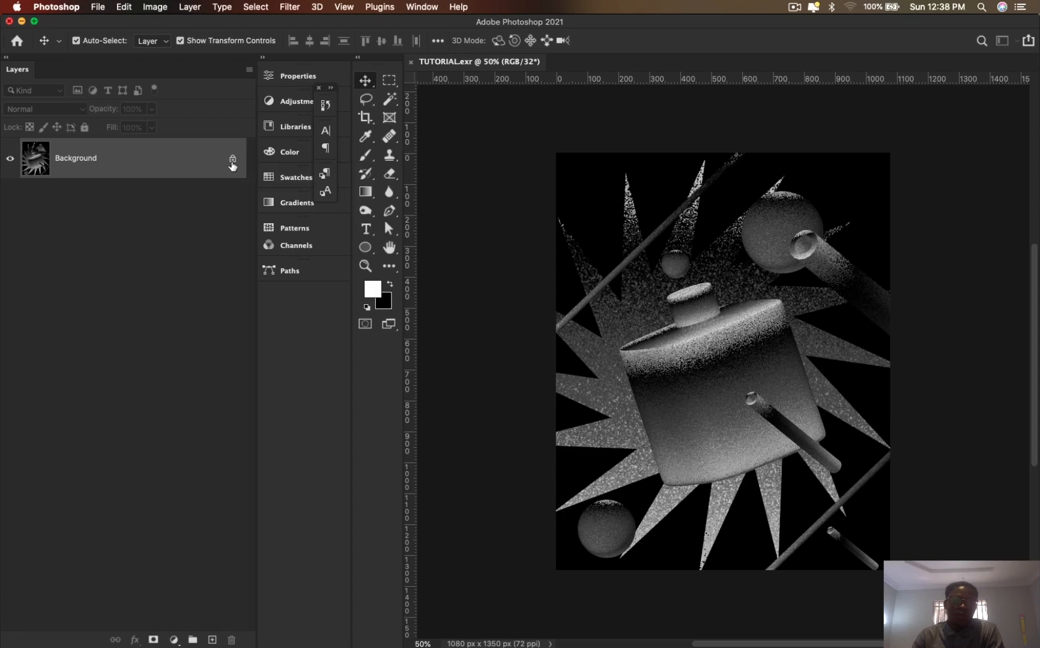
left_click(156, 14)
left_click(123, 190)
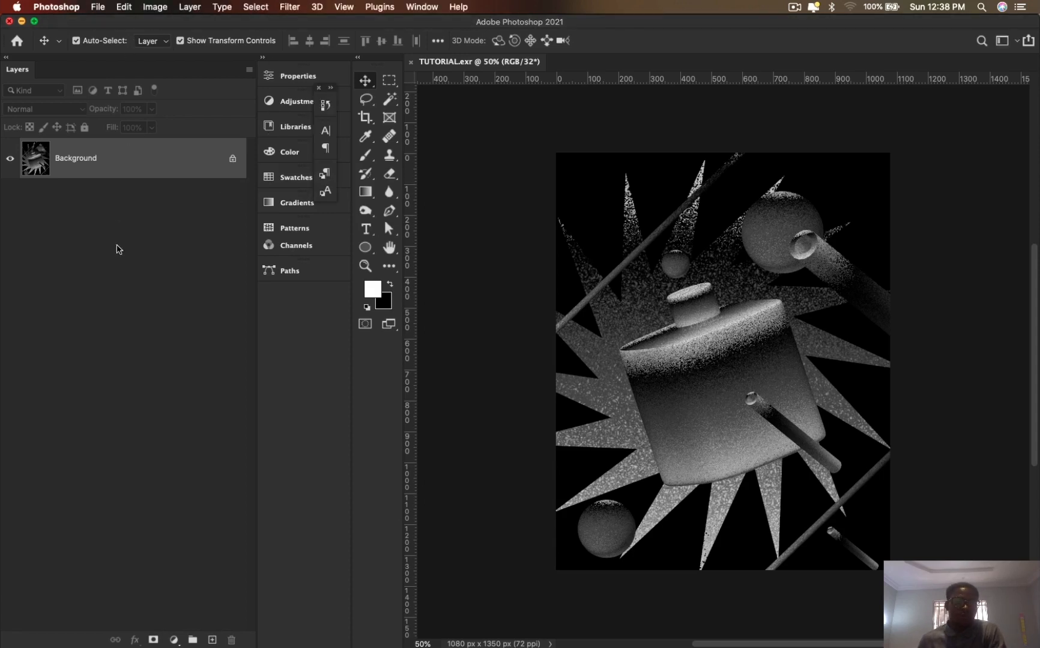
left_click(154, 7)
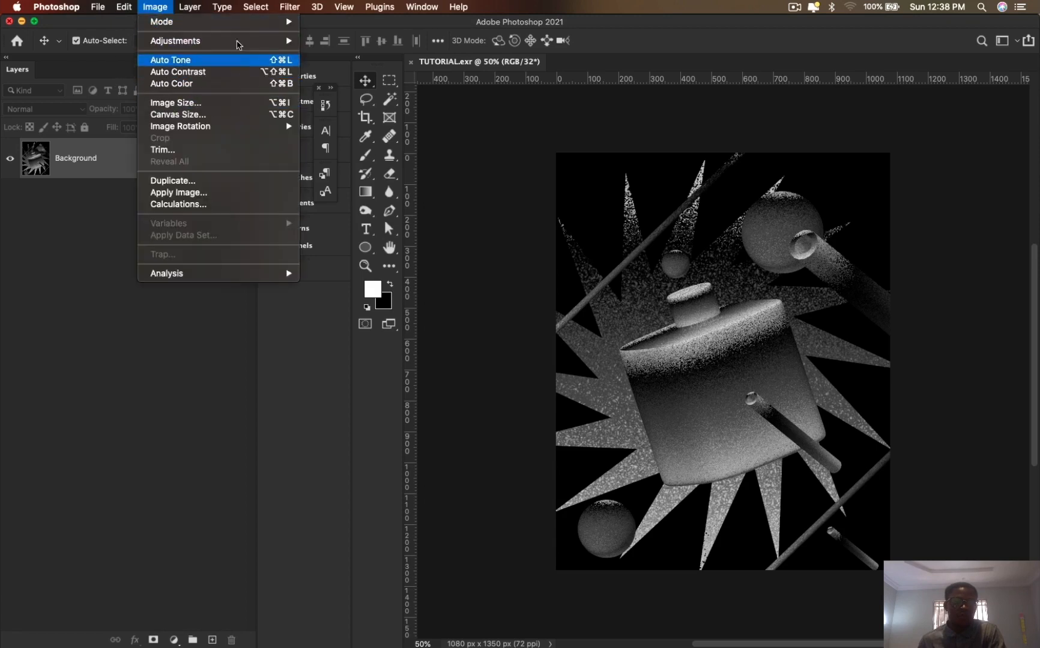
mouse_move(281, 21)
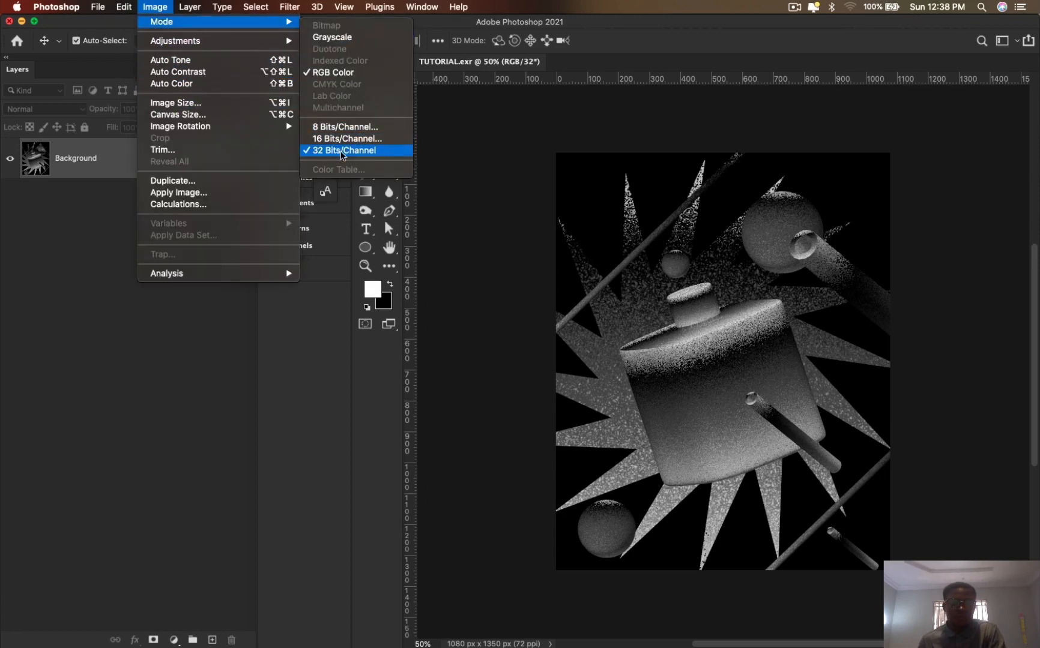
left_click(347, 127)
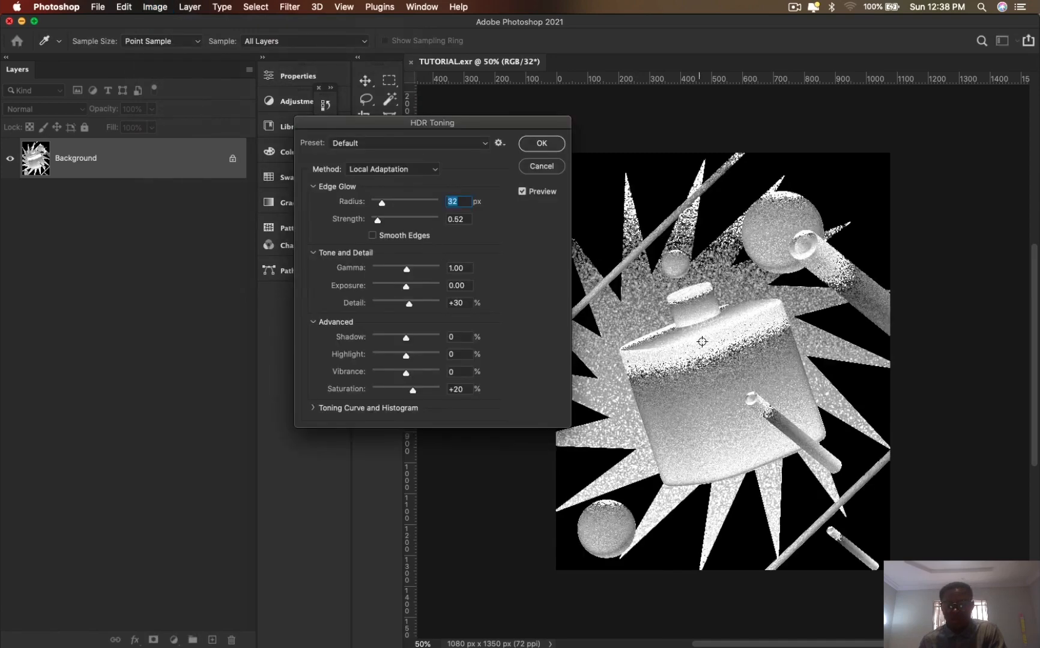
left_click(535, 169)
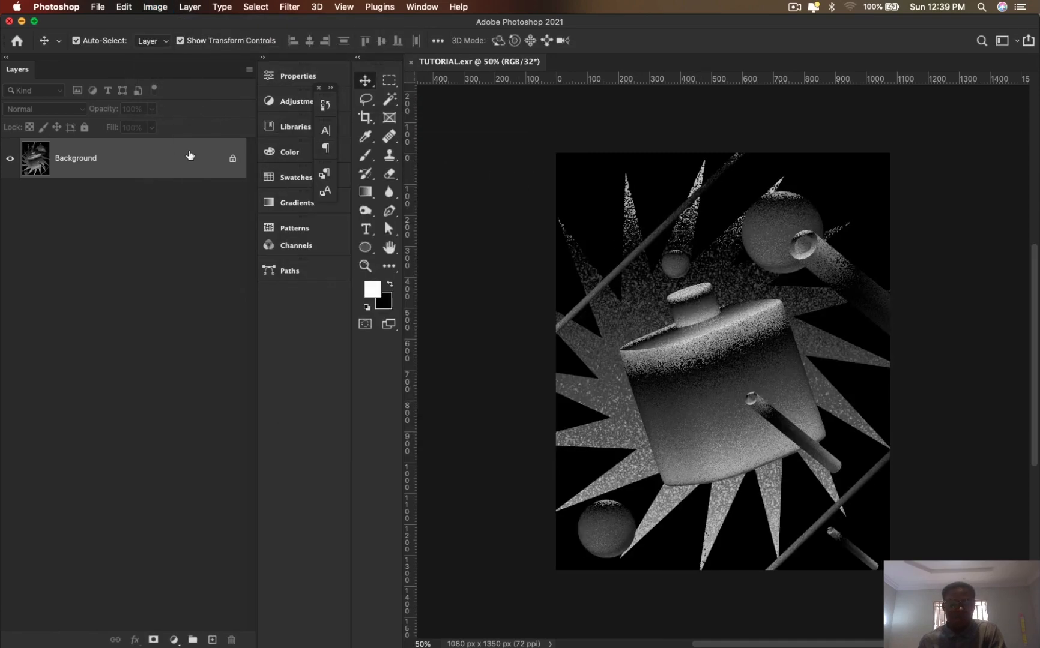
- Unlock the Background layer and convert the document to 8 Bits/Channel without merging layers
left_click(232, 161)
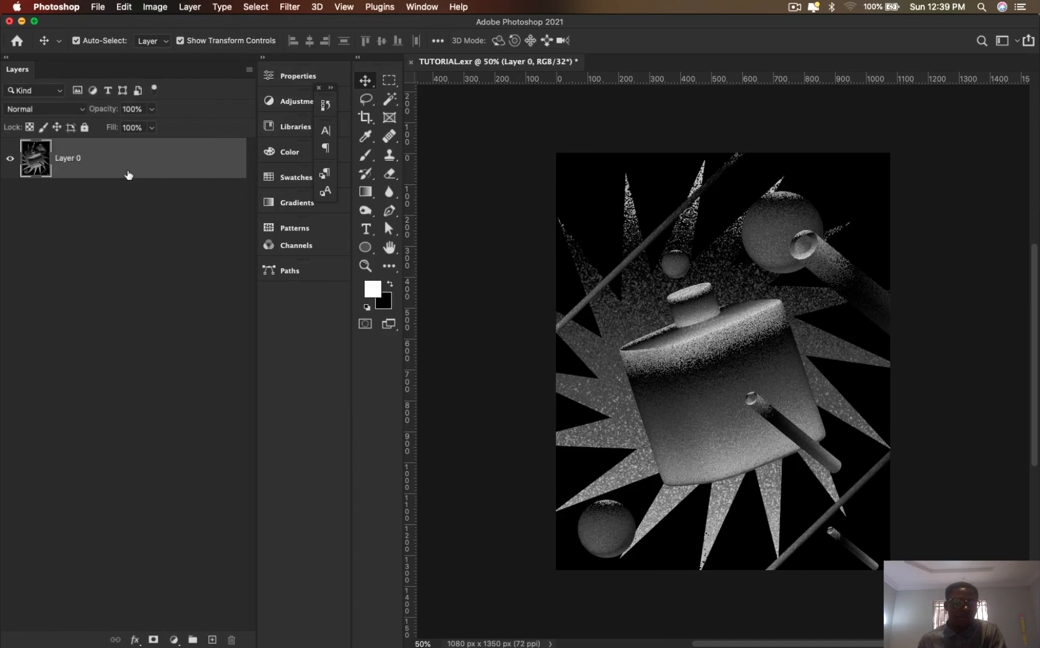
left_click(160, 11)
mouse_move(287, 23)
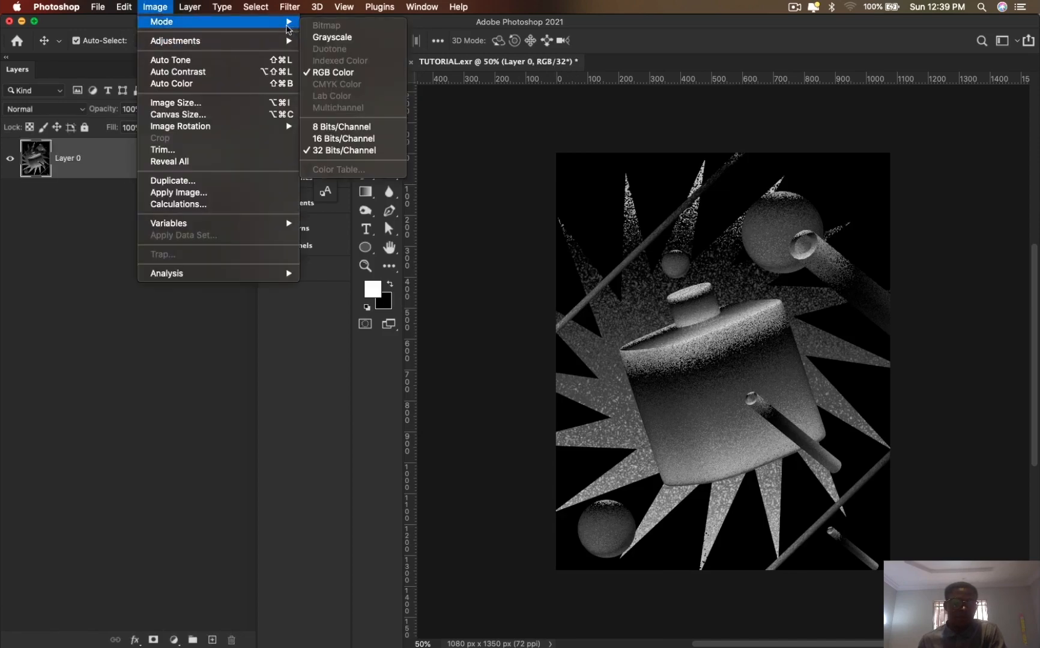
left_click(329, 128)
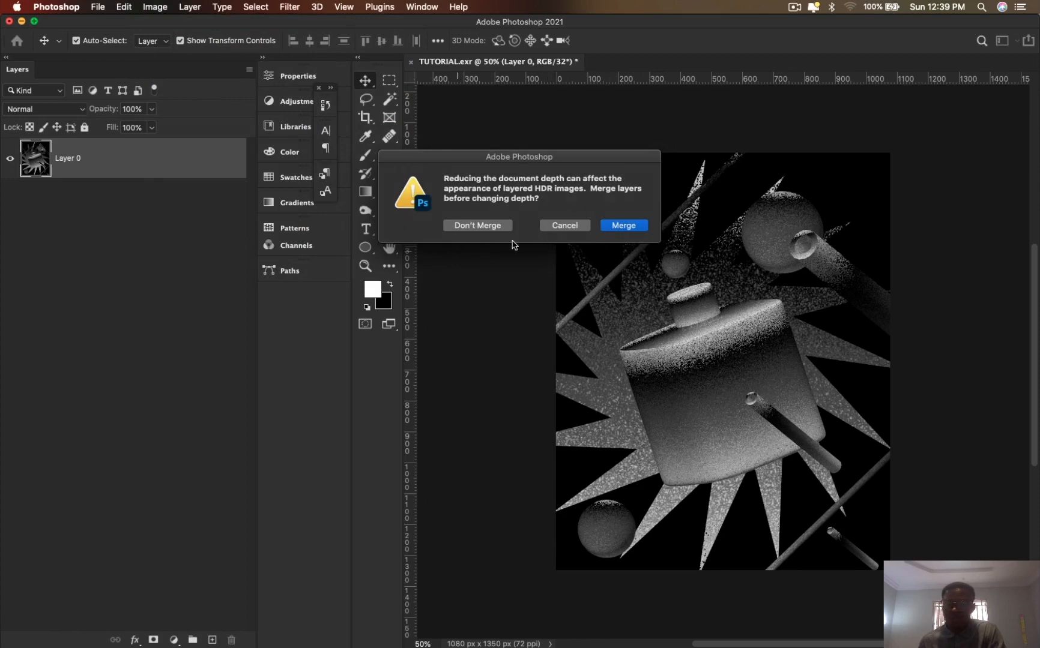
left_click(493, 227)
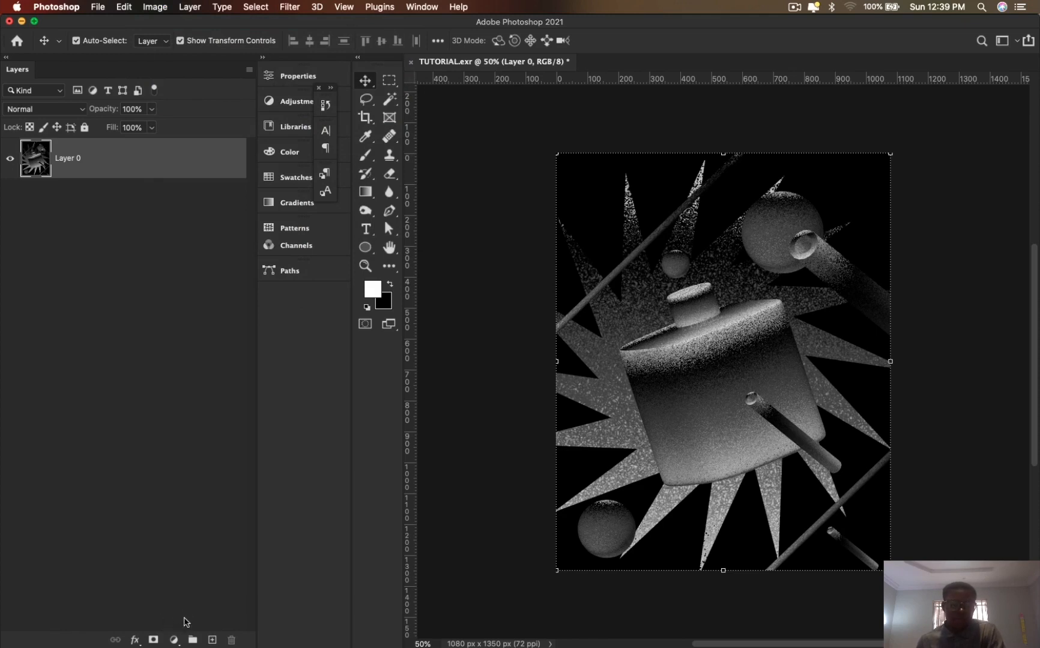
- Add a Gradient Map adjustment layer above the render layer and compare the image with the adjustment off and on
left_click(173, 640)
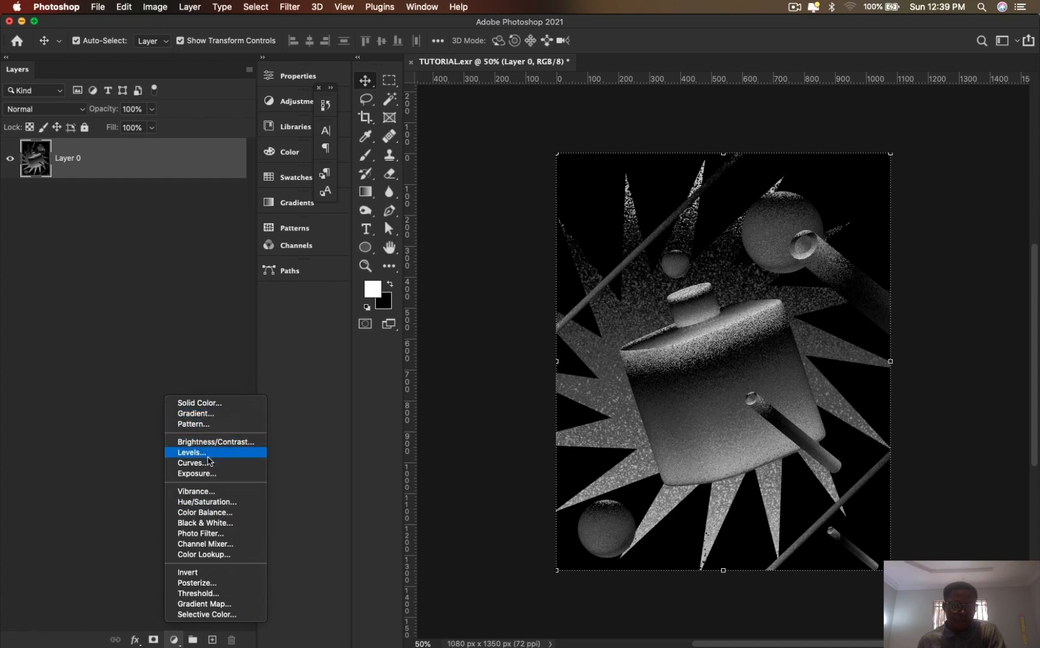
left_click(225, 605)
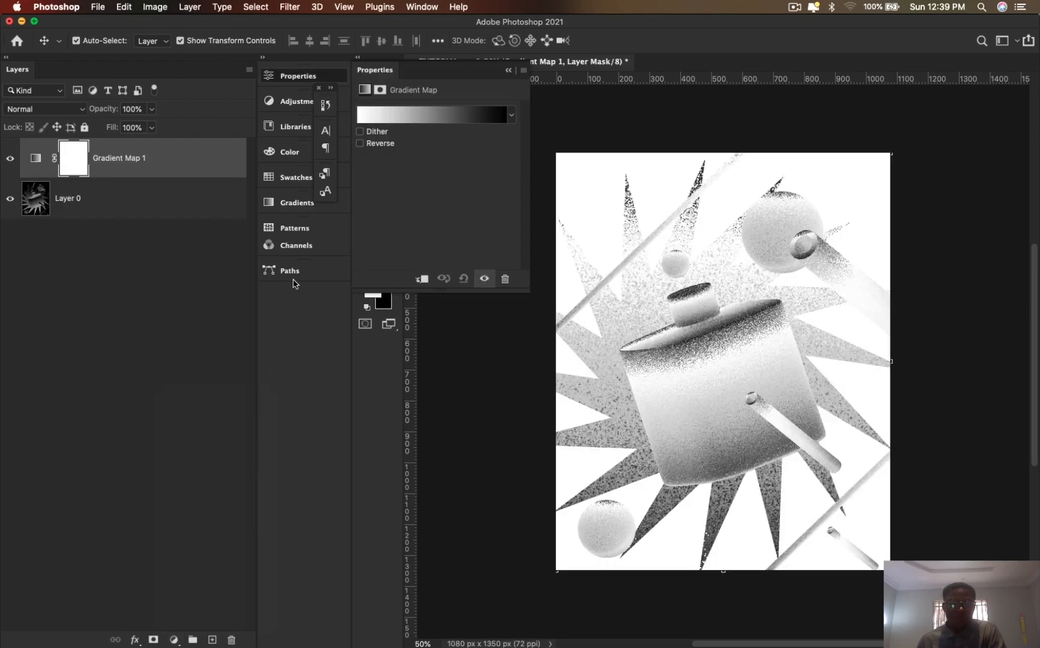
left_click(10, 160)
left_click(10, 159)
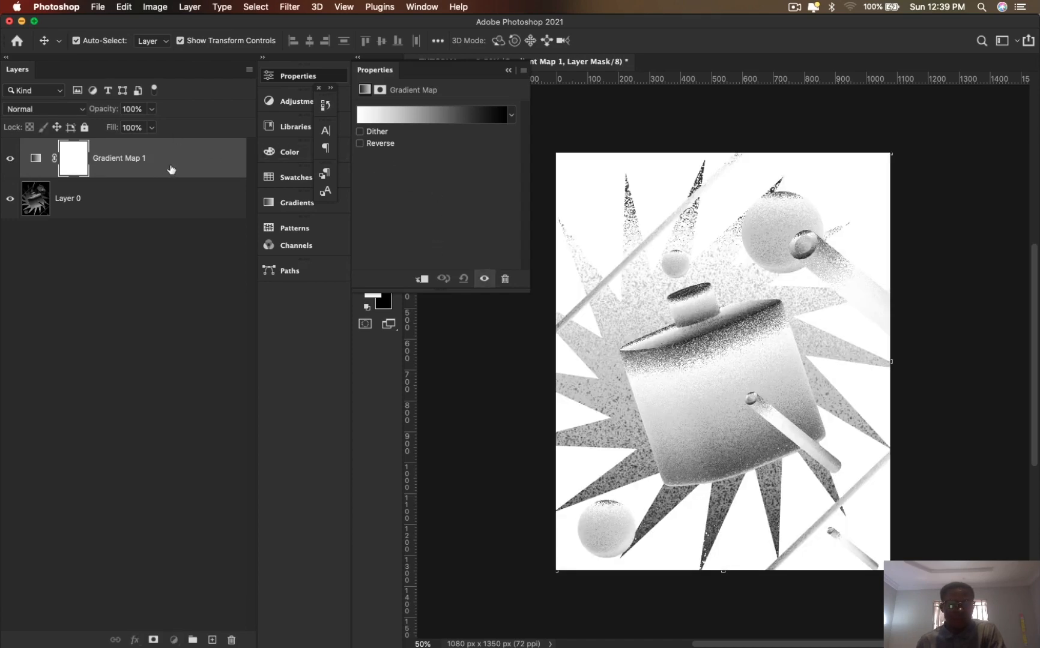
left_click(171, 170)
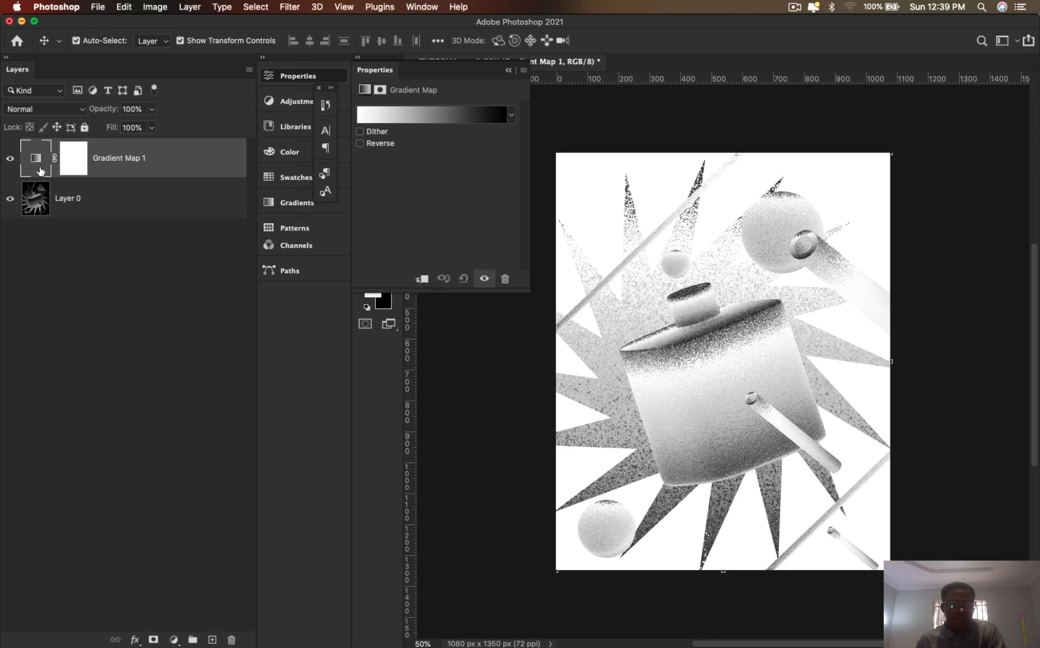
- Open the gradient map's gradient for editing and apply the Black, White preset from the Basics group
left_click(491, 116)
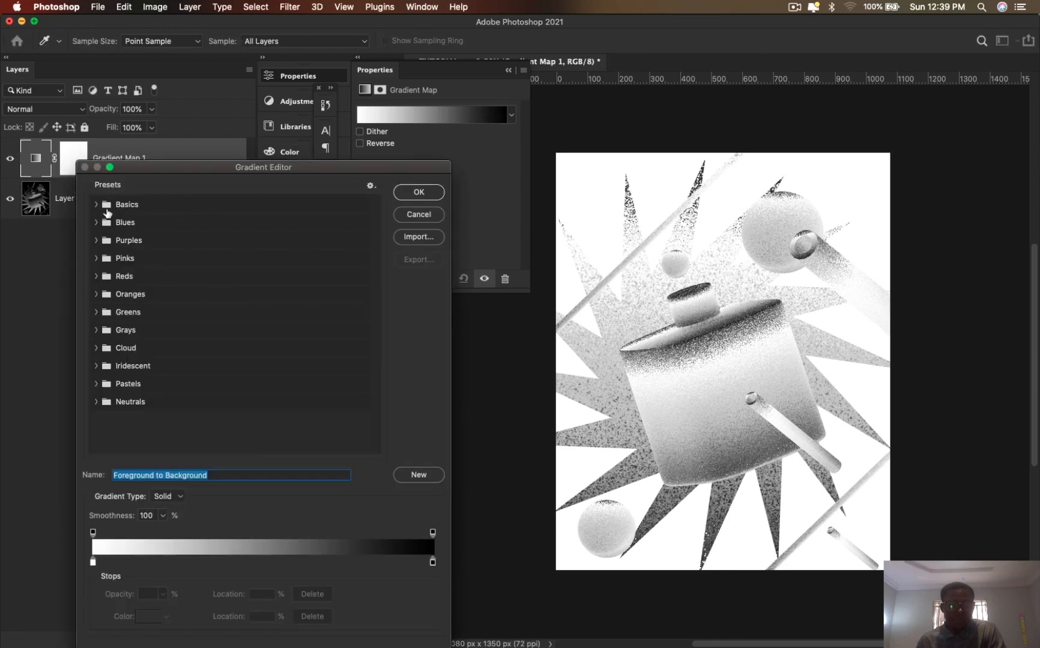
left_click(97, 207)
left_click(97, 205)
left_click(96, 205)
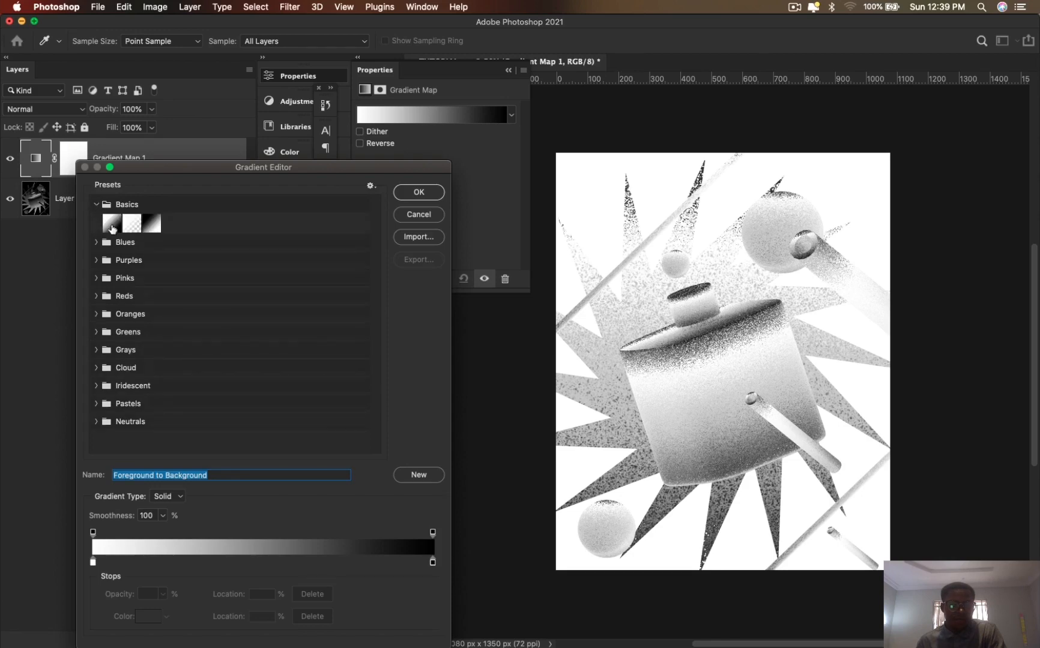
left_click(150, 225)
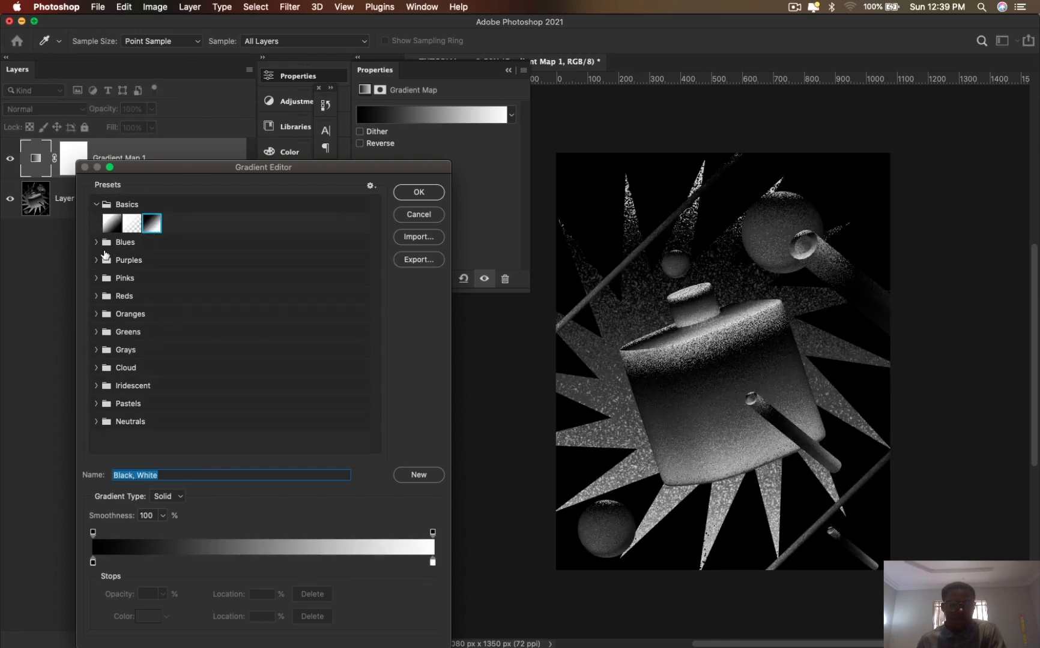
- Try the Blue_17, Blue_24 and Blue_26 presets from the Blues group on the gradient map
left_click(97, 243)
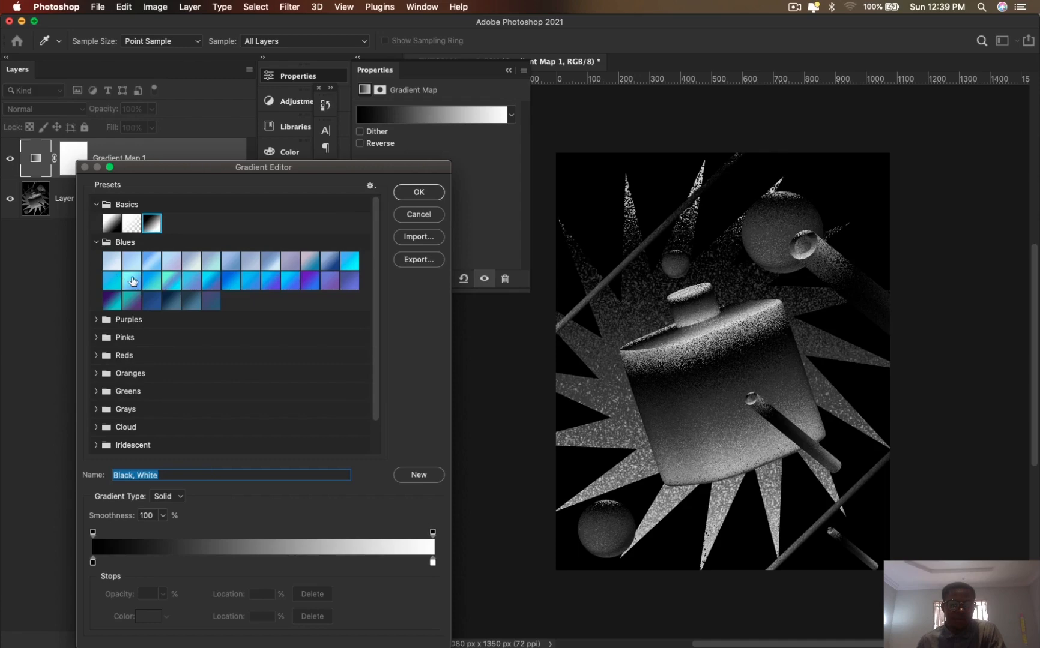
left_click(173, 286)
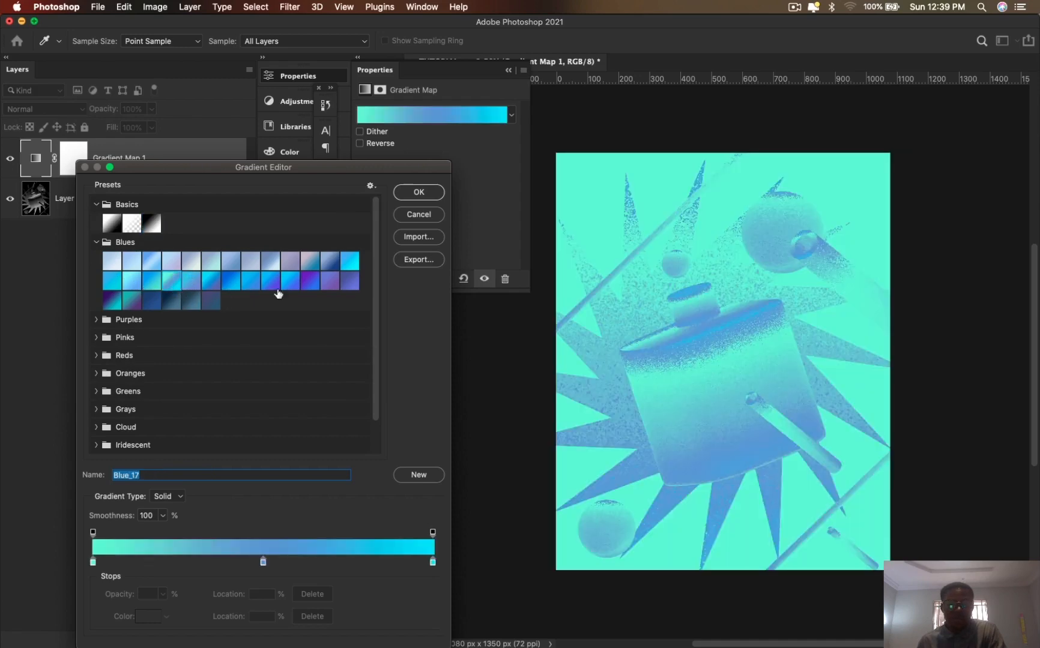
left_click(305, 285)
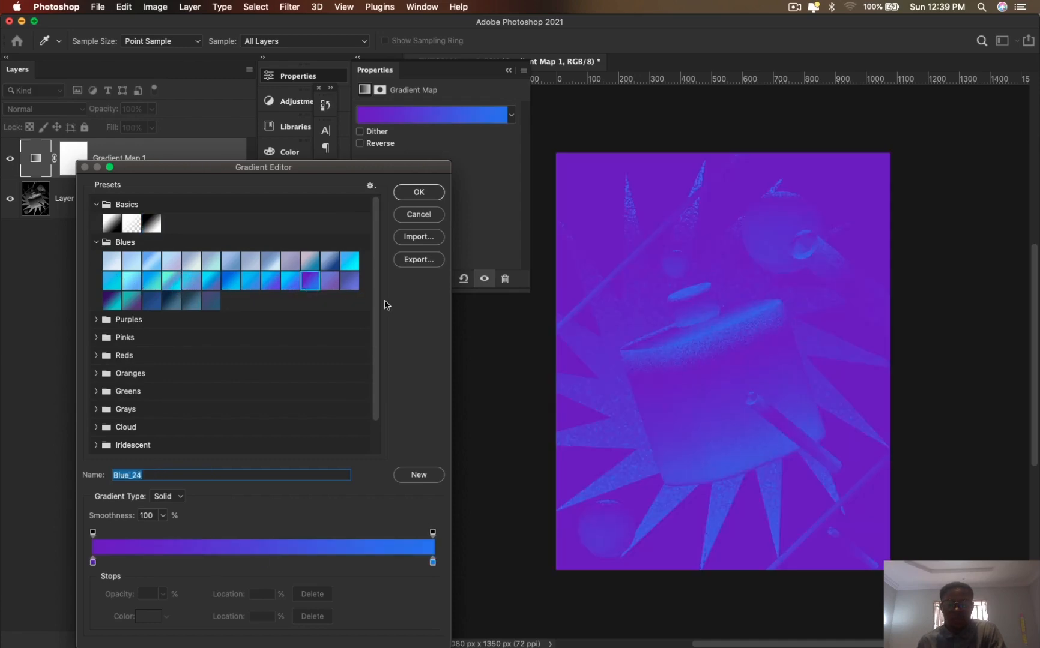
left_click(350, 287)
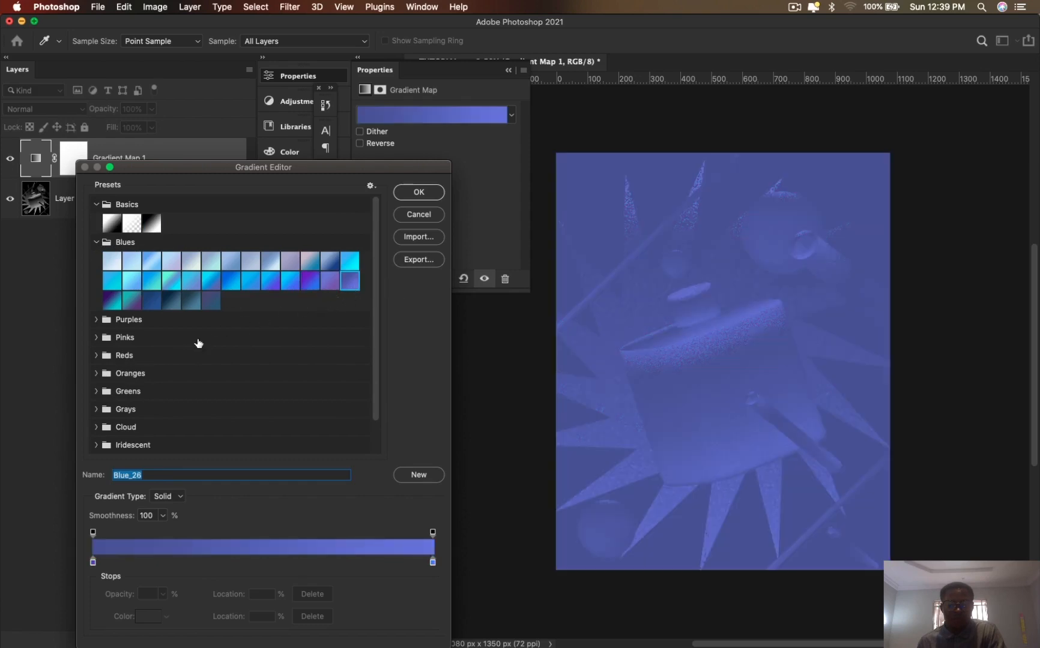
- Try the Purple_02, Purple_20 and Purple_22 presets from the Purples group on the gradient map
left_click(99, 321)
left_click(133, 343)
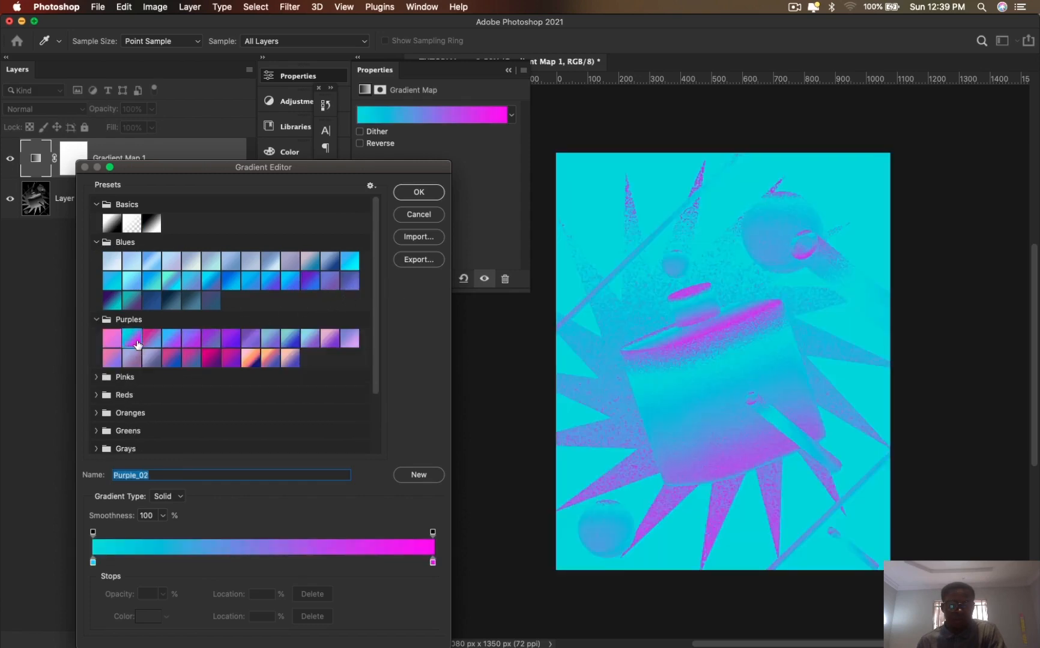
left_click(237, 364)
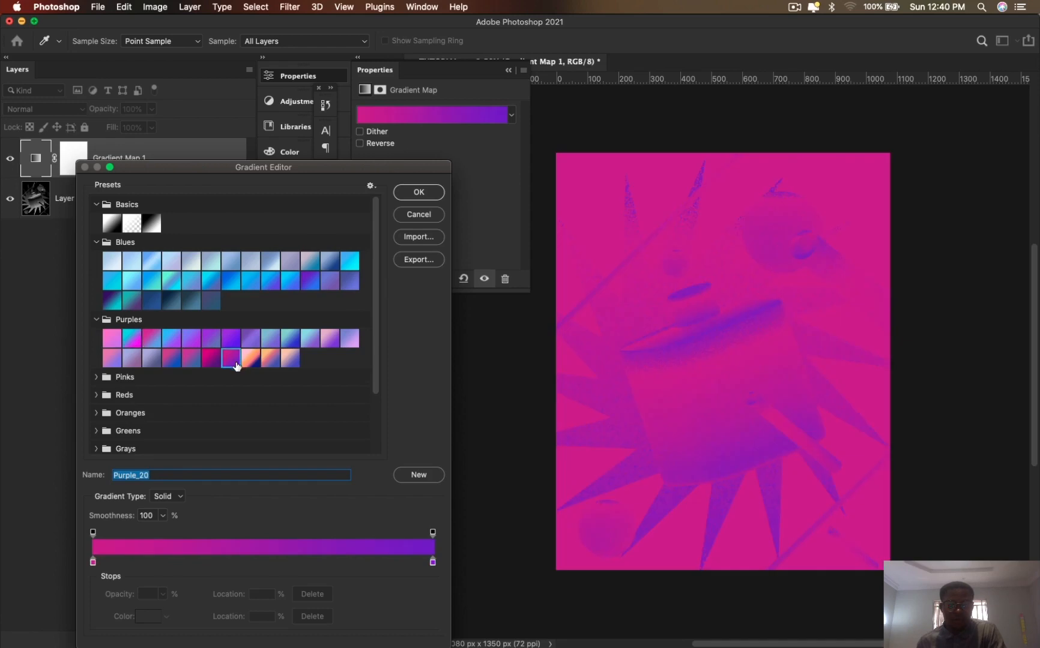
left_click(264, 360)
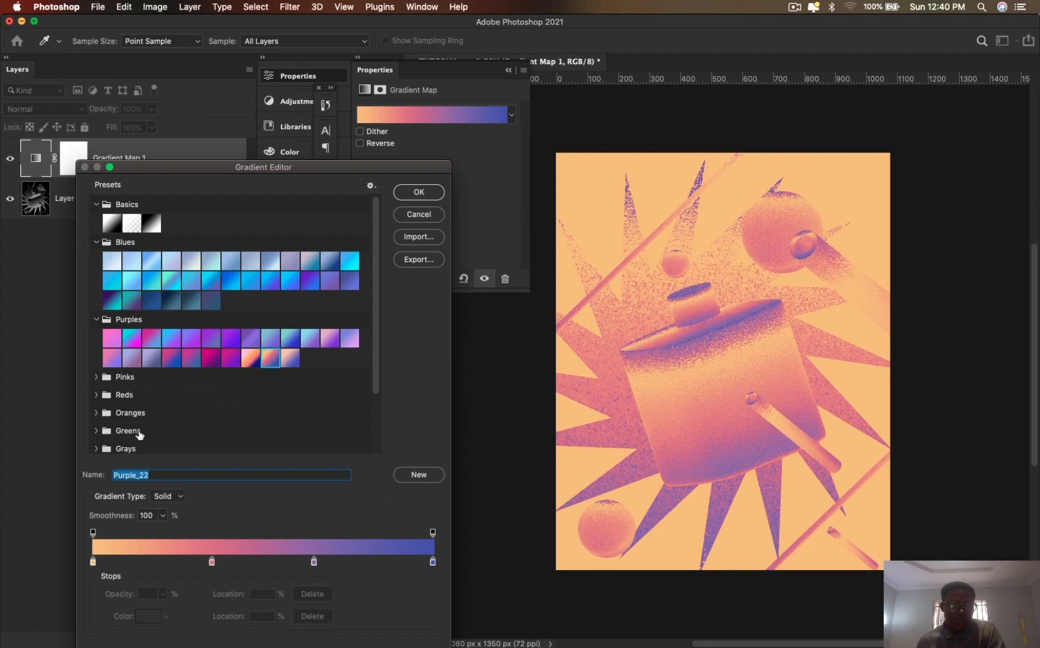
- Try the Pink_17, Pink_15, Pink_09 and Pink_12 presets from the Pinks group on the gradient map
left_click(97, 377)
left_click(172, 415)
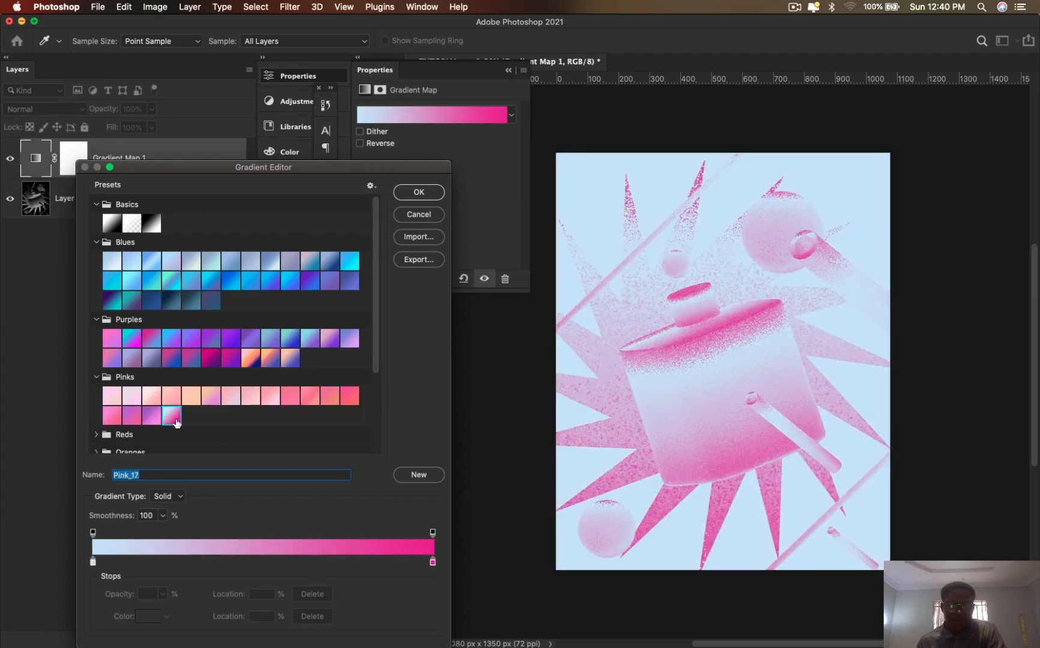
left_click(154, 418)
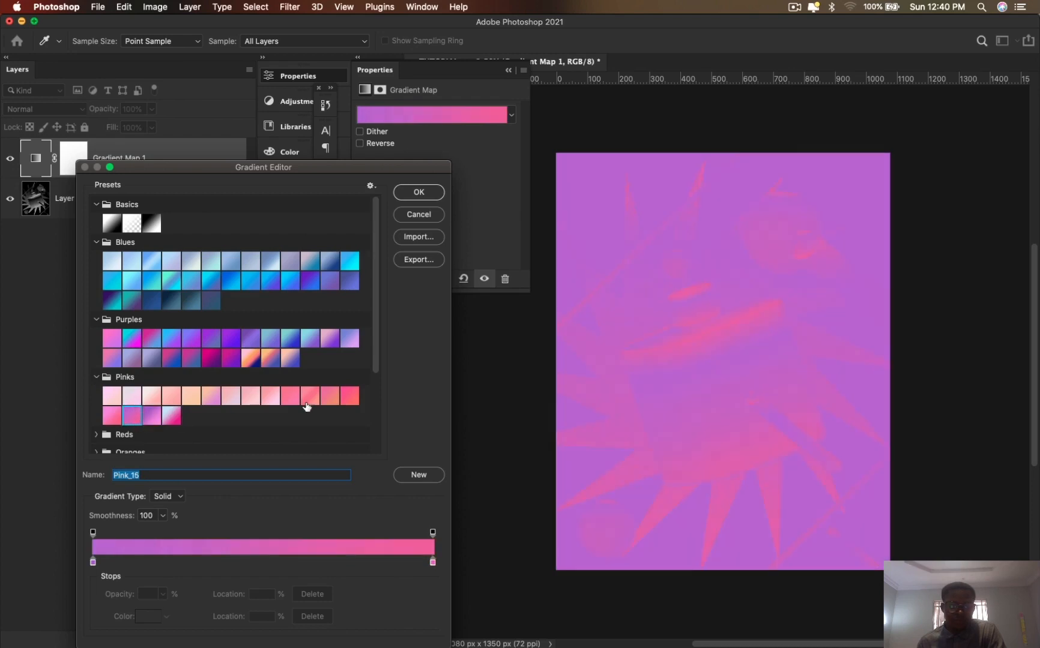
left_click(278, 401)
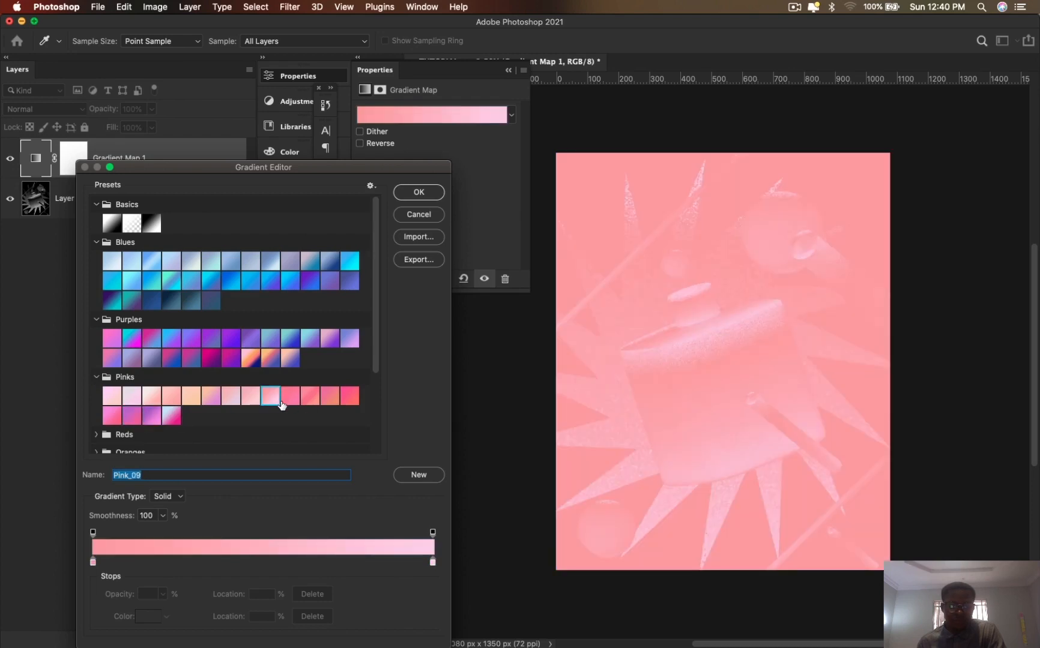
left_click(328, 402)
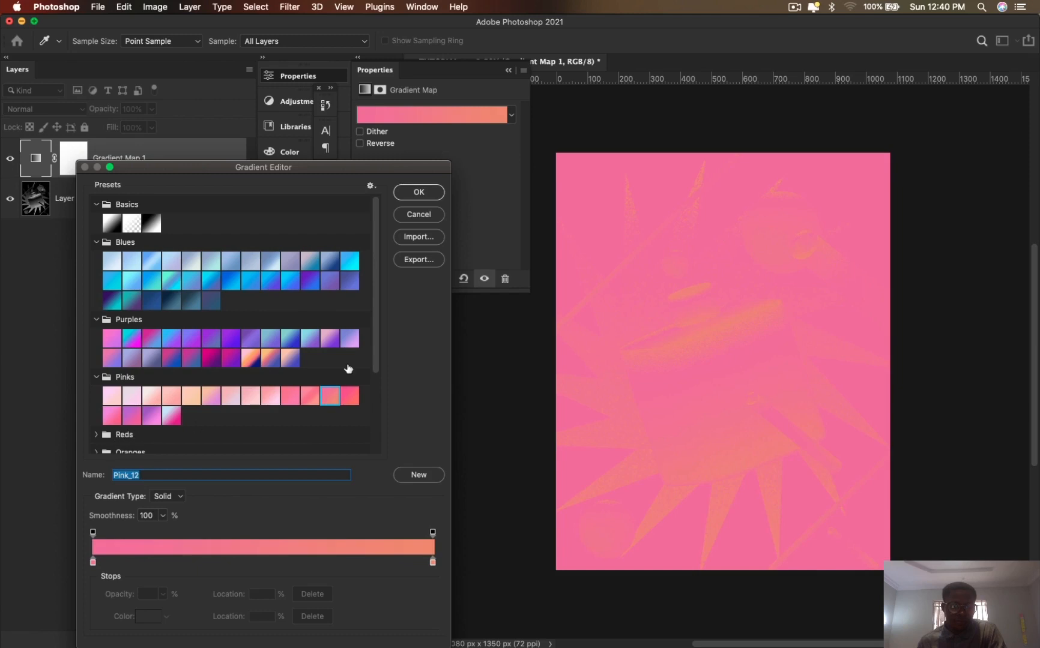
- Try the Pastels_09 and Pastels_03 presets from the Pastels group on the gradient map
left_click_drag(375, 327, 378, 413)
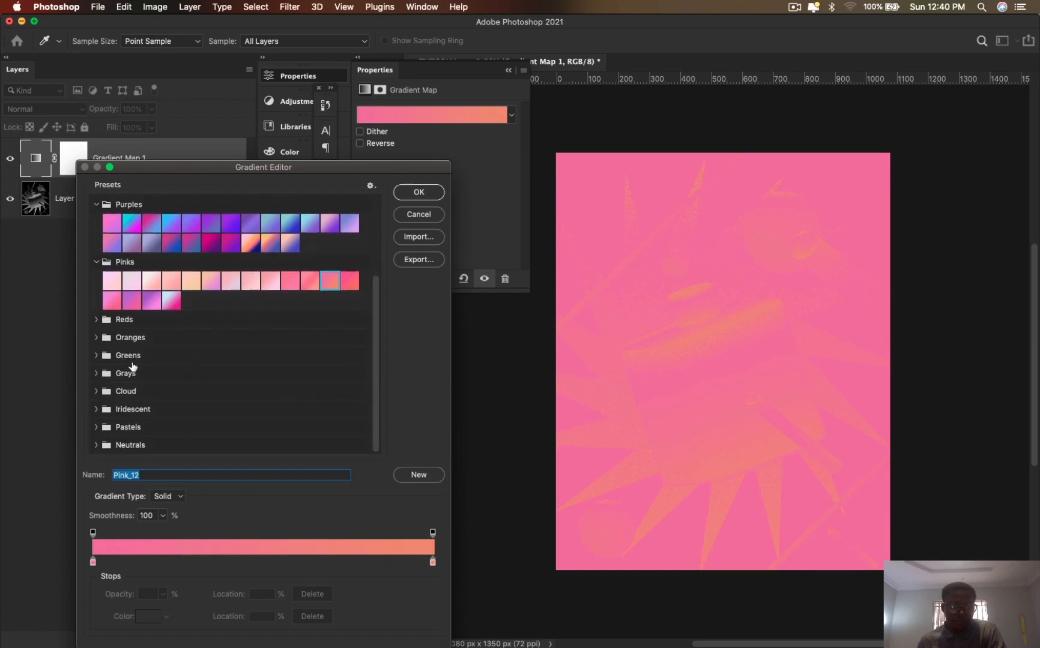
left_click(98, 427)
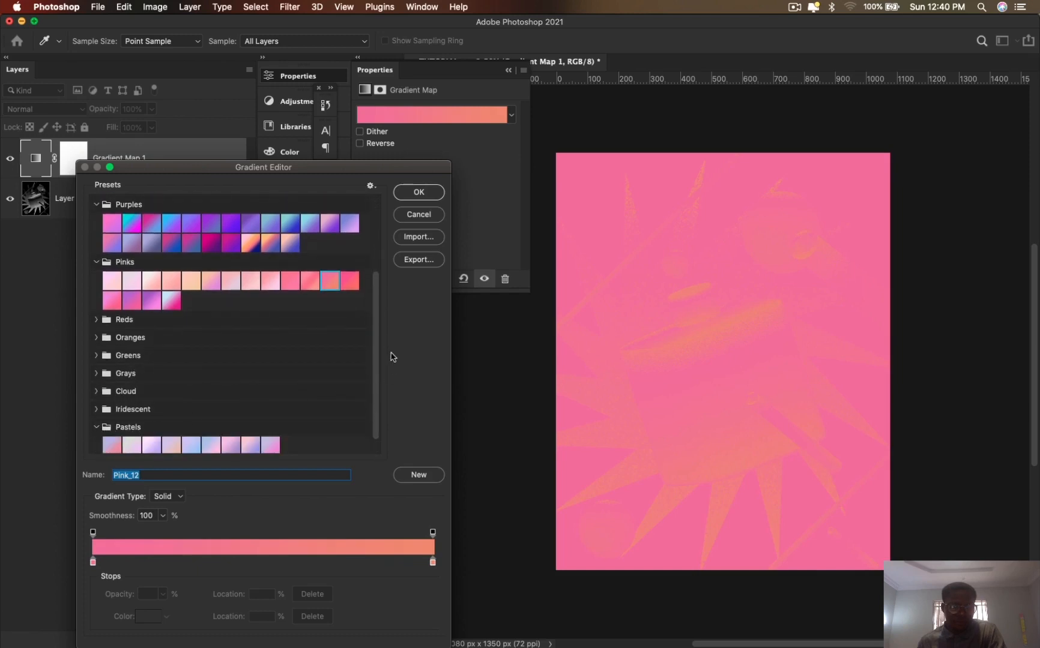
scroll(380, 355, "down", 1)
left_click(271, 427)
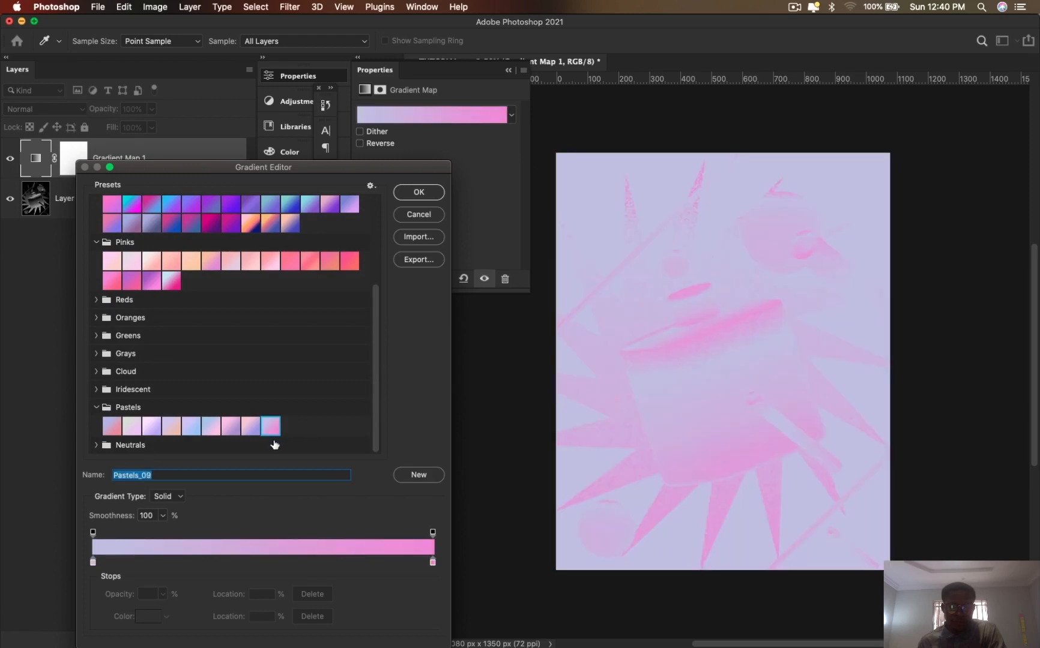
left_click(151, 426)
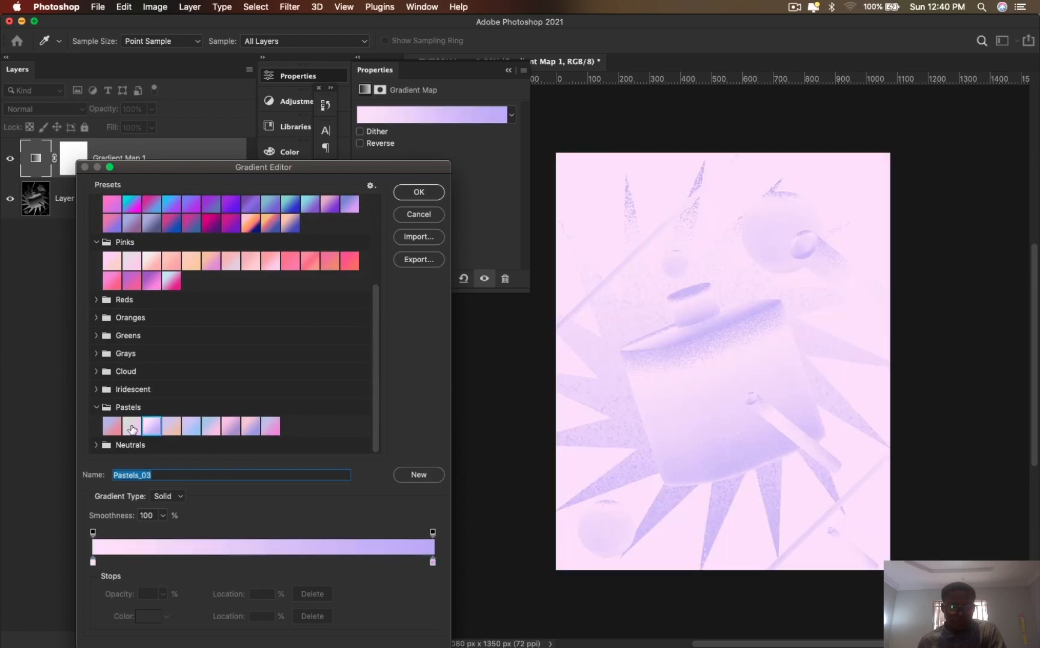
- Collapse the Pastels group and try the Sand_01 preset from the Neutrals group on the gradient map
left_click(96, 407)
left_click(96, 445)
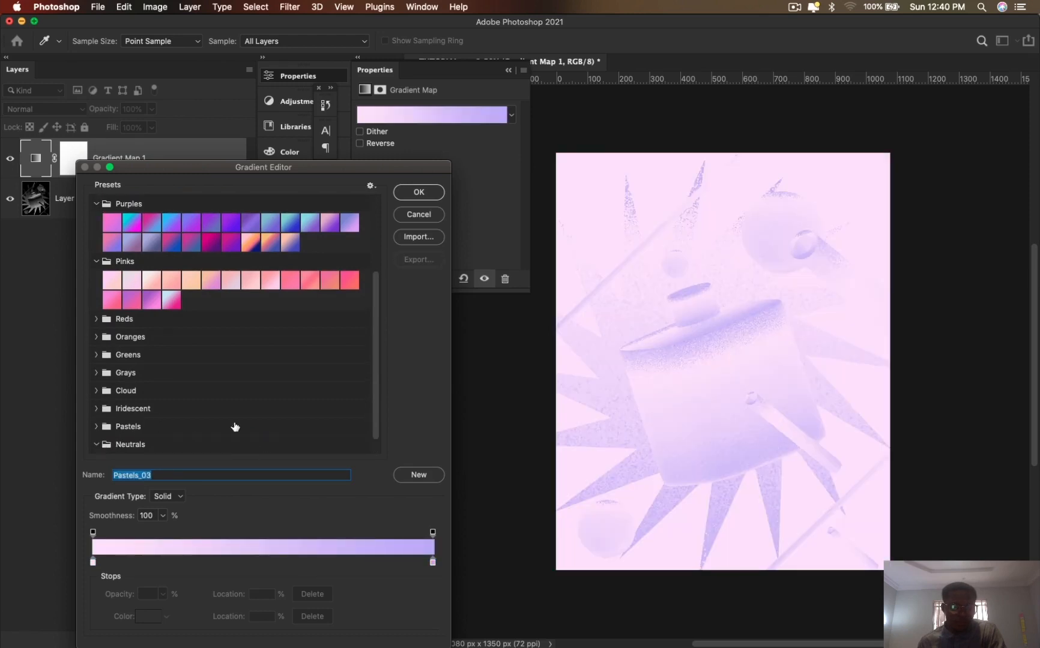
scroll(371, 391, "down", 1)
left_click(150, 447)
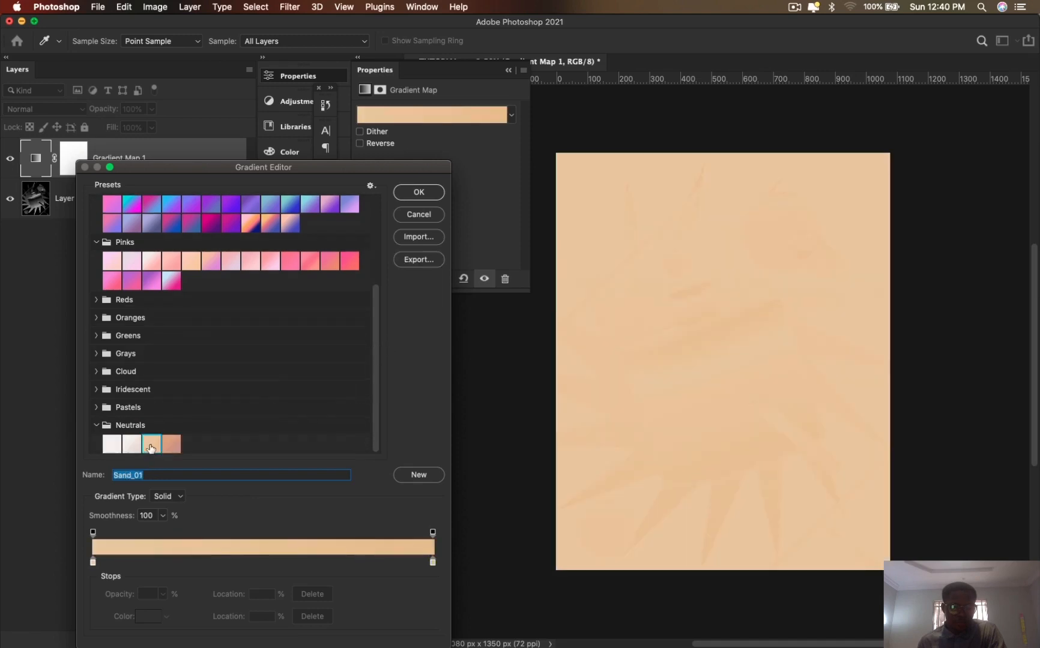
- Try the Orange_10, Orange_05, Orange_13, Orange_12 and Orange_01 presets from the Oranges group on the gradient map
left_click(102, 319)
left_click(289, 336)
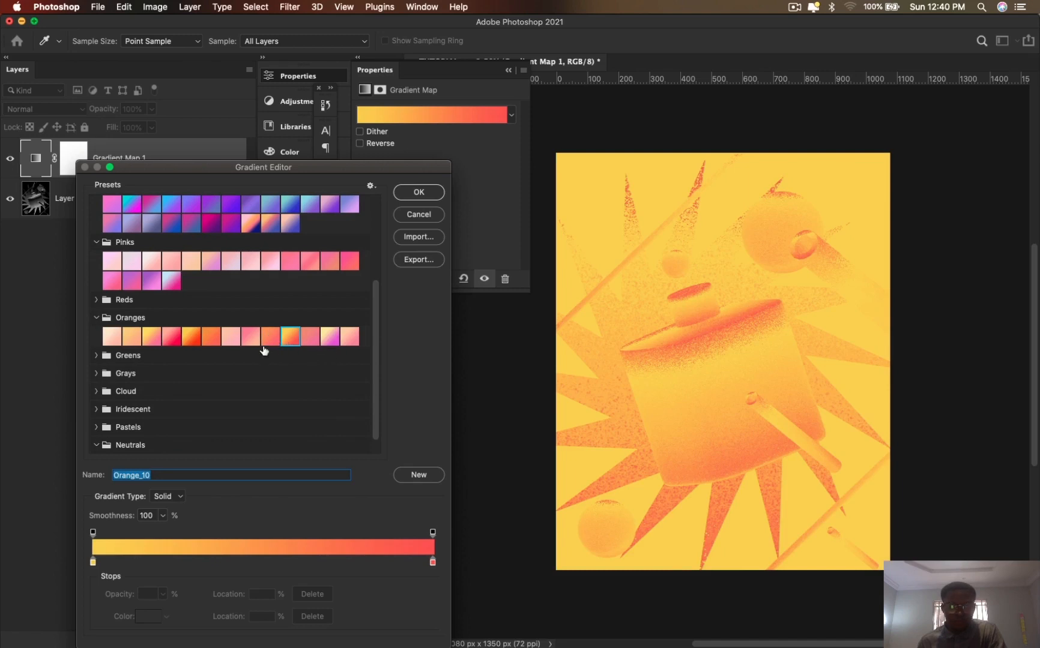
left_click(193, 338)
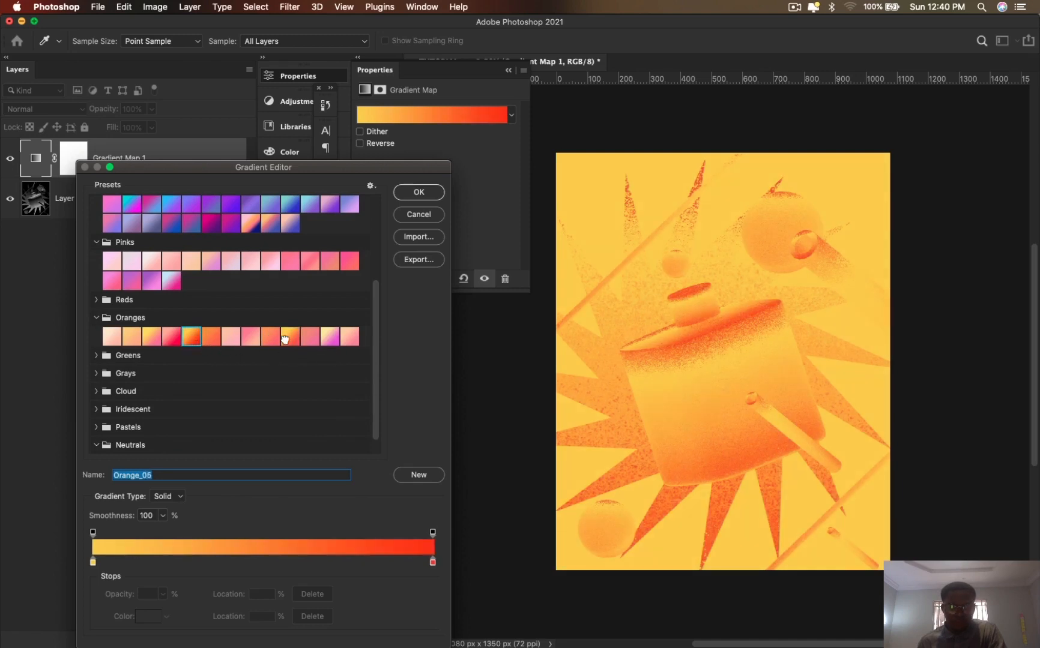
left_click(350, 338)
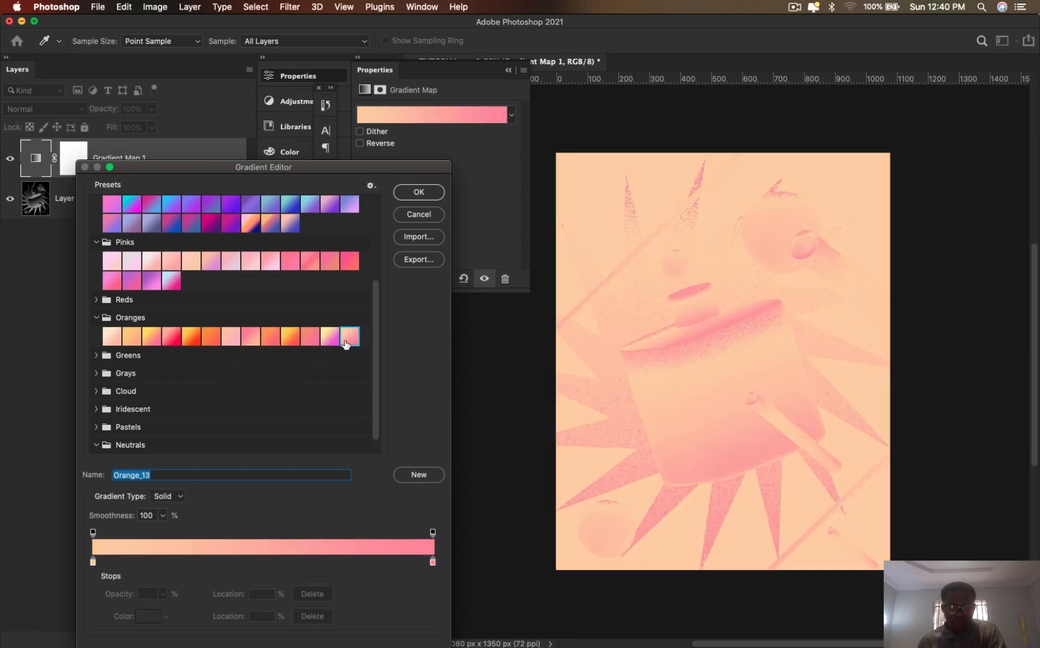
left_click(329, 337)
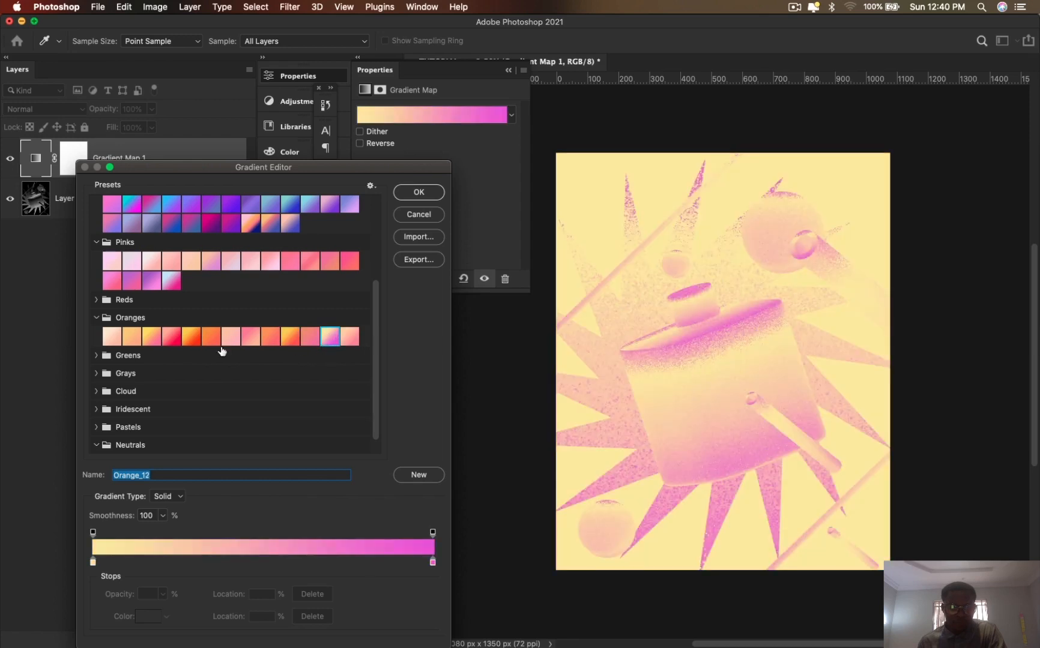
left_click(132, 341)
left_click(117, 344)
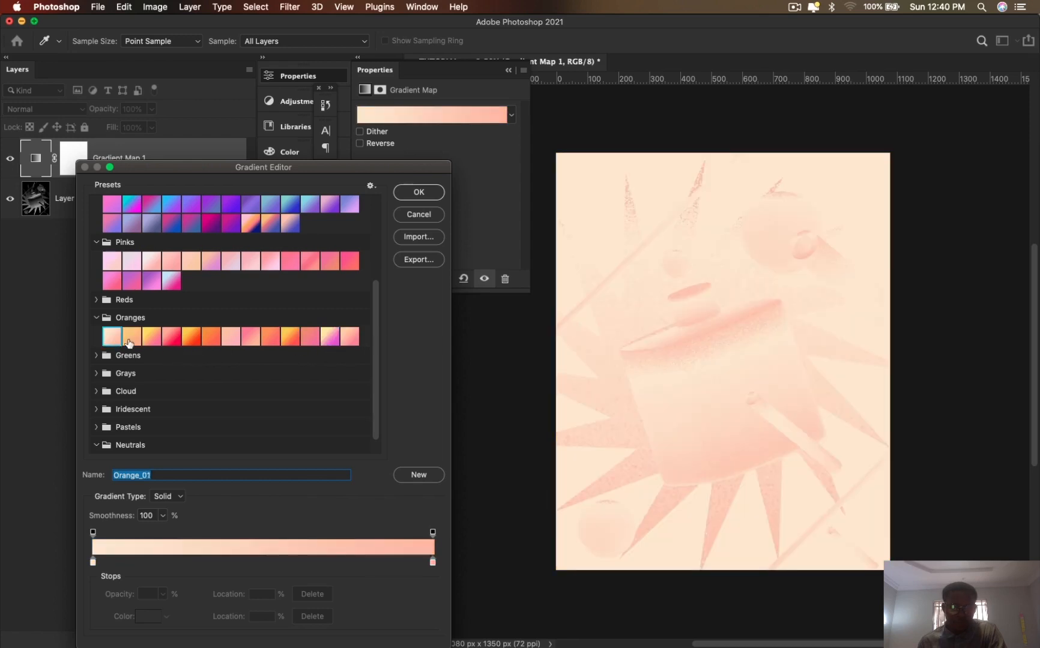
- Try the Purple_21 preset on the gradient map, and apply the Orange_10 preset instead
left_click(250, 226)
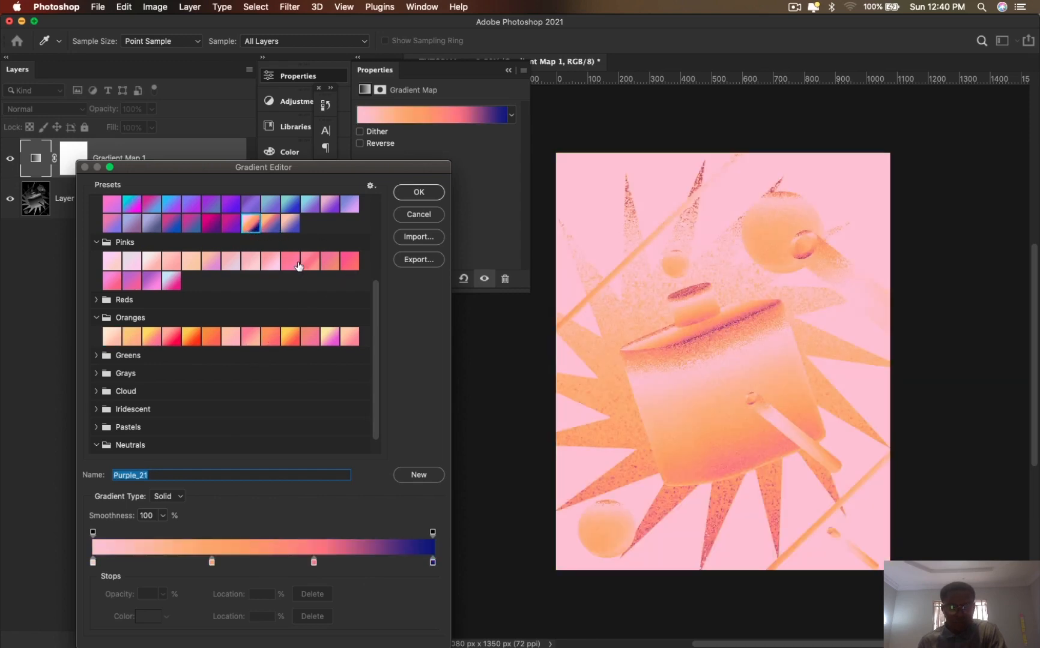
left_click(291, 261)
left_click(292, 341)
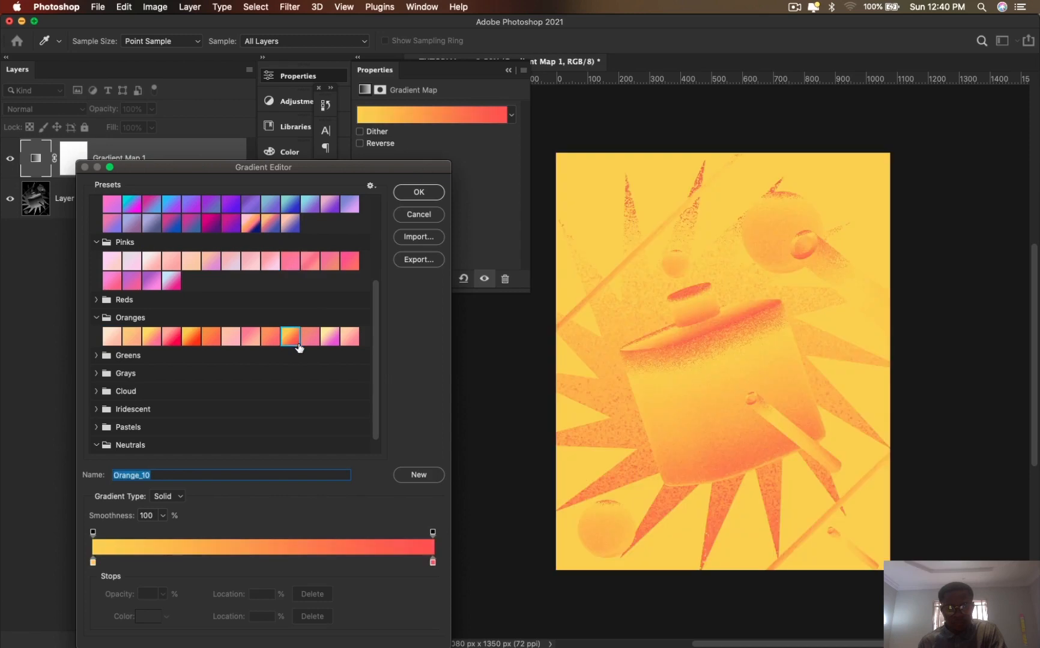
left_click(414, 192)
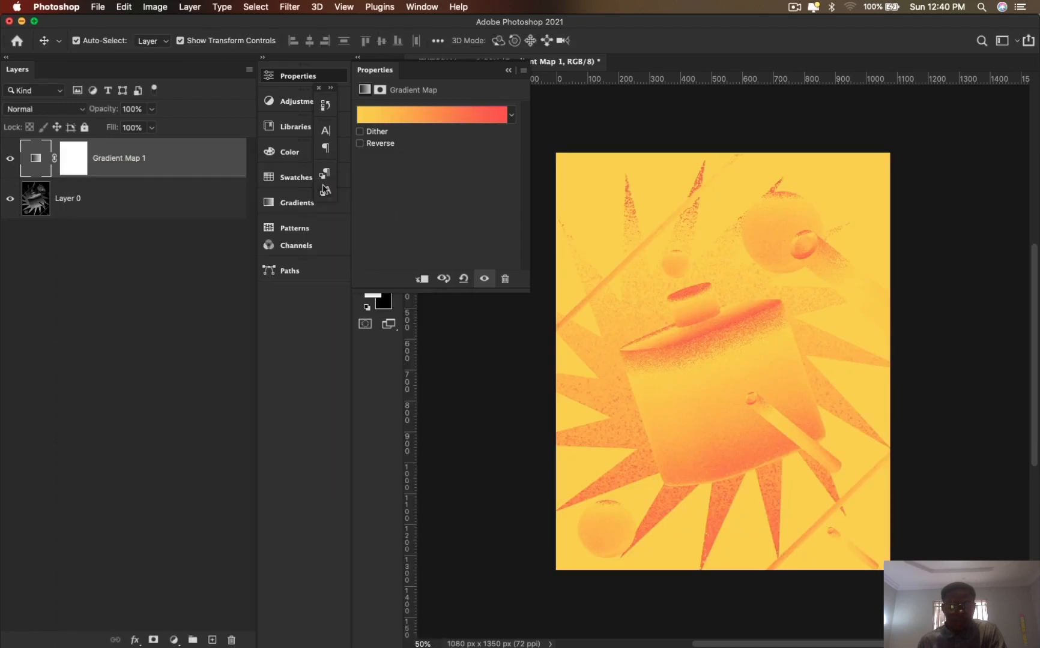
- Edit the gradient map's gradient, moving the red color stop to 77% and the color midpoint to 53%
left_click(491, 116)
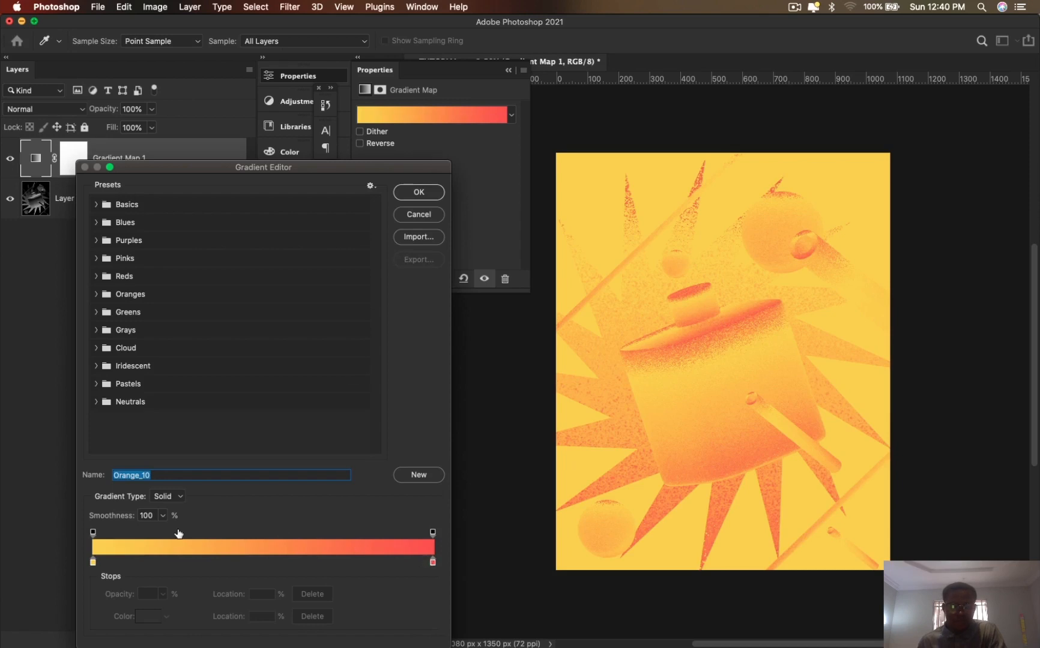
mouse_move(91, 561)
left_mouse_down()
mouse_move(318, 562)
mouse_move(93, 562)
left_mouse_up()
left_click_drag(432, 562, 281, 564)
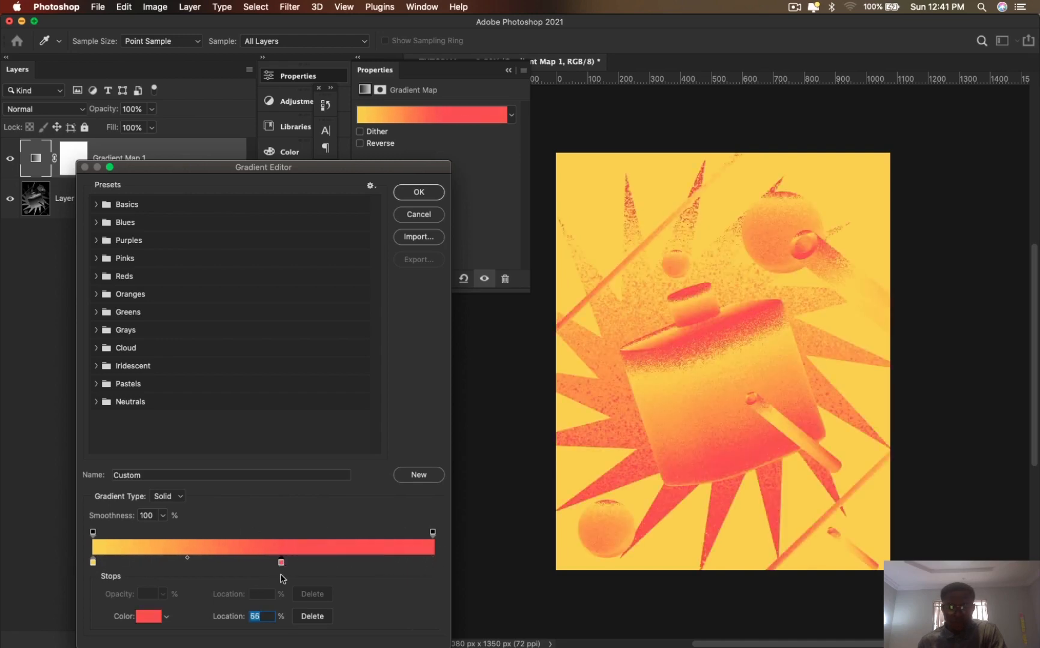
key("Down")
left_click_drag(282, 564, 356, 569)
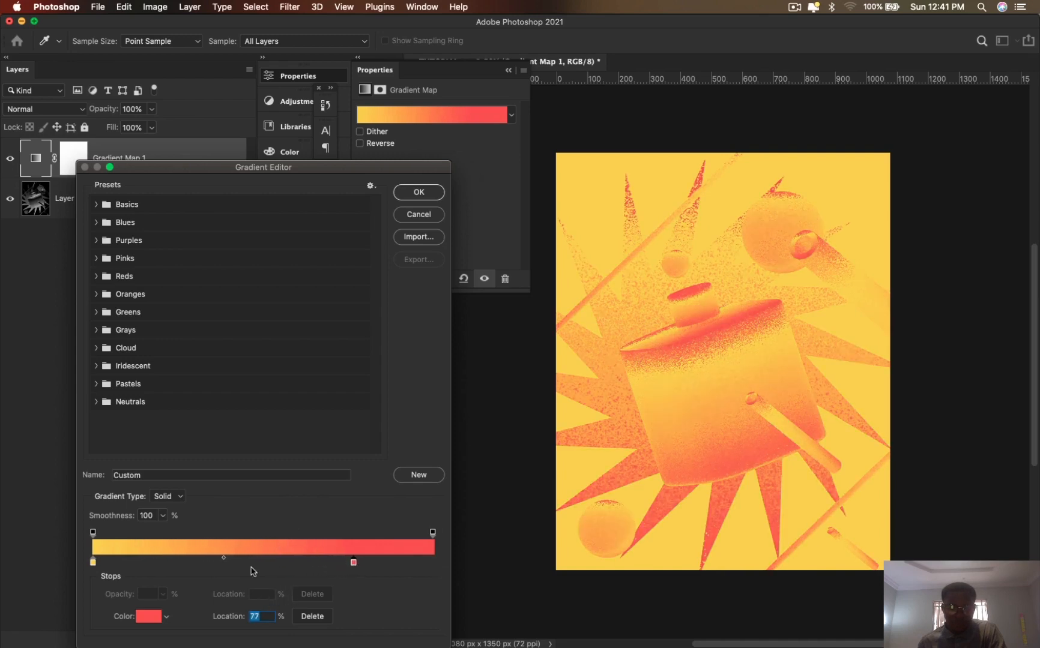
left_click_drag(225, 559, 162, 563)
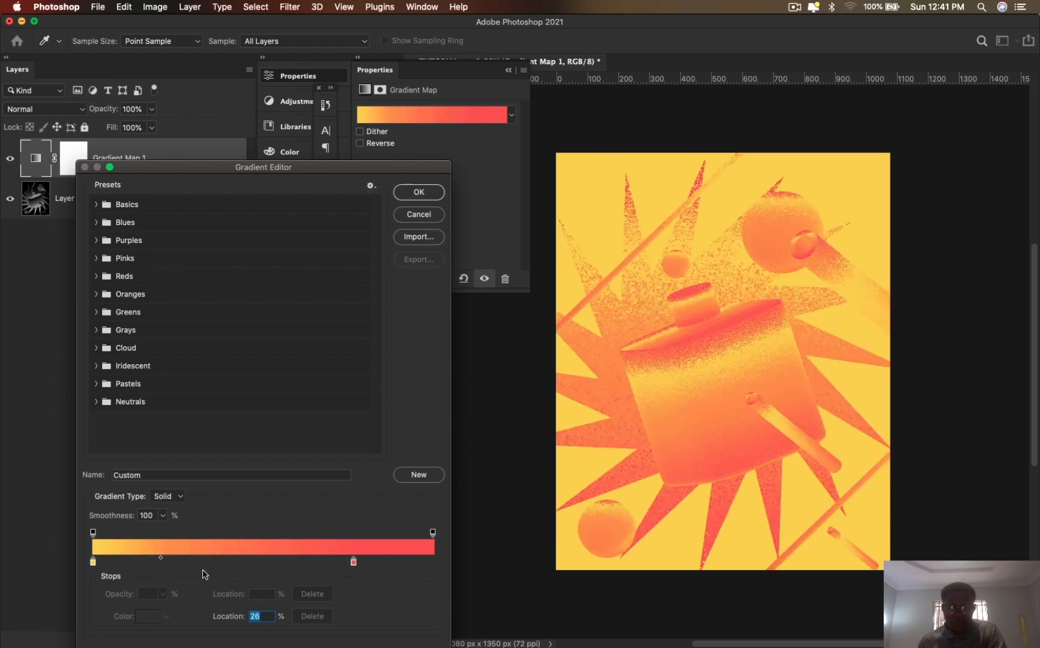
left_click_drag(162, 561, 232, 559)
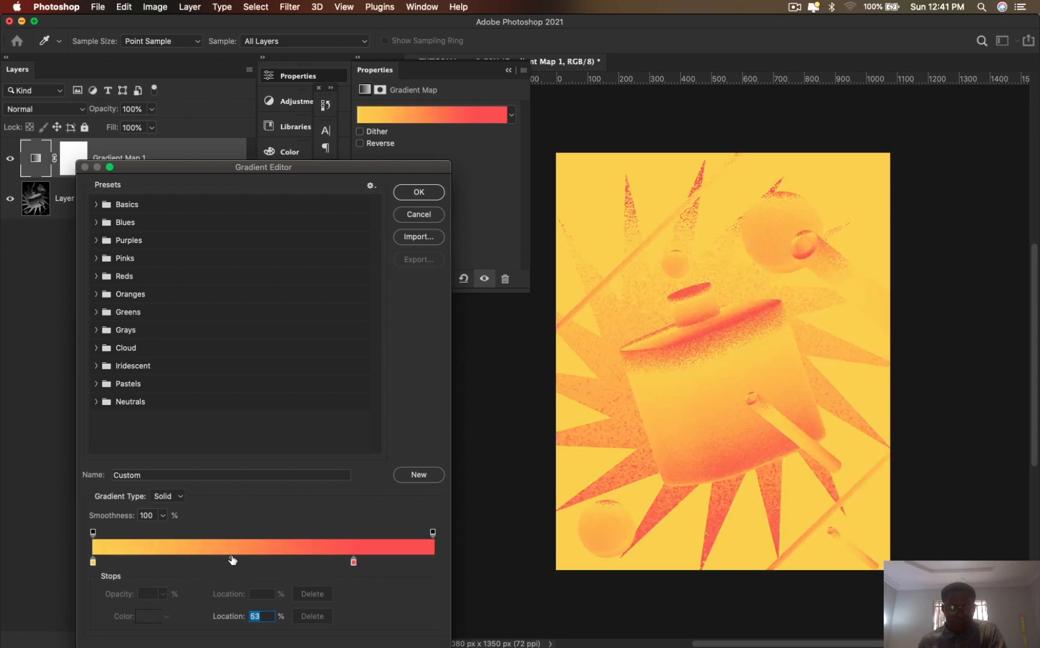
left_click(414, 193)
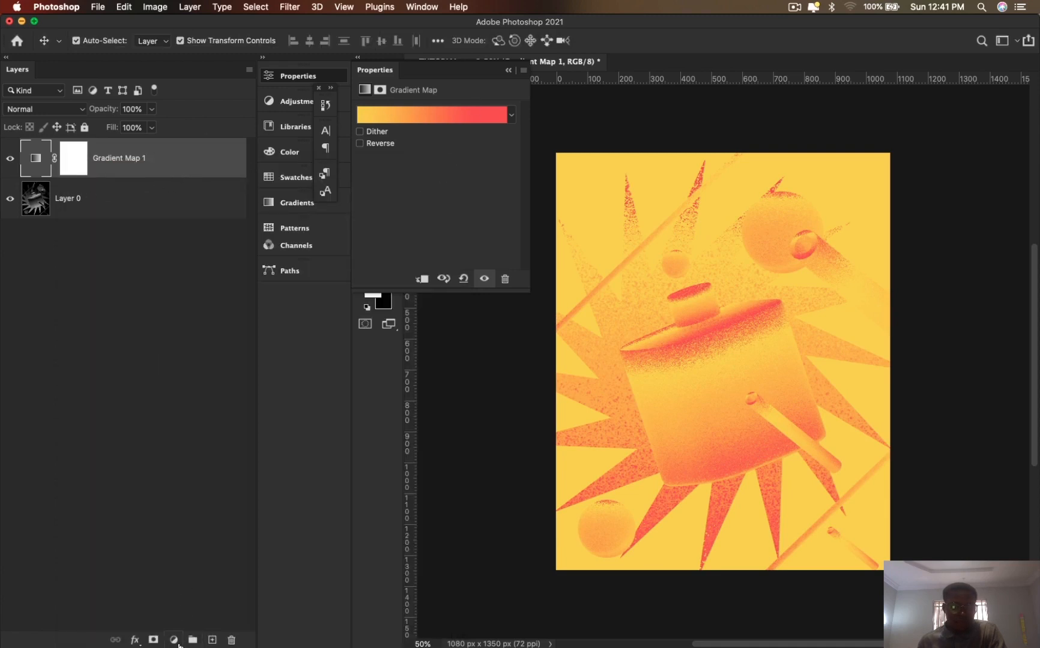
- Add a Levels adjustment layer above the gradient map with the midtone input at 0.58 and the white input at 223
left_click(174, 640)
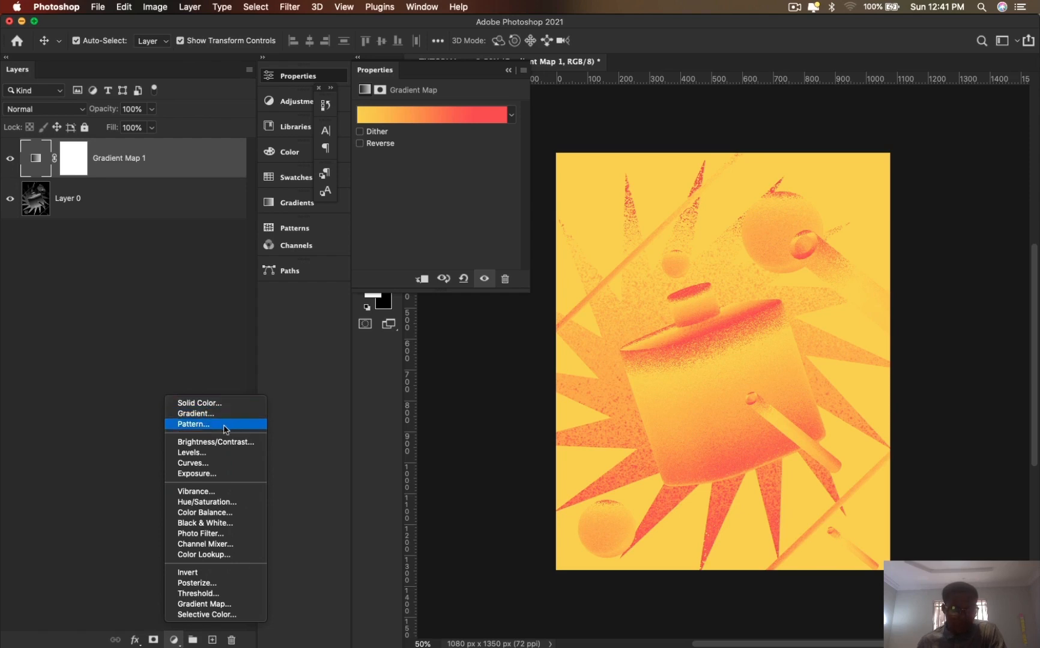
left_click(204, 454)
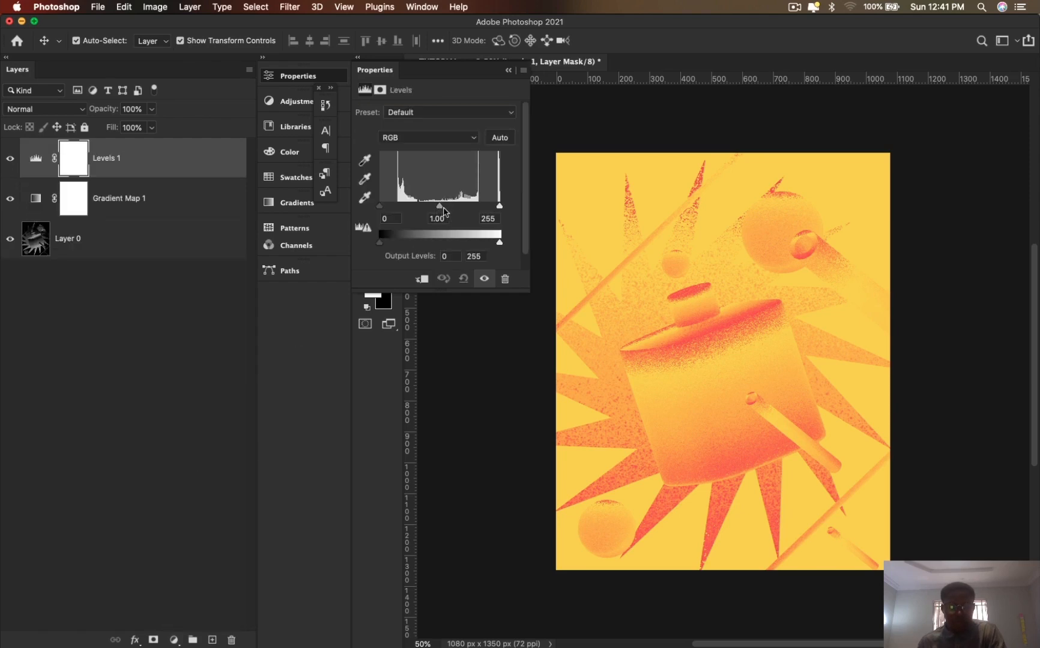
left_click_drag(443, 207, 496, 237)
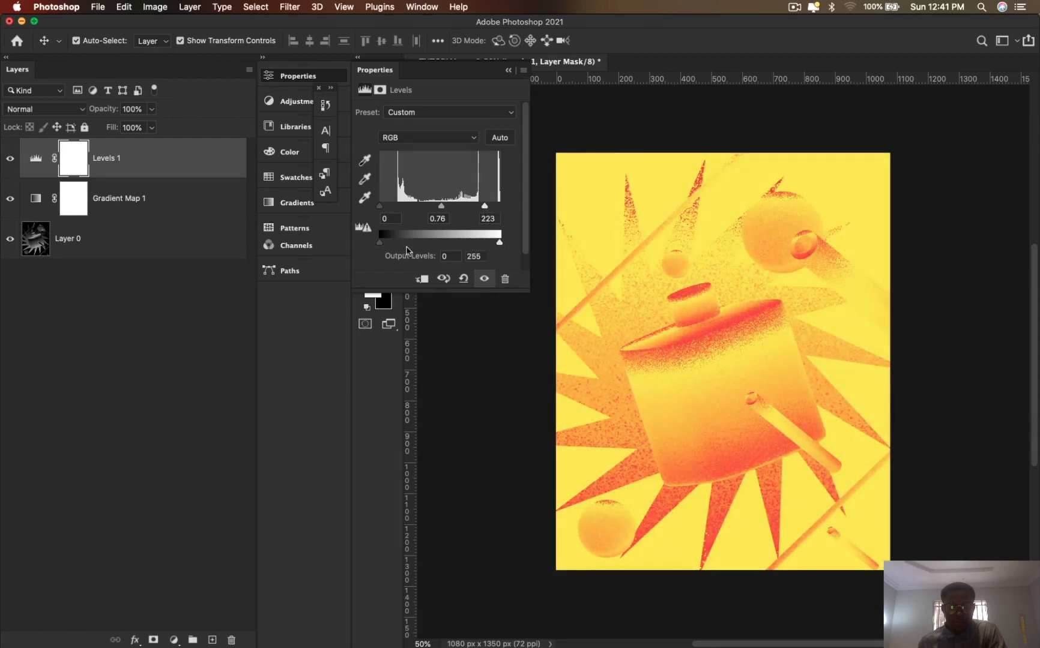
mouse_move(383, 243)
left_mouse_down()
mouse_move(428, 244)
mouse_move(375, 245)
left_mouse_up()
left_click_drag(453, 213, 450, 213)
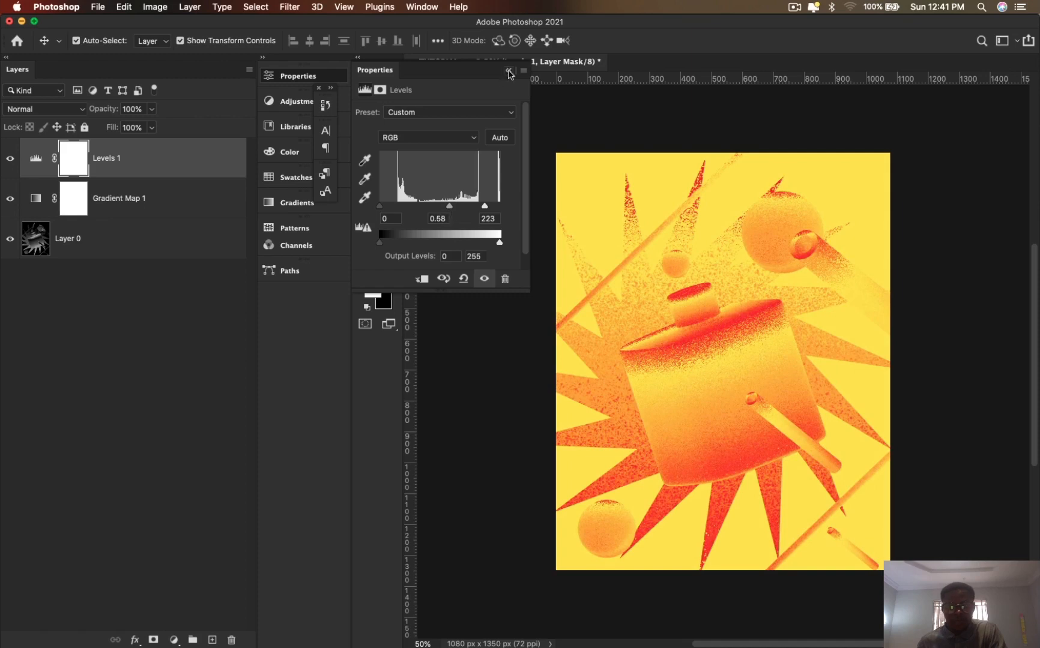
left_click(508, 70)
- Try the Purple_04, Purple_09, Purple_10 and Purple_19 presets from the Purples group on Gradient Map 1
double_click(40, 203)
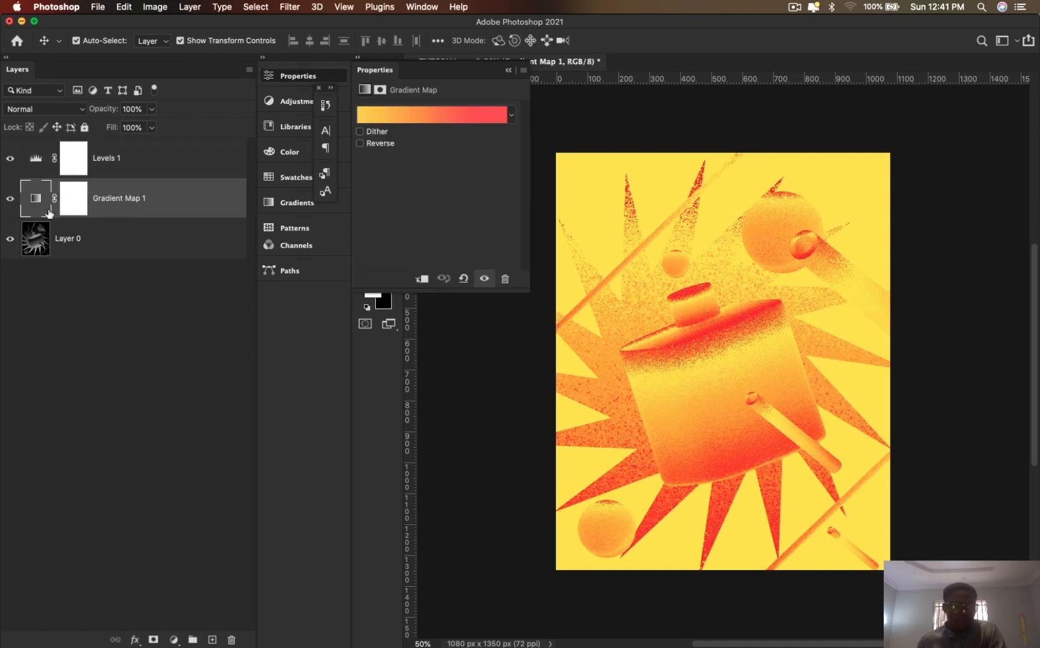
left_click(445, 113)
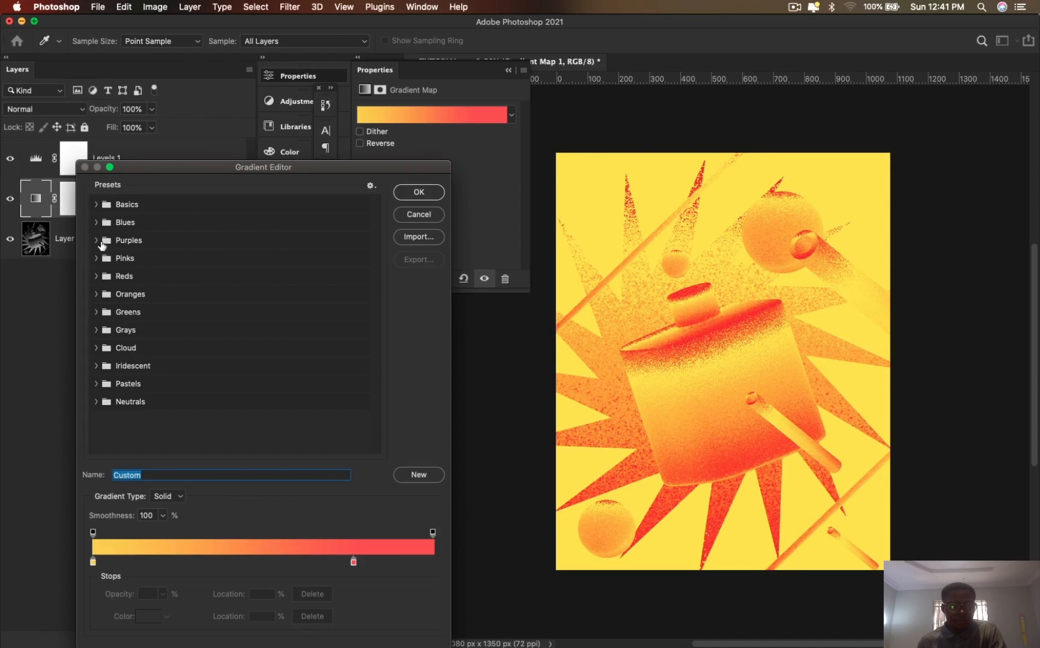
left_click(101, 243)
left_click(170, 264)
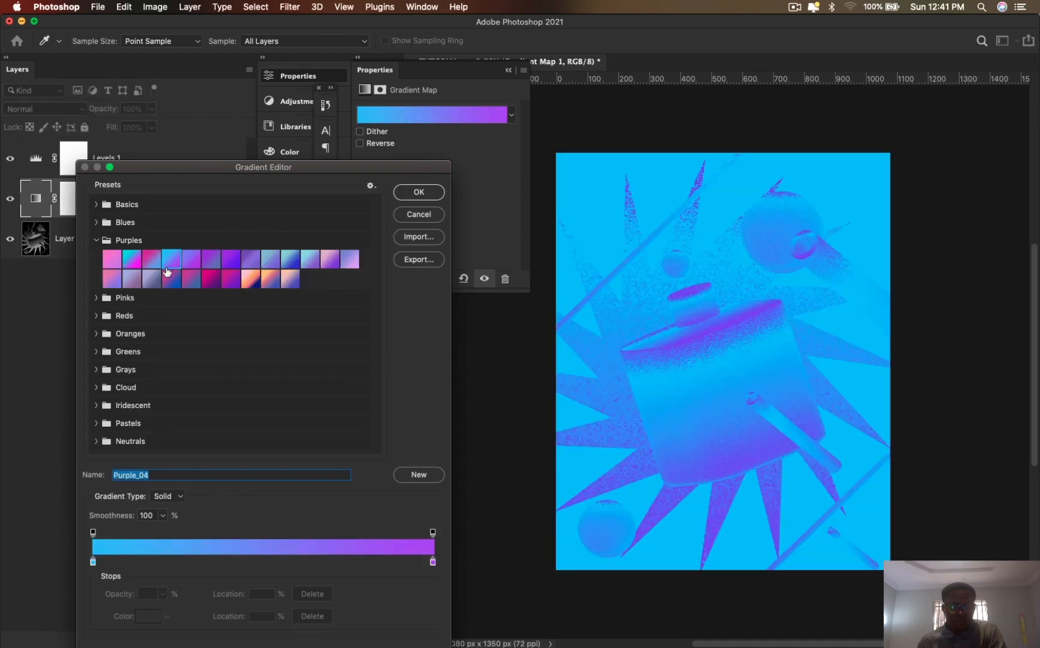
left_click(271, 264)
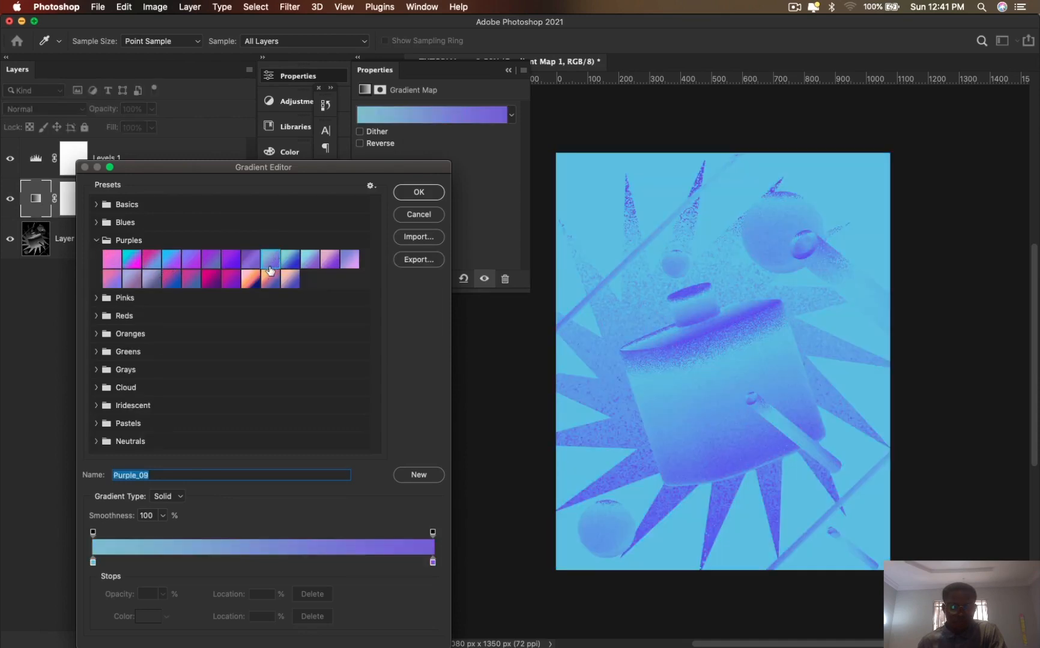
left_click(287, 268)
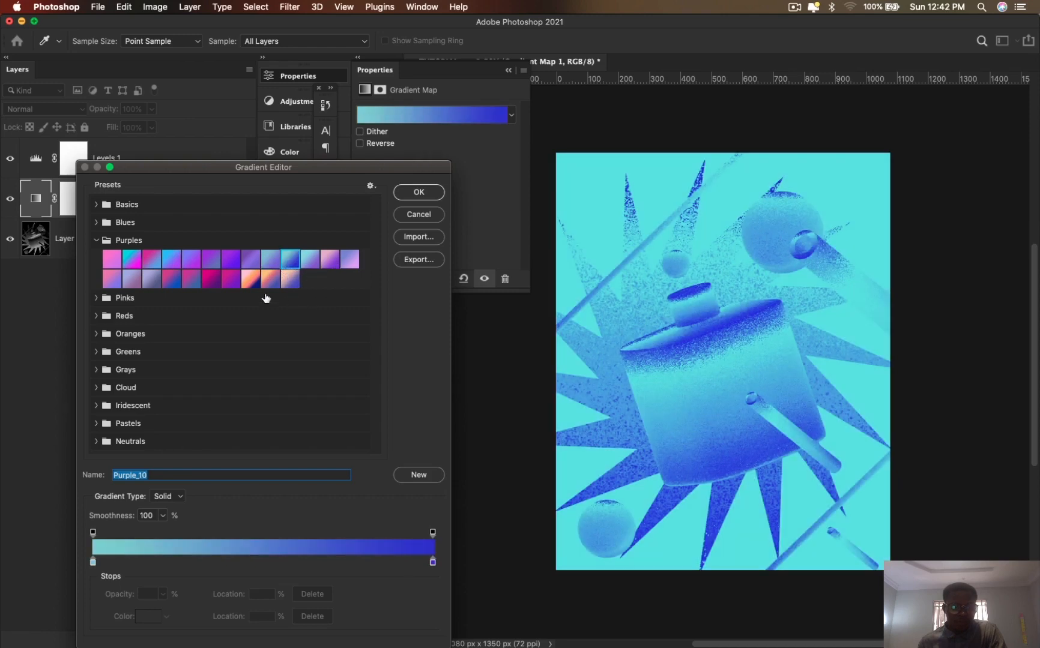
left_click(213, 287)
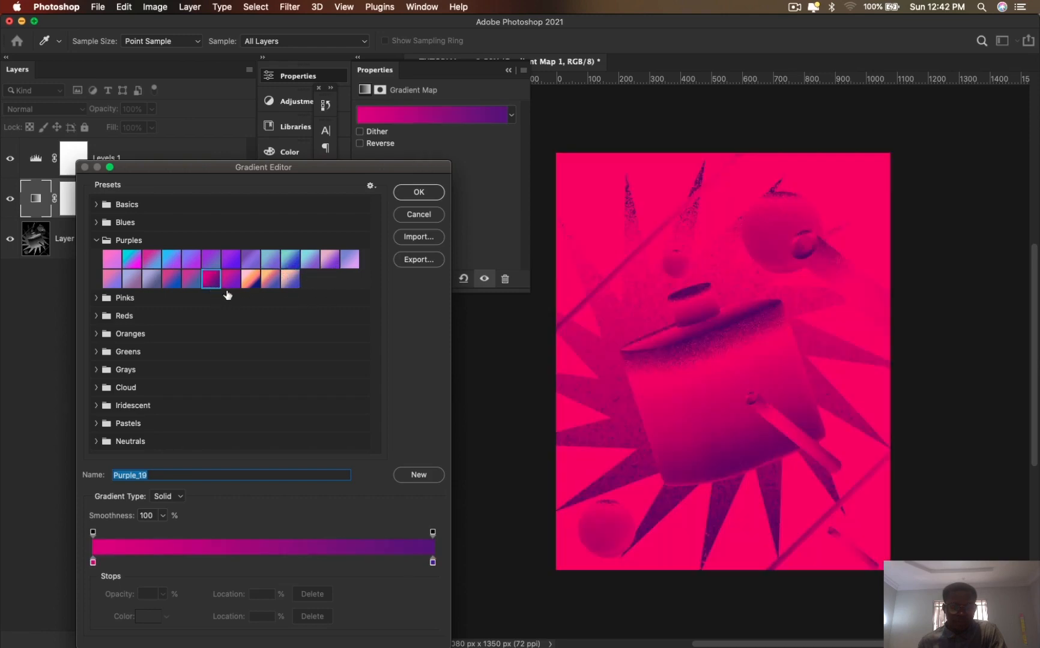
- Apply the Purple_10 preset to the gradient map and put its properties away
left_click(291, 266)
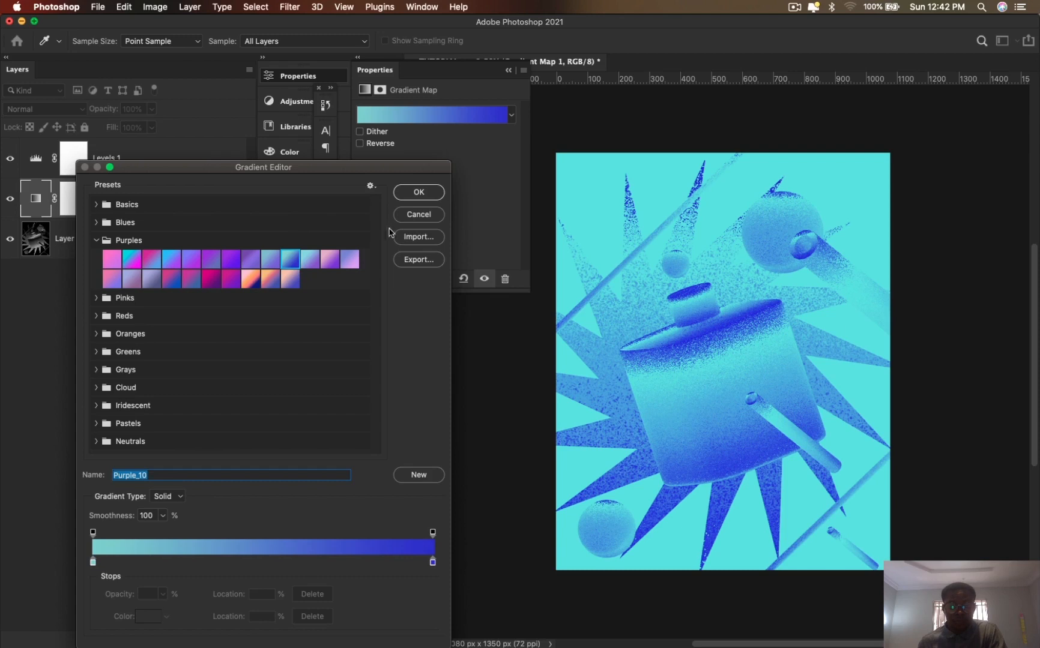
left_click(418, 194)
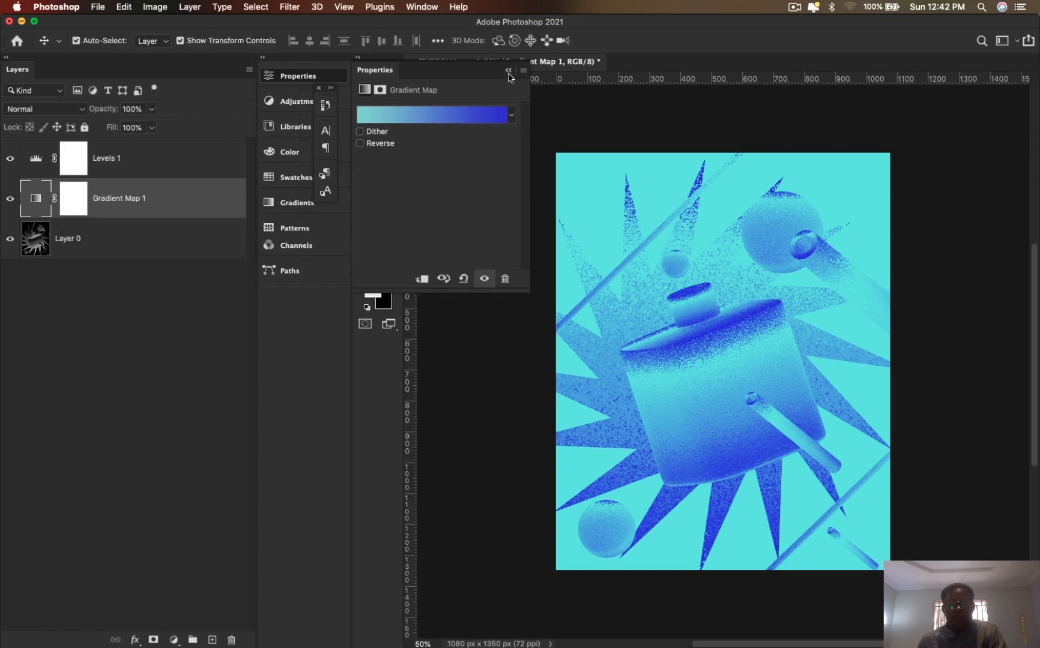
left_click(508, 72)
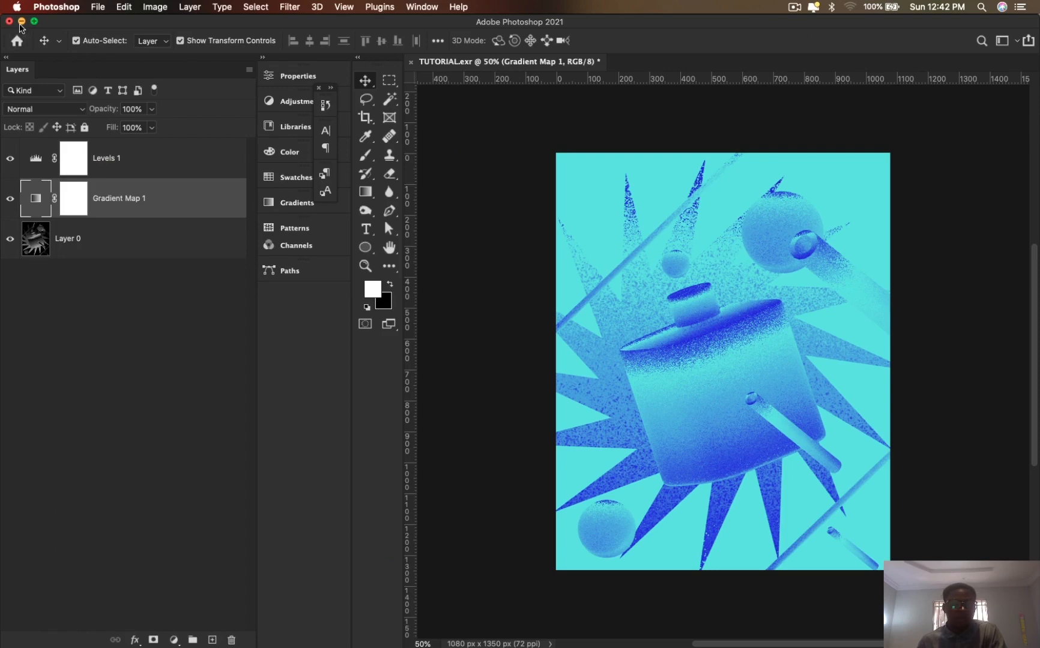
- Minimize the document window and open TUTORIAL_2.exr from the desktop in Photoshop
left_click(21, 22)
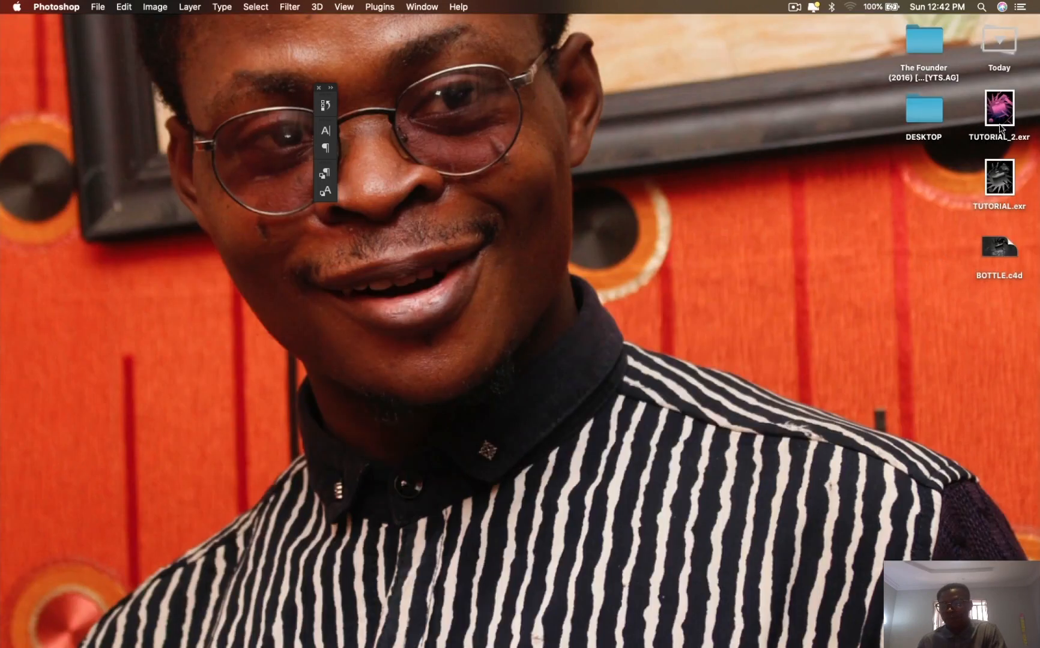
left_click(1000, 127)
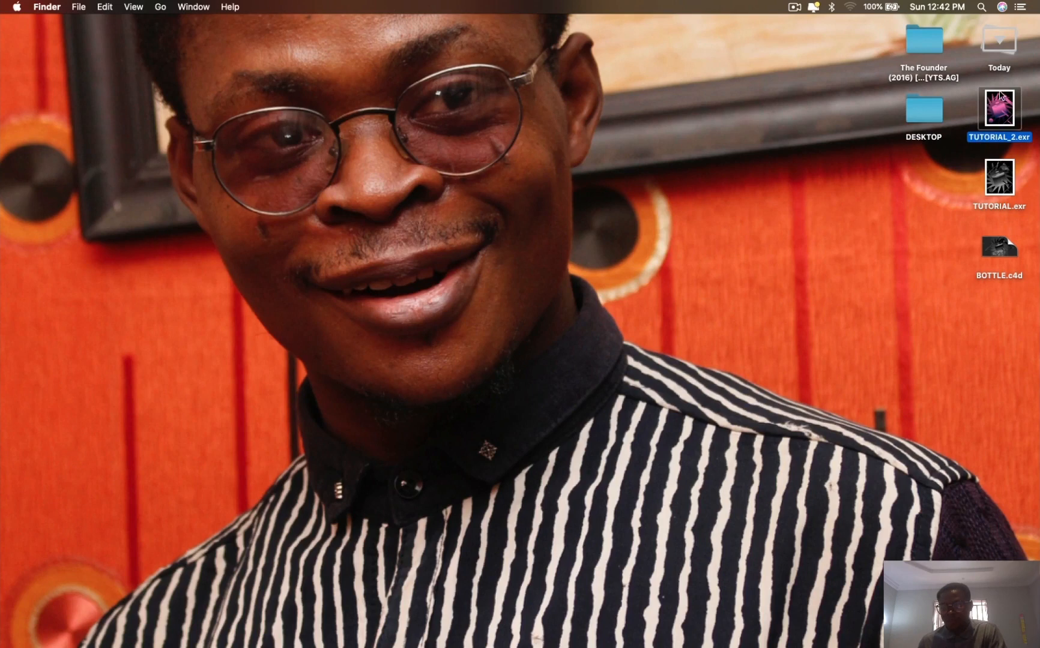
right_click(996, 114)
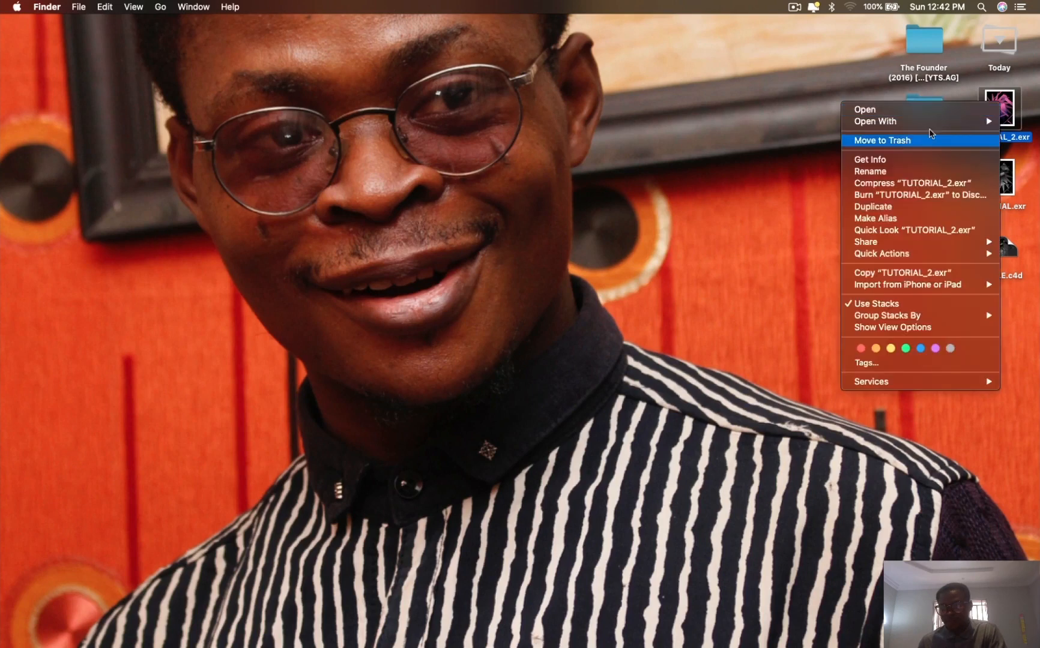
mouse_move(940, 123)
left_click(798, 143)
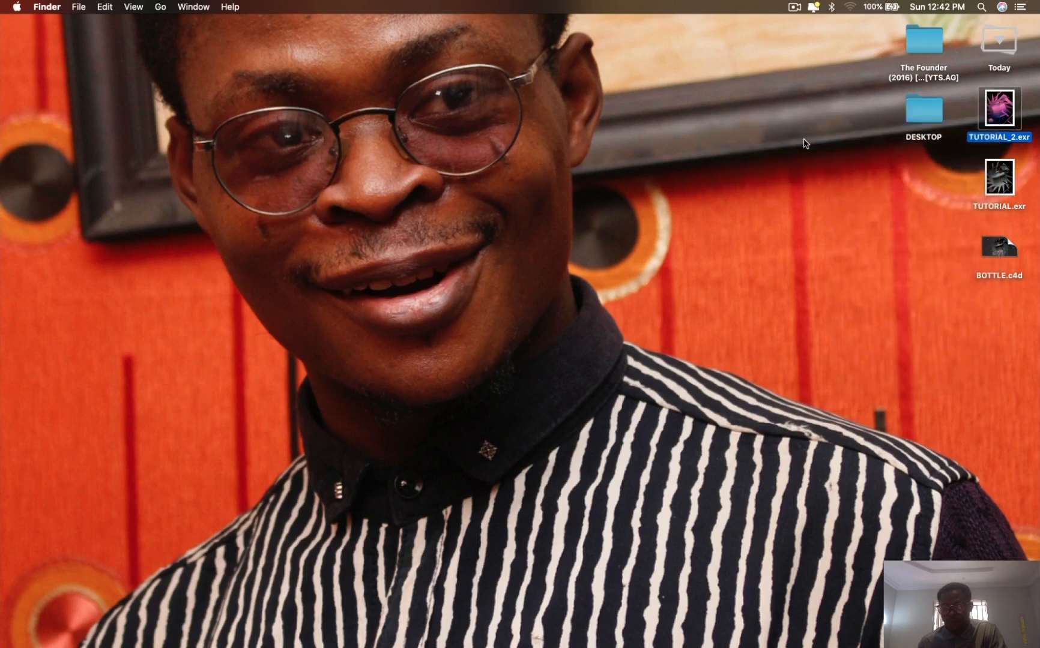
left_click(563, 233)
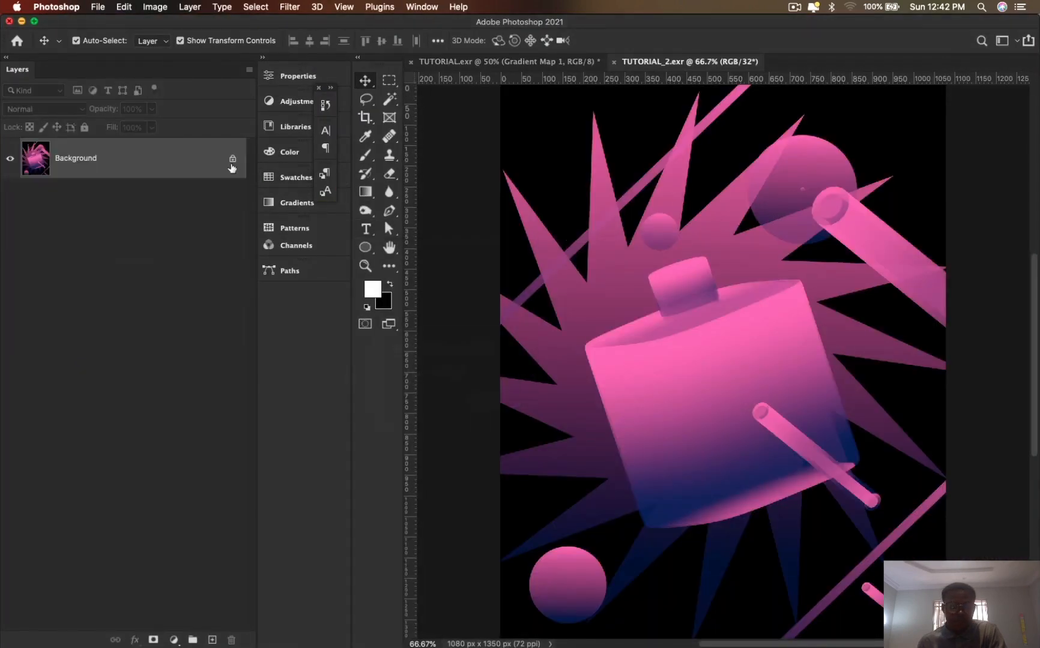
- Unlock the Background layer and convert the document to 8 Bits/Channel without merging layers
left_click(233, 159)
left_click(190, 7)
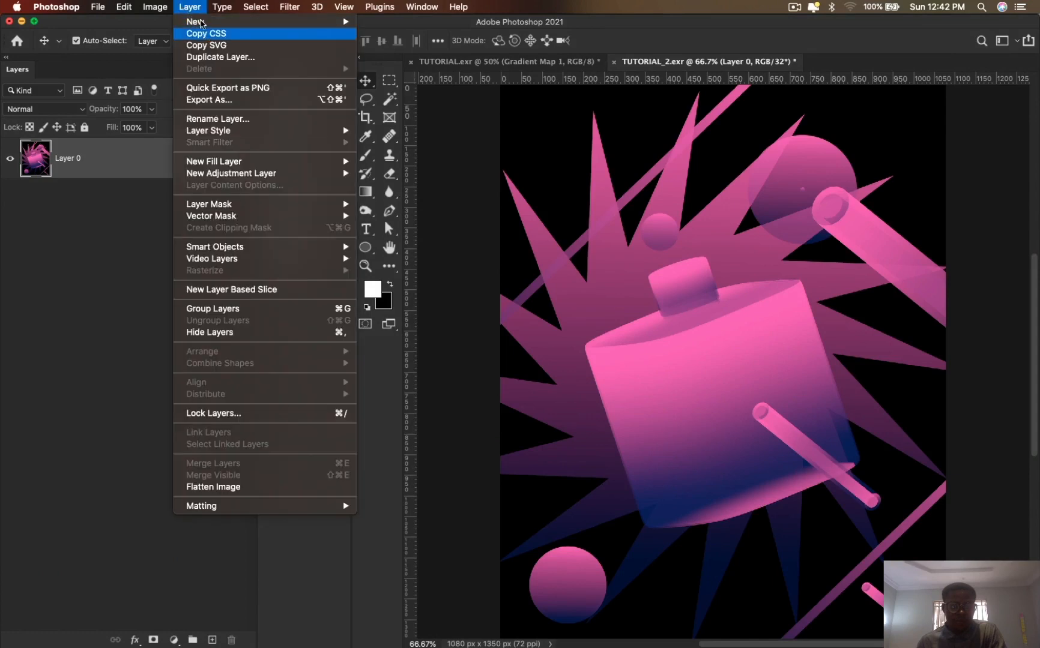
mouse_move(155, 7)
mouse_move(244, 27)
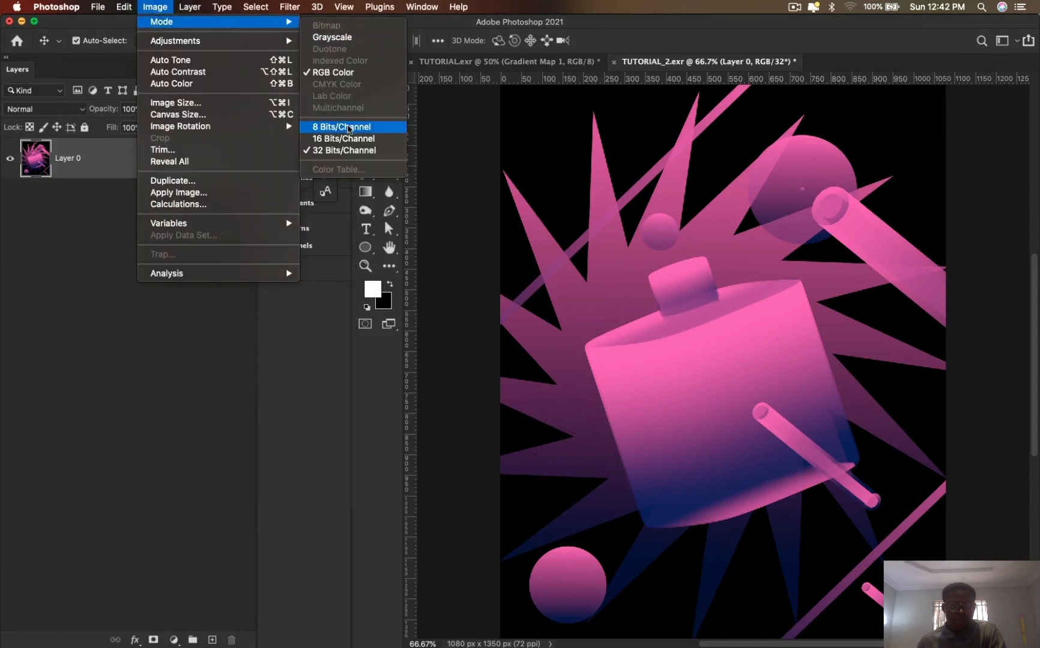
left_click(347, 133)
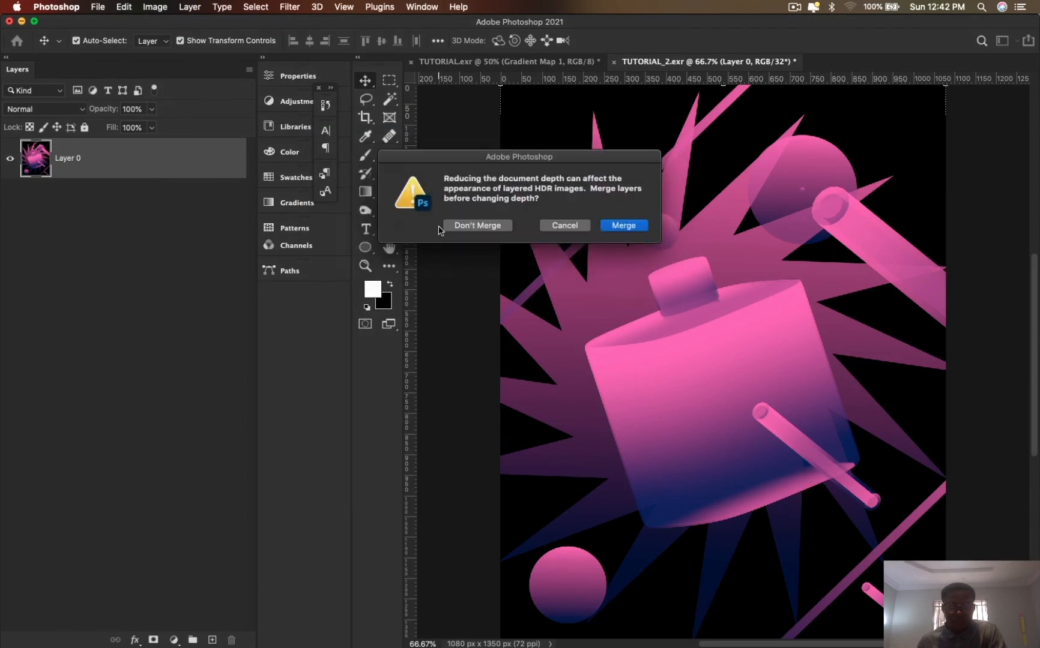
left_click(472, 223)
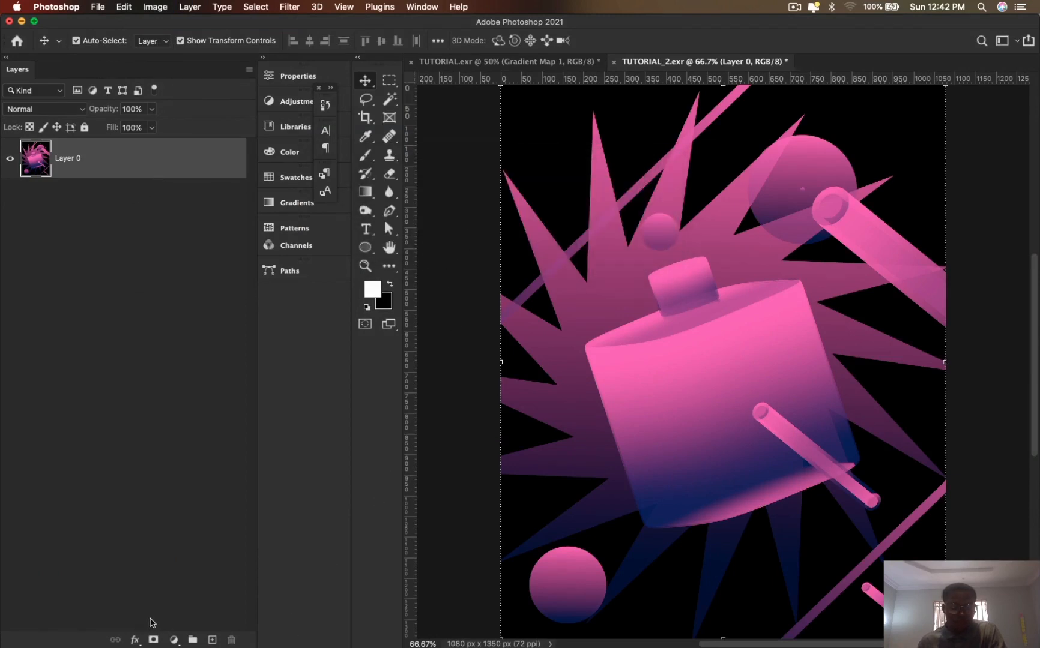
- Add a Gradient Map adjustment layer and try the Greens presets Green_18 and Green_12, settling on Green_27
left_click(177, 641)
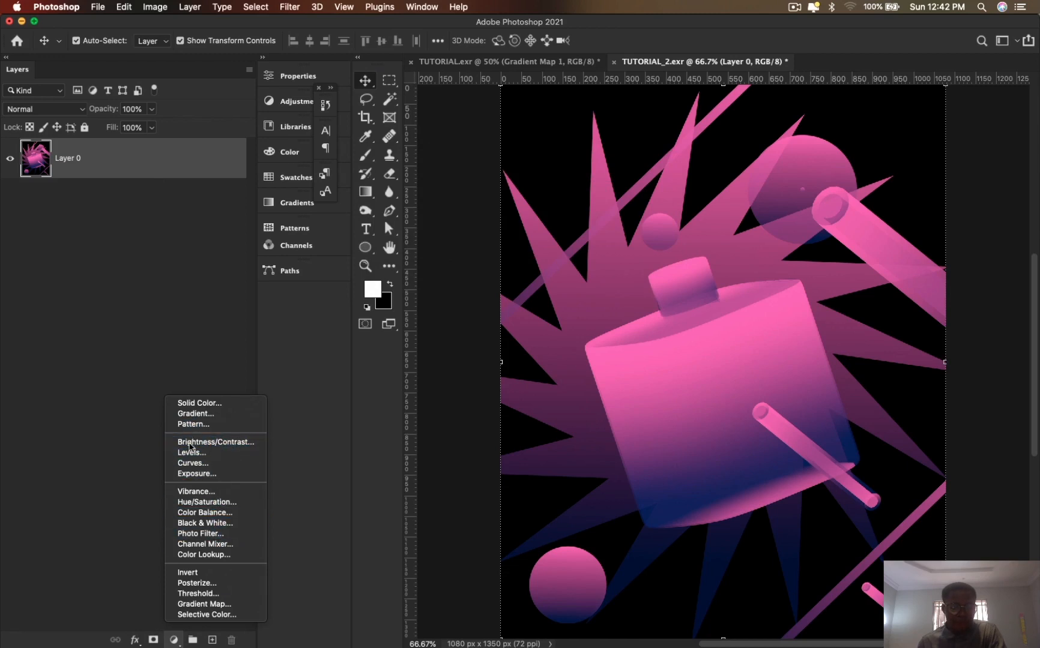
left_click(217, 605)
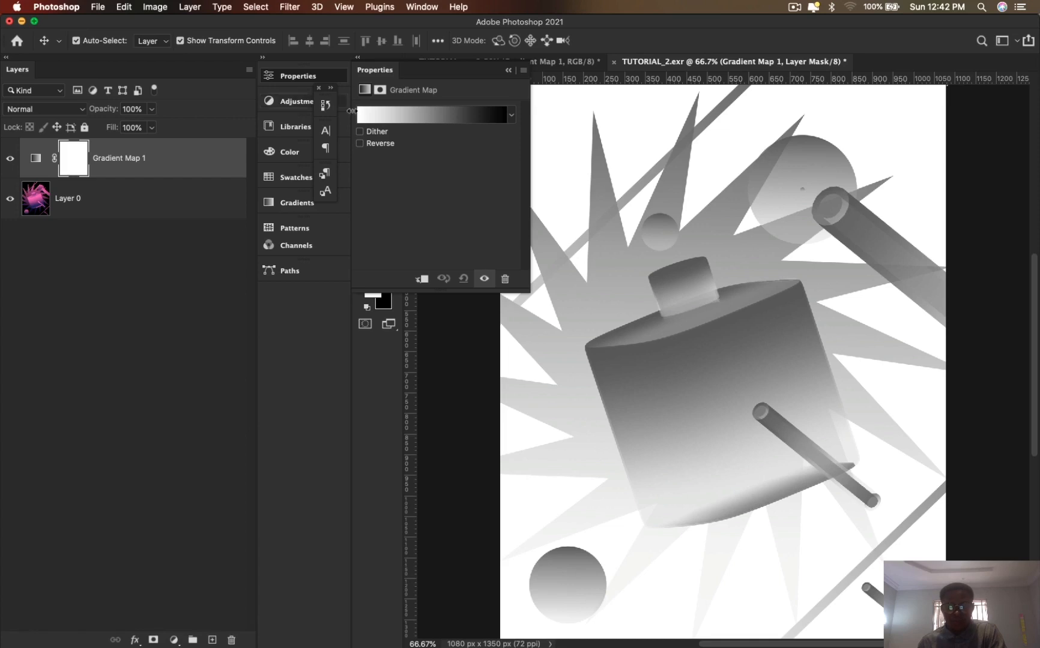
left_click(502, 120)
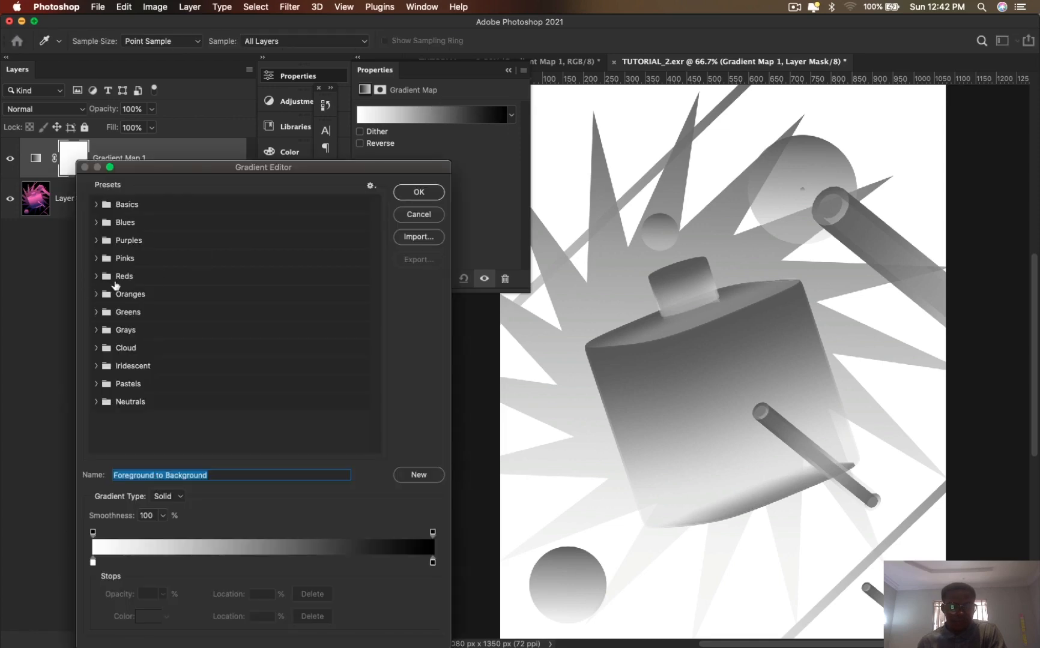
left_click(96, 312)
left_click(196, 355)
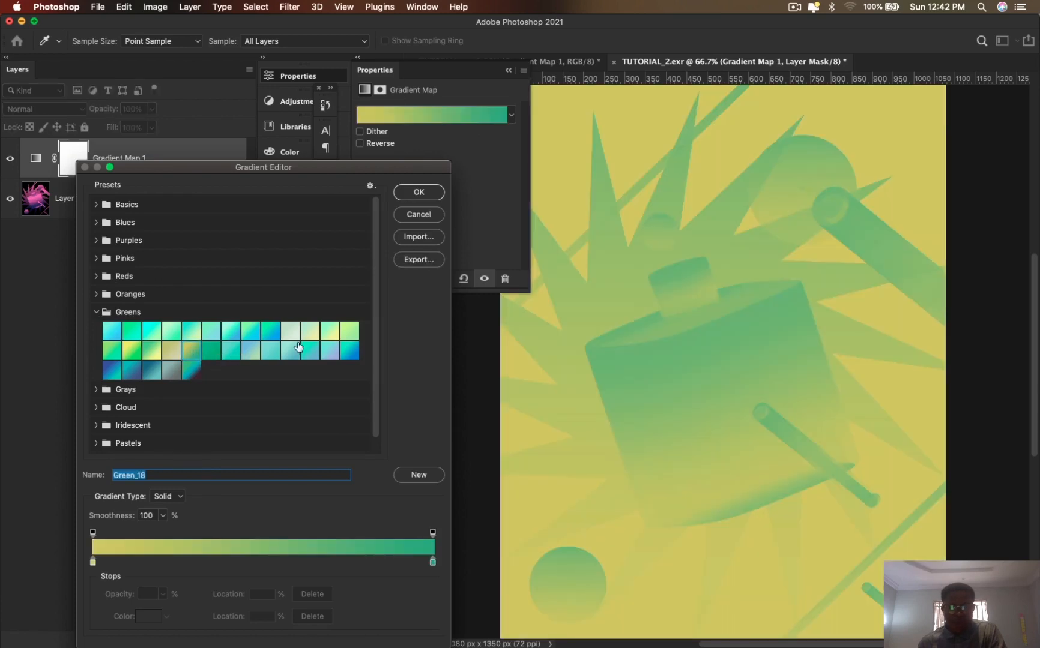
left_click(330, 331)
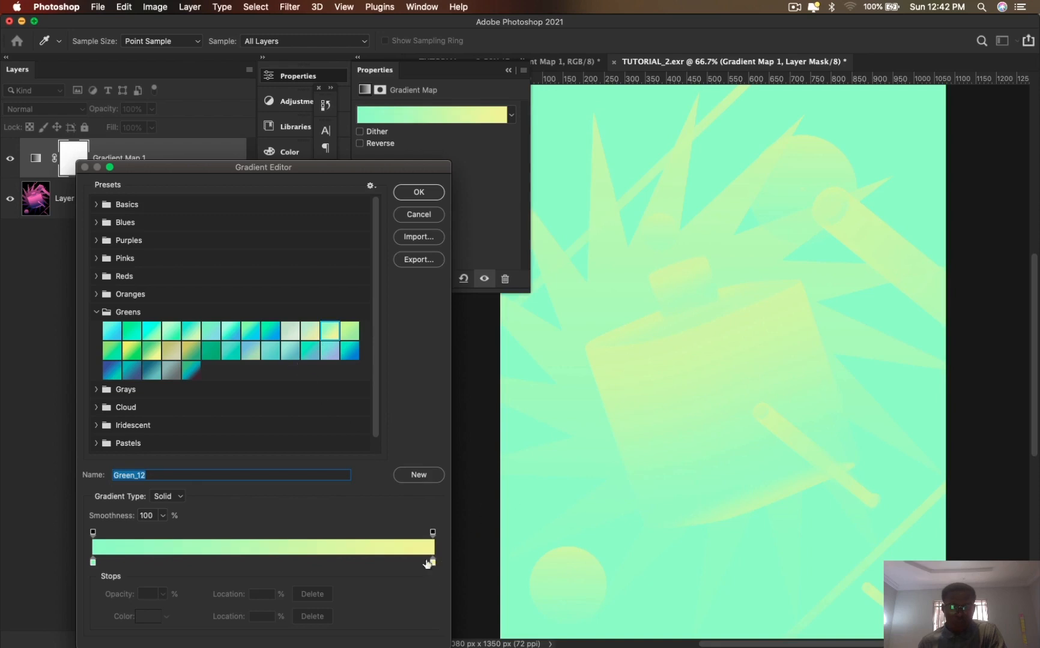
left_click(113, 374)
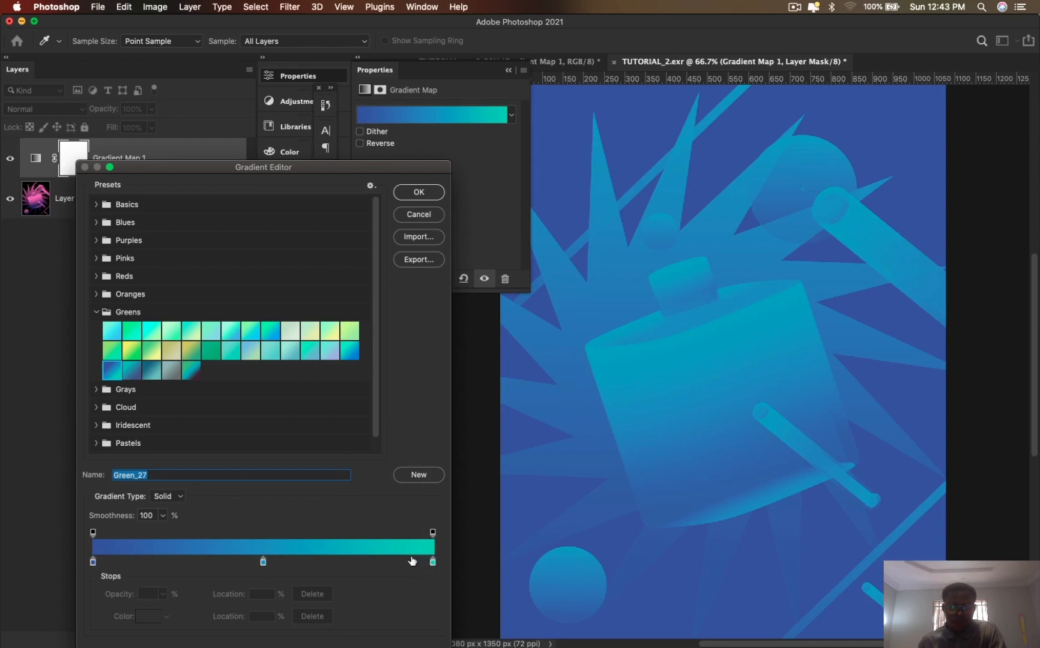
- Move the gradient's middle color stop to the 29% location and accept the gradient
left_click_drag(263, 562, 157, 569)
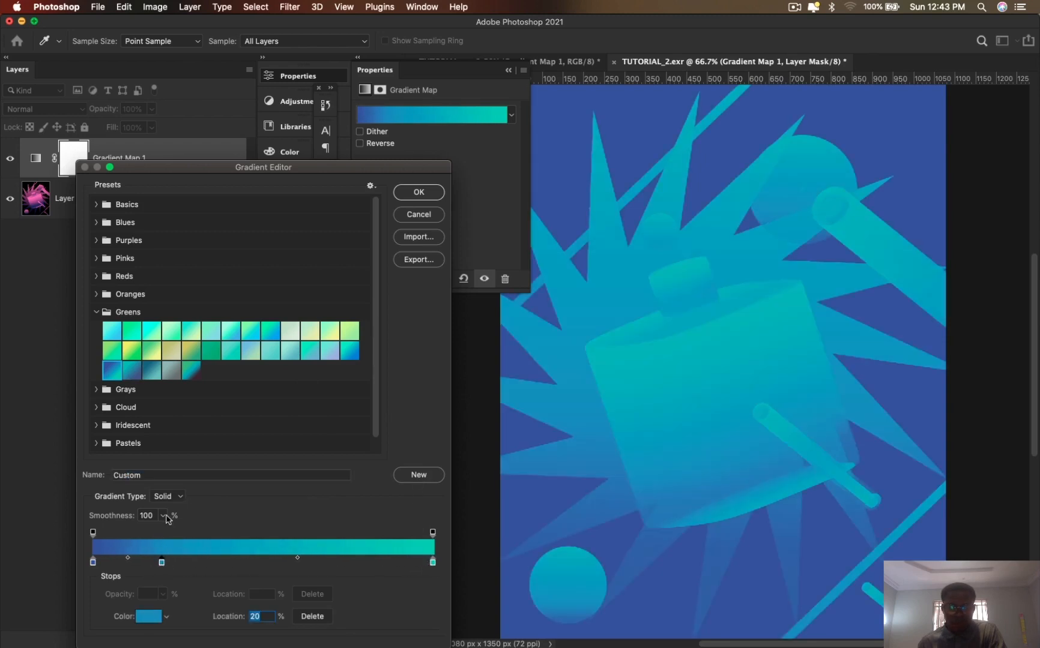
left_click_drag(162, 565, 192, 565)
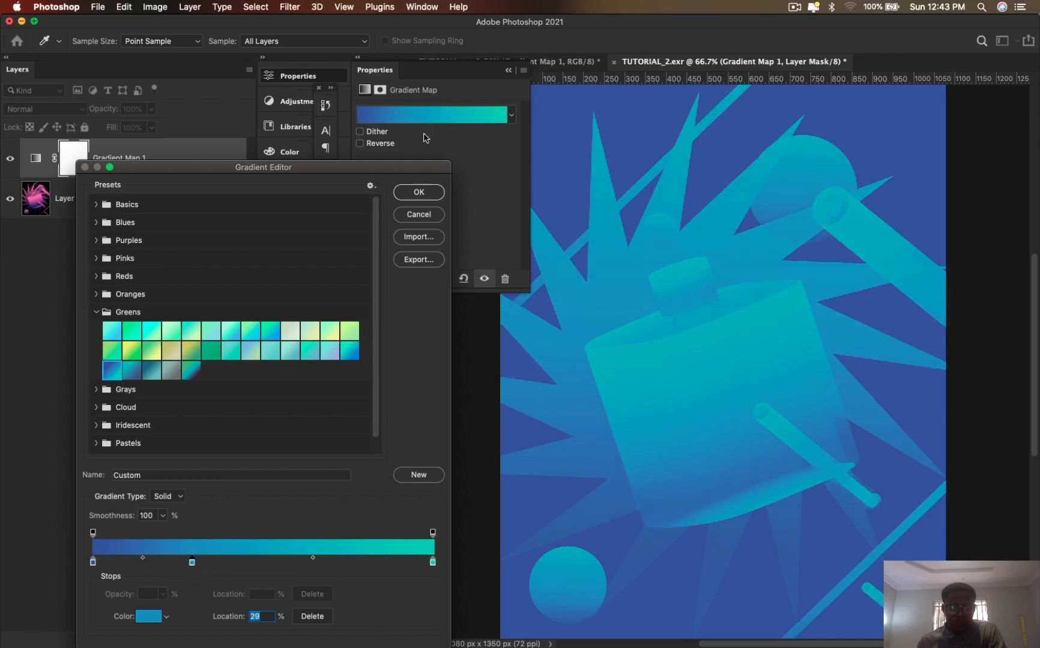
left_click(435, 189)
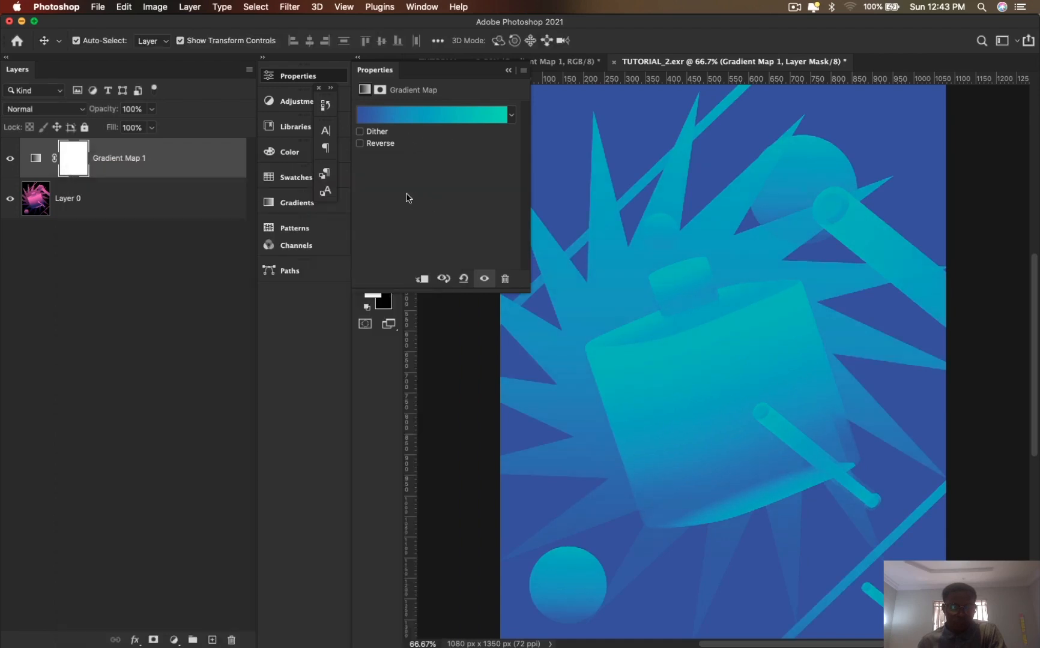
left_click(212, 640)
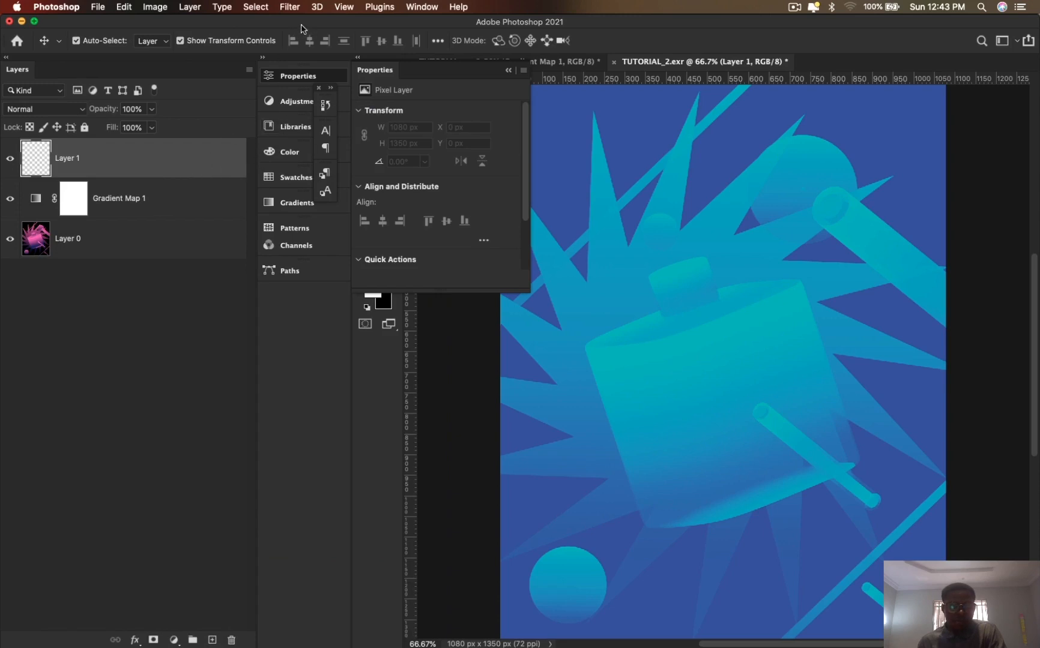
left_click(290, 6)
mouse_move(396, 170)
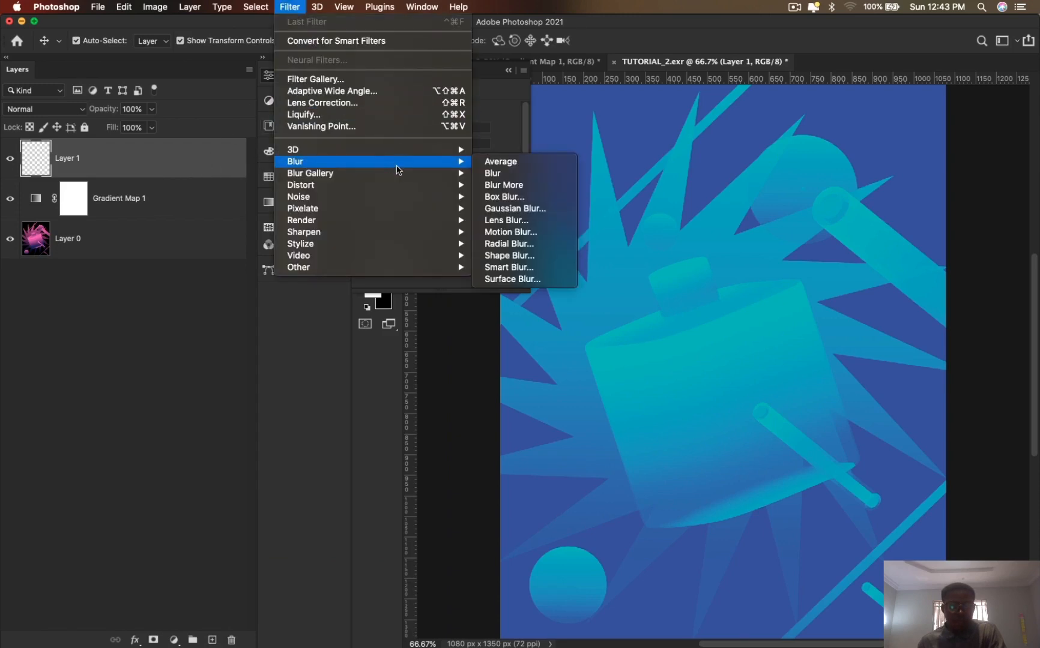
mouse_move(437, 179)
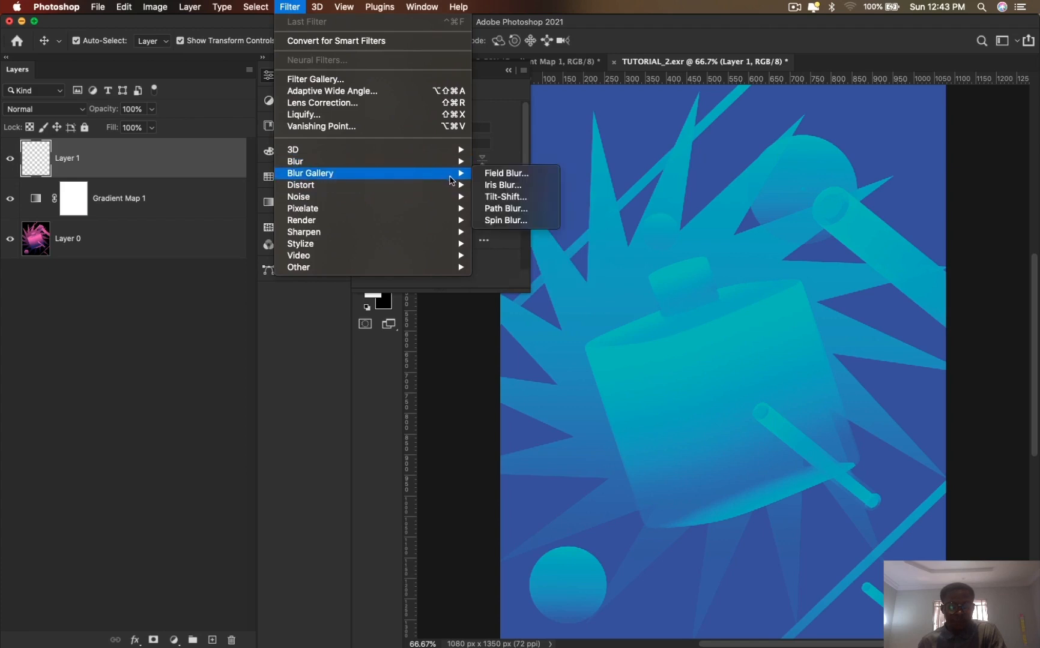
left_click(156, 246)
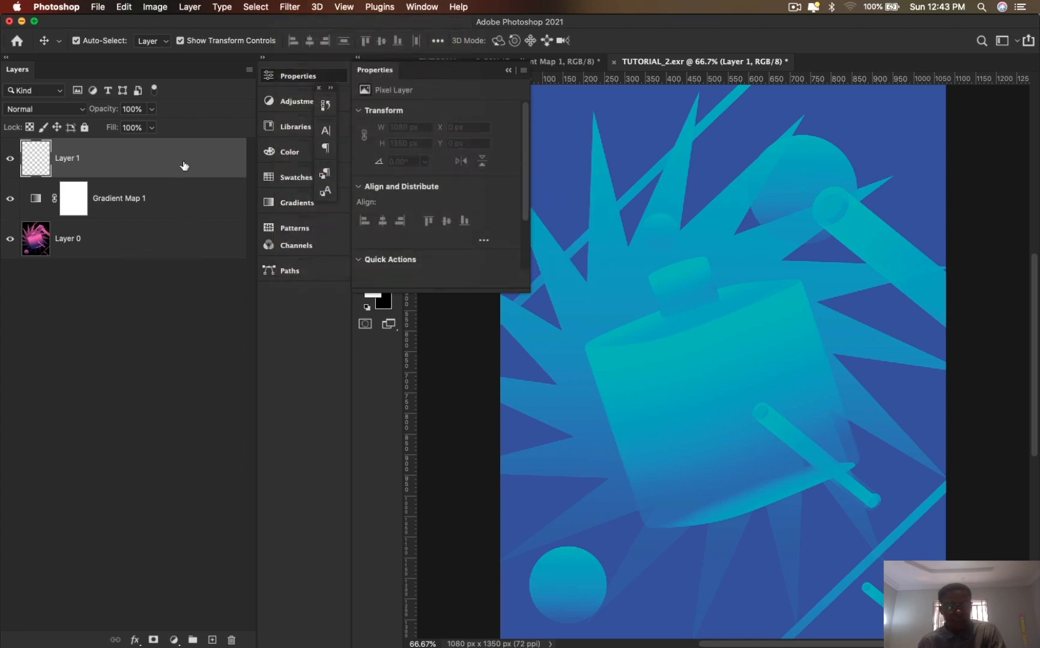
key("BackSpace")
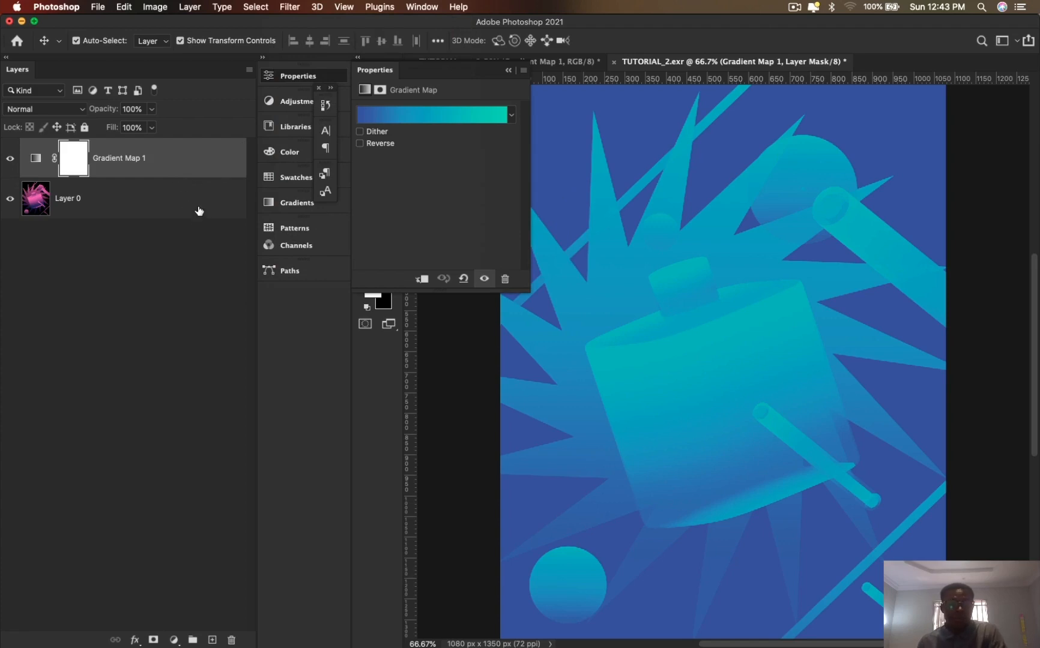
- Group Gradient Map 1 with Layer 0 and expand the group
left_click(199, 210)
left_click(204, 168, "shift")
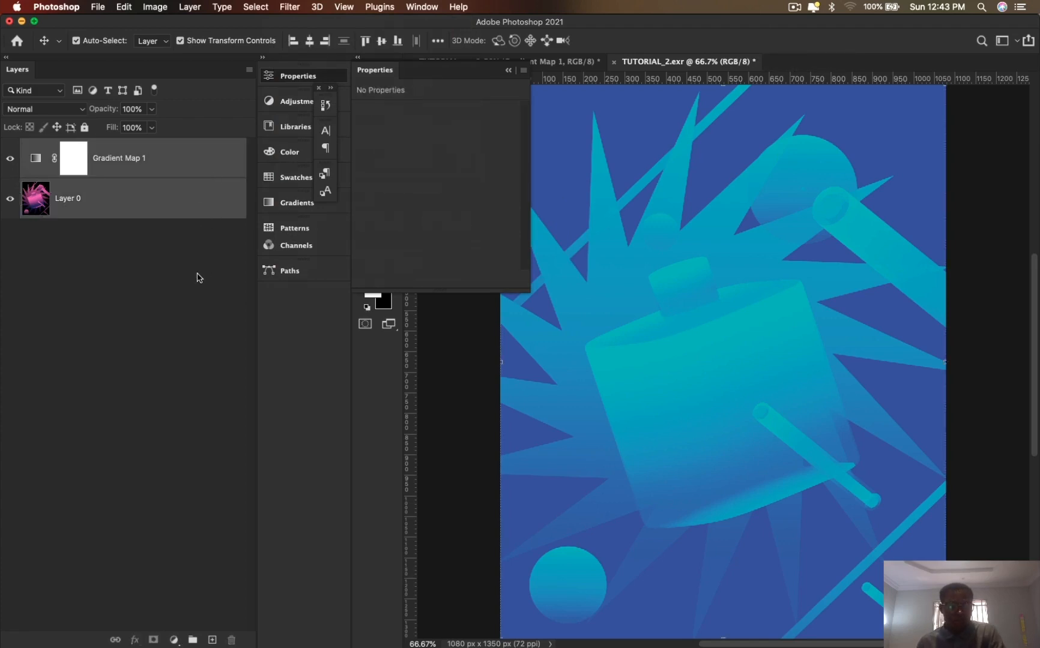
key("super+g")
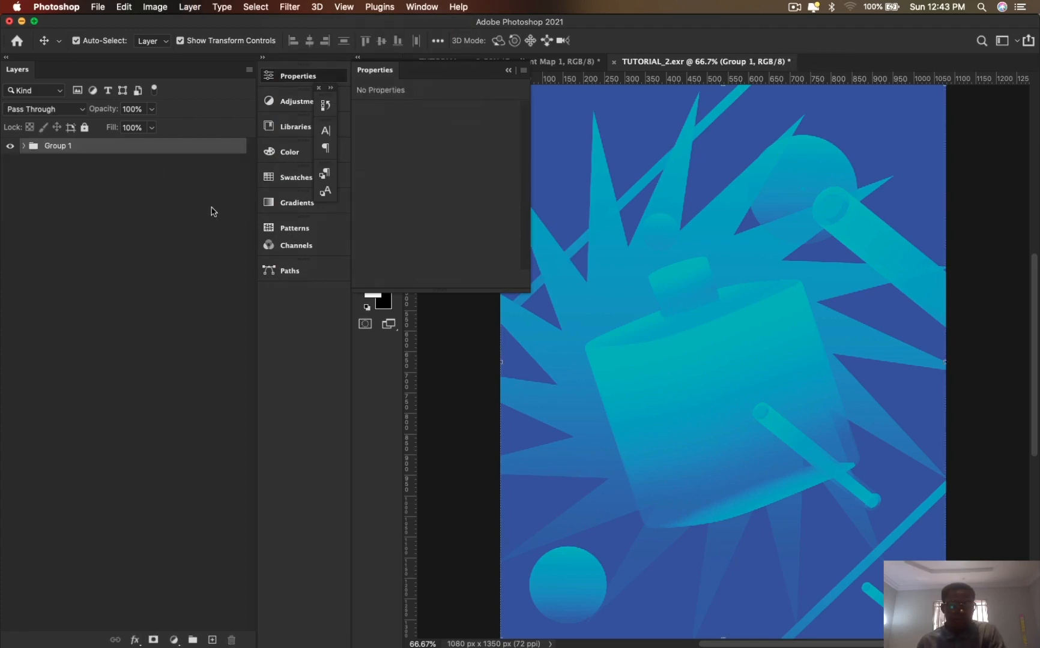
left_click(23, 147)
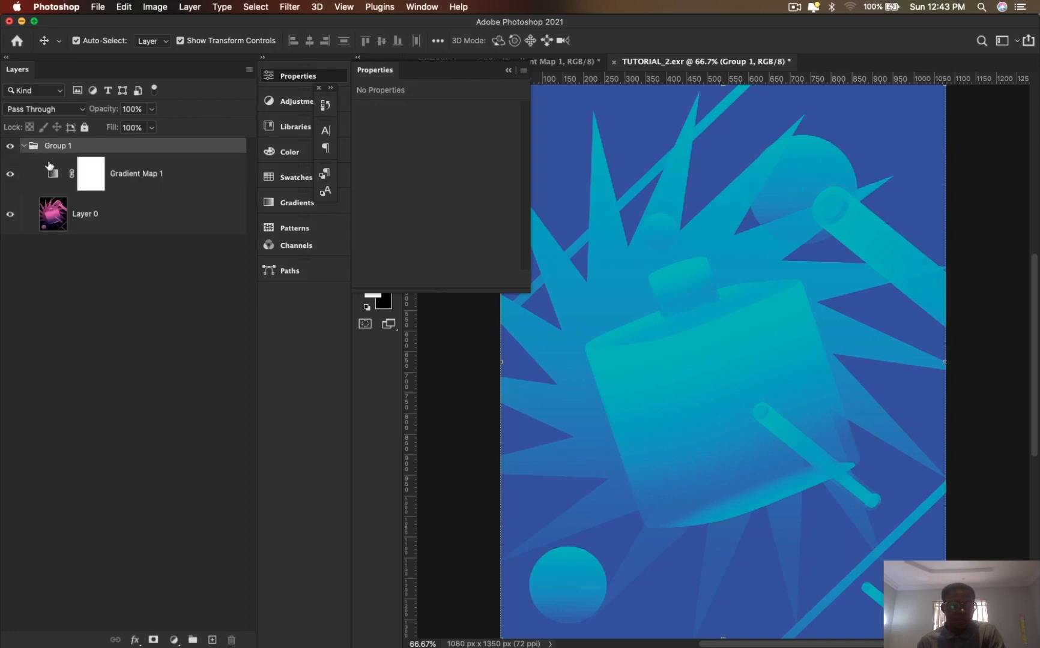
- Convert Layer 0 inside the group to a Smart Object
left_click(136, 218)
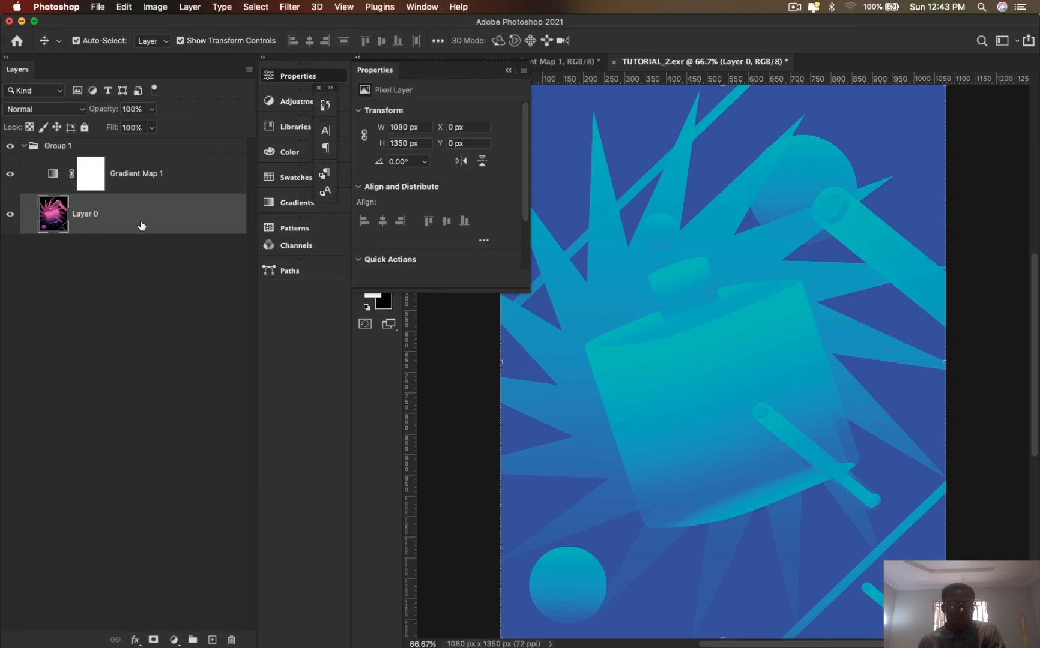
right_click(141, 225)
key("e")
right_click(155, 214)
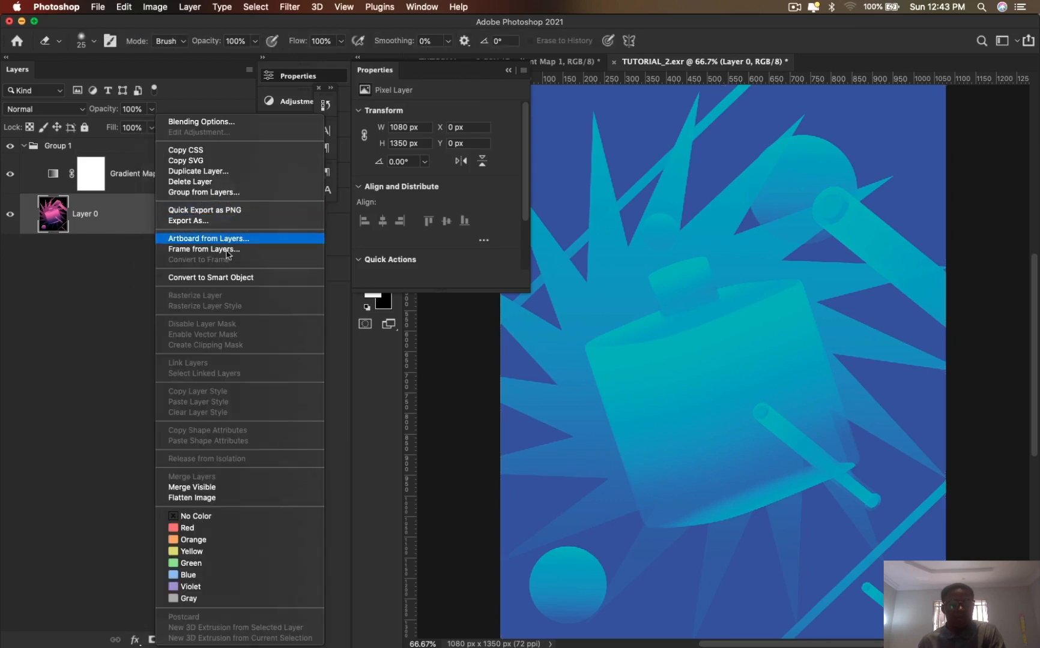
left_click(240, 277)
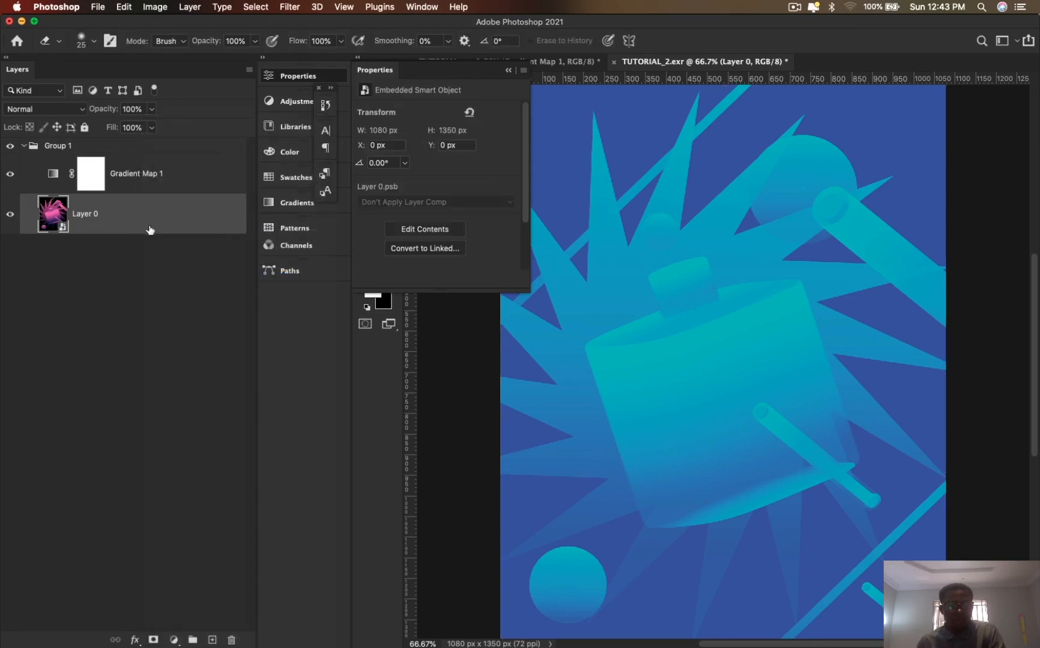
- Apply an Add Noise smart filter to Layer 0 with an amount of 14.21% and Uniform distribution
left_click(291, 7)
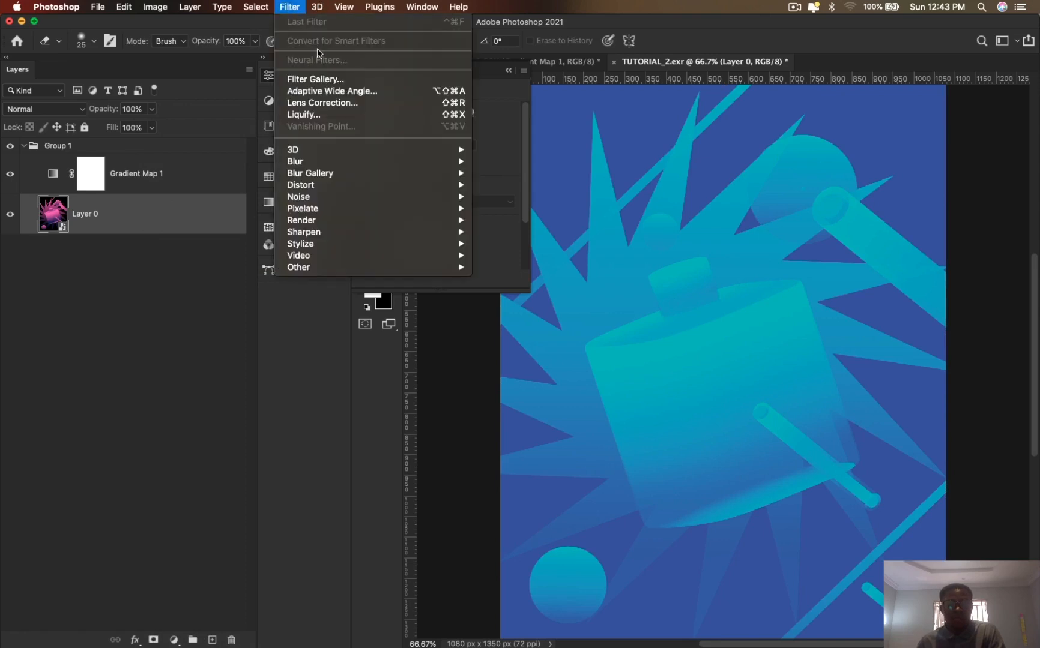
mouse_move(463, 202)
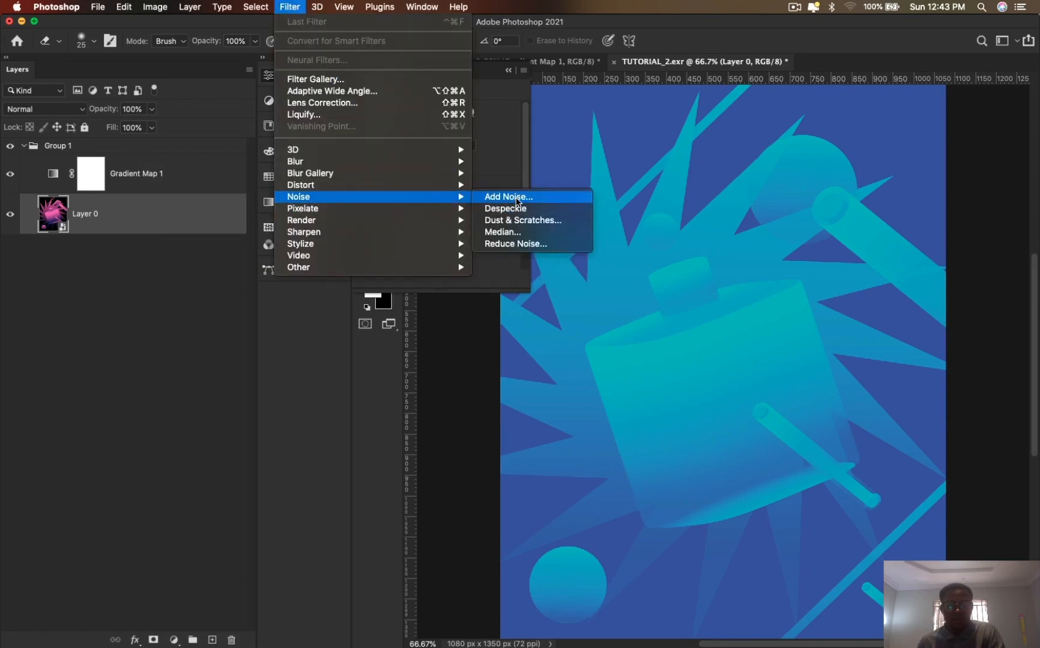
left_click(516, 199)
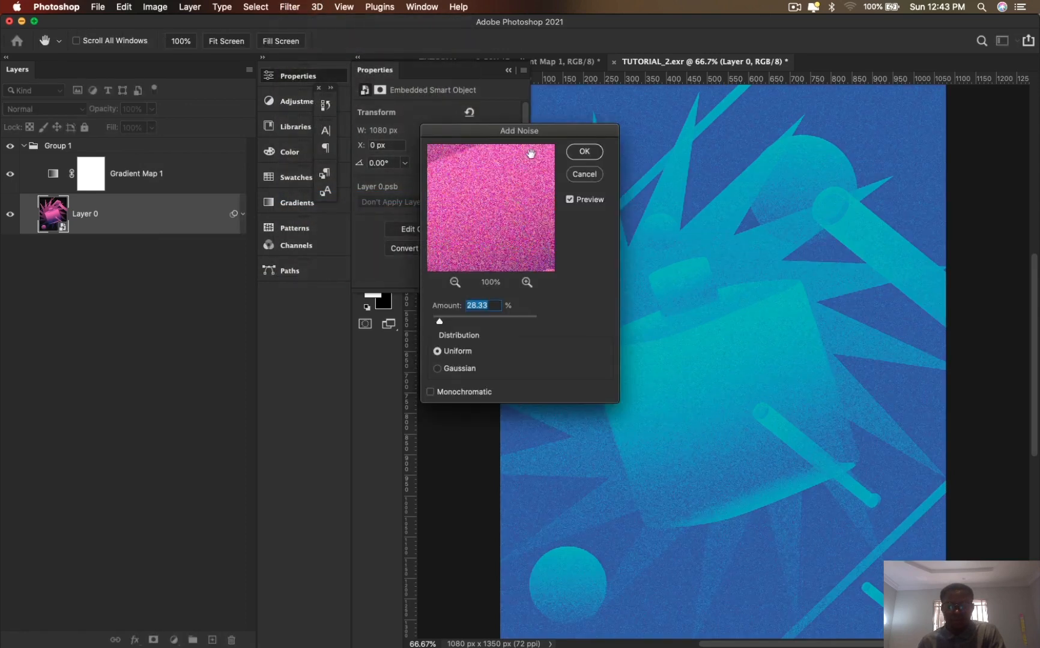
left_click_drag(538, 140, 328, 105)
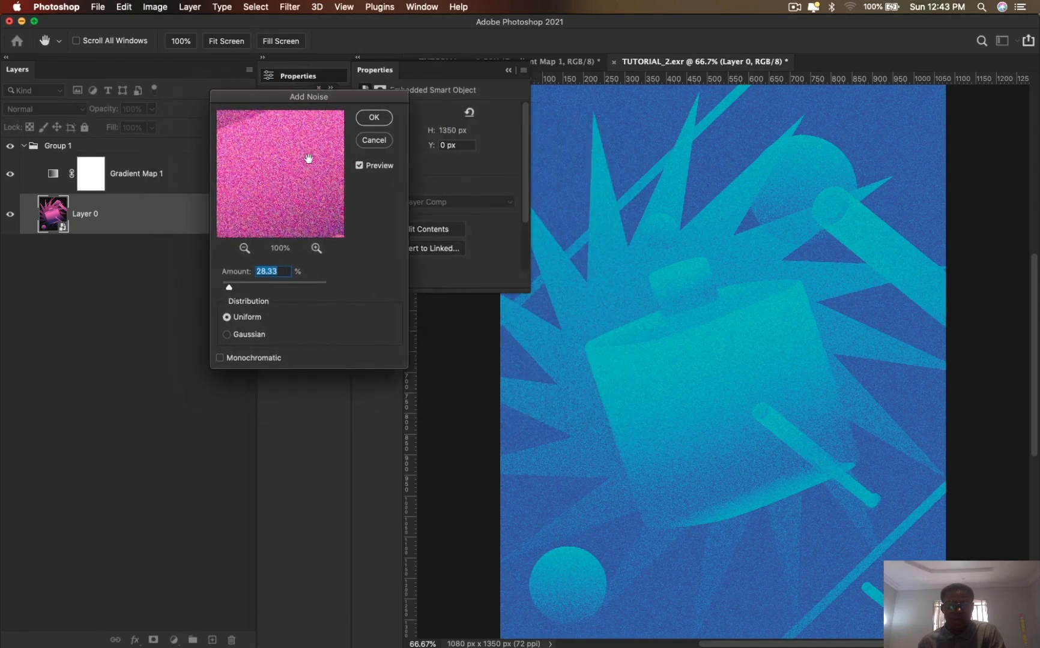
mouse_move(233, 292)
left_mouse_down()
mouse_move(268, 299)
mouse_move(226, 293)
left_mouse_up()
left_click(383, 119)
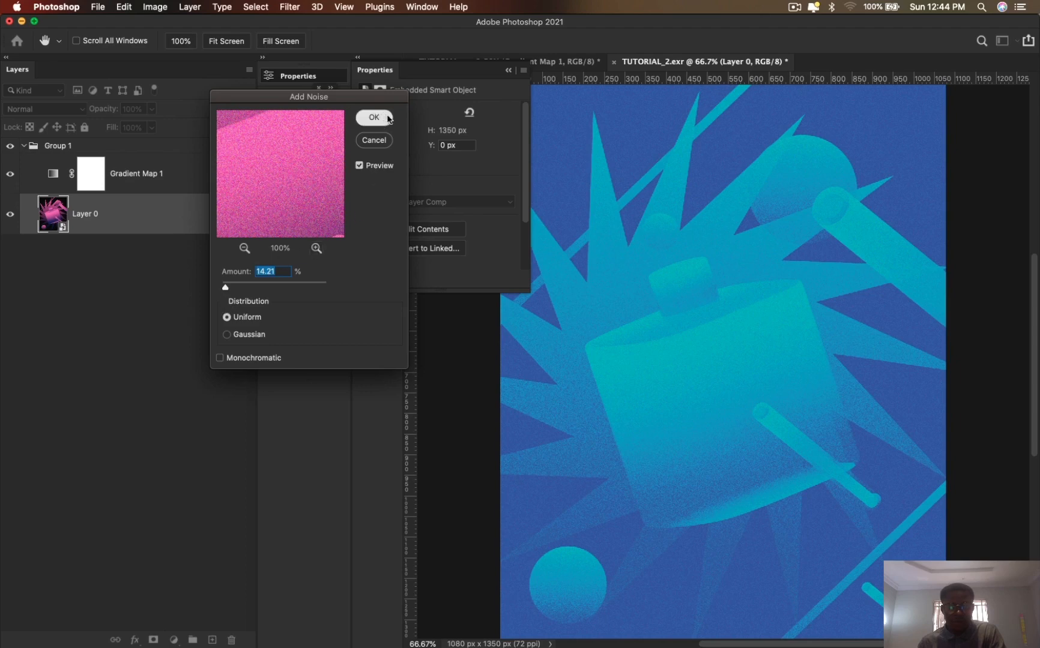
- Open the gradient of Gradient Map 1 for editing and try the Orange_05 and Purple_02 presets on it
left_click(60, 182)
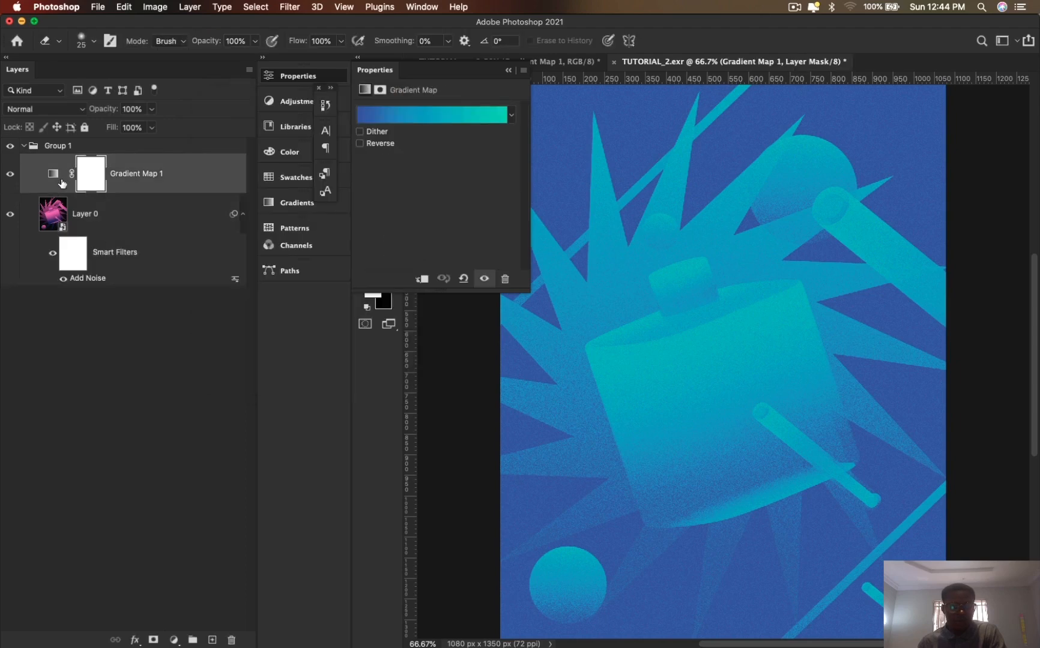
left_click(483, 119)
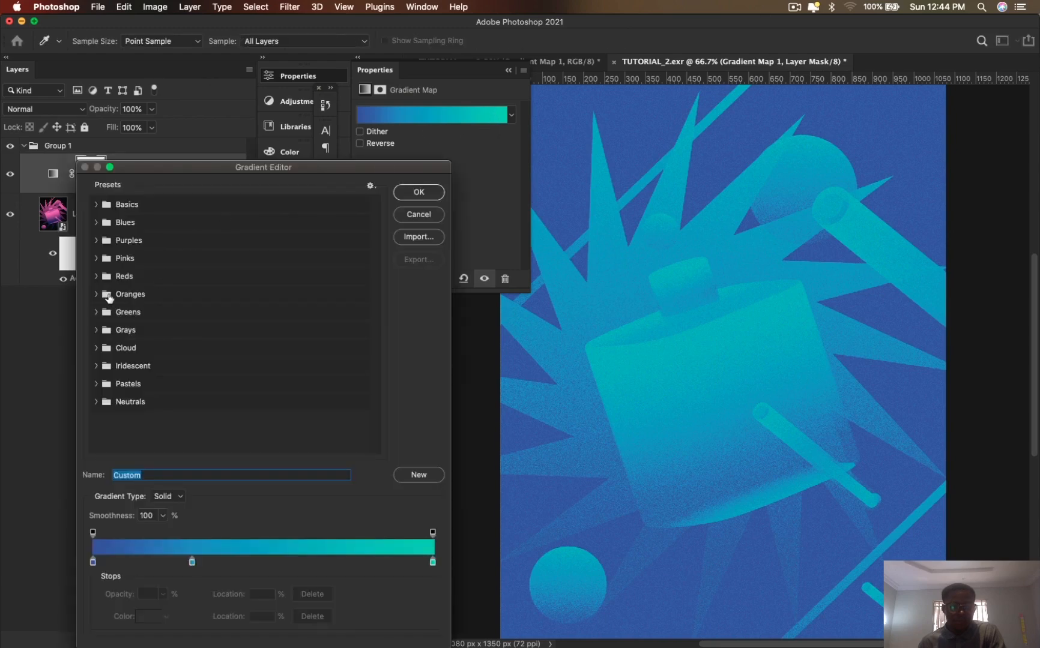
left_click(96, 294)
left_click(188, 318)
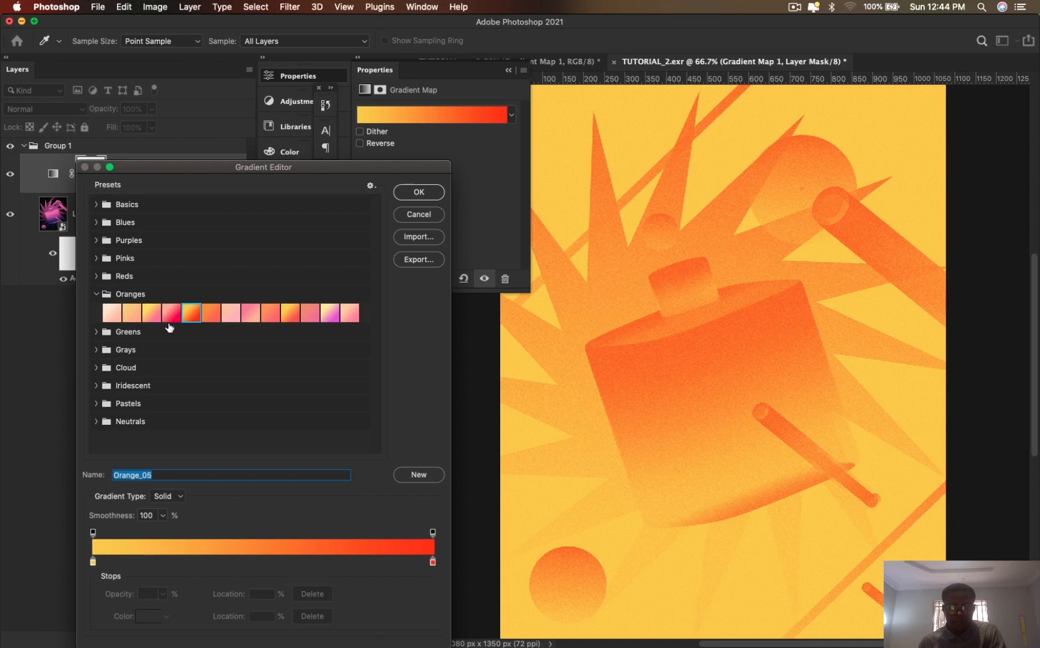
left_click(96, 294)
left_click(108, 241)
left_click(130, 264)
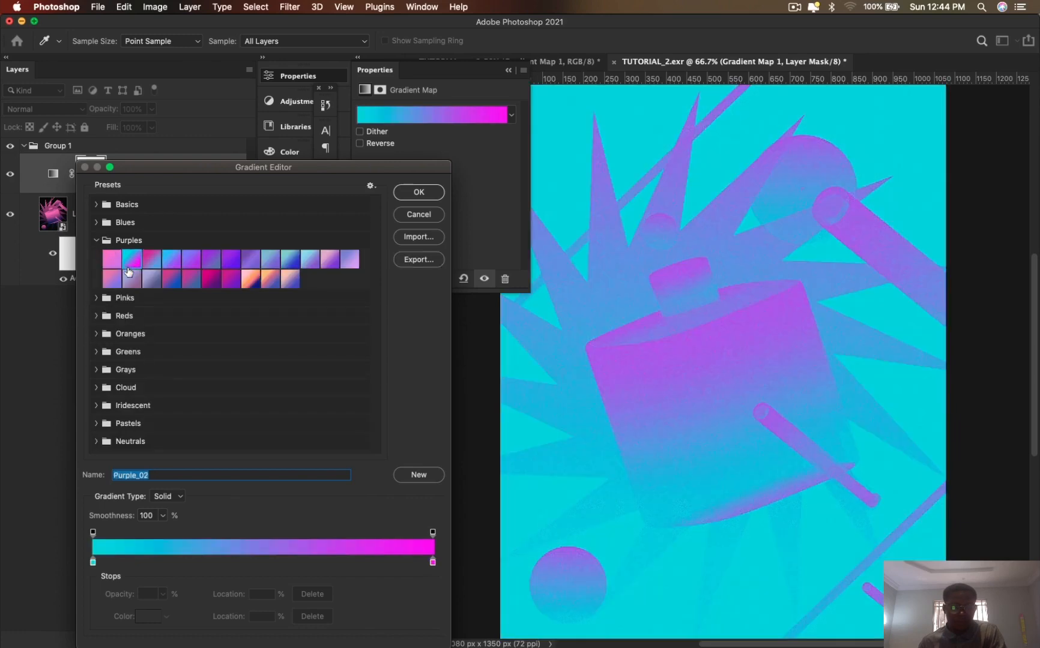
- Try the Blue_28 preset, choose Blue_27 as the gradient for Gradient Map 1 and accept it
left_click(96, 222)
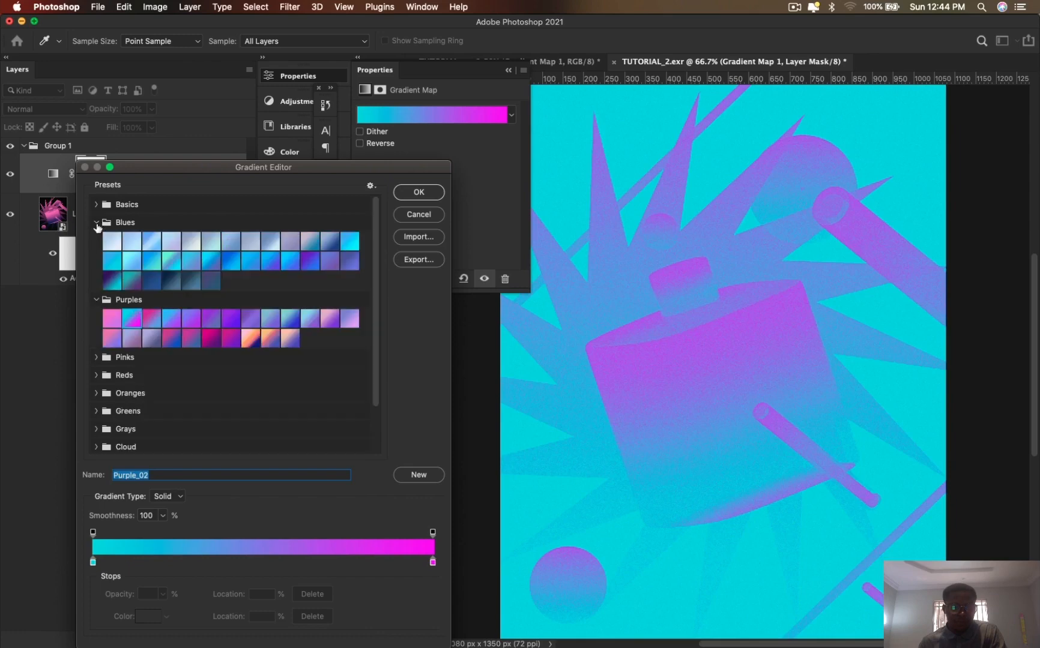
left_click(132, 286)
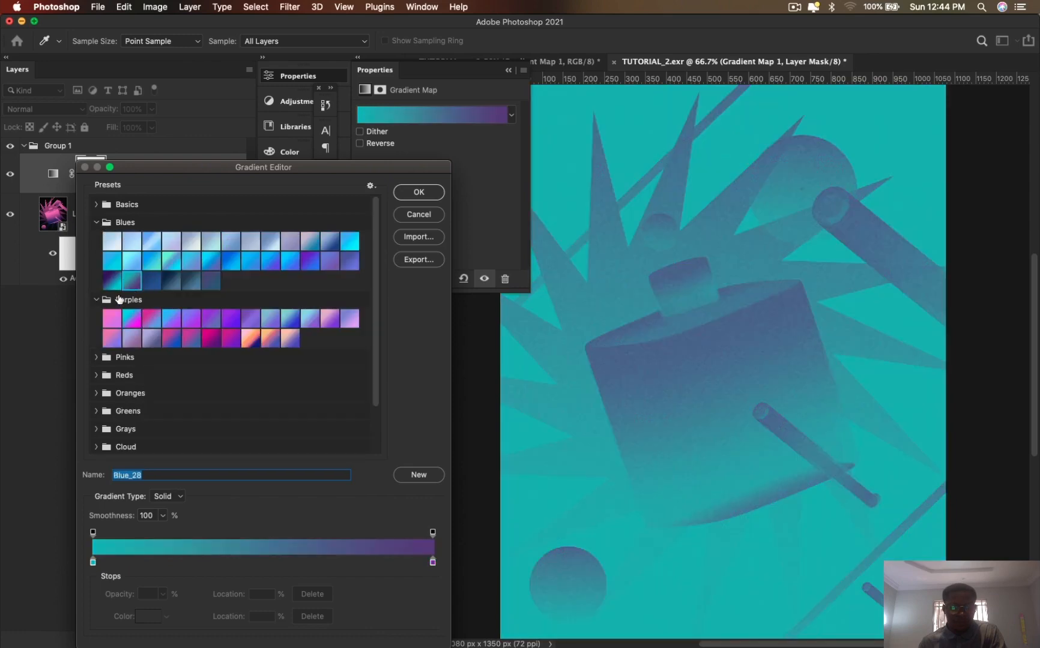
left_click(113, 282)
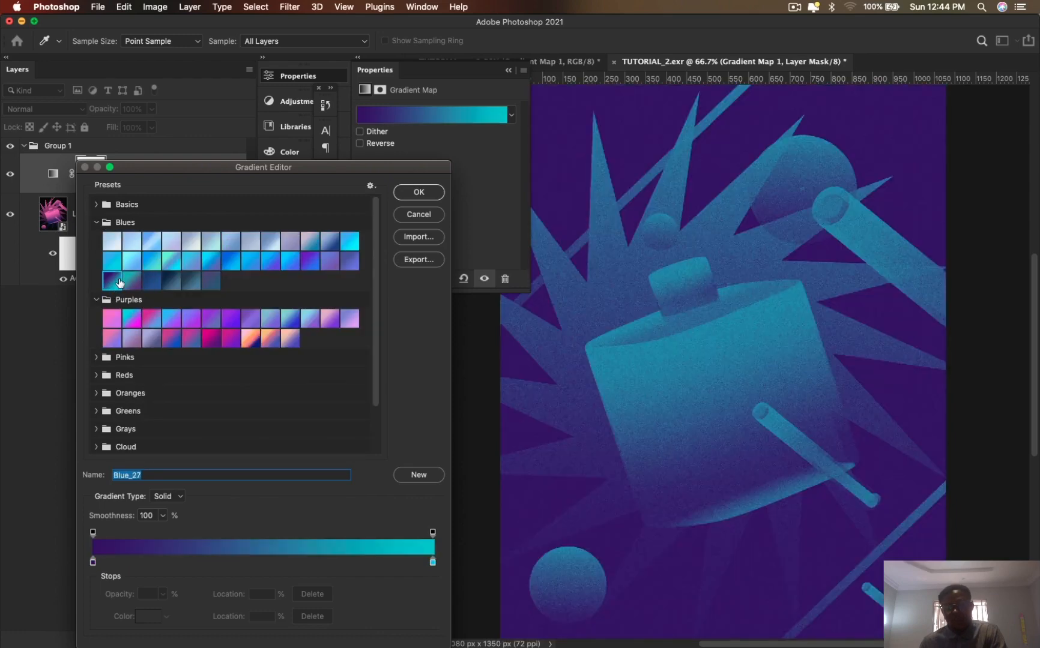
left_click(430, 197)
left_click(514, 79)
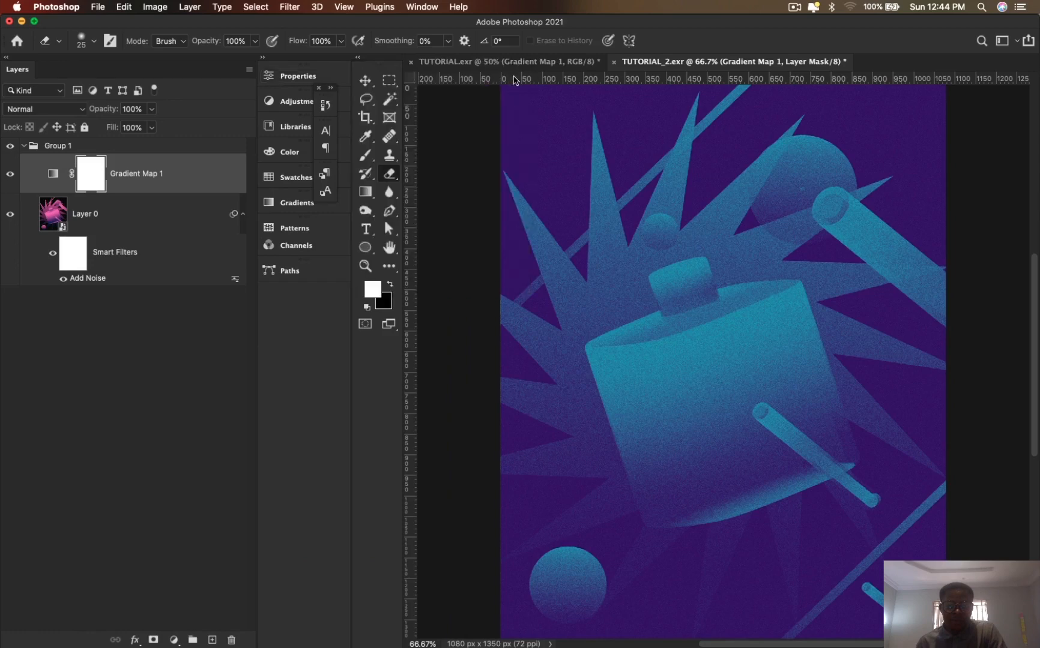
- Collapse Group 1, clear the layer selection and activate the Move tool
left_click(25, 147)
left_click(93, 202)
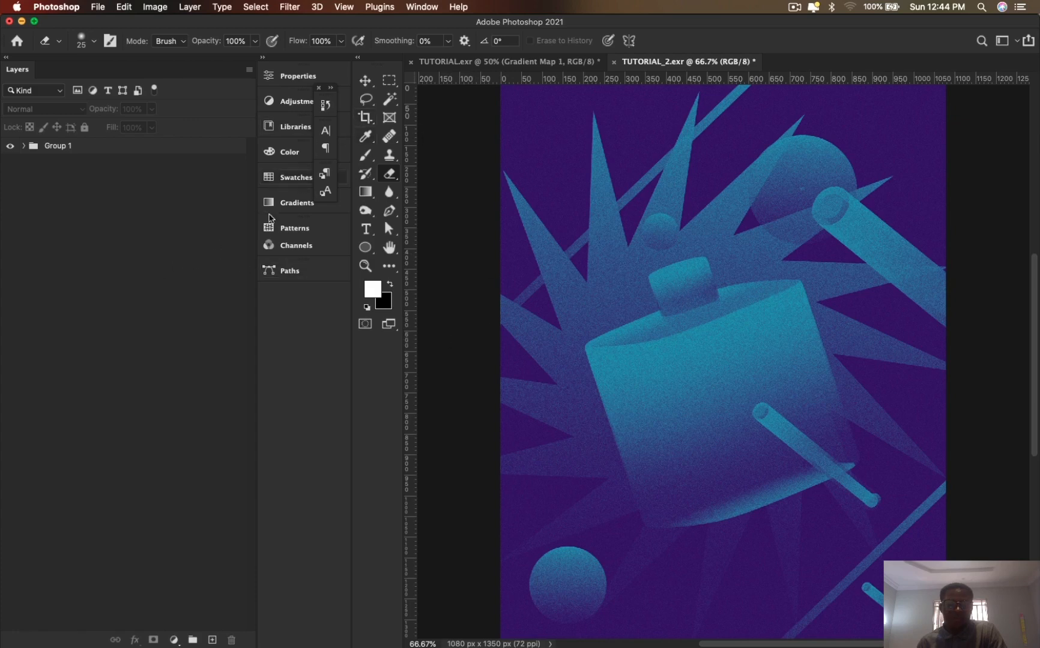
left_click(374, 233)
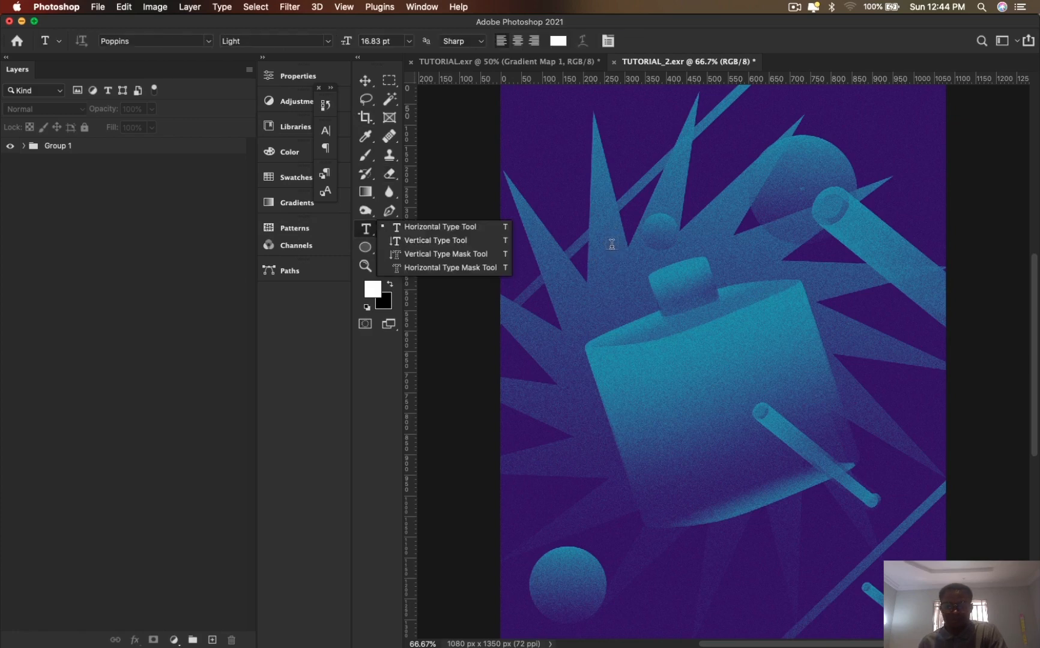
left_click(62, 149)
left_click(132, 202)
key("v")
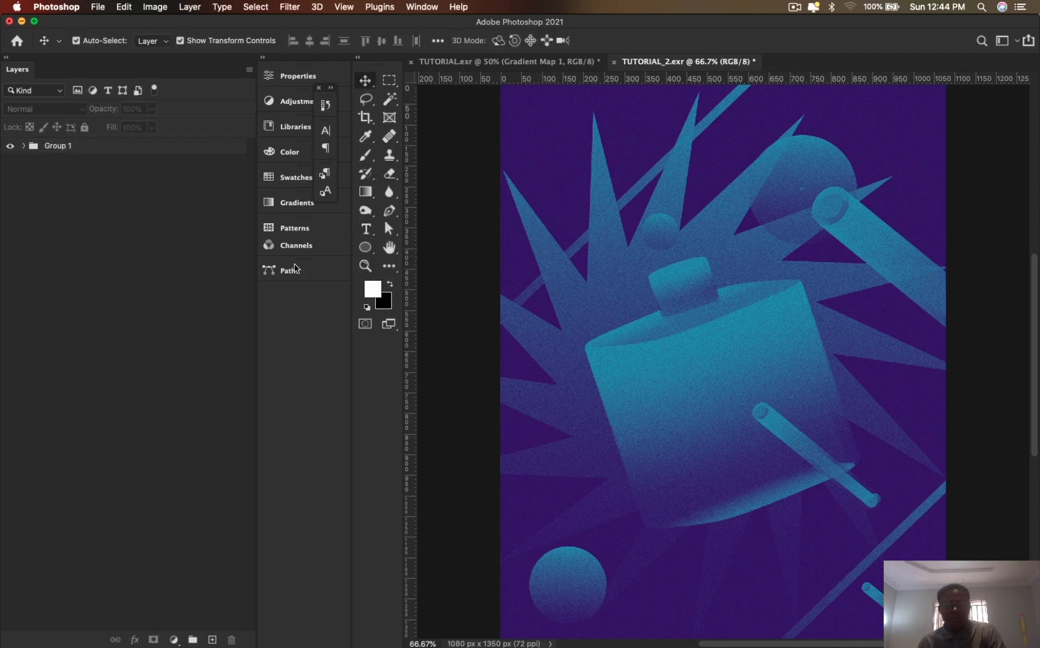
- Save the document to the Desktop as TUTORIAL_2.psd in Photoshop format with the default format options
key("super+s")
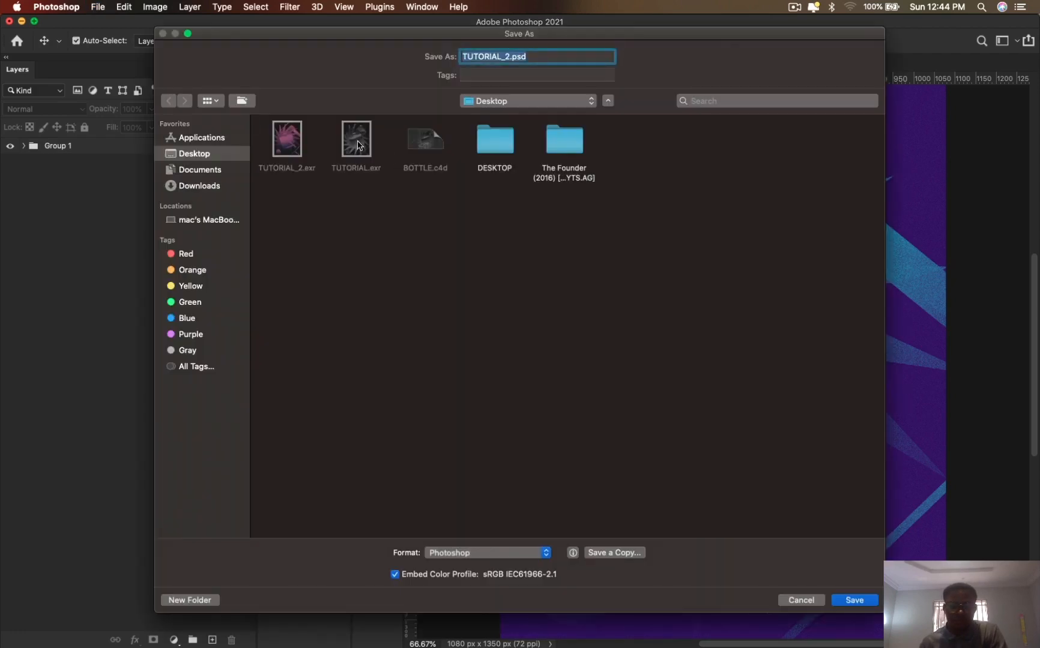
left_click(862, 602)
left_click(669, 293)
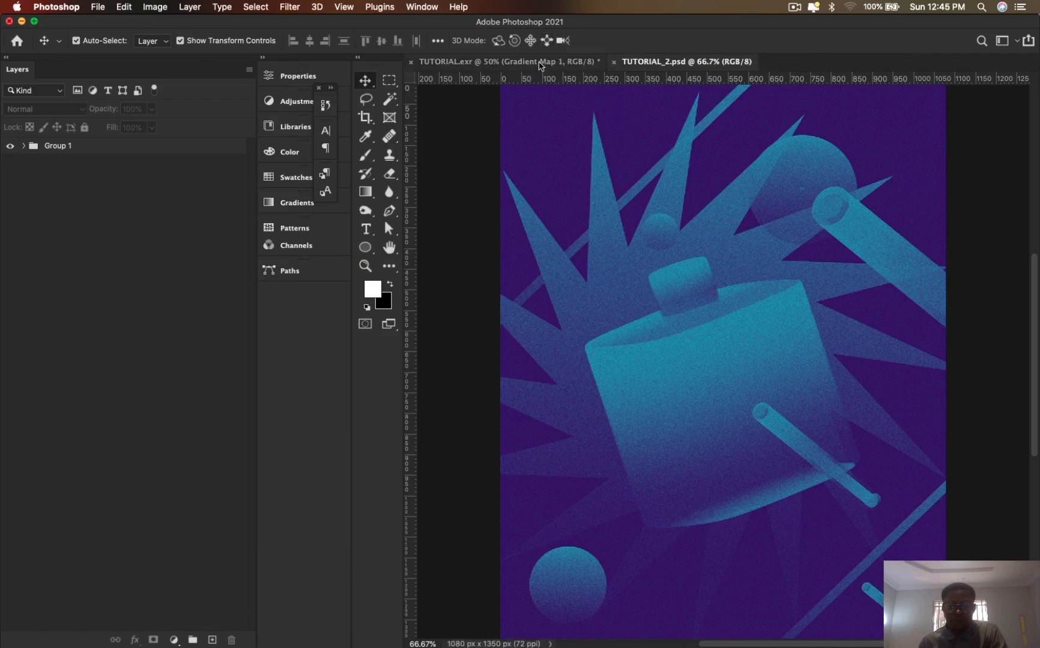
- Switch to the TUTORIAL.exr document and save it to the Desktop as TUTORIAL.psd with Maximize Compatibility on
left_click(530, 62)
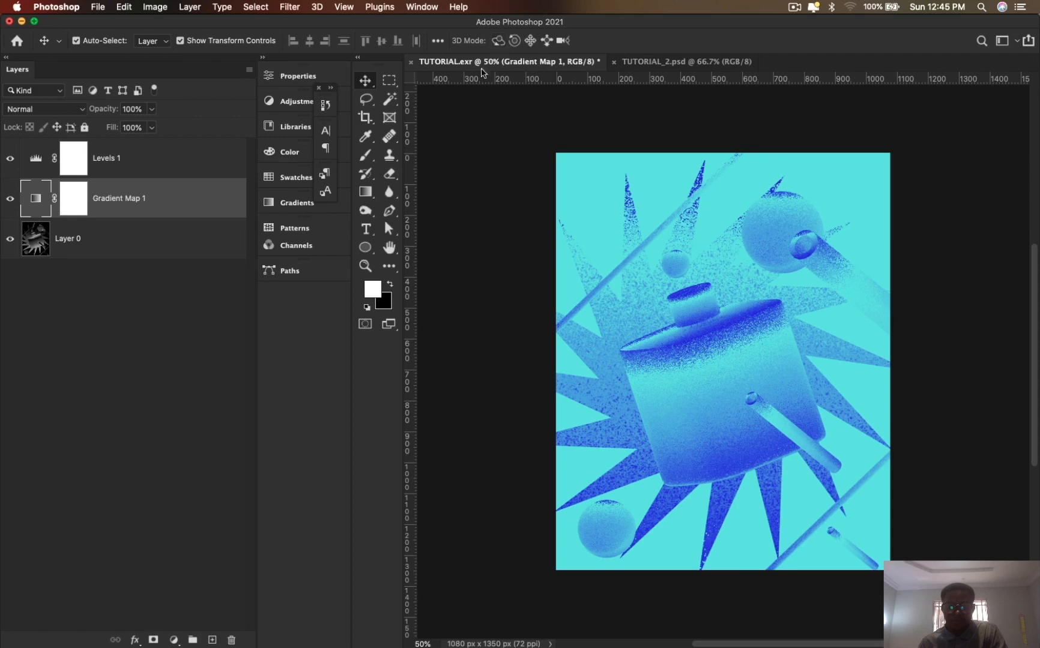
key("super+shift+s")
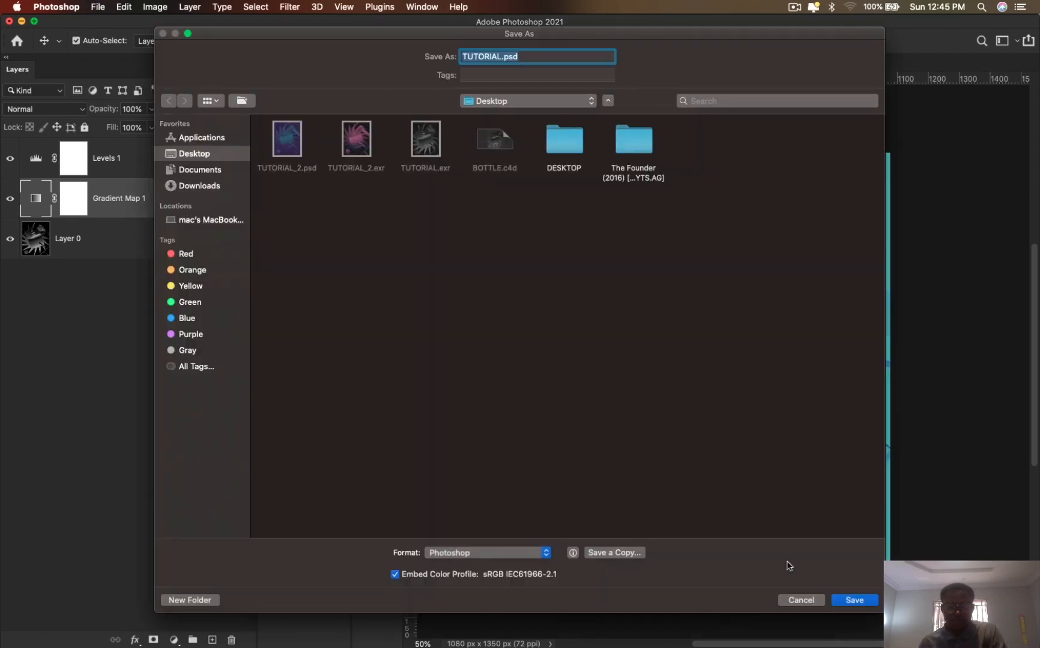
left_click(853, 601)
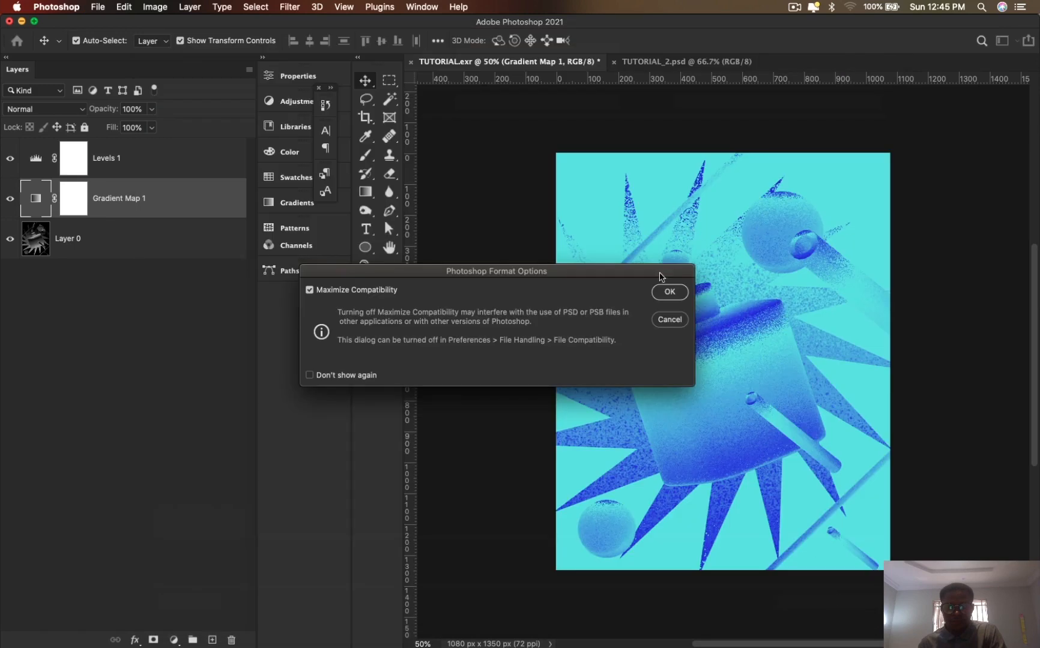
left_click(670, 293)
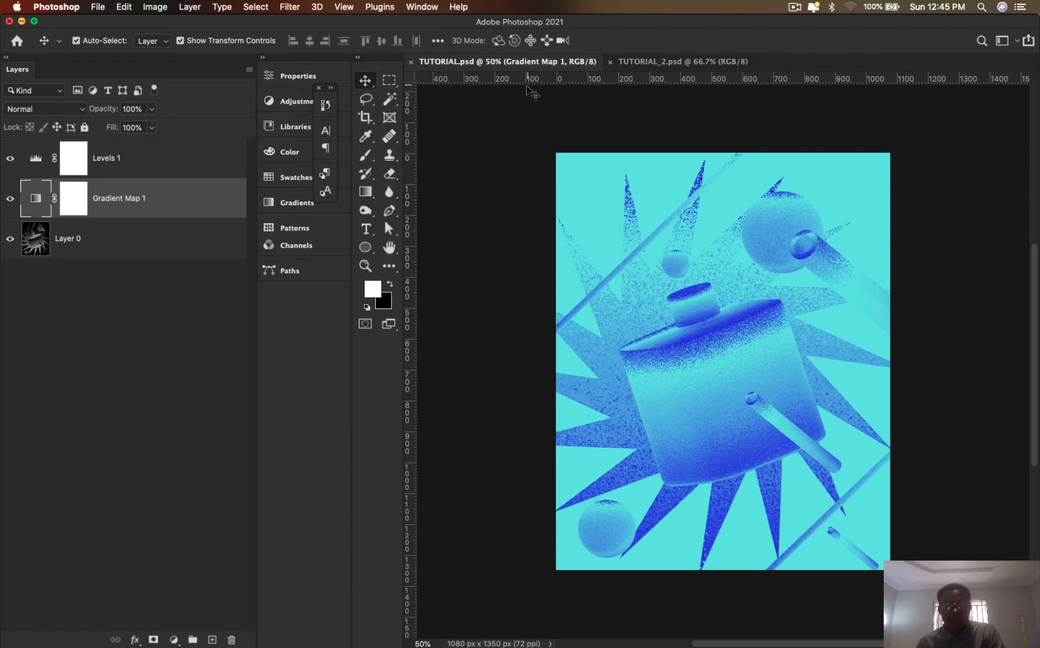
- Save a JPEG copy of the TUTORIAL document to the Desktop as TUTORIAL.jpg at quality 12 (Maximum), Baseline ("Standard")
key("alt+shift+super+s")
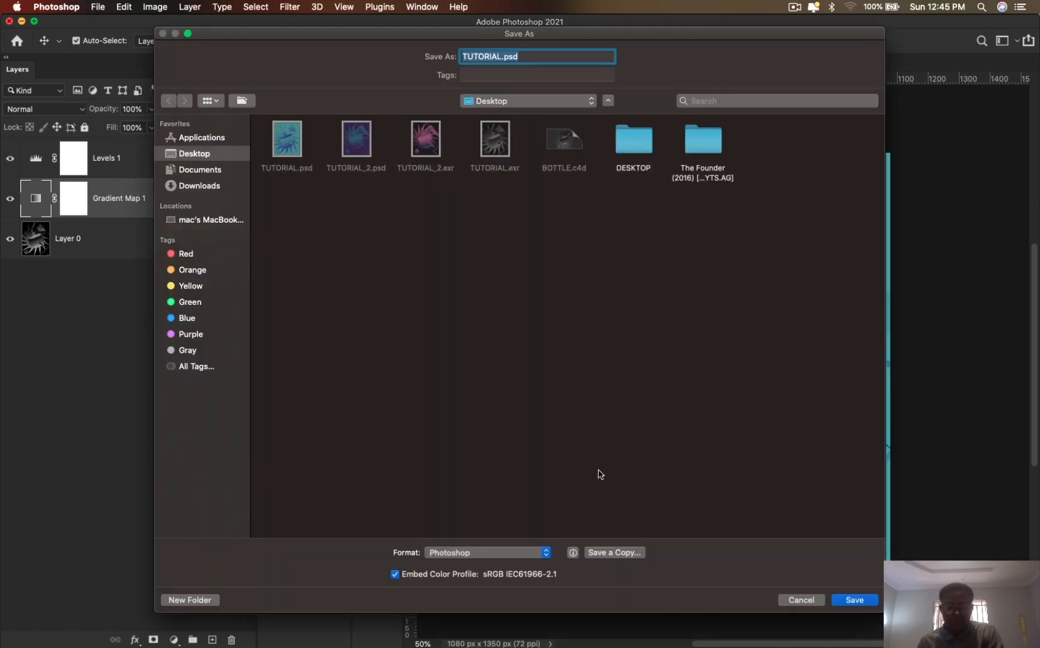
left_click(605, 550)
left_click(281, 141)
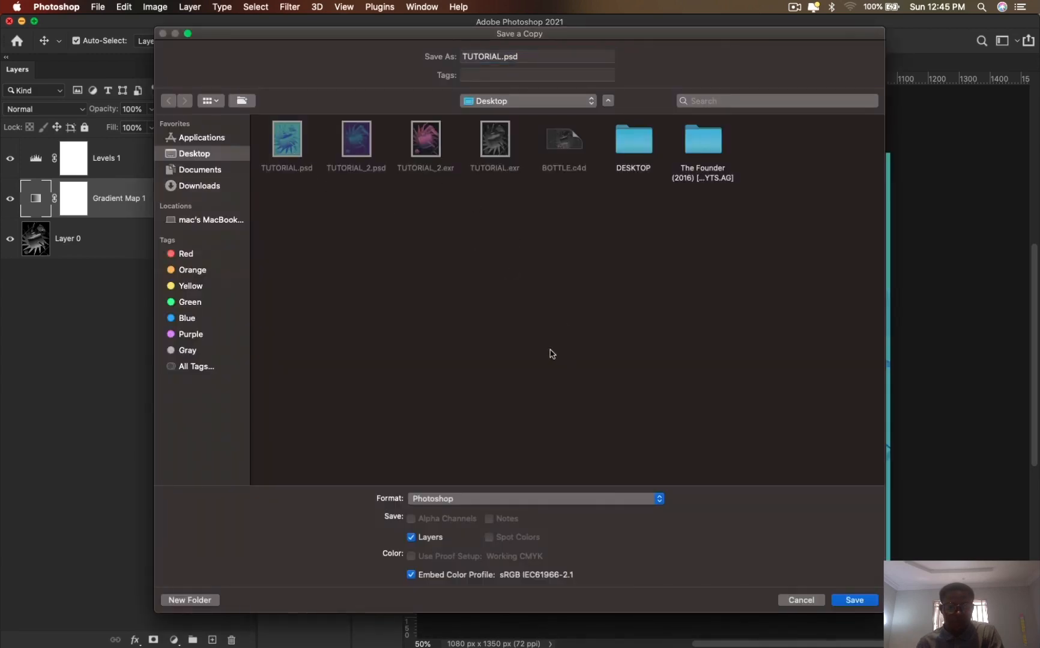
left_click(455, 510)
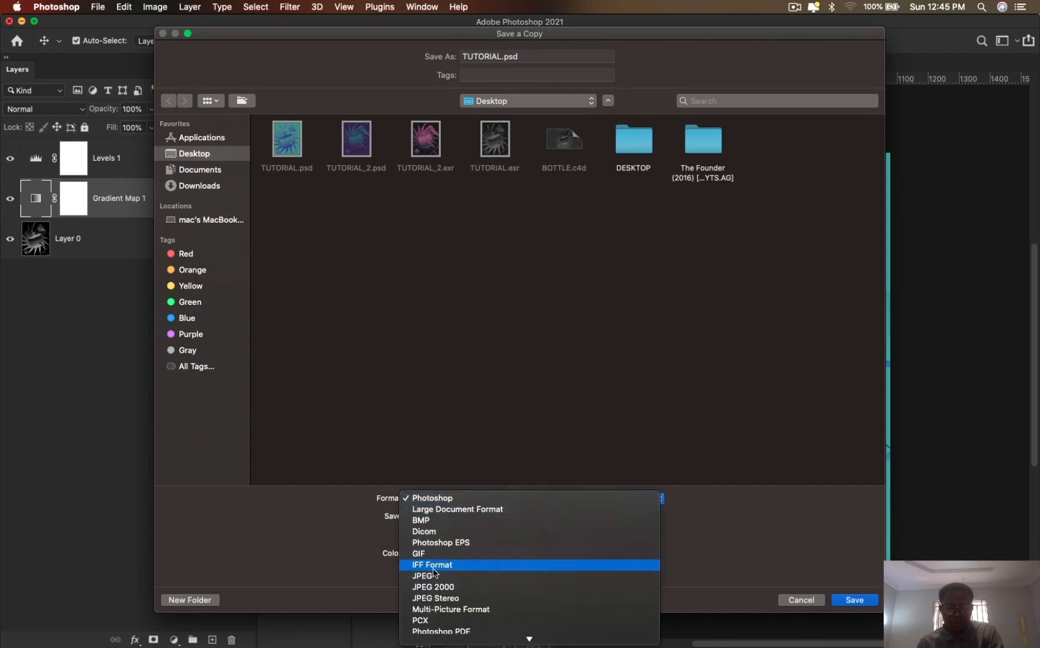
left_click(433, 572)
left_click(451, 501)
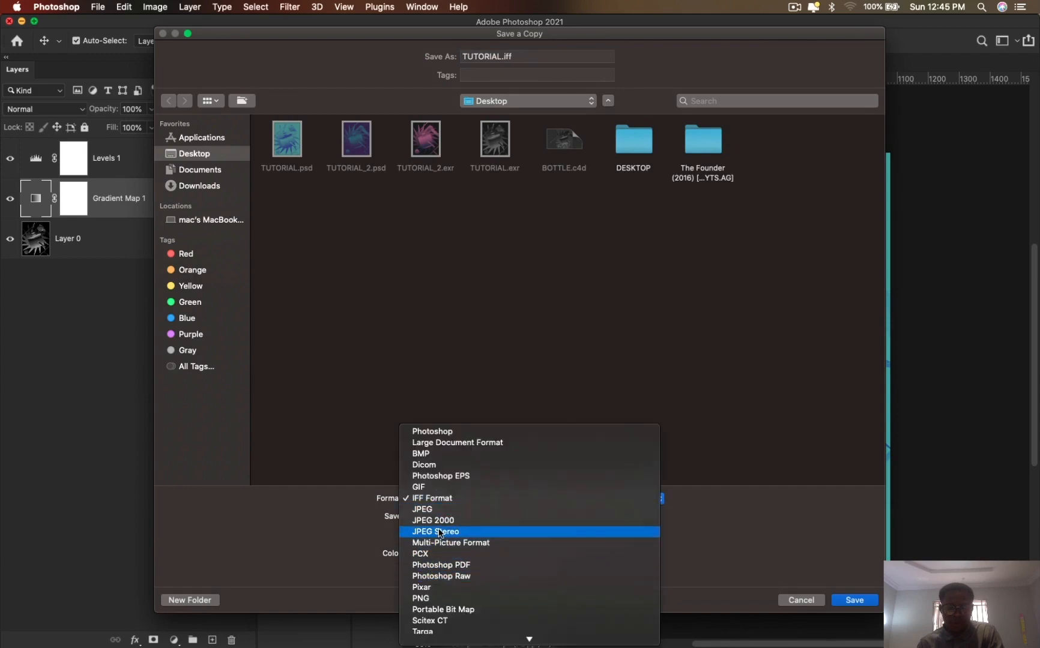
left_click(433, 510)
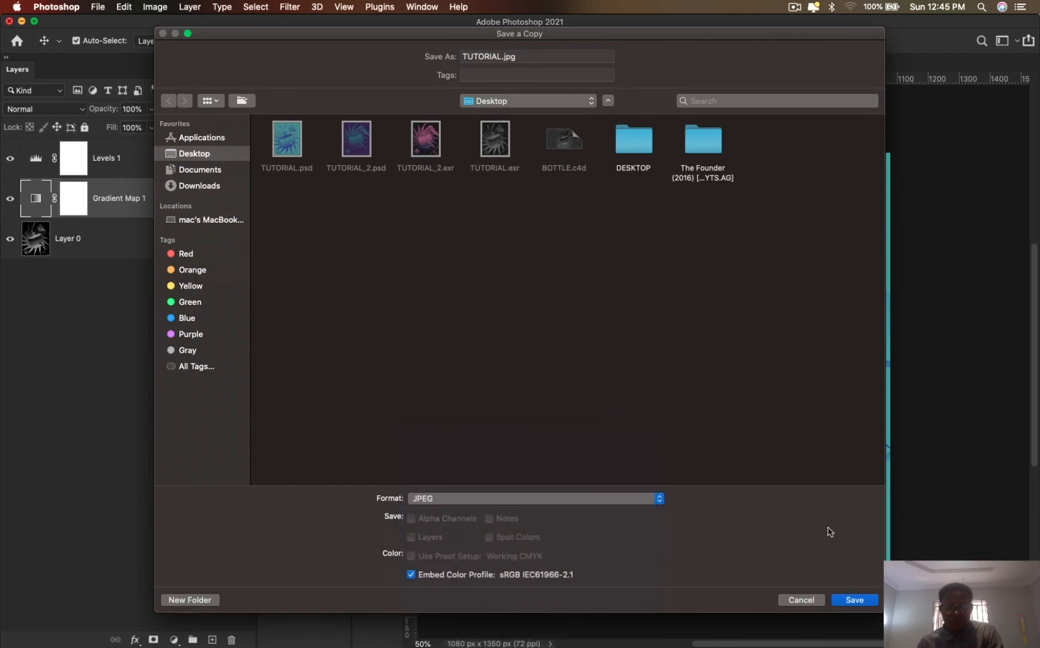
left_click(854, 600)
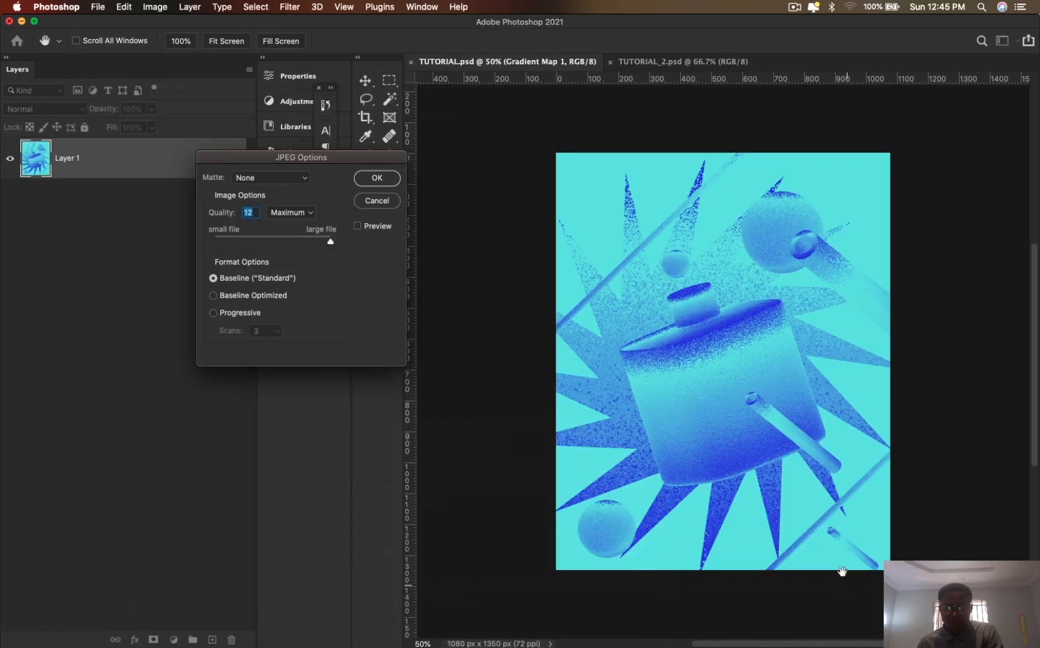
left_click(377, 178)
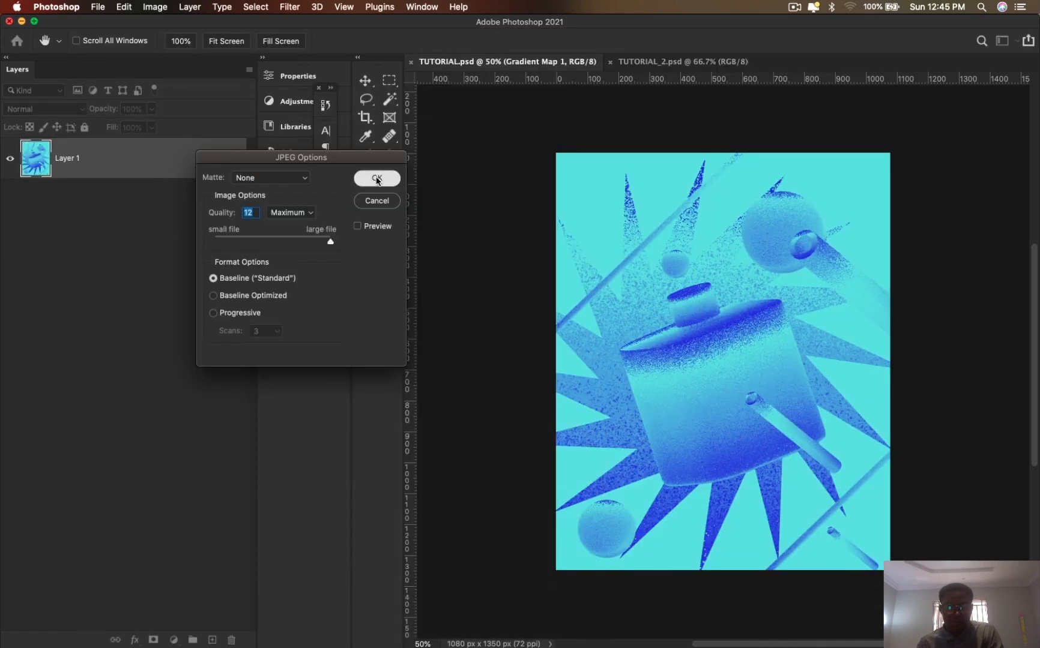
- Save a JPEG copy of the TUTORIAL_2 document to the Desktop as TUTORIAL_2.jpg, and minimize the application window
left_click(680, 61)
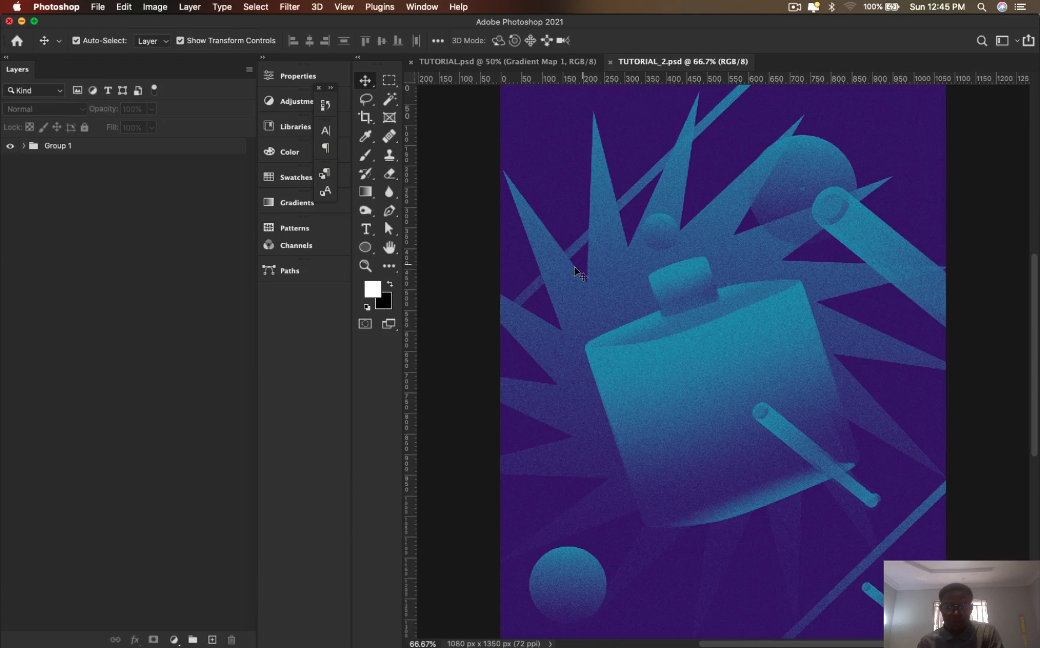
key("super+shift+s")
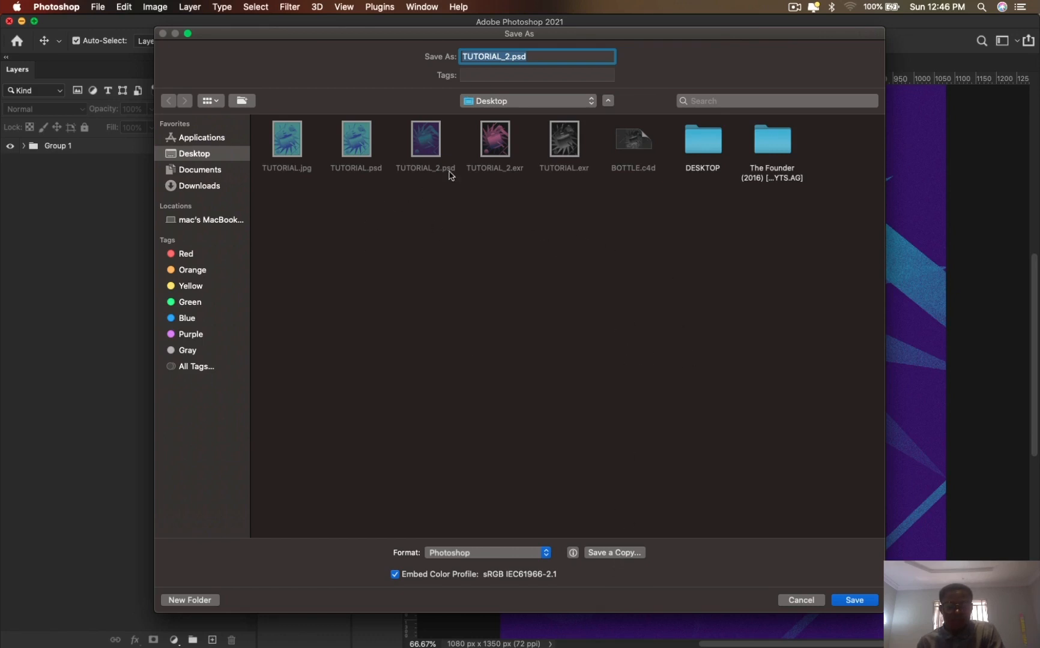
left_click(613, 553)
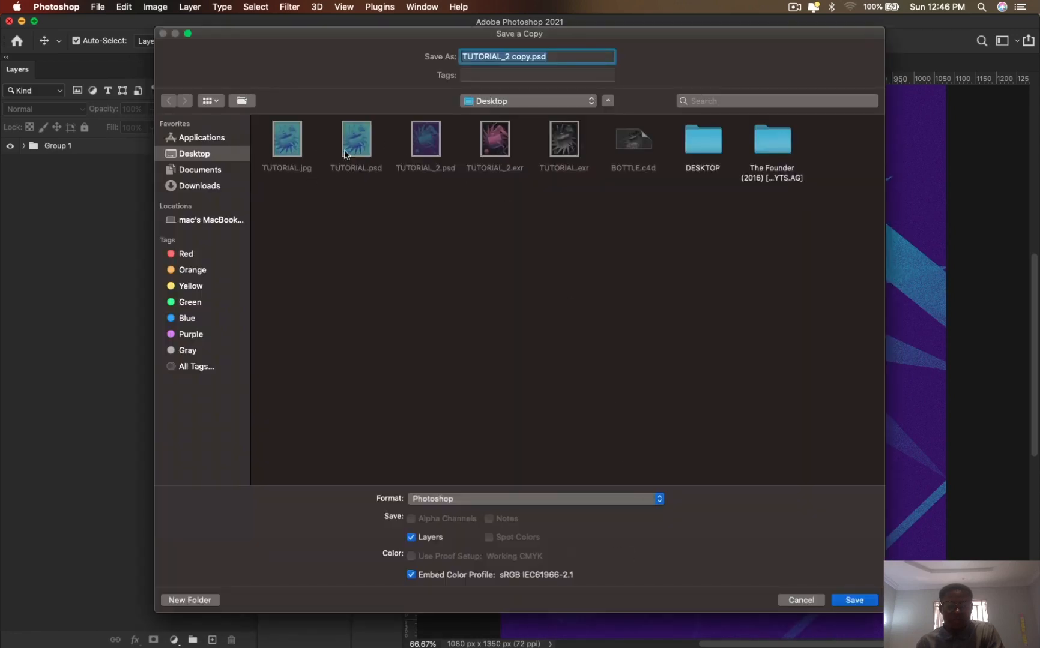
left_click(427, 142)
left_click(523, 500)
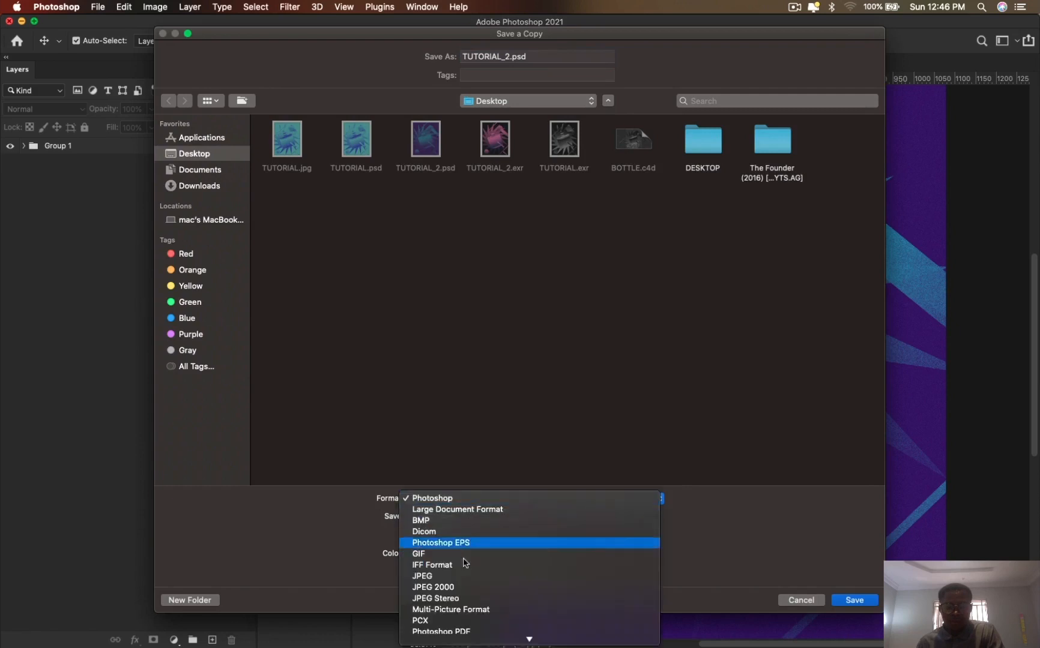
left_click(462, 577)
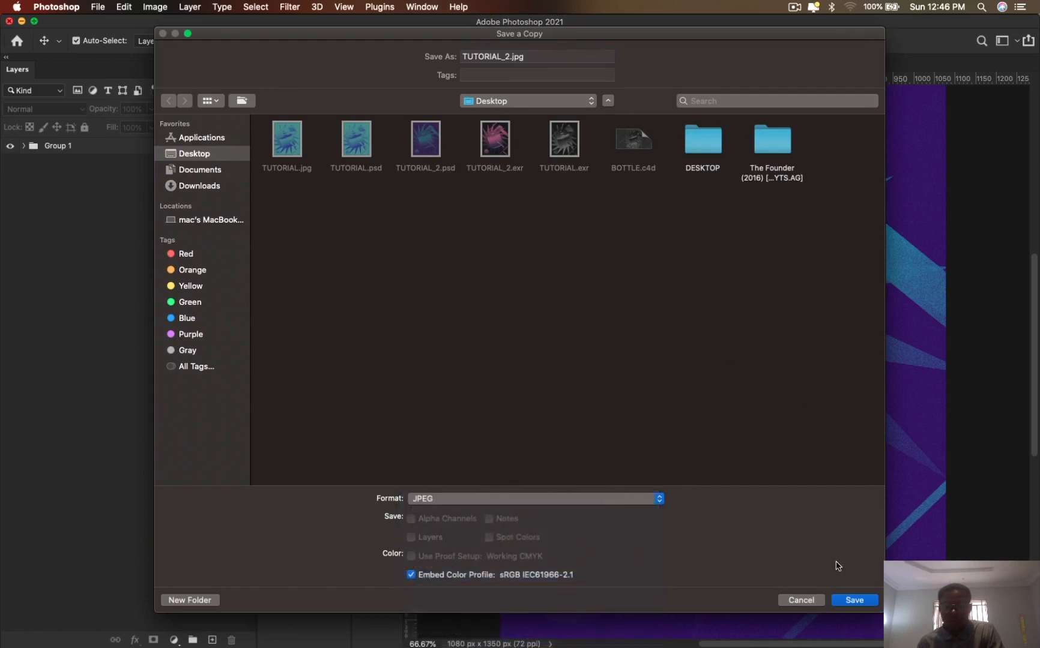
left_click(854, 601)
left_click(386, 182)
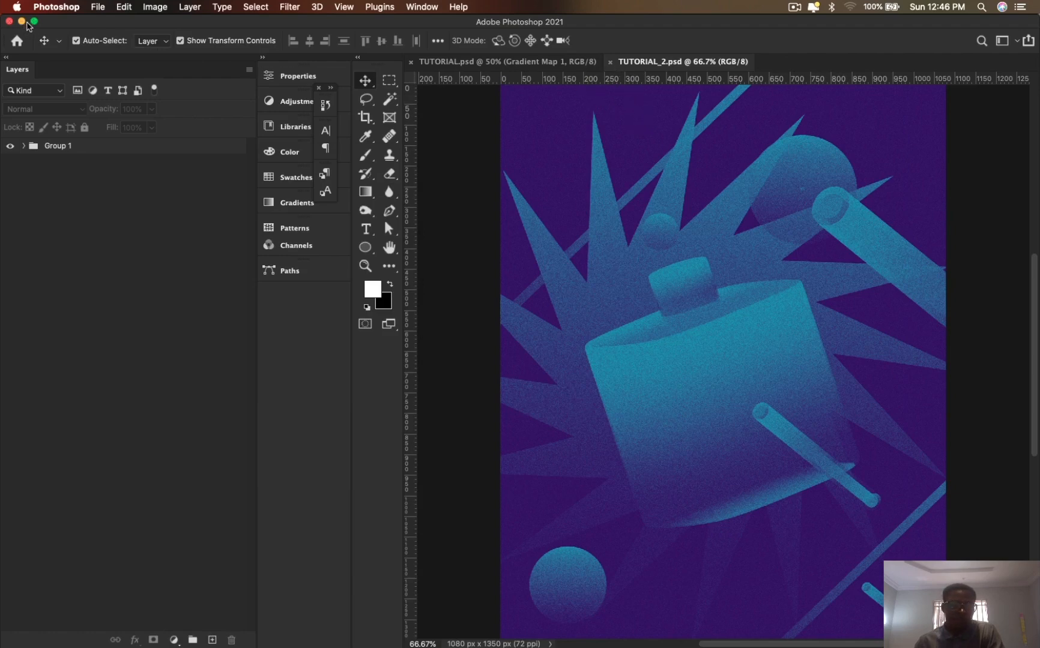
left_click(22, 22)
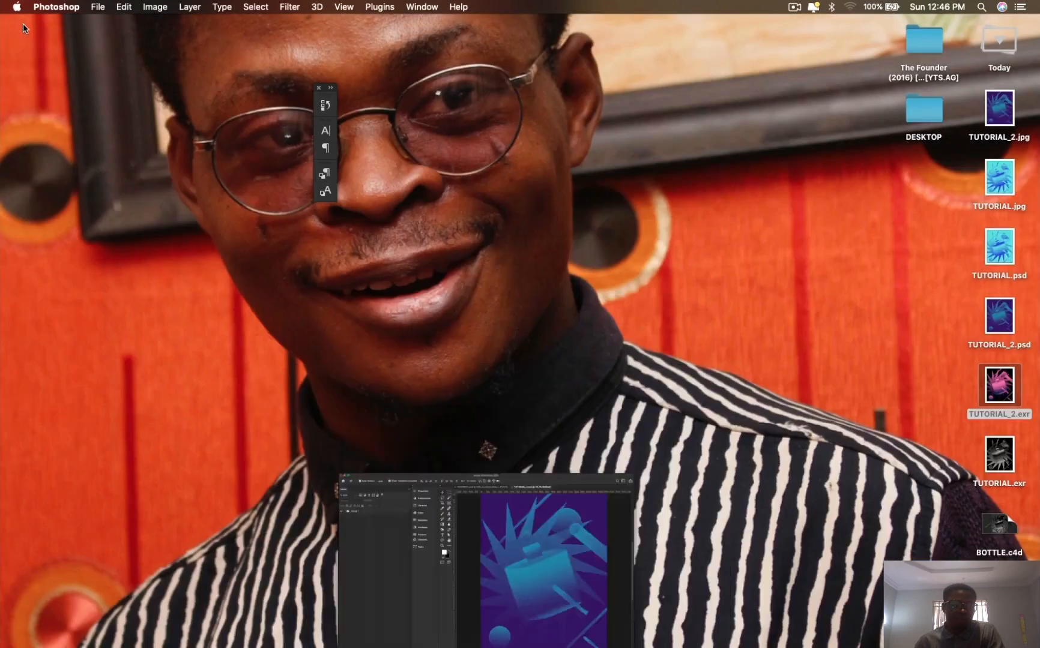